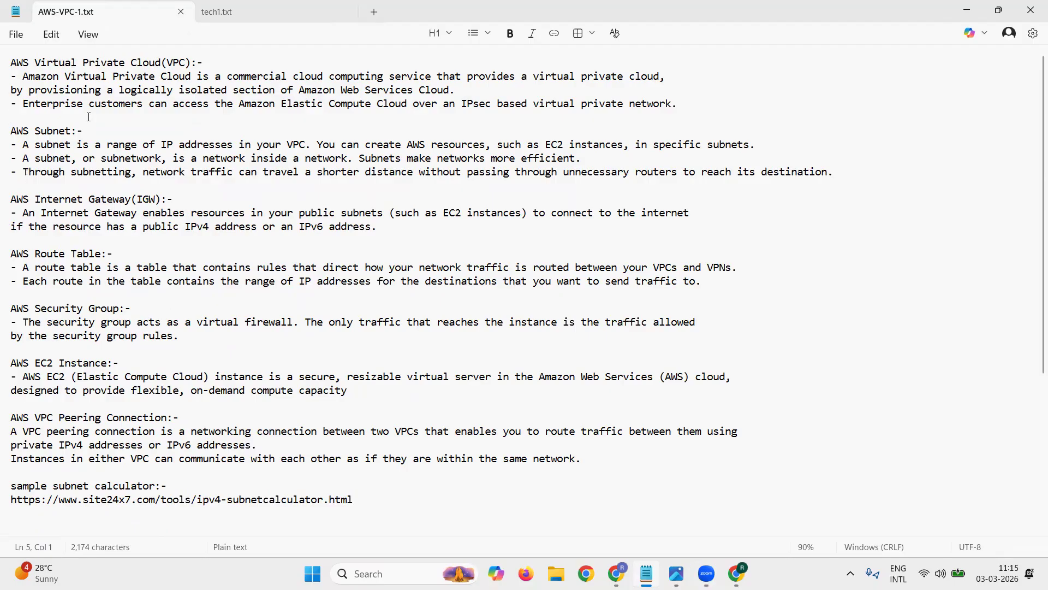
# Step: Review the AWS Virtual Private Cloud and AWS Subnet definitions in the notes, highlighting each passage
pyautogui.moveTo(11, 62); pyautogui.dragTo(215, 74)
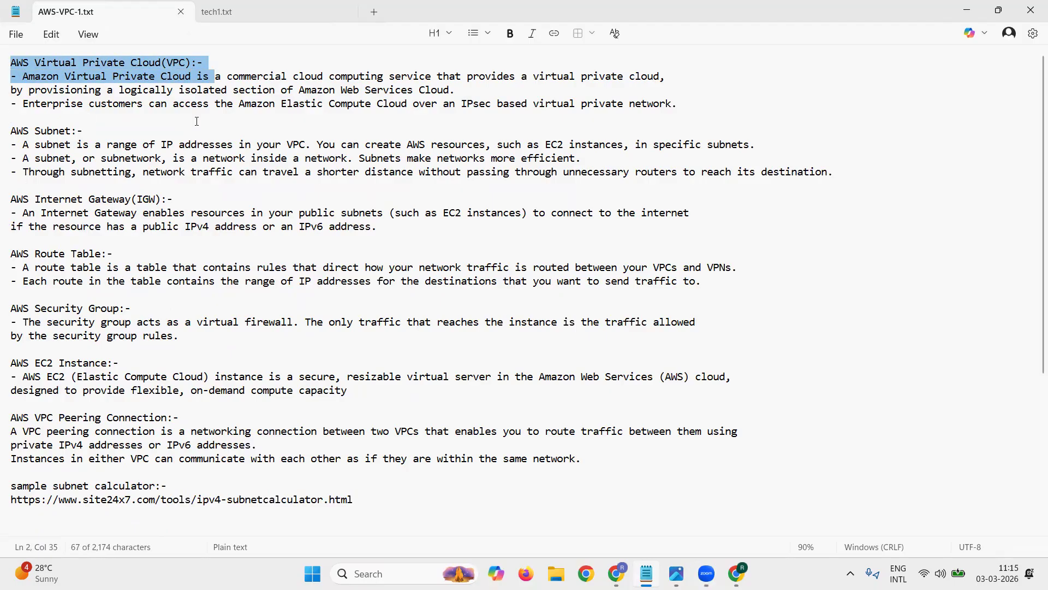
pyautogui.click(197, 122)
pyautogui.moveTo(12, 76); pyautogui.dragTo(519, 115)
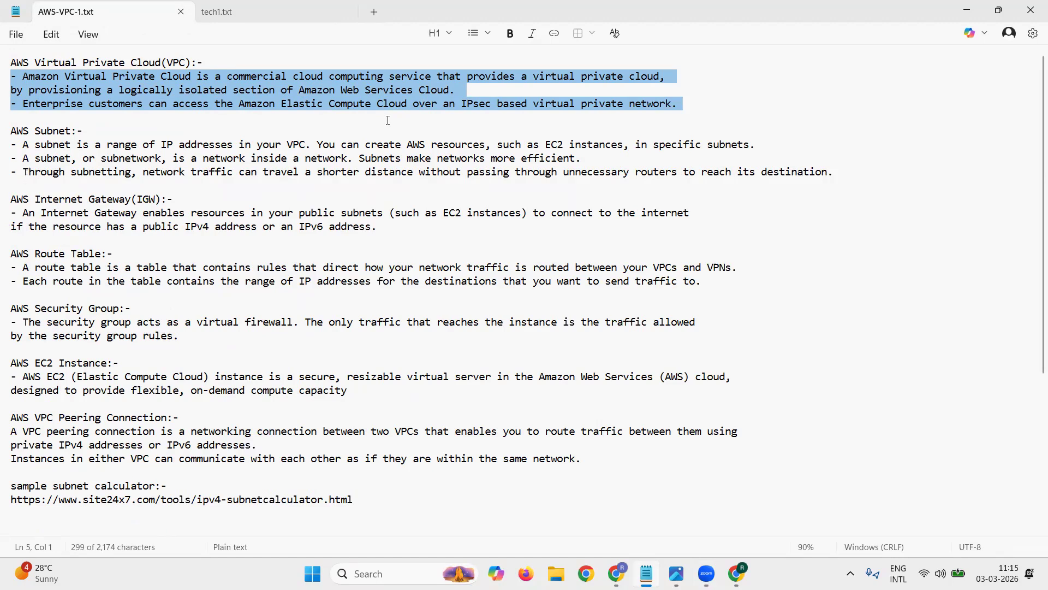
pyautogui.press('Down')
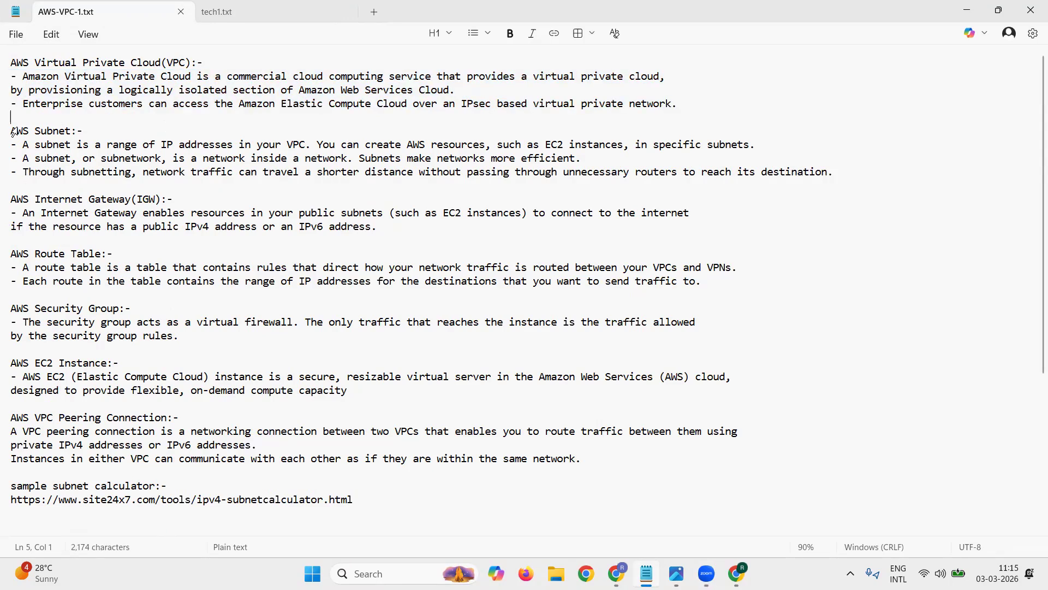
pyautogui.hotkey('shift', 'Down')
pyautogui.hotkey('shift', 'Down')
pyautogui.hotkey('shift', 'Down')
pyautogui.hotkey('shift', 'Down')
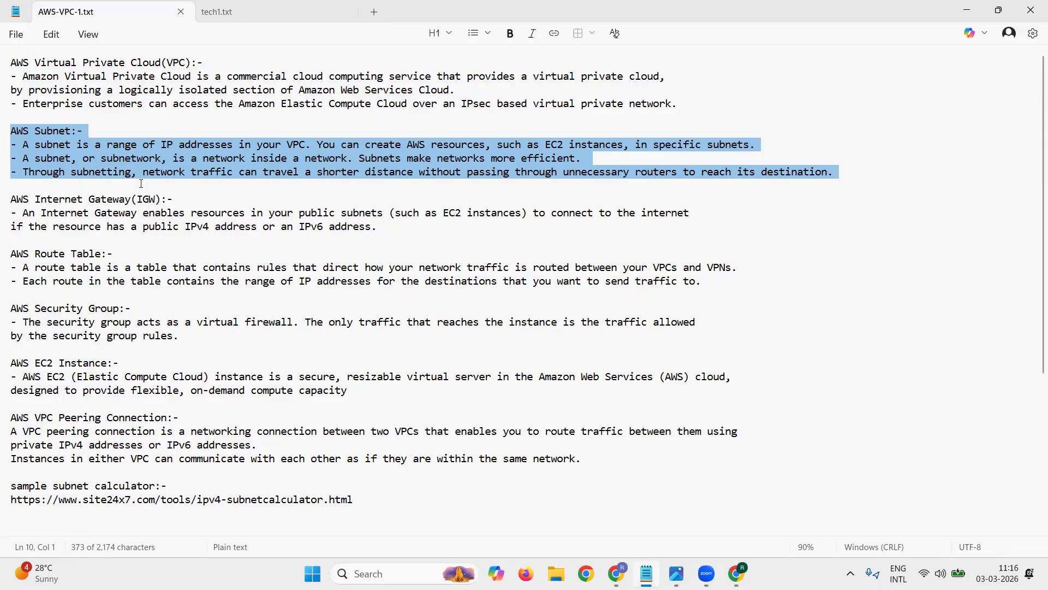
pyautogui.click(137, 186)
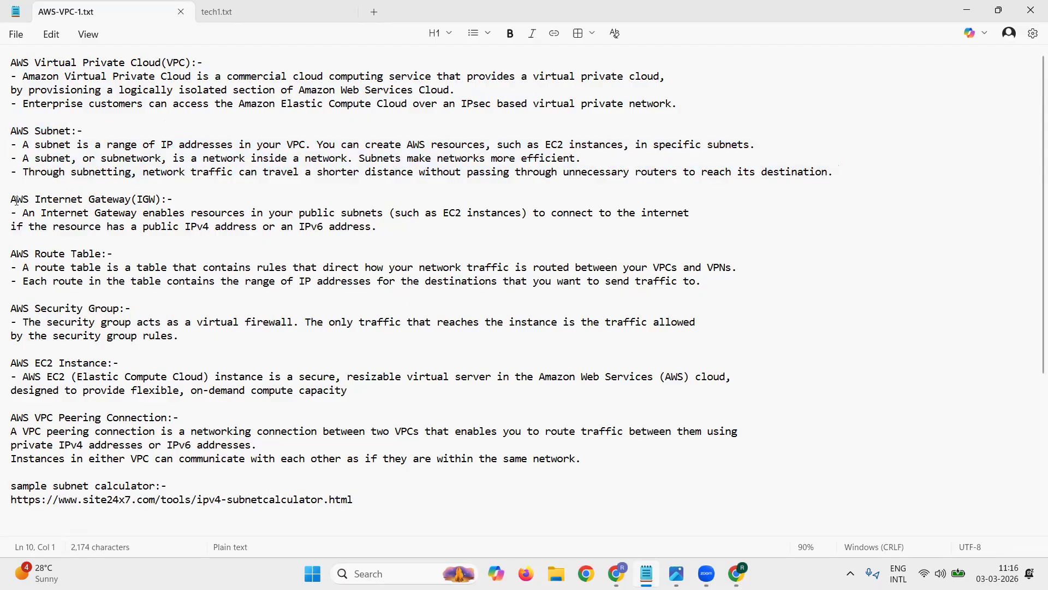
# Step: Read through the Internet Gateway, Route Table, Security Group and EC2 Instance definitions, highlighting each section
pyautogui.tripleClick(14, 203)
pyautogui.click(11, 211)
pyautogui.moveTo(11, 201); pyautogui.dragTo(419, 242)
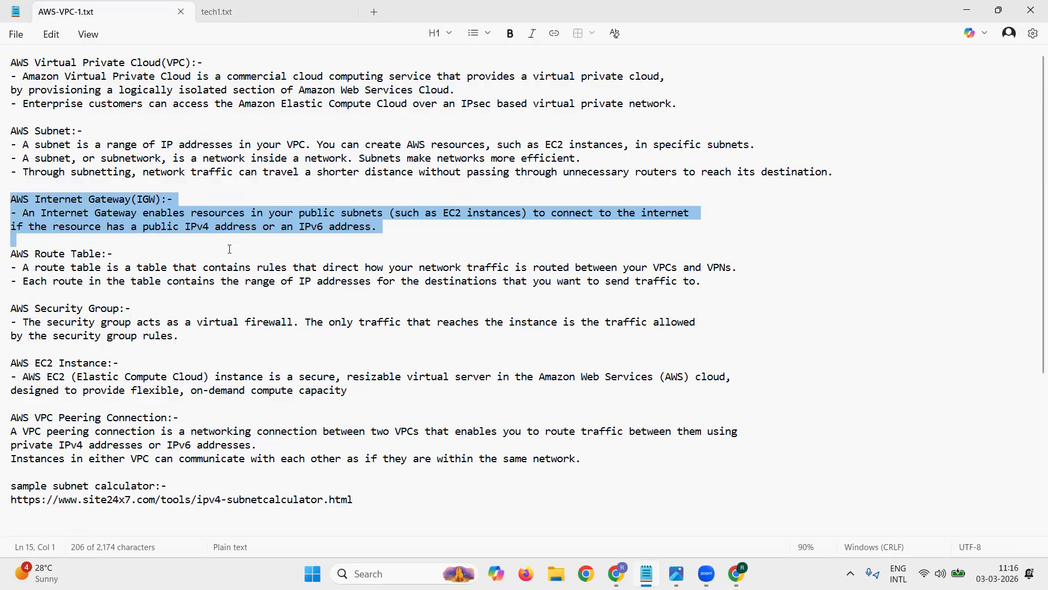
pyautogui.click(12, 254)
pyautogui.moveTo(12, 254); pyautogui.dragTo(775, 292)
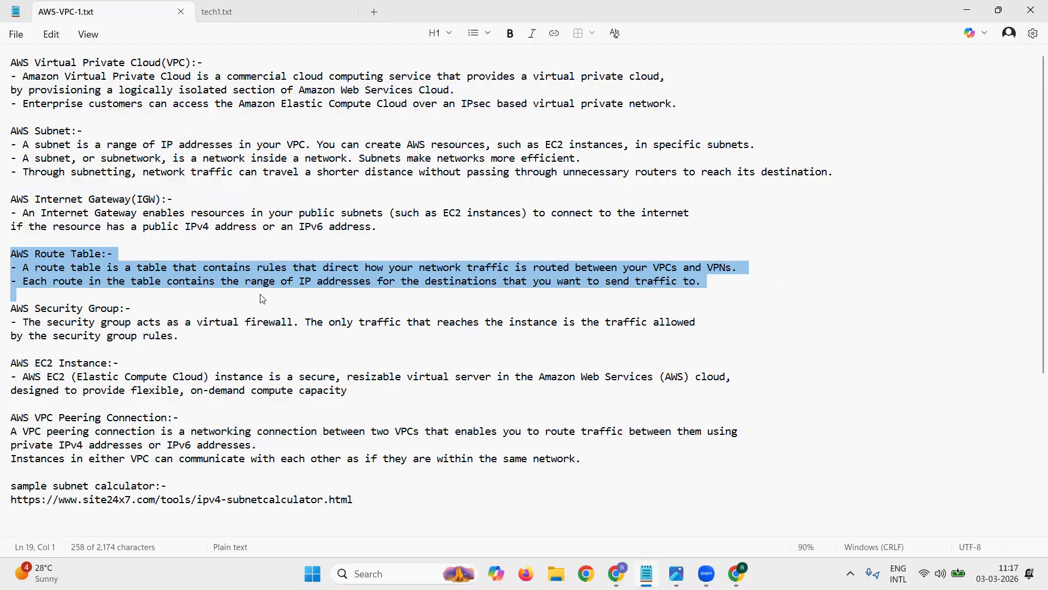
pyautogui.moveTo(11, 309); pyautogui.dragTo(221, 340)
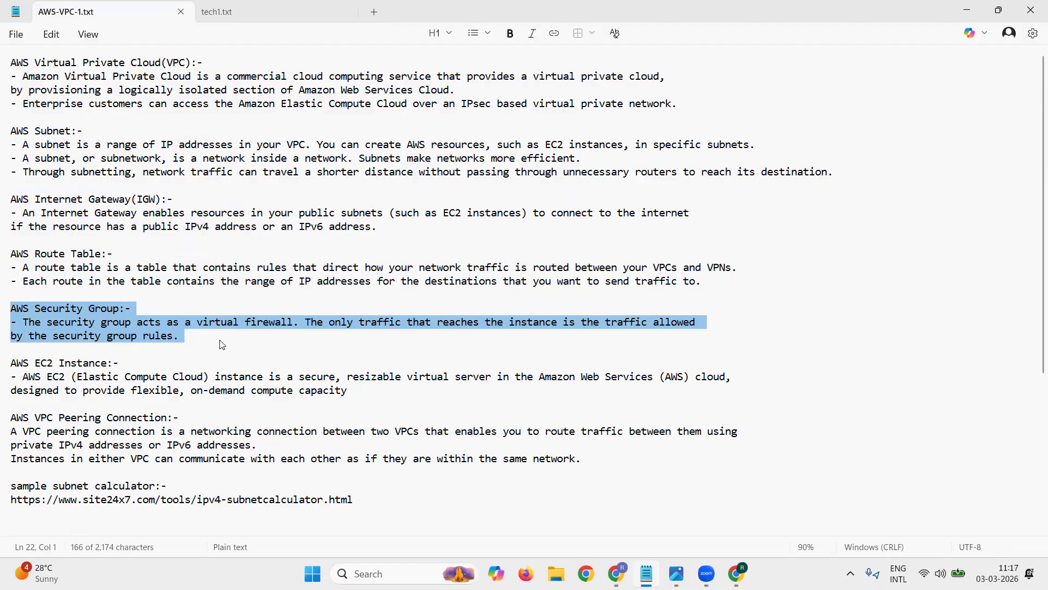
pyautogui.click(87, 403)
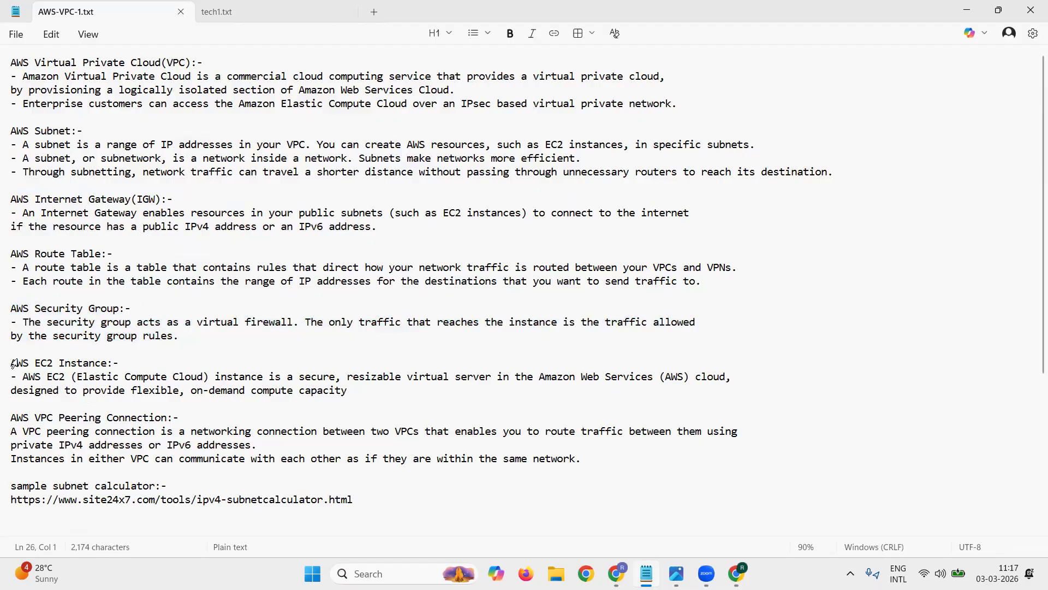
pyautogui.moveTo(14, 364); pyautogui.dragTo(422, 391)
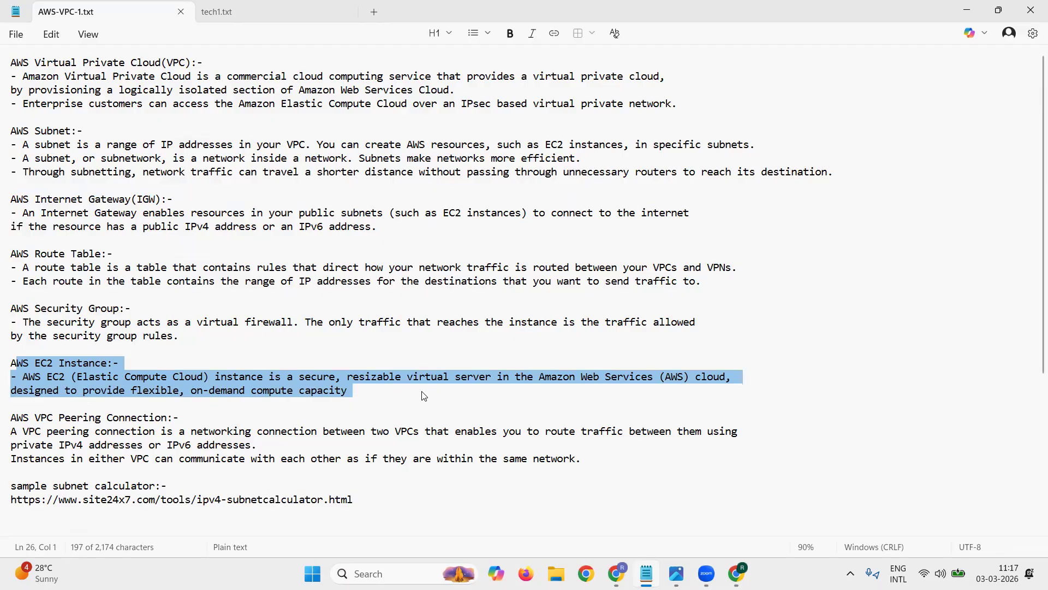
# Step: Review the VPC Peering Connection definition and the sample subnet calculator link, highlighting both
pyautogui.scroll(-3, 424, 396)
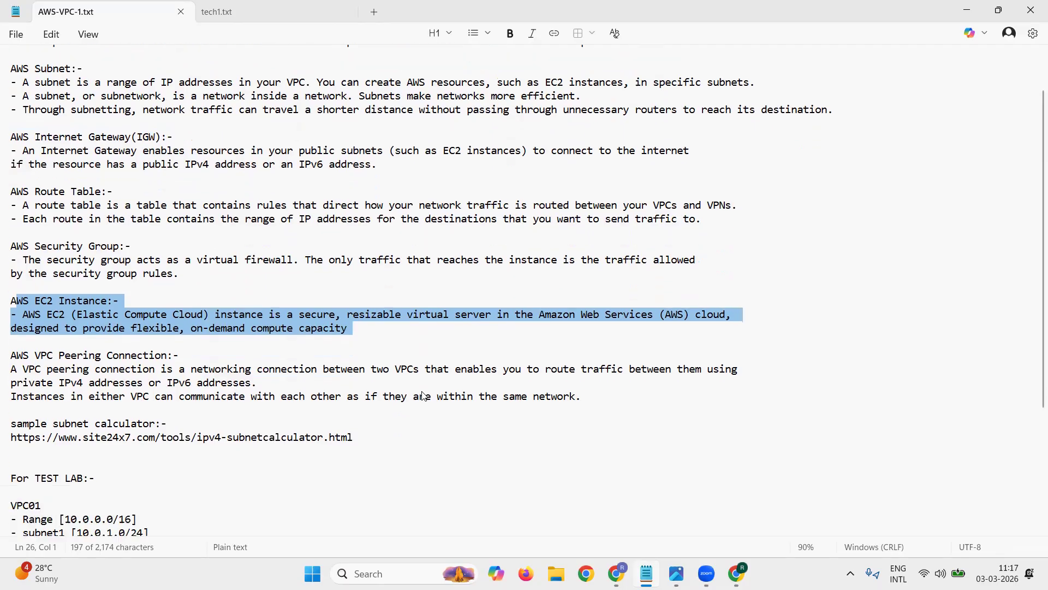
pyautogui.click(81, 368)
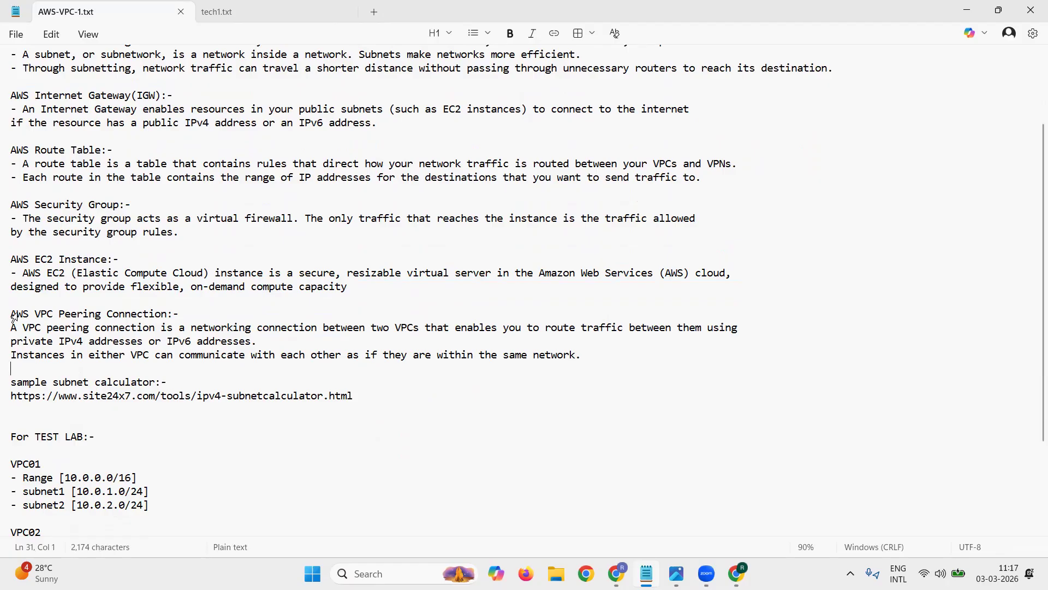
pyautogui.moveTo(11, 314); pyautogui.dragTo(595, 357)
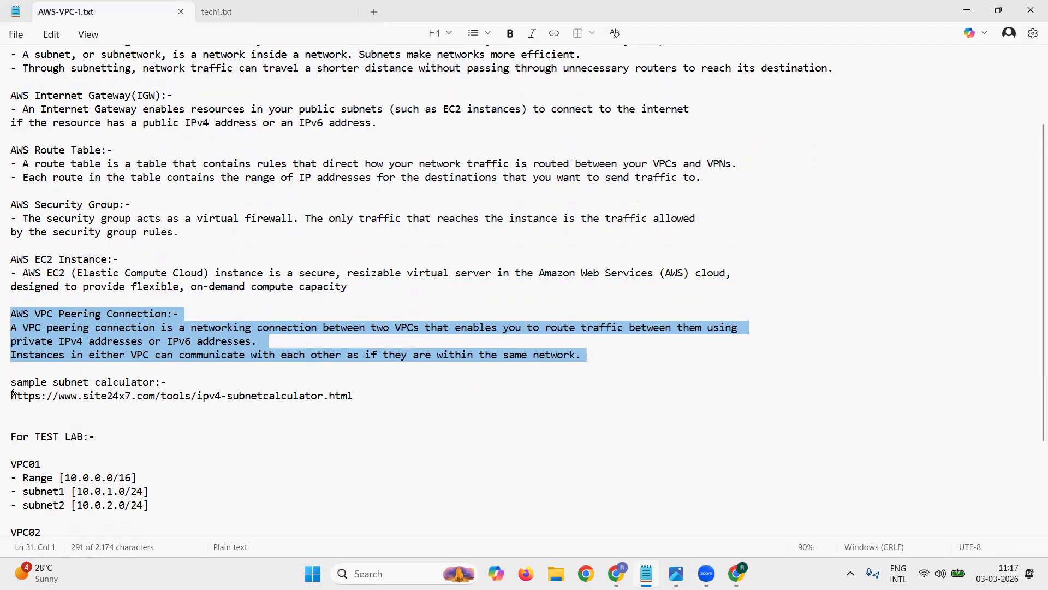
pyautogui.click(77, 370)
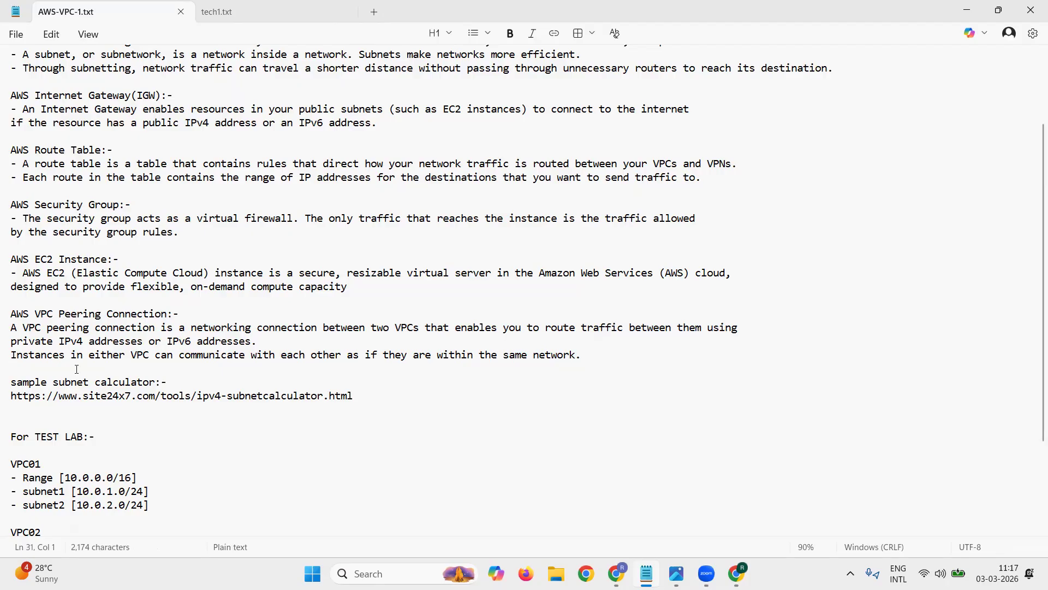
pyautogui.tripleClick(48, 401)
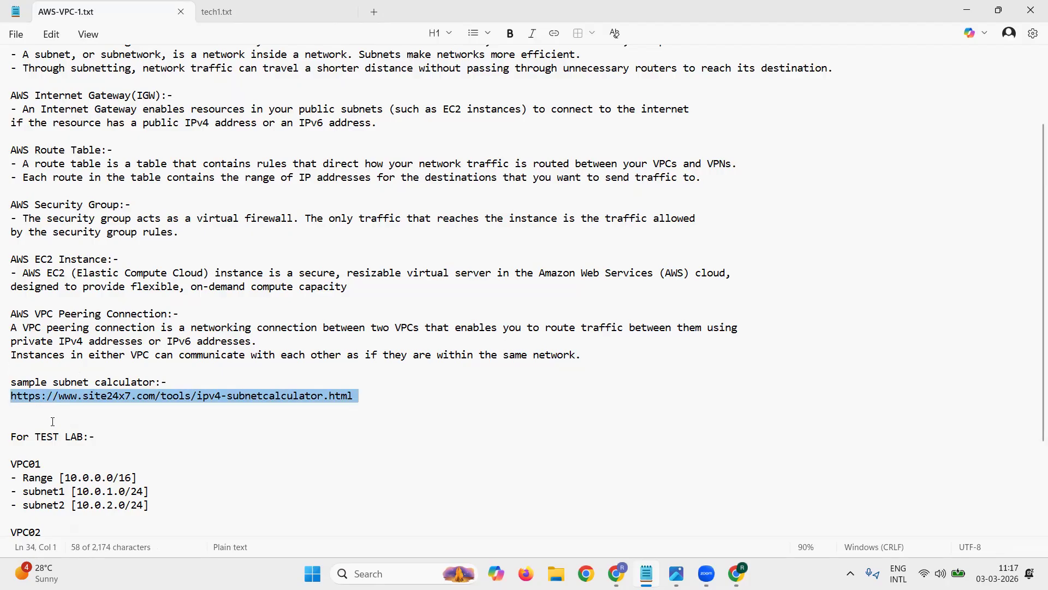
pyautogui.click(53, 421)
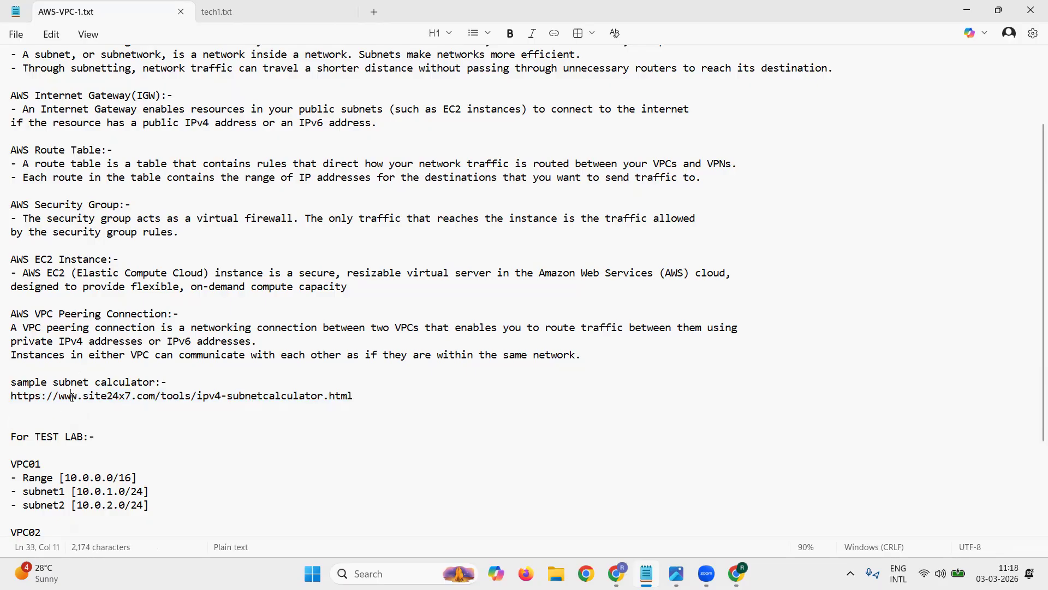
pyautogui.tripleClick(71, 398)
pyautogui.click(88, 420)
pyautogui.scroll(-3, 179, 399)
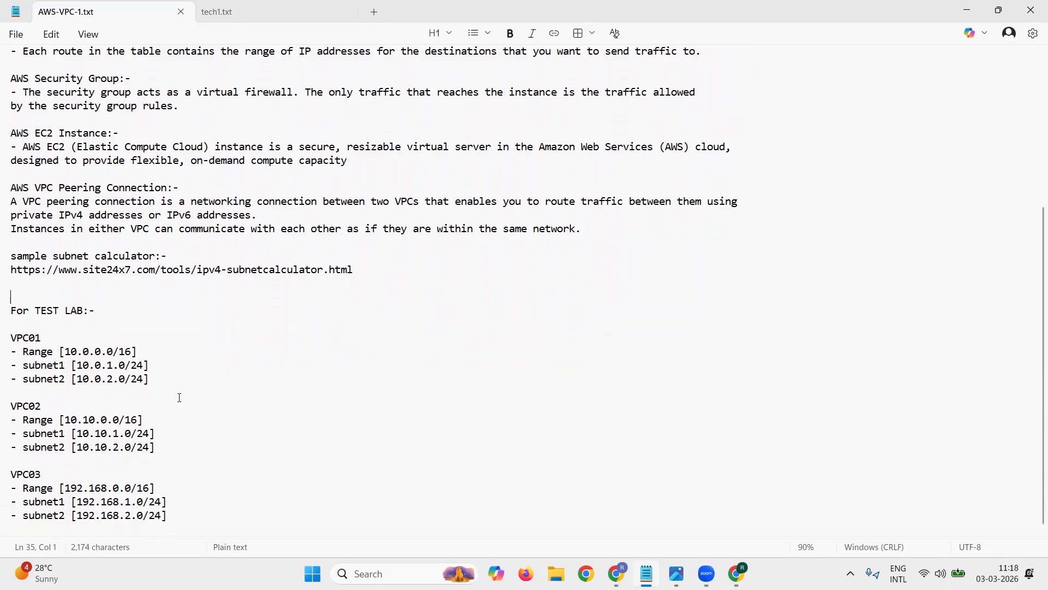
# Step: Examine the test lab's address ranges and subnets for VPC01 through VPC03
pyautogui.moveTo(12, 333); pyautogui.dragTo(174, 517)
pyautogui.click(71, 323)
pyautogui.moveTo(17, 337); pyautogui.dragTo(150, 379)
pyautogui.moveTo(17, 473); pyautogui.dragTo(174, 520)
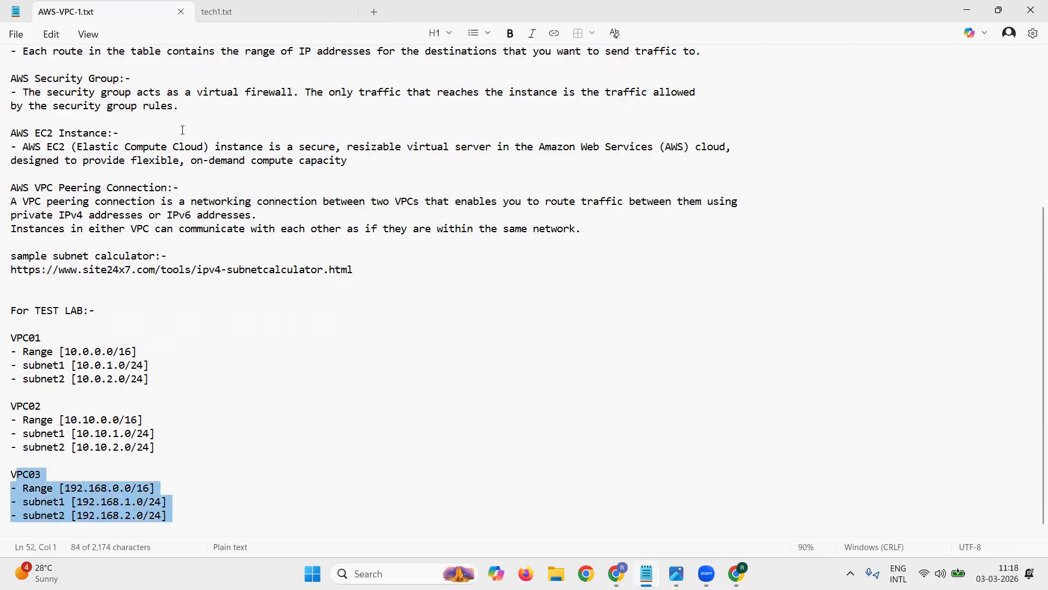
# Step: In tech1.txt, add "- 2" to the Virtual Private Cloud line and "- 2 Public Subnet, 2 Private Subnet" to the Subnet line
pyautogui.click(255, 9)
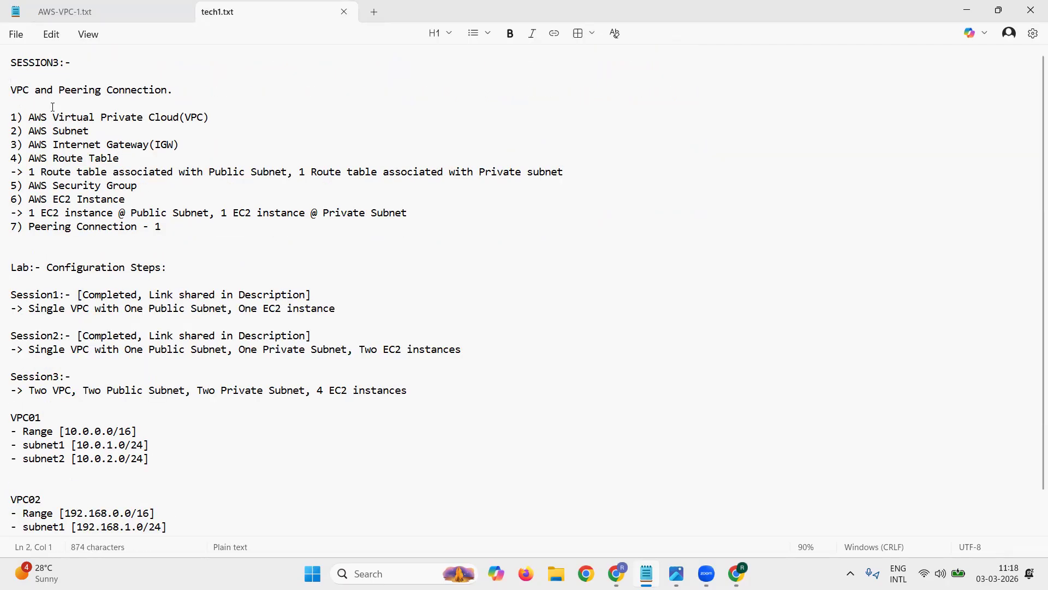
pyautogui.click(229, 117)
pyautogui.write('- 2')
pyautogui.click(229, 125)
pyautogui.write('- 2 Public Subnet, 2 Private Sub')
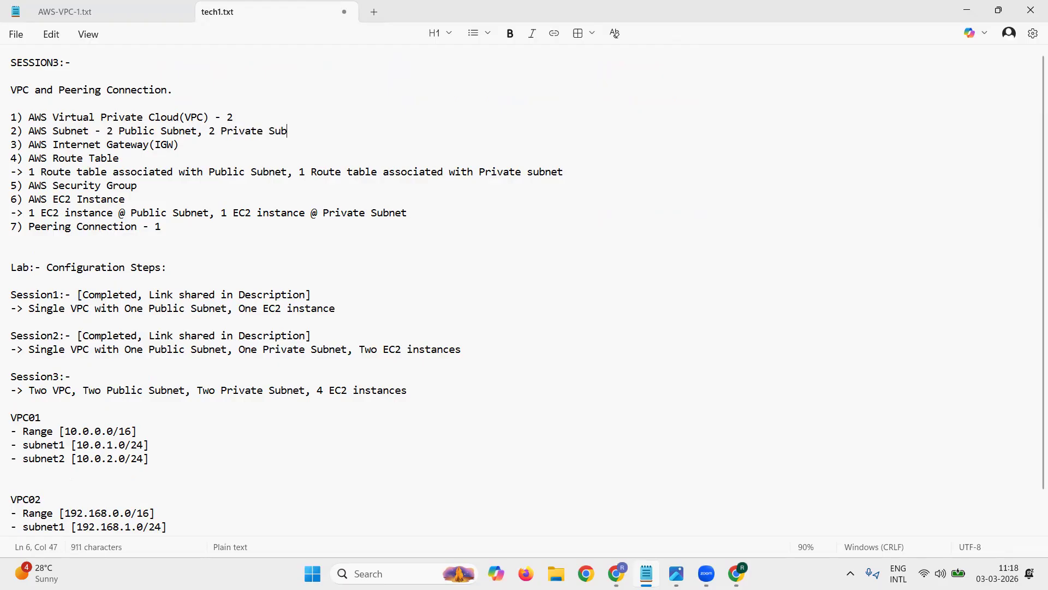
pyautogui.write('nets')
# Step: Append "- 2 Internet Gateway" to the AWS Internet Gateway line of the session list
pyautogui.press('Down')
pyautogui.click(349, 122)
pyautogui.press('BackSpace')
pyautogui.write('2 Internet Gatwe')
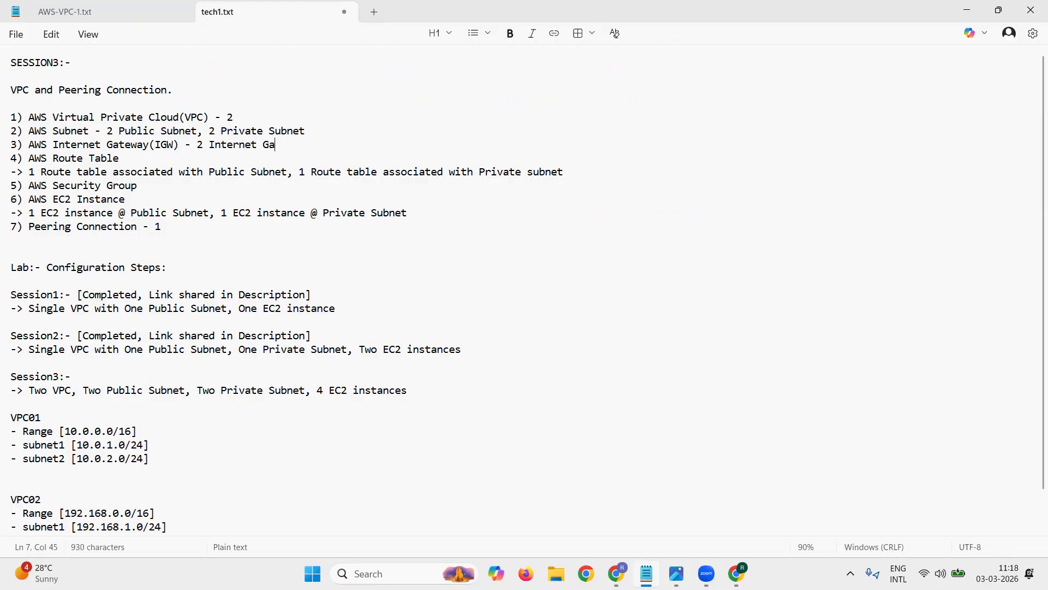
pyautogui.write('y')
# Step: Set the route table counts to 2 for both the Public Subnet and the Private subnet
pyautogui.moveTo(25, 171); pyautogui.dragTo(37, 171)
pyautogui.click(30, 170)
pyautogui.write('w')
pyautogui.press('BackSpace')
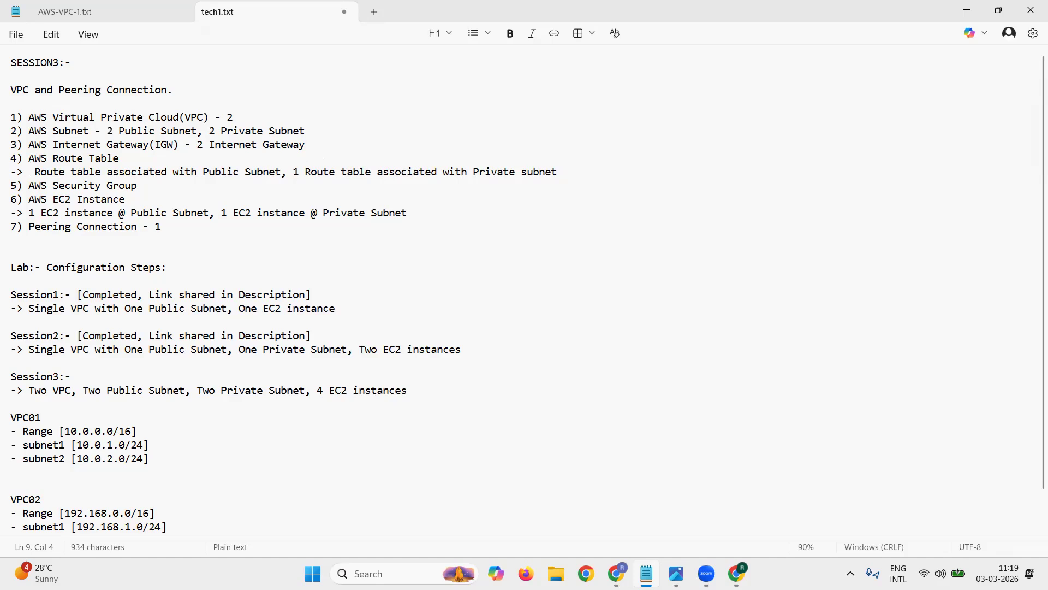
pyautogui.write('2')
pyautogui.moveTo(298, 173); pyautogui.dragTo(306, 173)
pyautogui.write('2')
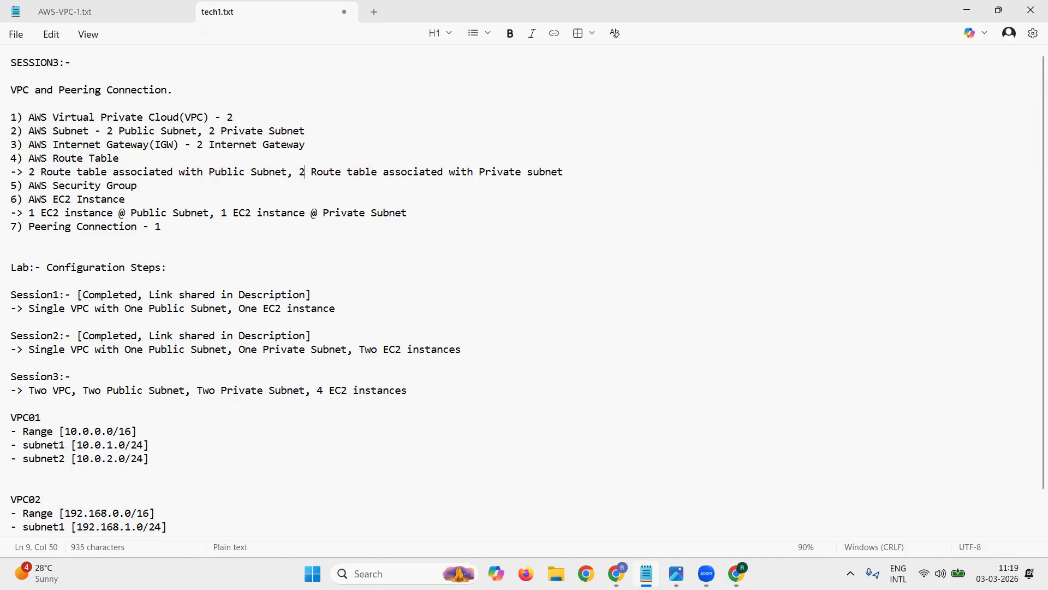
# Step: Add "- 2" to the Security Group line and set the EC2 instance counts to 2 for the public and private subnets
pyautogui.click(190, 186)
pyautogui.write('- 2')
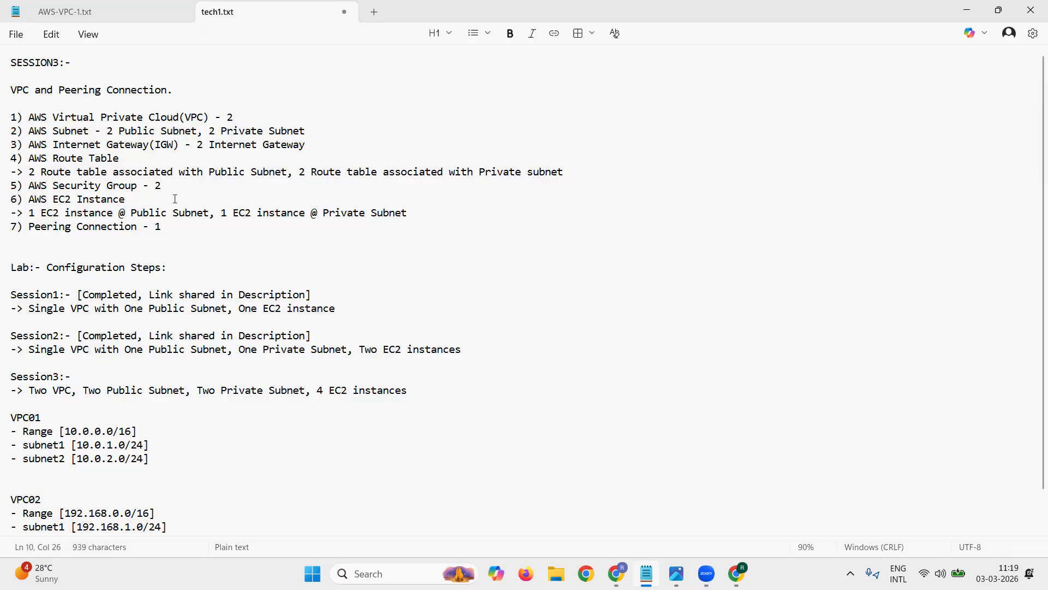
pyautogui.doubleClick(32, 213)
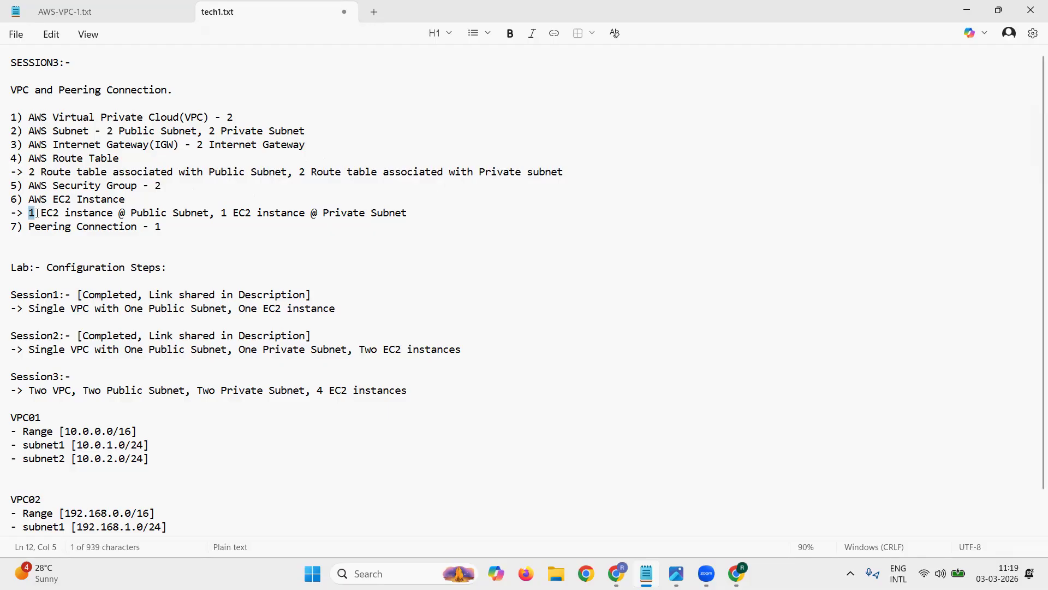
pyautogui.write('2')
pyautogui.doubleClick(224, 212)
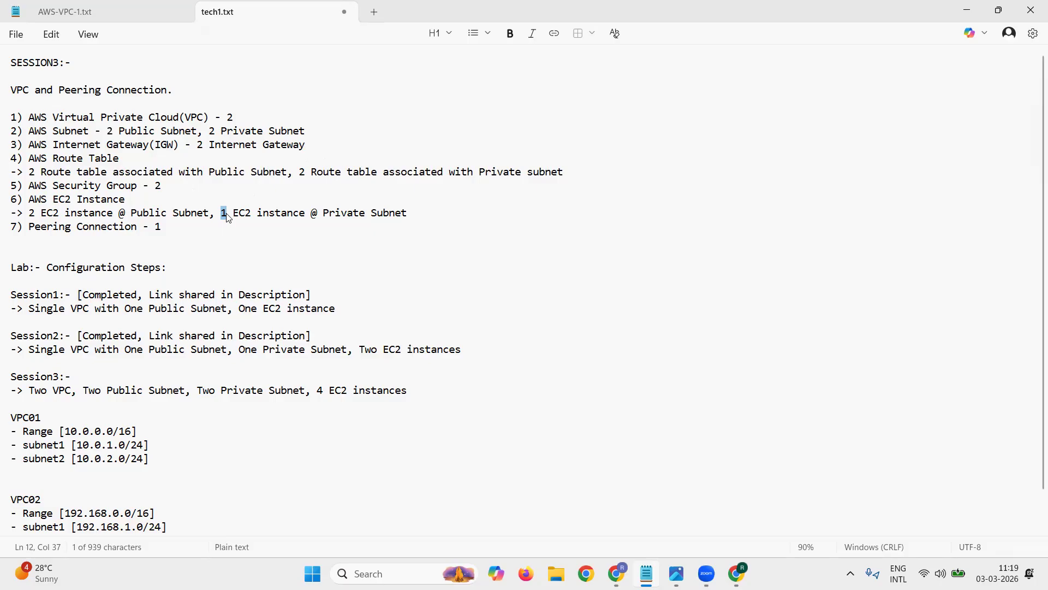
pyautogui.write('2')
# Step: Append "(between vpc1, vpc2)" to the Peering Connection line and save the file
pyautogui.click(164, 227)
pyautogui.write('(')
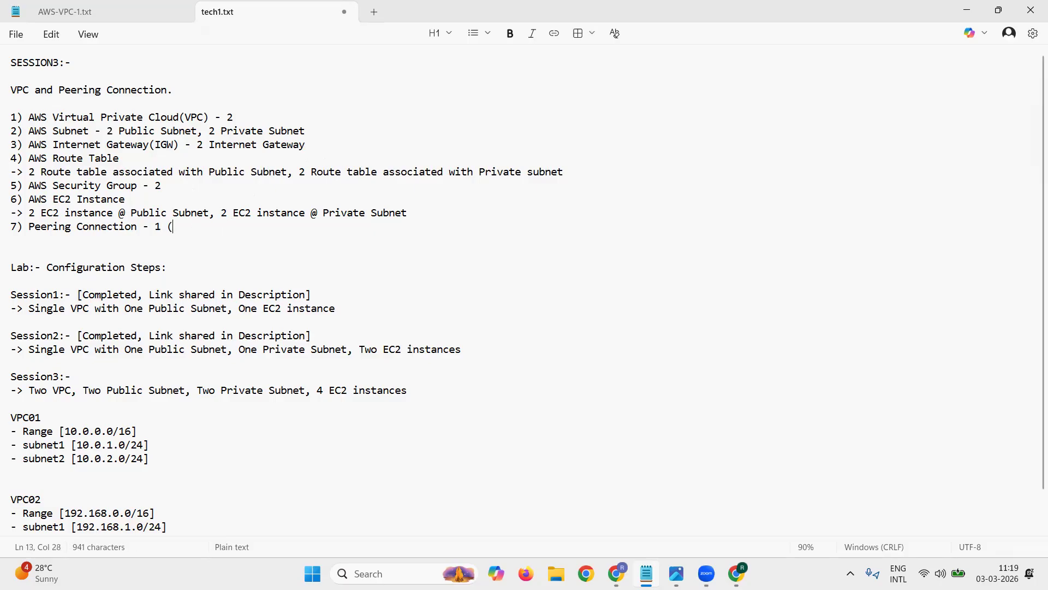
pyautogui.write('between vpc1, vpc2')
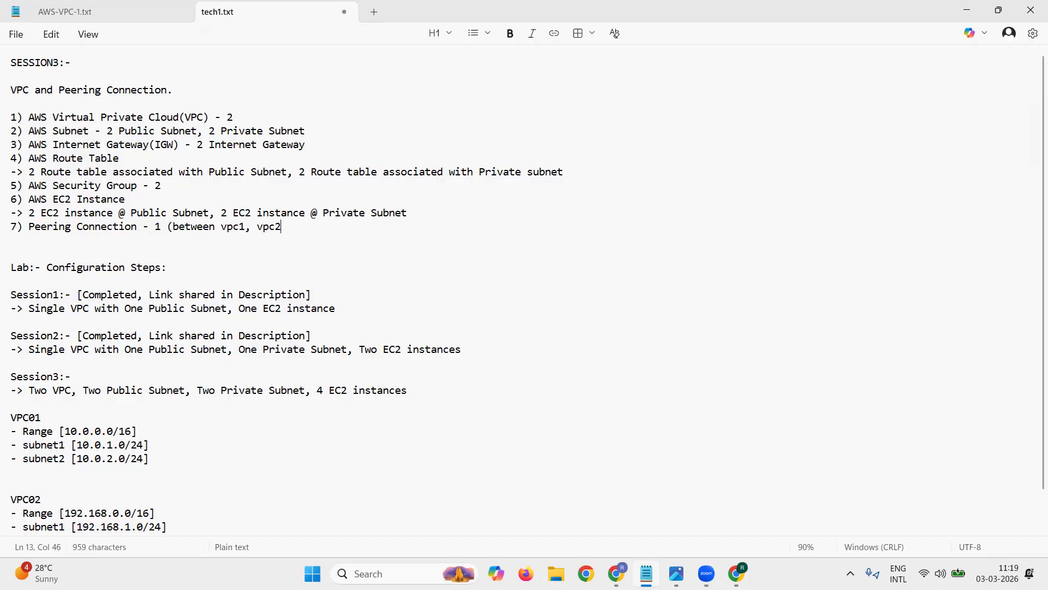
pyautogui.write(')')
# Step: Review the Session1 and Session2 lab configuration entries, highlighting their descriptions and shared-link notes
pyautogui.scroll(-1, 197, 244)
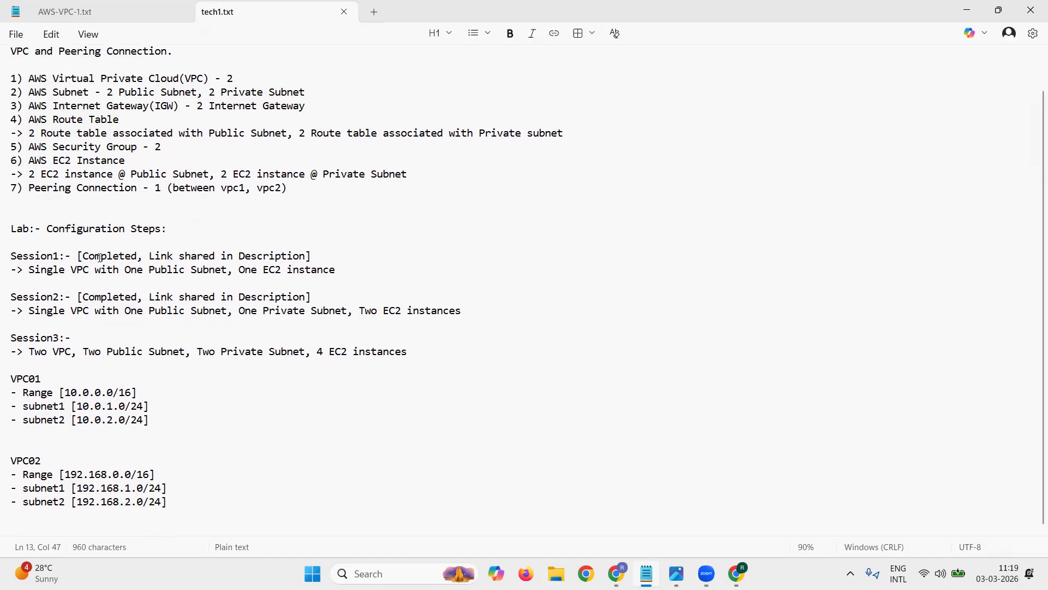
pyautogui.moveTo(12, 255); pyautogui.dragTo(350, 267)
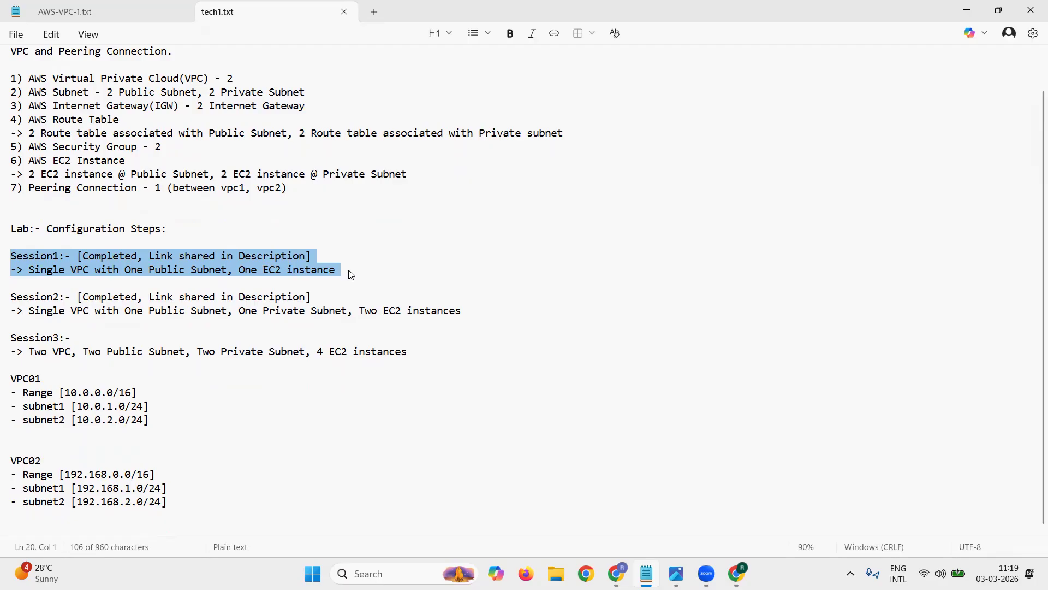
pyautogui.click(226, 262)
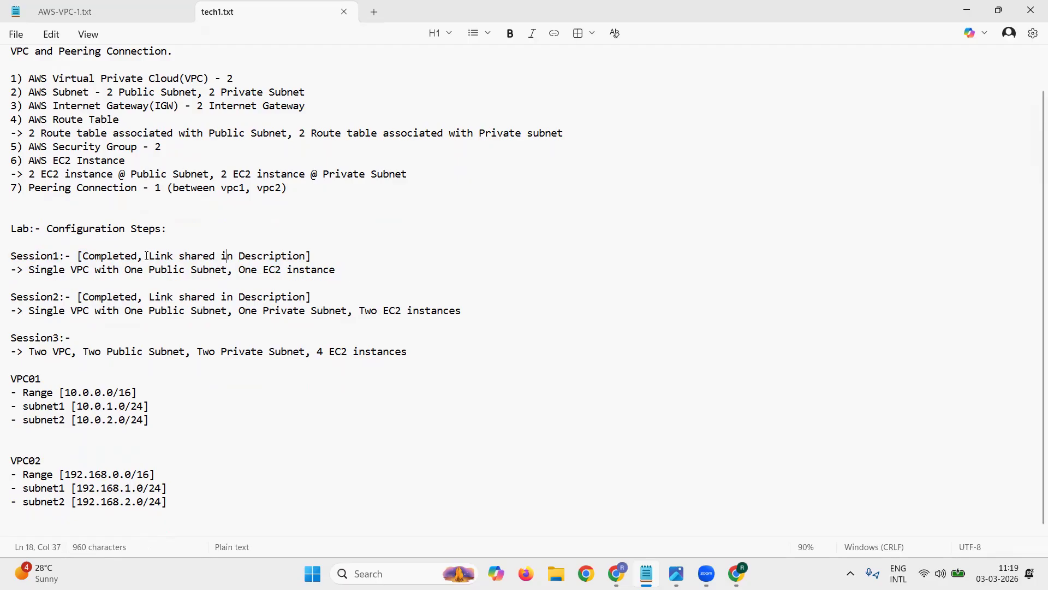
pyautogui.moveTo(150, 256); pyautogui.dragTo(321, 259)
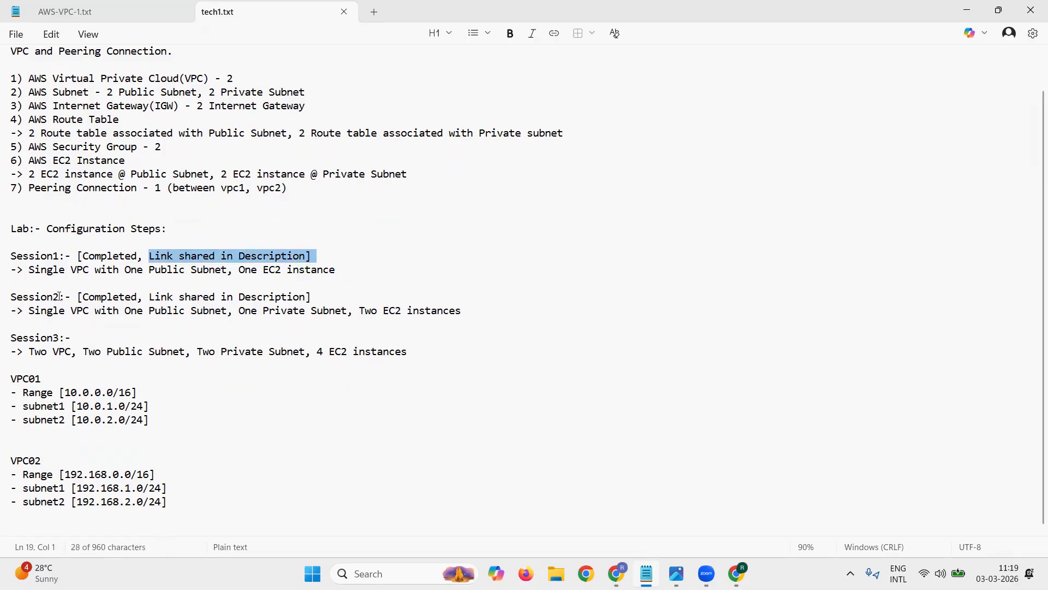
pyautogui.moveTo(11, 291); pyautogui.dragTo(76, 296)
pyautogui.click(131, 296)
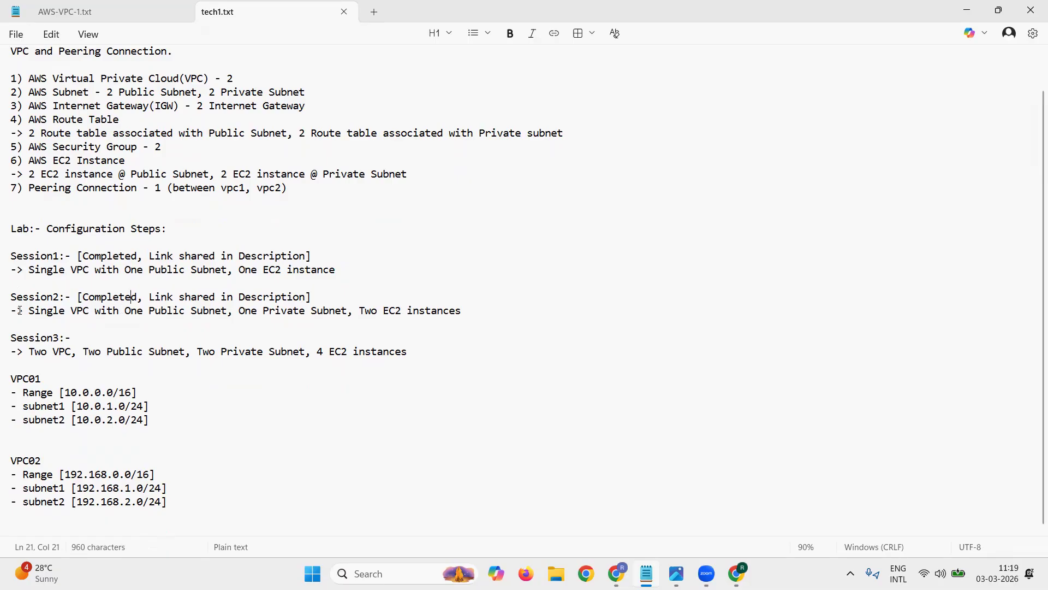
pyautogui.moveTo(29, 310); pyautogui.dragTo(479, 311)
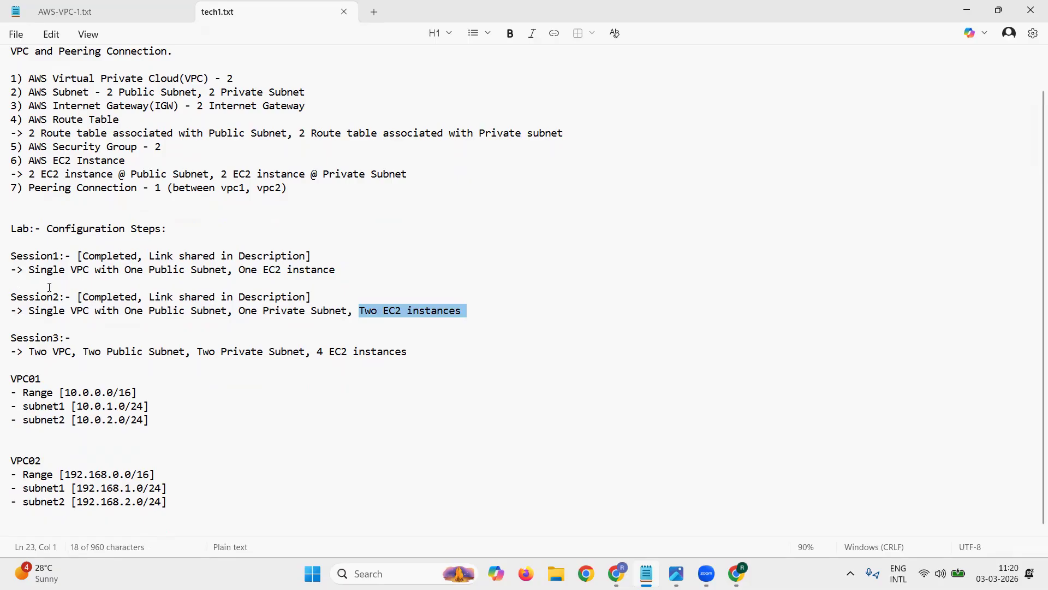
pyautogui.moveTo(149, 298); pyautogui.dragTo(317, 297)
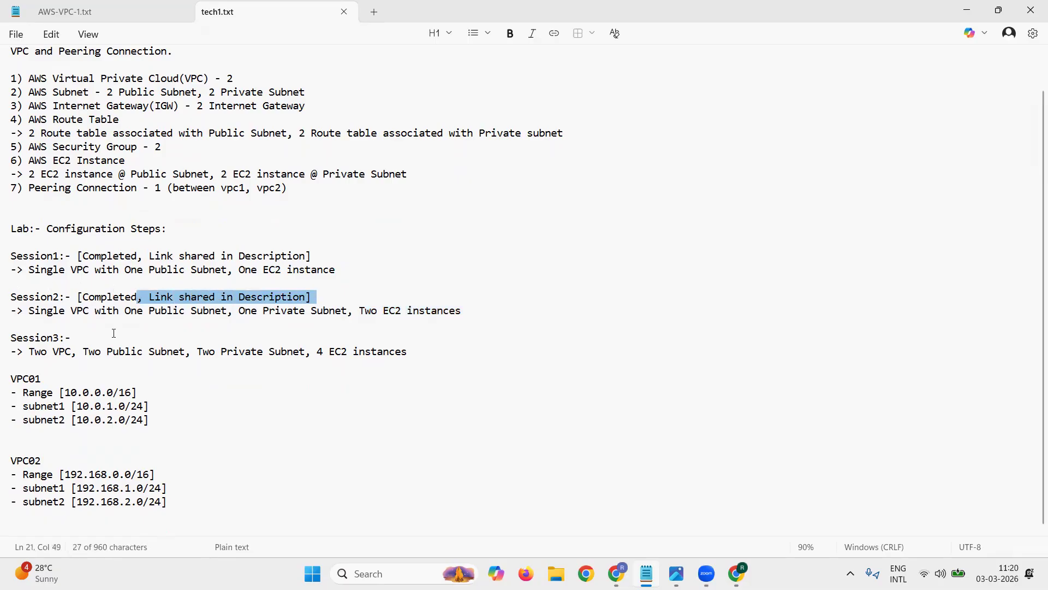
# Step: Review the Session3, VPC01 and VPC02 entries by highlighting them, and remove the extra blank line between the two VPC blocks
pyautogui.click(76, 330)
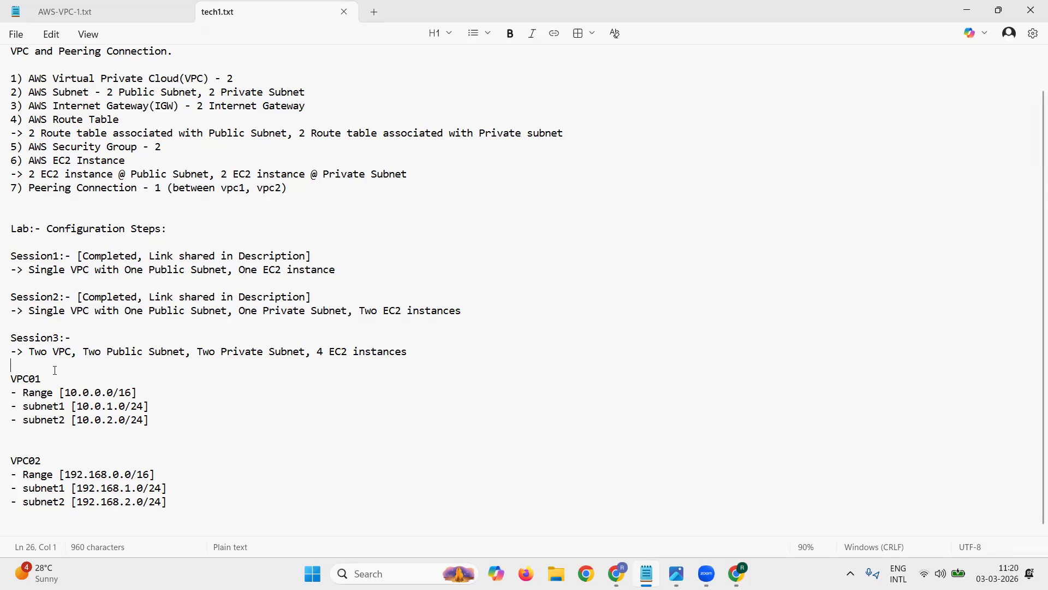
pyautogui.moveTo(30, 352); pyautogui.dragTo(407, 352)
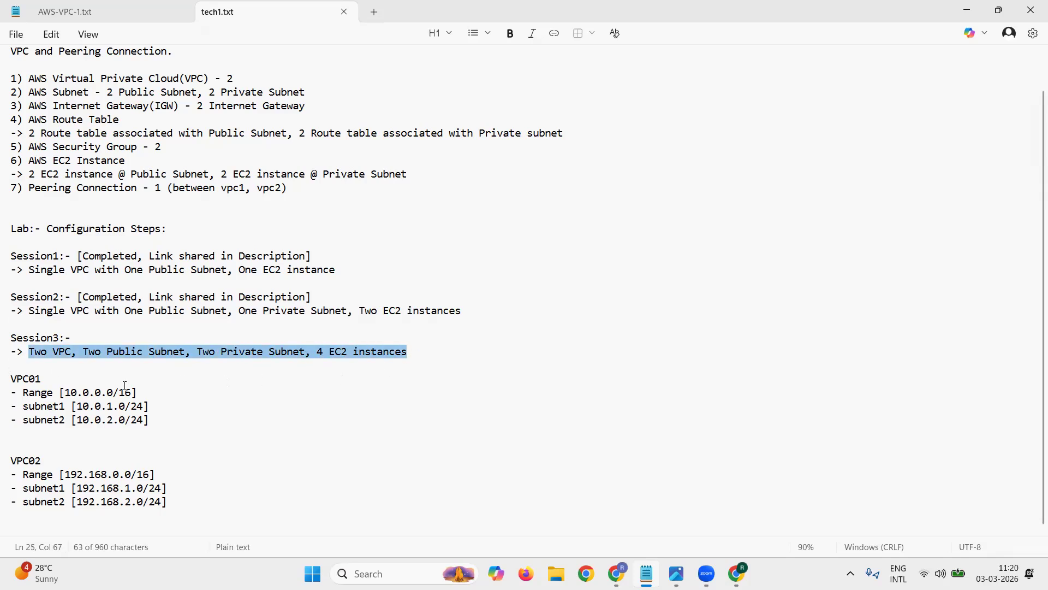
pyautogui.moveTo(47, 378); pyautogui.dragTo(8, 407)
pyautogui.click(41, 448)
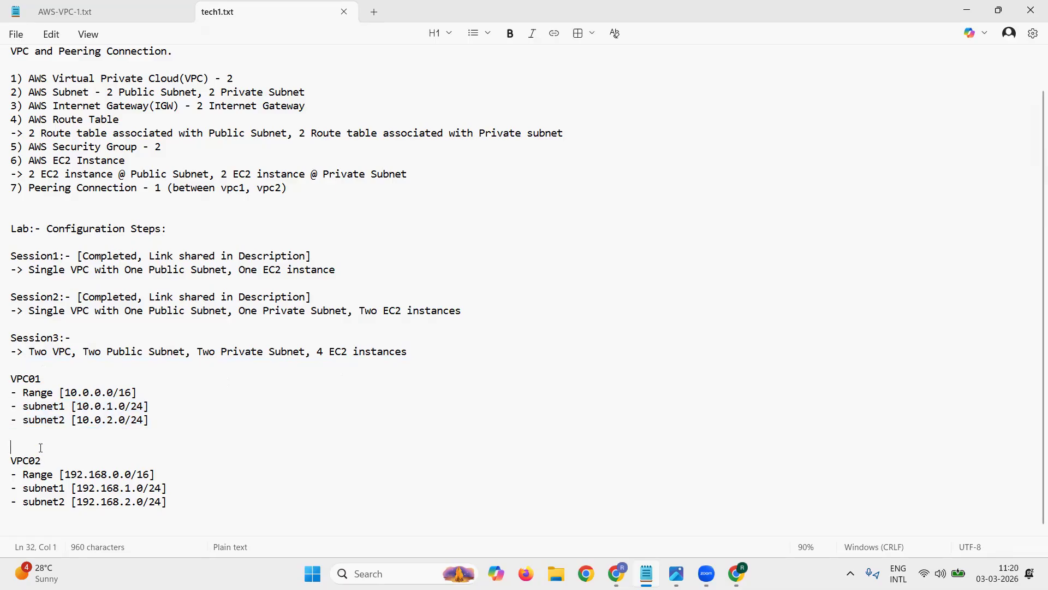
pyautogui.press('BackSpace')
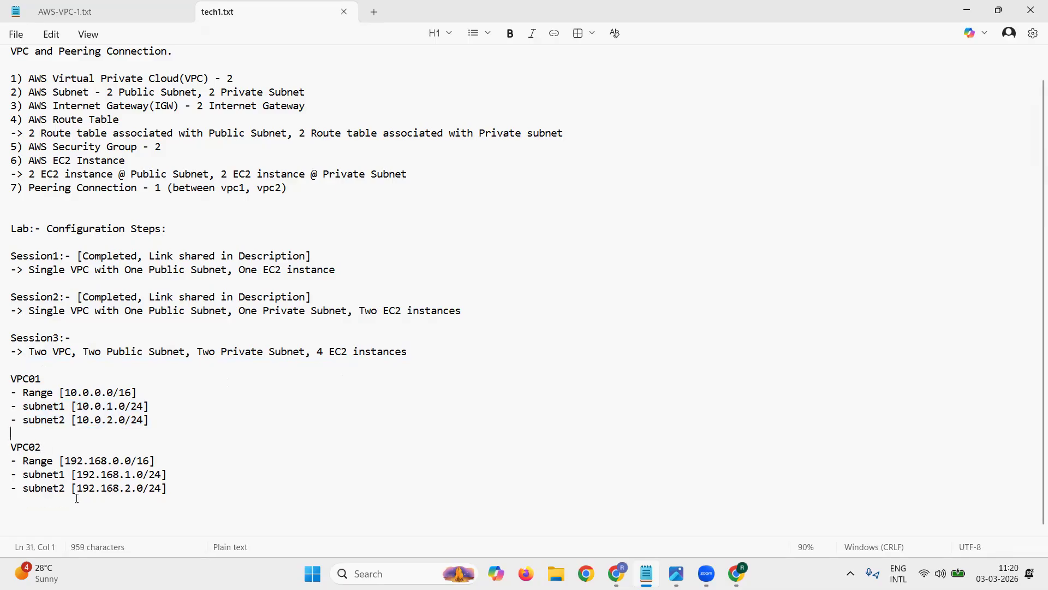
pyautogui.moveTo(65, 460); pyautogui.dragTo(157, 459)
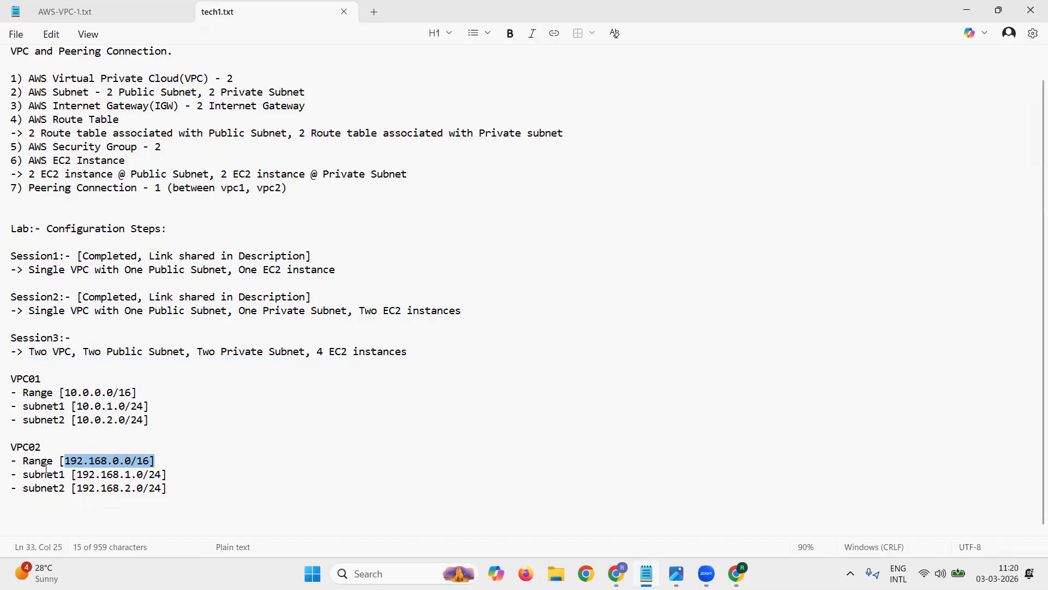
pyautogui.moveTo(23, 474); pyautogui.dragTo(165, 503)
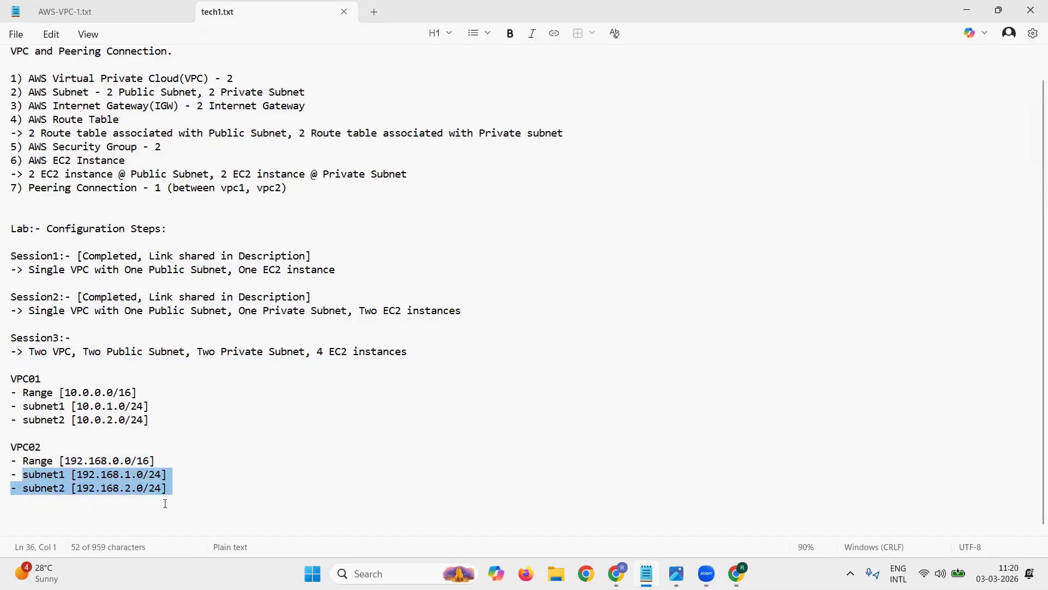
# Step: Add several blank lines below the VPC02 subnet entries at the end of the notes
pyautogui.click(165, 502)
pyautogui.press('Return')
pyautogui.press('Return')
pyautogui.press('Return')
pyautogui.press('Return')
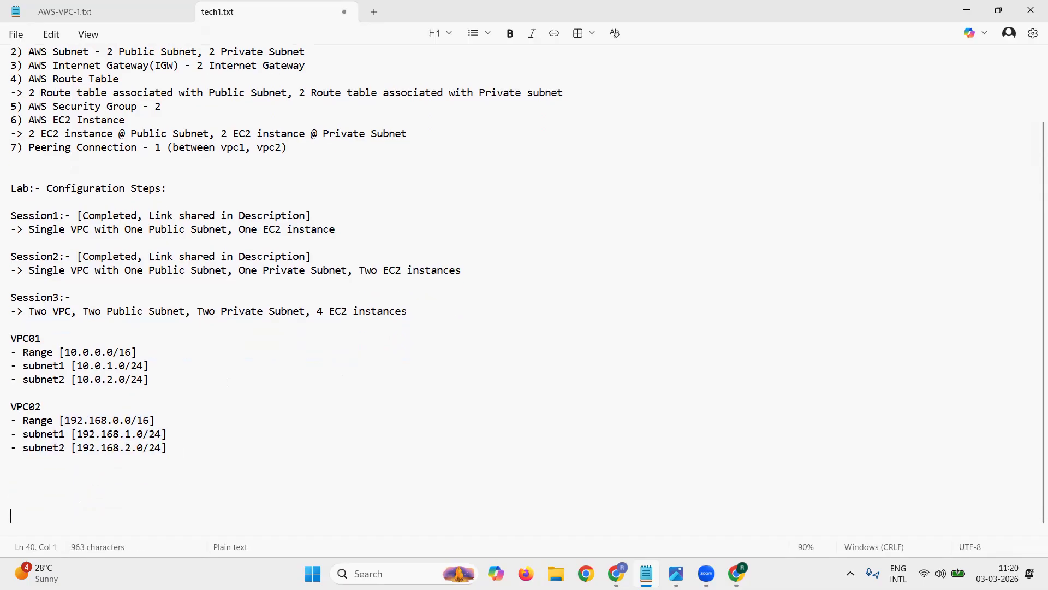
pyautogui.press('Return')
pyautogui.press('Return')
pyautogui.press('Return')
pyautogui.press('Return')
pyautogui.press('Return')
pyautogui.press('Return')
pyautogui.press('Return')
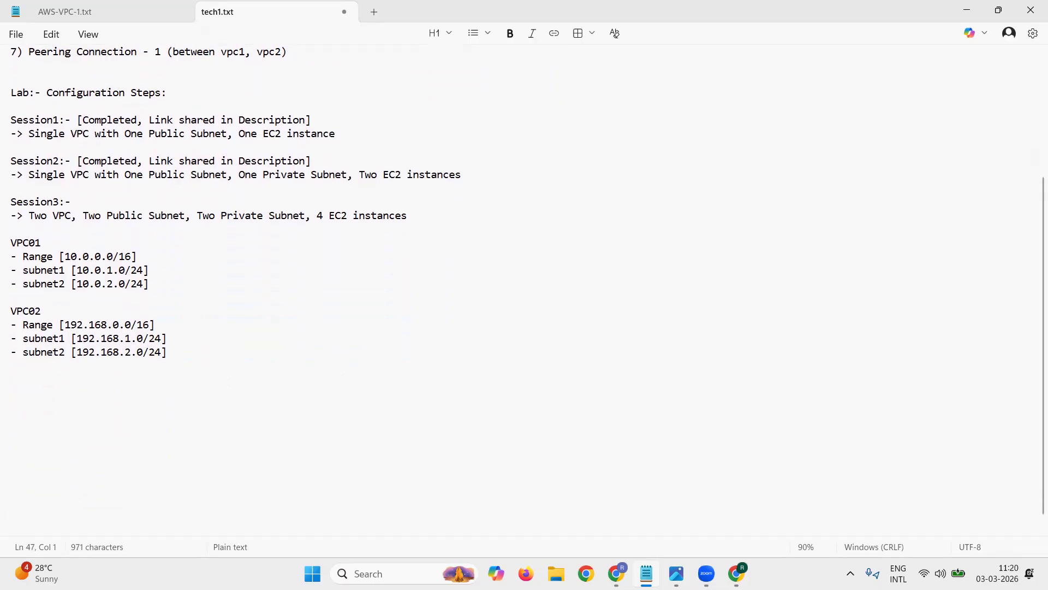
# Step: Add the heading "VPC01:- (10.0.0.0/16)" one blank line below the VPC02 subnet list
pyautogui.press('Up')
pyautogui.press('Up')
pyautogui.press('Up')
pyautogui.press('Up')
pyautogui.press('Up')
pyautogui.press('Up')
pyautogui.press('Up')
pyautogui.press('Up')
pyautogui.press('Up')
pyautogui.press('Down')
pyautogui.press('Down')
pyautogui.press('Down')
pyautogui.press('Down')
pyautogui.write('VPC01:-')
pyautogui.press('Return')
pyautogui.press('BackSpace')
pyautogui.write('(')
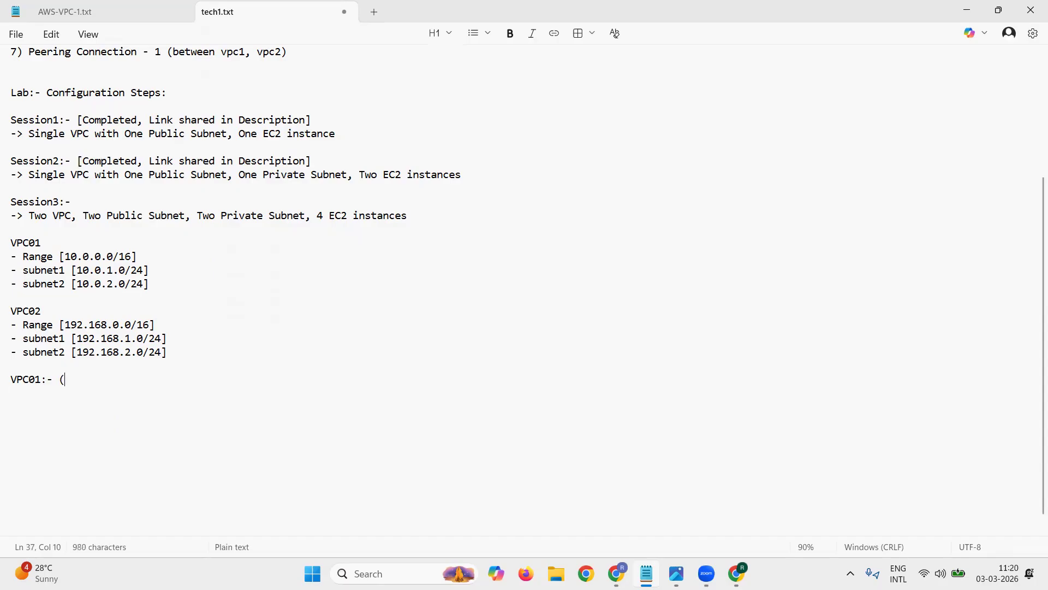
pyautogui.write('10.0.0.0/16)')
pyautogui.press('Return')
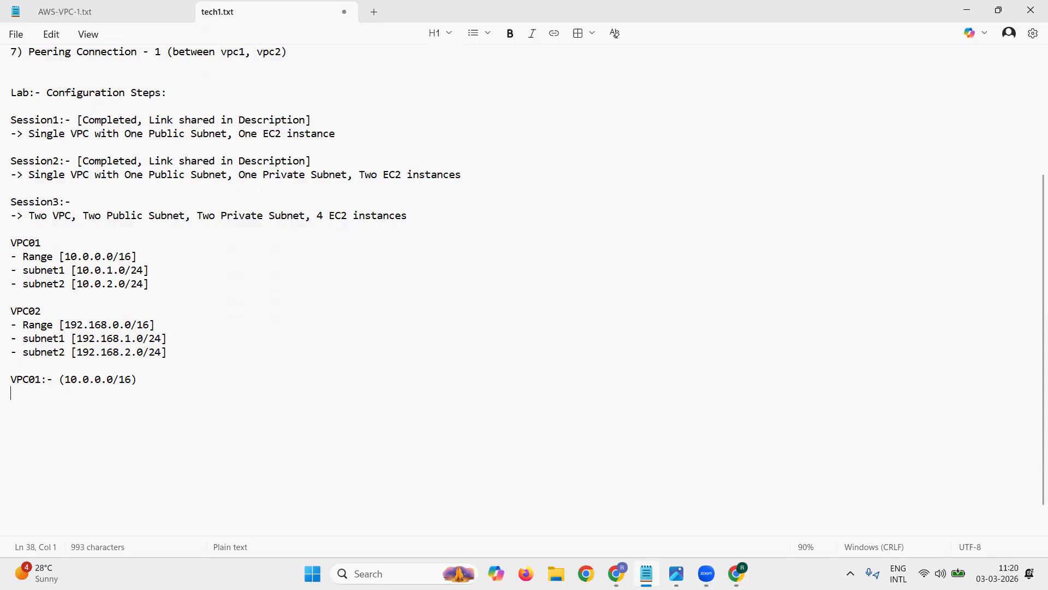
# Step: Write the first configuration line under the VPC01 heading as "1) Create VPC(vpc01 - 10.0.0.0/16)"
pyautogui.write('1) Create VPC(vp')
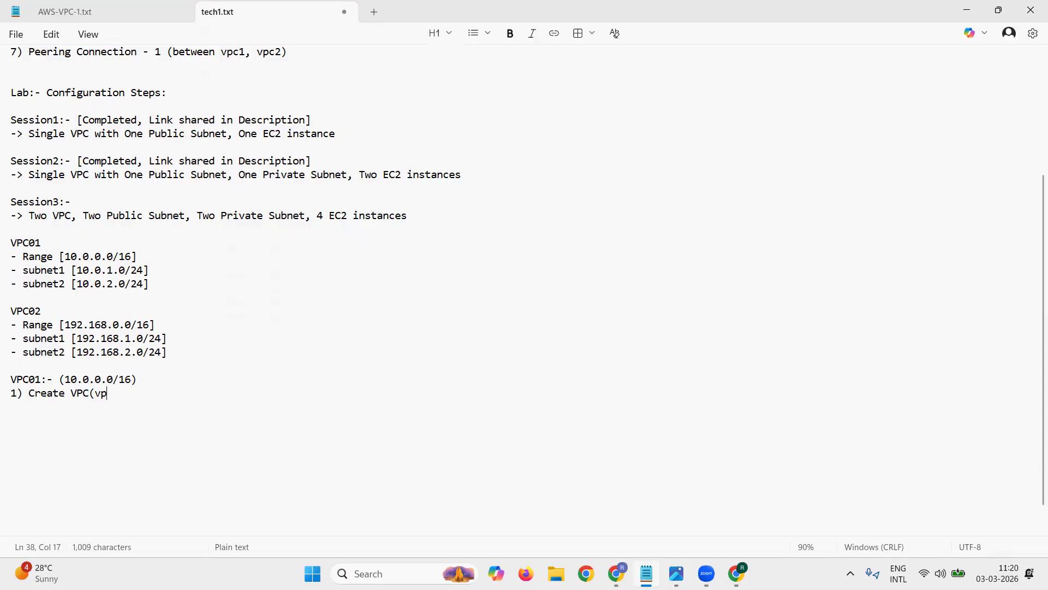
pyautogui.write('c01 - 10.0.0.0/16)')
pyautogui.press('Return')
# Step: Add the second configuration line, "2) Enable DNS Hostnames(vpc settings)"
pyautogui.write('2) ')
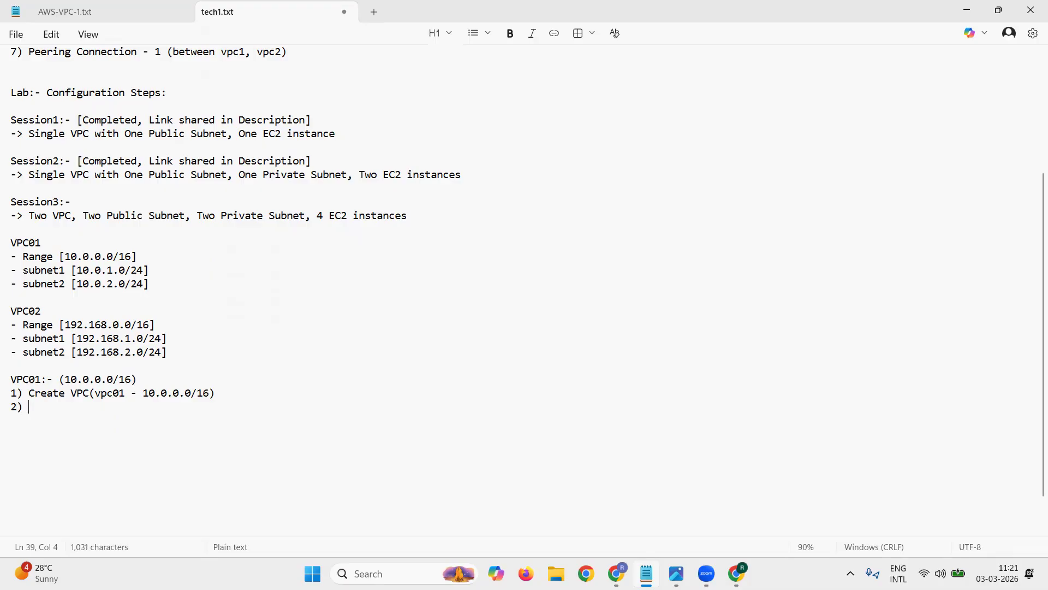
pyautogui.write('Create')
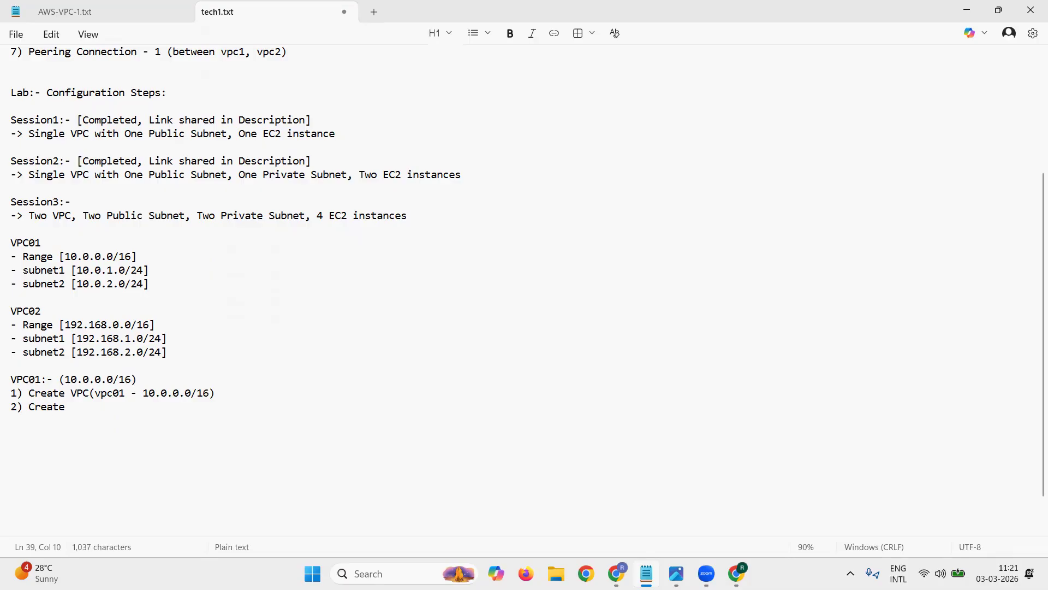
pyautogui.press('BackSpace')
pyautogui.press('BackSpace')
pyautogui.press('BackSpace')
pyautogui.press('BackSpace')
pyautogui.press('BackSpace')
pyautogui.press('BackSpace')
pyautogui.write('Enable DNS Hostsn')
pyautogui.press('BackSpace')
pyautogui.press('BackSpace')
pyautogui.write('n')
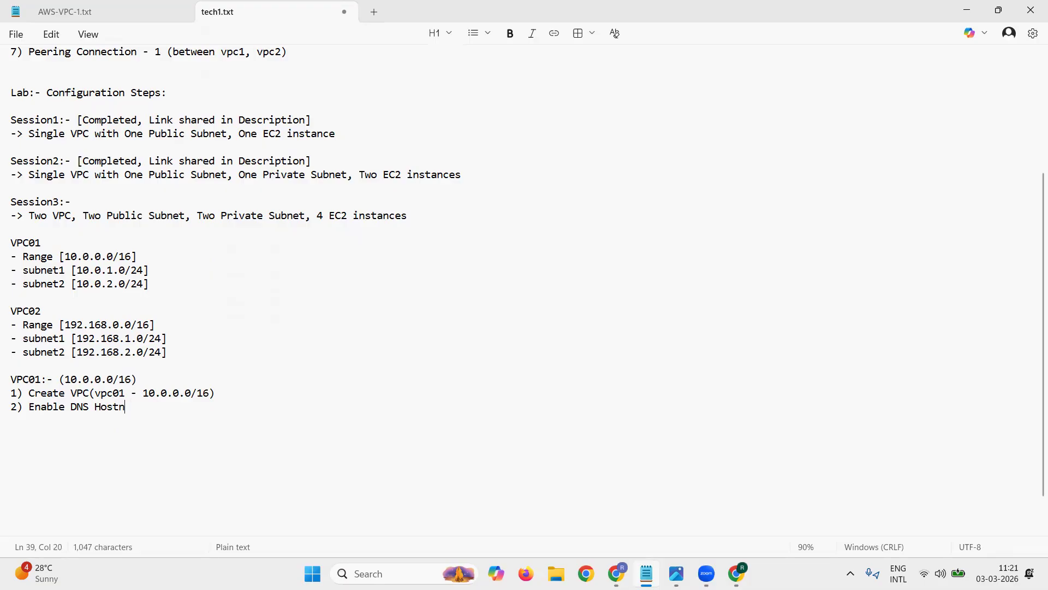
pyautogui.write('ames(vpc settings')
pyautogui.write(')')
pyautogui.press('Return')
# Step: Add the third configuration line, "3) Create Internet Gateway(igw01)"
pyautogui.write('3) C')
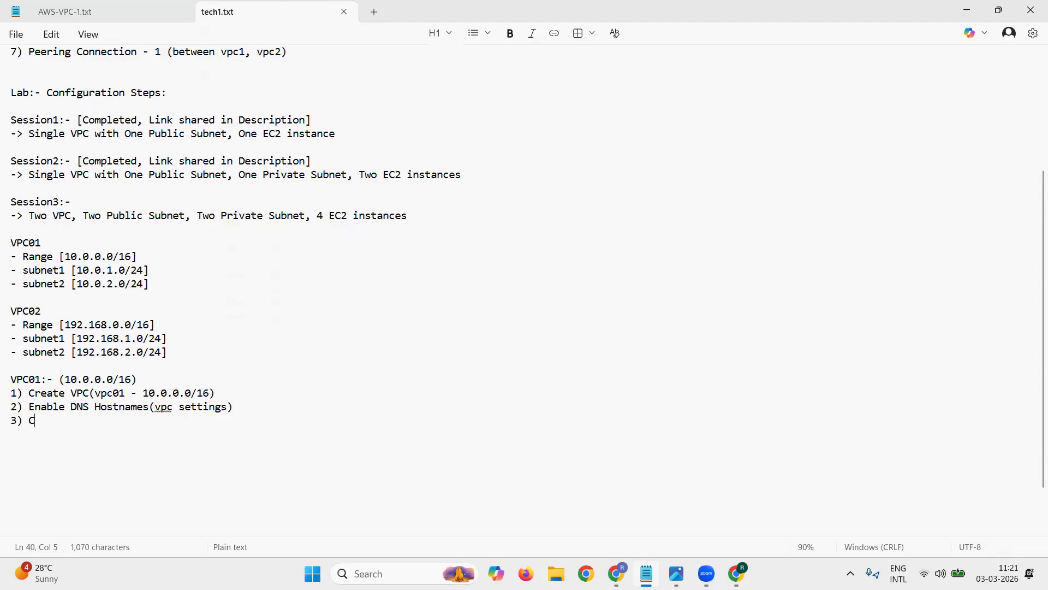
pyautogui.write('reate Internet ')
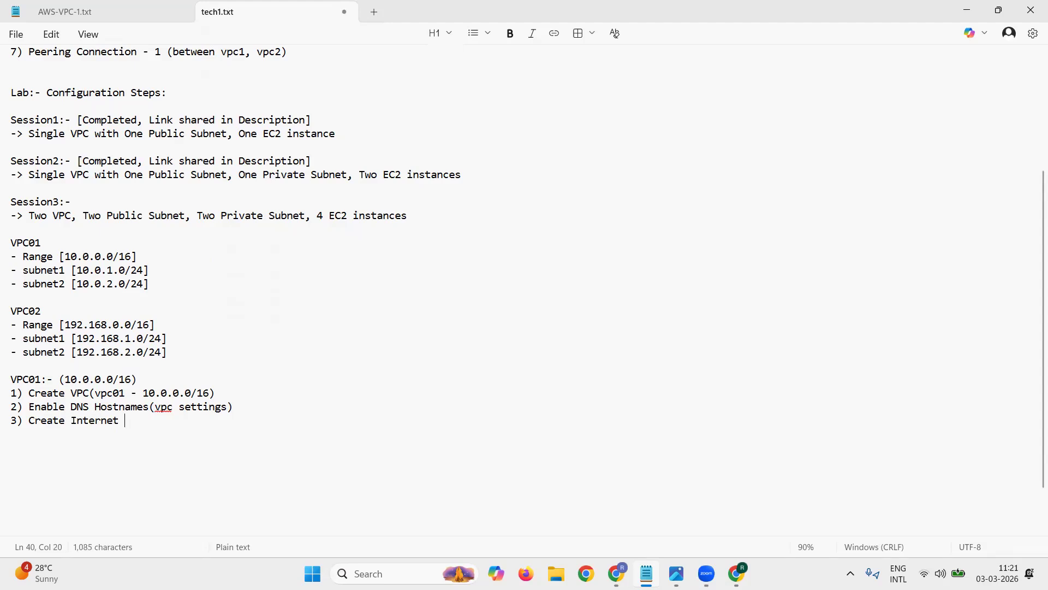
pyautogui.write('Gateway(igw01)')
pyautogui.press('Return')
# Step: Add the fourth configuration line, "4) Attach Internet Gateway(igw01) with VPC(vpc01)"
pyautogui.write('4) ')
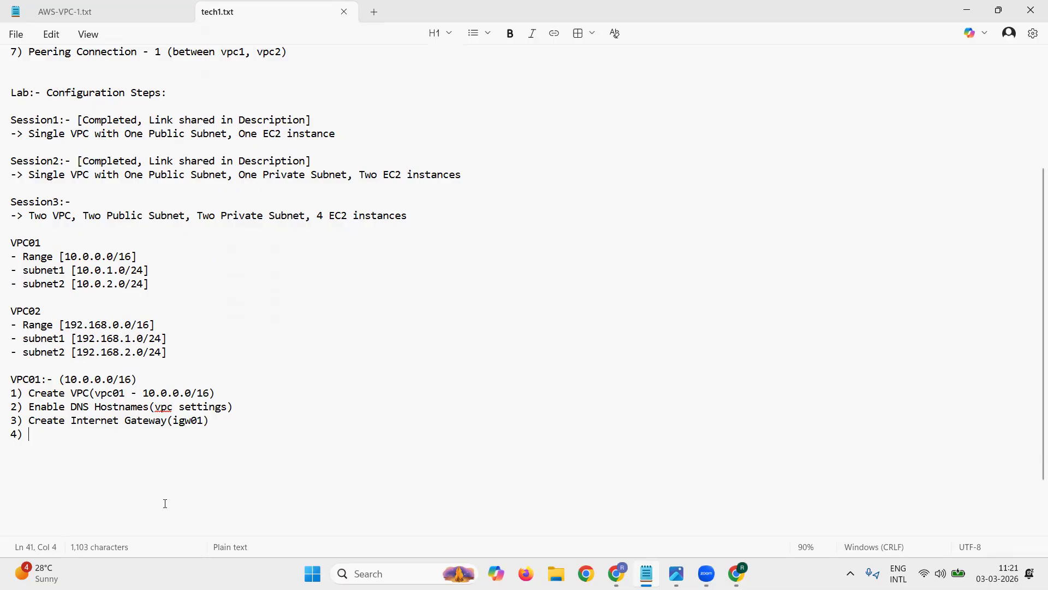
pyautogui.write('Attach Internet G')
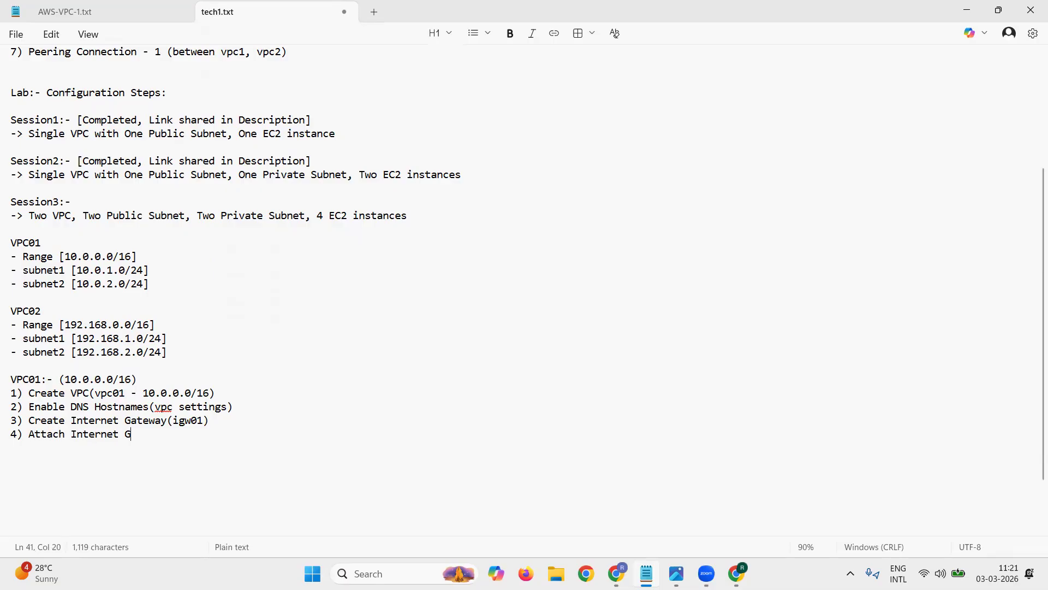
pyautogui.write('ateway(igw01')
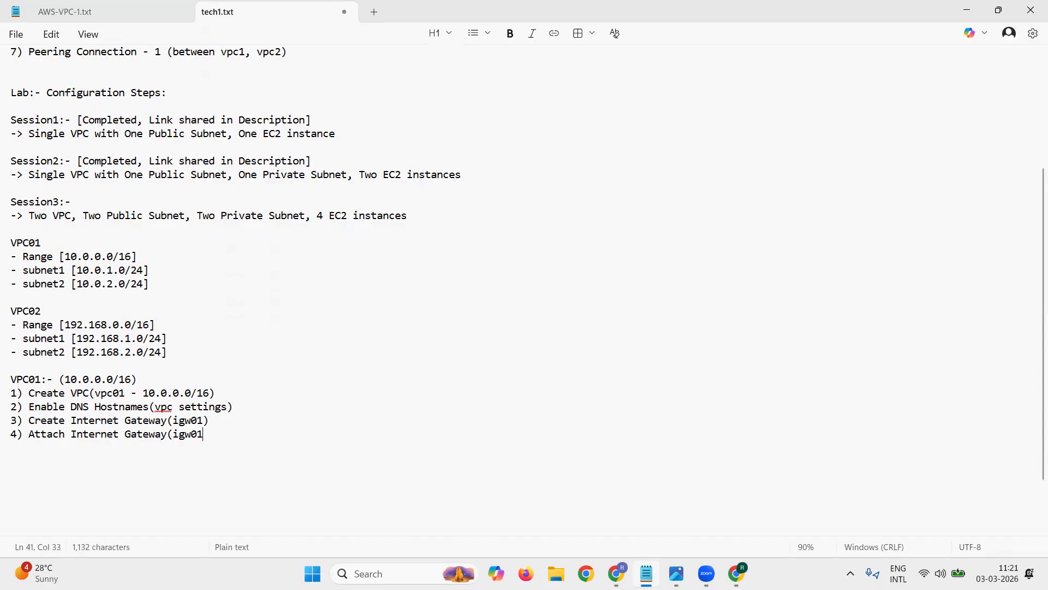
pyautogui.write(') with VPC(vpc01)')
pyautogui.press('Return')
# Step: Add the line "5) Create Subnet" with the sub-item "- vpc01_public_subnet1" beneath it
pyautogui.write('5) ')
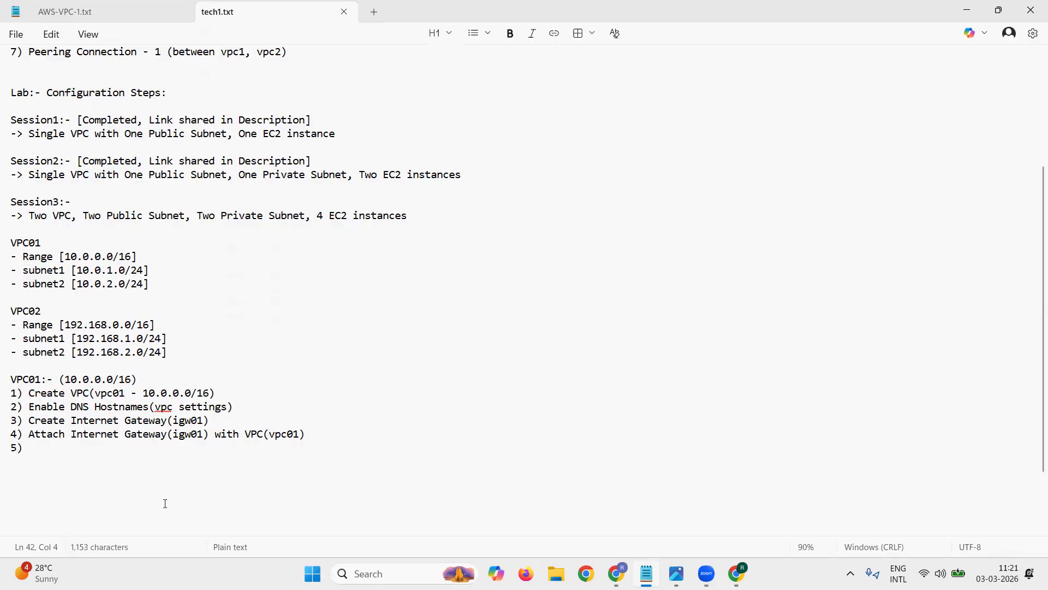
pyautogui.write('Create Subnet')
pyautogui.press('Return')
pyautogui.write('- public')
pyautogui.press('BackSpace')
pyautogui.press('BackSpace')
pyautogui.press('BackSpace')
pyautogui.press('BackSpace')
pyautogui.press('BackSpace')
pyautogui.press('BackSpace')
pyautogui.write('vpc01_su')
pyautogui.write('bnet_')
pyautogui.press('BackSpace')
pyautogui.write('1')
pyautogui.press('Left')
pyautogui.press('Left')
pyautogui.press('Left')
pyautogui.press('Left')
pyautogui.press('Left')
pyautogui.press('Left')
pyautogui.write('blic_')
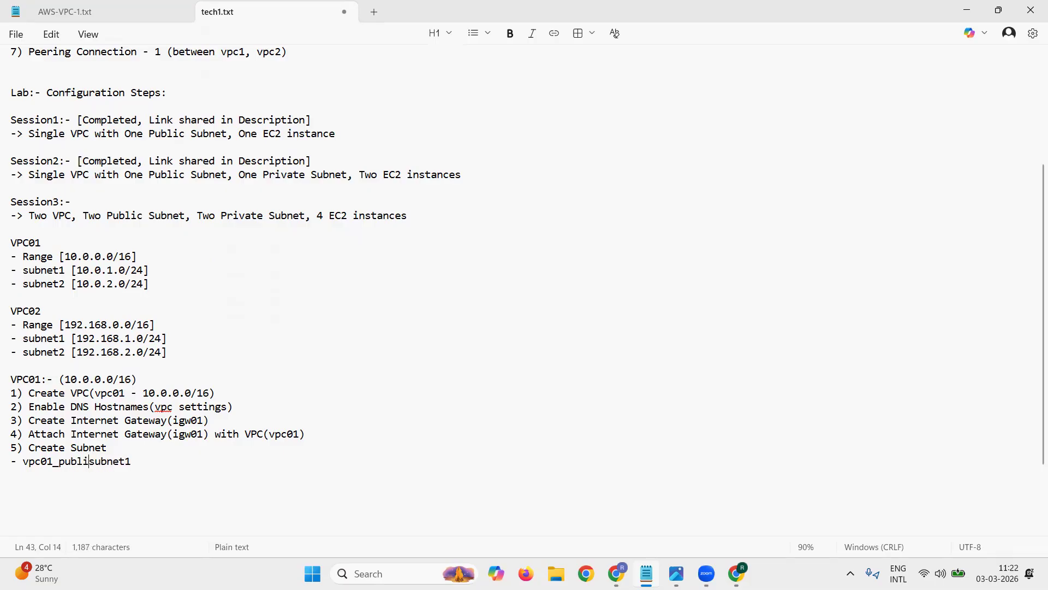
pyautogui.press('Right')
pyautogui.press('Right')
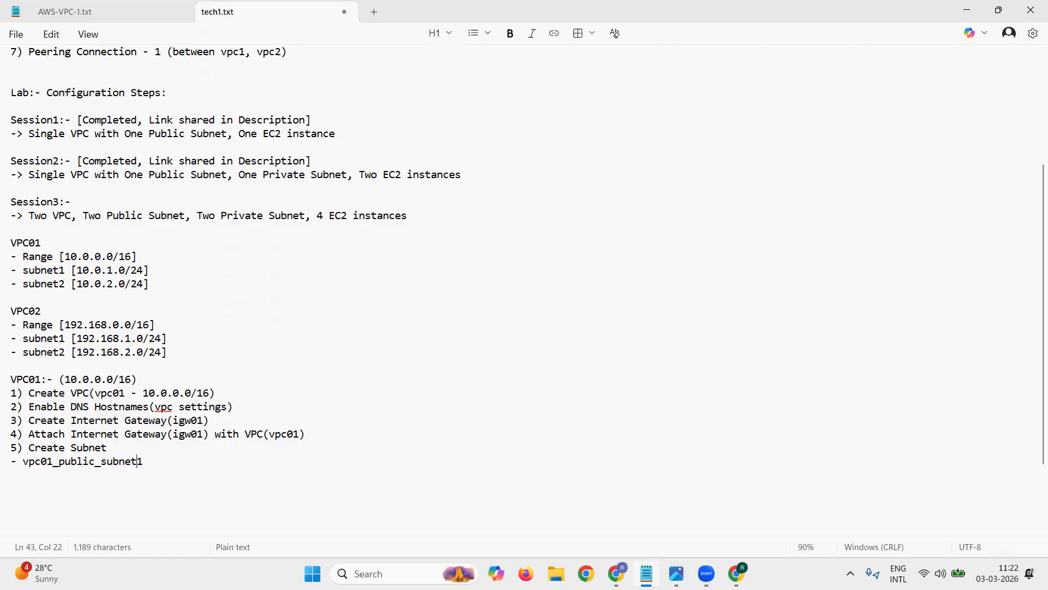
# Step: Append the address range "(10.0.1.0/24)" to the vpc01_public_subnet1 line
pyautogui.write('(10.0.0')
pyautogui.write('.')
pyautogui.press('BackSpace')
pyautogui.press('BackSpace')
pyautogui.write('1.0/24)')
pyautogui.press('Return')
# Step: Add the second subnet sub-item, "- vpc01_private_subnet2 (10.0.2.0/24)"
pyautogui.write('-')
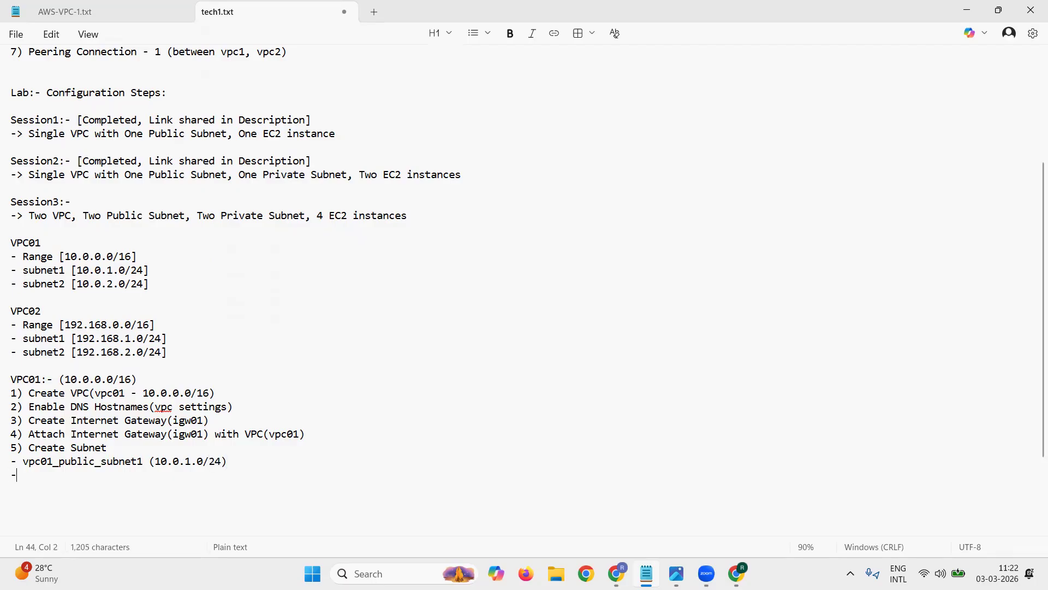
pyautogui.write(' vpc01_private_')
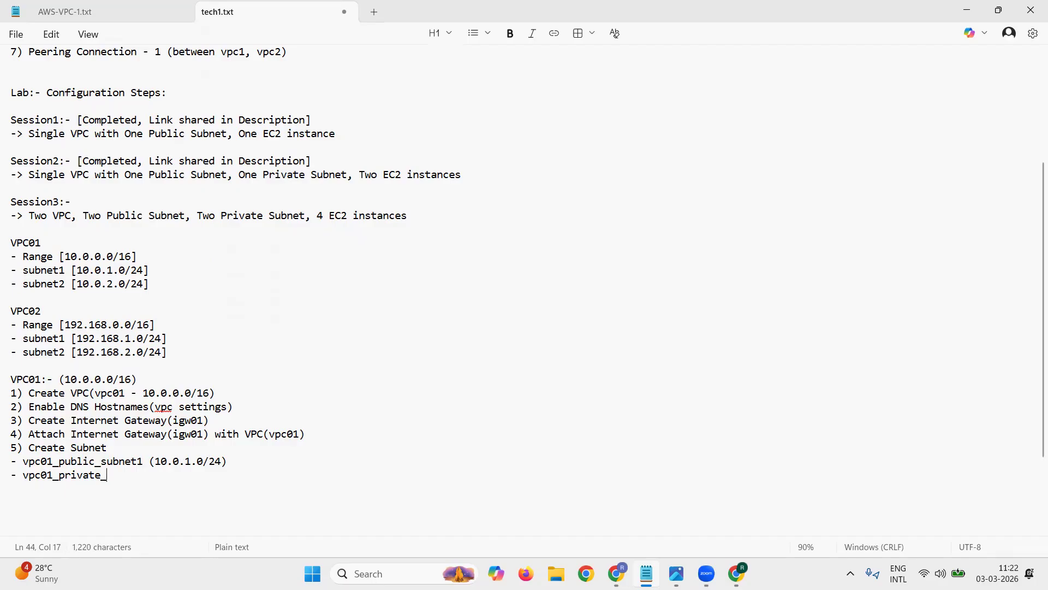
pyautogui.write('subnet2 (')
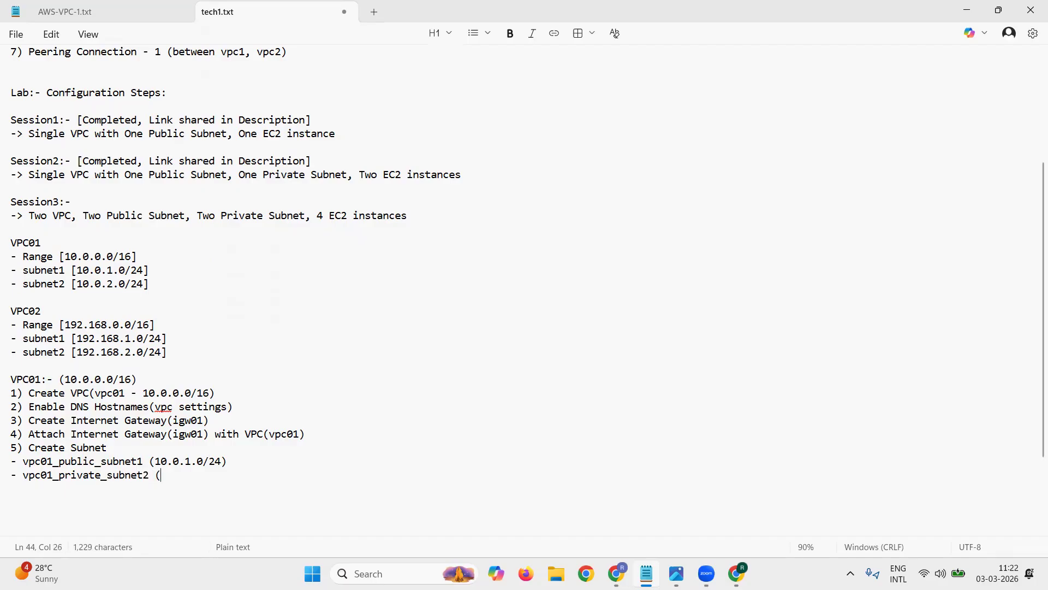
pyautogui.write('10.0.2.0)')
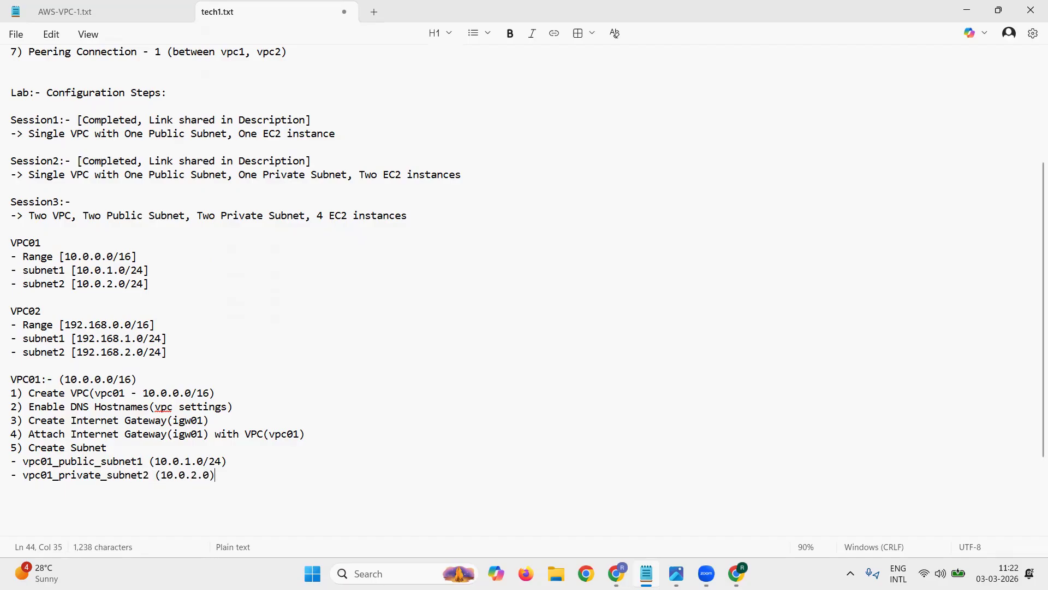
pyautogui.press('BackSpace')
pyautogui.write('/24)')
pyautogui.press('Return')
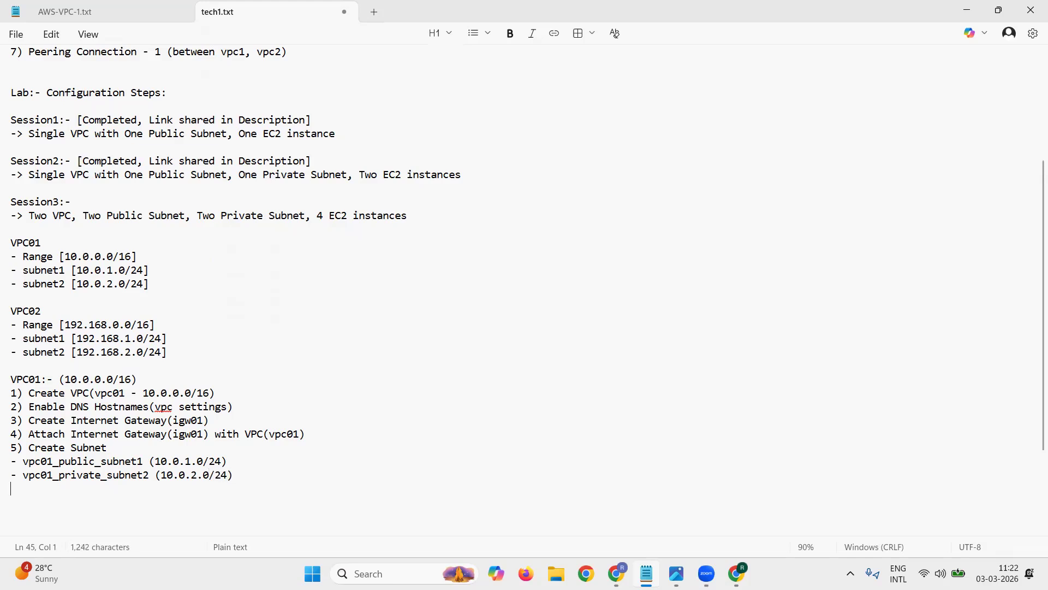
# Step: Add the line "6) Create Route table" with the sub-item "- vpc01_public_rtb01" beneath it
pyautogui.write('6) Create Route table')
pyautogui.press('Return')
pyautogui.write('- vpc01_public_rtb01')
pyautogui.press('Return')
# Step: Add the sub-item "- vpc01_private_rtb02" under the route table line, followed by blank lines for more entries
pyautogui.write('- vpc01_private_rtb0')
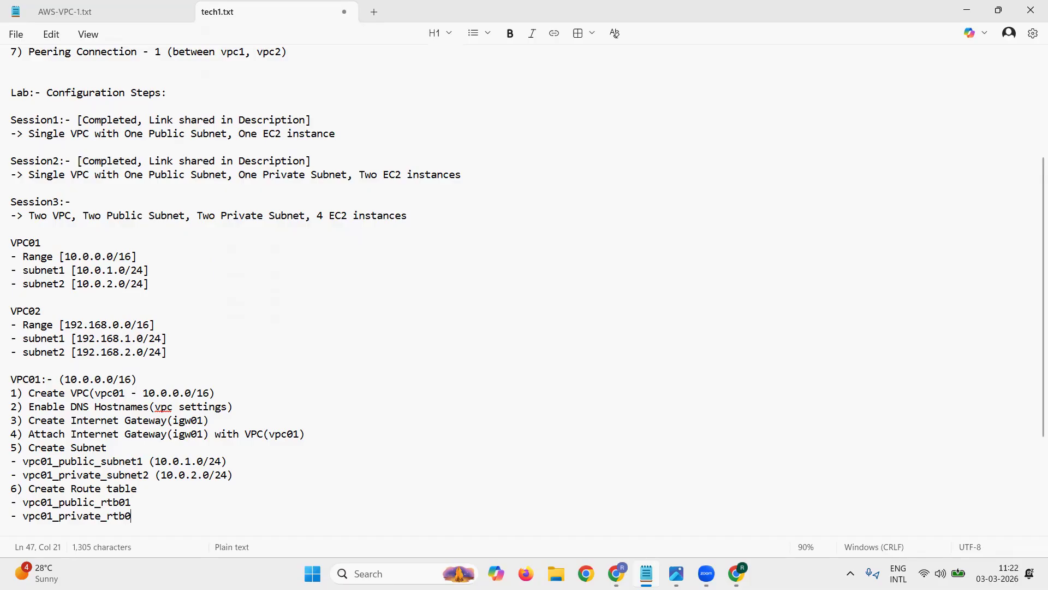
pyautogui.write('2')
pyautogui.press('Return')
pyautogui.press('Return')
pyautogui.press('Return')
pyautogui.press('Return')
pyautogui.press('Return')
pyautogui.press('Return')
pyautogui.press('Up')
pyautogui.press('Up')
pyautogui.press('Up')
pyautogui.press('Up')
pyautogui.press('Up')
# Step: Add the seventh configuration line, "7) Route Table Configuration"
pyautogui.write('7)')
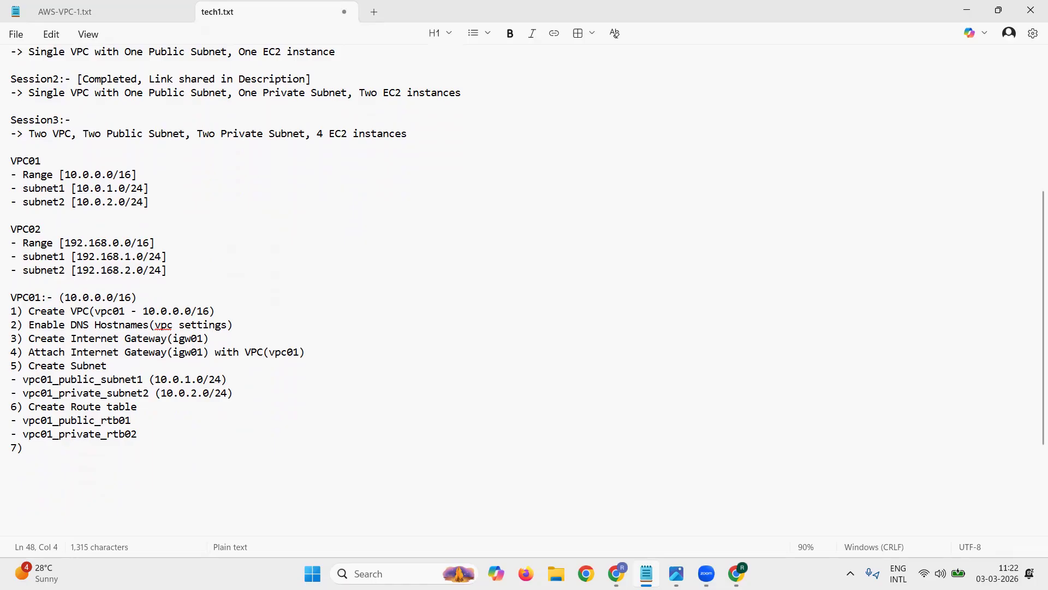
pyautogui.write(' Associate')
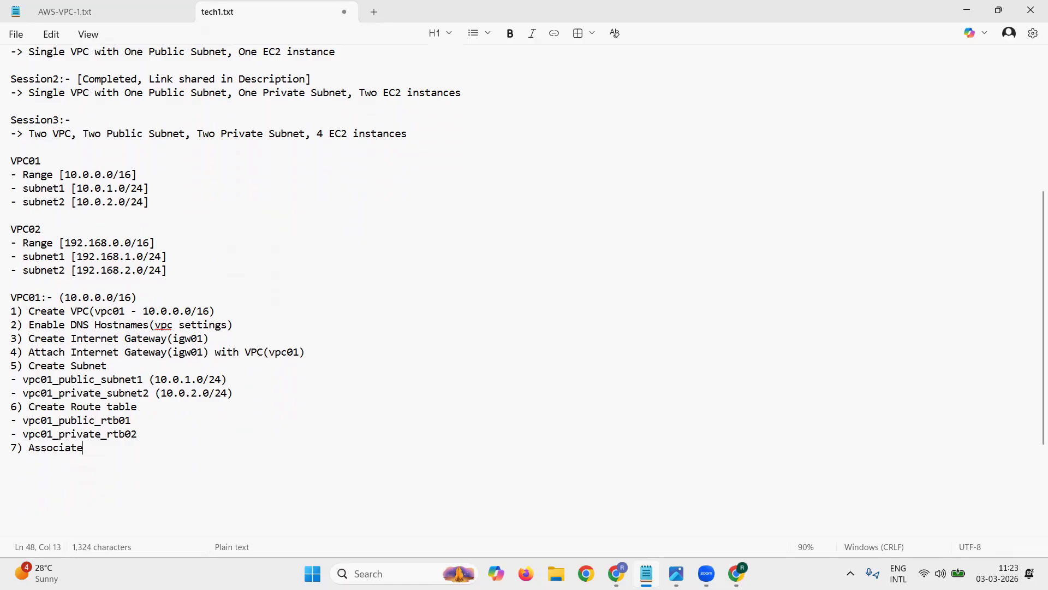
pyautogui.press('BackSpace')
pyautogui.press('BackSpace')
pyautogui.press('BackSpace')
pyautogui.press('BackSpace')
pyautogui.press('BackSpace')
pyautogui.press('BackSpace')
pyautogui.press('BackSpace')
pyautogui.press('BackSpace')
pyautogui.press('BackSpace')
pyautogui.write('Route Table Configuration')
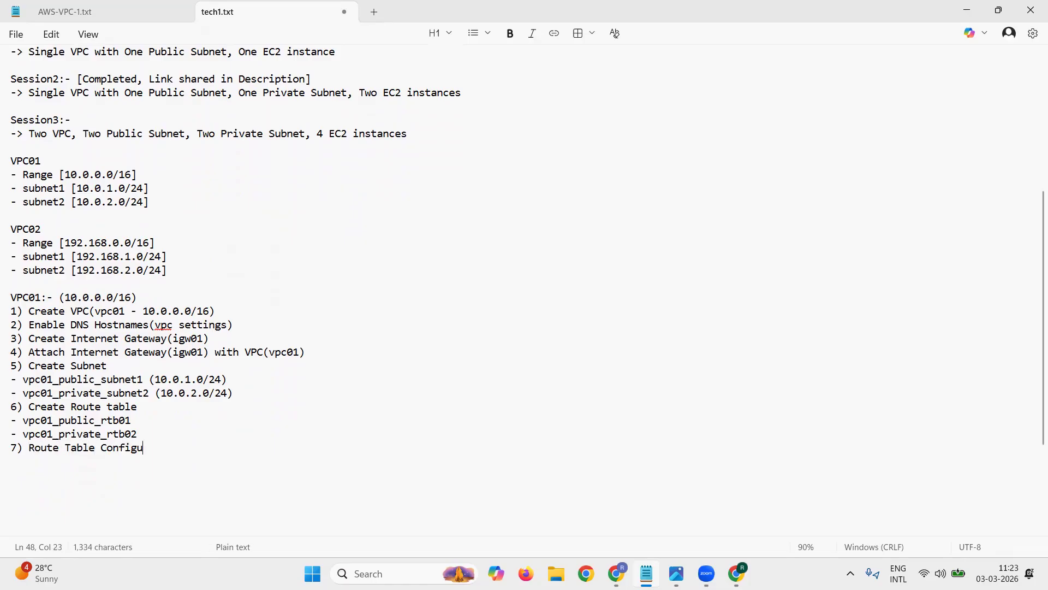
pyautogui.press('Return')
pyautogui.write('-')
pyautogui.press('BackSpace')
pyautogui.write('P')
pyautogui.press('BackSpace')
pyautogui.write('Pu')
pyautogui.press('BackSpace')
pyautogui.press('BackSpace')
pyautogui.write('public')
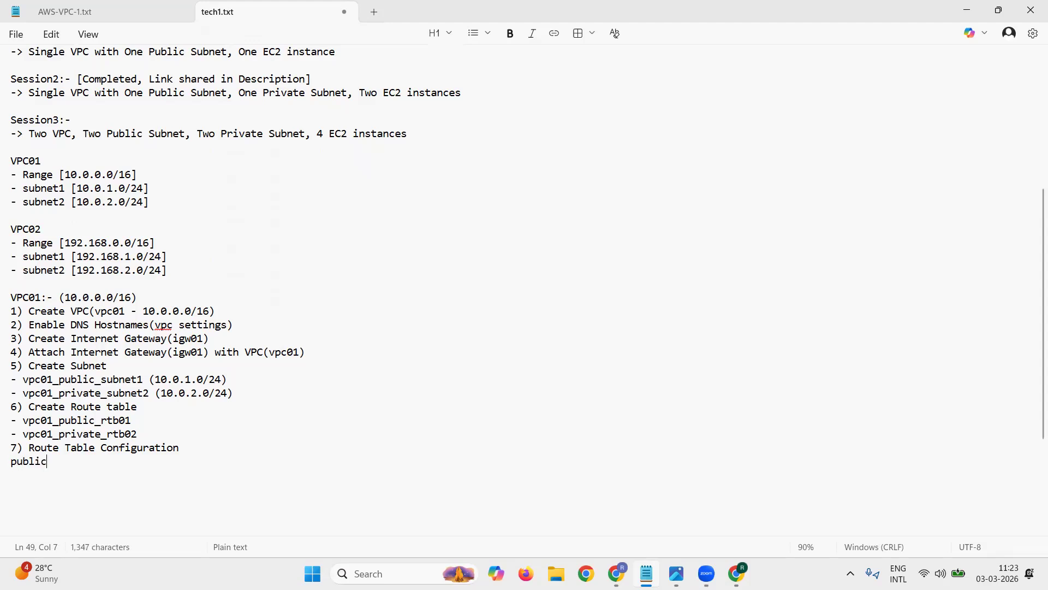
pyautogui.write('_')
pyautogui.press('BackSpace')
pyautogui.press('BackSpace')
pyautogui.press('BackSpace')
pyautogui.press('BackSpace')
pyautogui.press('BackSpace')
pyautogui.press('BackSpace')
pyautogui.press('BackSpace')
pyautogui.press('BackSpace')
# Step: Append the route table name "(vpc01_public_rtb1)" to the "7) Route Table Configuration" line
pyautogui.write('(vpc0')
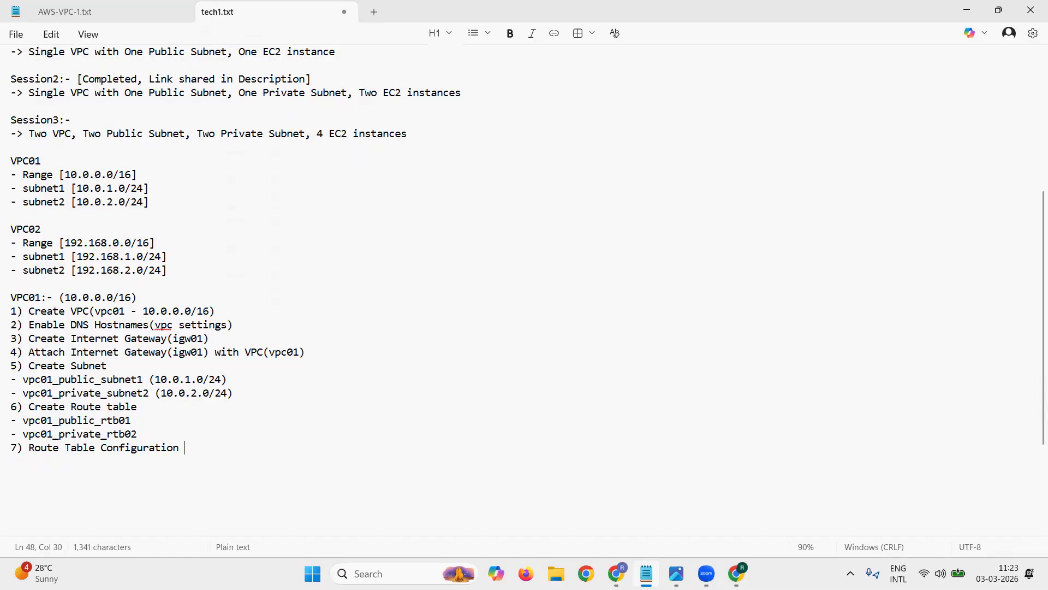
pyautogui.write('1_public_rtb')
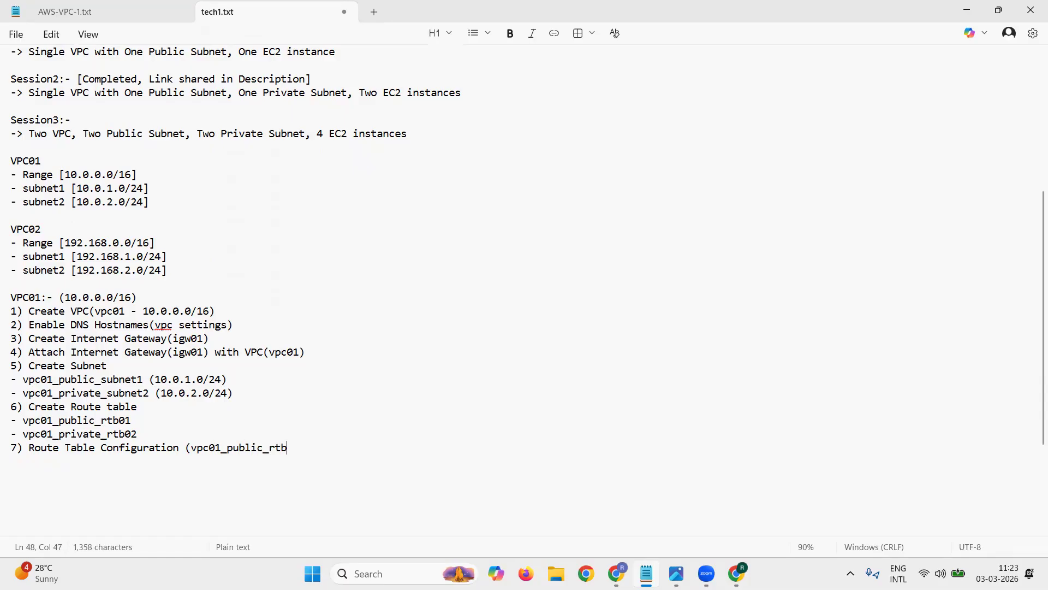
pyautogui.write('1)')
# Step: Rename the two route table sub-items under step 6 as vpc01_public_rtb1 and vpc01_private_rtb2
pyautogui.press('Up')
pyautogui.press('Up')
pyautogui.press('Left')
pyautogui.press('BackSpace')
pyautogui.press('Down')
pyautogui.press('Right')
pyautogui.press('Right')
pyautogui.press('BackSpace')
pyautogui.press('Right')
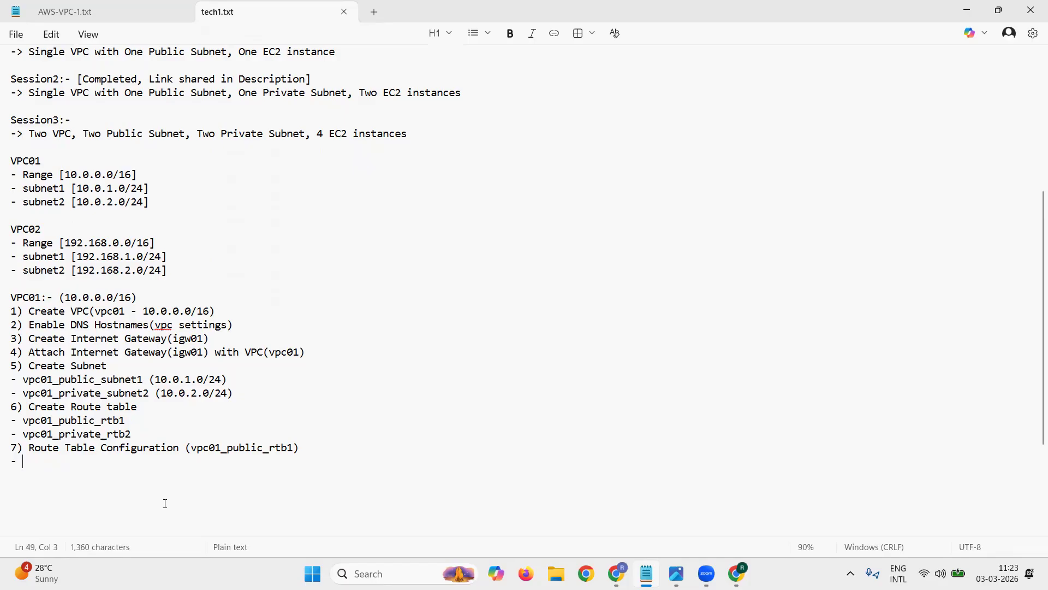
# Step: Write the first sub-item under step 7, "- add route (0.0.0.0/0) through internet gateway(igw01)"
pyautogui.write('add route (10')
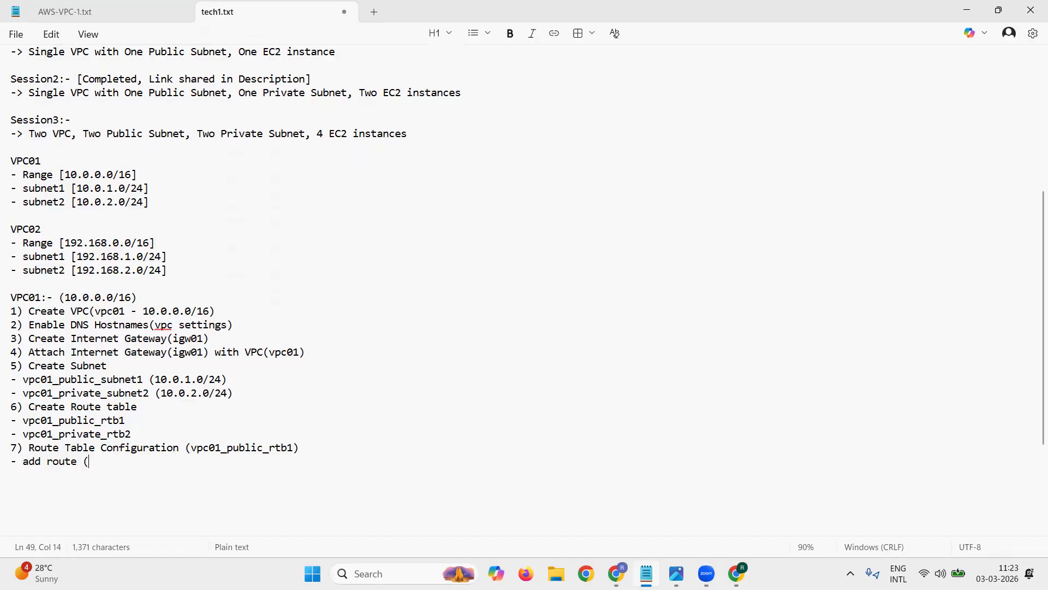
pyautogui.press('BackSpace')
pyautogui.press('BackSpace')
pyautogui.write('0.0.0.0/0')
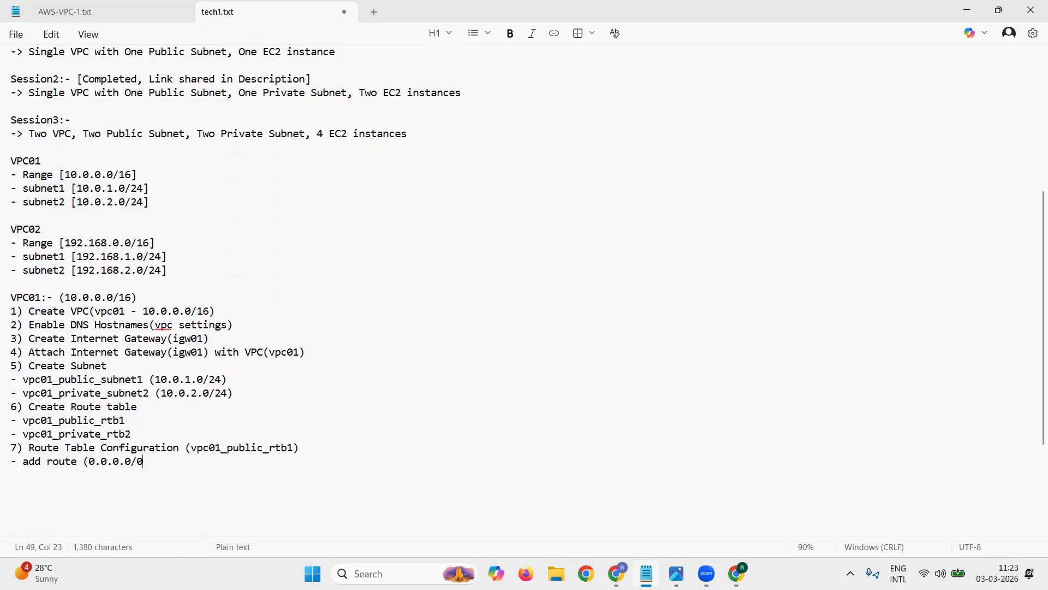
pyautogui.write(') through internet g')
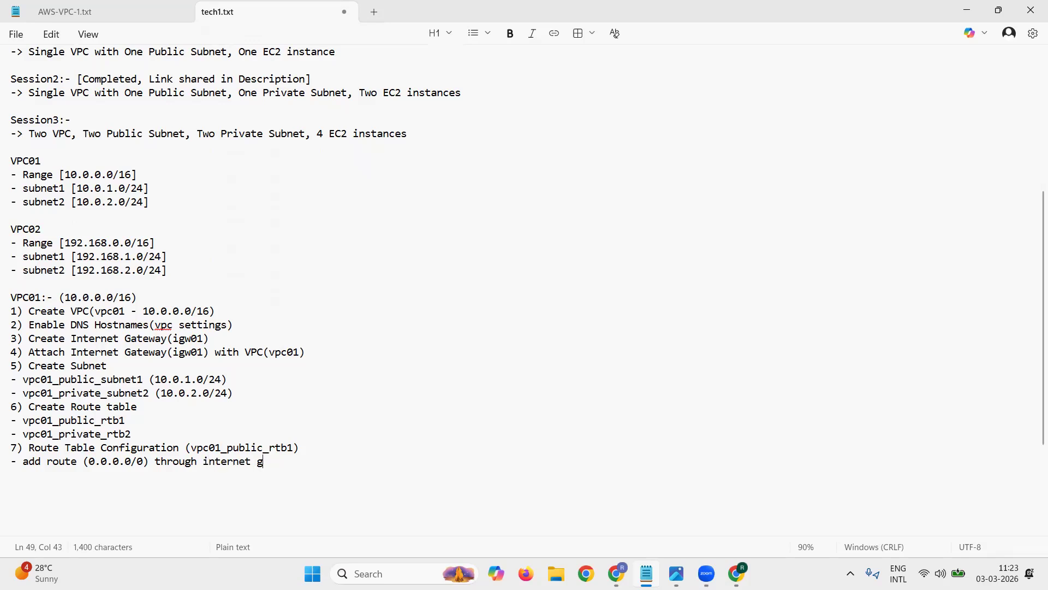
pyautogui.write('ateway(igw01)')
# Step: Start a second sub-item under step 7 reading "- Associate Public subnet(vpc01_public_subnet1)"
pyautogui.press('Return')
pyautogui.write('- Ass')
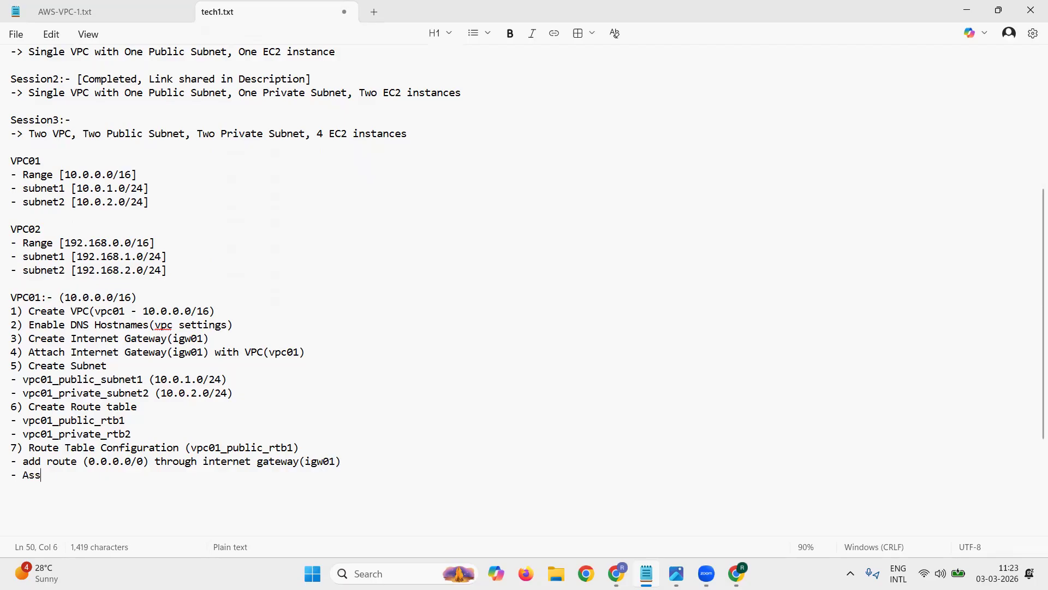
pyautogui.write('ociate P')
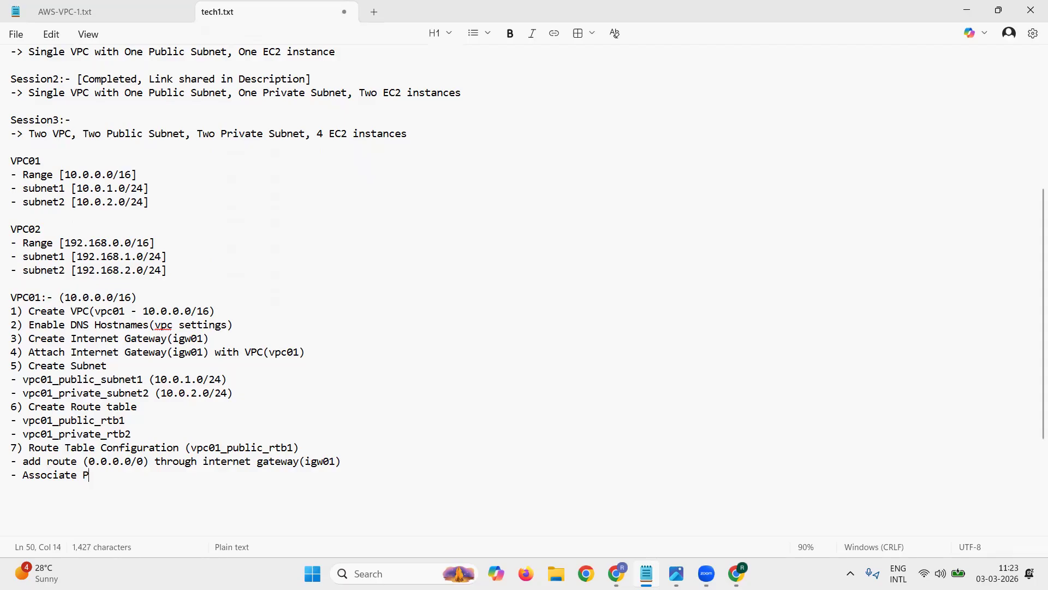
pyautogui.write('ublic subet(c')
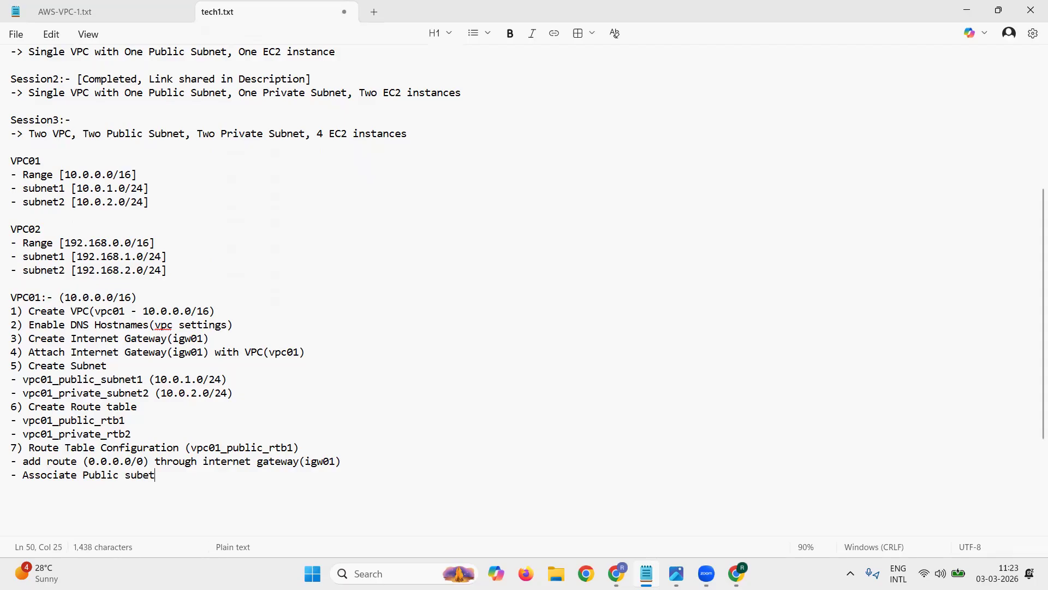
pyautogui.press('BackSpace')
pyautogui.press('BackSpace')
pyautogui.press('BackSpace')
pyautogui.press('BackSpace')
pyautogui.write('net)')
pyautogui.press('BackSpace')
pyautogui.write('(cp')
pyautogui.press('BackSpace')
pyautogui.press('BackSpace')
pyautogui.write('vpc01_public_Su')
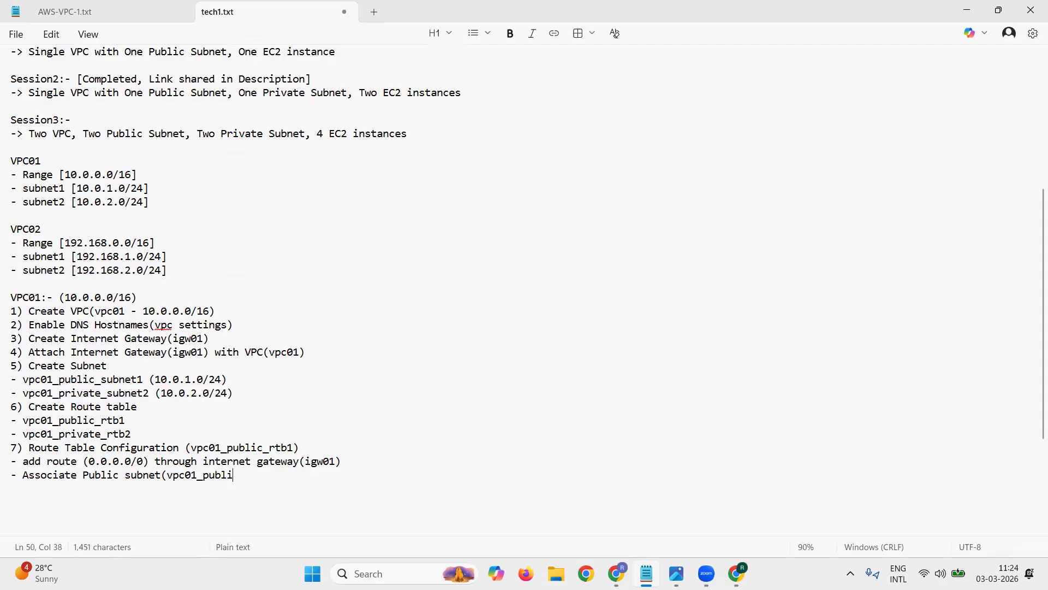
pyautogui.press('BackSpace')
pyautogui.press('BackSpace')
pyautogui.write('subnet1) with ')
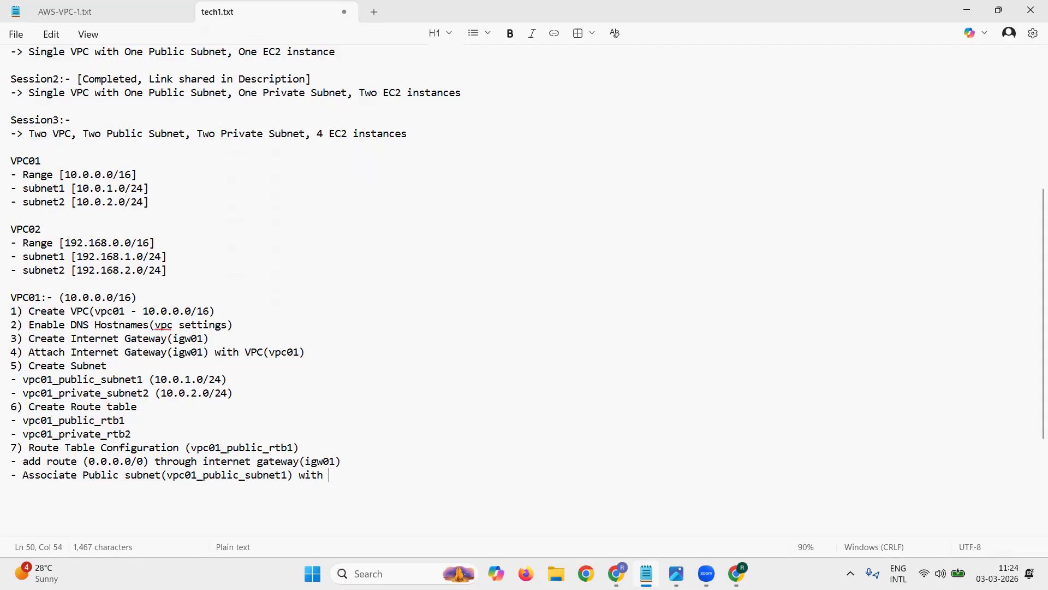
pyautogui.write('Public Route tabe')
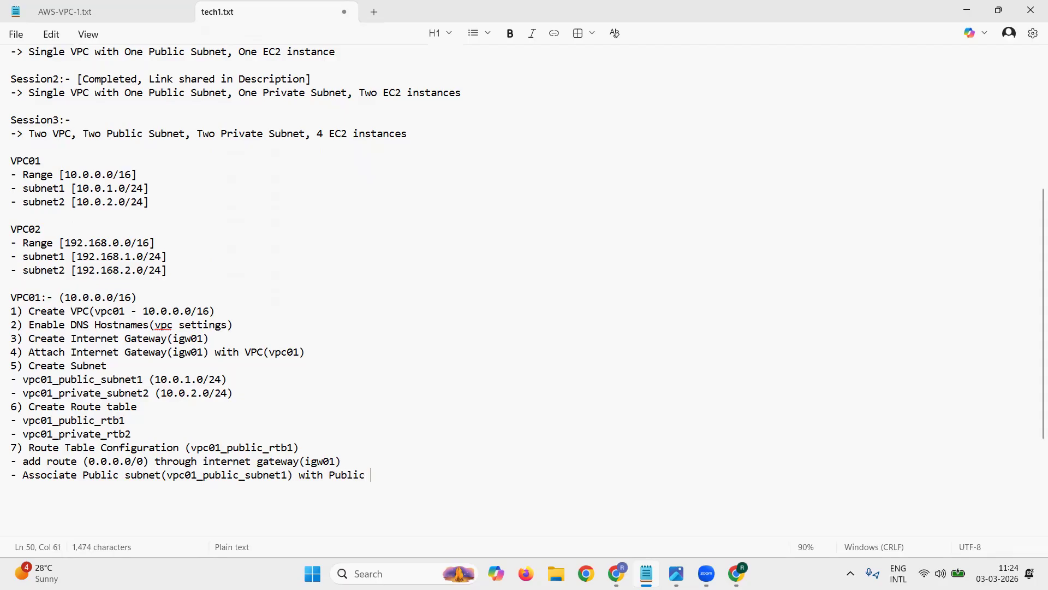
# Step: Complete the association sub-item with "with Public Route table (vpc01_public_rtb1)" and add blank lines after it
pyautogui.press('BackSpace')
pyautogui.write('l')
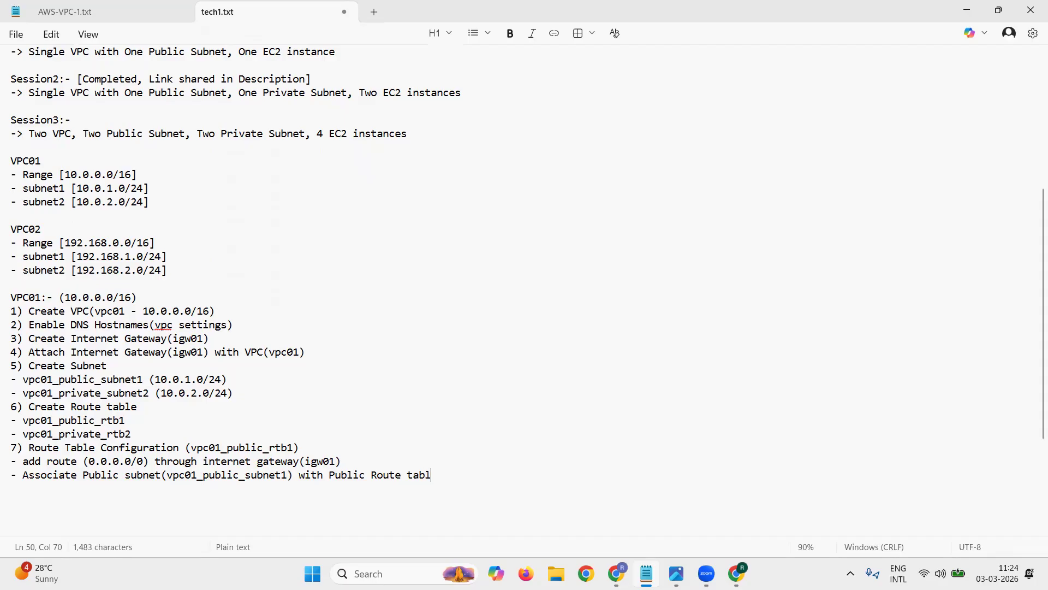
pyautogui.write('e (vpc01_public_')
pyautogui.write('rtb1)')
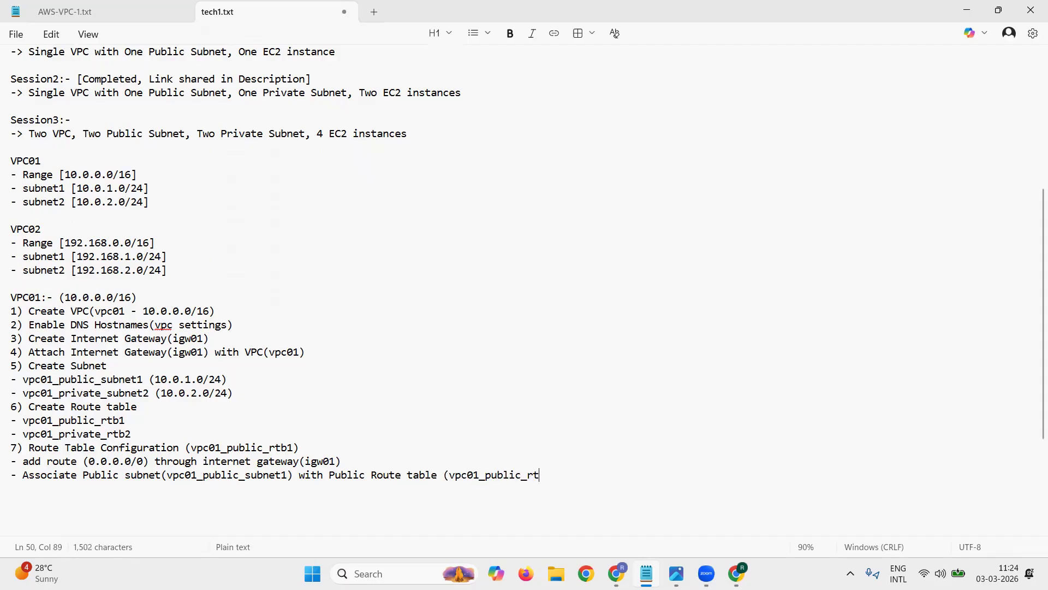
pyautogui.press('Return')
pyautogui.press('Return')
pyautogui.press('Return')
pyautogui.press('Return')
pyautogui.press('Return')
pyautogui.press('Return')
pyautogui.press('Return')
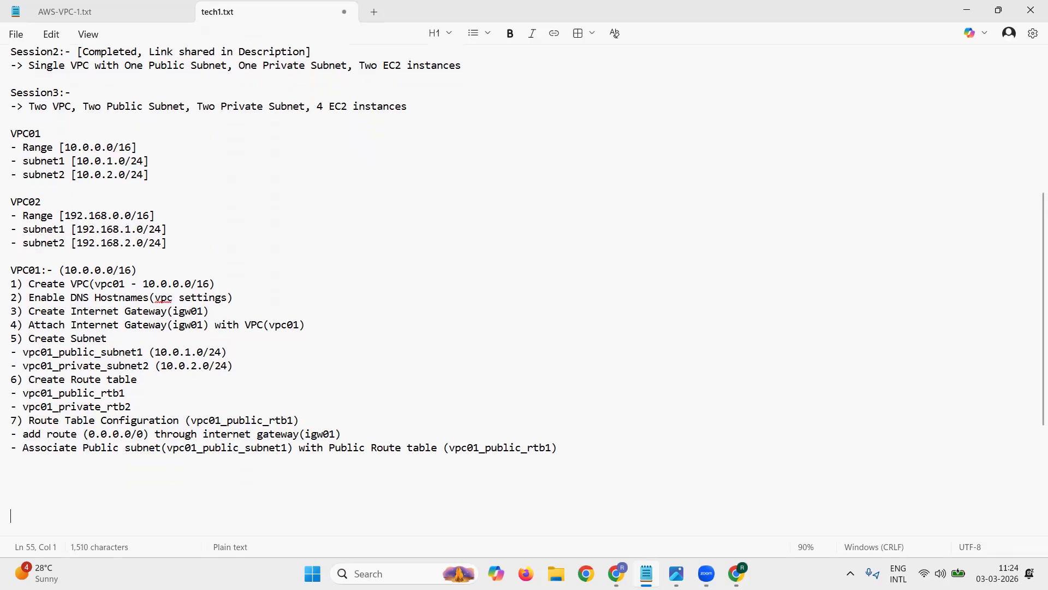
# Step: Insert "Public" before "Route Table Configuration" in the step 7 heading
pyautogui.press('Up')
pyautogui.press('Up')
pyautogui.press('Up')
pyautogui.press('Up')
pyautogui.press('Up')
pyautogui.press('Up')
pyautogui.press('Up')
pyautogui.press('Up')
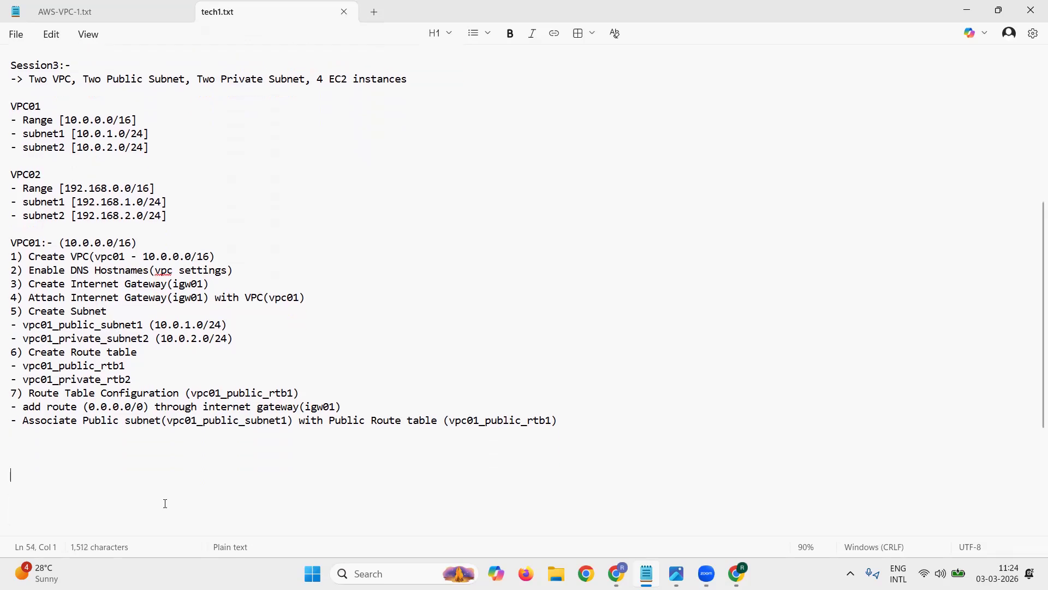
pyautogui.press('Right')
pyautogui.write('Public')
# Step: Duplicate the three-line step 7 block directly below itself
pyautogui.press('Left')
pyautogui.press('Left')
pyautogui.press('Left')
pyautogui.press('Left')
pyautogui.press('Left')
pyautogui.press('Left')
pyautogui.press('Left')
pyautogui.press('Left')
pyautogui.hotkey('shift', 'Down')
pyautogui.hotkey('shift', 'Down')
pyautogui.hotkey('shift', 'Down')
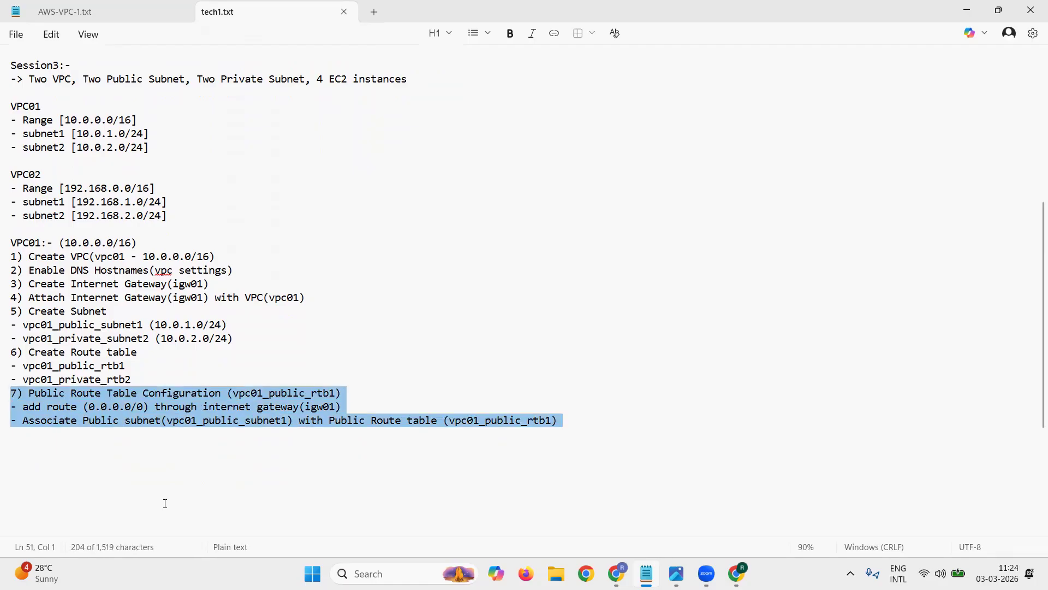
pyautogui.hotkey('ctrl', 'c')
pyautogui.press('Right')
pyautogui.hotkey('ctrl', 'v')
# Step: Renumber the duplicated heading to 8 and change its first word to "Private"
pyautogui.press('Up')
pyautogui.press('Up')
pyautogui.press('Up')
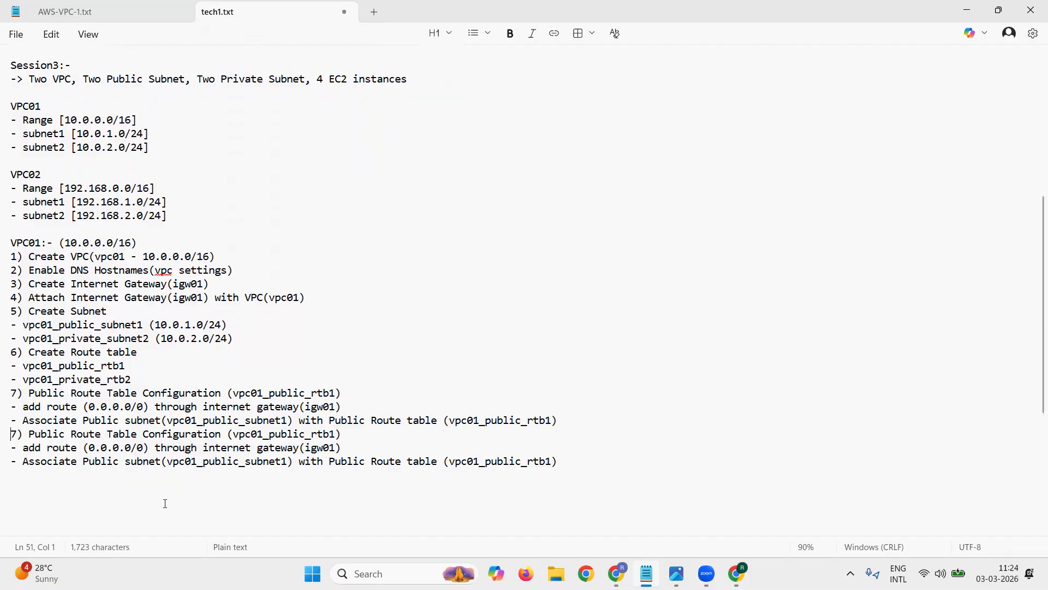
pyautogui.hotkey('shift', 'Right')
pyautogui.write('8')
pyautogui.hotkey('shift', 'Right')
pyautogui.hotkey('shift', 'Right')
pyautogui.hotkey('shift', 'Right')
pyautogui.hotkey('shift', 'Right')
pyautogui.hotkey('shift', 'Right')
pyautogui.hotkey('shift', 'Right')
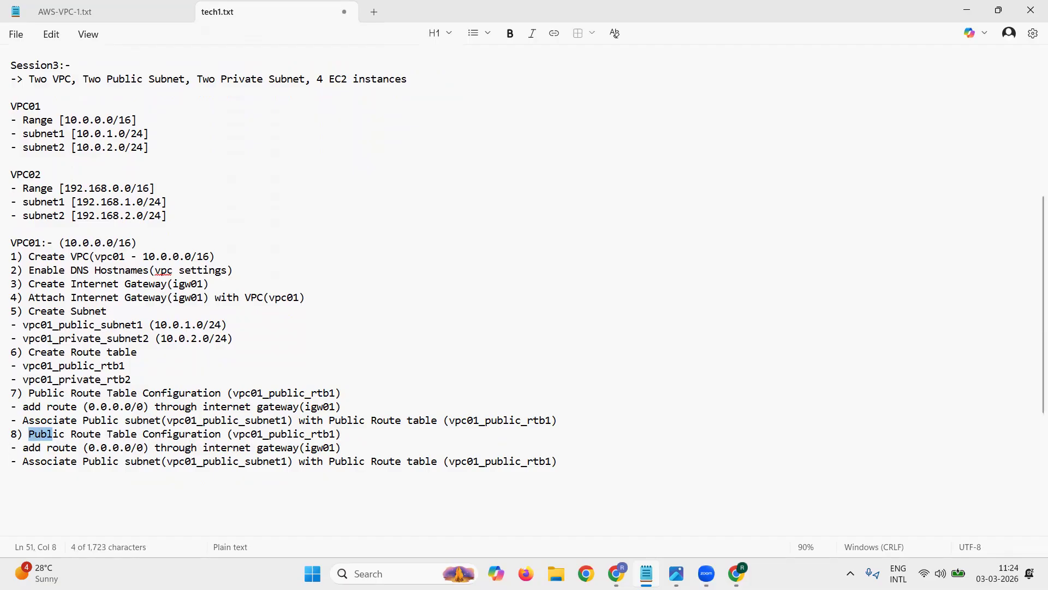
pyautogui.write('Private')
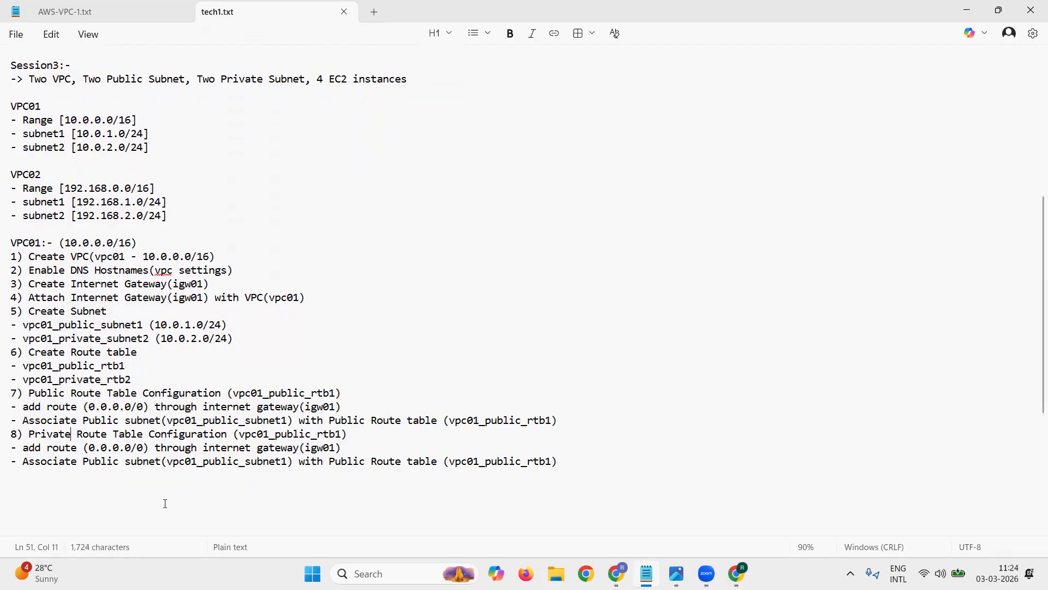
# Step: Delete the "add route (0.0.0.0/0)" sub-item from step 8
pyautogui.press('Down')
pyautogui.hotkey('shift', 'Down')
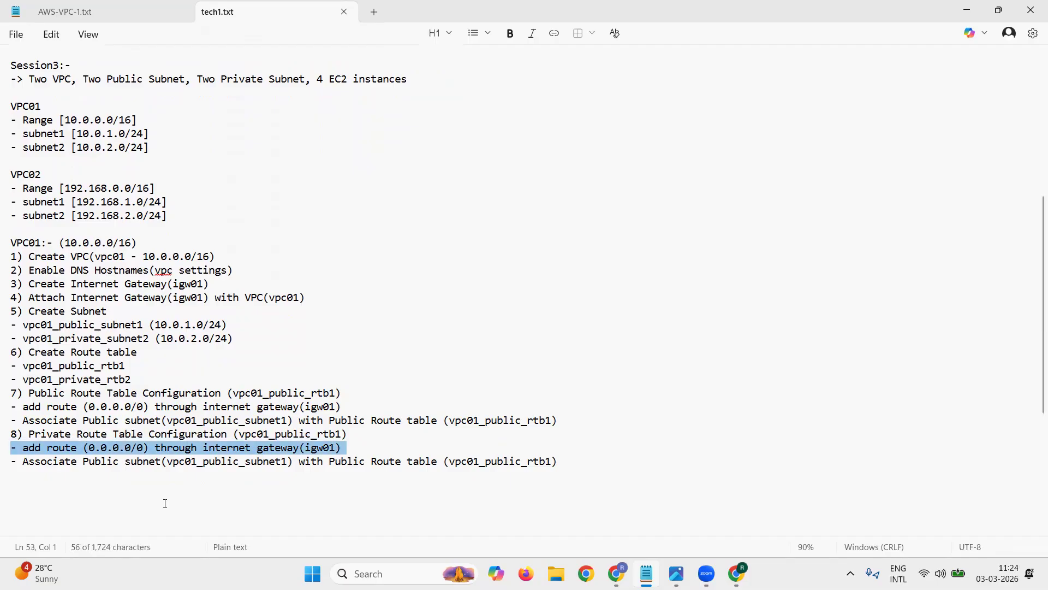
pyautogui.press('Delete')
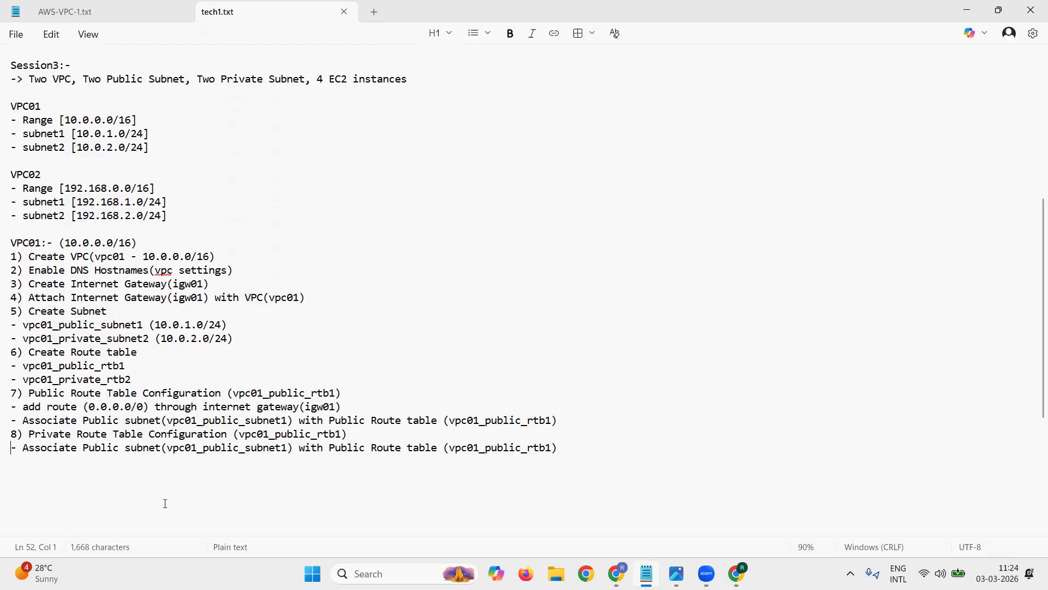
# Step: In step 8's association line, change "public" to "private" within the subnet name in parentheses
pyautogui.press('Down')
pyautogui.press('Right')
pyautogui.press('Right')
pyautogui.press('Right')
pyautogui.press('Right')
pyautogui.press('Right')
pyautogui.press('Right')
pyautogui.press('Right')
pyautogui.press('Right')
pyautogui.press('Right')
pyautogui.press('Right')
pyautogui.press('Right')
pyautogui.press('Right')
pyautogui.press('Right')
pyautogui.press('Right')
pyautogui.press('Right')
pyautogui.press('Right')
pyautogui.press('Right')
pyautogui.press('Right')
pyautogui.press('Right')
pyautogui.press('Right')
pyautogui.press('Right')
pyautogui.press('Right')
pyautogui.press('Right')
pyautogui.press('Right')
pyautogui.hotkey('shift', 'Right')
pyautogui.hotkey('shift', 'Right')
pyautogui.hotkey('shift', 'Right')
pyautogui.hotkey('shift', 'Right')
pyautogui.hotkey('shift', 'Right')
pyautogui.hotkey('shift', 'Right')
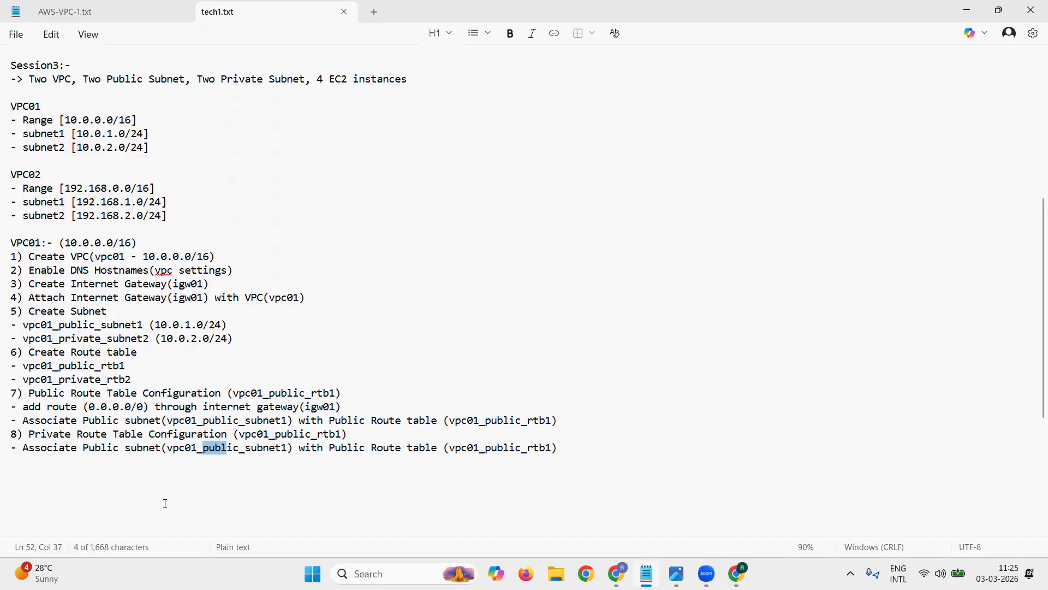
pyautogui.write('private')
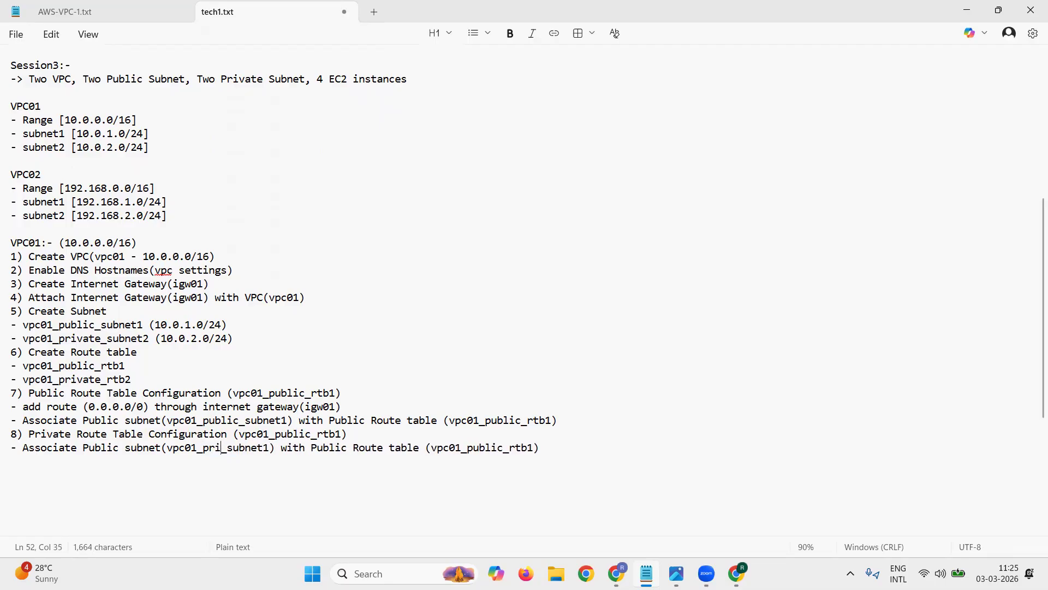
# Step: Change the route table name in the step 8 heading to vpc01_private_rtb2
pyautogui.press('Up')
pyautogui.press('Right')
pyautogui.press('Right')
pyautogui.hotkey('shift', 'Right')
pyautogui.hotkey('shift', 'Right')
pyautogui.hotkey('shift', 'Right')
pyautogui.hotkey('shift', 'Right')
pyautogui.hotkey('shift', 'Right')
pyautogui.hotkey('shift', 'Right')
pyautogui.hotkey('shift', 'Right')
pyautogui.write('_private')
pyautogui.hotkey('shift', 'Right')
pyautogui.write('2')
# Step: Change the subnet number to 2 in step 8's association line so the name reads vpc01_private_subnet2
pyautogui.press('Down')
pyautogui.press('Left')
pyautogui.press('Left')
pyautogui.press('Left')
pyautogui.press('Left')
pyautogui.press('Left')
pyautogui.press('Left')
pyautogui.hotkey('shift', 'Right')
pyautogui.write('2')
# Step: Replace "Public" with "Private" before the word "subnet" in step 8's association line
pyautogui.press('Right')
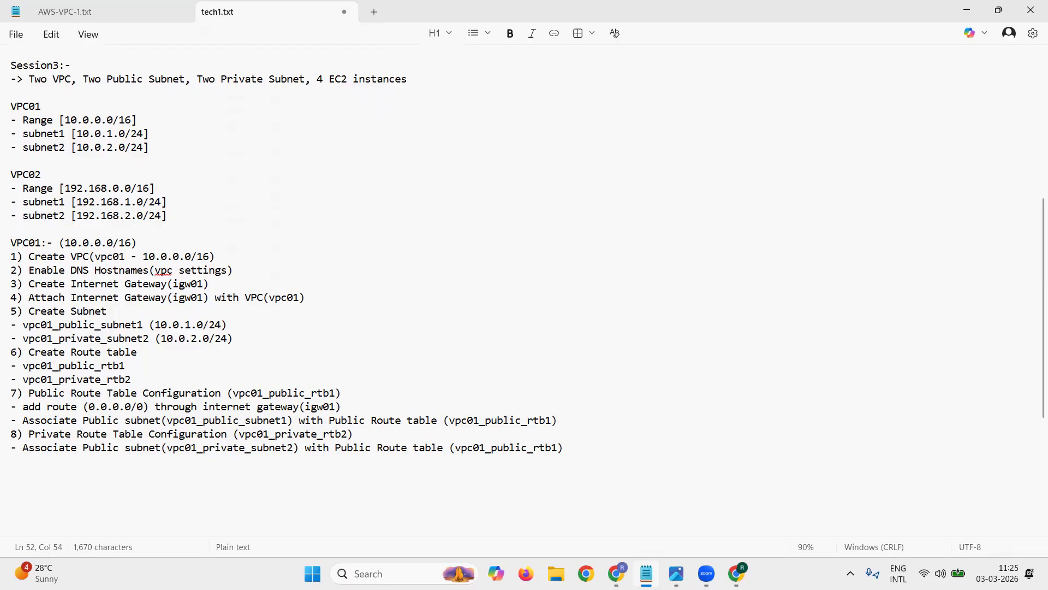
pyautogui.press('Left')
pyautogui.press('Left')
pyautogui.press('Left')
pyautogui.press('Left')
pyautogui.press('Left')
pyautogui.press('Left')
pyautogui.press('Left')
pyautogui.press('Left')
pyautogui.press('Left')
pyautogui.press('Left')
pyautogui.press('Left')
pyautogui.hotkey('shift', 'Right')
pyautogui.hotkey('shift', 'Right')
pyautogui.hotkey('shift', 'Right')
pyautogui.hotkey('shift', 'Right')
pyautogui.hotkey('shift', 'Right')
pyautogui.hotkey('shift', 'Right')
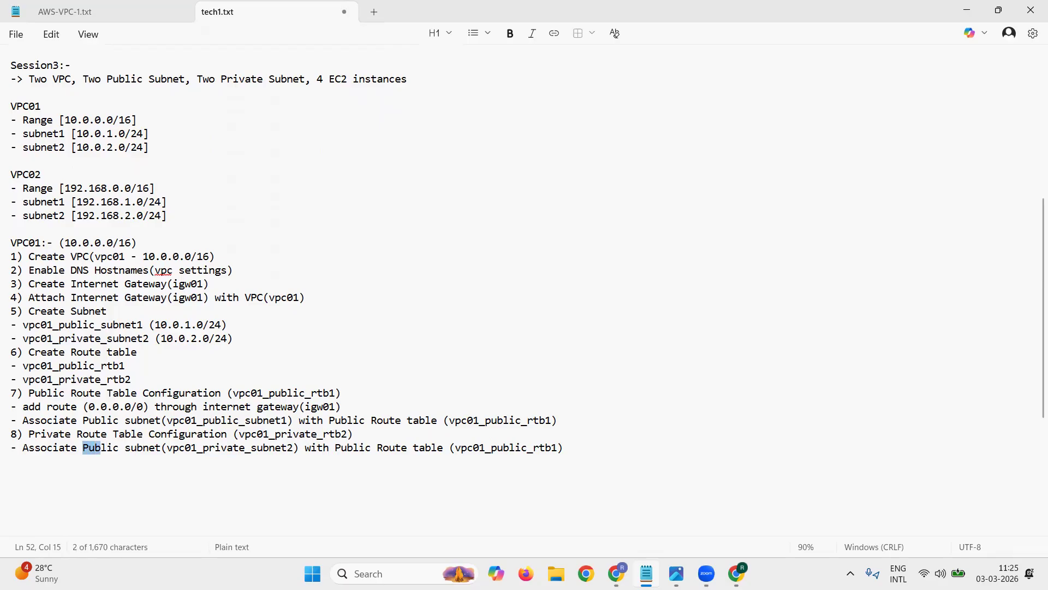
pyautogui.write('Private')
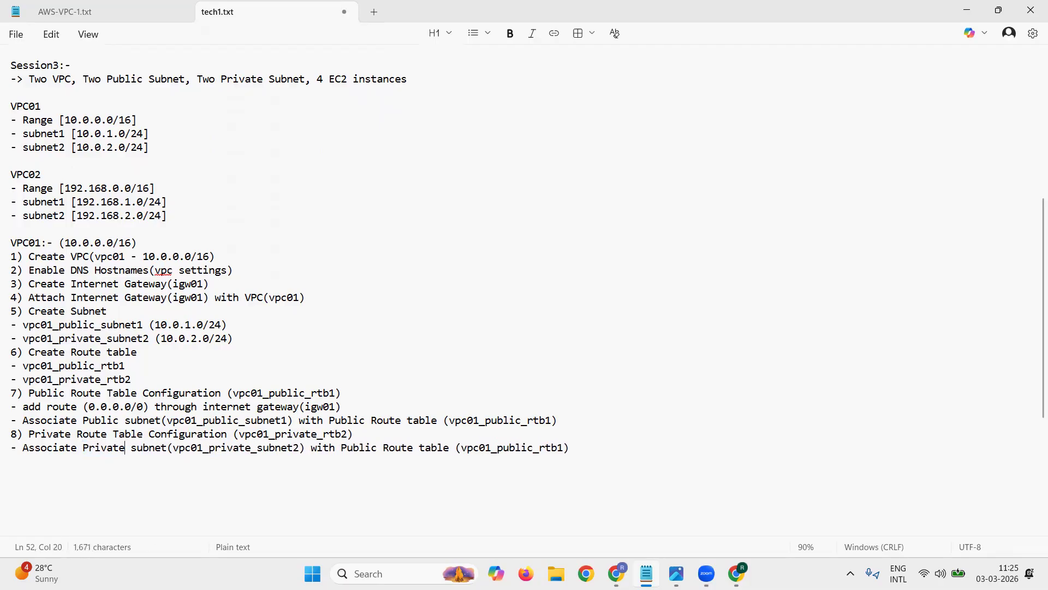
# Step: Replace "Public" with "Private" before "Route table" in step 8's association line
pyautogui.press('Right')
pyautogui.press('Right')
pyautogui.press('Right')
pyautogui.press('Right')
pyautogui.press('Right')
pyautogui.press('Right')
pyautogui.press('Right')
pyautogui.press('Right')
pyautogui.press('Right')
pyautogui.press('Right')
pyautogui.press('Right')
pyautogui.press('Right')
# Step: Change the route table name at the end of step 8's association line to vpc01_private_rtb2
pyautogui.press('Right')
pyautogui.press('Right')
pyautogui.hotkey('shift', 'Right')
pyautogui.hotkey('shift', 'Right')
pyautogui.hotkey('shift', 'Right')
pyautogui.hotkey('shift', 'Right')
pyautogui.hotkey('shift', 'Right')
pyautogui.hotkey('shift', 'Right')
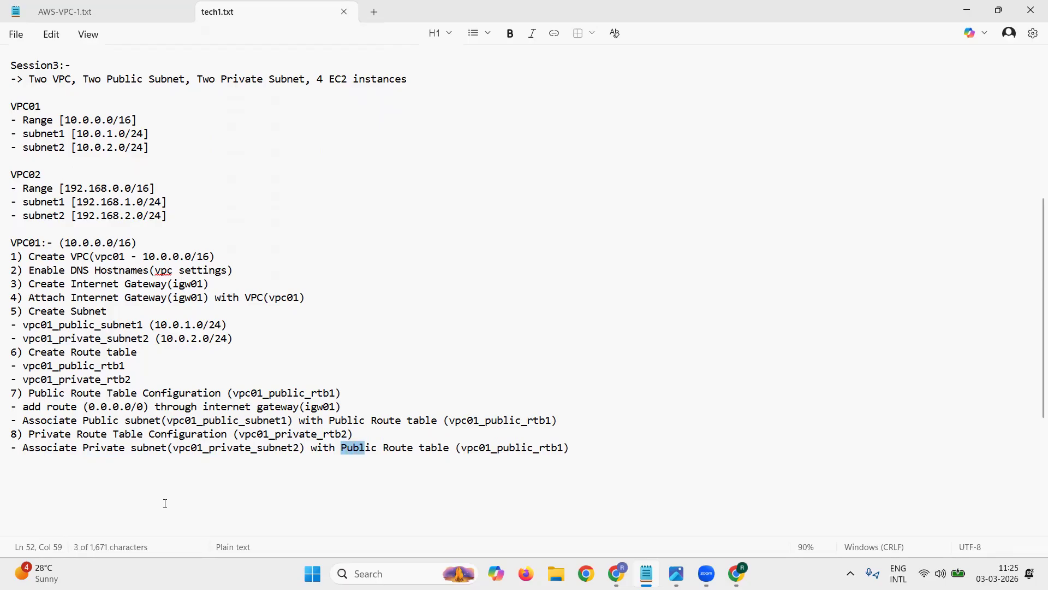
pyautogui.write('Private')
pyautogui.press('Right')
pyautogui.press('Right')
pyautogui.press('Right')
pyautogui.press('Right')
pyautogui.press('Right')
pyautogui.press('Right')
pyautogui.press('Right')
pyautogui.press('Right')
pyautogui.press('Right')
pyautogui.press('Right')
pyautogui.press('Right')
pyautogui.press('Right')
pyautogui.press('Right')
pyautogui.press('Right')
pyautogui.press('Right')
pyautogui.press('Right')
pyautogui.press('Right')
pyautogui.press('Right')
pyautogui.press('Right')
pyautogui.press('Right')
pyautogui.hotkey('shift', 'Right')
pyautogui.hotkey('shift', 'Right')
pyautogui.hotkey('shift', 'Right')
pyautogui.hotkey('shift', 'Right')
pyautogui.hotkey('shift', 'Right')
pyautogui.hotkey('shift', 'Right')
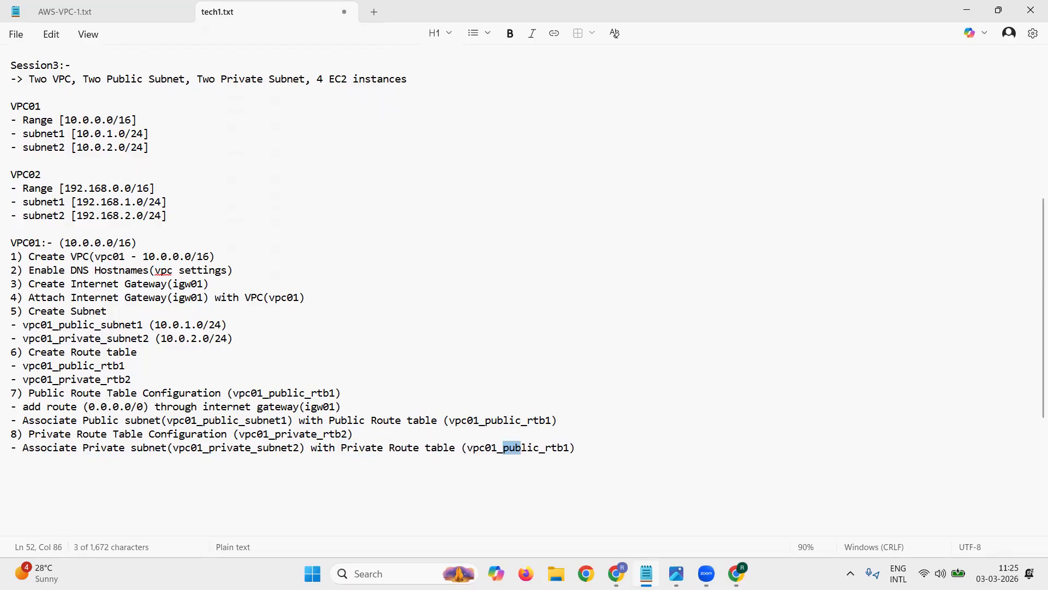
pyautogui.write('private')
pyautogui.press('Right')
pyautogui.press('Right')
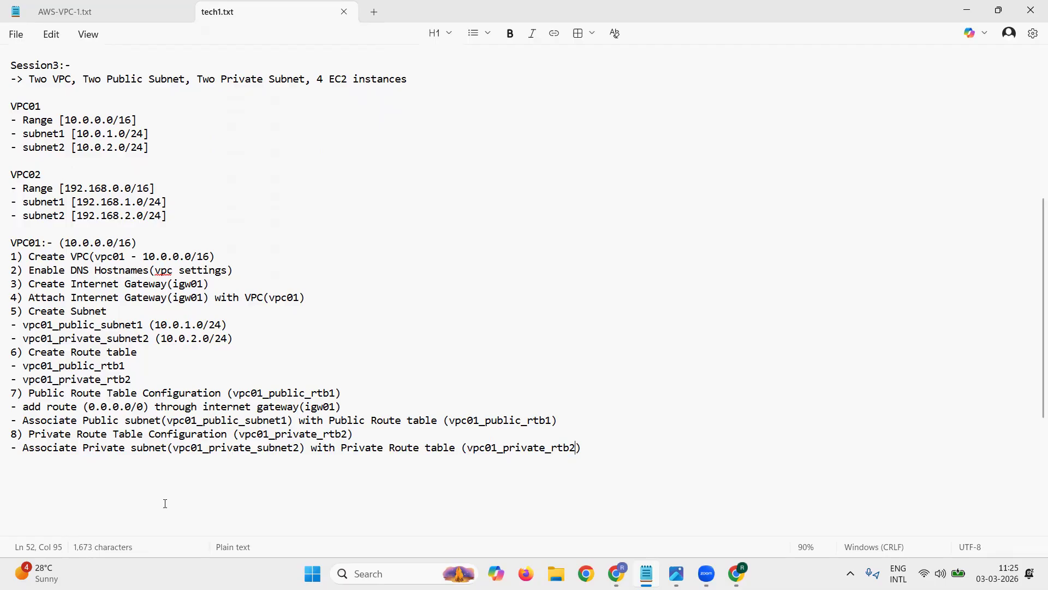
# Step: Add the ninth configuration line, "9) Create Security under vpc01"
pyautogui.press('Down')
pyautogui.write('9')
pyautogui.write(') Security')
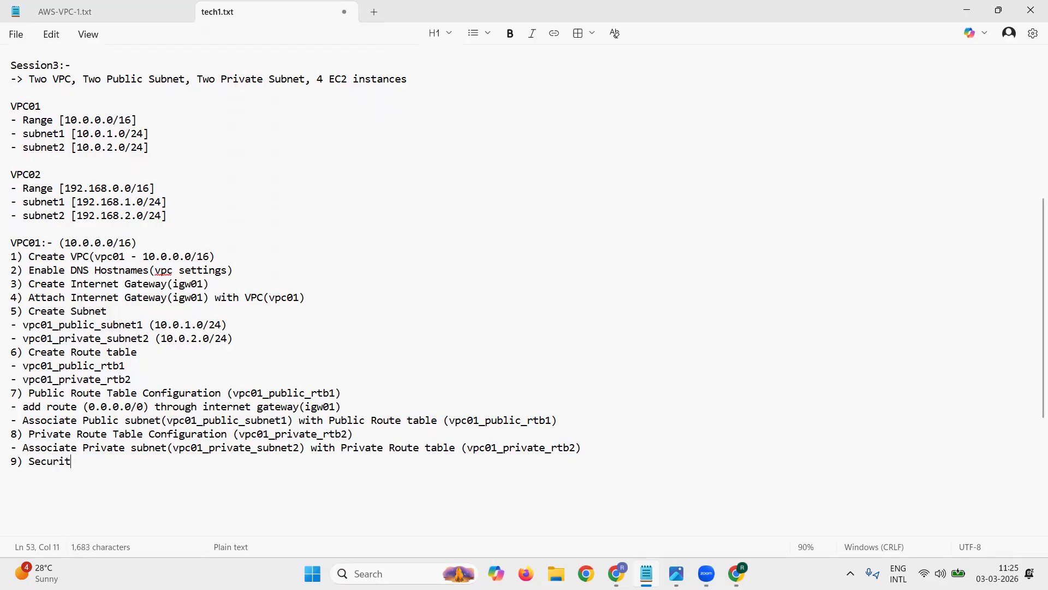
pyautogui.press('BackSpace')
pyautogui.press('BackSpace')
pyautogui.press('BackSpace')
pyautogui.press('BackSpace')
pyautogui.press('BackSpace')
pyautogui.press('BackSpace')
pyautogui.press('BackSpace')
pyautogui.press('BackSpace')
pyautogui.press('BackSpace')
pyautogui.write('Create Secu')
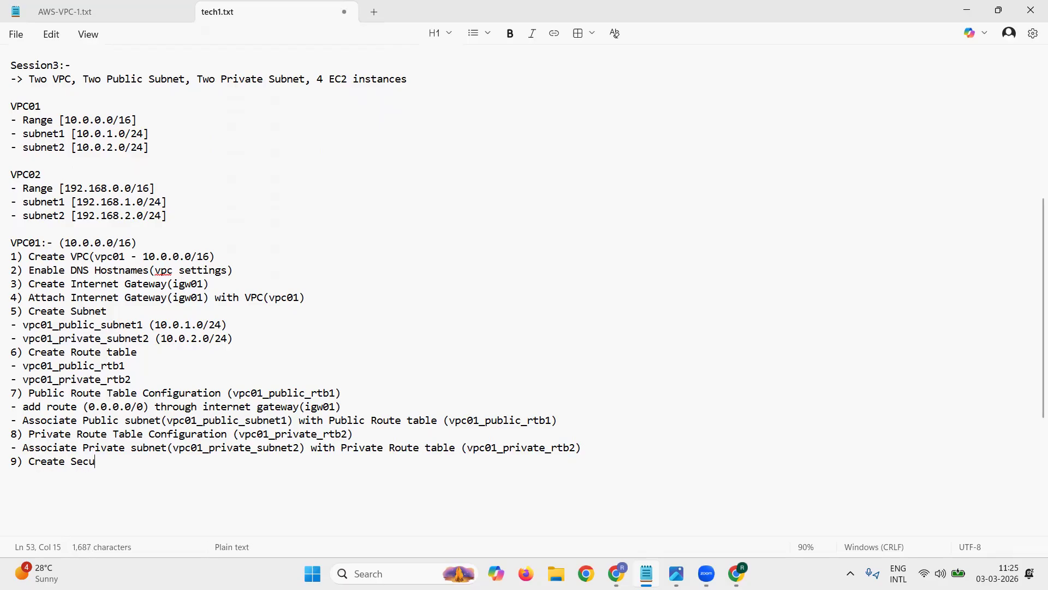
pyautogui.write('rity under ')
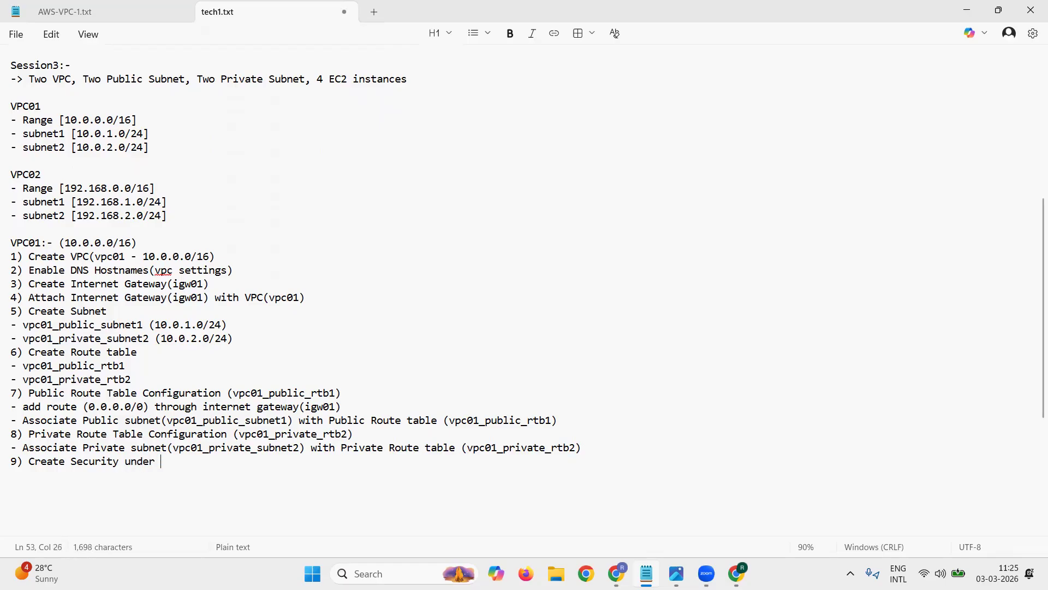
pyautogui.write('vpc01')
# Step: Add the sub-item "- vpc01-test-sg1" under step 9, followed by a new line
pyautogui.press('Return')
pyautogui.write('- ')
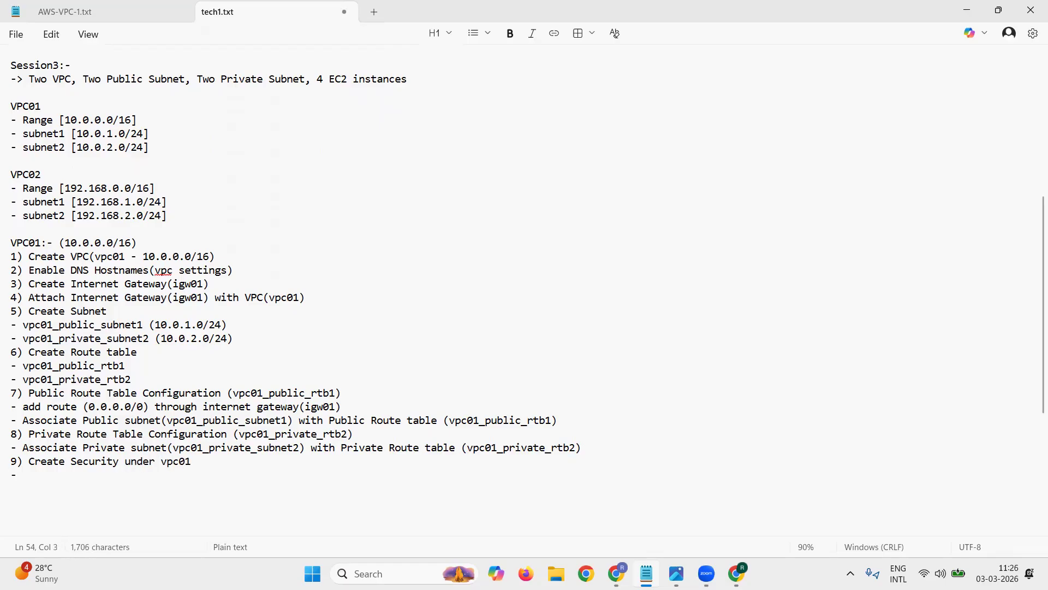
pyautogui.write('vpc01-test-sg1')
pyautogui.press('Return')
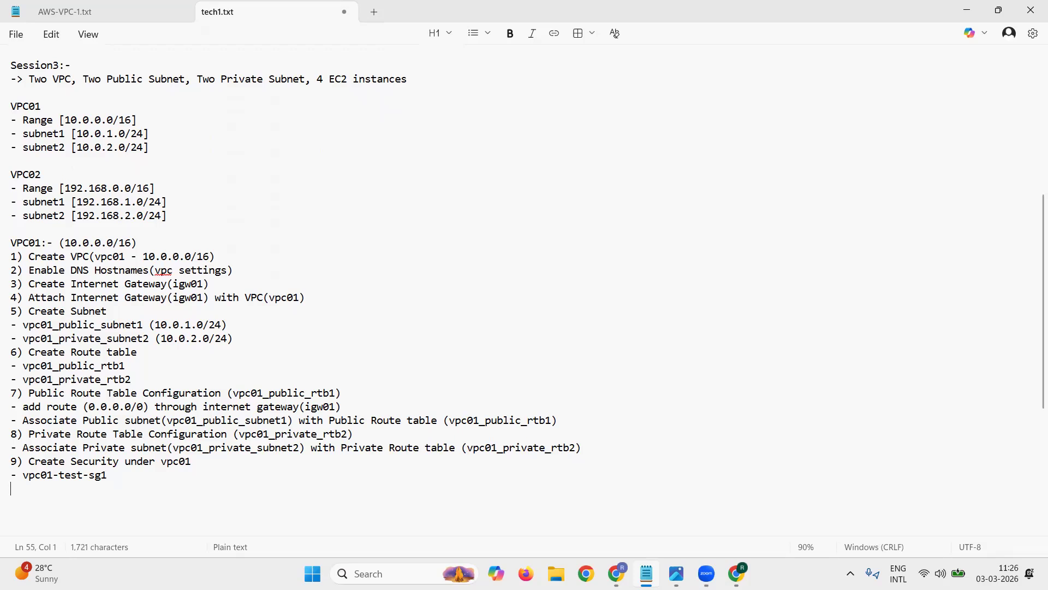
# Step: Add the sub-item "- allow traffic port 22/ssh" under step 9, followed by several blank lines
pyautogui.write('- allow traffic')
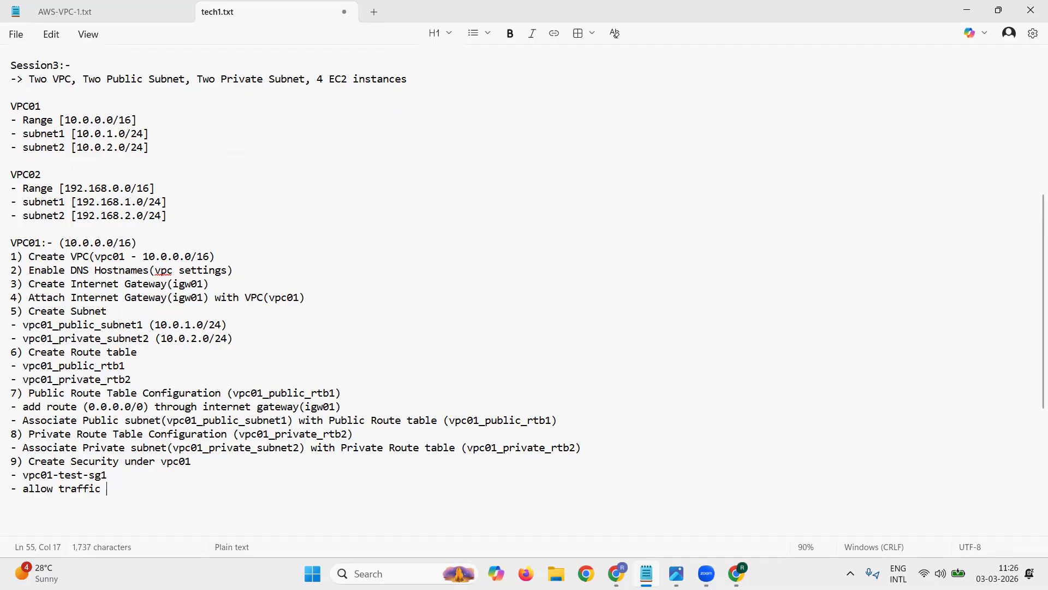
pyautogui.write('port sssh/')
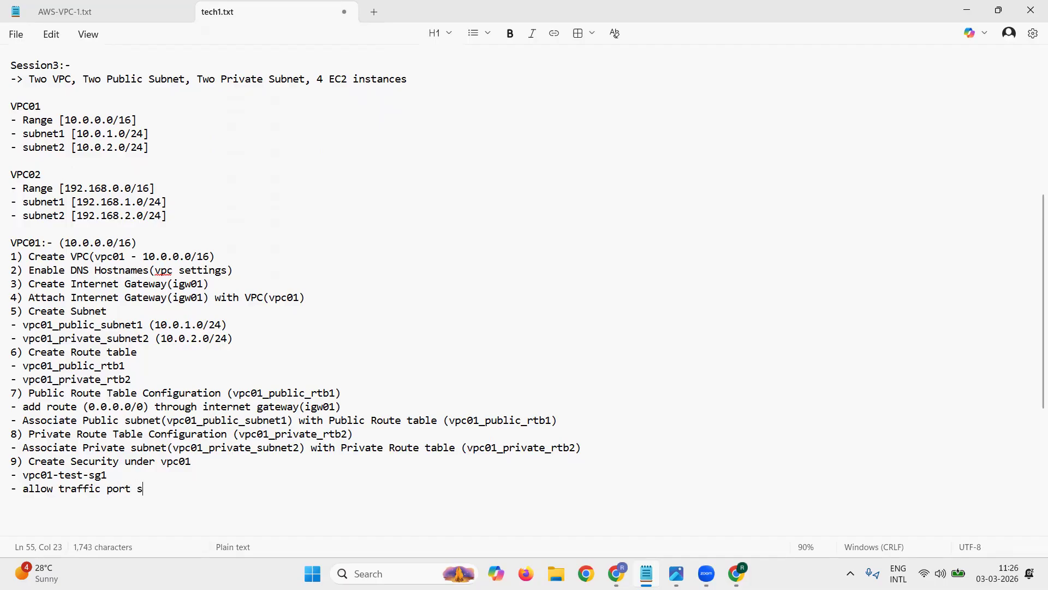
pyautogui.press('BackSpace')
pyautogui.press('BackSpace')
pyautogui.press('BackSpace')
pyautogui.press('BackSpace')
pyautogui.press('BackSpace')
pyautogui.write('22/ssh')
pyautogui.press('Return')
pyautogui.press('Return')
pyautogui.press('Return')
pyautogui.press('Return')
pyautogui.press('Return')
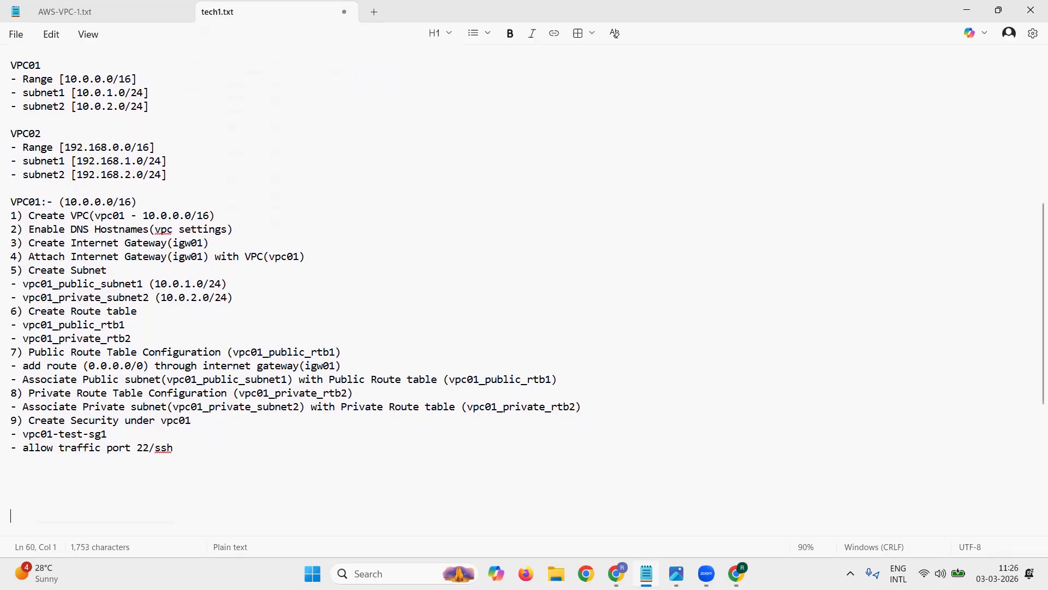
# Step: Append "for external communication" to the port 22/ssh sub-item and start a new line below it
pyautogui.click(188, 454)
pyautogui.write('for external')
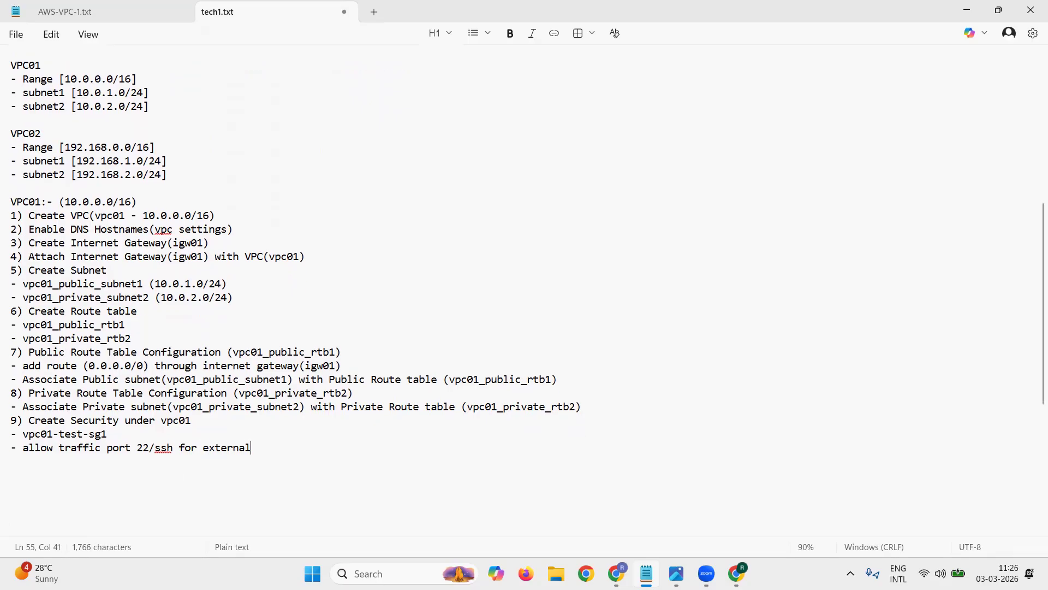
pyautogui.write(' communication')
pyautogui.press('Return')
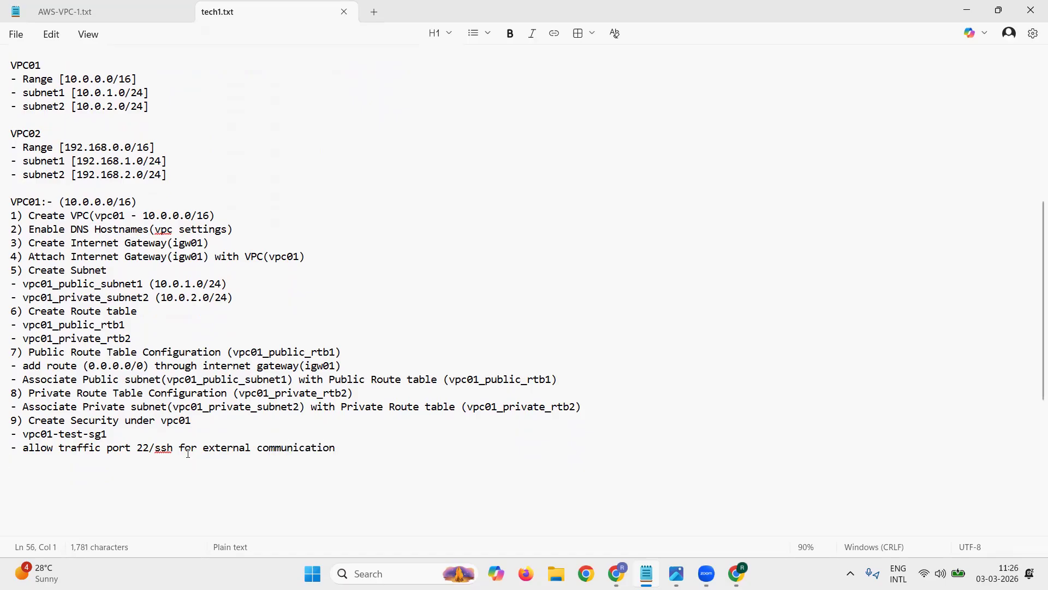
# Step: Add the tenth configuration line, "10) Create EC2 instance under public subnet"
pyautogui.write('10) Create ')
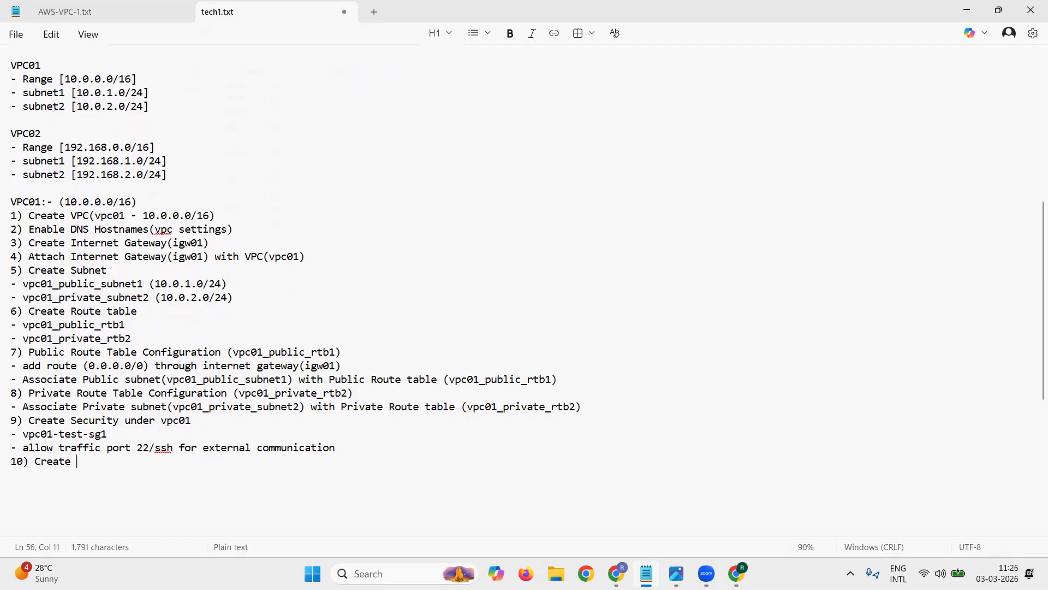
pyautogui.write('EC2 instance ')
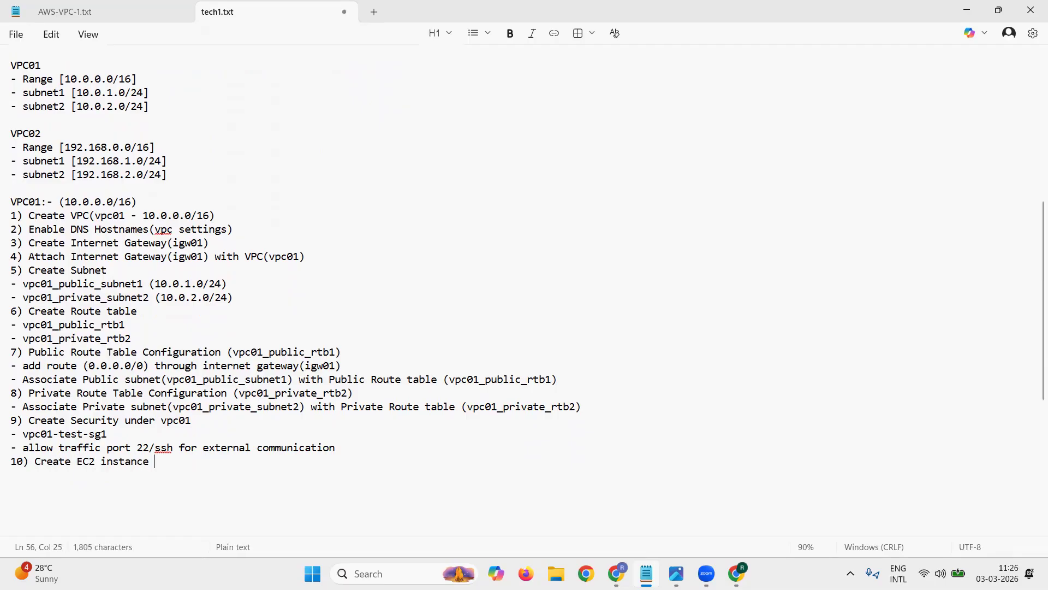
pyautogui.write('under public subnet')
pyautogui.press('Return')
# Step: Add the eleventh configuration line, "11) Create EC2 instance under private subnet", and save the notes
pyautogui.write('11) Create ')
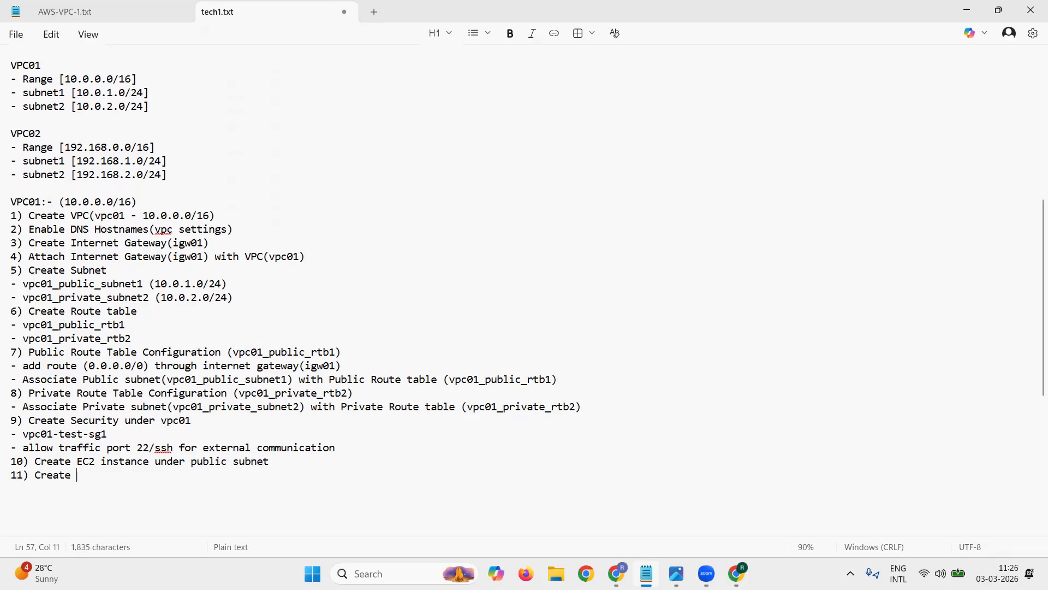
pyautogui.write('EC2 instance u')
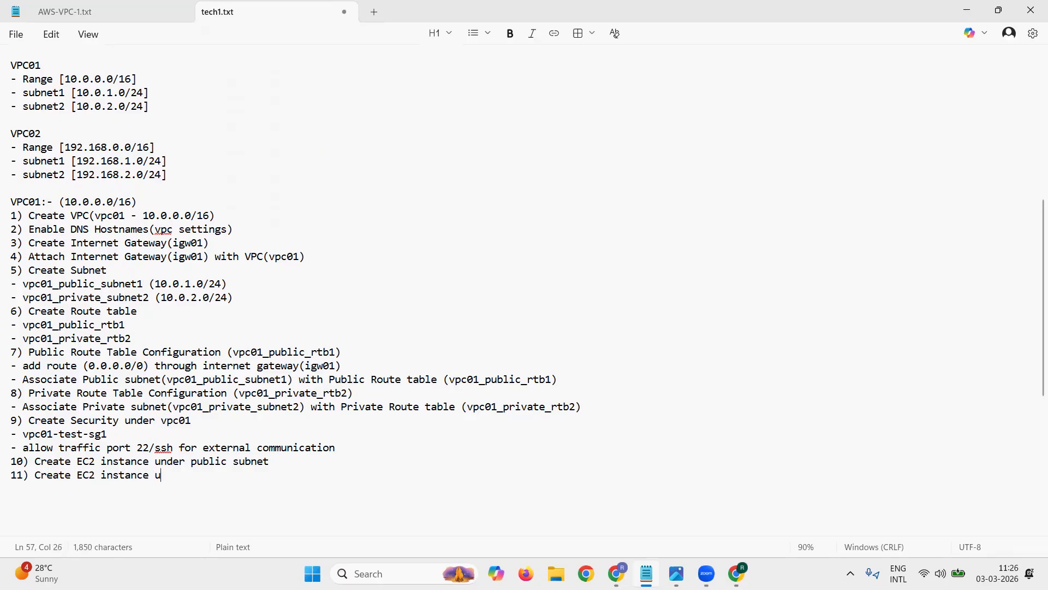
pyautogui.write('nder private subnet')
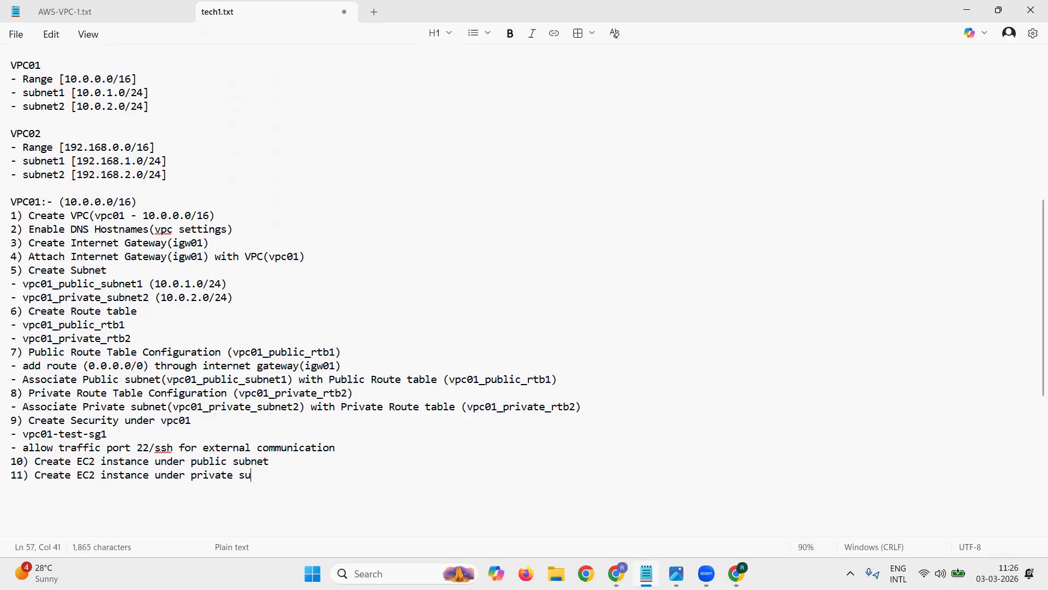
pyautogui.press('Return')
pyautogui.hotkey('ctrl', 's')
# Step: Insert the instance name "(vpc01_public_ec2)" after "instance" in step 10
pyautogui.press('Up')
pyautogui.press('Right')
pyautogui.press('Right')
pyautogui.press('Right')
pyautogui.press('Right')
pyautogui.press('Right')
pyautogui.press('Right')
pyautogui.press('Right')
pyautogui.press('Right')
pyautogui.press('Right')
pyautogui.press('Right')
pyautogui.press('Right')
pyautogui.press('Right')
pyautogui.press('Right')
pyautogui.press('Right')
pyautogui.press('Right')
pyautogui.press('Right')
pyautogui.press('Right')
pyautogui.press('Right')
pyautogui.press('Right')
pyautogui.press('Right')
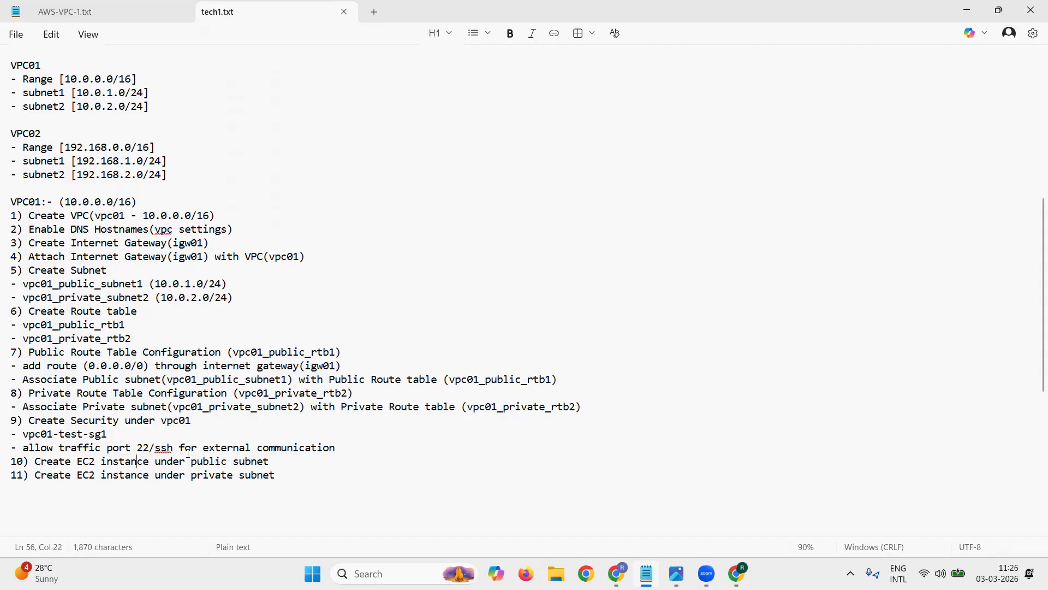
pyautogui.write('(vc')
pyautogui.write('c01_publi')
pyautogui.write('c_ec')
pyautogui.write('2')
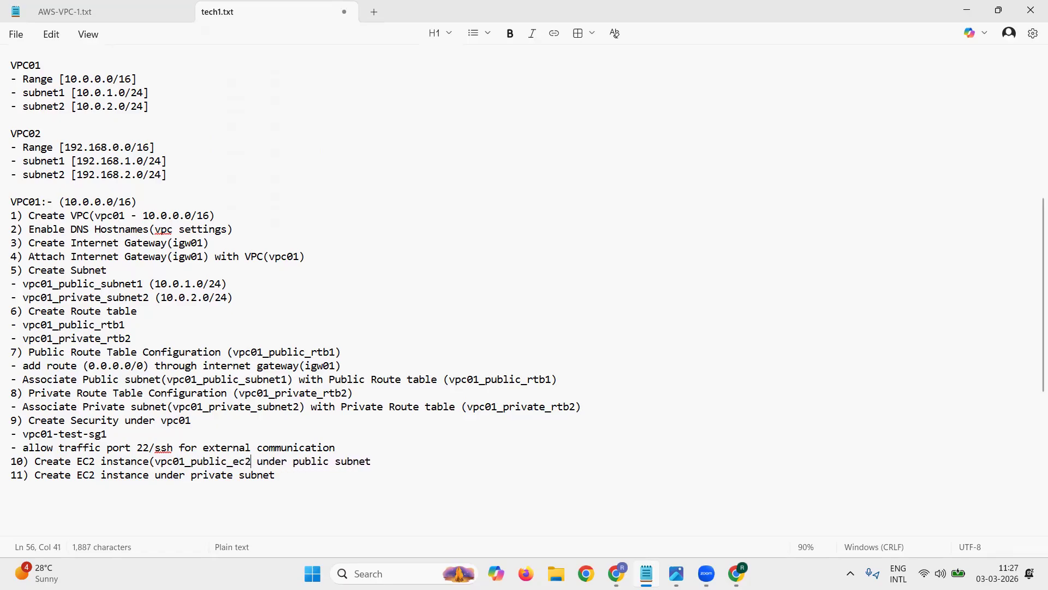
pyautogui.write(')')
# Step: Copy step 10's bracketed instance name into step 11, change it to vpc01_private_ec2, and add blank lines at the document's end
pyautogui.hotkey('shift', 'Left')
pyautogui.hotkey('shift', 'Left')
pyautogui.hotkey('shift', 'Left')
pyautogui.hotkey('shift', 'Left')
pyautogui.hotkey('shift', 'Left')
pyautogui.hotkey('shift', 'Left')
pyautogui.hotkey('shift', 'Left')
pyautogui.hotkey('shift', 'Left')
pyautogui.hotkey('shift', 'Left')
pyautogui.hotkey('shift', 'Left')
pyautogui.hotkey('shift', 'Left')
pyautogui.hotkey('shift', 'Left')
pyautogui.hotkey('shift', 'Left')
pyautogui.hotkey('shift', 'Left')
pyautogui.hotkey('shift', 'Left')
pyautogui.hotkey('shift', 'Left')
pyautogui.hotkey('shift', 'Left')
pyautogui.hotkey('shift', 'Left')
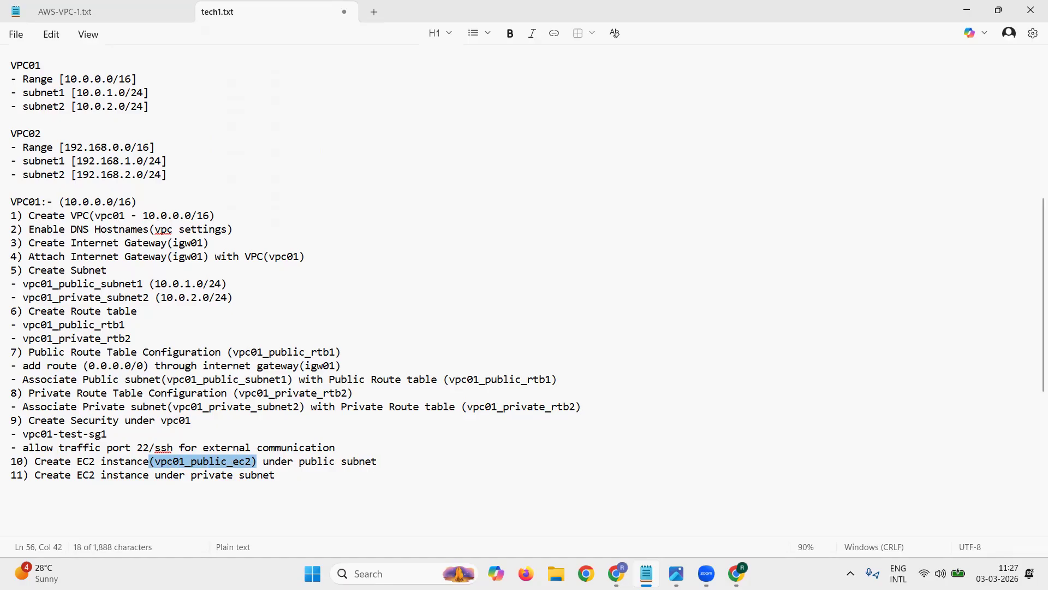
pyautogui.hotkey('ctrl', 'c')
pyautogui.press('Down')
pyautogui.hotkey('ctrl', 'v')
pyautogui.press('Left')
pyautogui.press('Left')
pyautogui.press('Left')
pyautogui.press('Left')
pyautogui.press('Left')
pyautogui.hotkey('shift', 'Left')
pyautogui.hotkey('shift', 'Left')
pyautogui.hotkey('shift', 'Left')
pyautogui.hotkey('shift', 'Left')
pyautogui.hotkey('shift', 'Left')
pyautogui.write('rivate')
pyautogui.hotkey('ctrl', 'End')
pyautogui.press('Return')
pyautogui.press('Return')
pyautogui.press('Return')
pyautogui.press('Return')
pyautogui.press('Return')
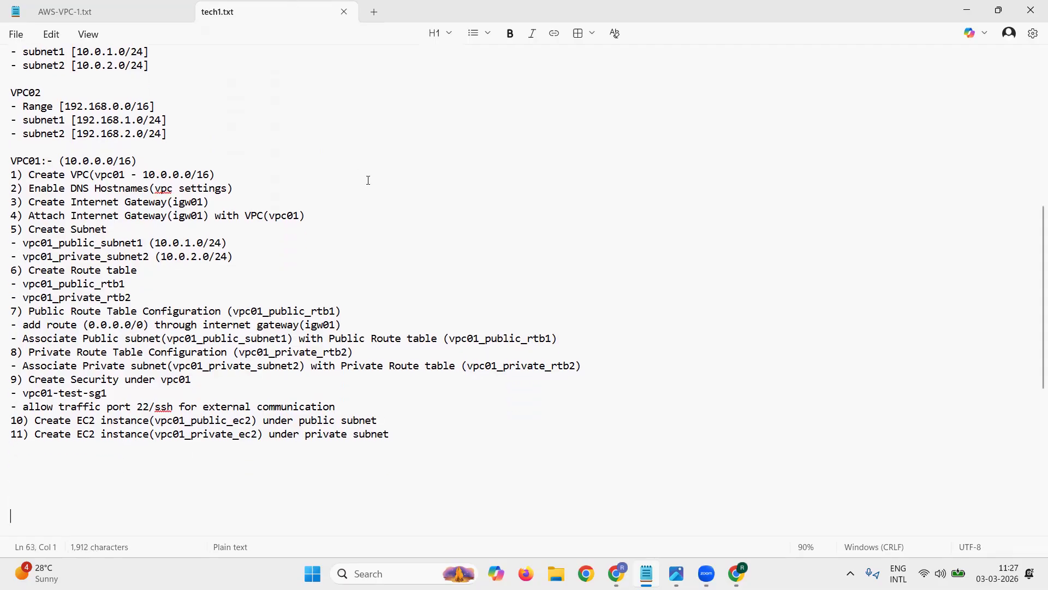
# Step: Add the sub-item "- Associate Public IP" under step 10
pyautogui.click(405, 420)
pyautogui.press('Return')
pyautogui.write('- Associate')
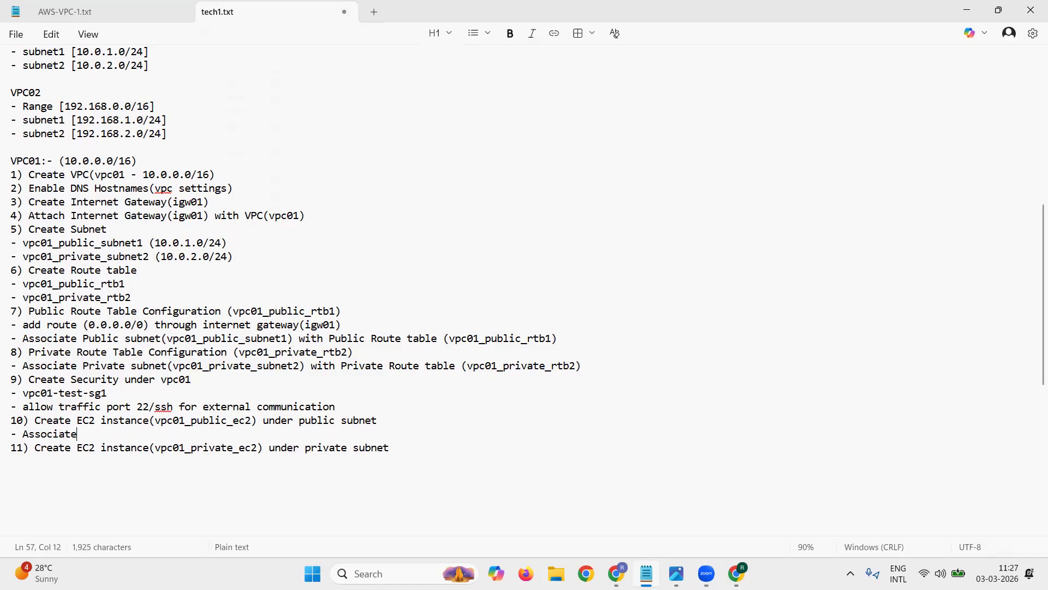
pyautogui.write(' Public IP')
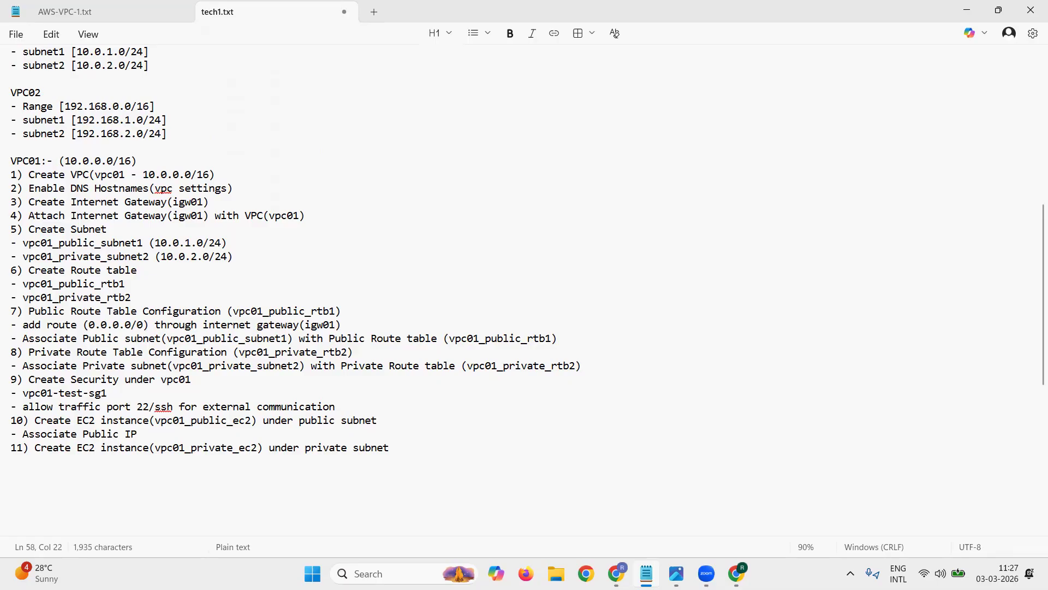
# Step: Reword step 10's sub-item to "- Enable Public IP Association", removing the "Associate Public IP" wording
pyautogui.press('Down')
pyautogui.press('Up')
pyautogui.press('Left')
pyautogui.hotkey('ctrl', 'Left')
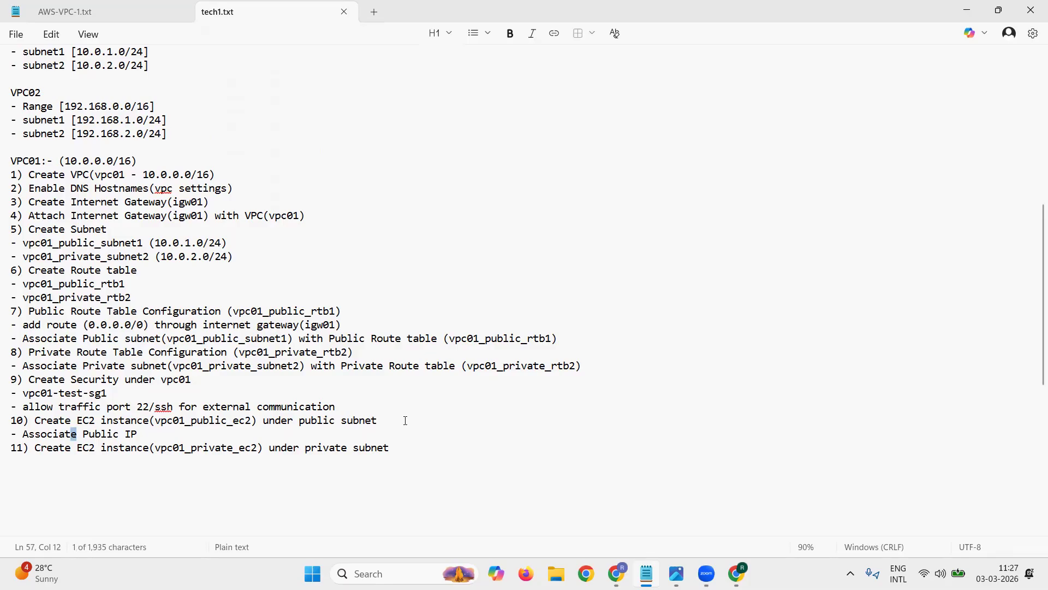
pyautogui.write('Enable Public ')
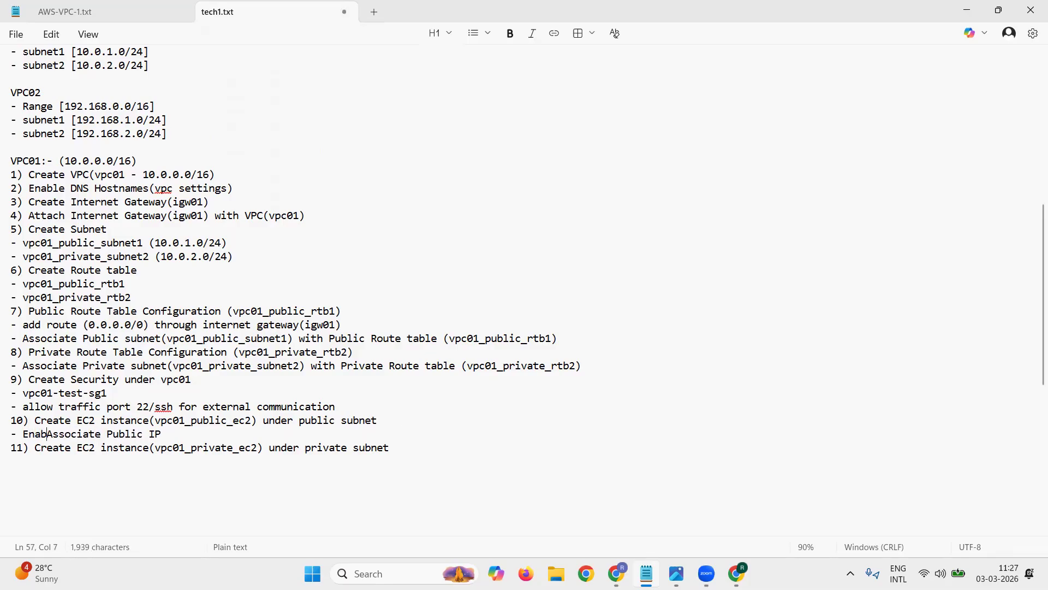
pyautogui.write('IP Association')
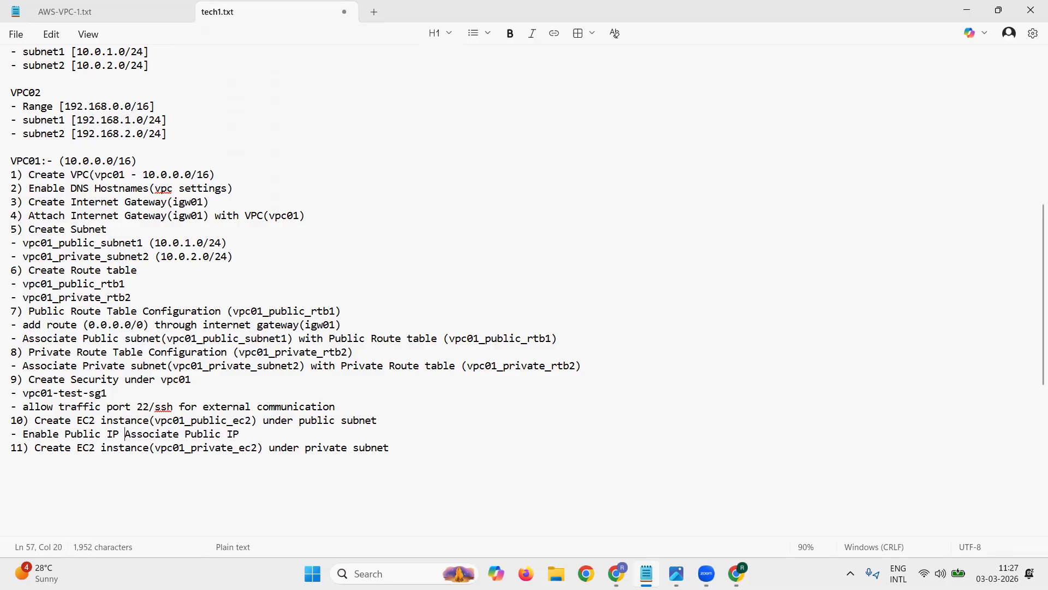
pyautogui.hotkey('shift', 'Right')
pyautogui.hotkey('shift', 'Right')
pyautogui.hotkey('shift', 'Right')
pyautogui.hotkey('shift', 'Right')
pyautogui.hotkey('shift', 'Right')
pyautogui.hotkey('shift', 'Right')
pyautogui.hotkey('shift', 'Right')
pyautogui.hotkey('shift', 'Right')
pyautogui.hotkey('shift', 'Right')
pyautogui.hotkey('shift', 'Right')
pyautogui.hotkey('shift', 'Right')
pyautogui.hotkey('shift', 'Right')
pyautogui.hotkey('shift', 'Right')
pyautogui.hotkey('shift', 'Right')
pyautogui.hotkey('shift', 'Right')
pyautogui.hotkey('shift', 'Right')
pyautogui.hotkey('shift', 'Right')
pyautogui.hotkey('shift', 'Right')
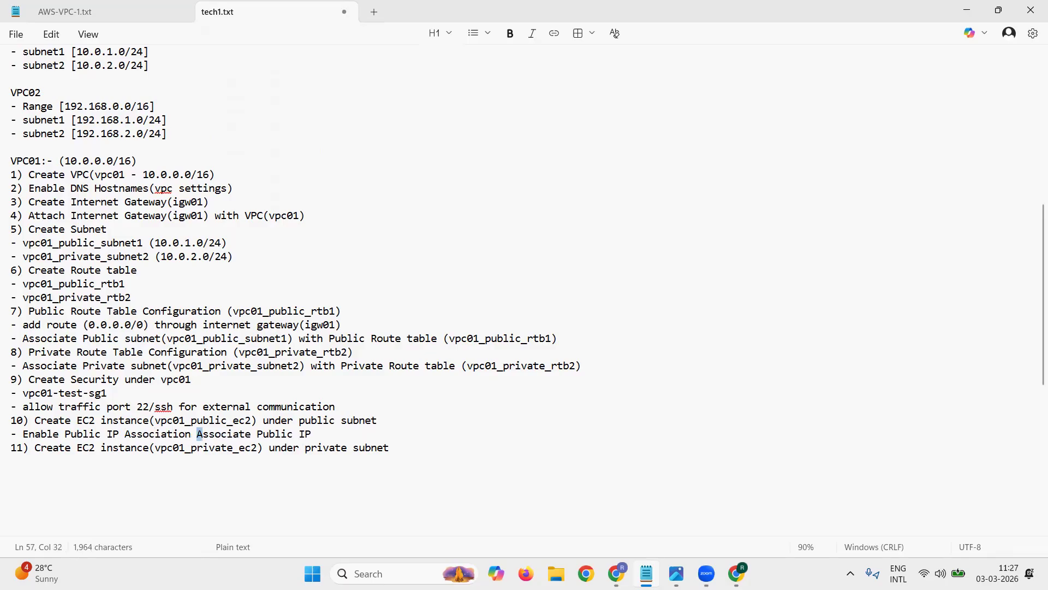
pyautogui.hotkey('shift', 'Right')
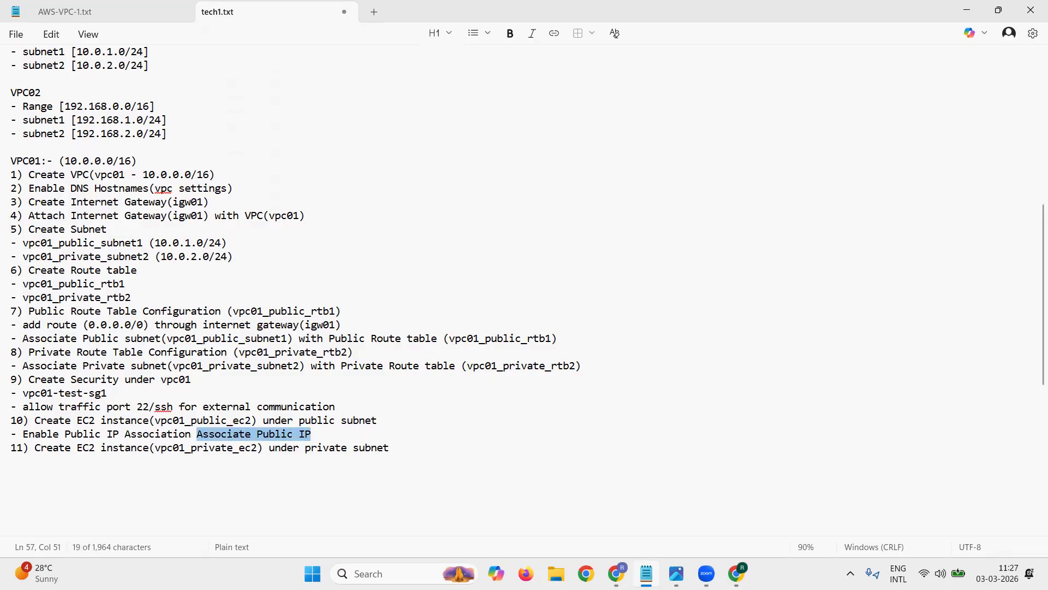
pyautogui.press('BackSpace')
pyautogui.press('Down')
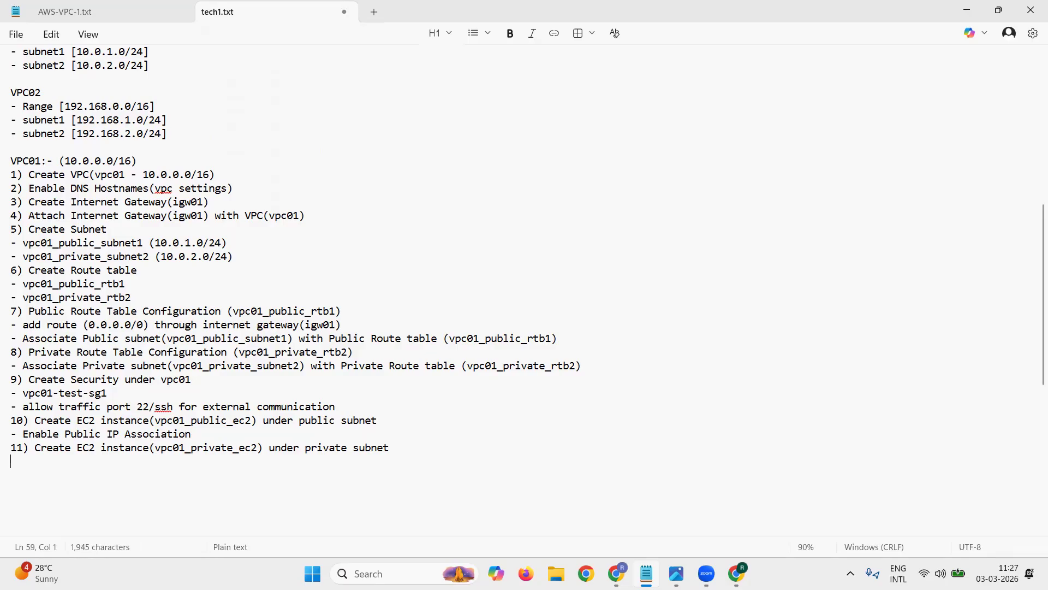
# Step: Add the sub-item "- Public IP Association not required" under step 11, followed by several blank lines
pyautogui.write('- Public IP Associat')
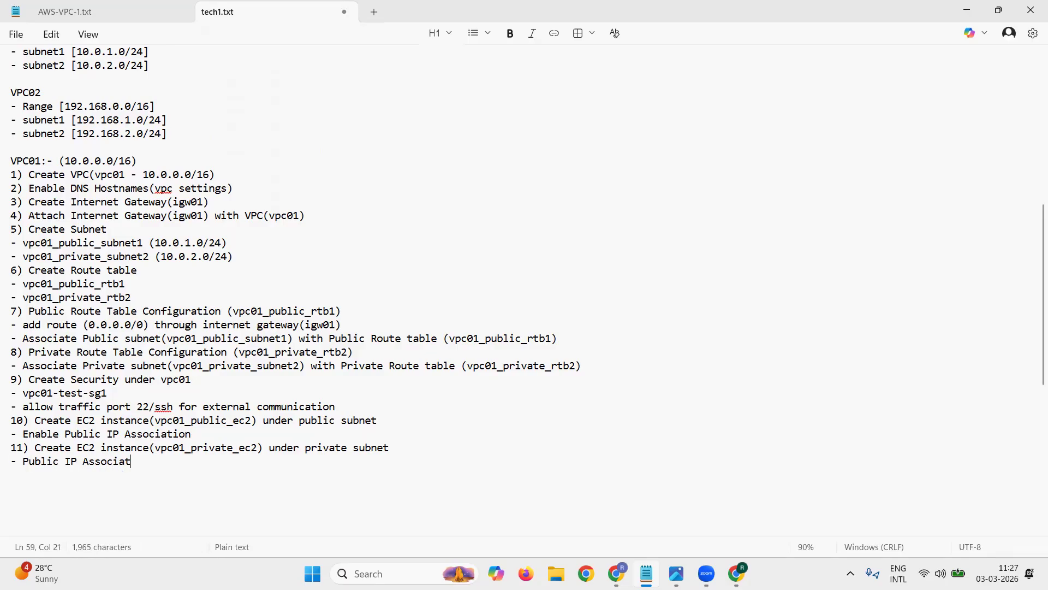
pyautogui.write('ion not required')
pyautogui.press('Return')
pyautogui.press('Return')
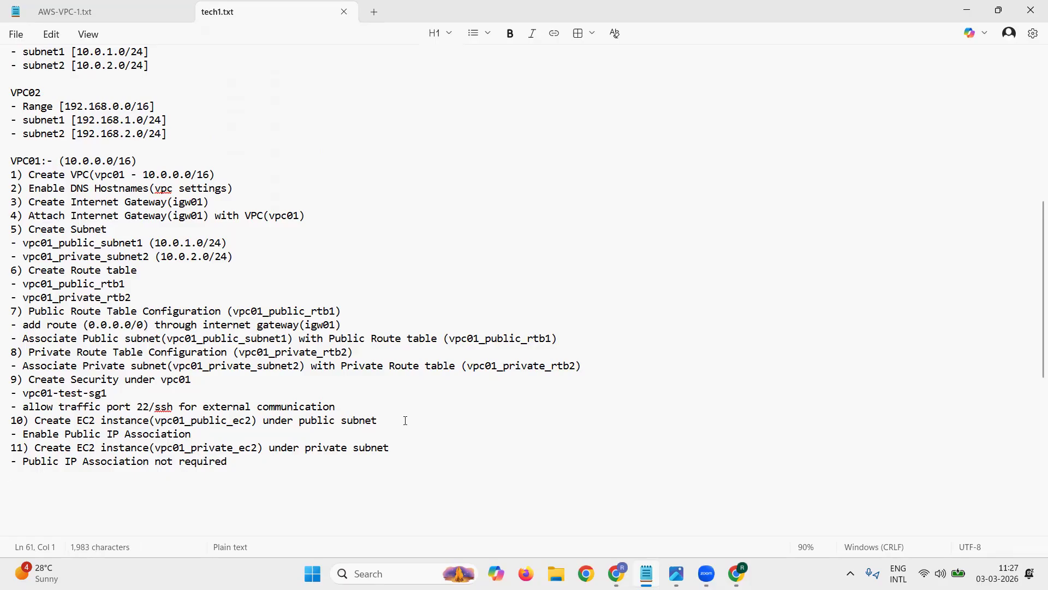
pyautogui.press('Return')
pyautogui.press('Return')
pyautogui.press('Return')
pyautogui.press('Return')
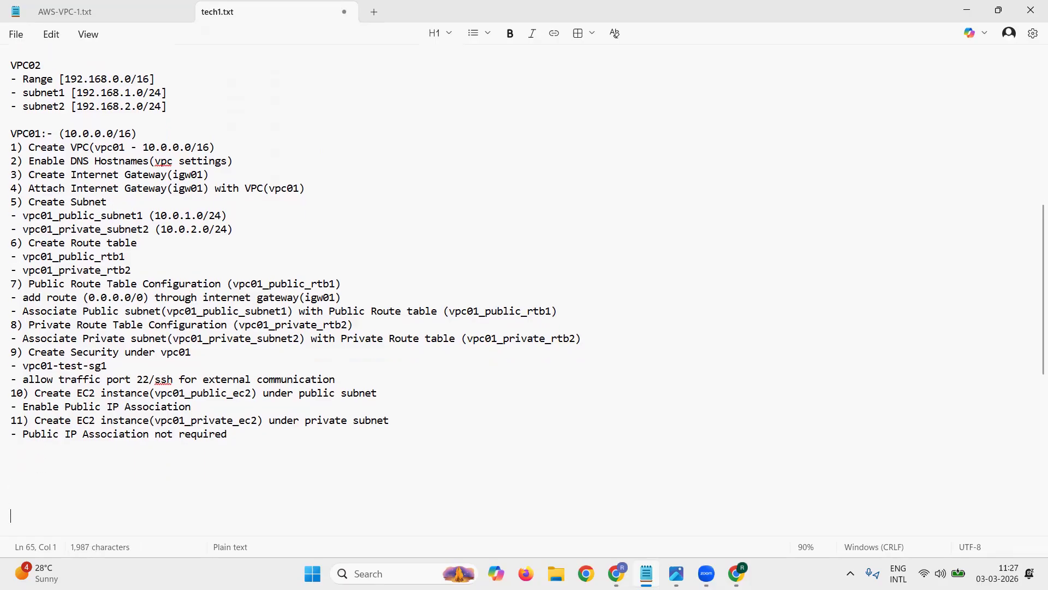
# Step: Highlight the complete VPC01 section, from its heading to step 11's sub-item, to review the steps
pyautogui.press('Up')
pyautogui.press('Up')
pyautogui.click(12, 133)
pyautogui.moveTo(11, 133); pyautogui.dragTo(385, 436)
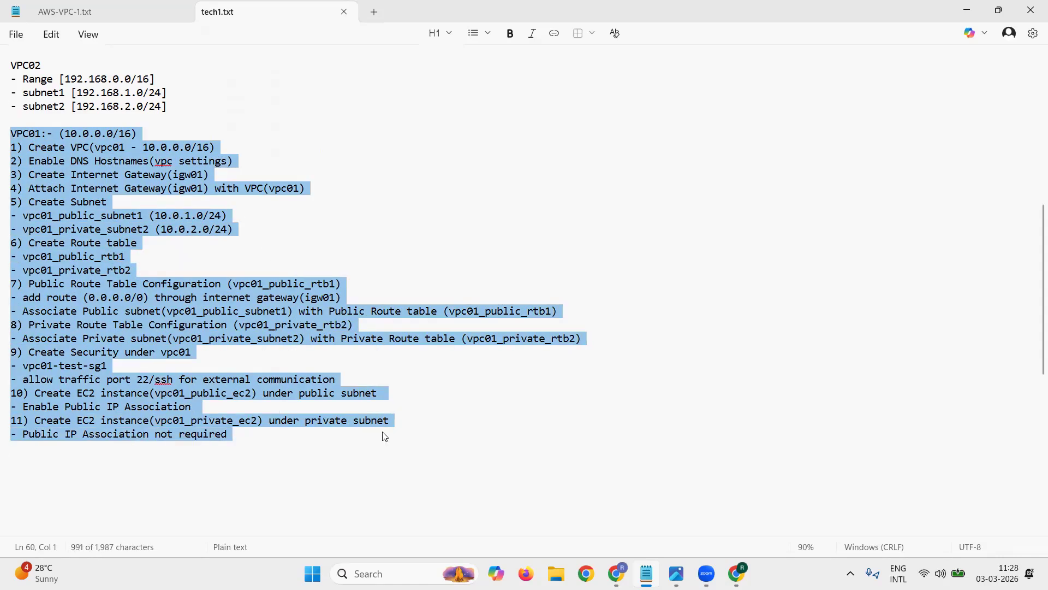
pyautogui.click(136, 459)
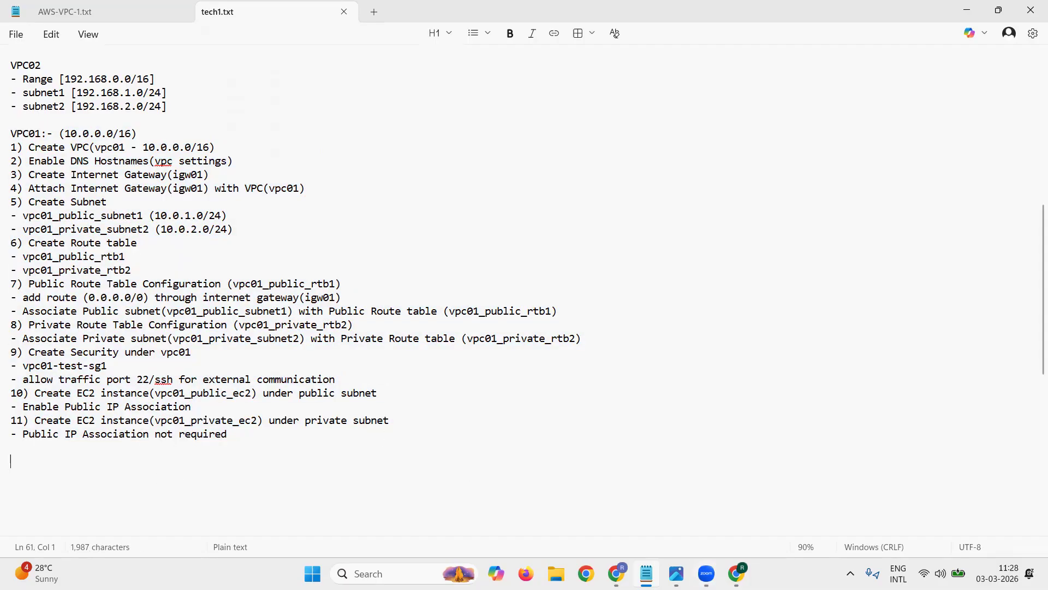
# Step: Switch to the AWS Management Console in Chrome and open the full list of services
pyautogui.hotkey('alt', 'Tab')
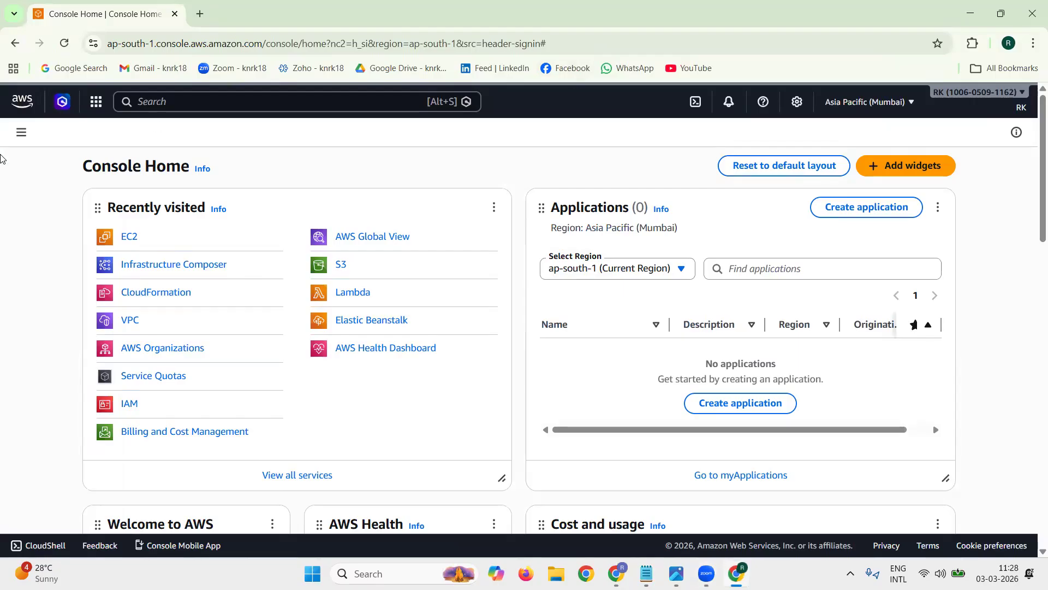
pyautogui.moveTo(83, 166); pyautogui.dragTo(189, 167)
pyautogui.click(311, 169)
pyautogui.moveTo(364, 479); pyautogui.dragTo(209, 468)
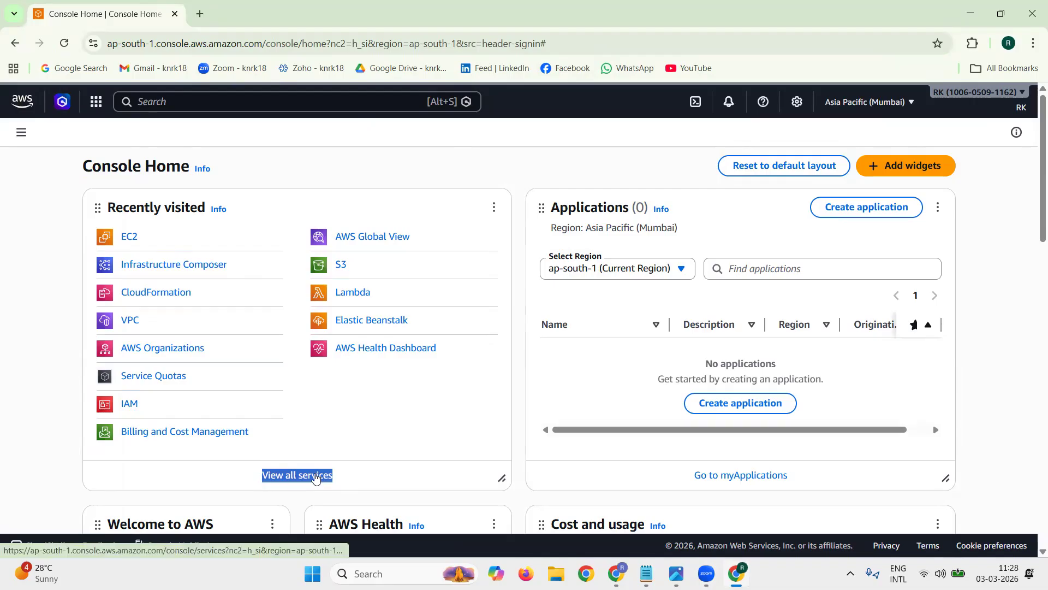
pyautogui.click(315, 476)
# Step: Open the VPC service from the Networking & Content Delivery category and display the Your VPCs list
pyautogui.scroll(-1, 377, 374)
pyautogui.scroll(1, 378, 373)
pyautogui.scroll(1, 377, 373)
pyautogui.tripleClick(254, 207)
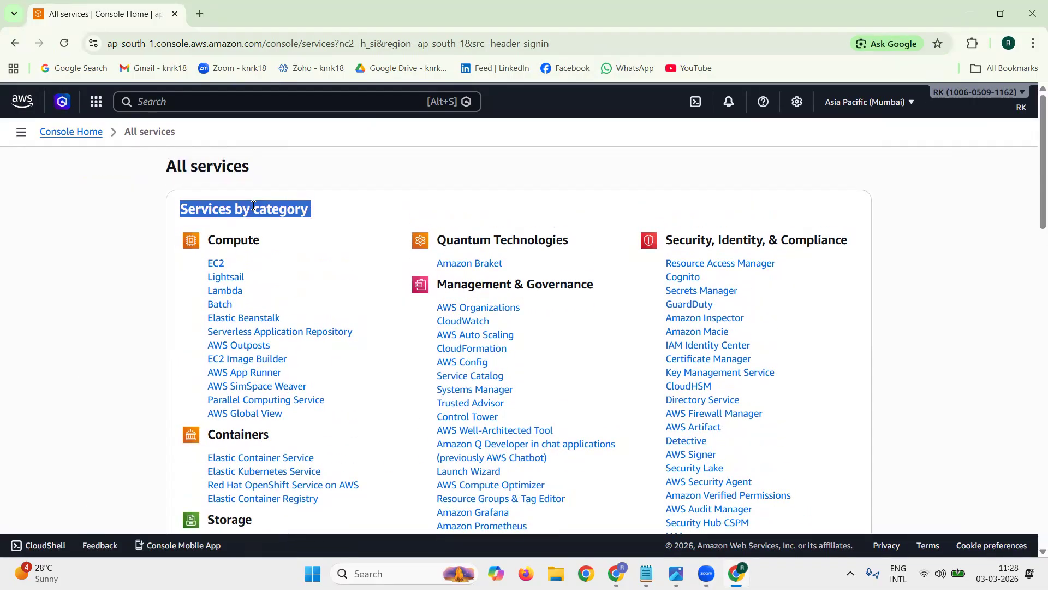
pyautogui.scroll(-9, 388, 353)
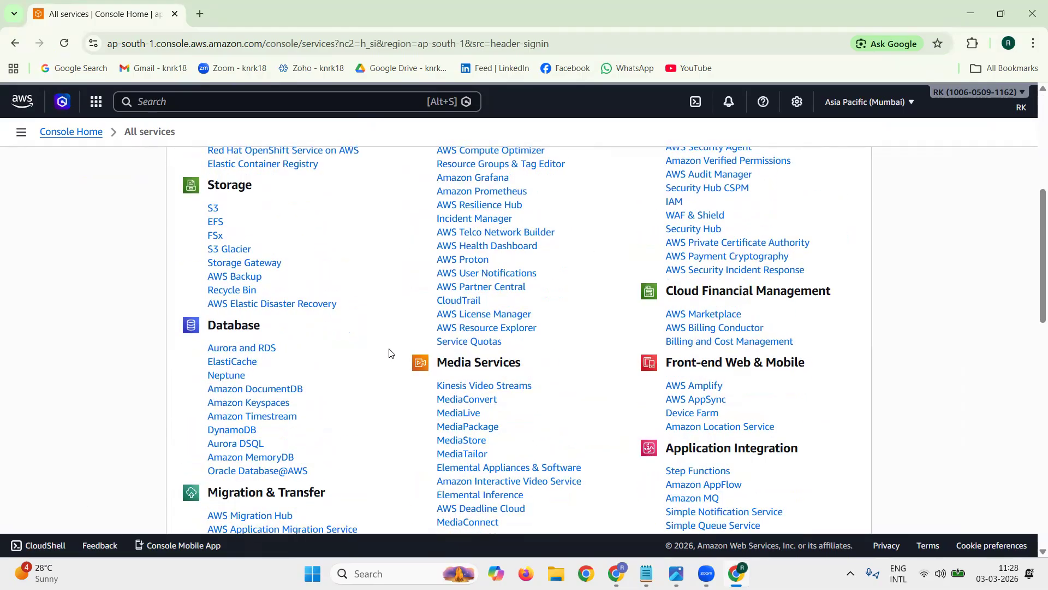
pyautogui.scroll(-3, 389, 353)
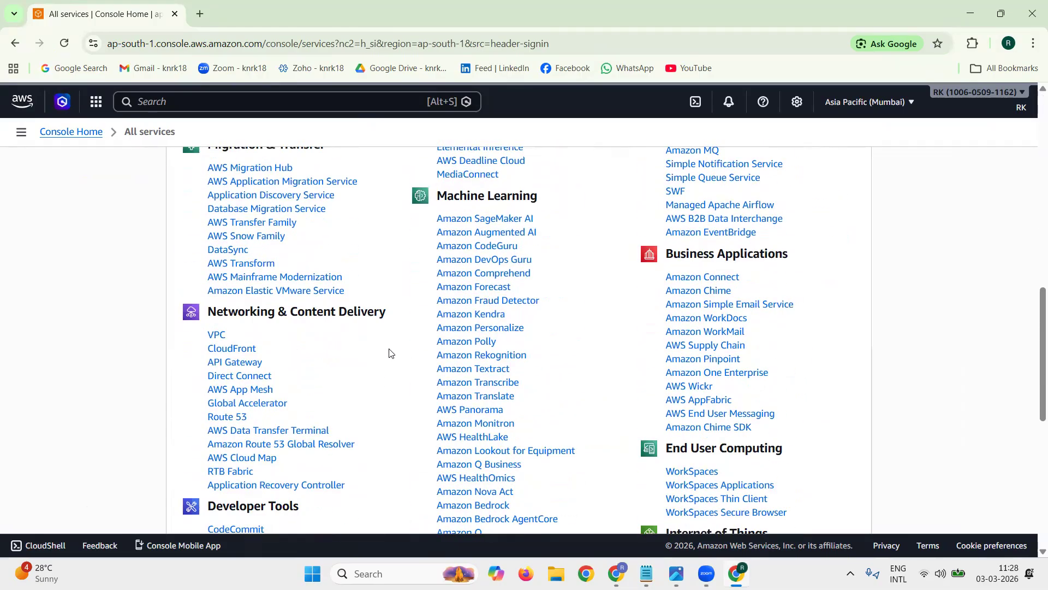
pyautogui.tripleClick(395, 317)
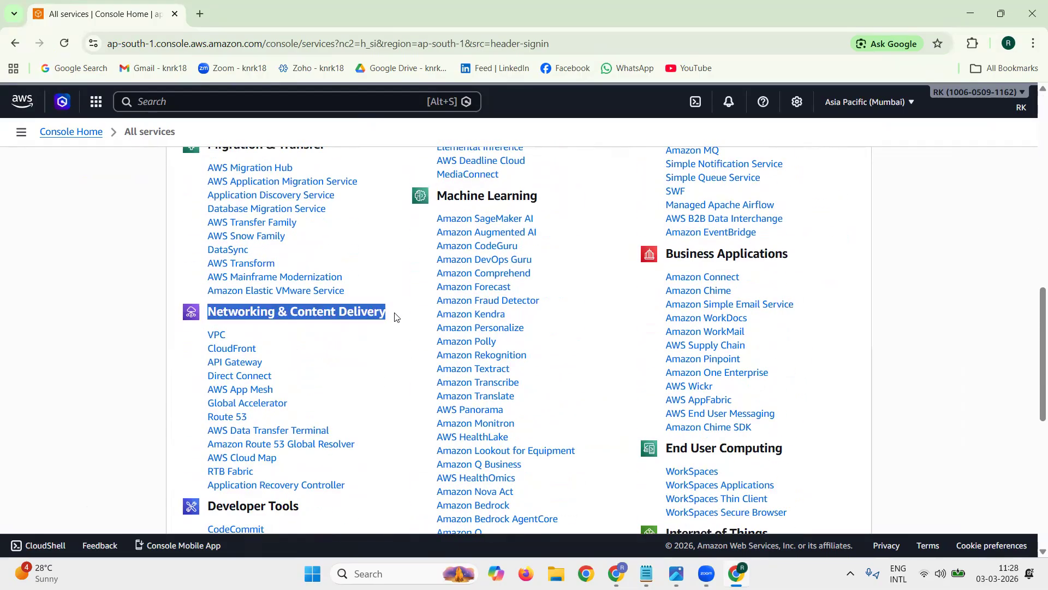
pyautogui.doubleClick(279, 336)
pyautogui.click(215, 335)
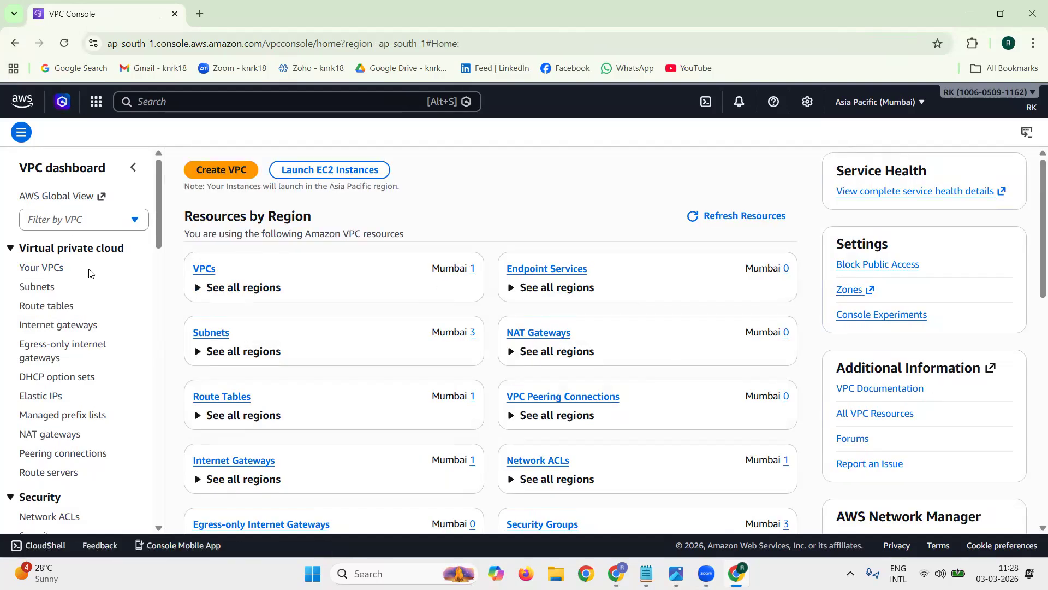
pyautogui.tripleClick(36, 273)
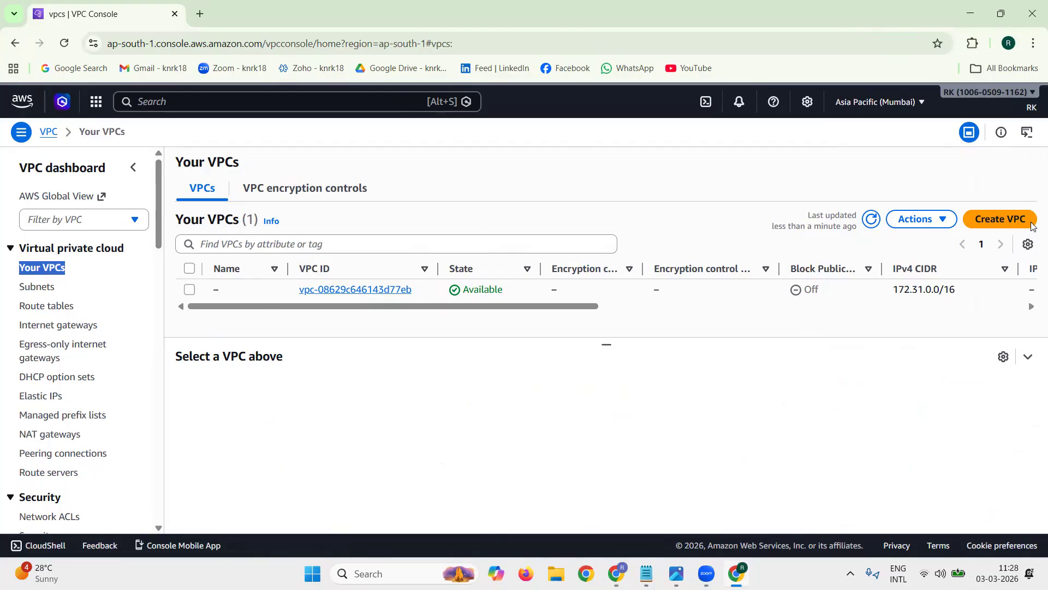
# Step: Open the VPC creation form, preview the VPC and more option, and set the resources to create to VPC only
pyautogui.moveTo(1033, 224); pyautogui.dragTo(1027, 220)
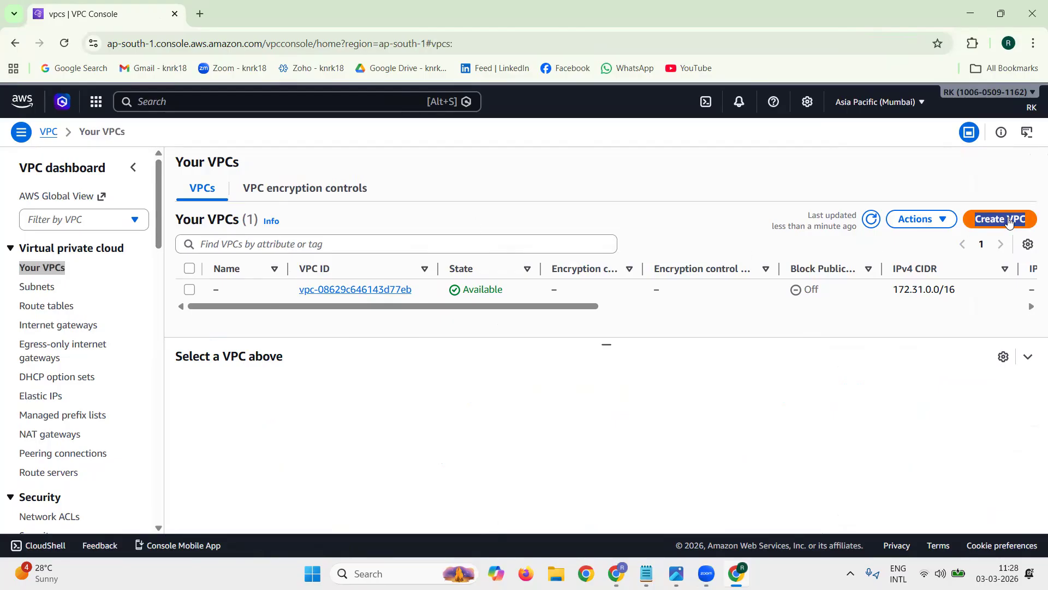
pyautogui.click(1008, 221)
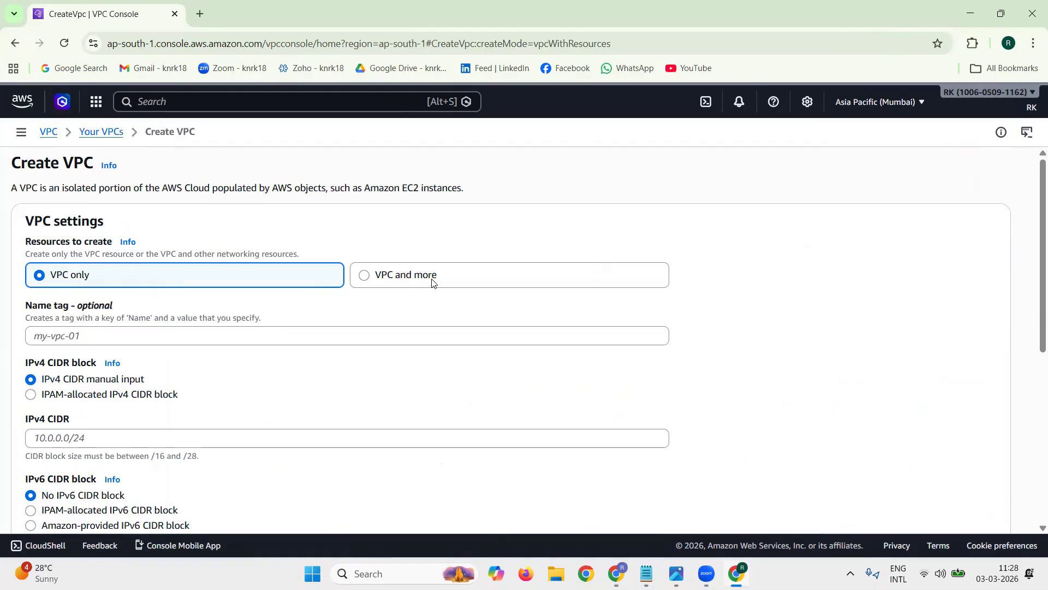
pyautogui.click(432, 282)
pyautogui.scroll(-3, 648, 342)
pyautogui.scroll(1, 648, 343)
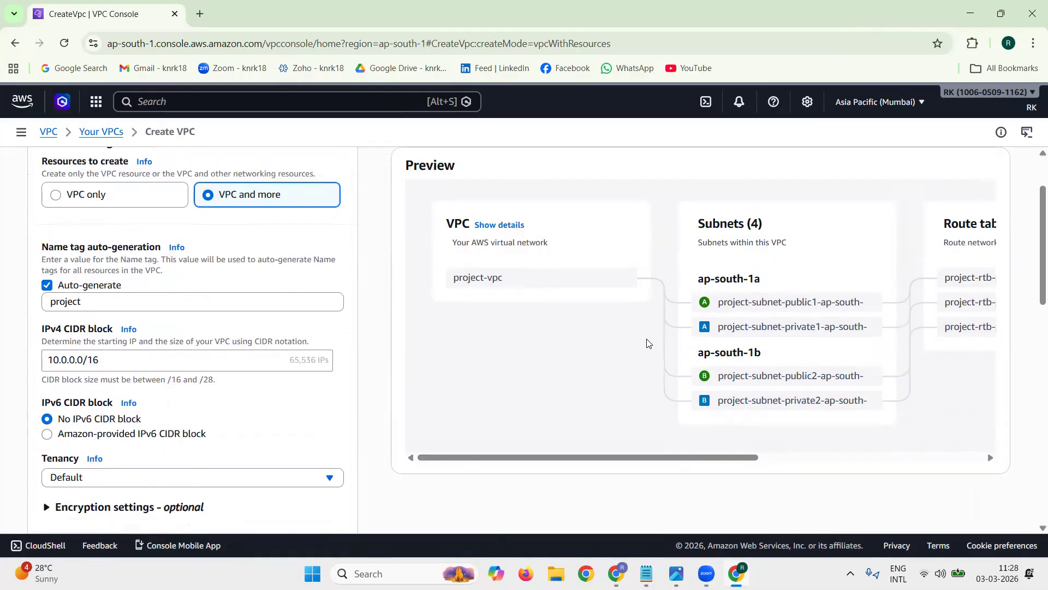
pyautogui.scroll(2, 648, 343)
pyautogui.click(91, 288)
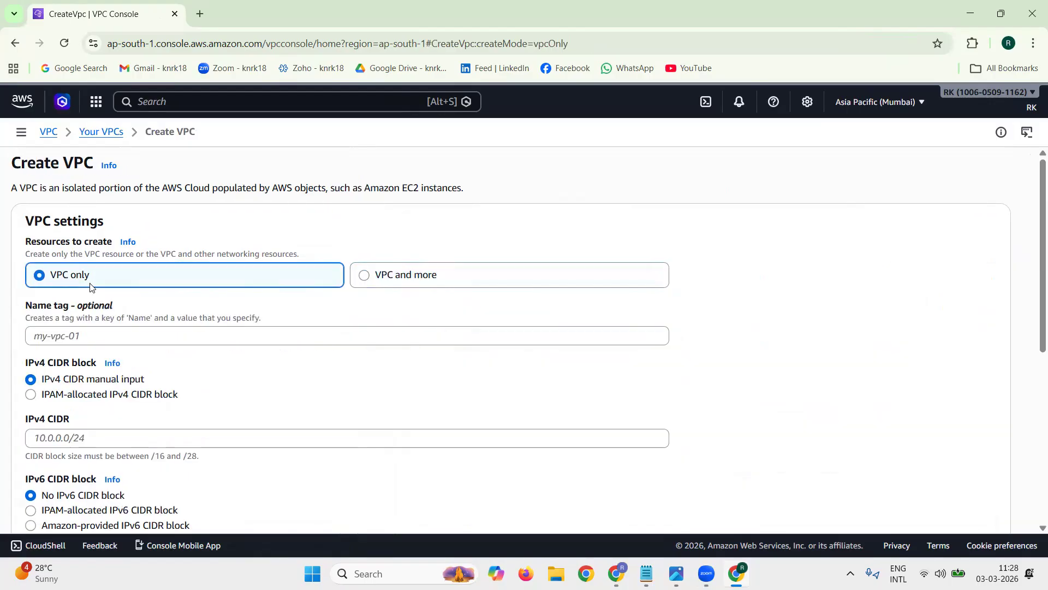
# Step: Name the VPC vpc01, set its IPv4 CIDR to 10.0.0.0/16, and create it
pyautogui.click(146, 340)
pyautogui.write('vpc01')
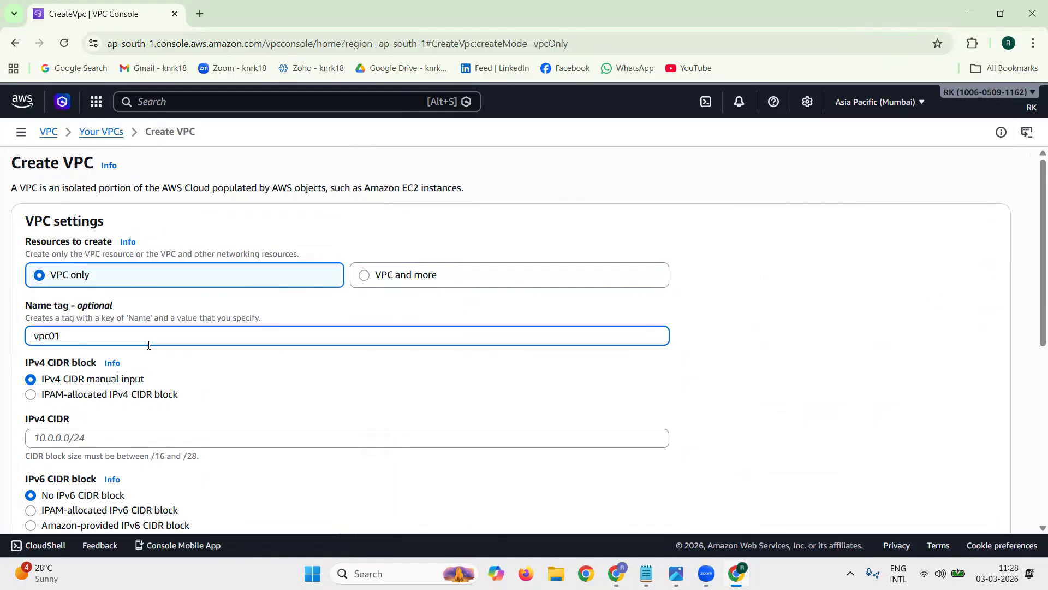
pyautogui.click(201, 437)
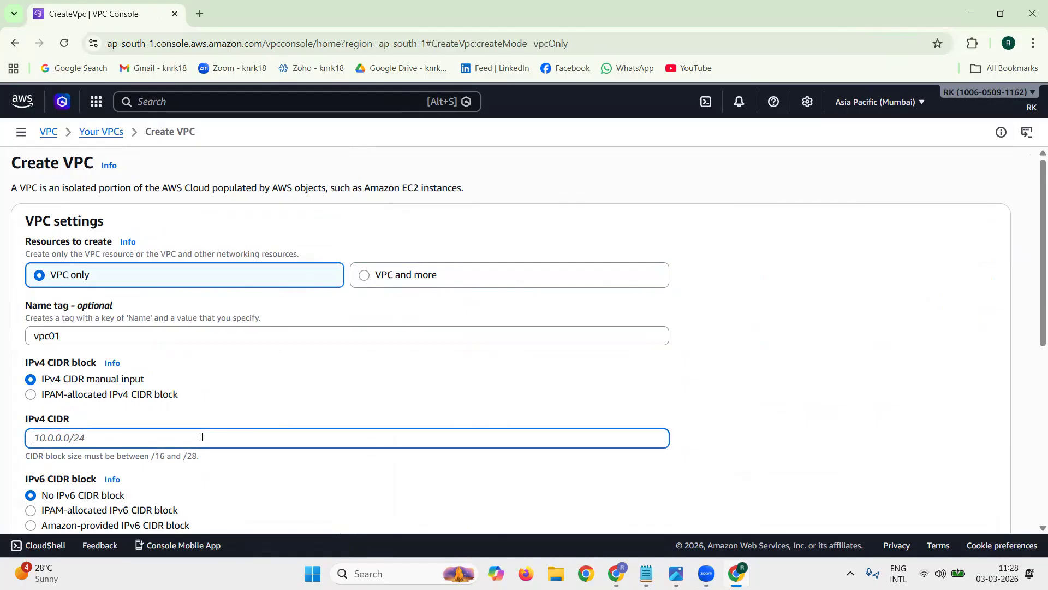
pyautogui.write('10.0.0.')
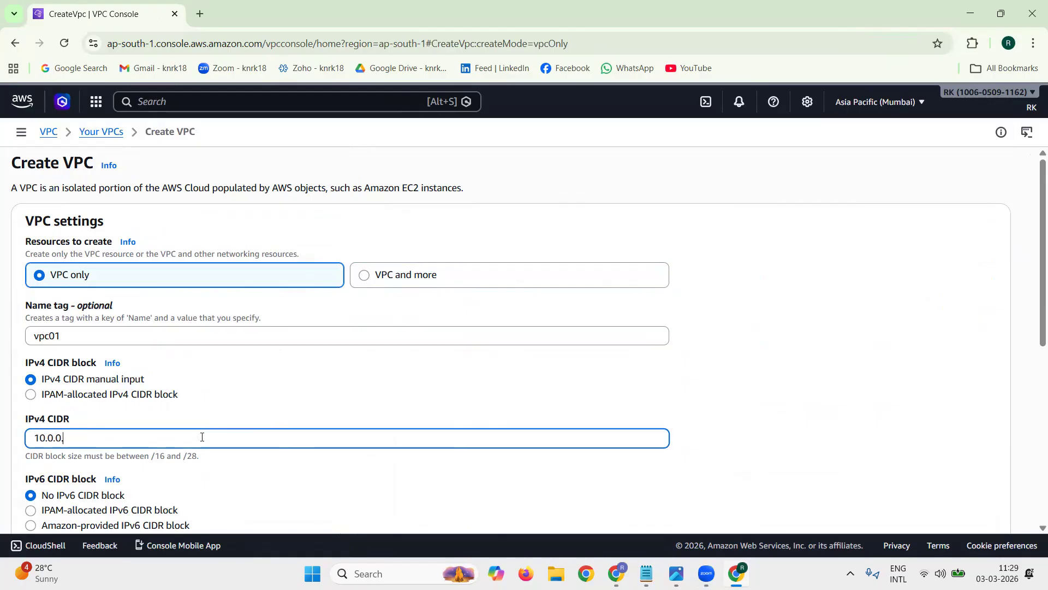
pyautogui.write('0/16')
pyautogui.scroll(-6, 773, 342)
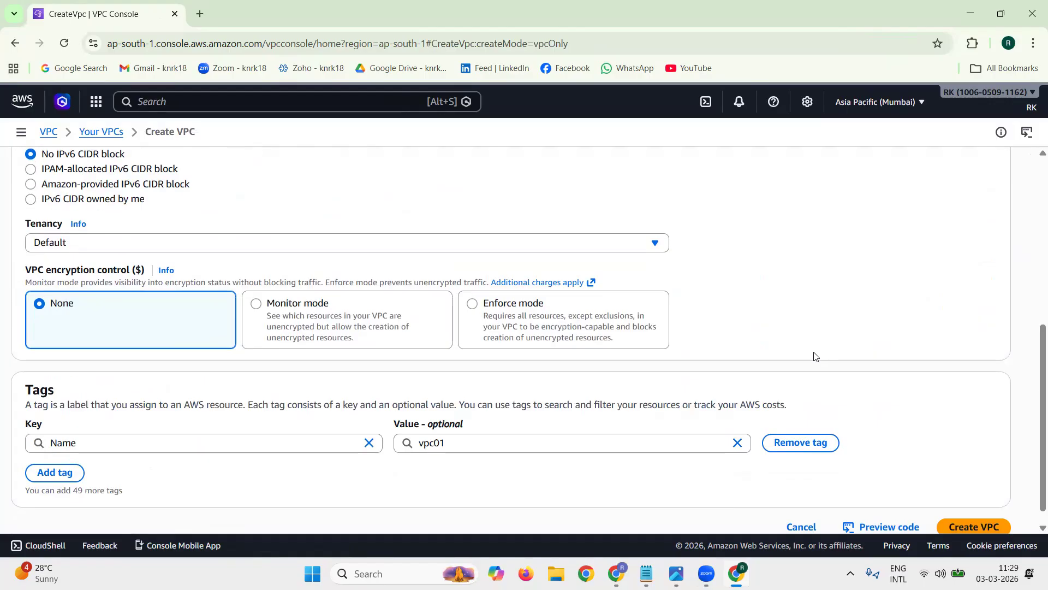
pyautogui.scroll(-1, 813, 356)
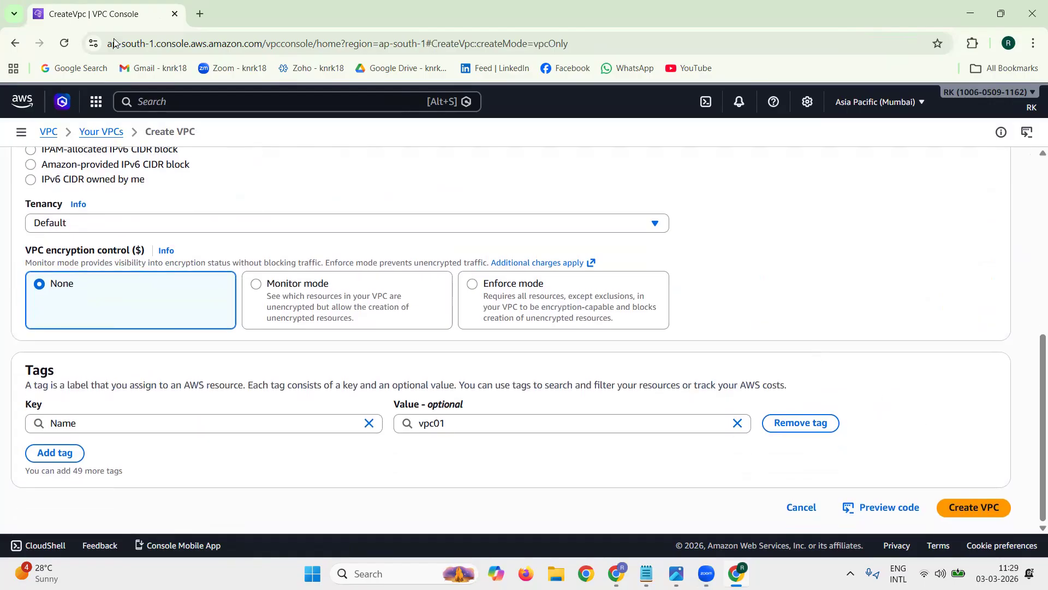
pyautogui.click(1002, 513)
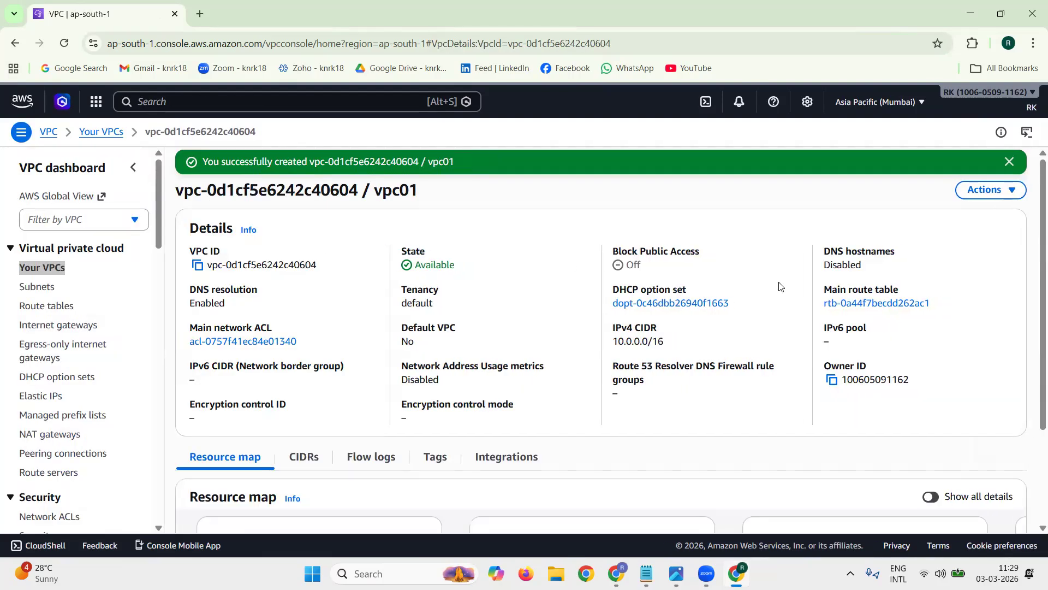
# Step: Check the DNS hostnames status in vpc01's details and dismiss the creation notification
pyautogui.tripleClick(848, 251)
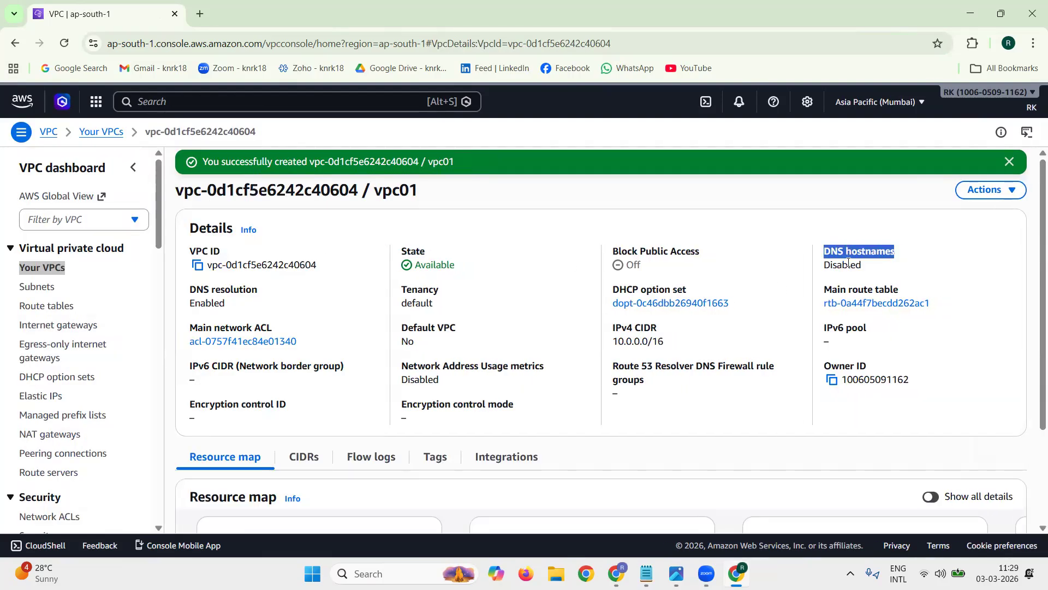
pyautogui.doubleClick(846, 265)
pyautogui.doubleClick(847, 267)
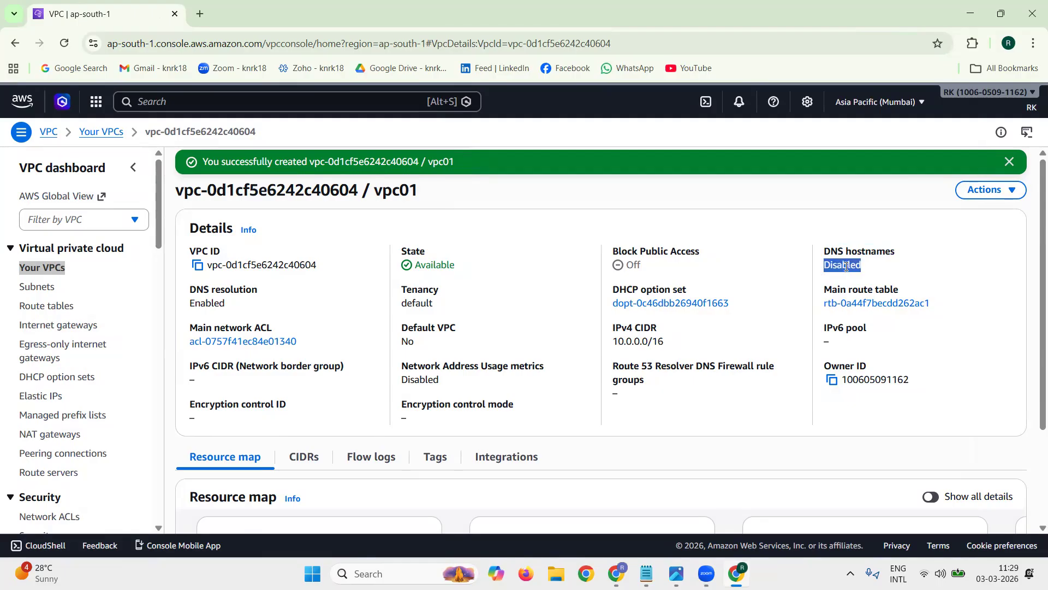
pyautogui.click(1008, 162)
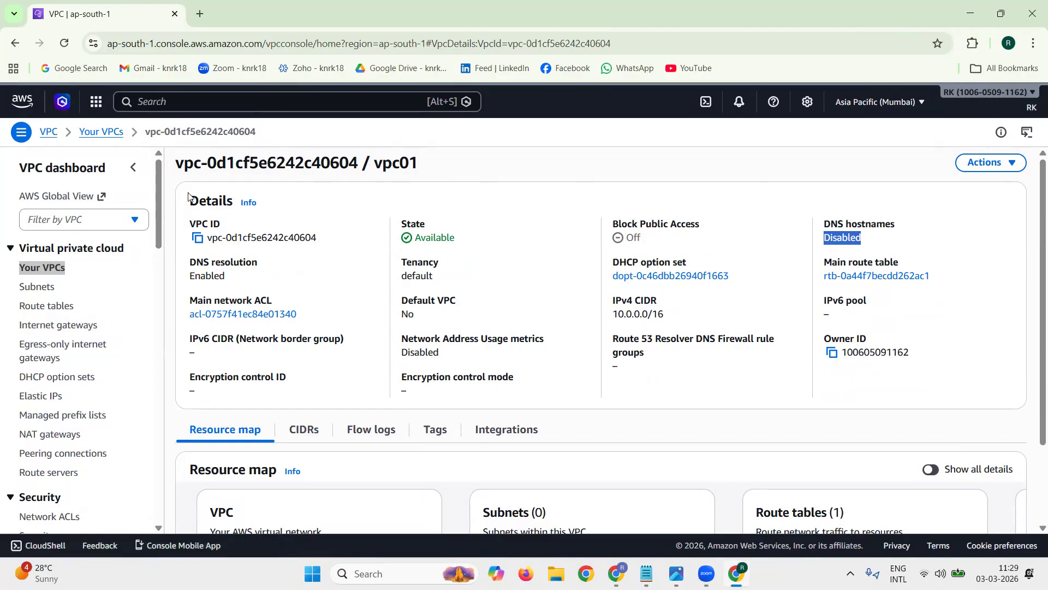
# Step: Enable DNS hostnames in vpc01's VPC settings, save the change, and dismiss the notification
pyautogui.click(1012, 165)
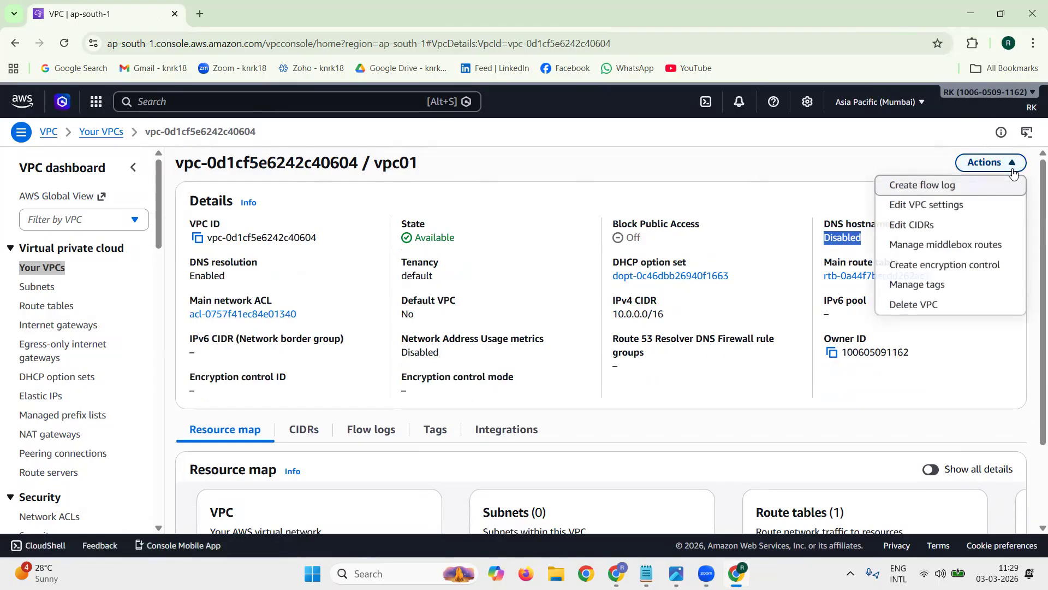
pyautogui.click(952, 206)
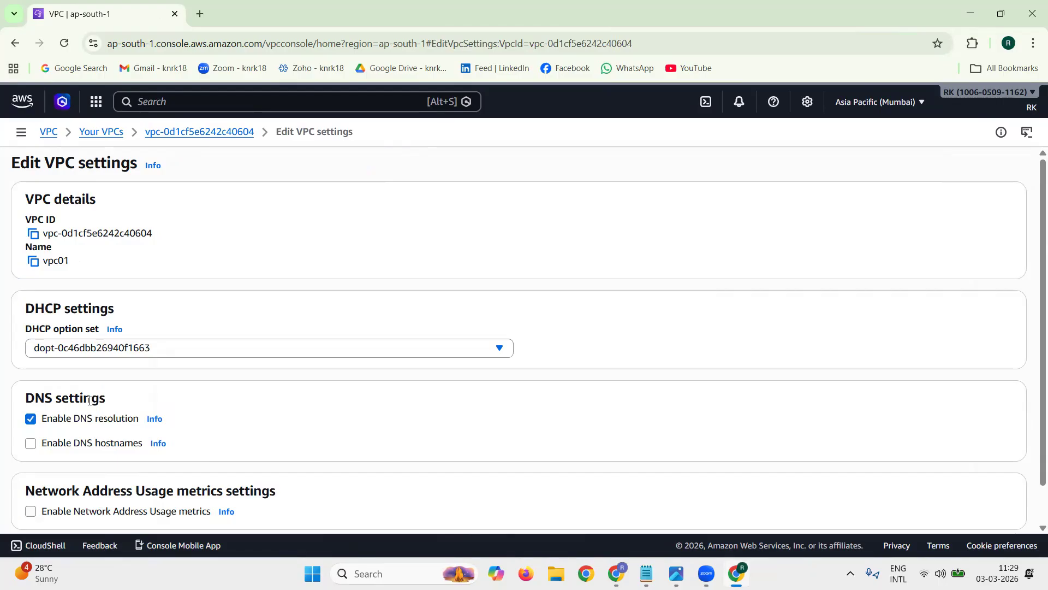
pyautogui.tripleClick(89, 401)
pyautogui.click(31, 443)
pyautogui.scroll(-1, 625, 358)
pyautogui.click(1006, 507)
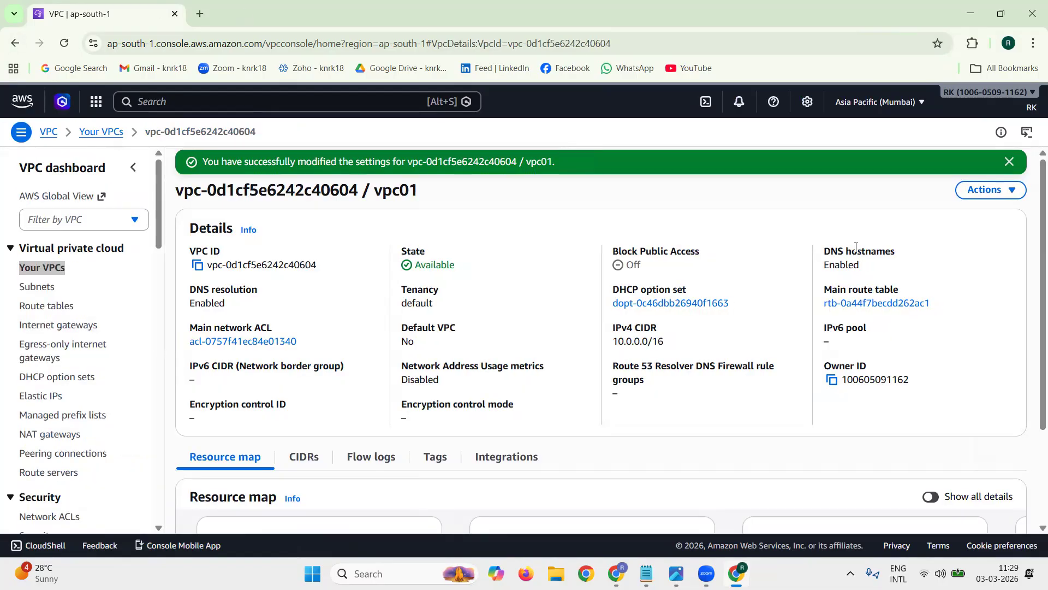
pyautogui.tripleClick(856, 246)
pyautogui.click(1011, 164)
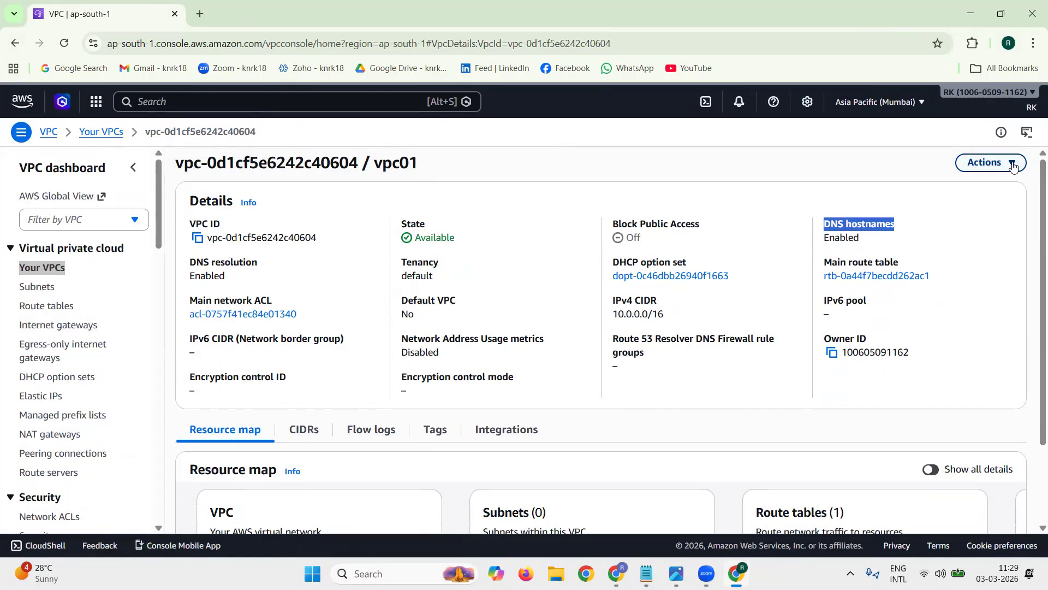
# Step: Create an internet gateway named igw01 and check its attachment state
pyautogui.click(124, 319)
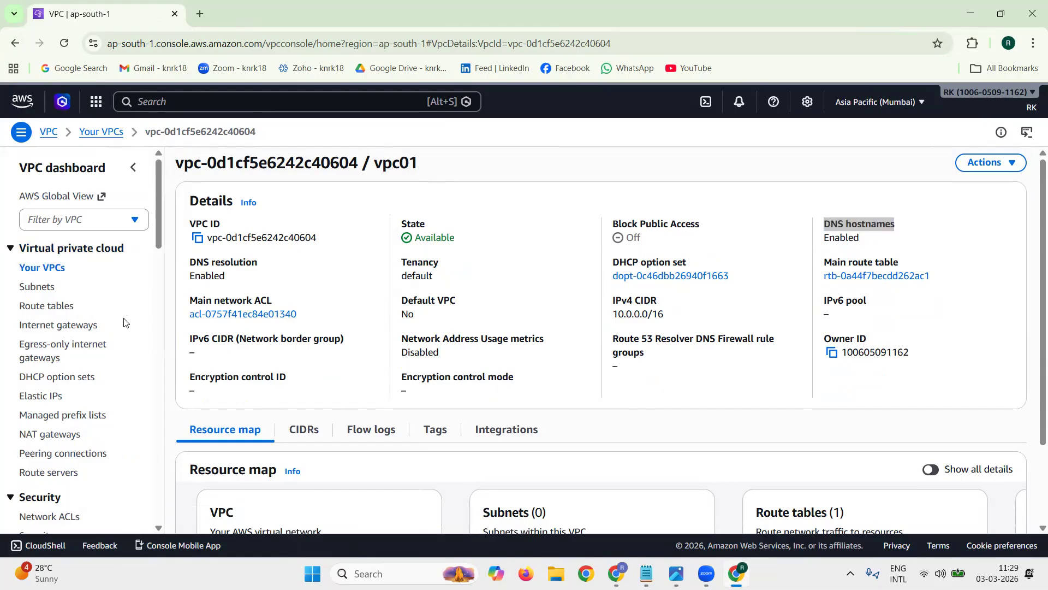
pyautogui.tripleClick(87, 326)
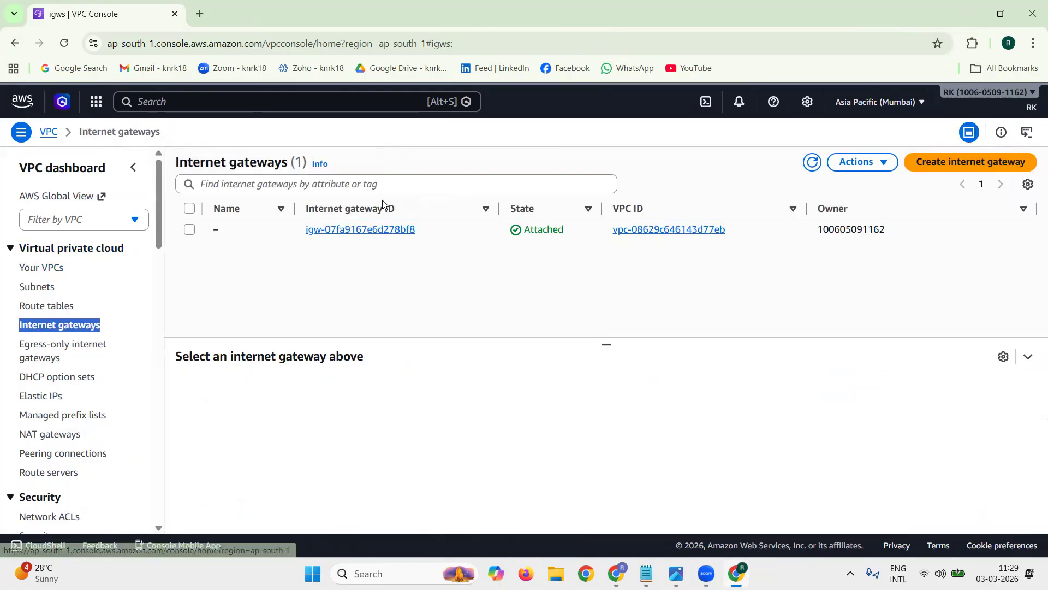
pyautogui.click(922, 162)
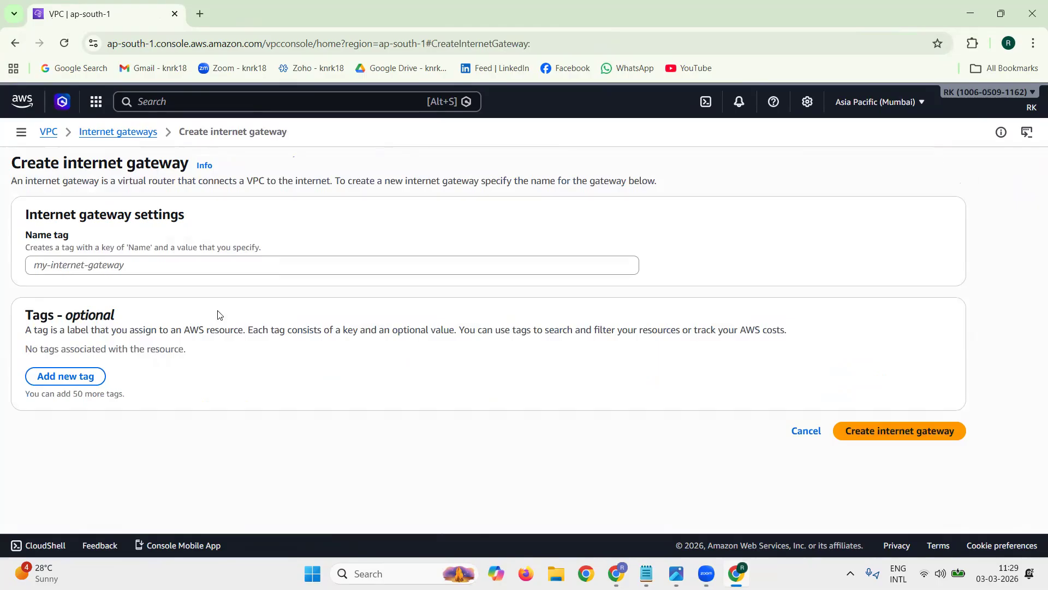
pyautogui.click(238, 274)
pyautogui.write('igw01')
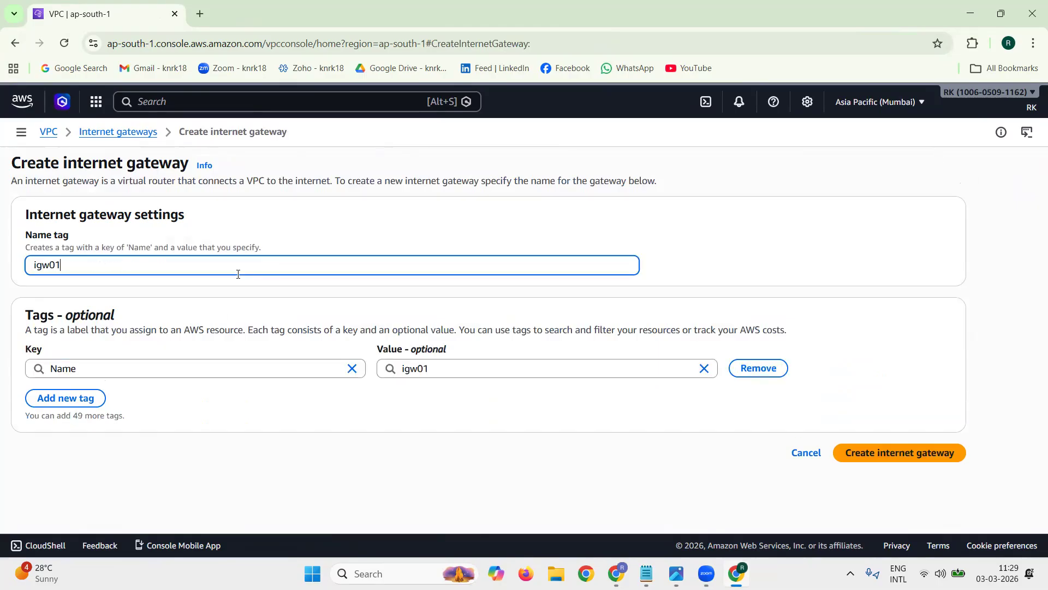
pyautogui.click(896, 452)
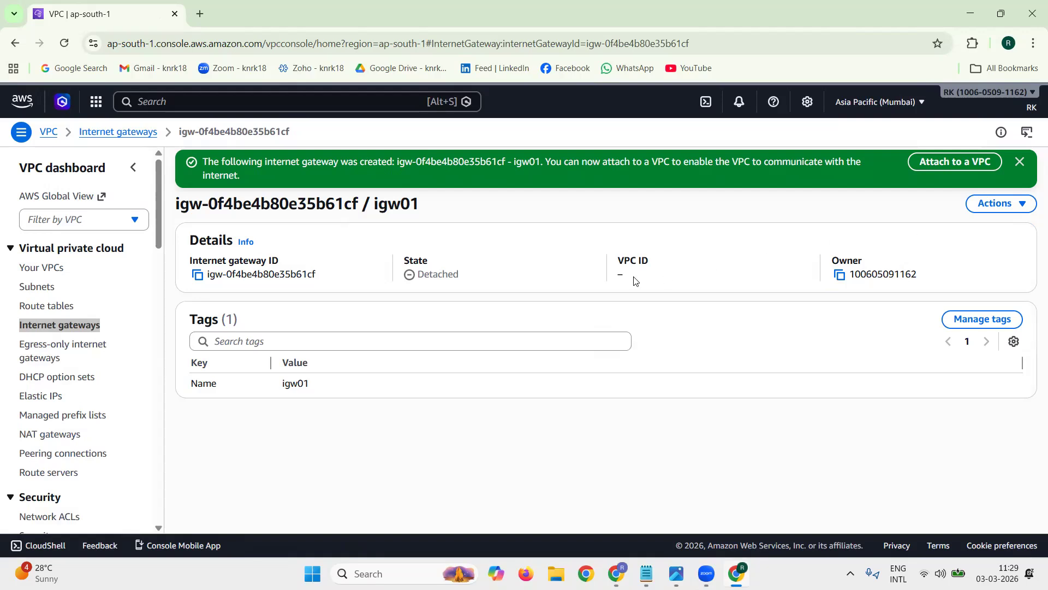
pyautogui.doubleClick(431, 273)
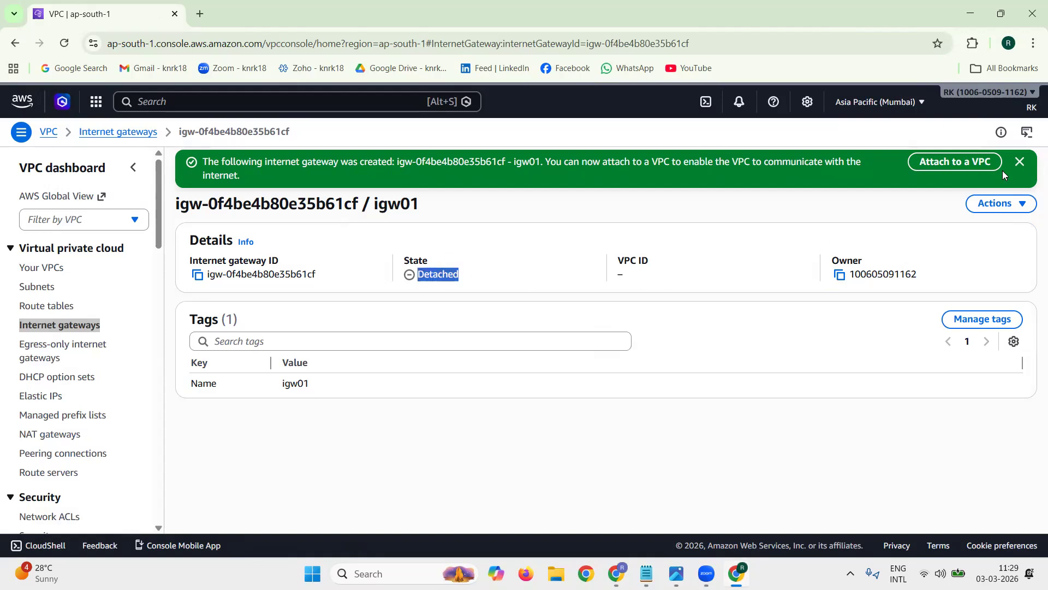
pyautogui.click(1019, 164)
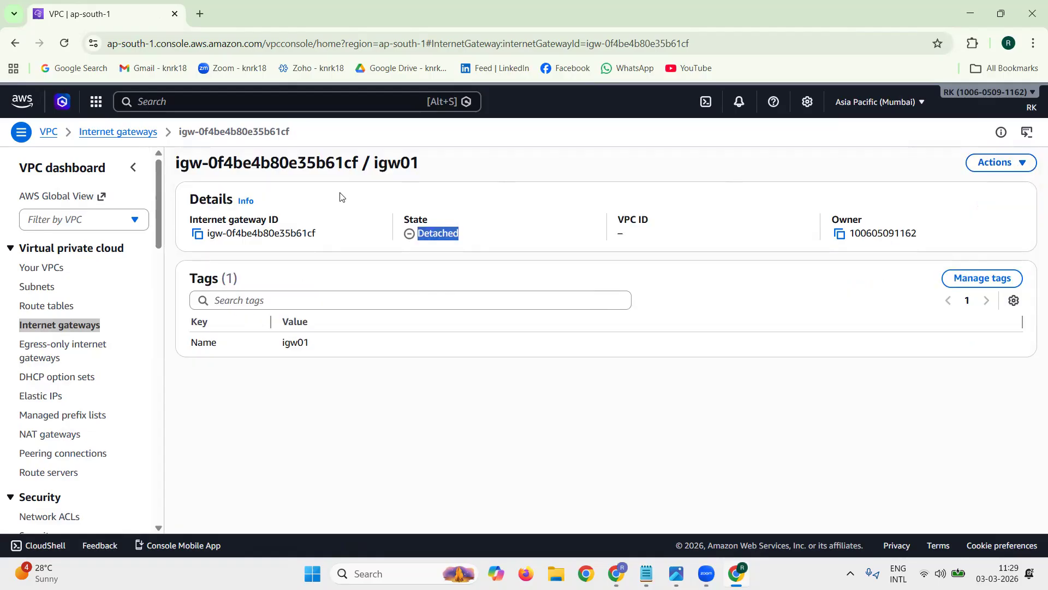
# Step: Attach the internet gateway igw01 to vpc01 and check its attachment state
pyautogui.doubleClick(381, 162)
pyautogui.click(986, 163)
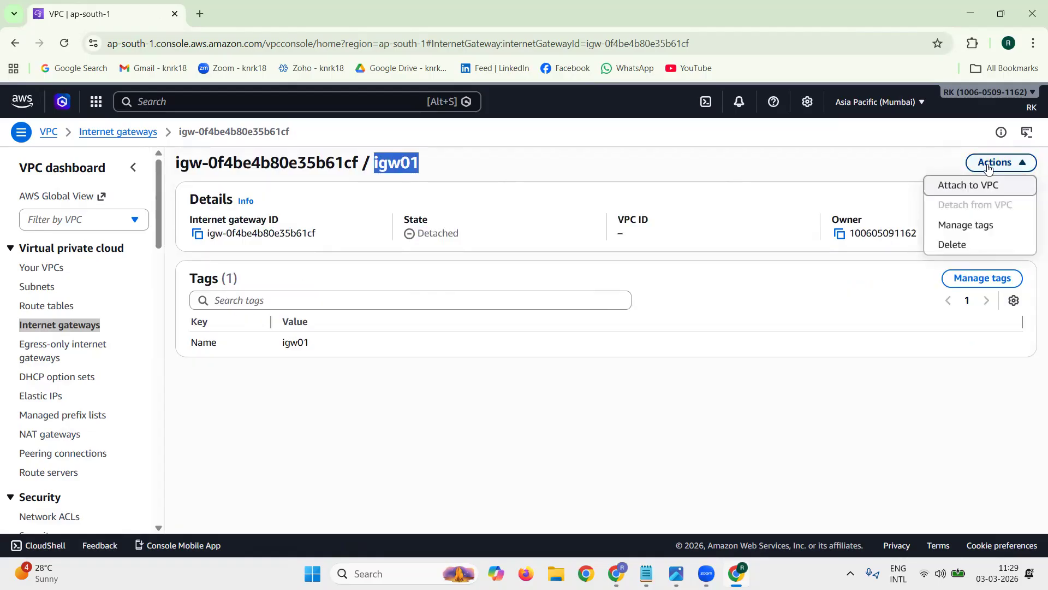
pyautogui.click(973, 190)
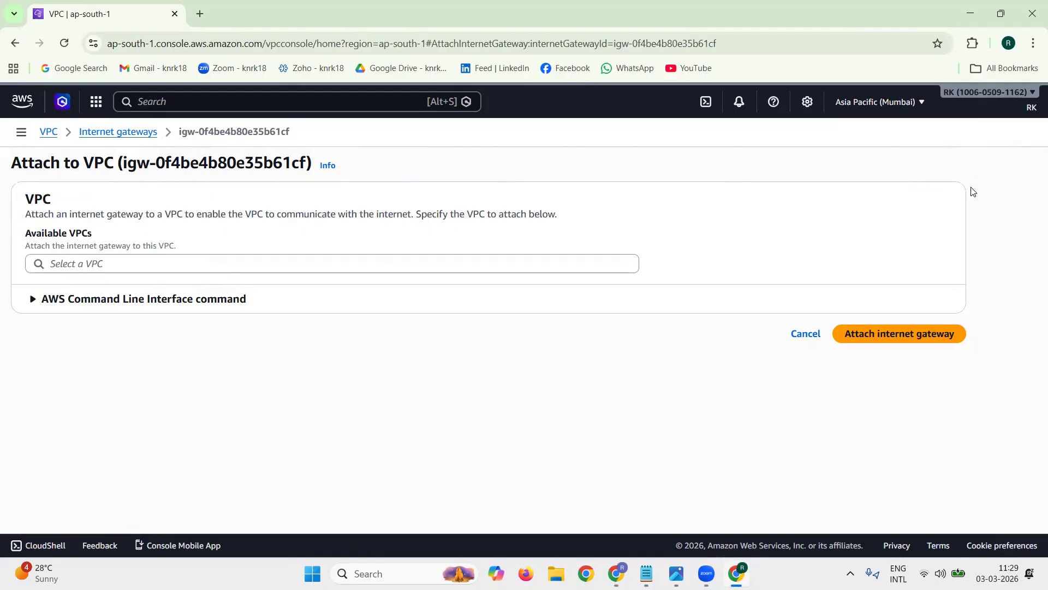
pyautogui.click(389, 263)
pyautogui.click(335, 289)
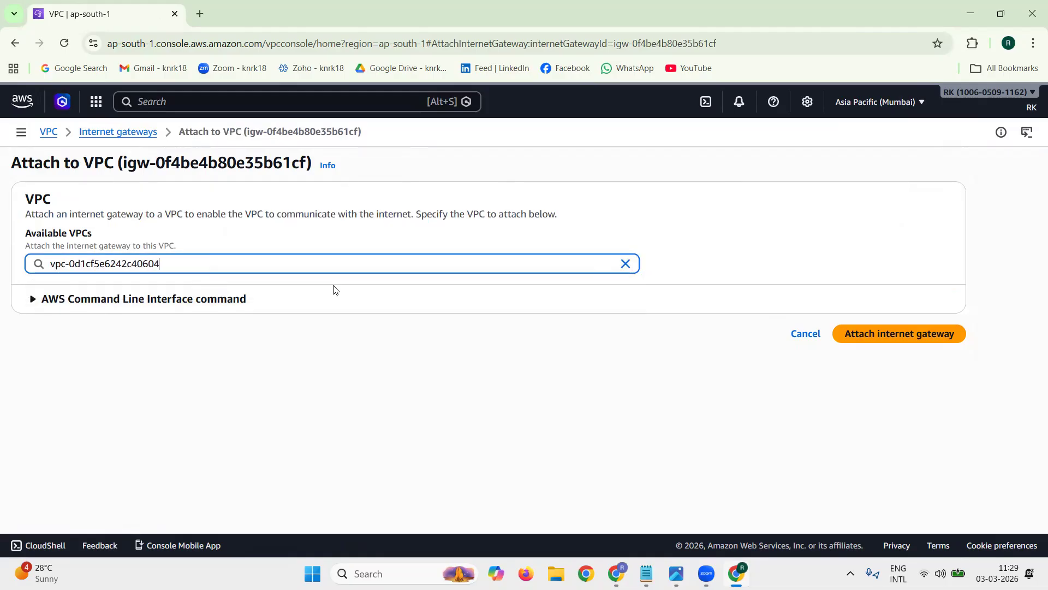
pyautogui.click(898, 333)
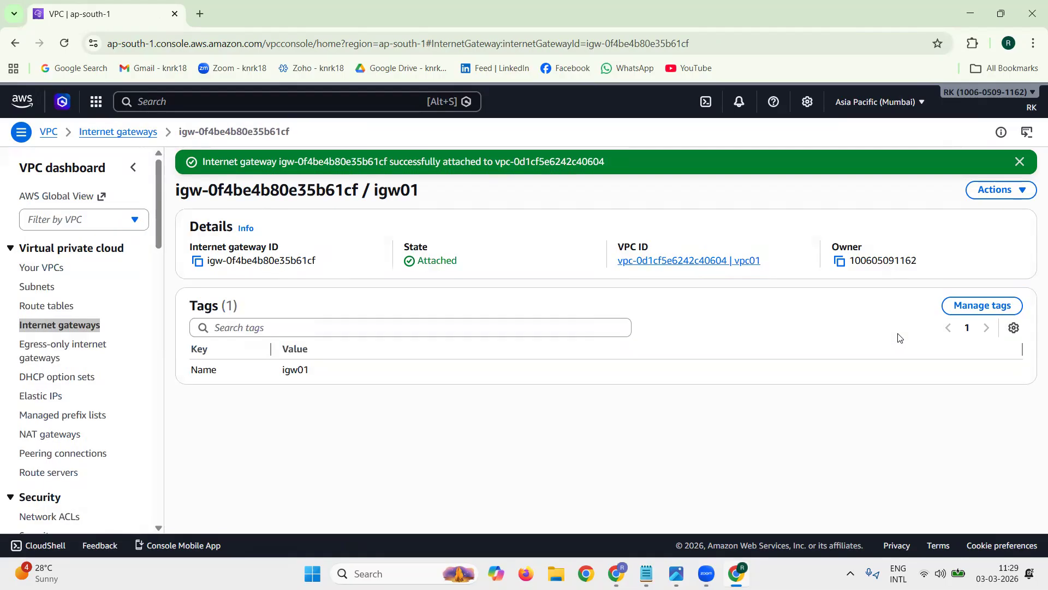
pyautogui.click(1019, 162)
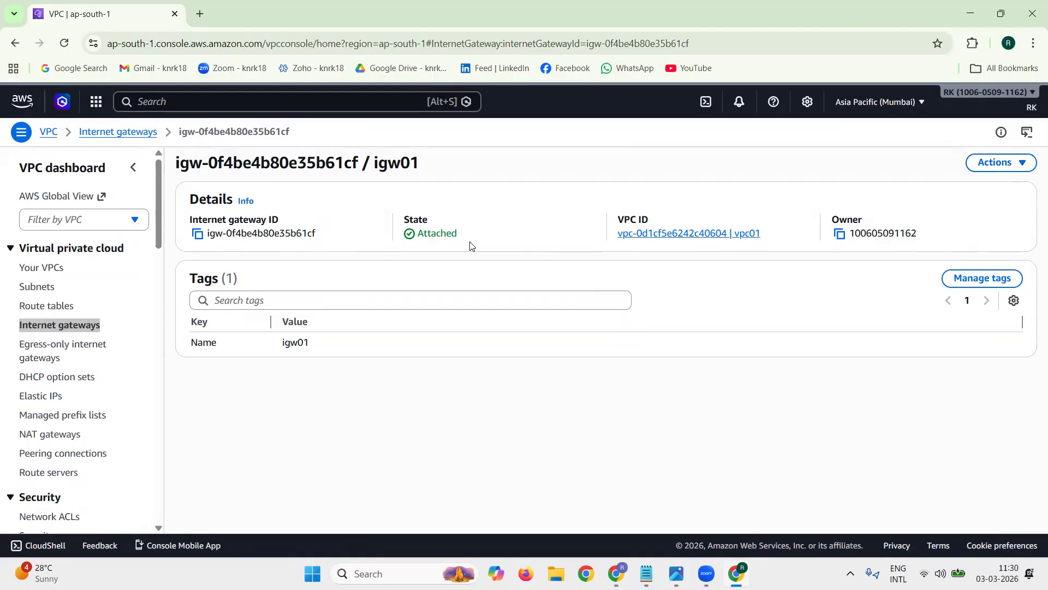
pyautogui.doubleClick(438, 233)
pyautogui.click(476, 234)
# Step: Open the subnet creation form and select vpc01 as the VPC for the new subnet
pyautogui.doubleClick(33, 287)
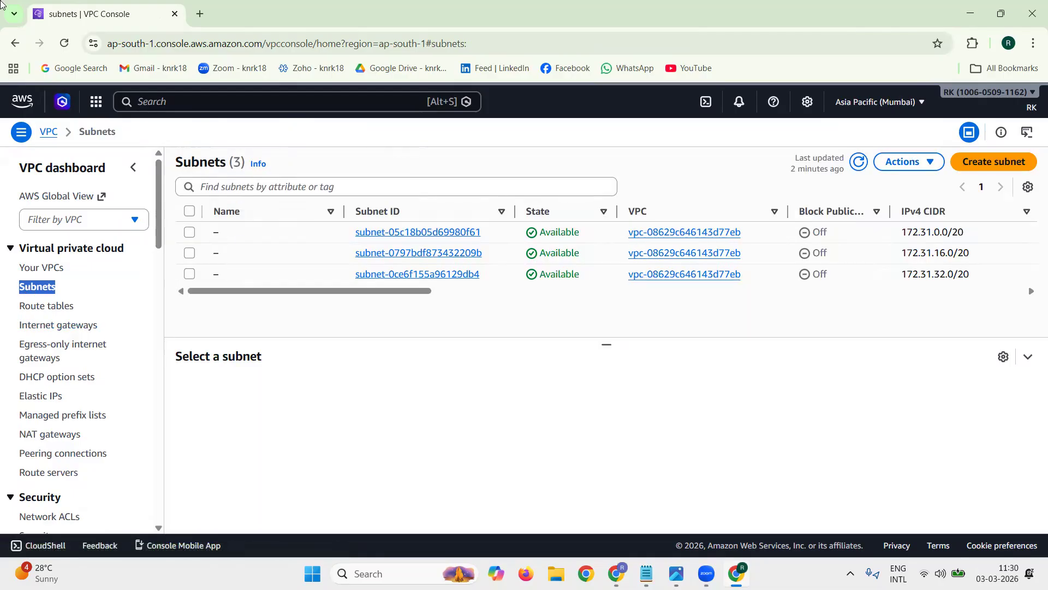
pyautogui.click(1002, 163)
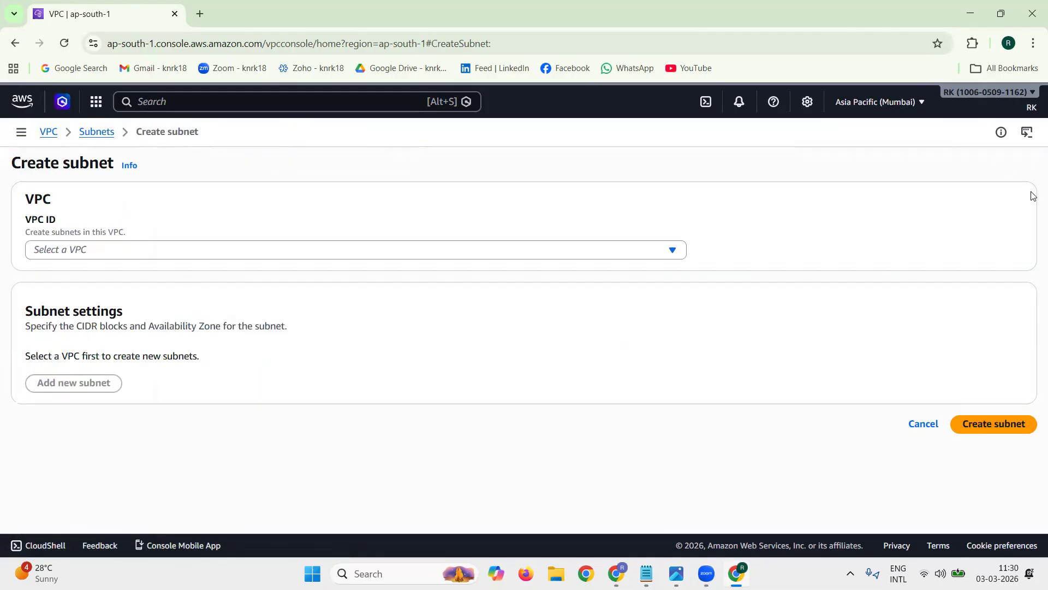
pyautogui.click(186, 256)
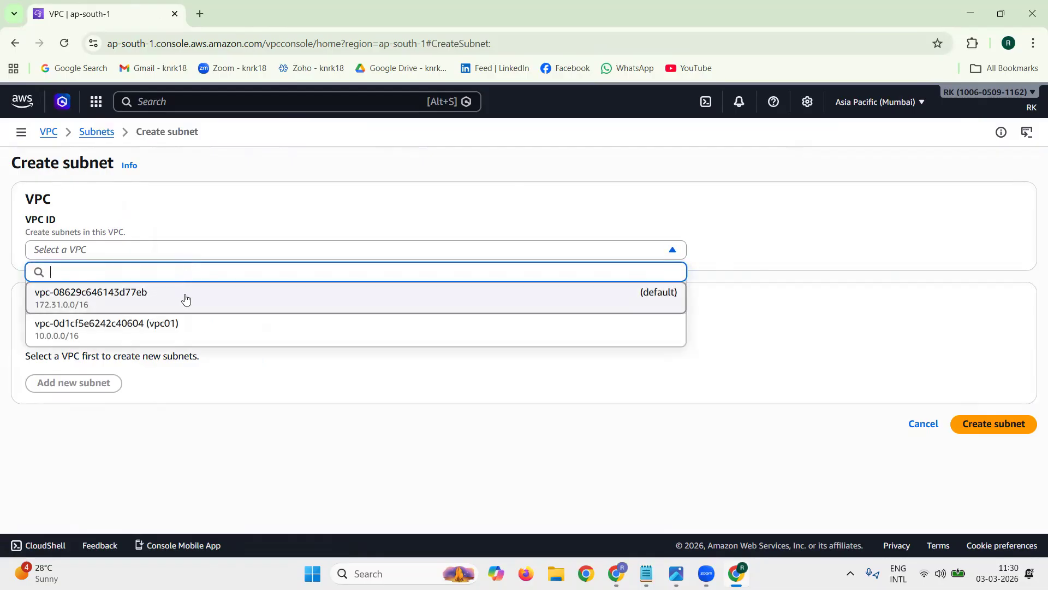
pyautogui.click(196, 330)
pyautogui.scroll(-4, 326, 374)
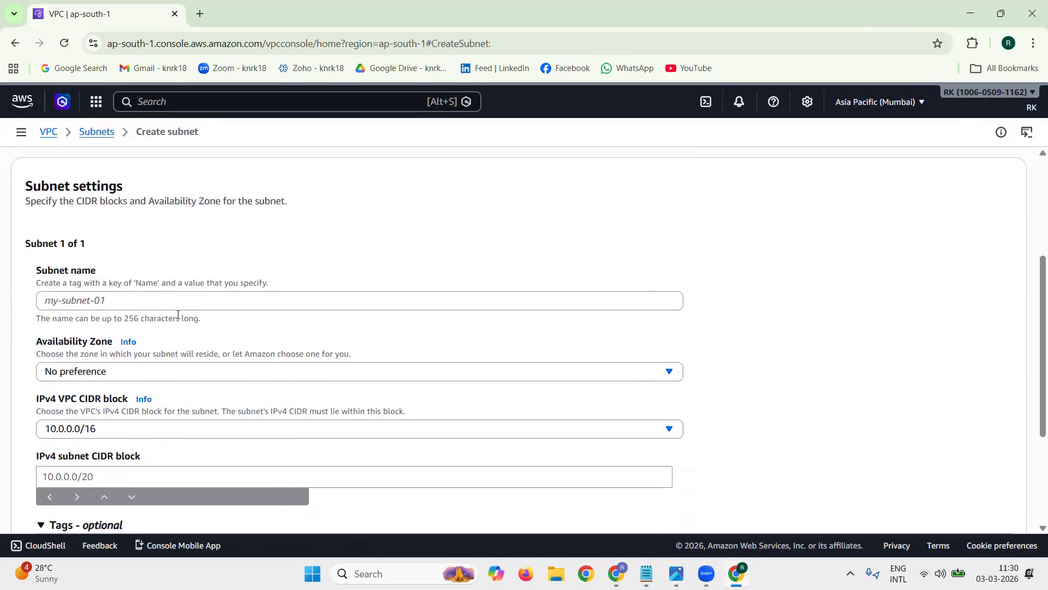
# Step: Switch to the tech1.txt notes in Notepad and copy the name vpc01_public_subnet1 from step 5
pyautogui.click(158, 301)
pyautogui.click(646, 574)
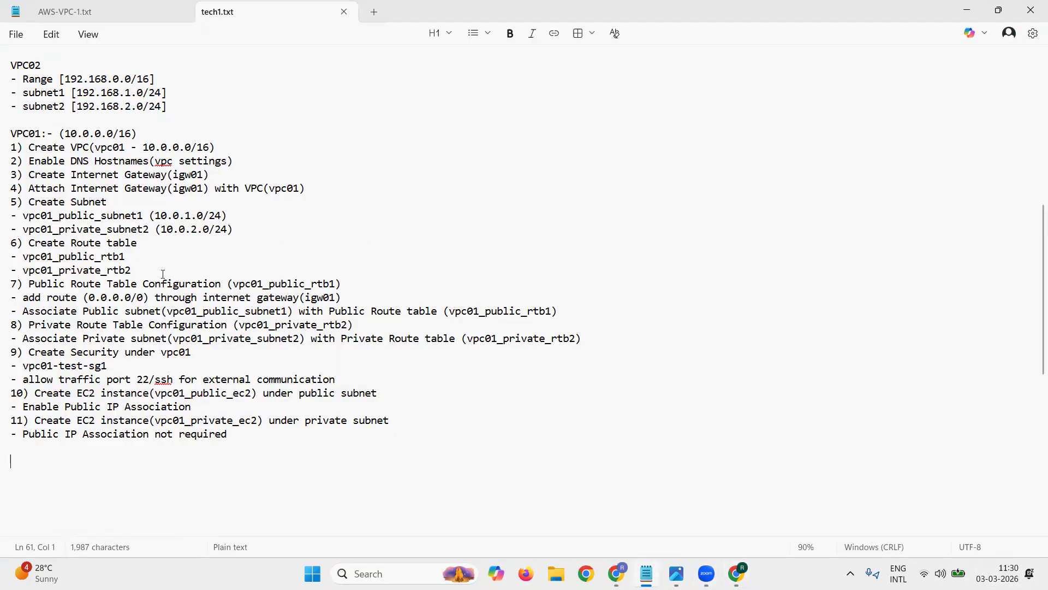
pyautogui.moveTo(24, 256); pyautogui.dragTo(118, 257)
pyautogui.moveTo(25, 216); pyautogui.dragTo(141, 209)
pyautogui.hotkey('ctrl', 'c')
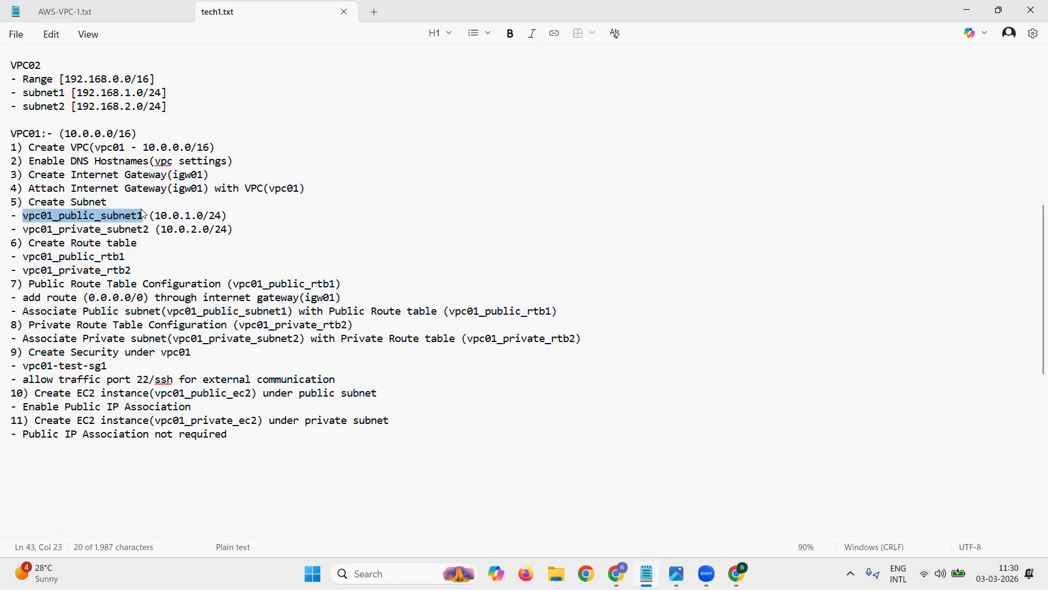
# Step: Return to the AWS console in Chrome, name the subnet vpc01_public_subnet1 and set its Availability Zone to aps1-az1 (ap-south-1a)
pyautogui.click(962, 14)
pyautogui.click(68, 300)
pyautogui.hotkey('ctrl', 'v')
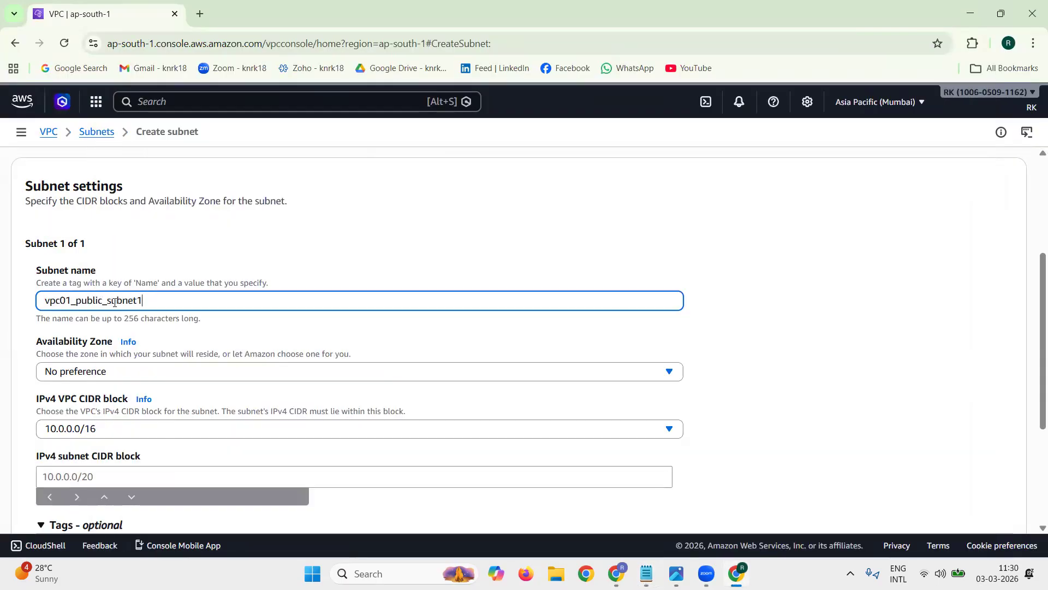
pyautogui.click(157, 373)
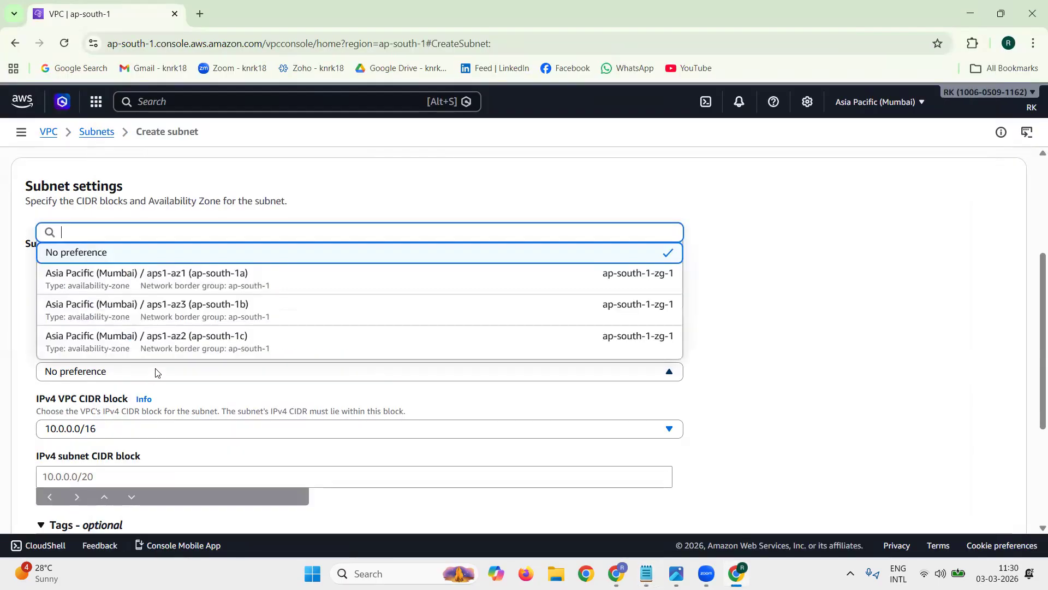
pyautogui.click(256, 281)
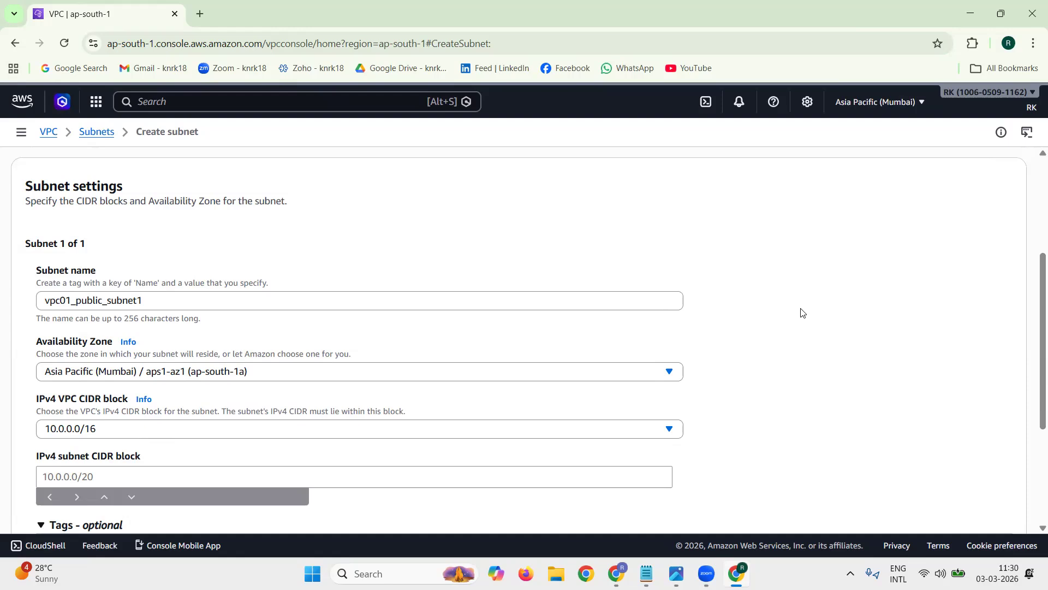
# Step: Set the IPv4 subnet CIDR block of vpc01_public_subnet1 to 10.0.1.0/24
pyautogui.scroll(-3, 801, 313)
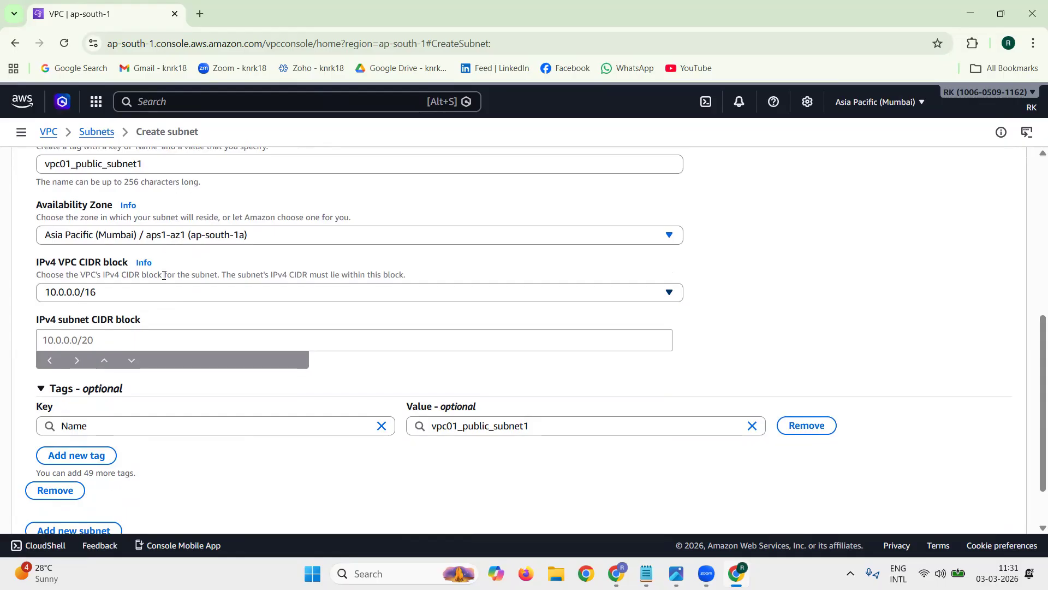
pyautogui.tripleClick(92, 262)
pyautogui.click(126, 334)
pyautogui.write('10.0.1.0/24')
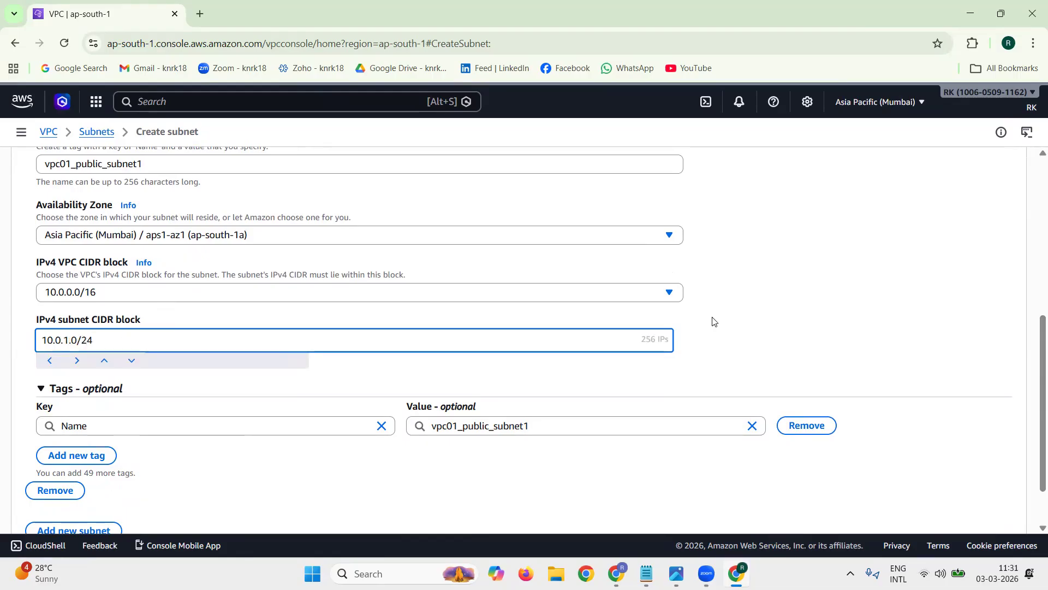
pyautogui.click(715, 336)
# Step: Add a second subnet entry to the subnet creation form
pyautogui.scroll(-1, 823, 325)
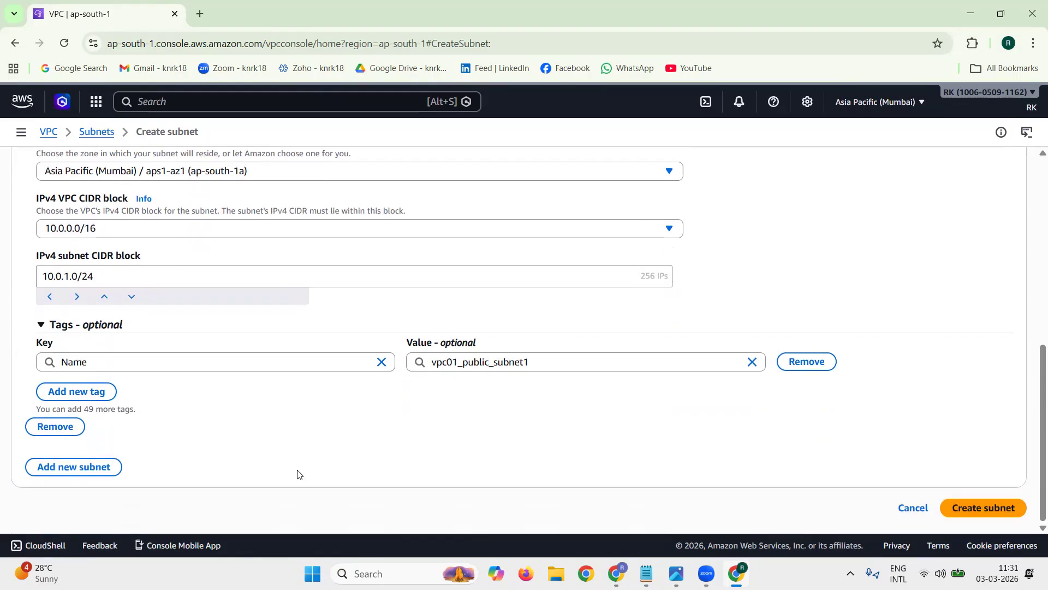
pyautogui.tripleClick(75, 475)
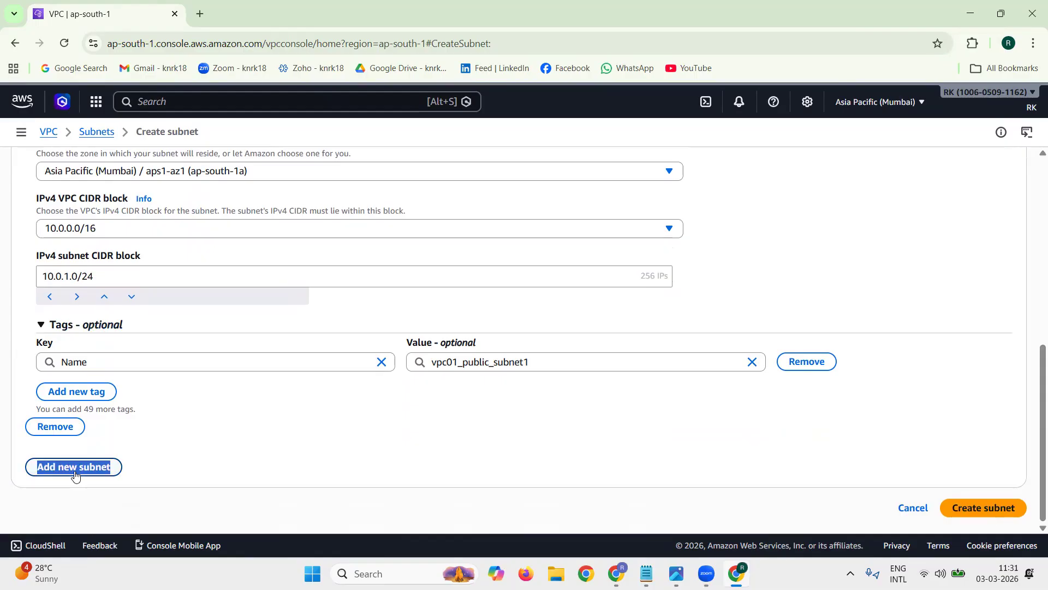
pyautogui.click(75, 475)
pyautogui.scroll(-5, 251, 430)
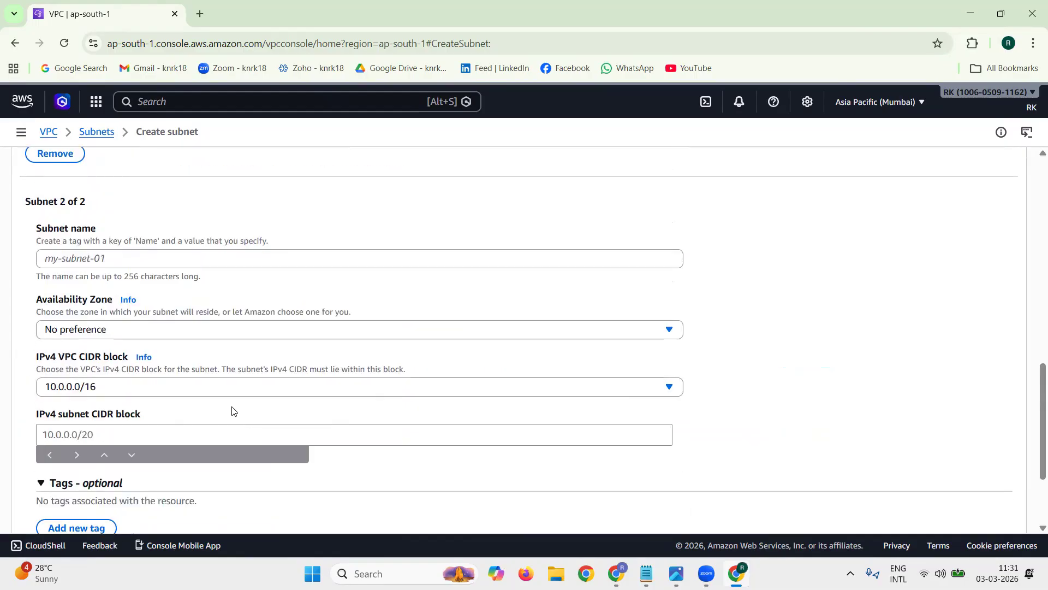
# Step: Copy vpc01_private_subnet2 from step 5 of the tech1.txt notes in Notepad and enter it in Chrome as the second subnet's name
pyautogui.click(647, 562)
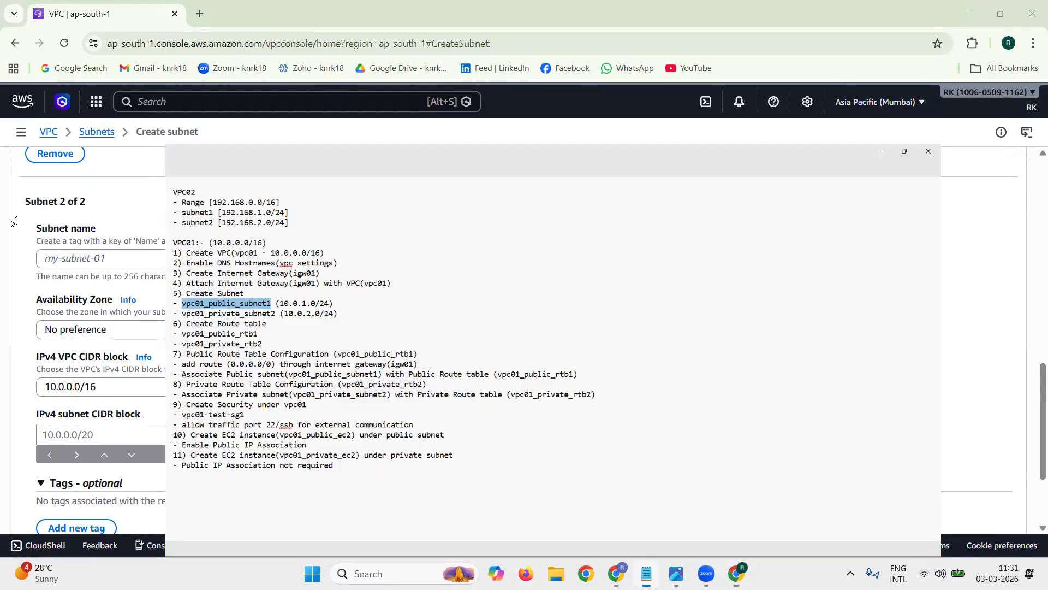
pyautogui.moveTo(26, 232); pyautogui.dragTo(148, 233)
pyautogui.hotkey('ctrl', 'c')
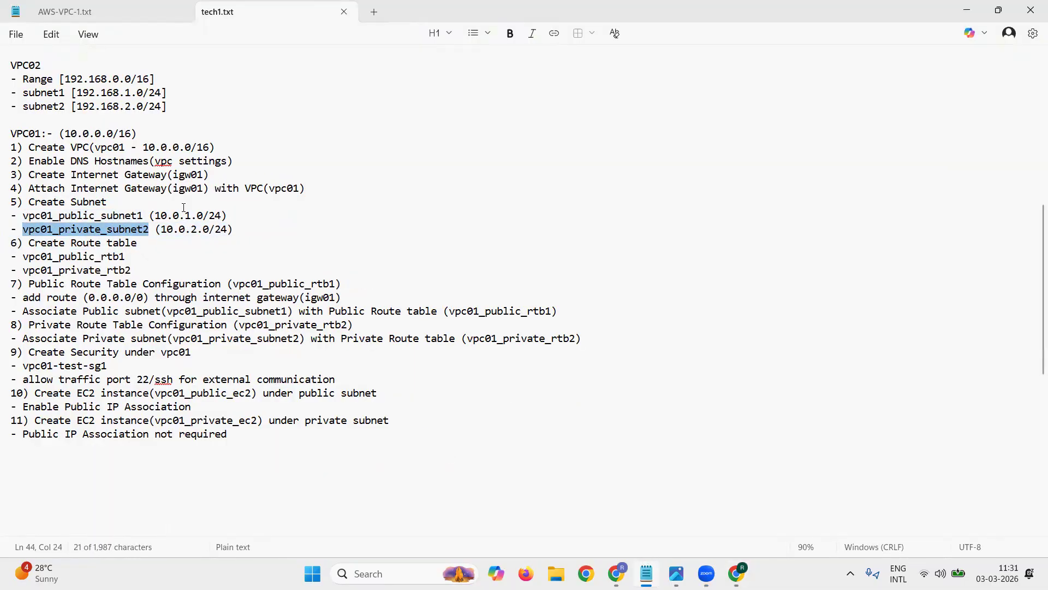
pyautogui.click(967, 10)
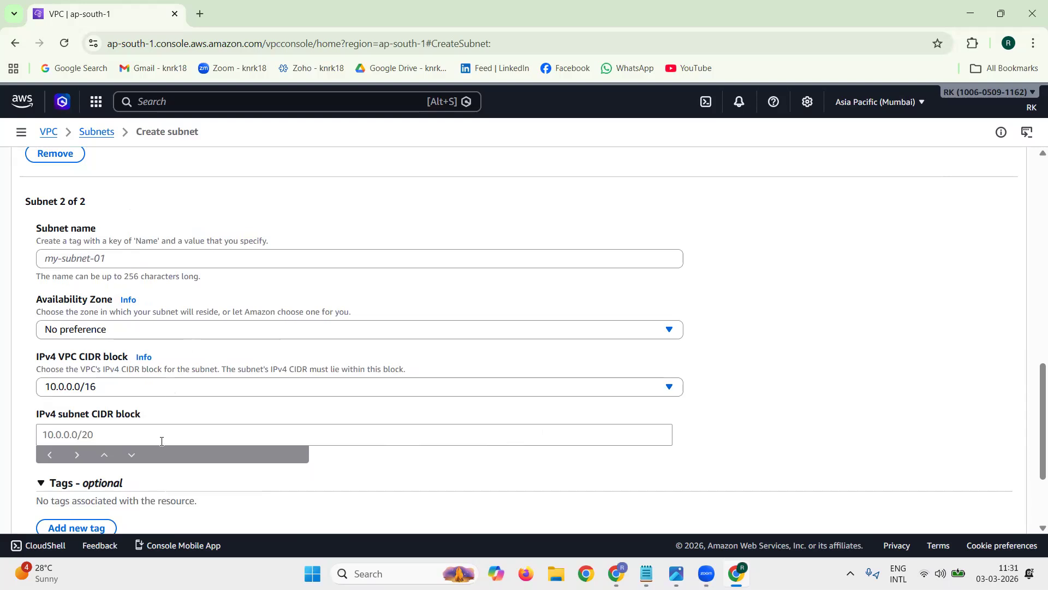
pyautogui.click(123, 259)
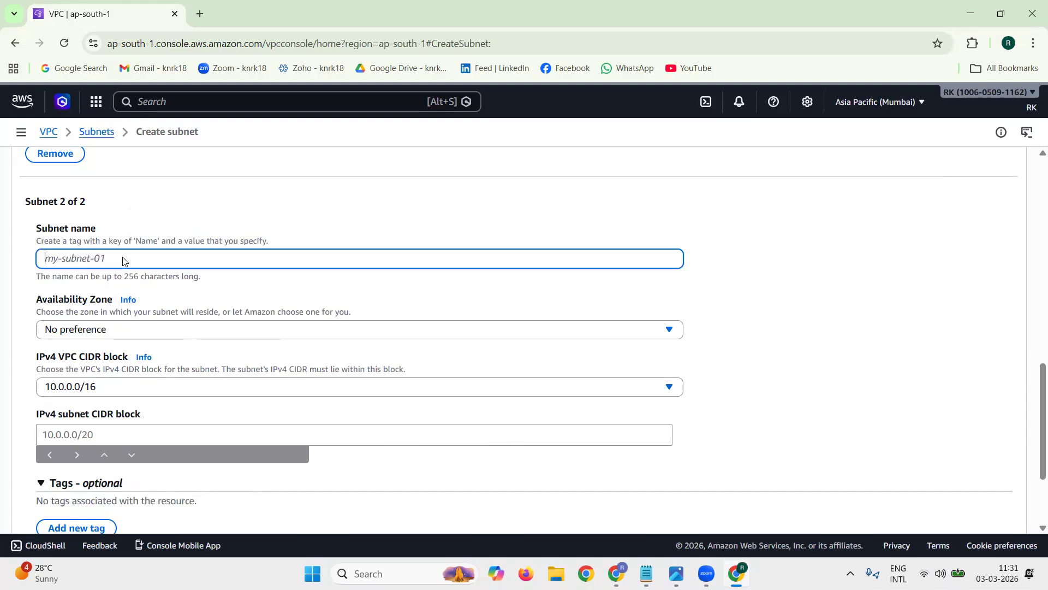
pyautogui.hotkey('ctrl', 'v')
# Step: Set the second subnet's Availability Zone to aps1-az3 (ap-south-1b) and its IPv4 subnet CIDR block to 10.0.2.0/24
pyautogui.click(158, 331)
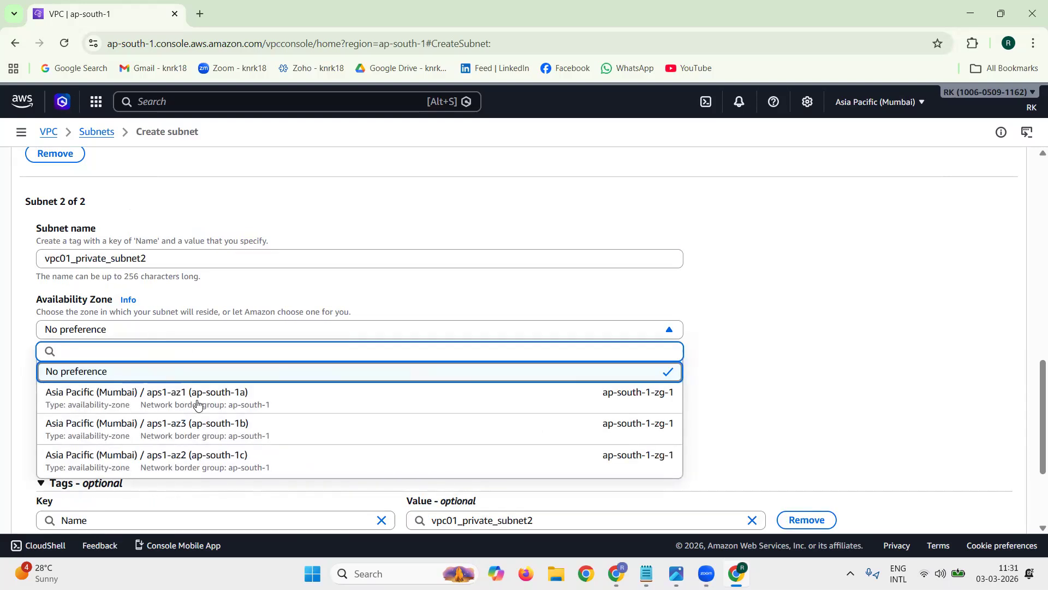
pyautogui.click(202, 424)
pyautogui.click(177, 435)
pyautogui.write('10.0.2.0/24')
# Step: Create both subnets and remove the two subnet ID filters from the subnet list
pyautogui.click(816, 403)
pyautogui.scroll(-3, 823, 398)
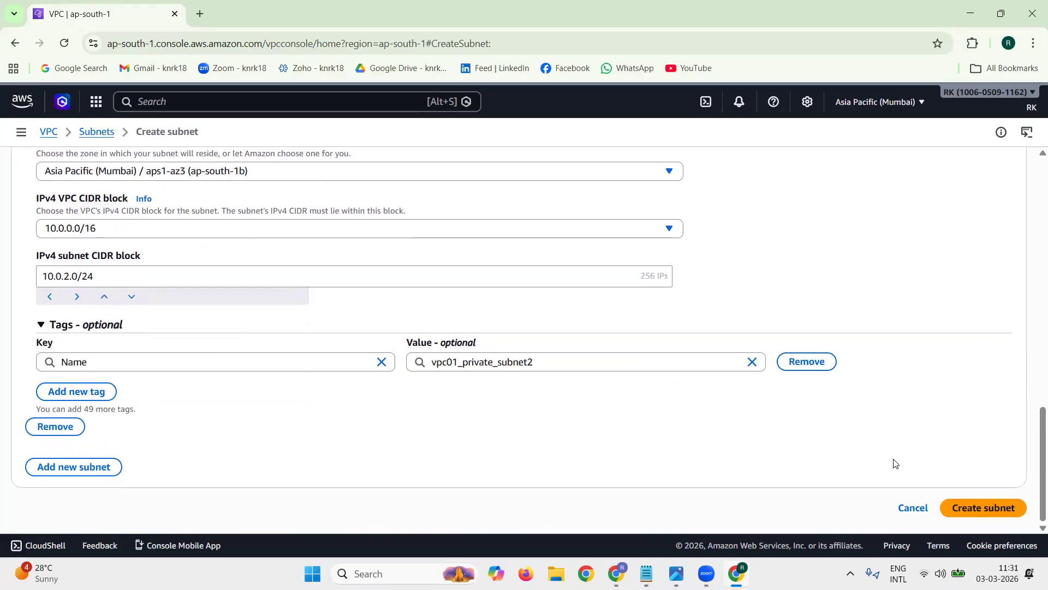
pyautogui.click(968, 517)
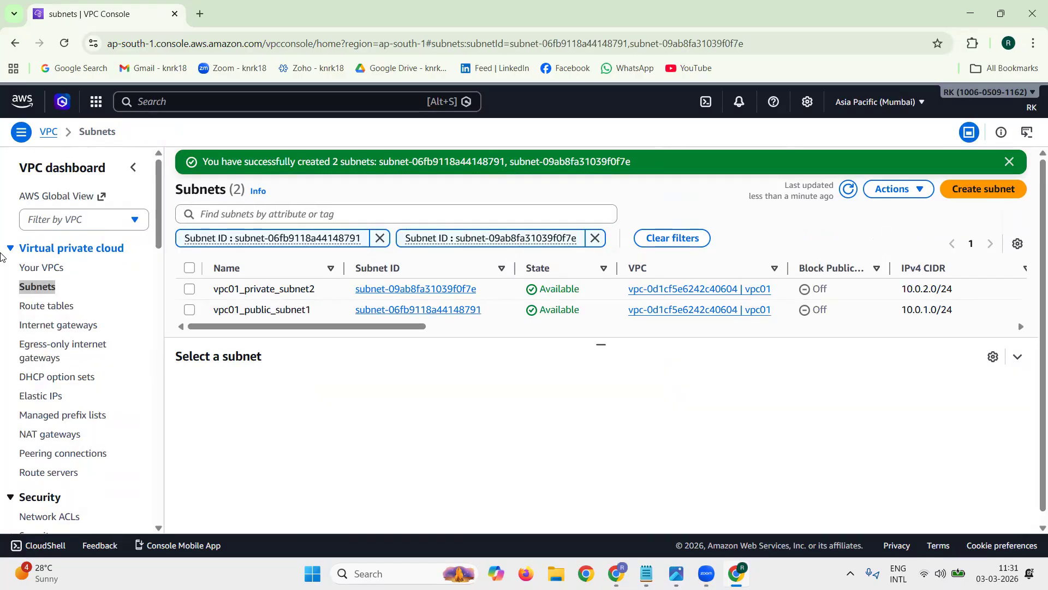
pyautogui.click(1012, 162)
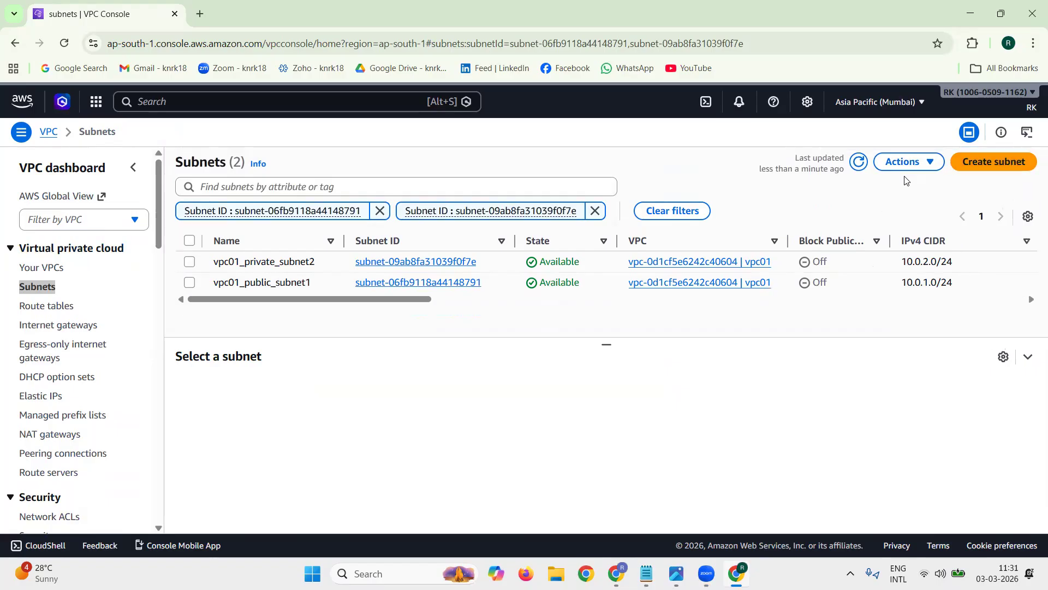
pyautogui.click(595, 211)
pyautogui.click(379, 211)
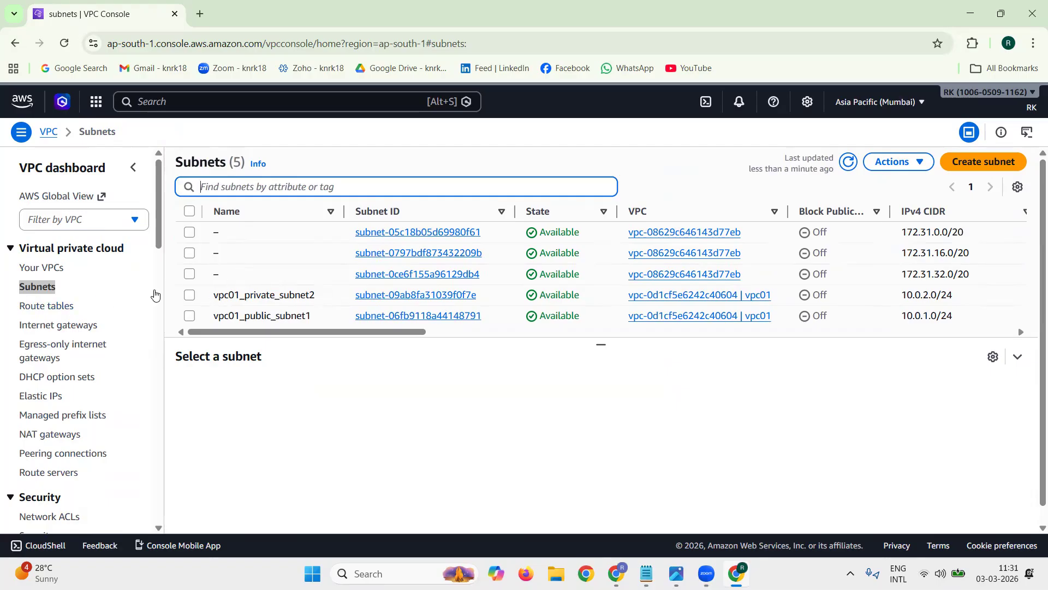
# Step: Go to the VPC route tables and open the form for creating a new route table
pyautogui.scroll(-6, 155, 295)
pyautogui.scroll(6, 158, 186)
pyautogui.tripleClick(118, 309)
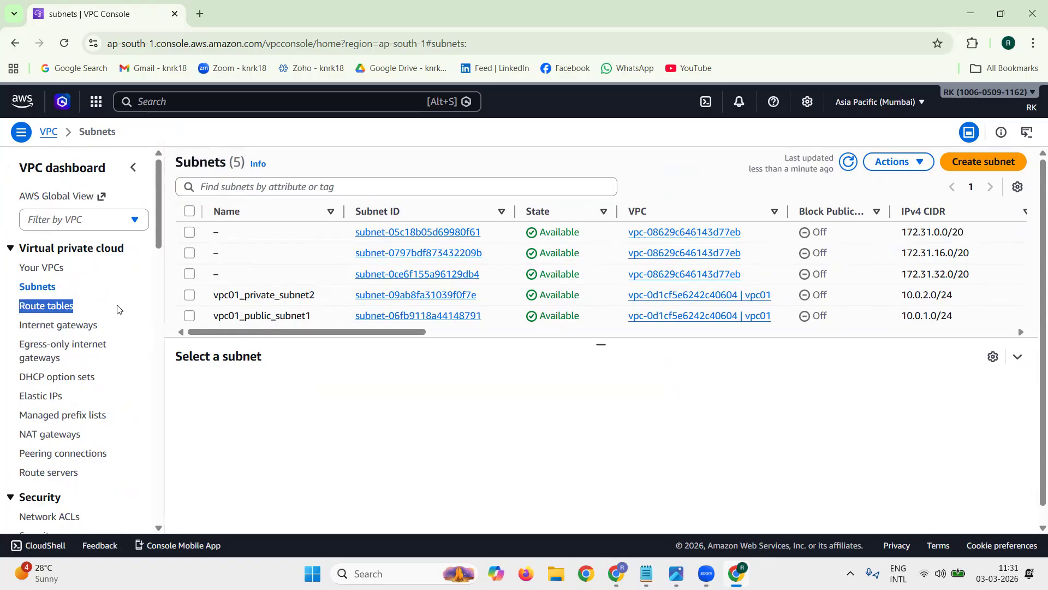
pyautogui.click(47, 307)
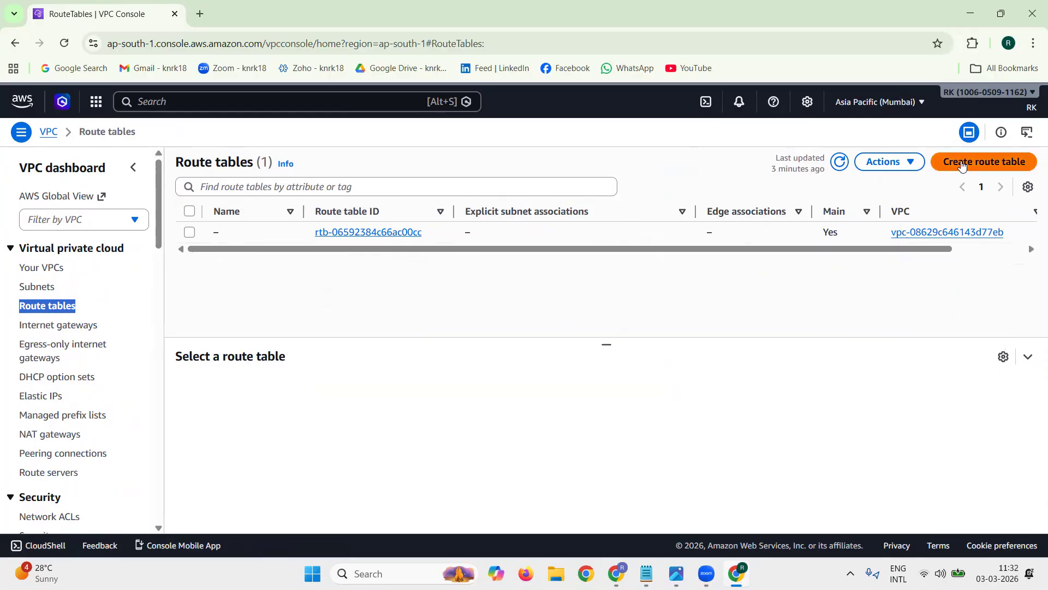
pyautogui.click(1032, 166)
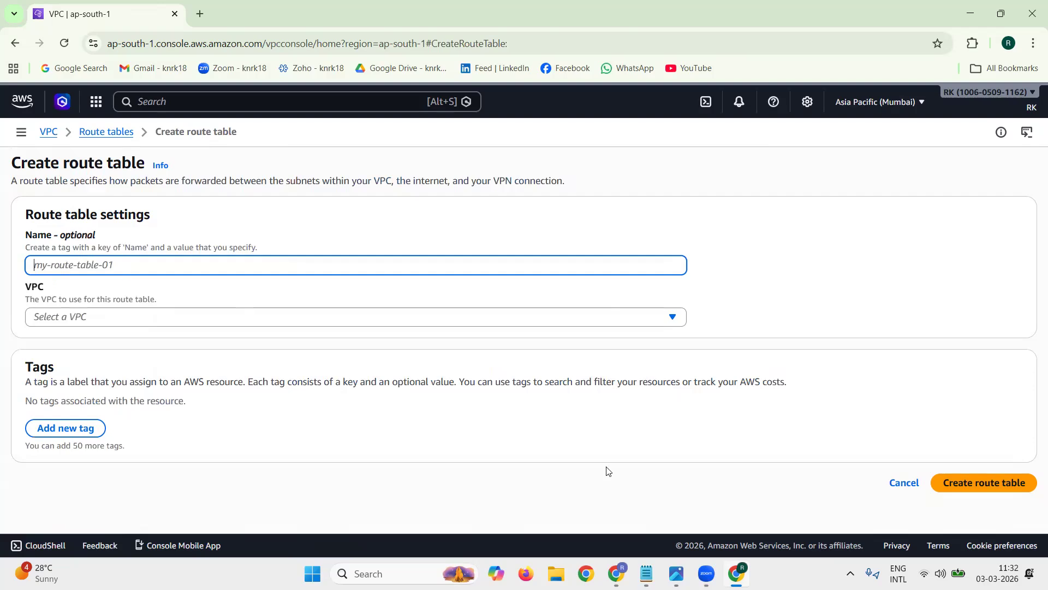
# Step: Copy vpc01_public_rtb1 from step 6 of the notes in Notepad and enter it in Chrome as the route table's name
pyautogui.click(647, 573)
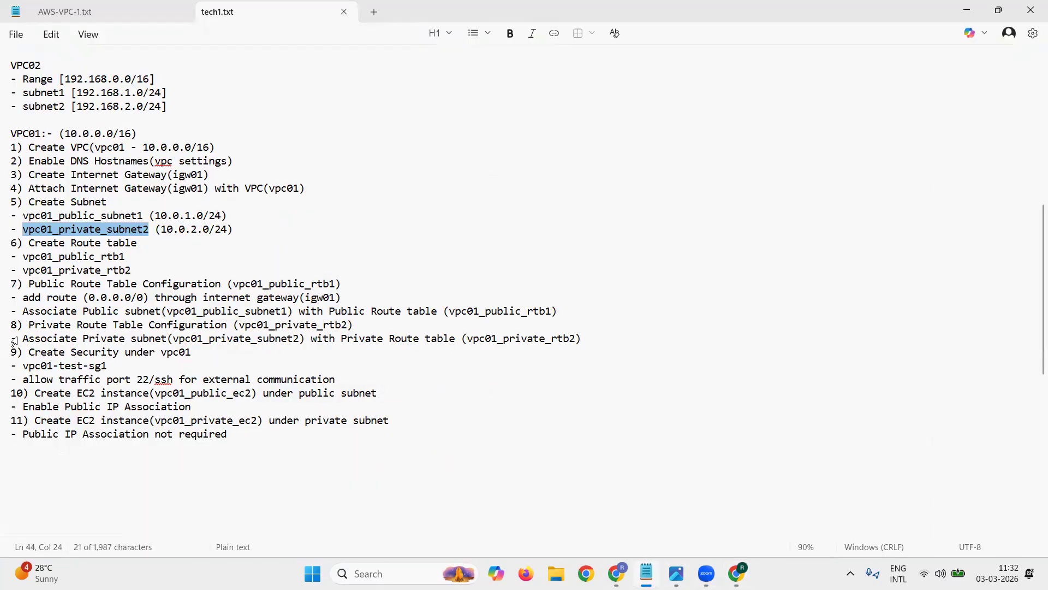
pyautogui.moveTo(23, 256); pyautogui.dragTo(127, 258)
pyautogui.hotkey('ctrl', 'c')
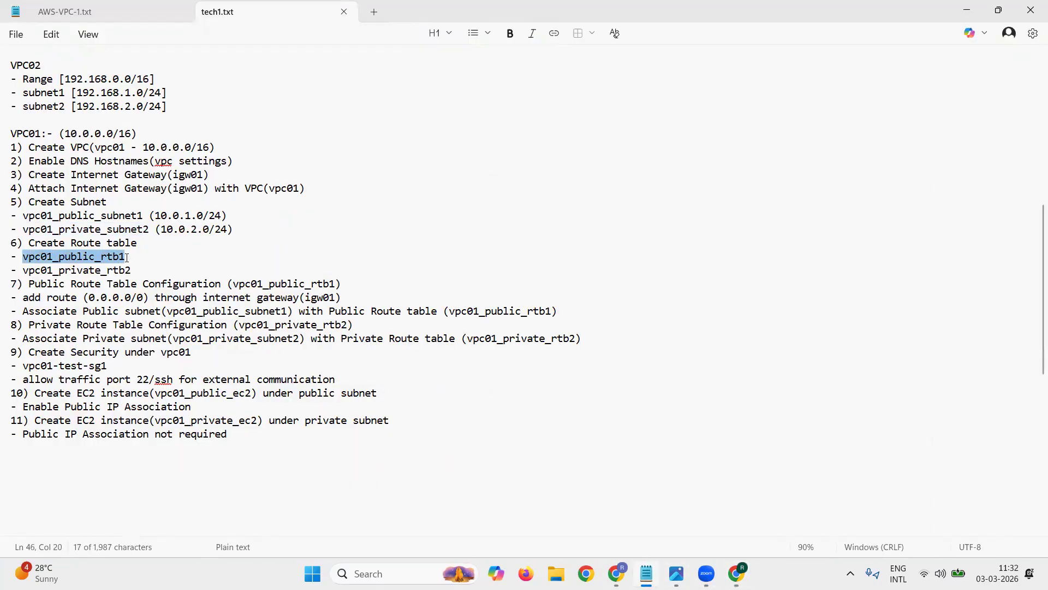
pyautogui.click(964, 12)
pyautogui.hotkey('ctrl', 'v')
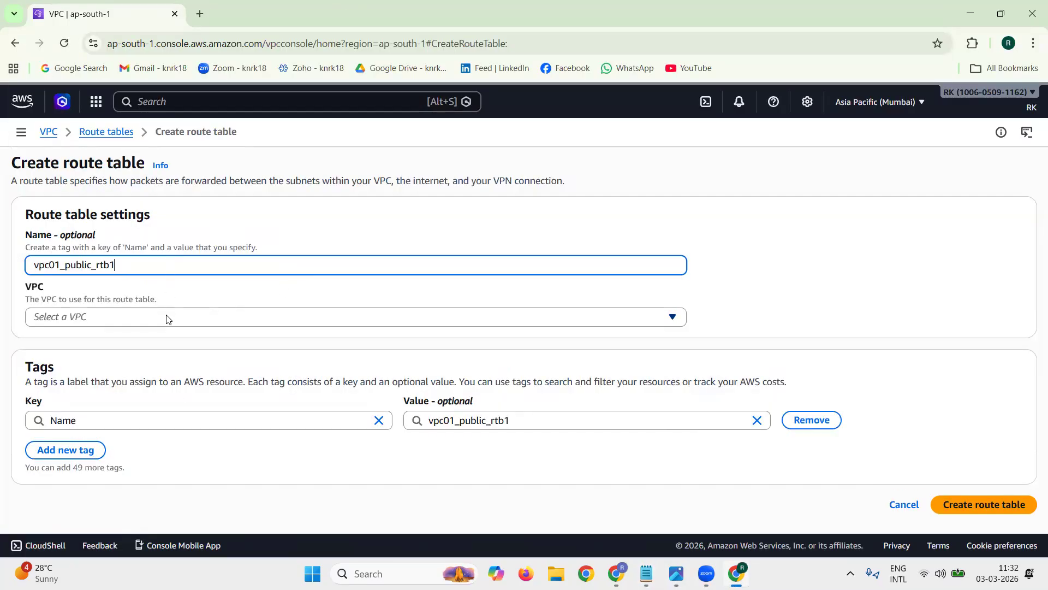
# Step: Assign the route table vpc01_public_rtb1 to vpc01 and create it
pyautogui.click(169, 318)
pyautogui.click(161, 376)
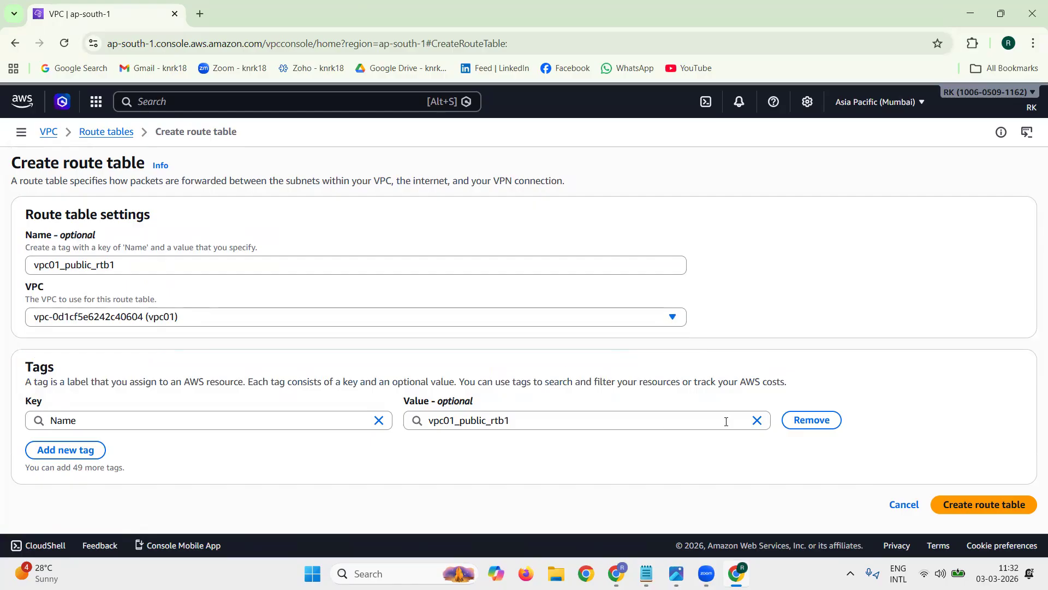
pyautogui.click(995, 502)
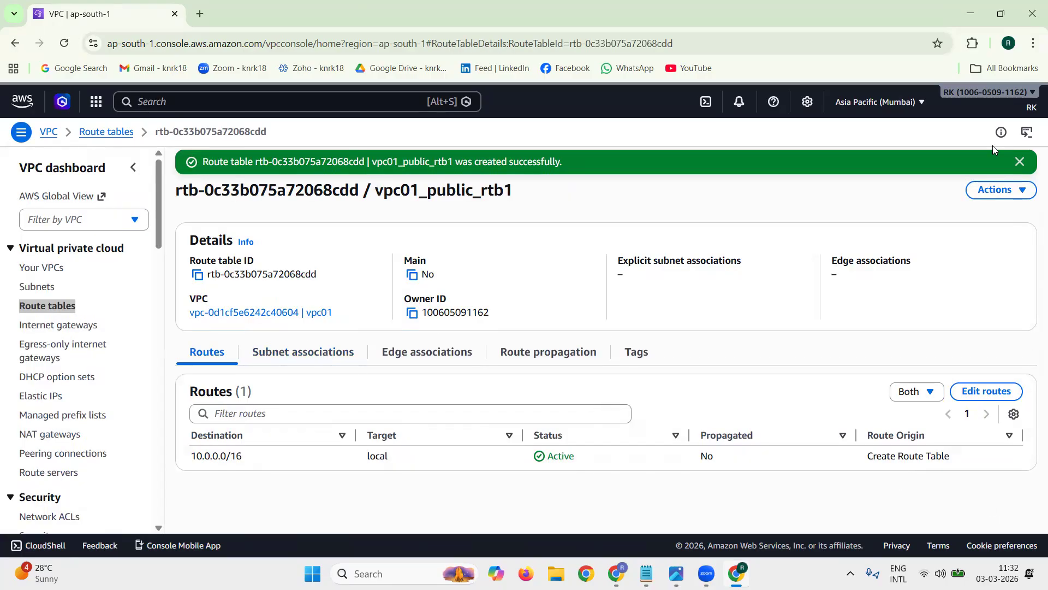
# Step: Return to the list of route tables and widen its Name column to show the full names
pyautogui.click(1019, 161)
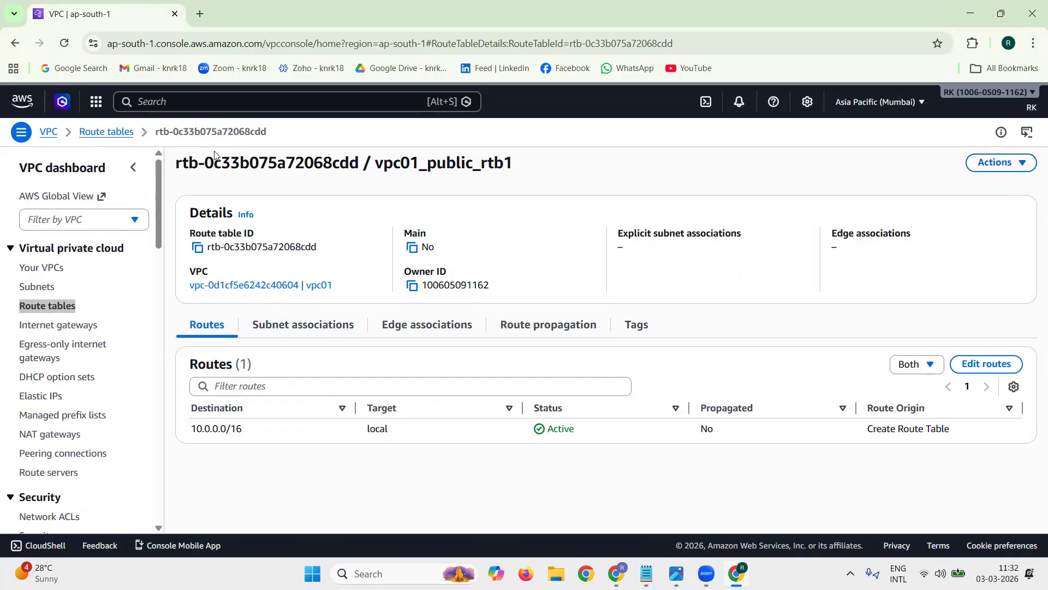
pyautogui.click(70, 302)
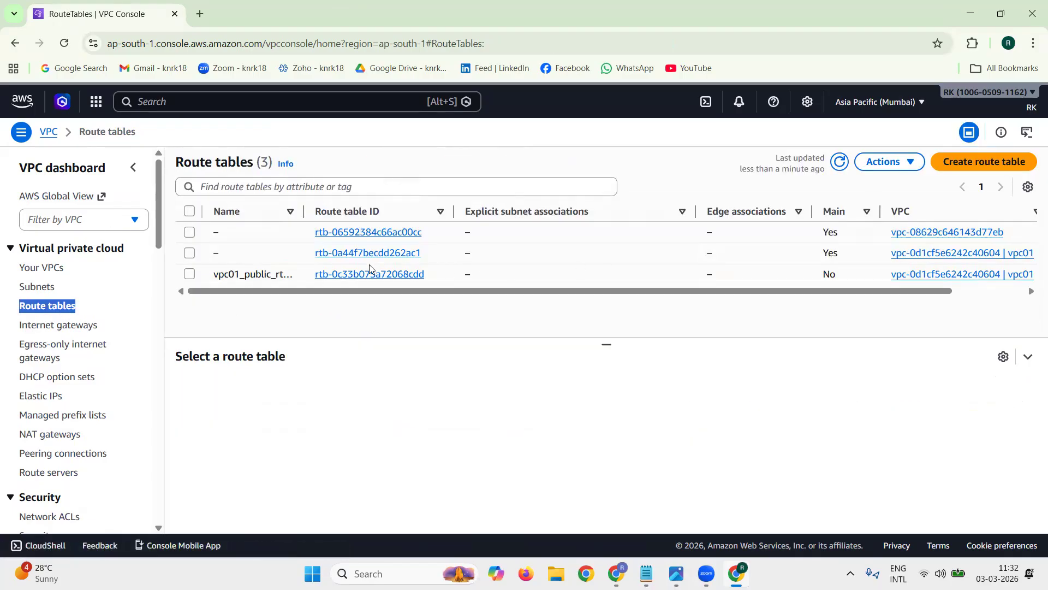
pyautogui.moveTo(305, 214); pyautogui.dragTo(321, 214)
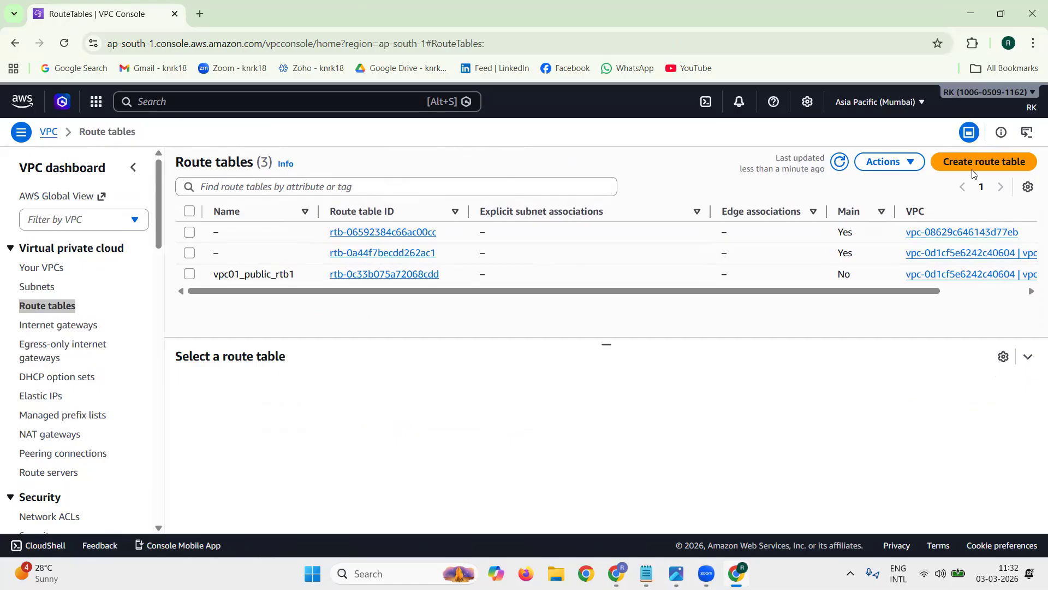
# Step: Start another route table and name it vpc01_private_rtb2, copying the name from step 6 of the notes in Notepad
pyautogui.click(973, 166)
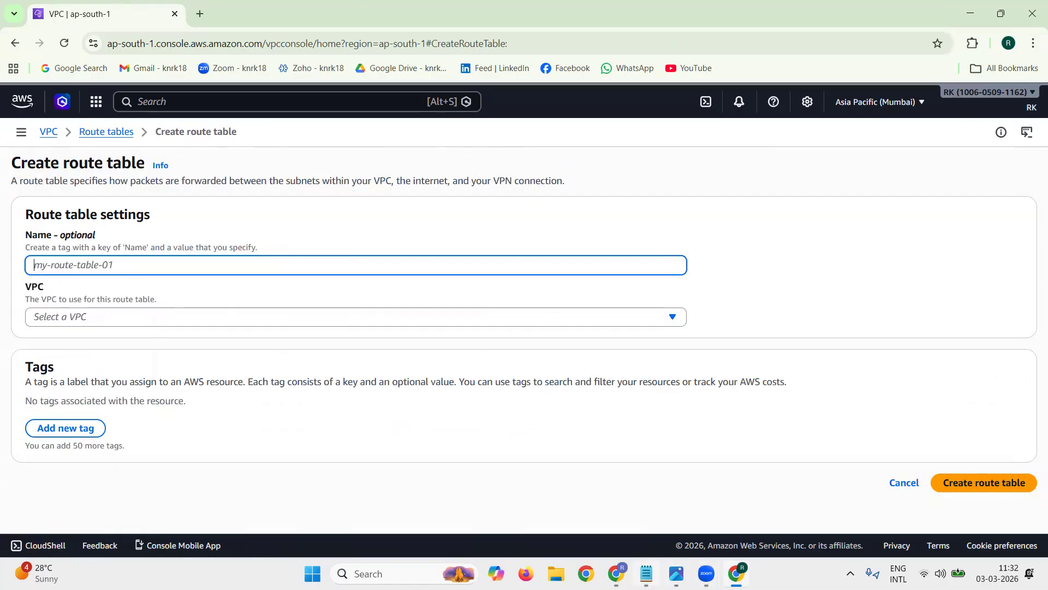
pyautogui.click(646, 573)
pyautogui.moveTo(22, 270); pyautogui.dragTo(132, 270)
pyautogui.hotkey('ctrl', 'c')
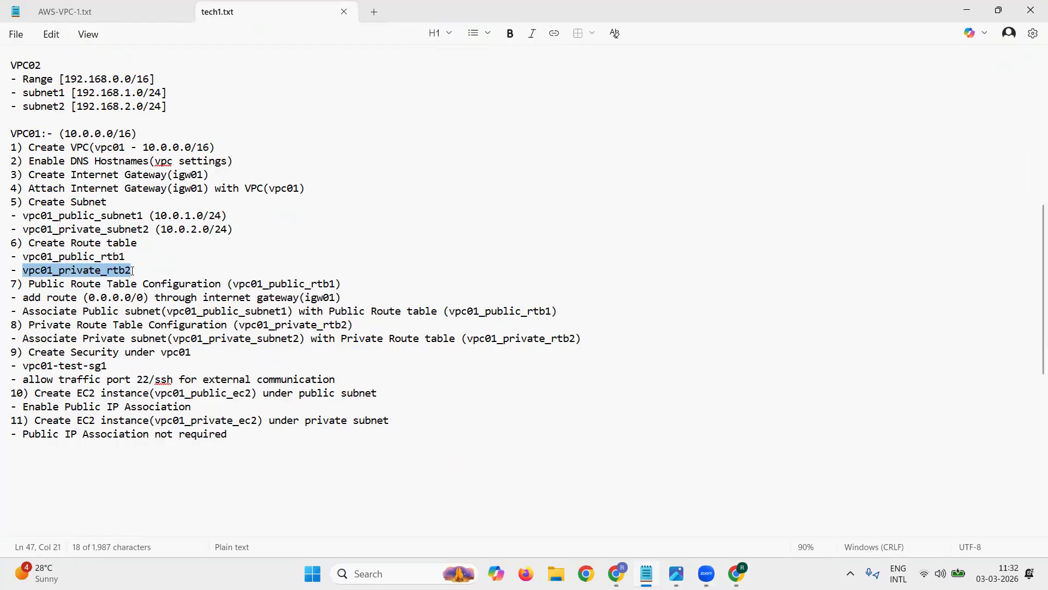
pyautogui.click(967, 10)
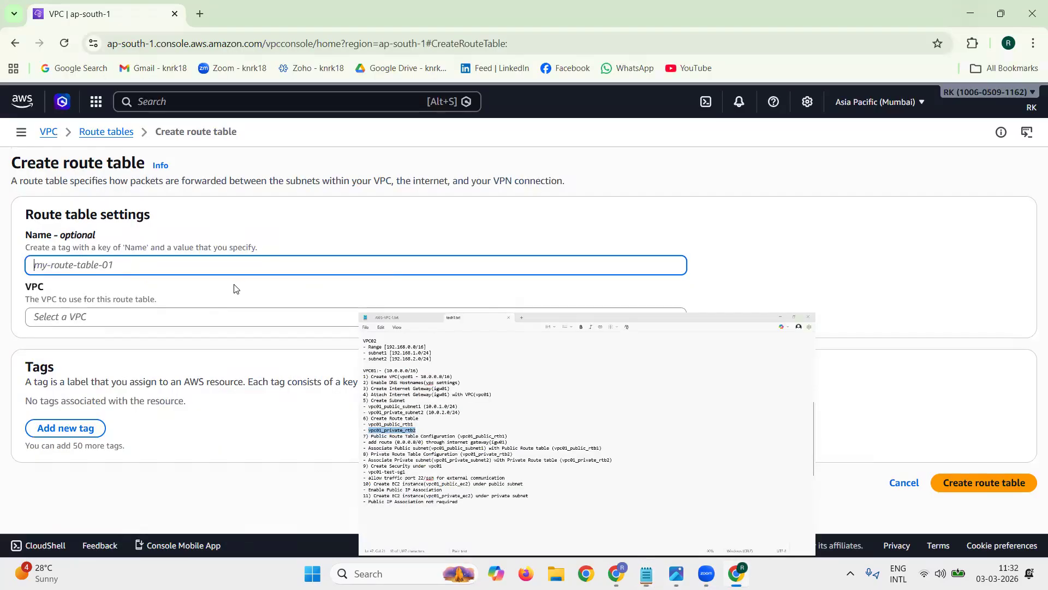
pyautogui.hotkey('ctrl', 'v')
# Step: Assign the route table vpc01_private_rtb2 to vpc01, create it and dismiss the notification
pyautogui.click(208, 318)
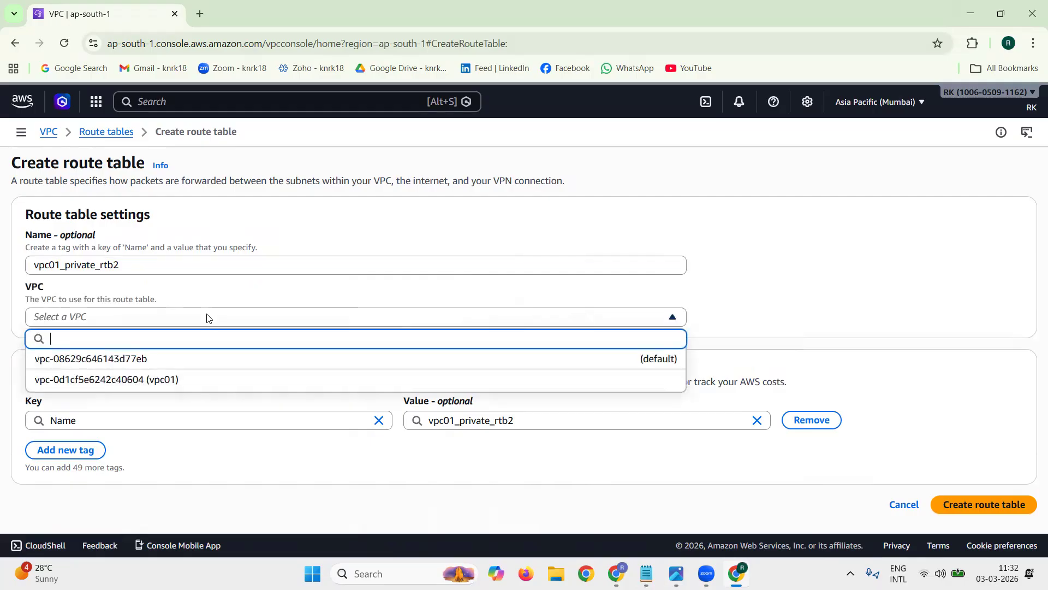
pyautogui.click(188, 376)
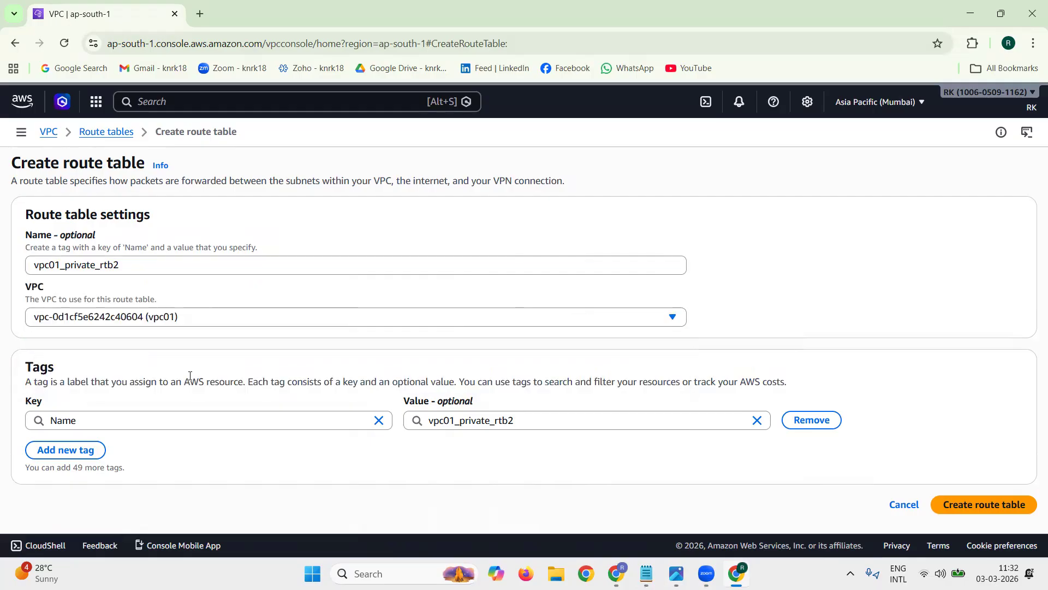
pyautogui.click(987, 503)
pyautogui.click(1019, 163)
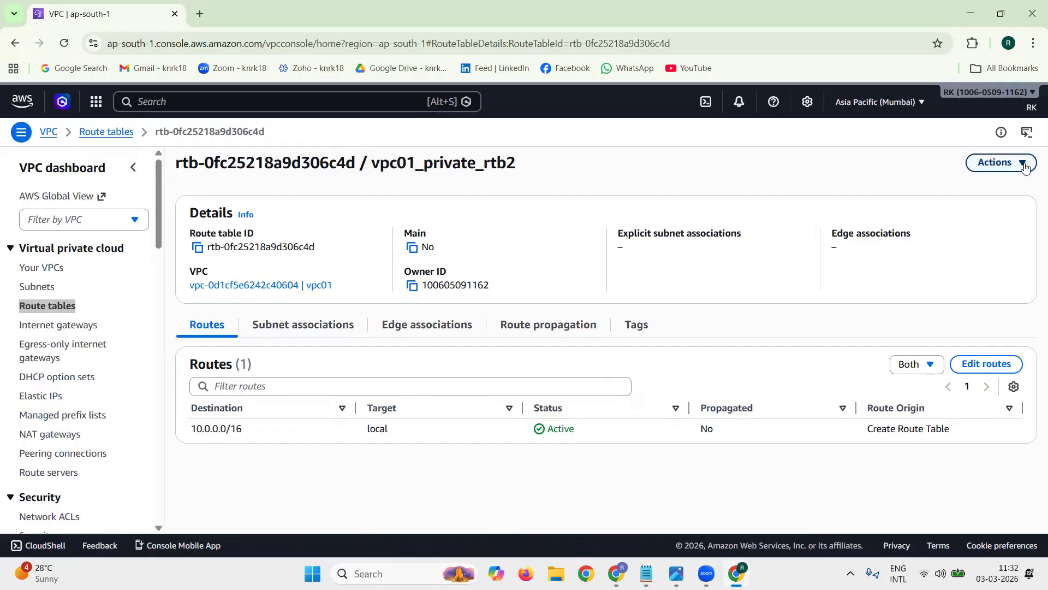
# Step: Open the routes of vpc01_public_rtb1 for editing and add a route with destination 0.0.0.0/0
pyautogui.click(57, 307)
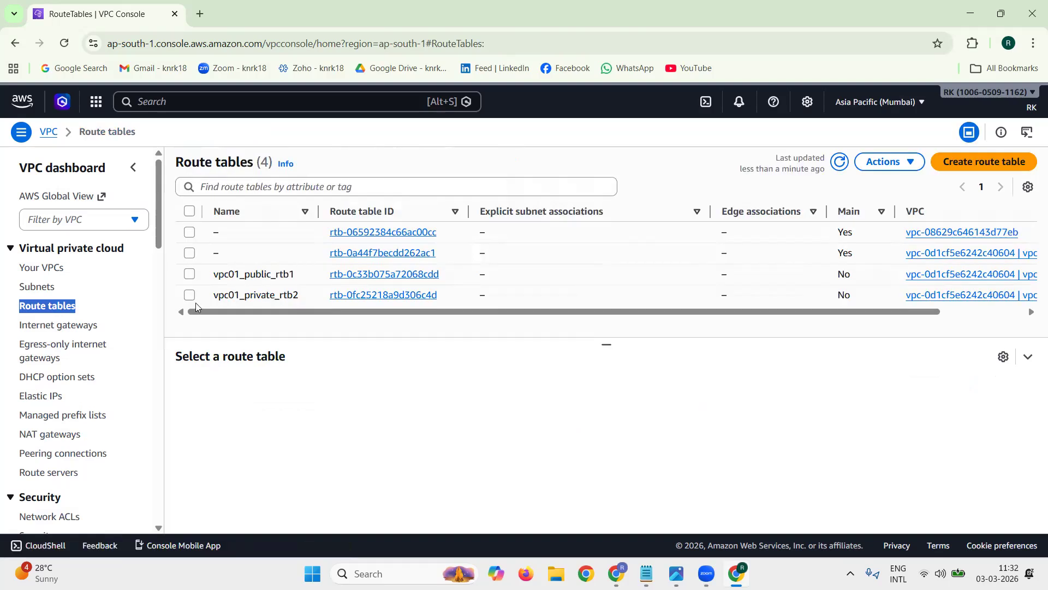
pyautogui.click(189, 274)
pyautogui.click(382, 274)
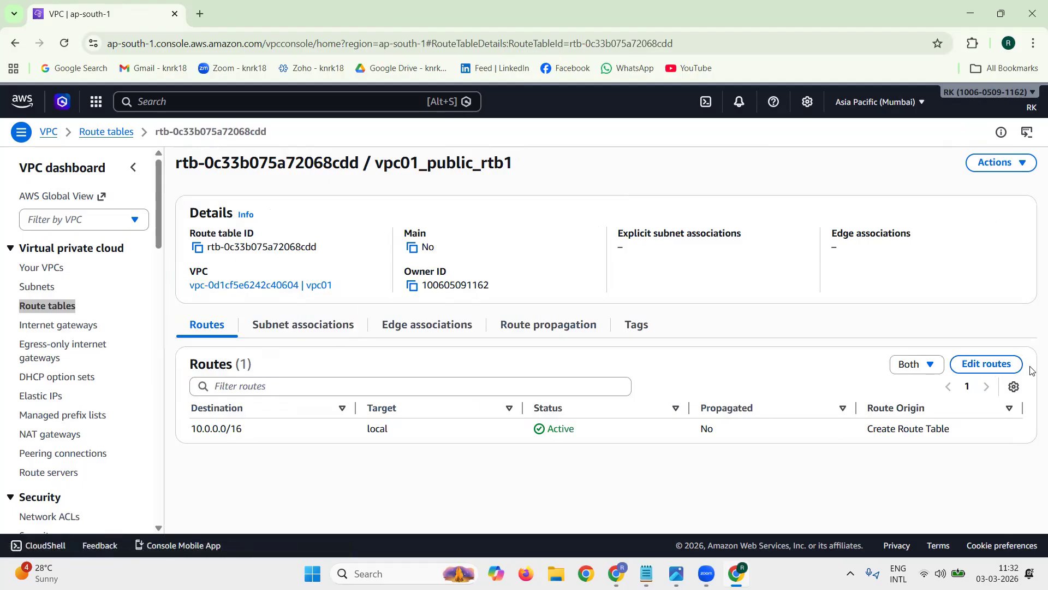
pyautogui.click(999, 366)
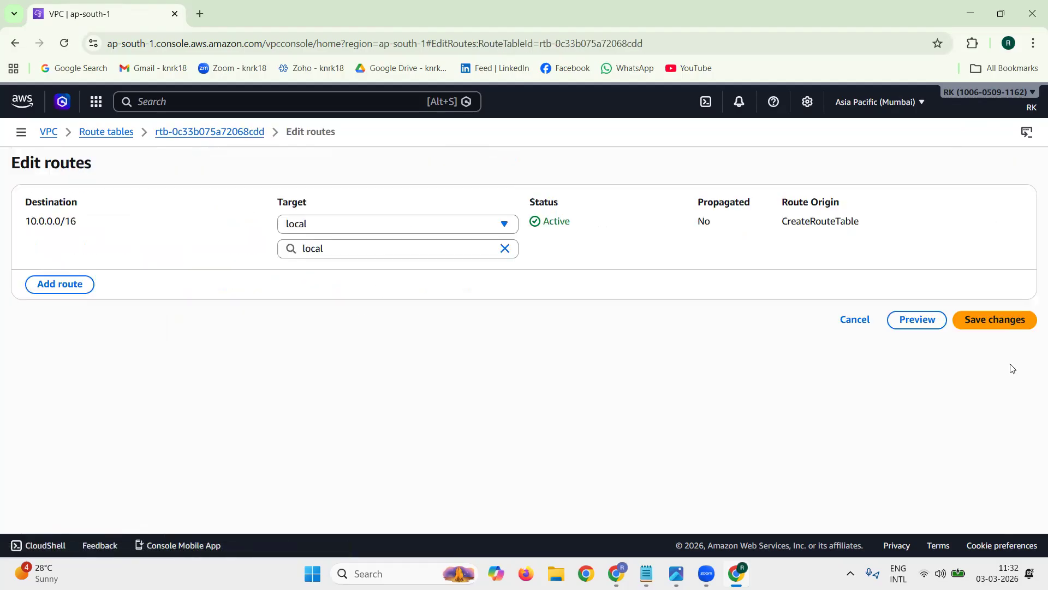
pyautogui.click(49, 284)
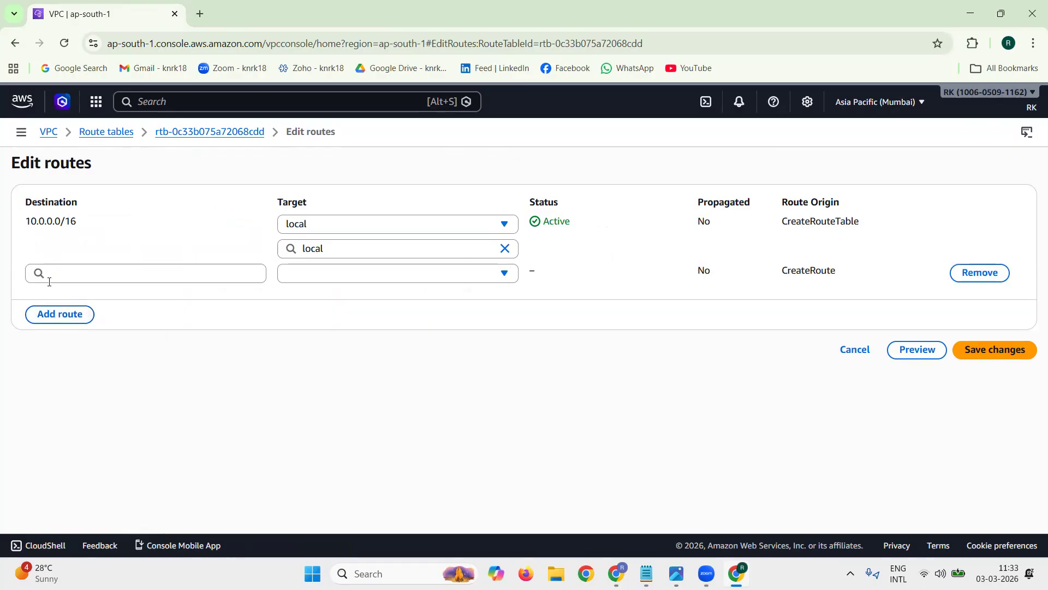
pyautogui.click(92, 271)
pyautogui.click(91, 296)
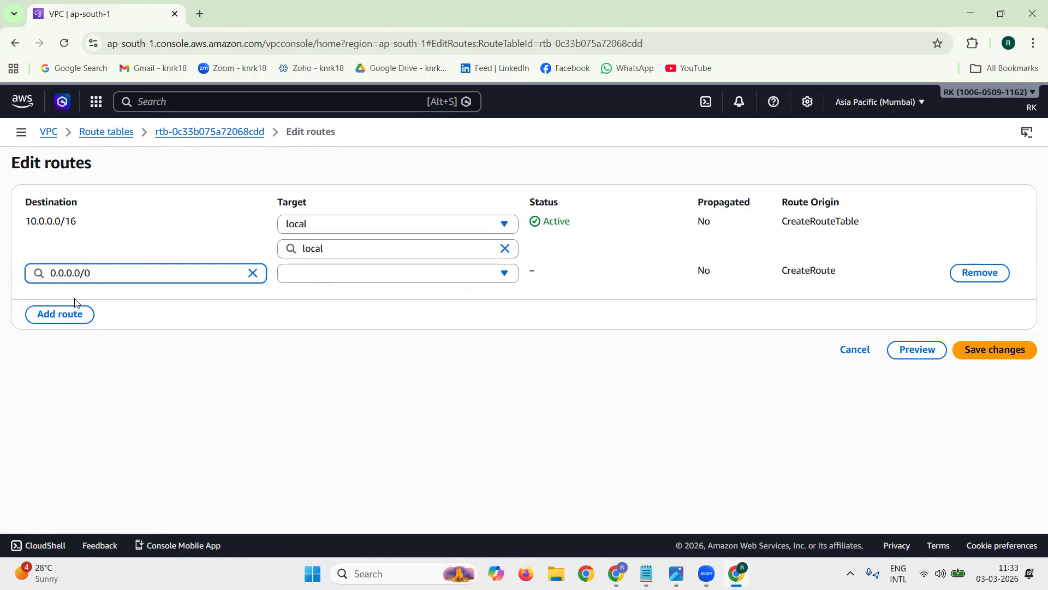
# Step: Target the 0.0.0.0/0 route at the internet gateway igw01, save the routes and dismiss the notification
pyautogui.click(381, 273)
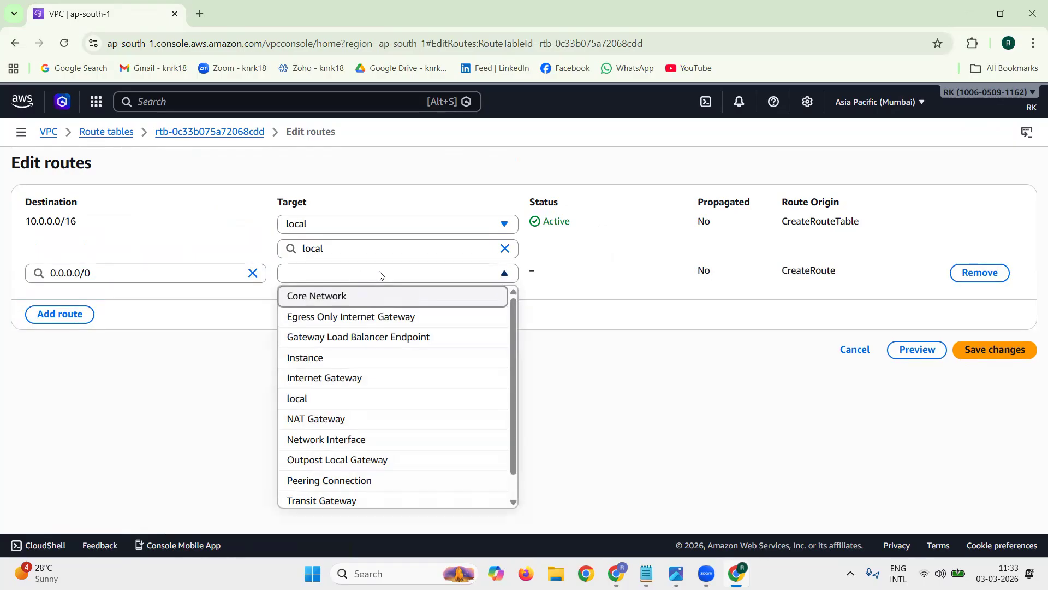
pyautogui.click(382, 376)
pyautogui.click(377, 301)
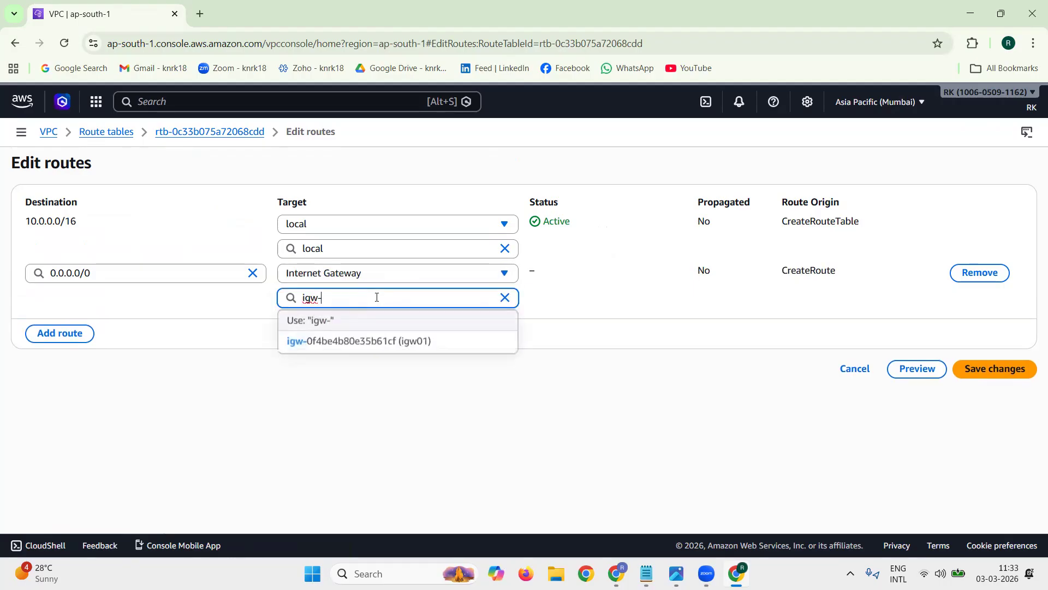
pyautogui.click(381, 341)
pyautogui.click(1008, 381)
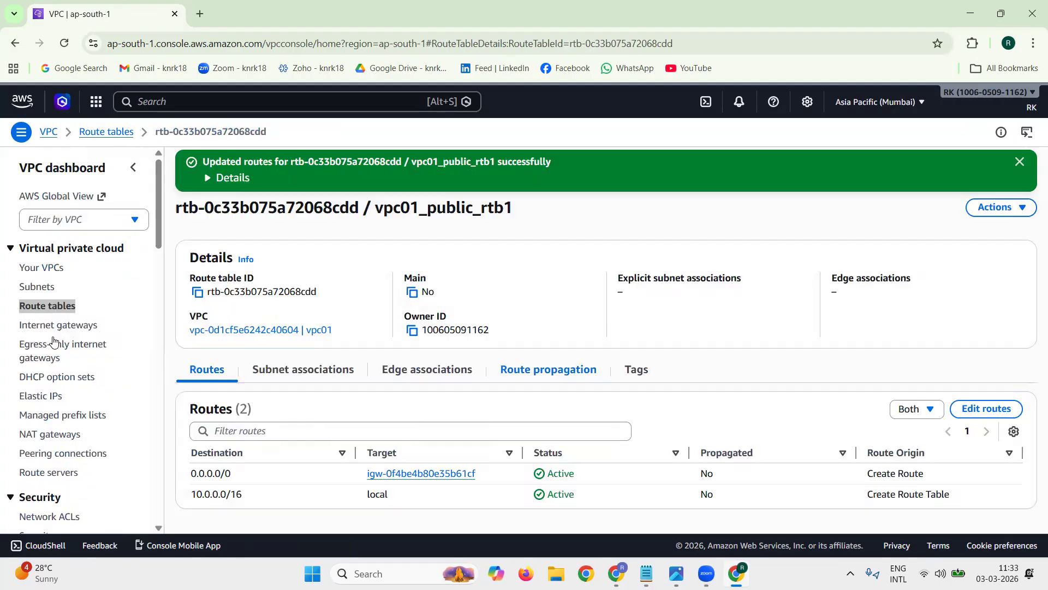
pyautogui.click(1019, 161)
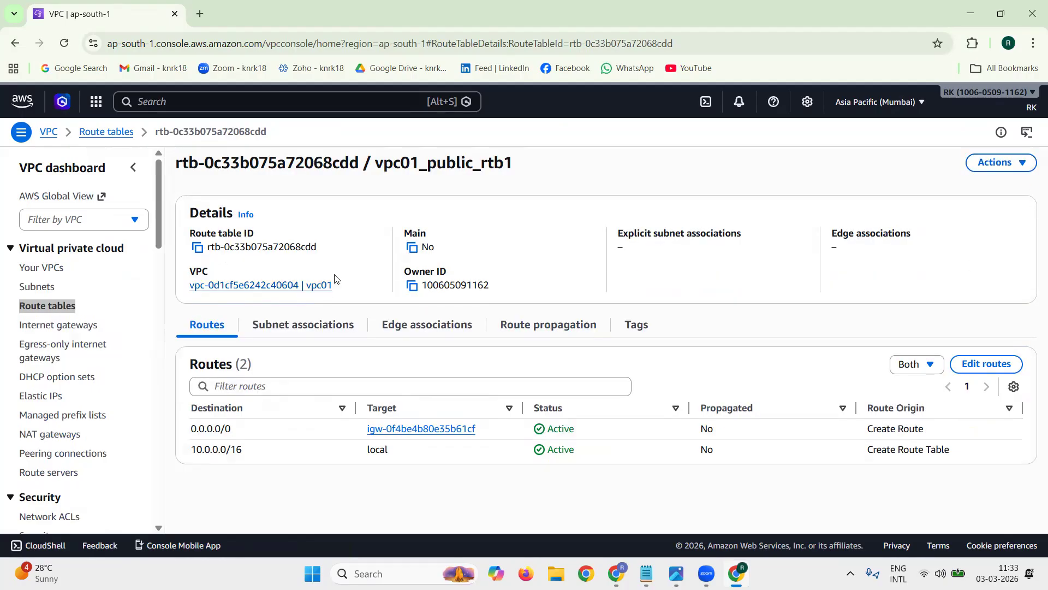
# Step: Associate the subnet vpc01_public_subnet1 with the route table vpc01_public_rtb1, save and dismiss the notification
pyautogui.click(295, 323)
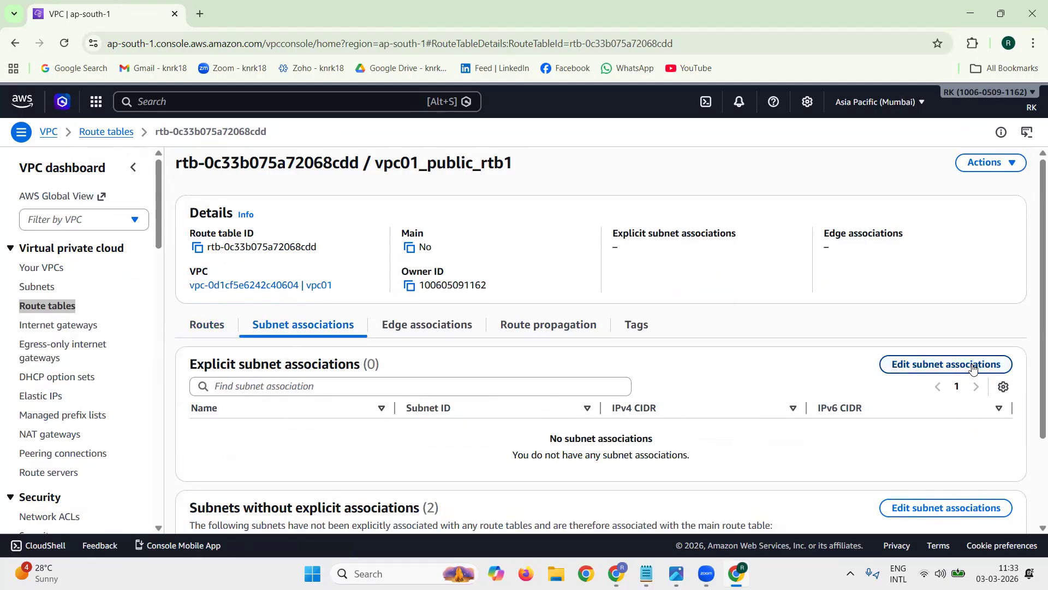
pyautogui.click(991, 365)
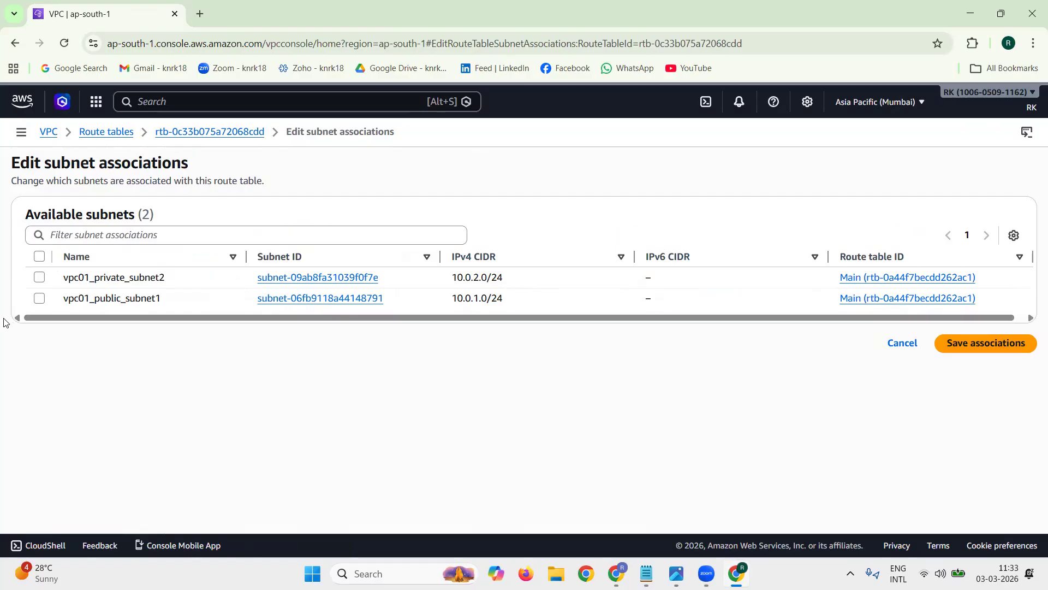
pyautogui.click(38, 299)
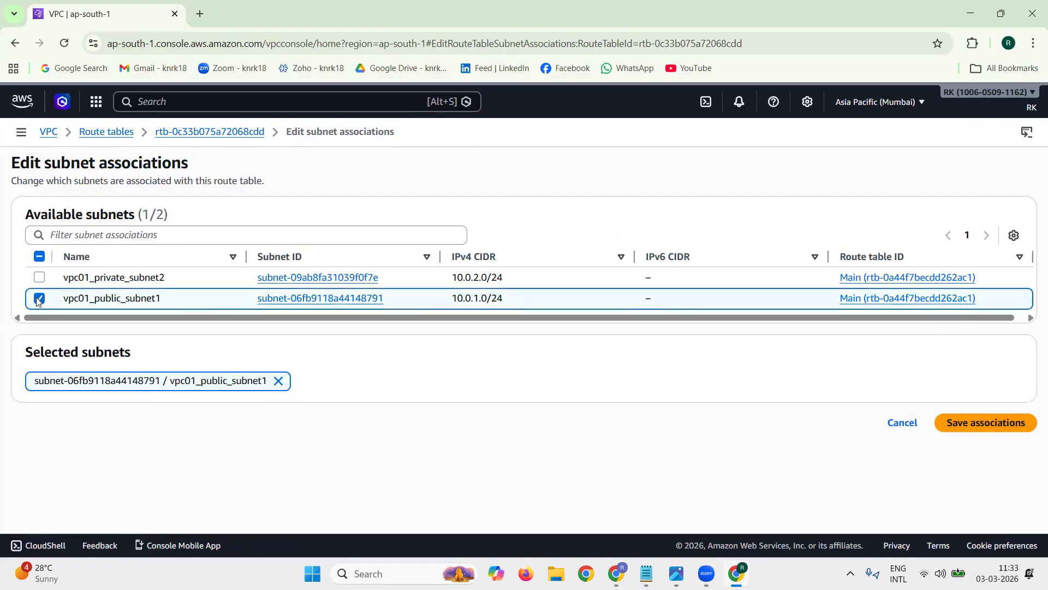
pyautogui.click(985, 425)
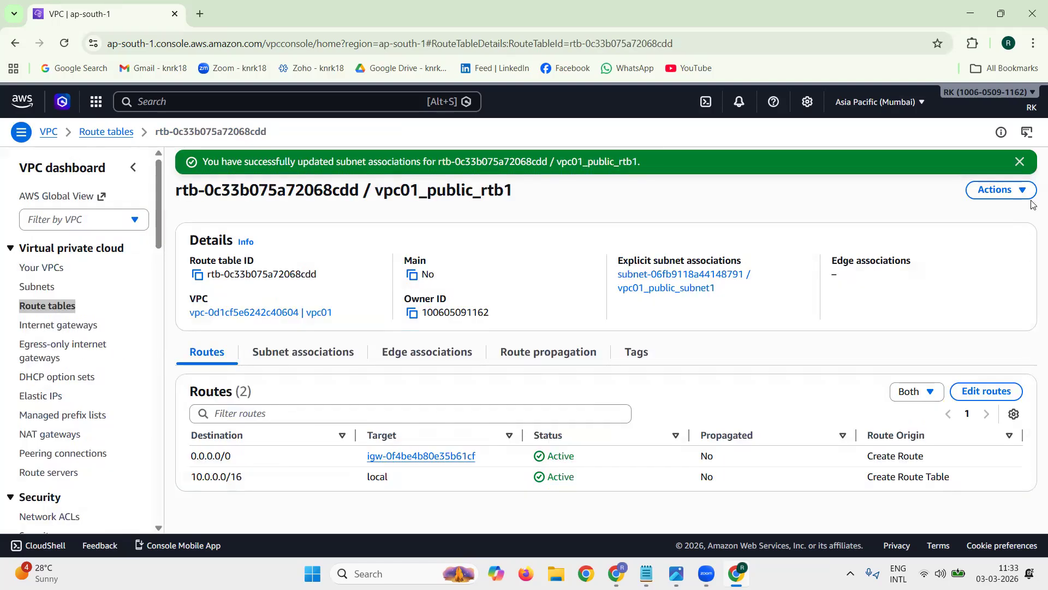
pyautogui.click(1019, 162)
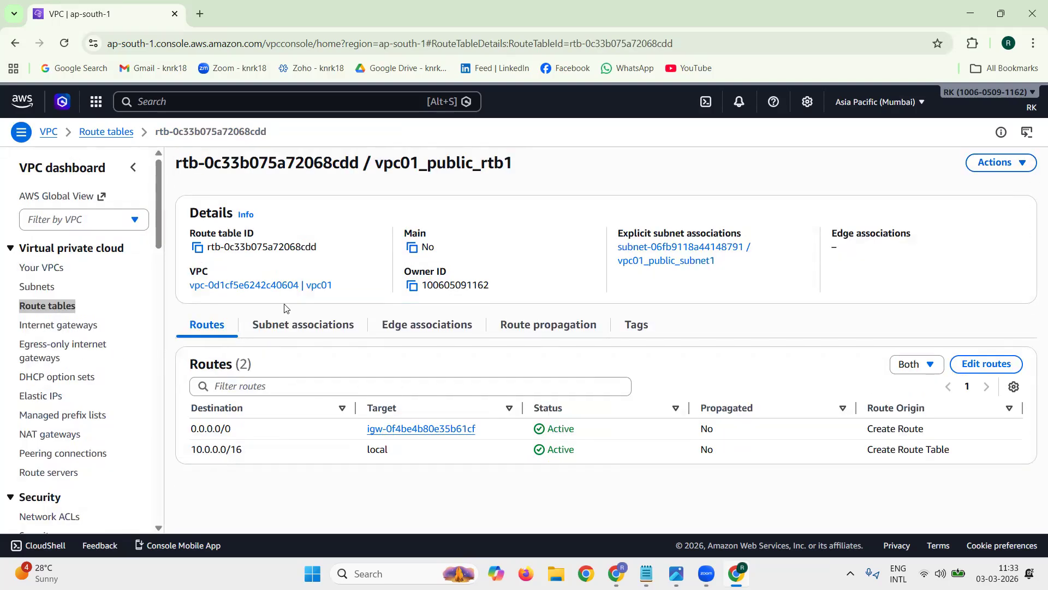
# Step: Review the explicit subnet associations and the routes of vpc01_public_rtb1
pyautogui.click(284, 324)
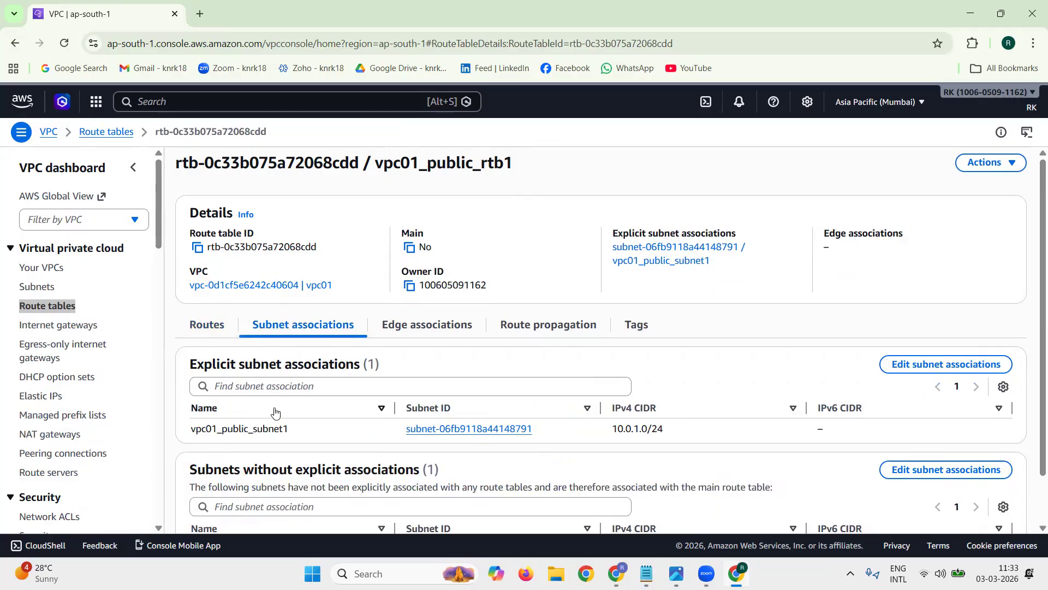
pyautogui.doubleClick(319, 434)
pyautogui.doubleClick(424, 159)
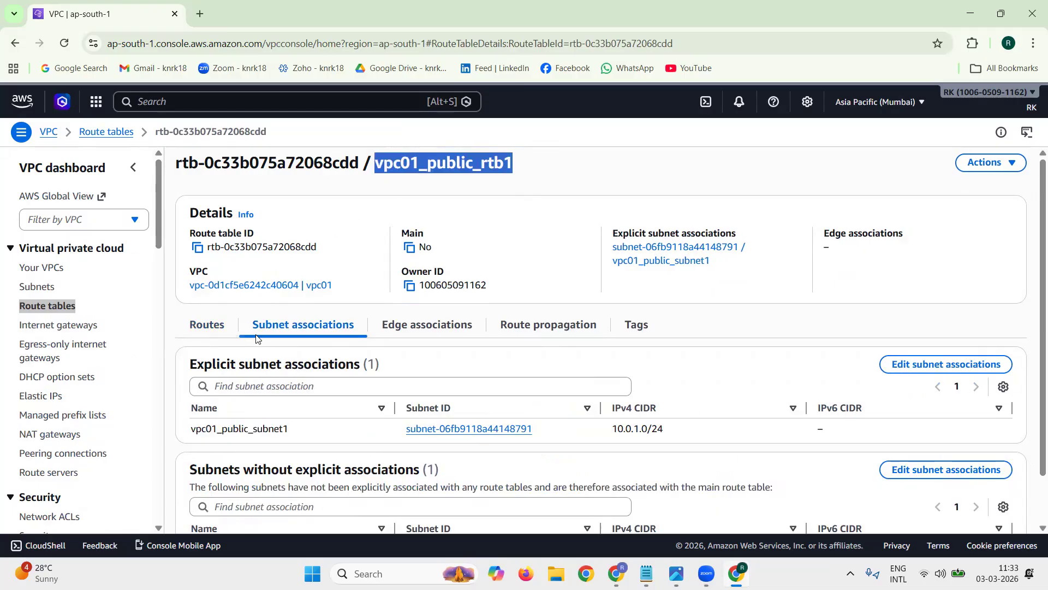
pyautogui.click(224, 324)
pyautogui.doubleClick(251, 429)
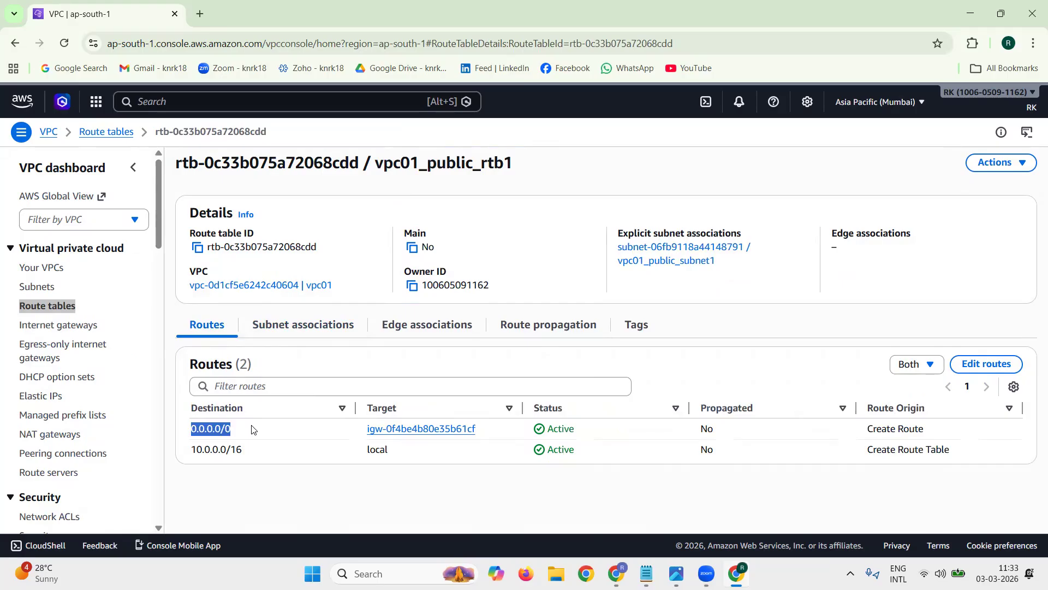
pyautogui.click(170, 368)
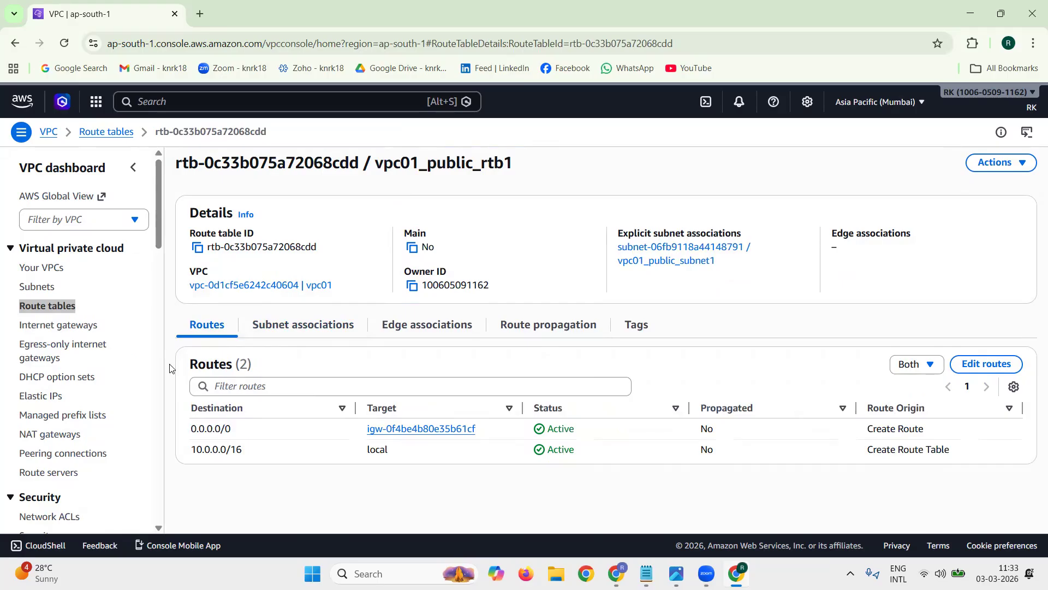
# Step: Open the route table vpc01_private_rtb2, associate the subnet vpc01_private_subnet2 with it, save and dismiss the notification
pyautogui.click(60, 299)
pyautogui.click(188, 275)
pyautogui.click(189, 294)
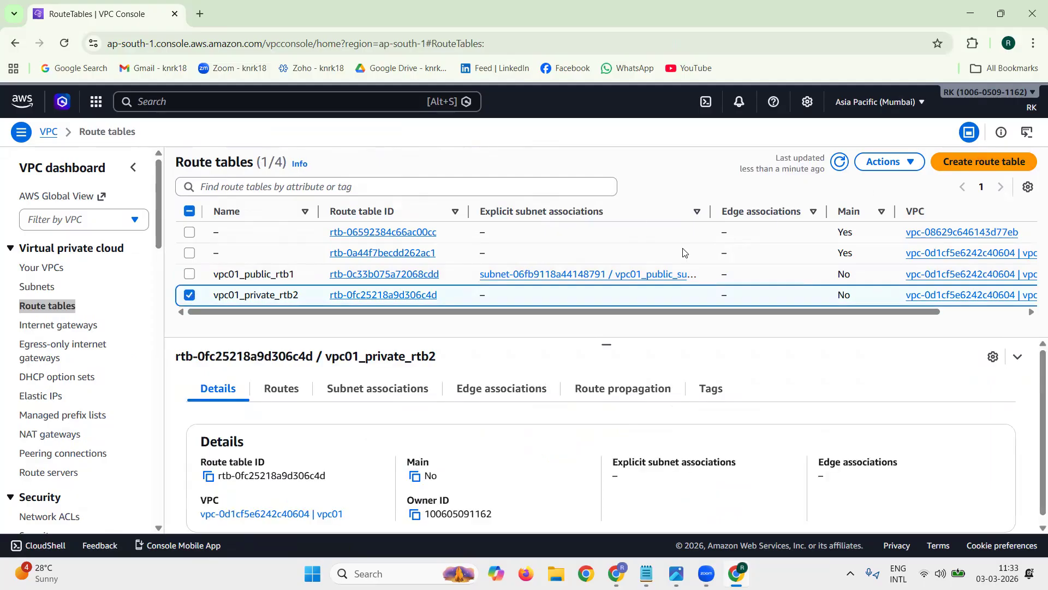
pyautogui.click(422, 296)
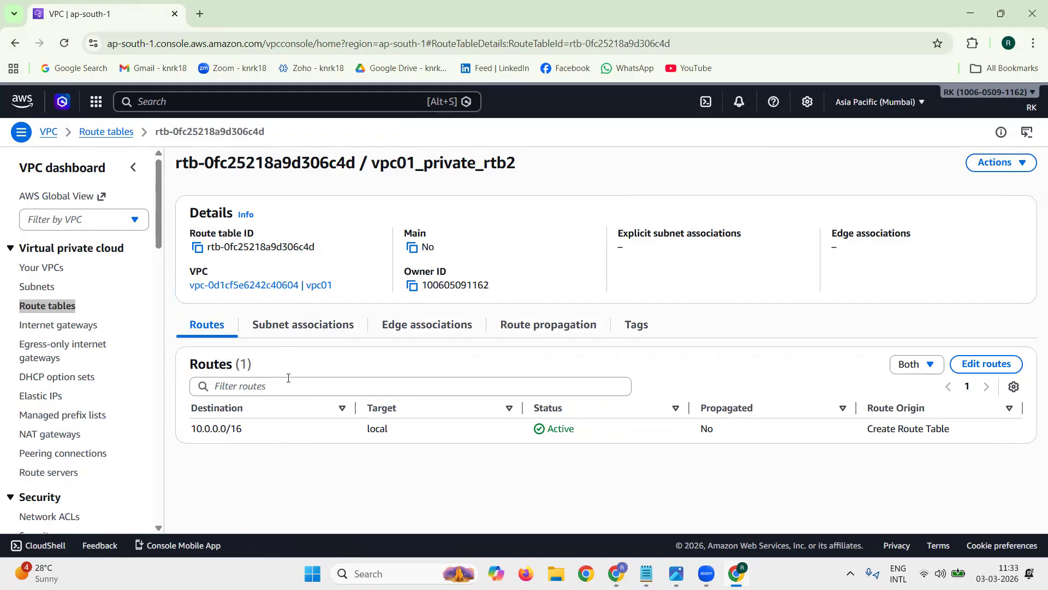
pyautogui.tripleClick(263, 426)
pyautogui.click(261, 325)
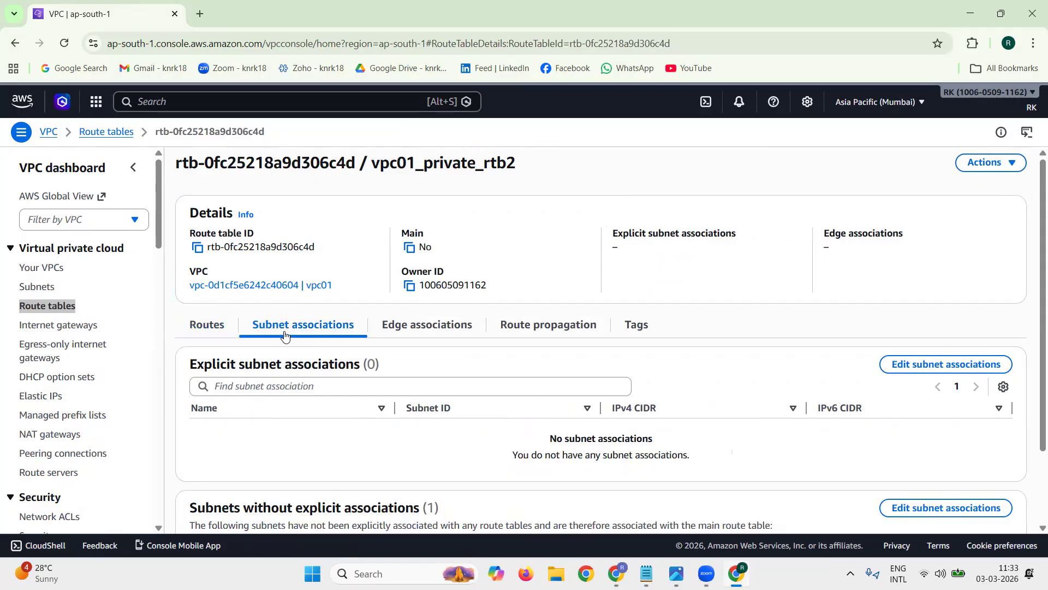
pyautogui.click(947, 365)
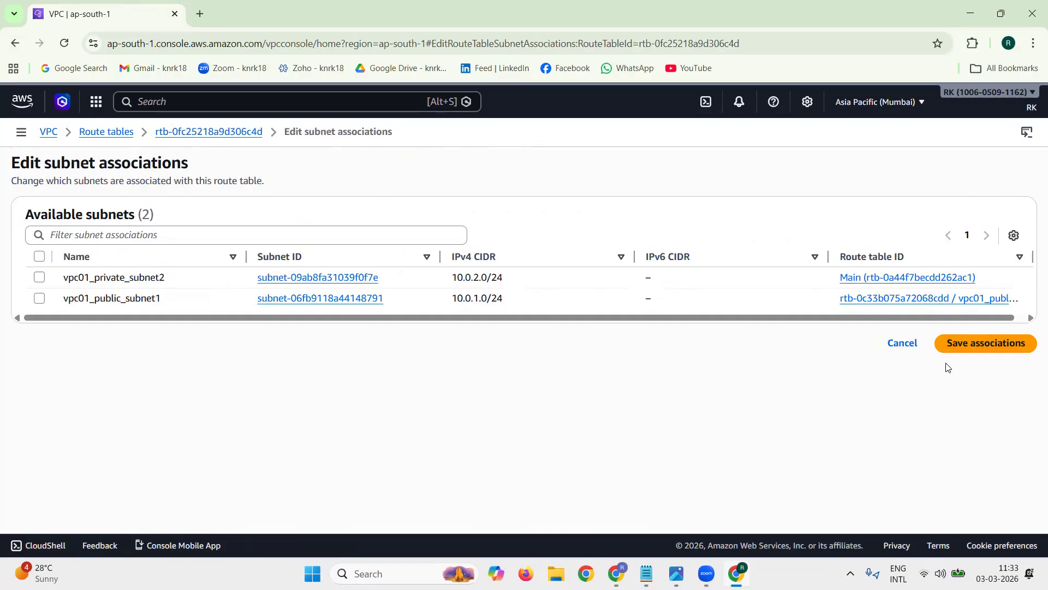
pyautogui.click(39, 278)
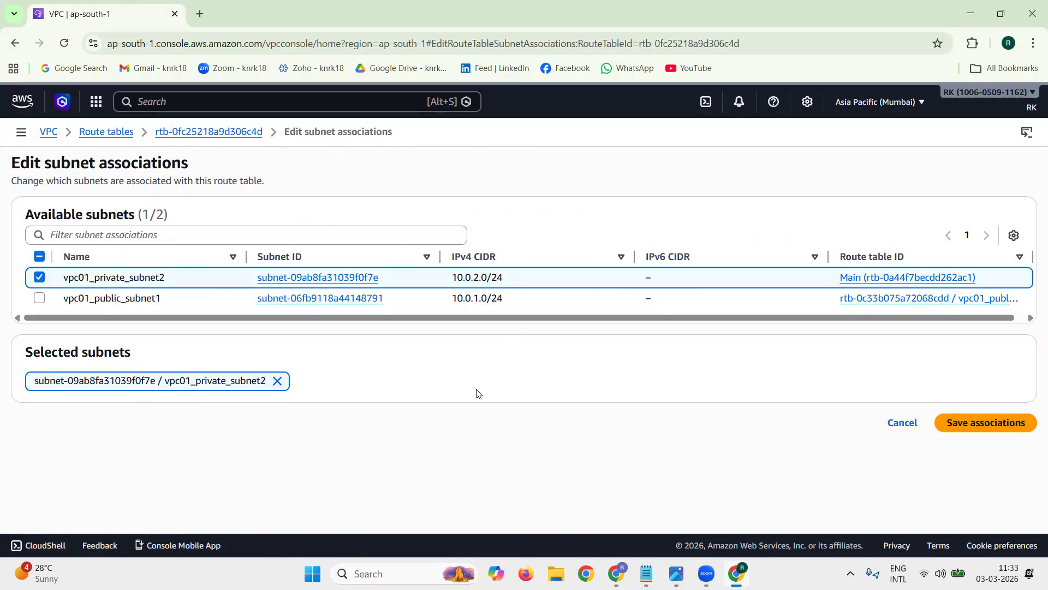
pyautogui.click(983, 427)
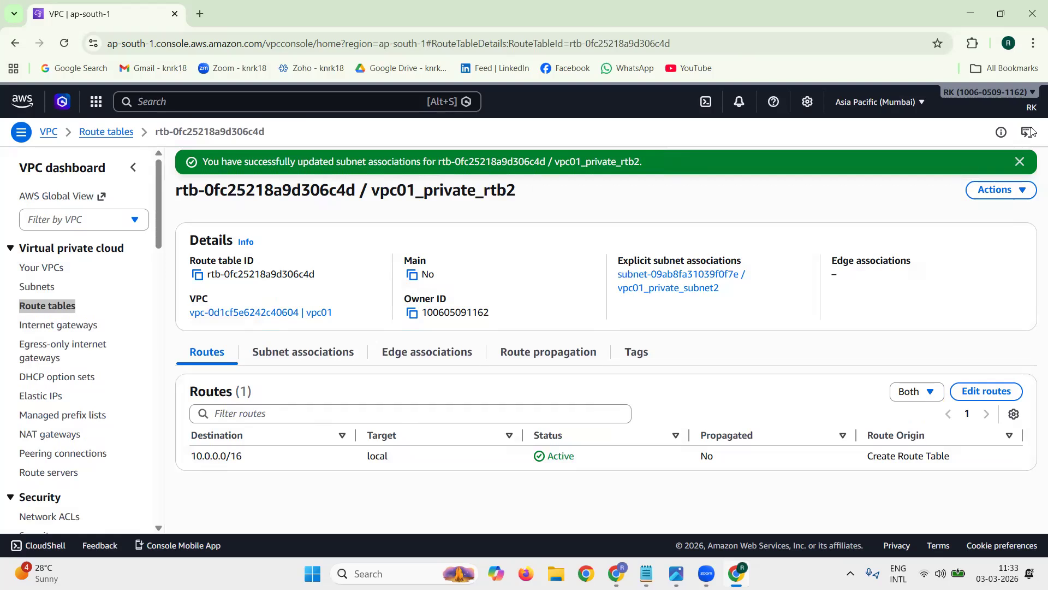
pyautogui.click(1019, 162)
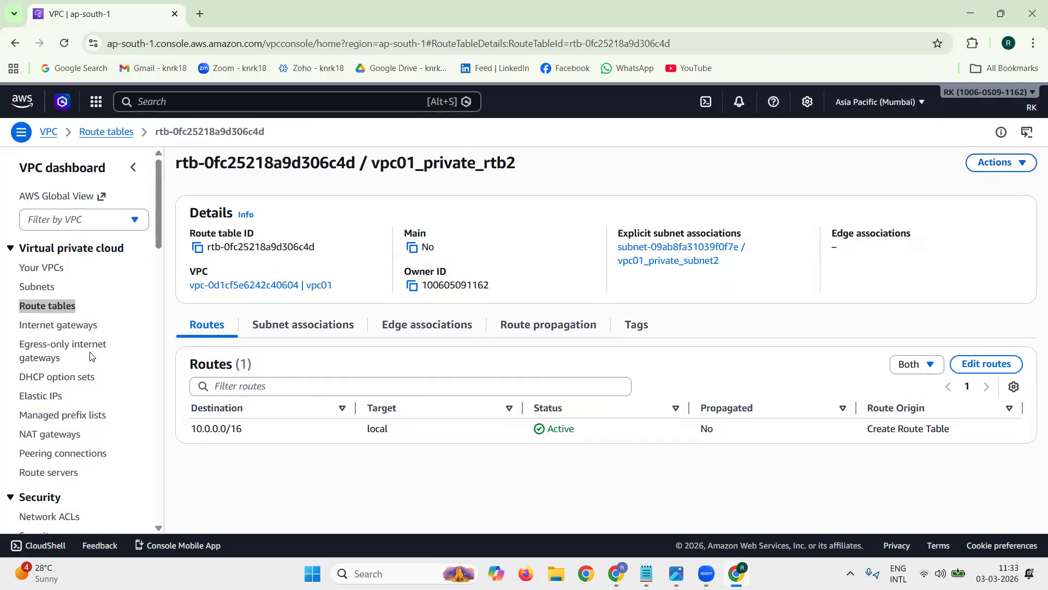
# Step: View the existing security groups, and check the VPC ID and details of vpc01 in the VPC list
pyautogui.scroll(-3, 90, 356)
pyautogui.click(35, 400)
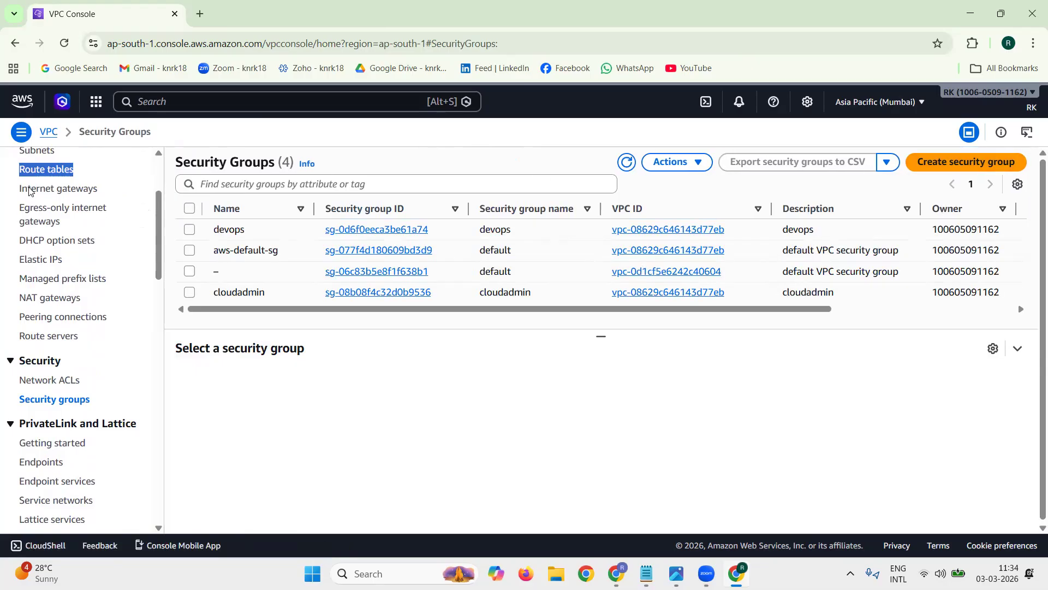
pyautogui.scroll(3, 84, 205)
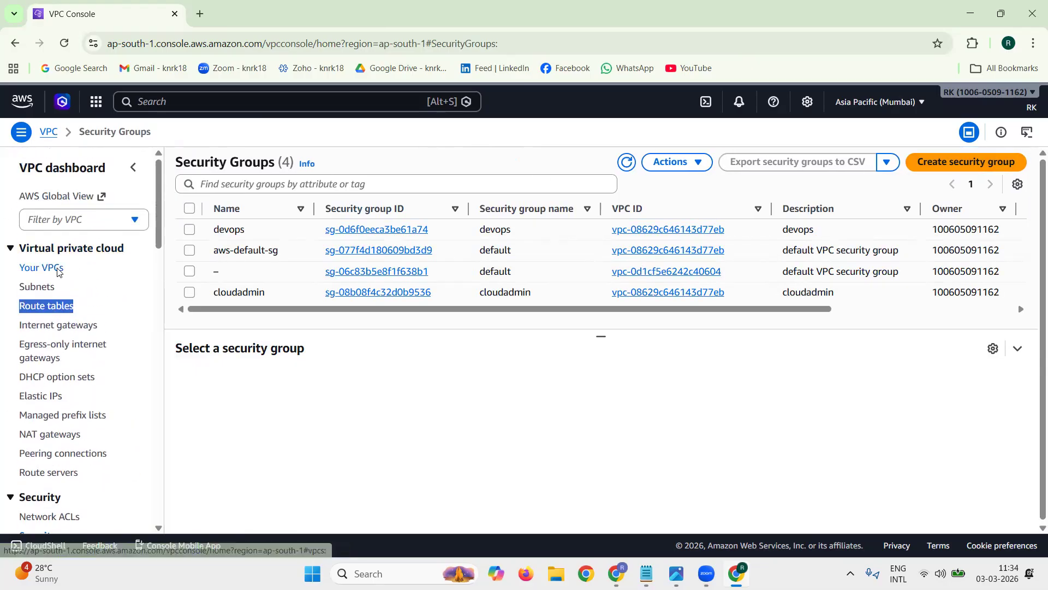
pyautogui.click(57, 269)
pyautogui.moveTo(416, 310); pyautogui.dragTo(381, 312)
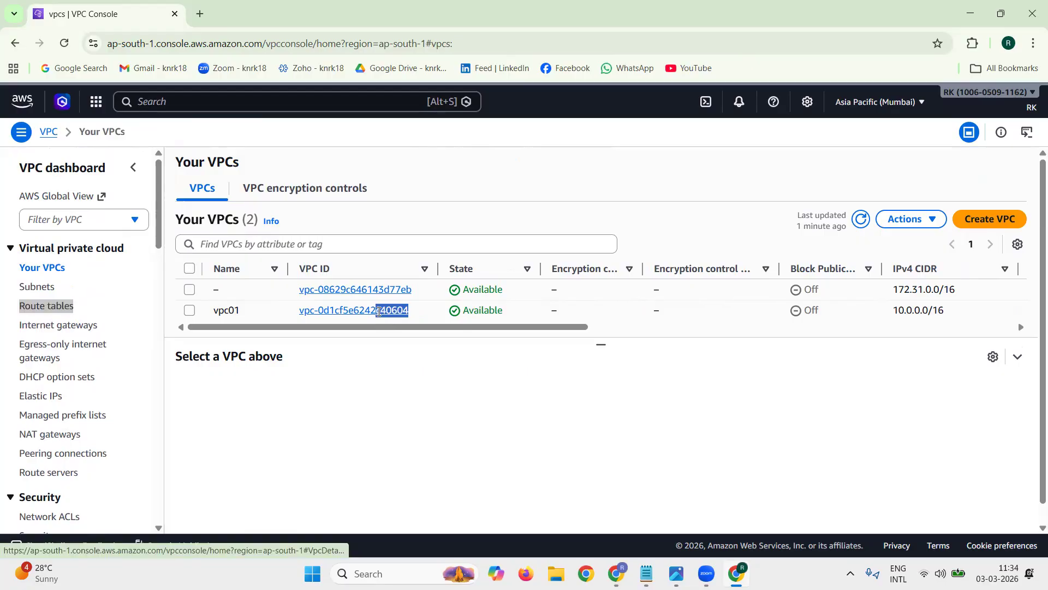
pyautogui.moveTo(379, 312); pyautogui.dragTo(378, 311)
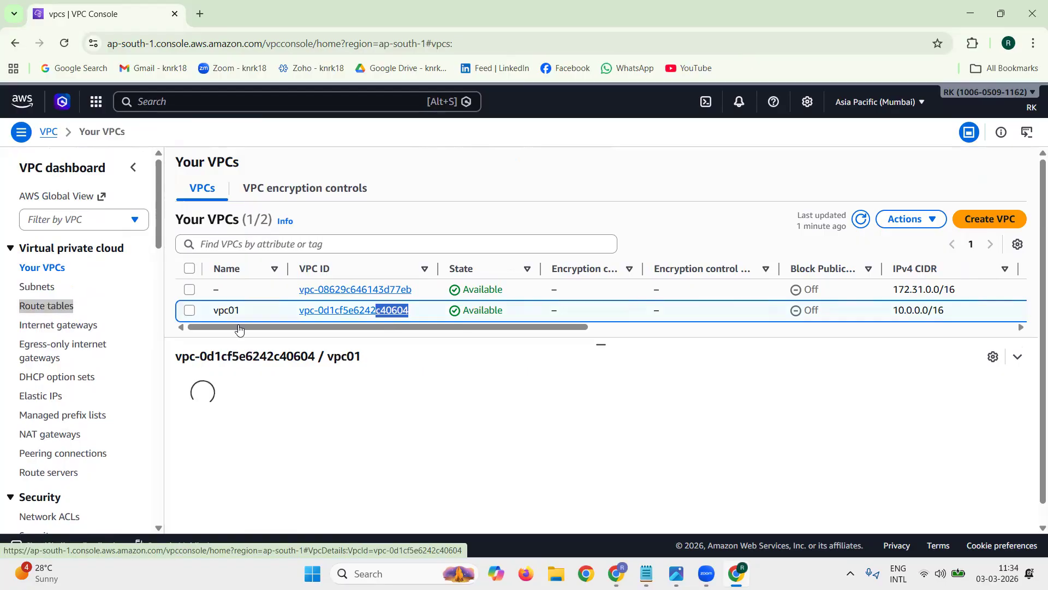
pyautogui.scroll(-1, 196, 415)
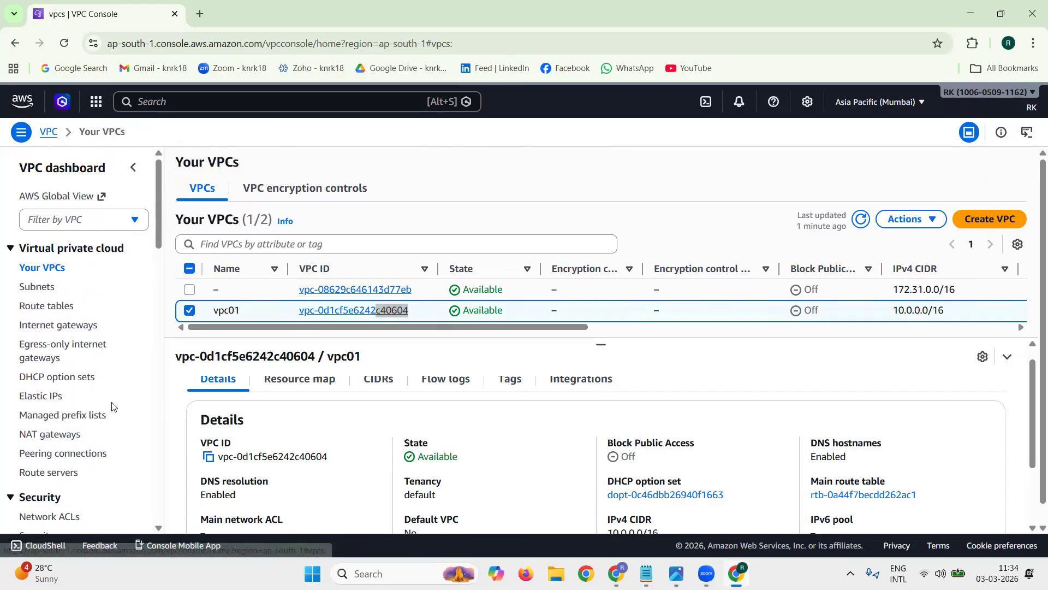
# Step: Start a new security group and set both its name and description to vpc01-test-sg1, copied from the notes
pyautogui.scroll(-2, 107, 431)
pyautogui.click(60, 403)
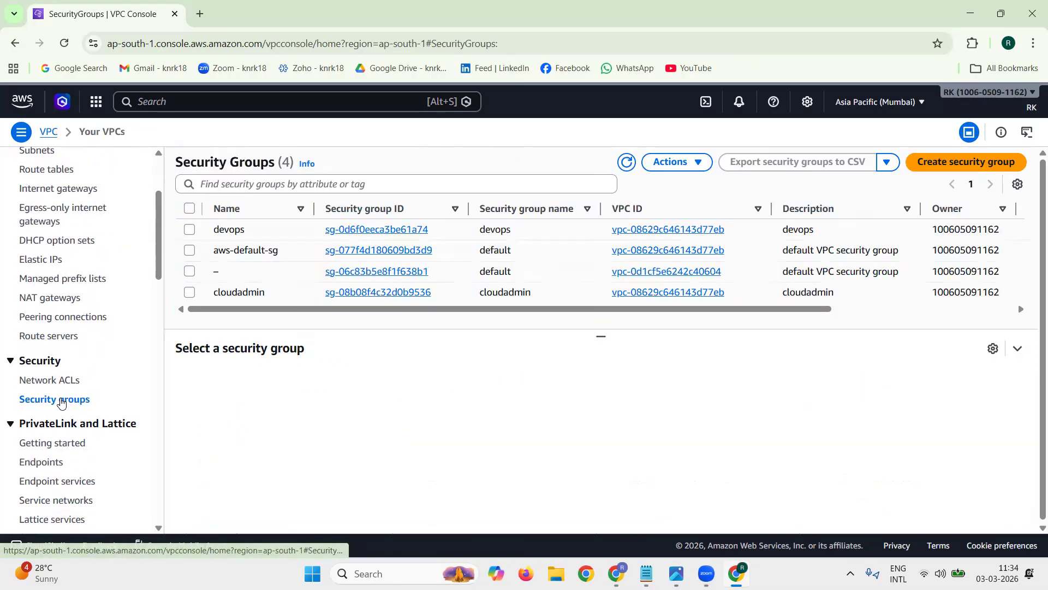
pyautogui.click(968, 174)
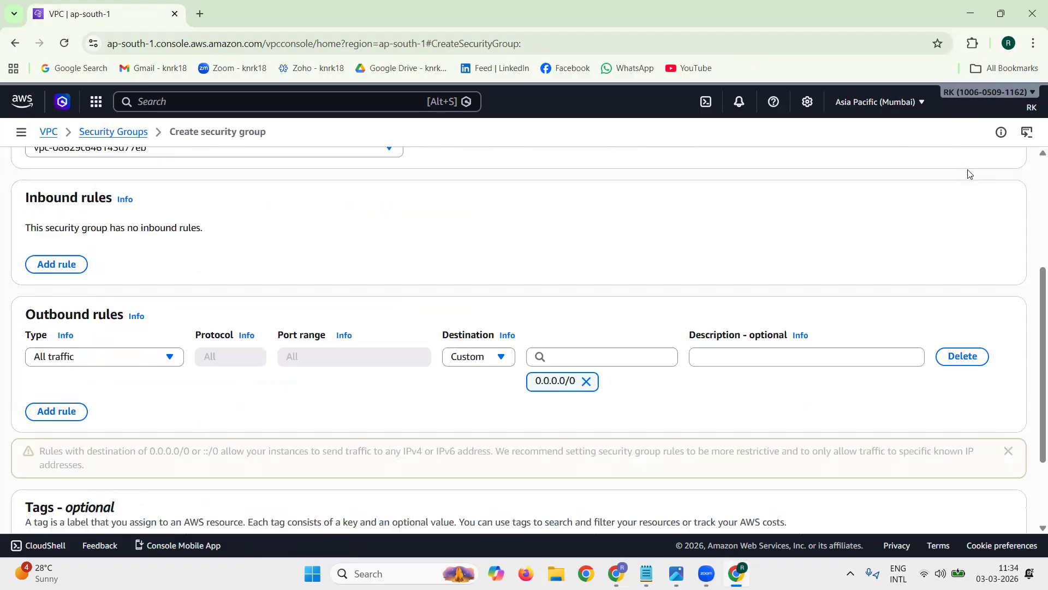
pyautogui.scroll(4, 227, 265)
pyautogui.click(225, 256)
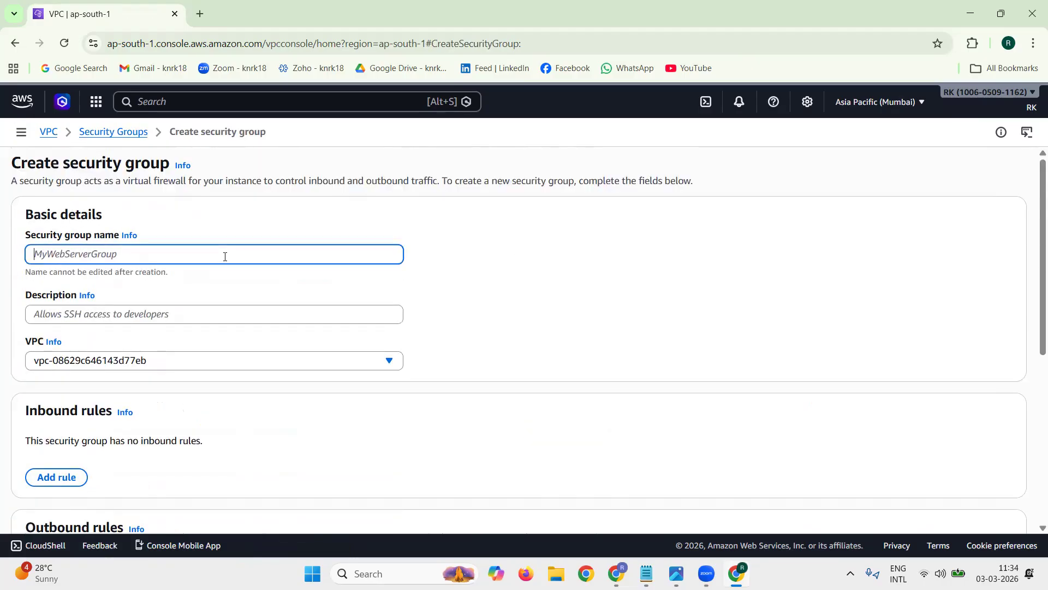
pyautogui.hotkey('alt', 'Tab')
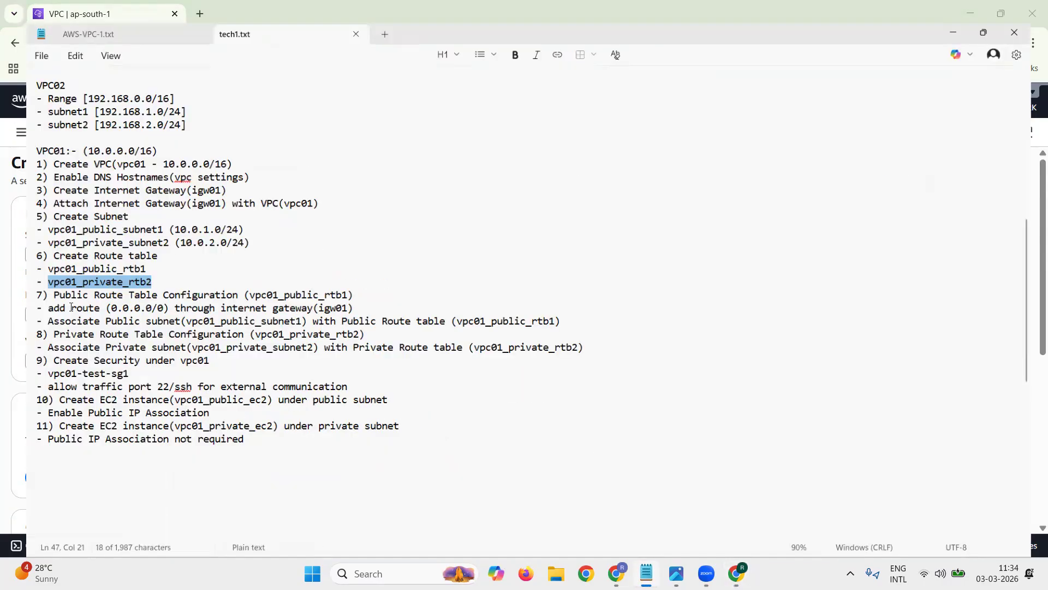
pyautogui.moveTo(24, 366); pyautogui.dragTo(108, 361)
pyautogui.hotkey('ctrl', 'c')
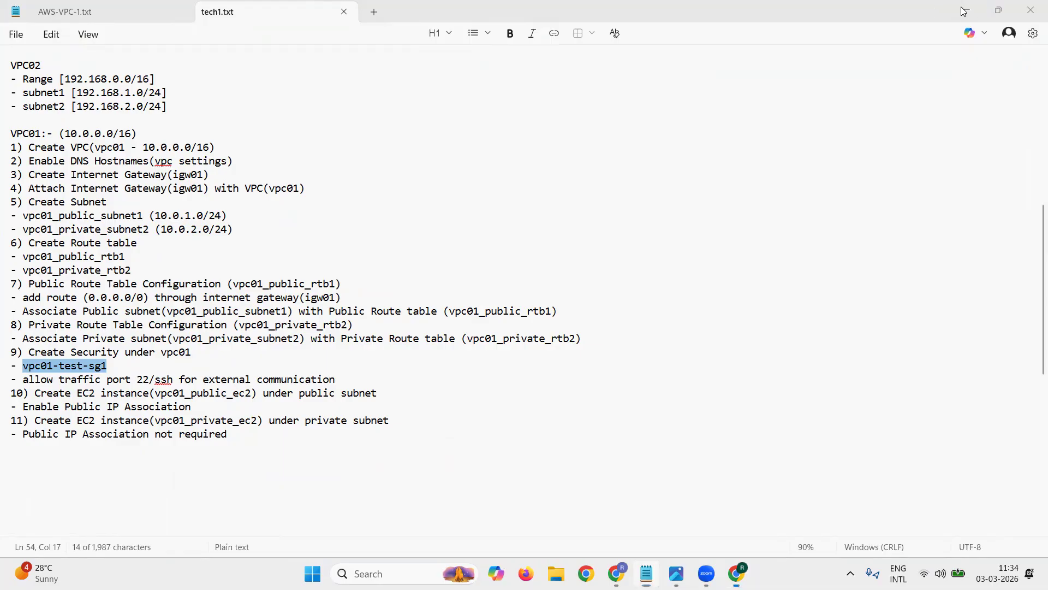
pyautogui.click(964, 11)
pyautogui.click(126, 252)
pyautogui.hotkey('ctrl', 'v')
pyautogui.click(145, 319)
pyautogui.hotkey('ctrl', 'v')
# Step: Assign the new security group to the VPC vpc01 instead of the default VPC
pyautogui.scroll(-4, 548, 293)
pyautogui.scroll(1, 299, 260)
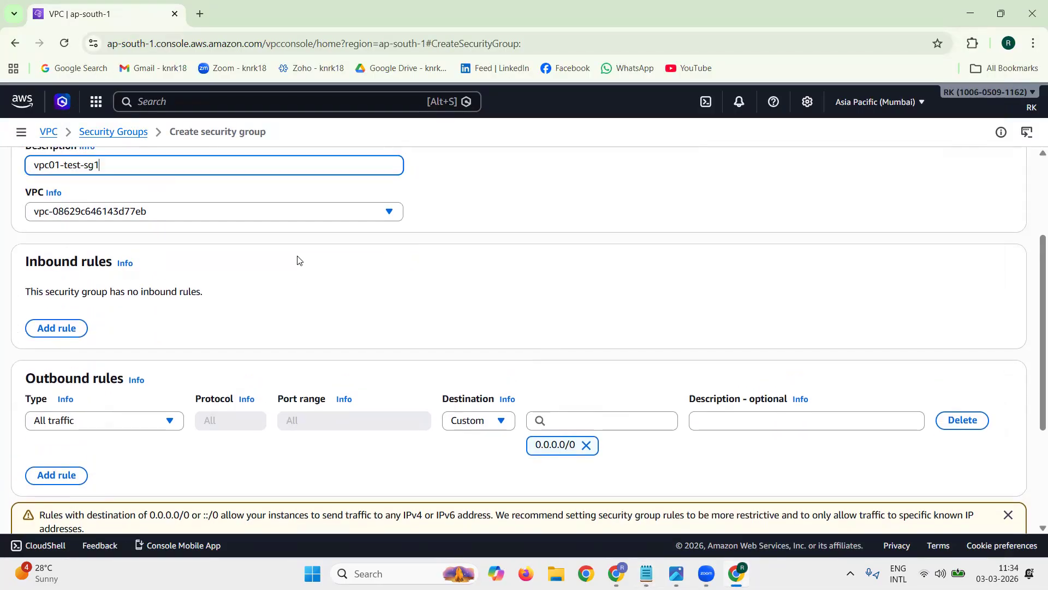
pyautogui.scroll(1, 299, 259)
pyautogui.click(252, 292)
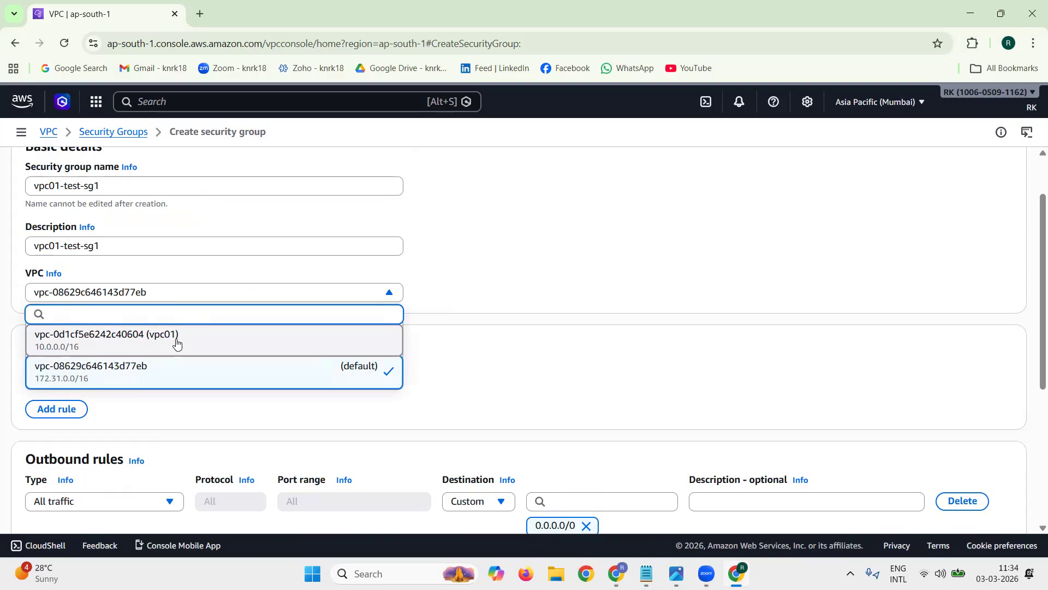
pyautogui.click(137, 342)
# Step: Add an inbound rule to the security group allowing SSH from source 0.0.0.0/0
pyautogui.scroll(-2, 430, 330)
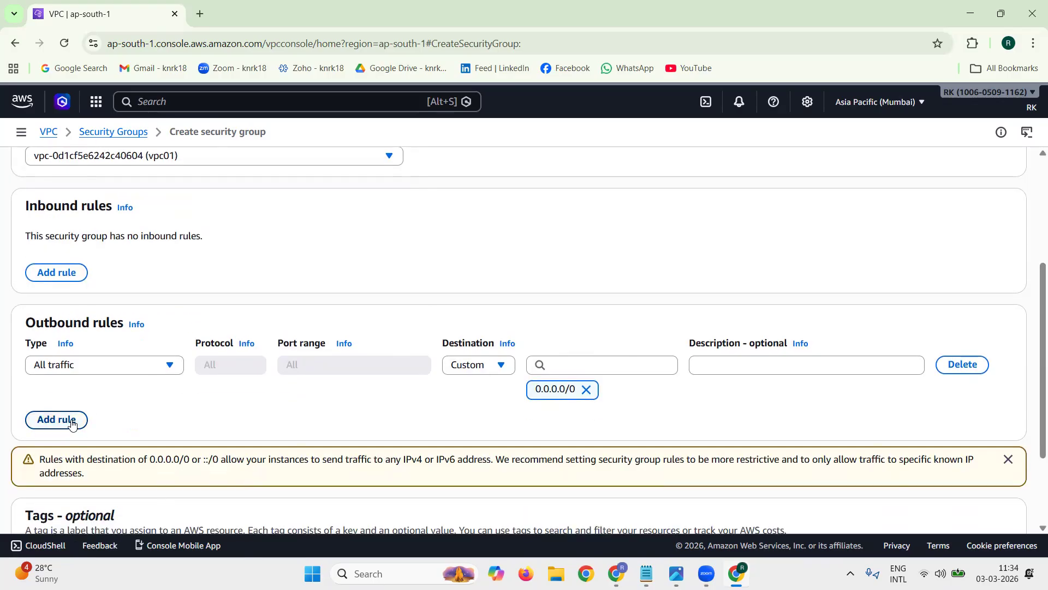
pyautogui.tripleClick(66, 210)
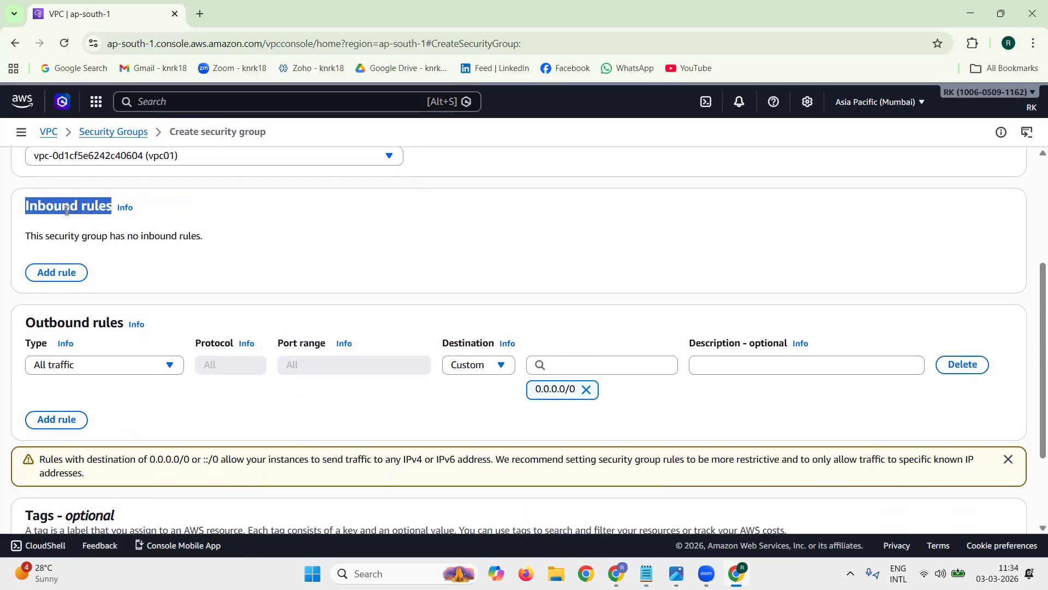
pyautogui.click(56, 272)
pyautogui.click(106, 250)
pyautogui.scroll(-1, 93, 388)
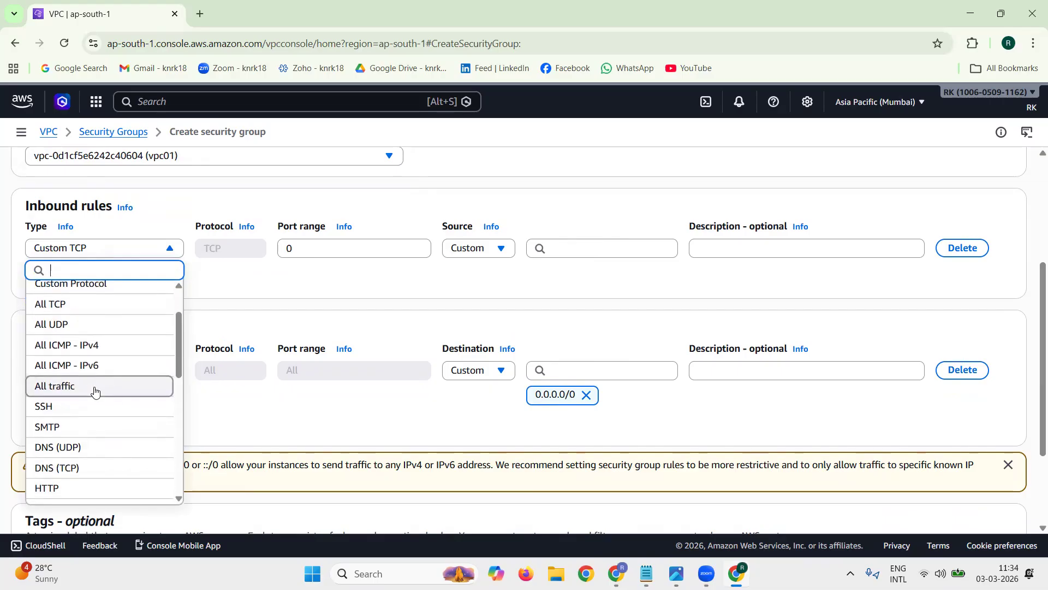
pyautogui.click(83, 411)
pyautogui.click(572, 246)
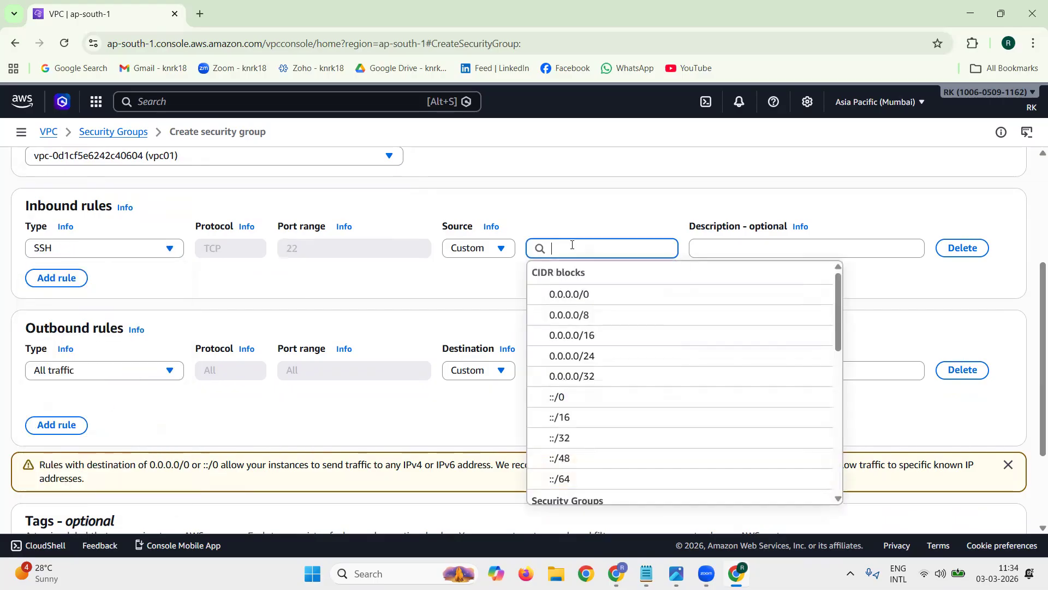
pyautogui.click(595, 299)
# Step: Create the security group vpc01-test-sg1 with the default outbound rule and dismiss the notification
pyautogui.scroll(-3, 1033, 367)
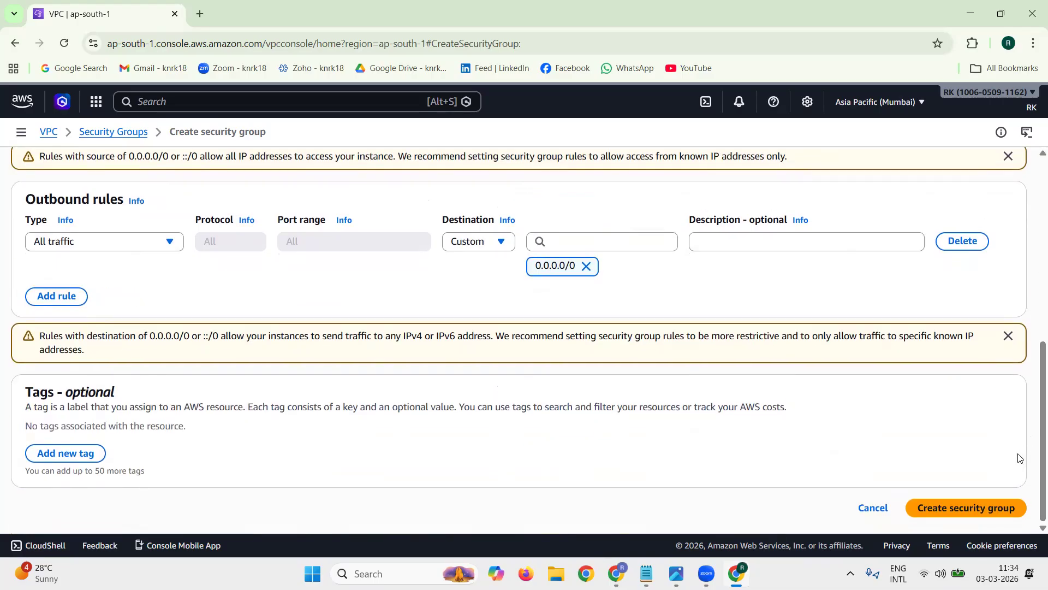
pyautogui.click(1004, 511)
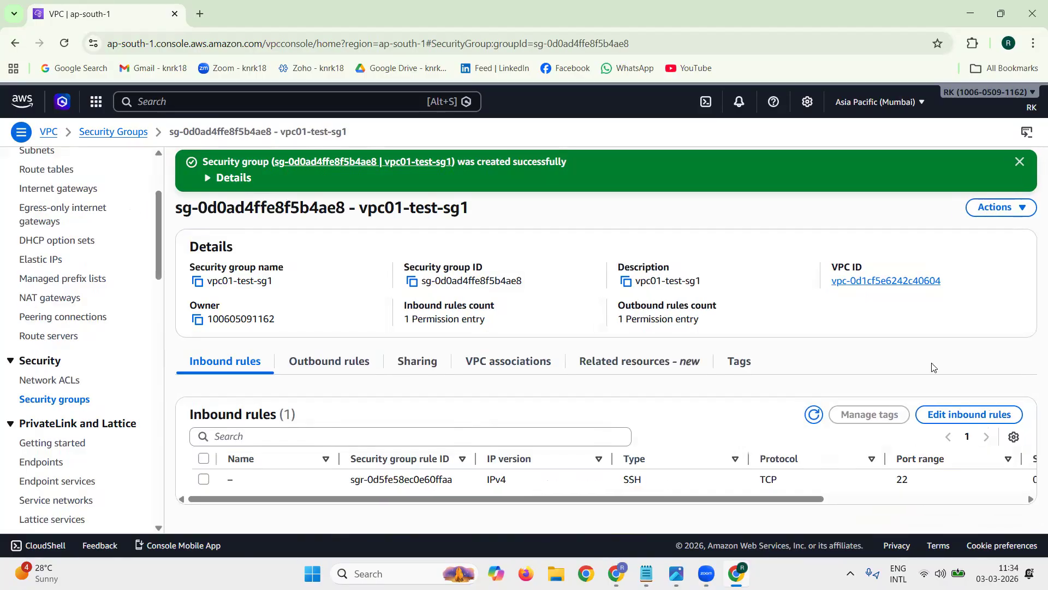
pyautogui.click(1019, 162)
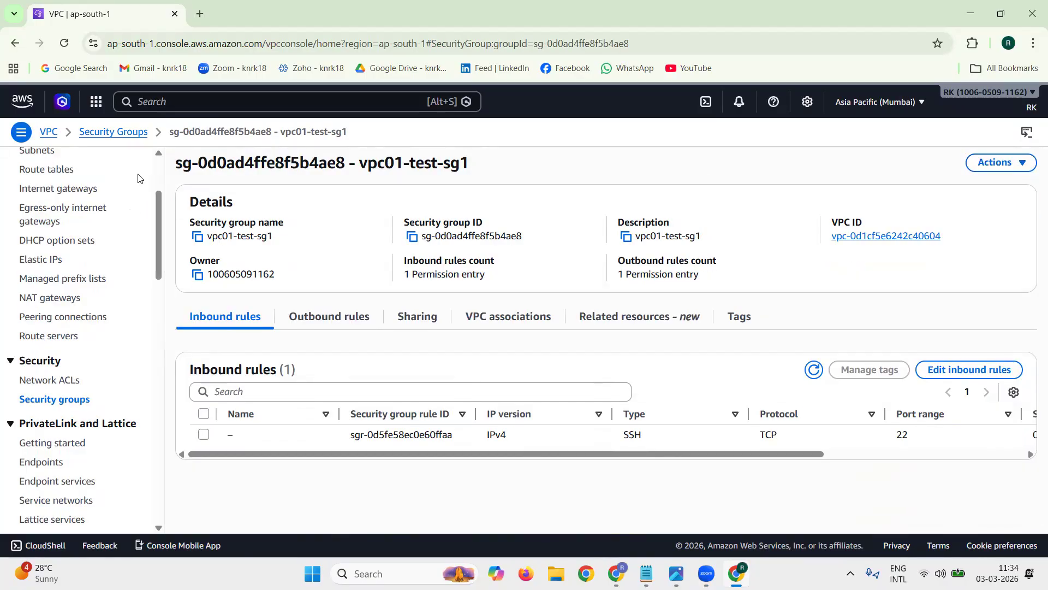
# Step: Open the AWS console home in a new browser tab and go to the EC2 dashboard via the list of all services
pyautogui.rightClick(24, 102)
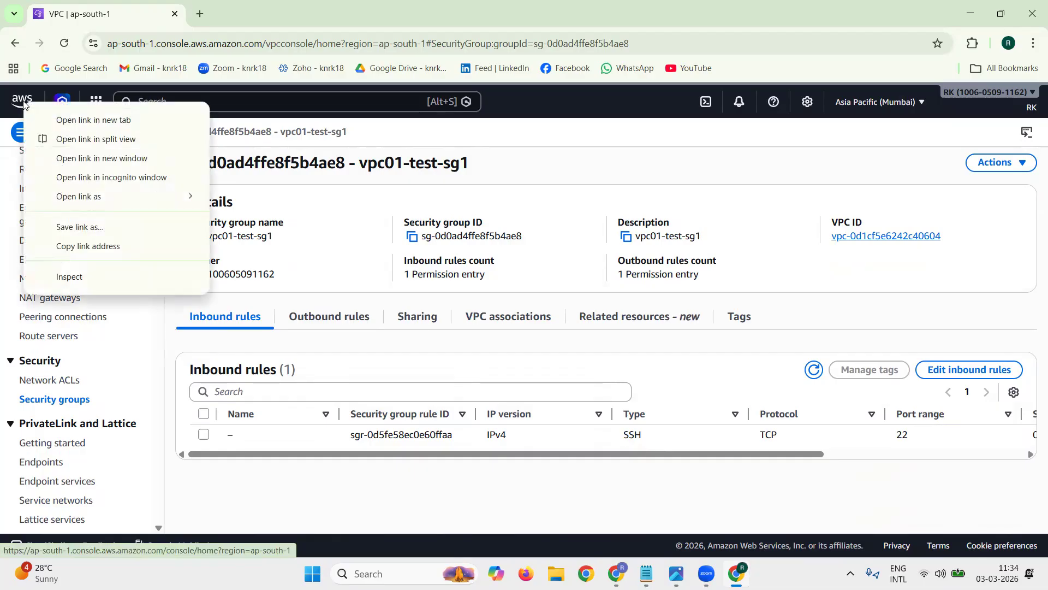
pyautogui.click(80, 119)
pyautogui.click(251, 13)
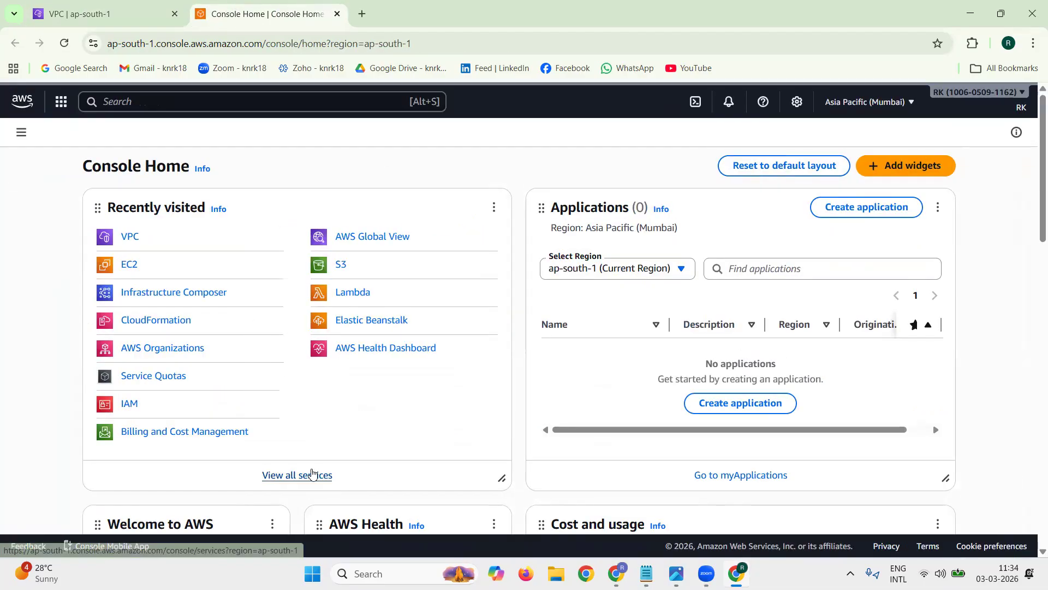
pyautogui.click(312, 479)
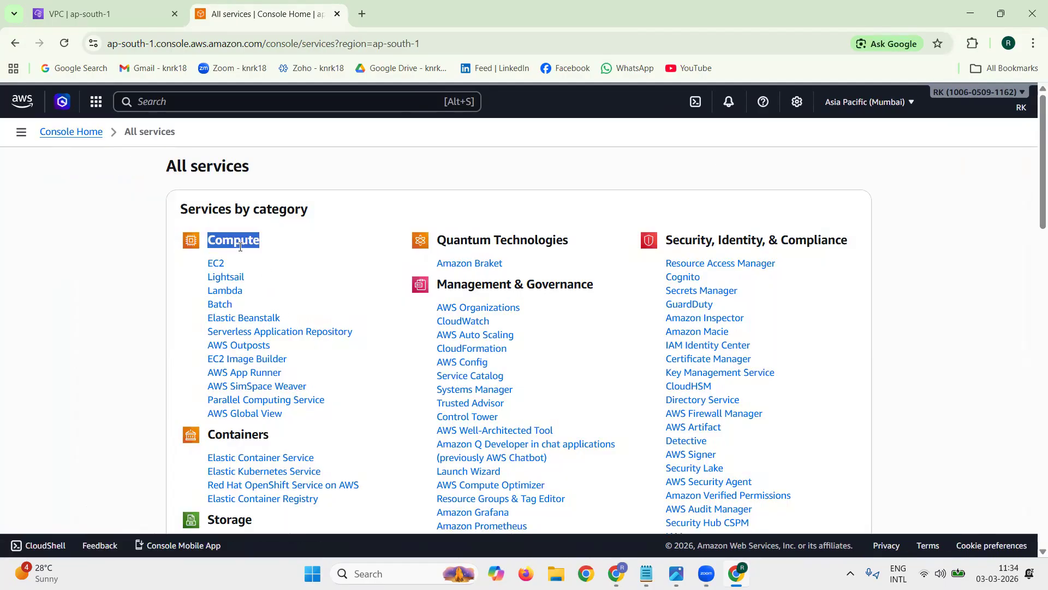
pyautogui.click(216, 265)
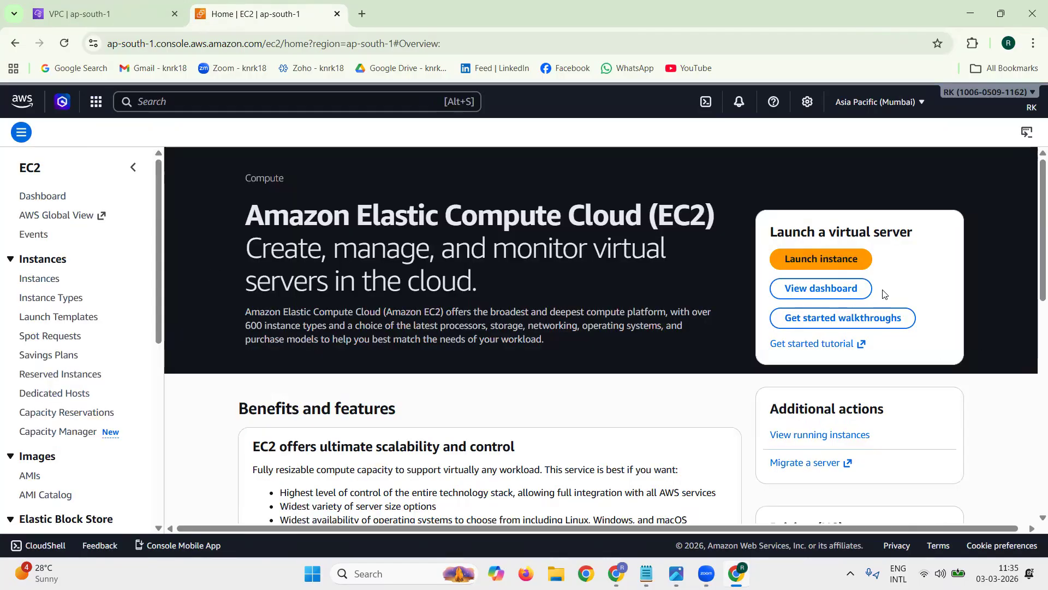
pyautogui.tripleClick(885, 294)
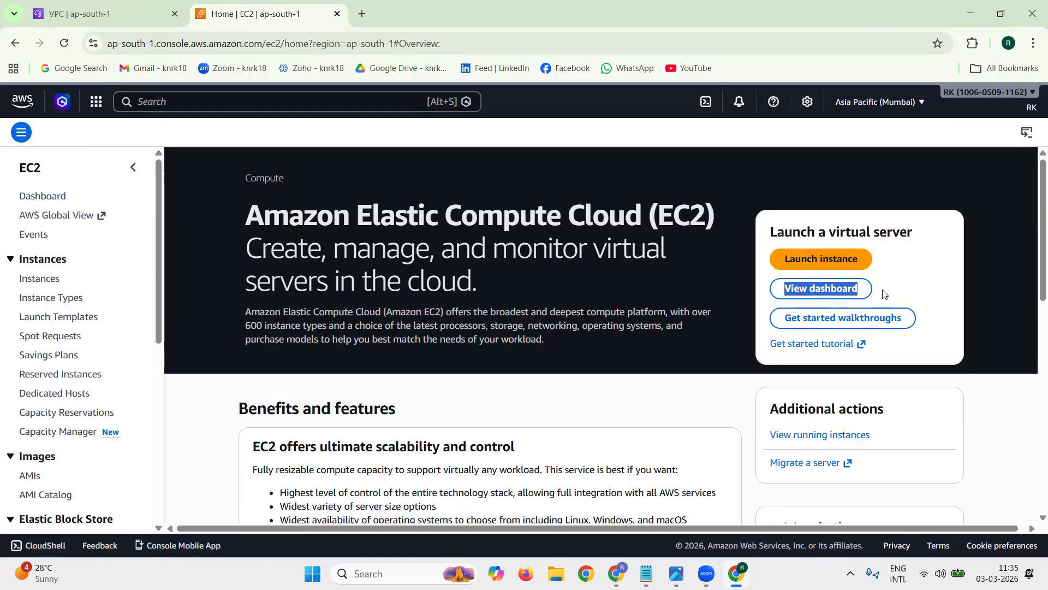
pyautogui.click(851, 289)
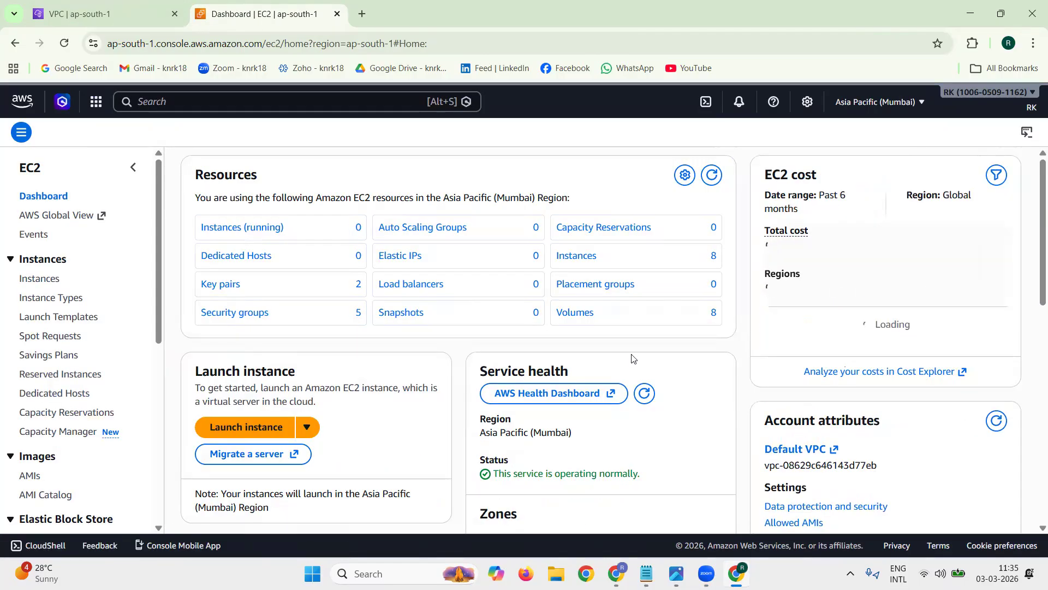
# Step: Start launching an EC2 instance and name it vpc01_public_ec2, copying the name from the notes
pyautogui.click(240, 427)
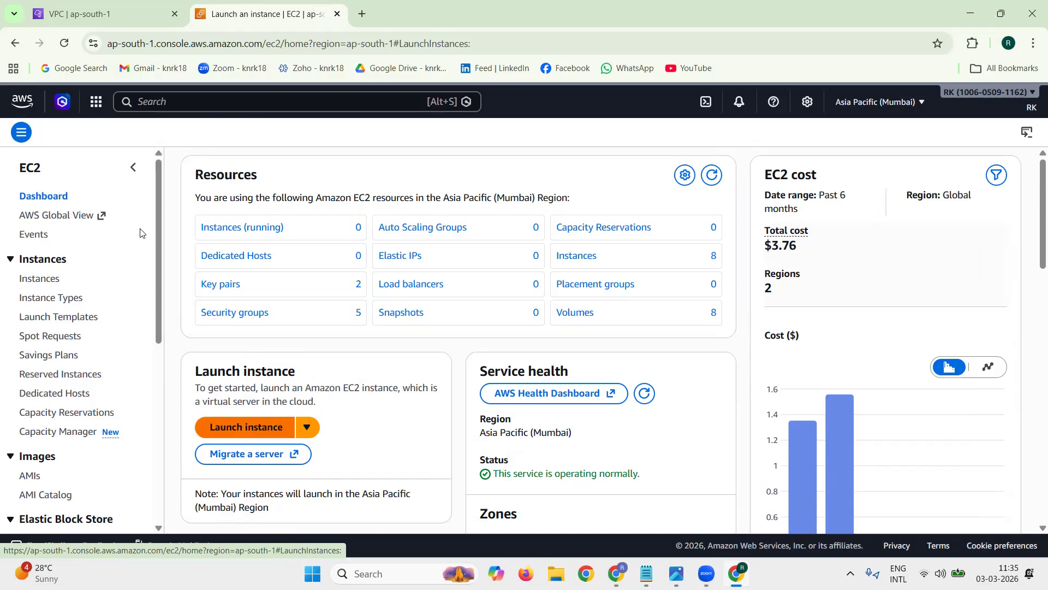
pyautogui.click(1006, 169)
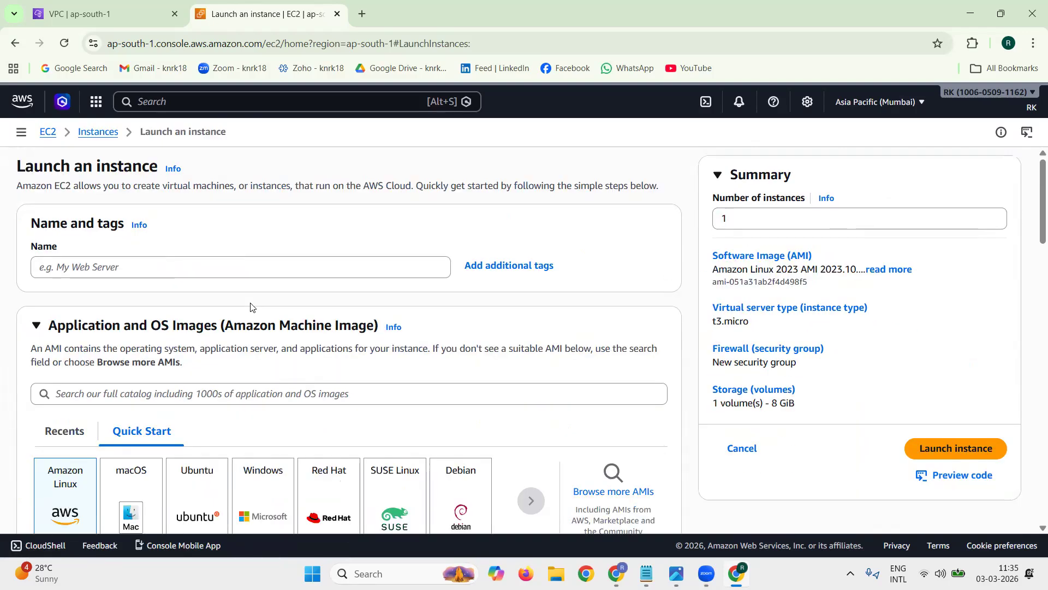
pyautogui.click(646, 574)
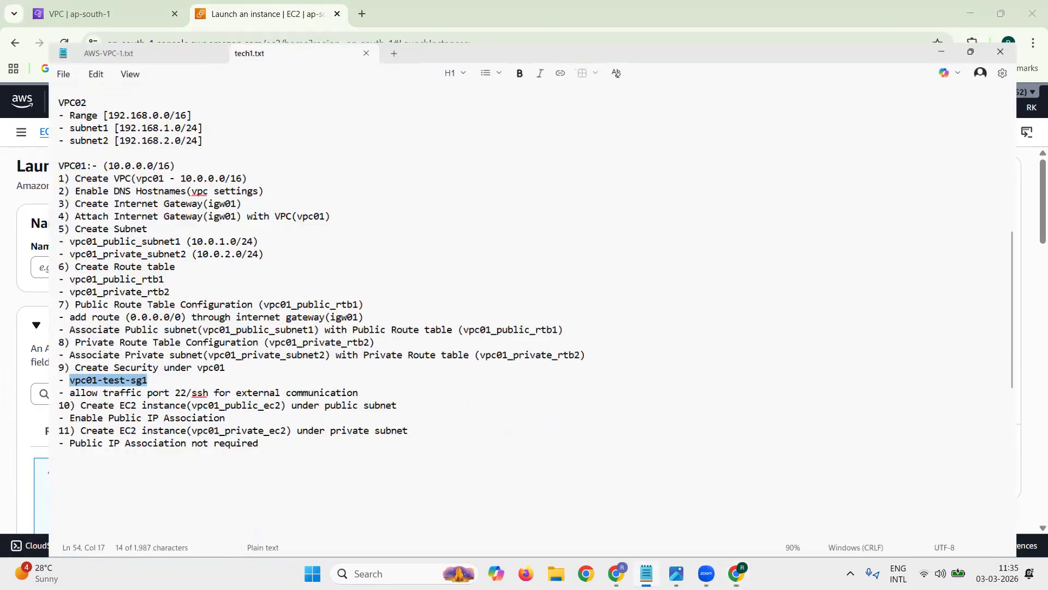
pyautogui.moveTo(153, 394); pyautogui.dragTo(252, 396)
pyautogui.hotkey('ctrl', 'c')
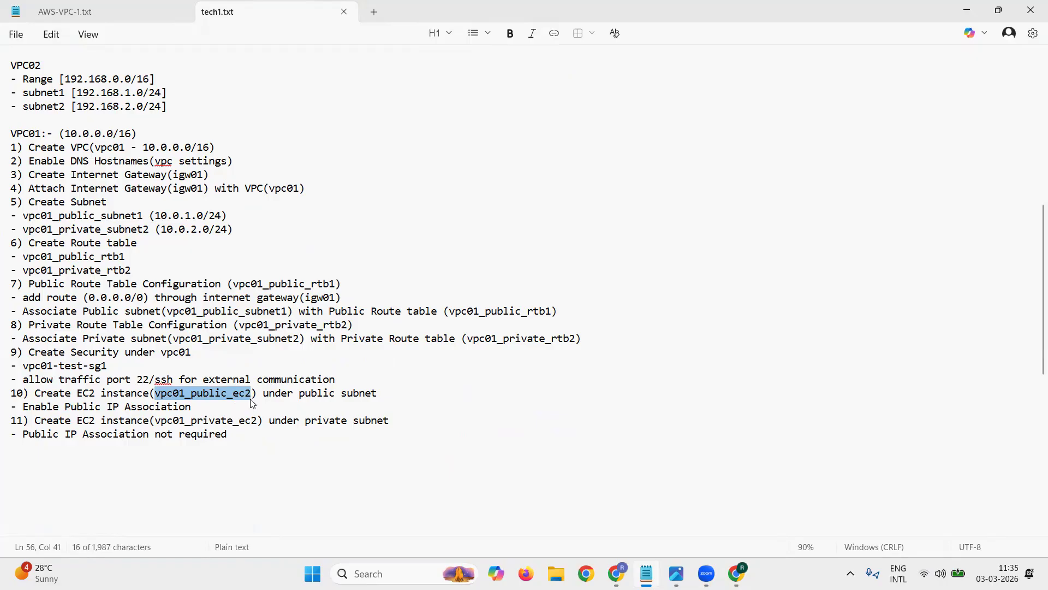
pyautogui.click(967, 10)
pyautogui.click(201, 268)
pyautogui.hotkey('ctrl', 'v')
pyautogui.click(216, 297)
# Step: Choose Ubuntu Server 24.04 LTS (HVM), SSD Volume Type as the instance's machine image
pyautogui.scroll(-1, 393, 304)
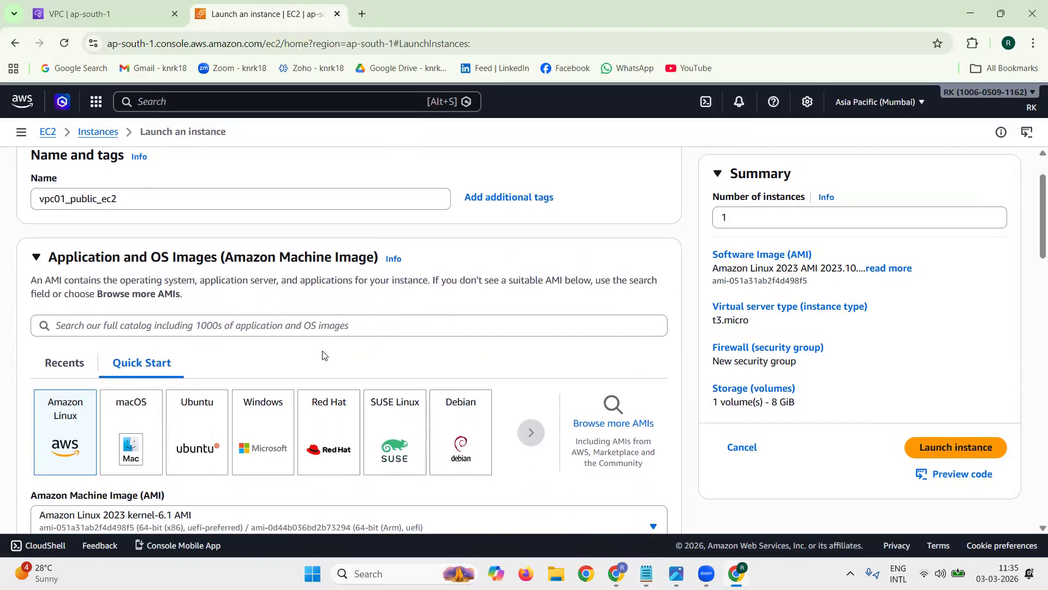
pyautogui.click(211, 425)
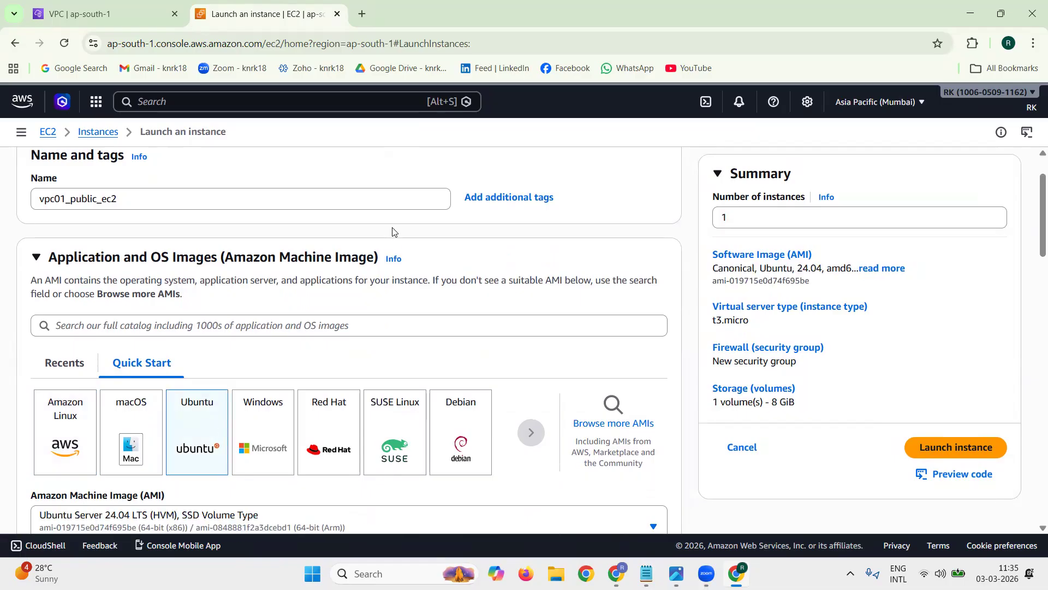
pyautogui.scroll(-2, 522, 269)
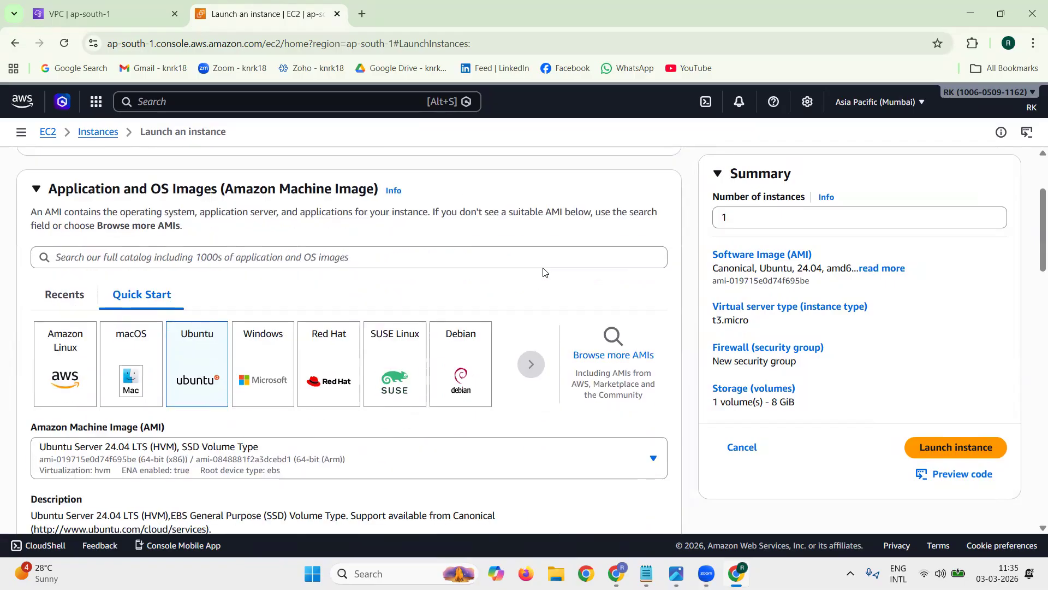
pyautogui.scroll(-2, 543, 272)
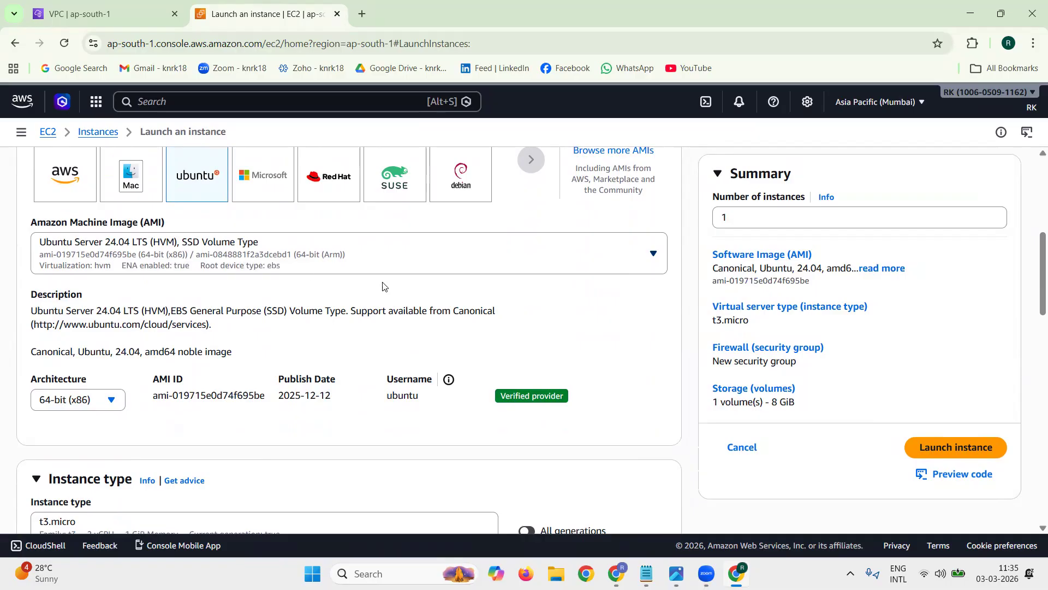
# Step: Set the instance type to t2.micro
pyautogui.scroll(-5, 468, 300)
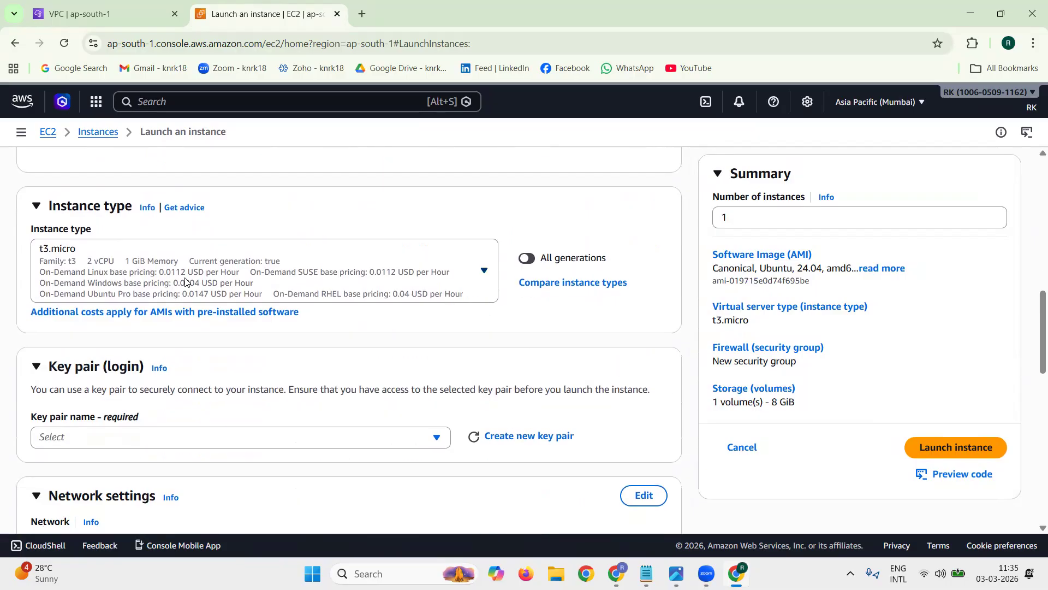
pyautogui.click(186, 281)
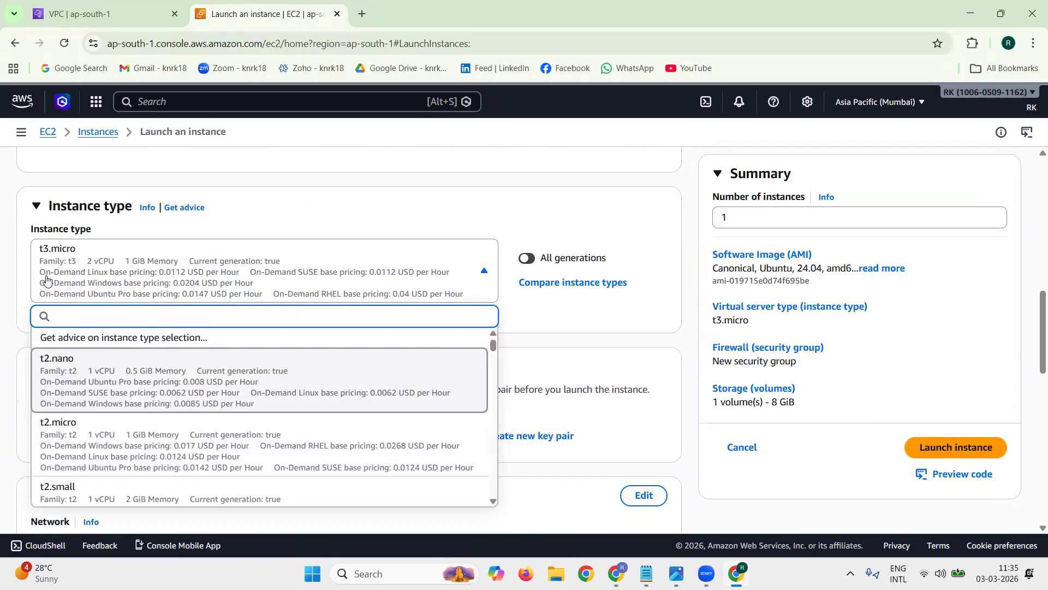
pyautogui.tripleClick(65, 233)
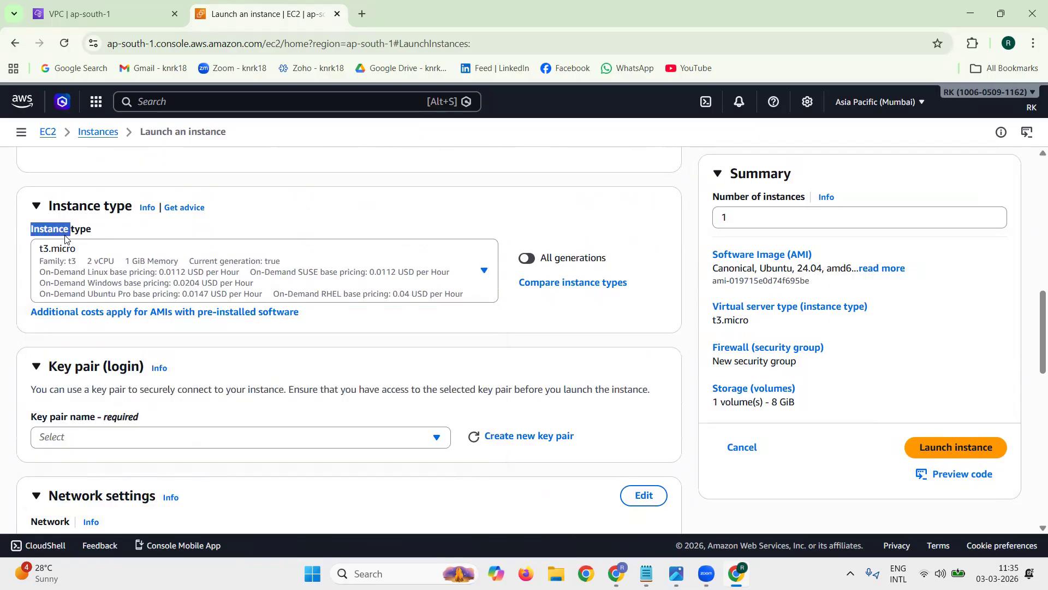
pyautogui.click(158, 283)
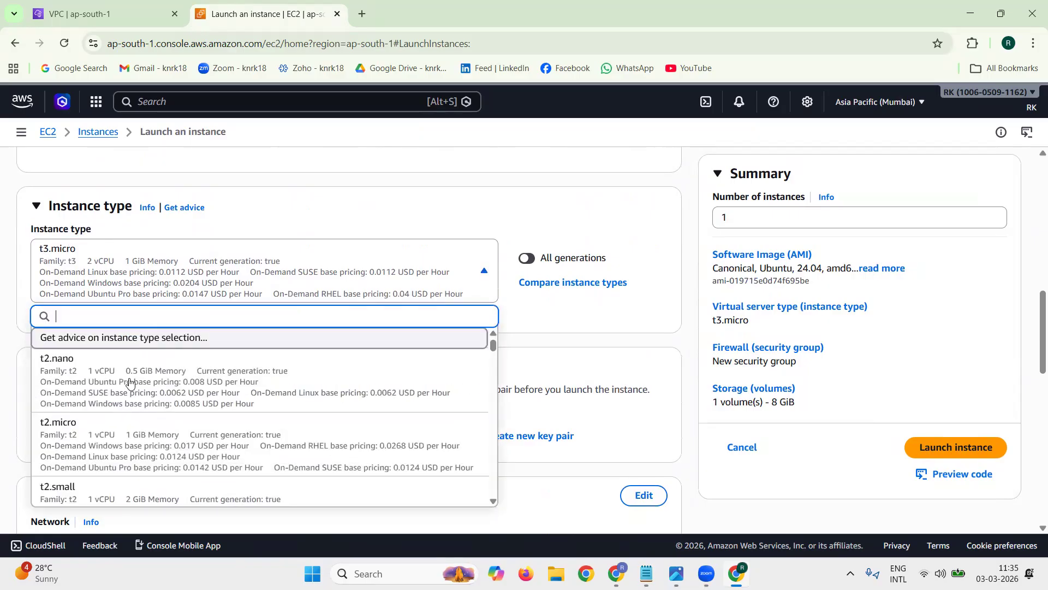
pyautogui.click(113, 417)
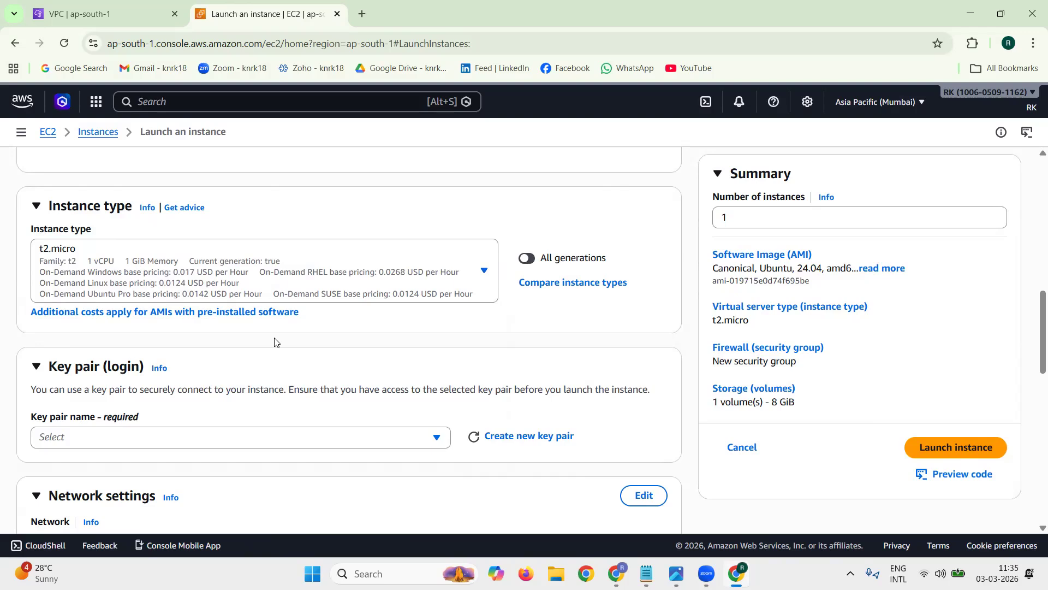
# Step: Select the existing key pair rkaws for logging in to the instance
pyautogui.scroll(-1, 275, 343)
pyautogui.click(254, 369)
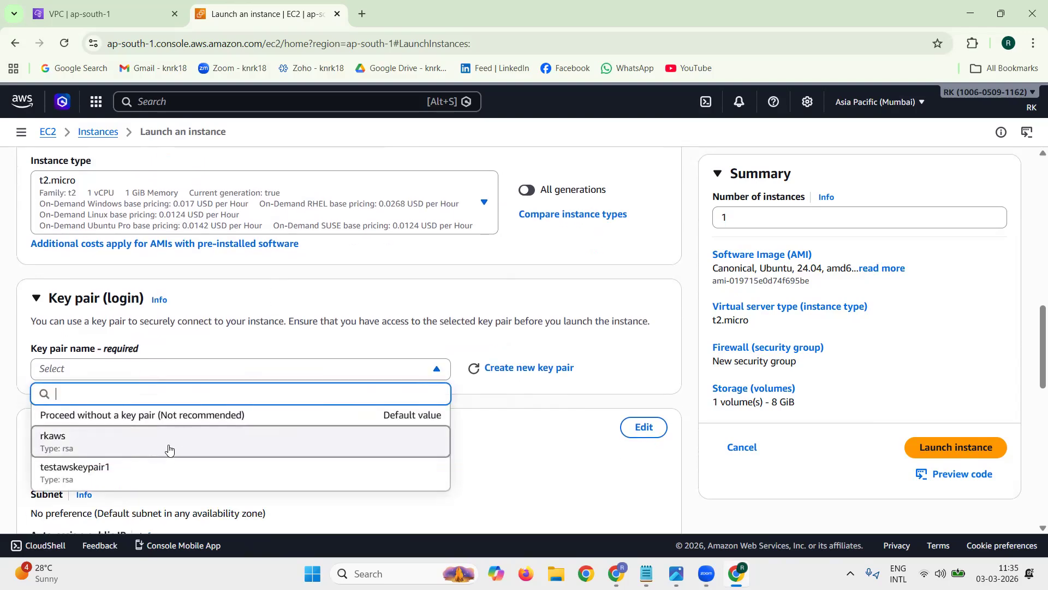
pyautogui.click(169, 447)
pyautogui.scroll(-3, 160, 409)
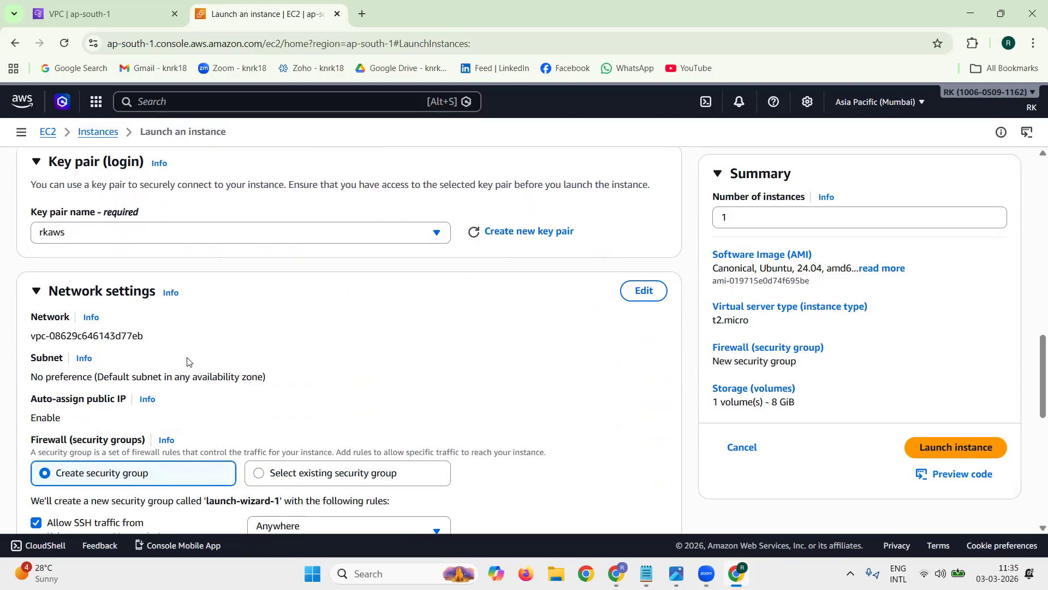
# Step: Open the instance's network settings for editing and set its VPC to vpc01
pyautogui.doubleClick(128, 267)
pyautogui.tripleClick(128, 268)
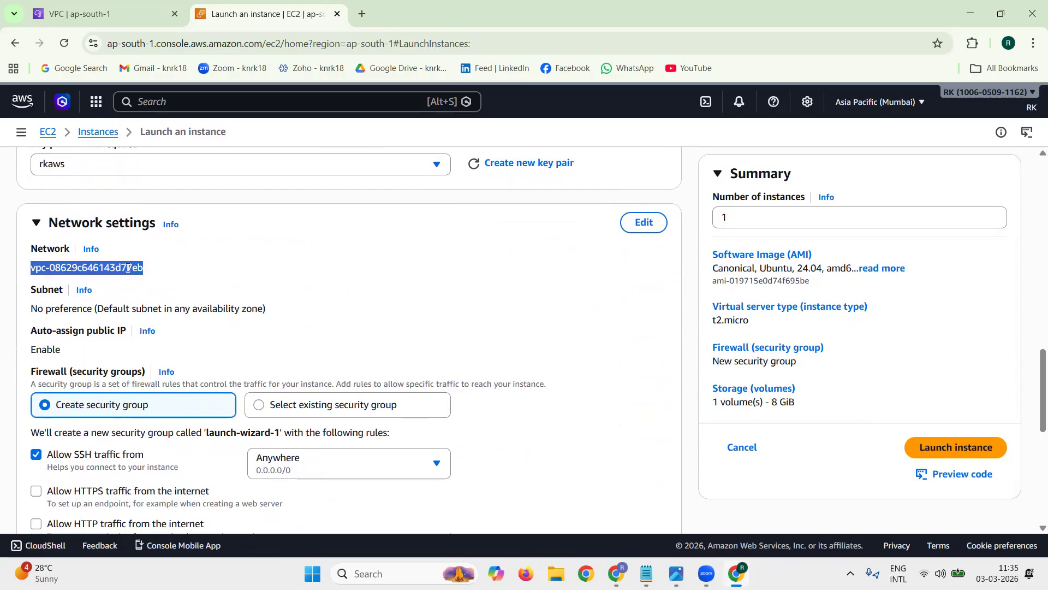
pyautogui.click(644, 223)
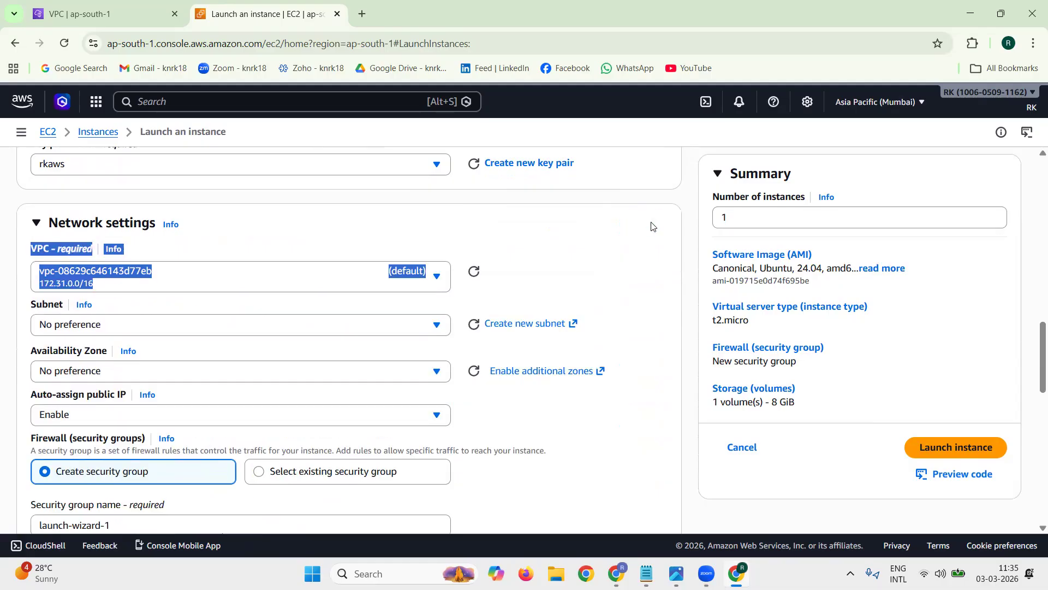
pyautogui.click(348, 283)
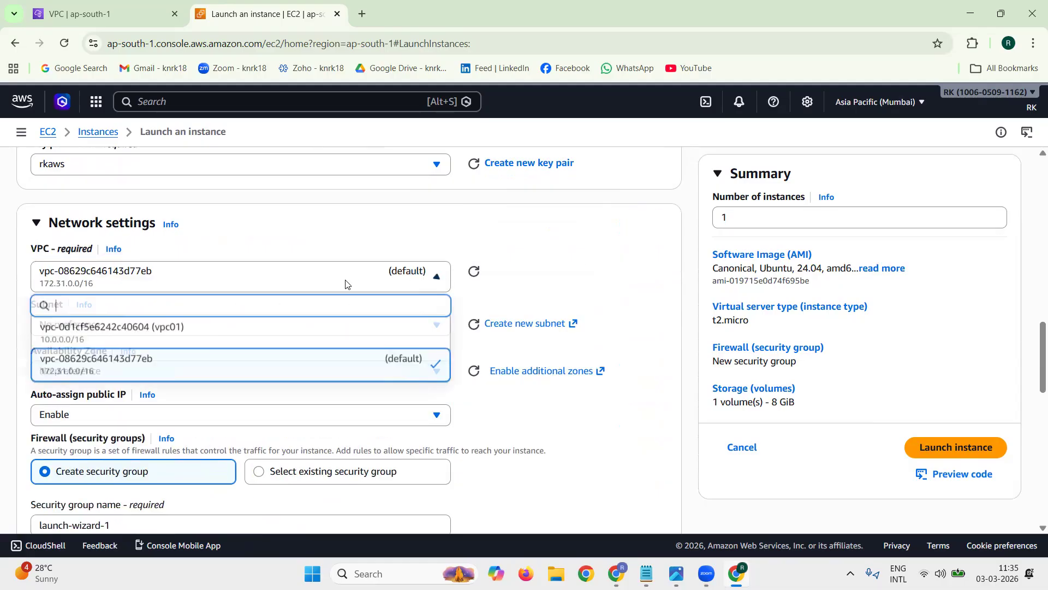
pyautogui.click(240, 334)
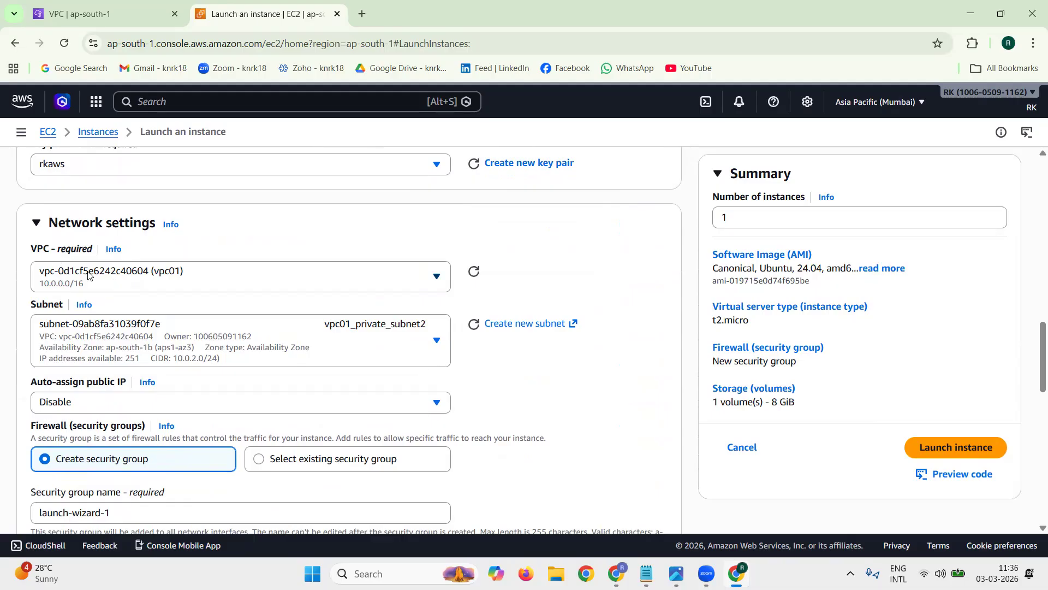
# Step: Set the instance's subnet to vpc01_public_subnet1 and enable auto-assign public IP
pyautogui.scroll(-1, 372, 304)
pyautogui.tripleClick(55, 318)
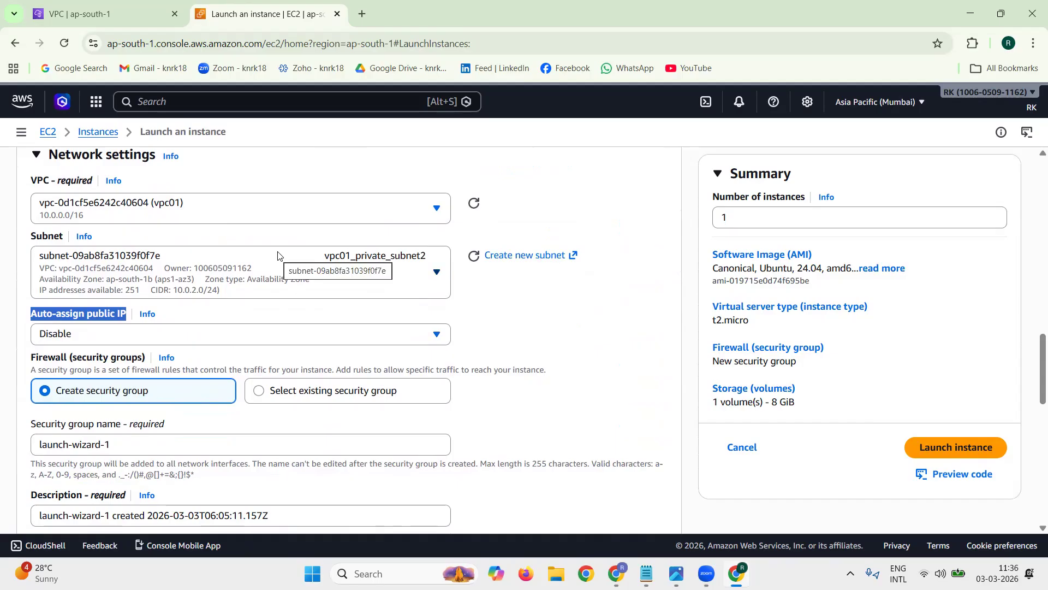
pyautogui.click(276, 269)
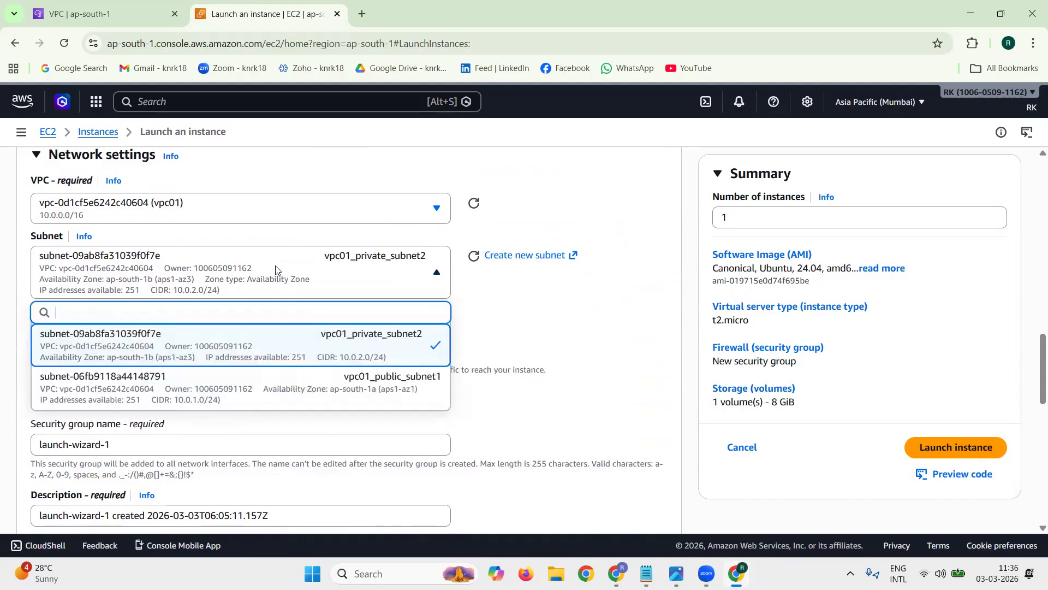
pyautogui.click(276, 386)
pyautogui.tripleClick(59, 318)
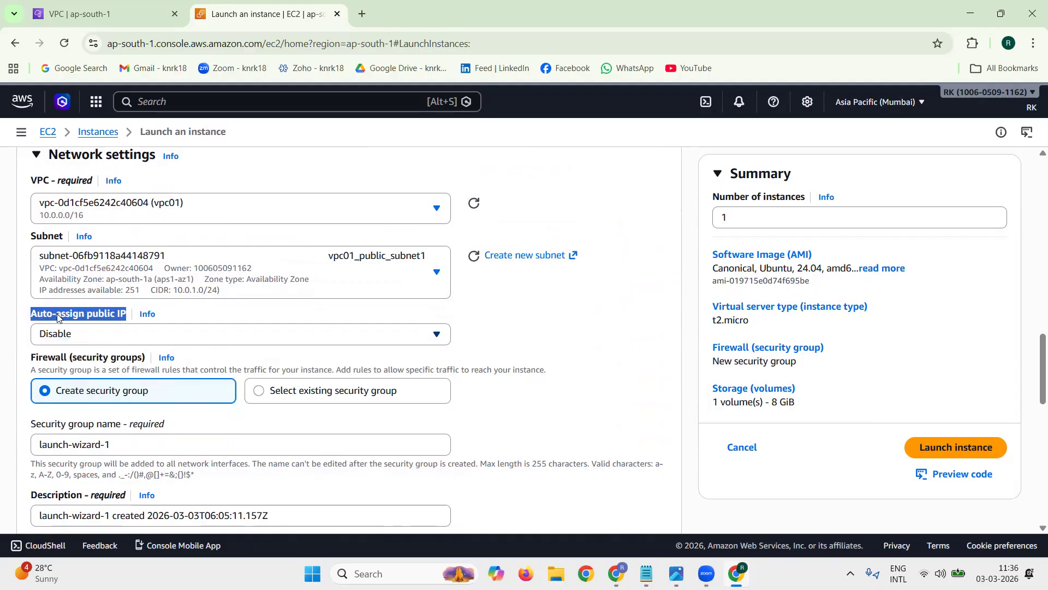
pyautogui.click(79, 327)
pyautogui.click(80, 356)
pyautogui.click(253, 317)
# Step: Assign the existing security group vpc01-test-sg1 to the instance
pyautogui.click(349, 392)
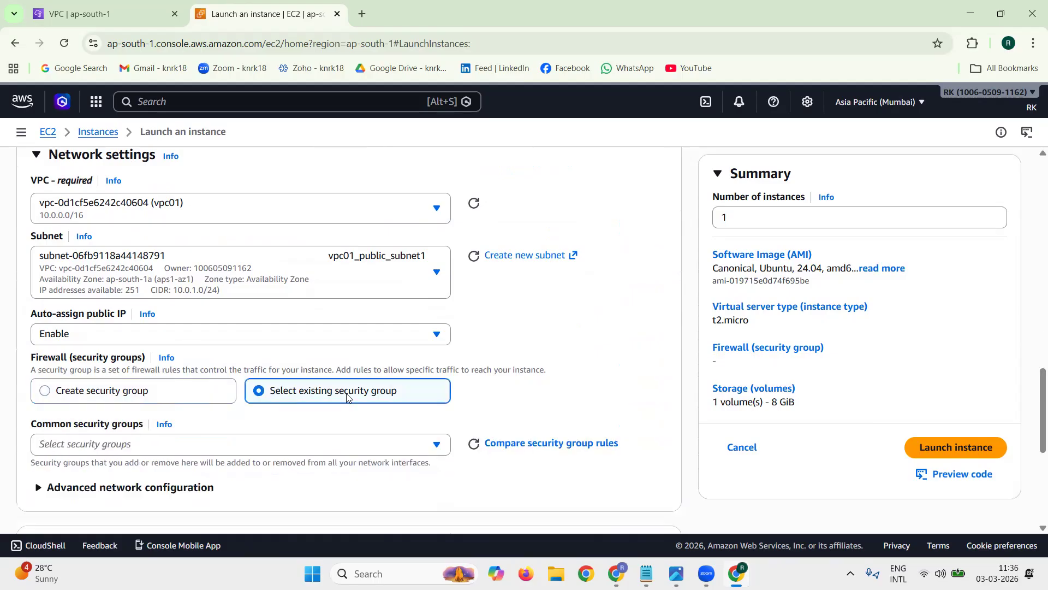
pyautogui.click(251, 444)
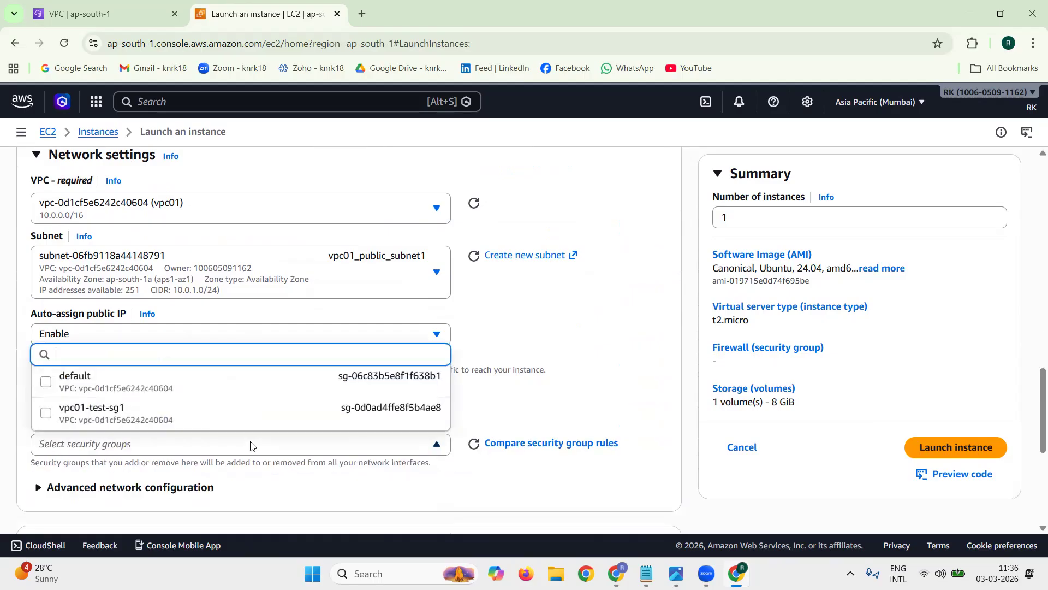
pyautogui.click(130, 418)
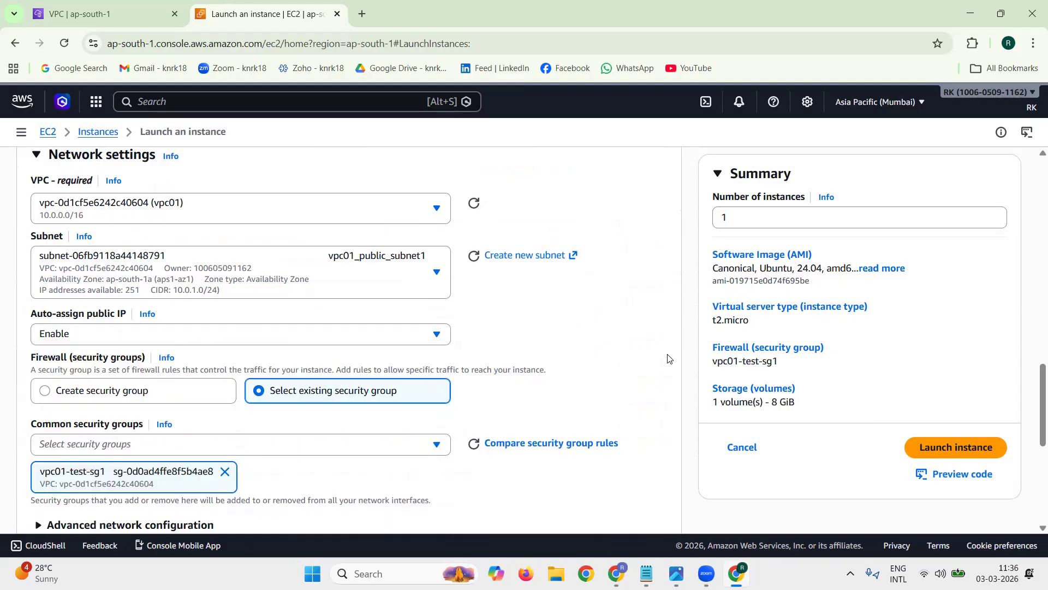
# Step: Review the storage configuration, number of instances and launch summary, and launch the instance
pyautogui.scroll(-6, 694, 356)
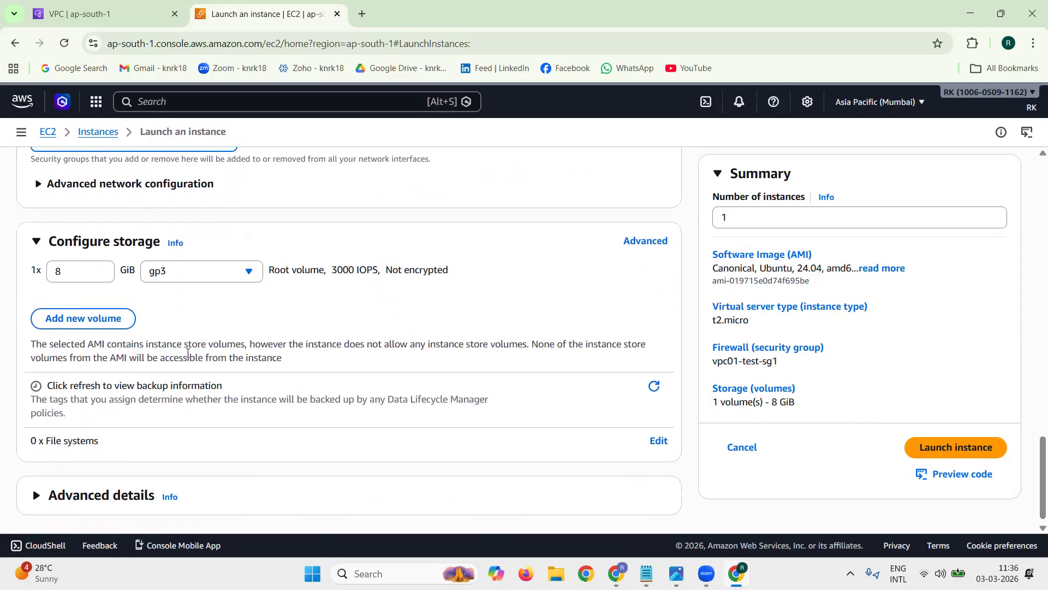
pyautogui.doubleClick(57, 270)
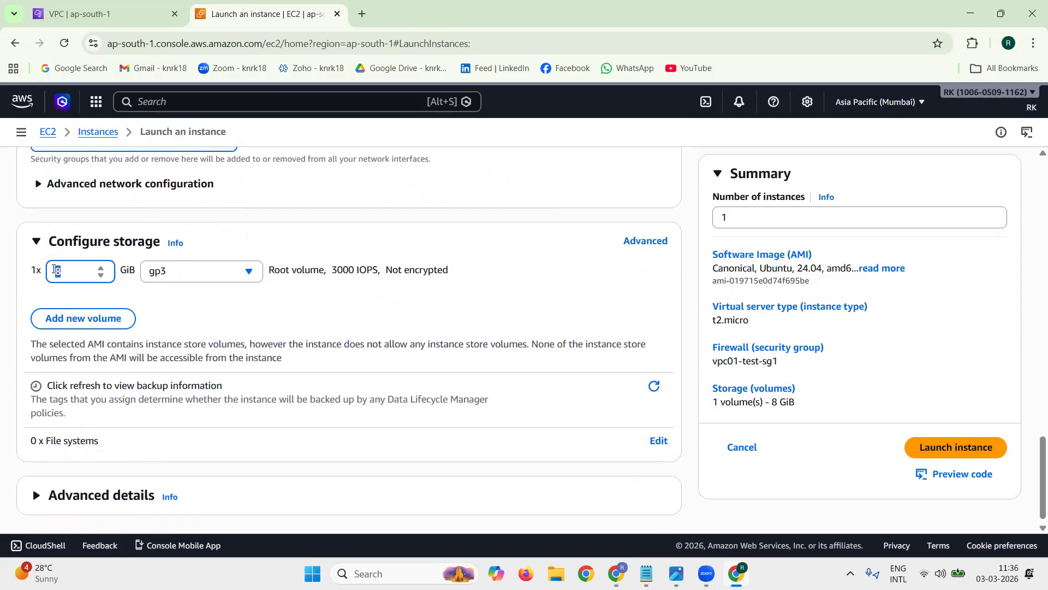
pyautogui.click(217, 214)
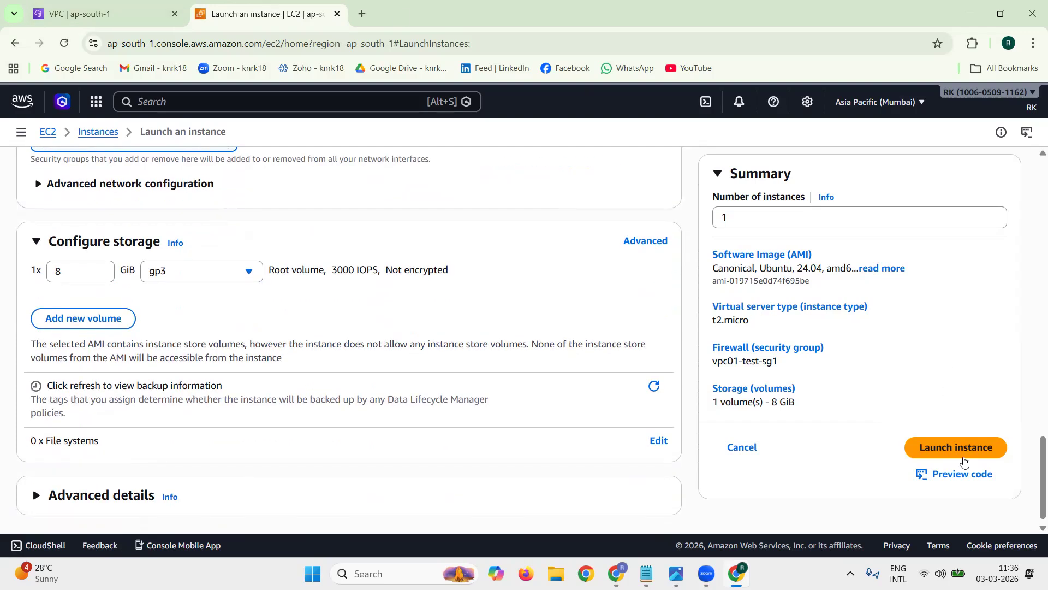
pyautogui.moveTo(807, 408); pyautogui.dragTo(712, 251)
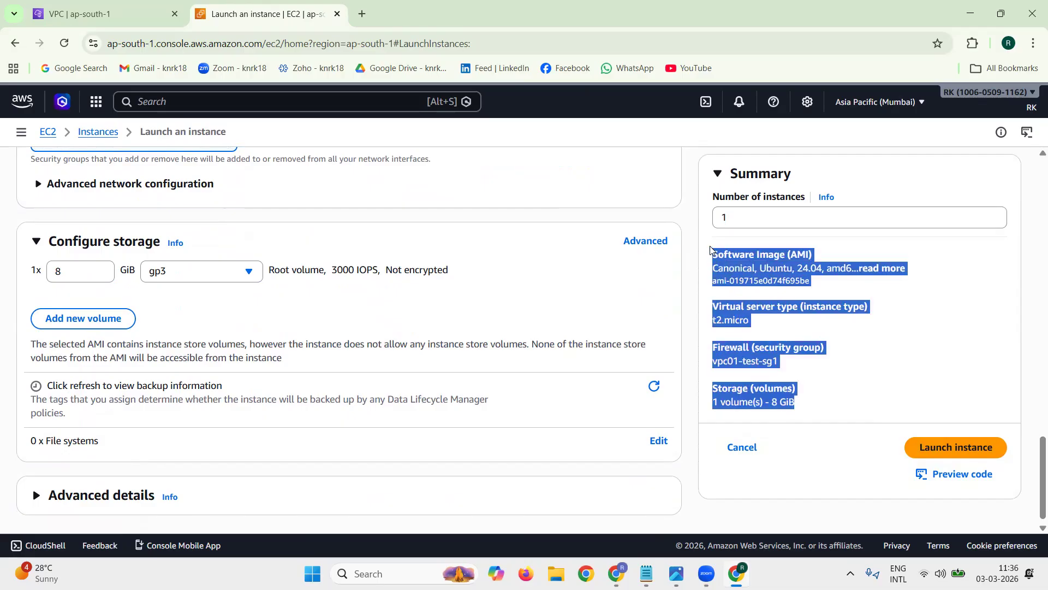
pyautogui.click(855, 320)
pyautogui.doubleClick(724, 215)
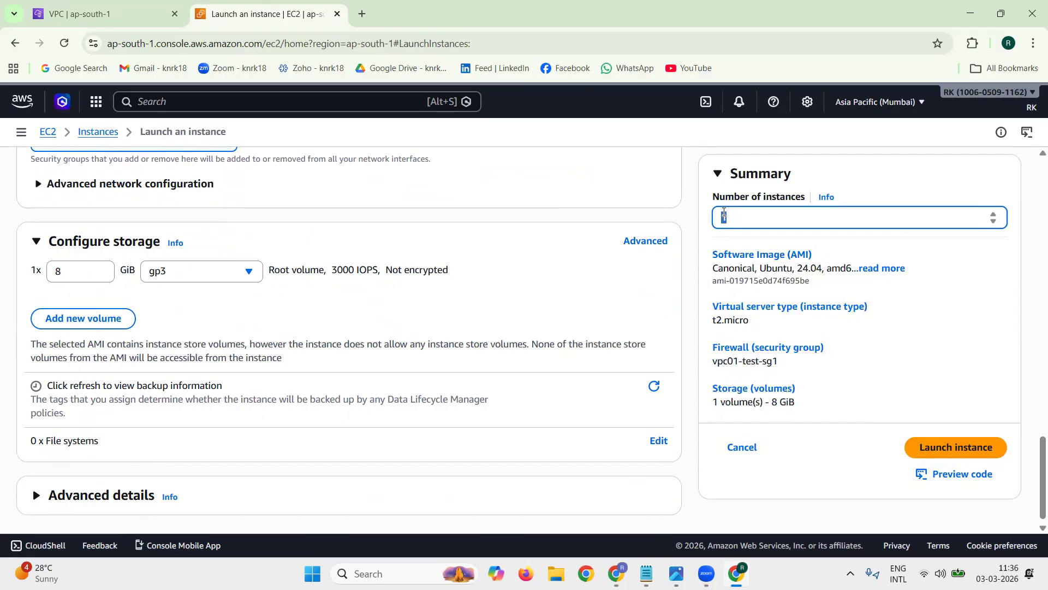
pyautogui.click(690, 252)
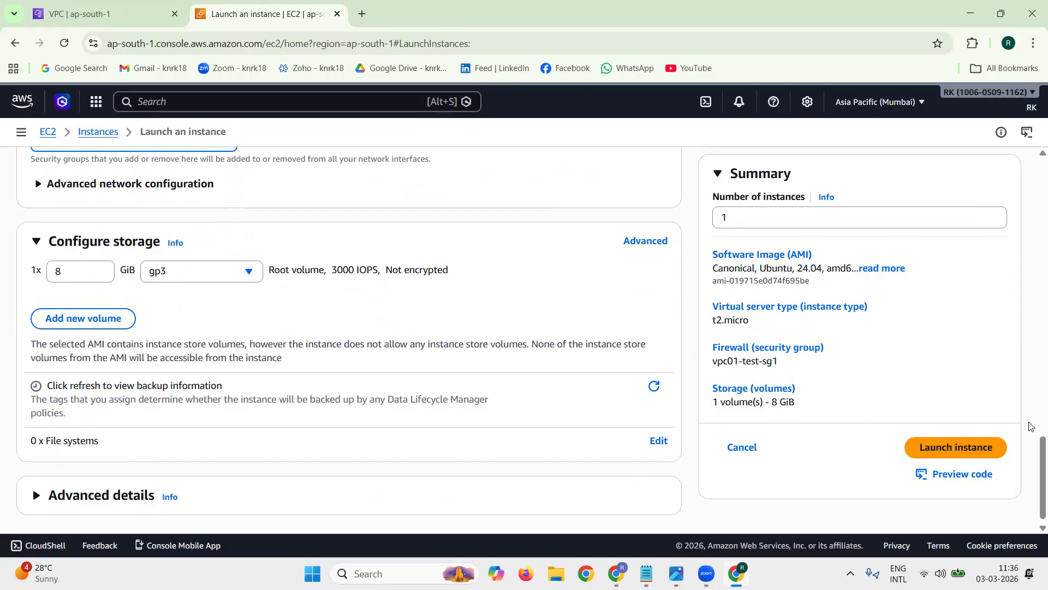
pyautogui.doubleClick(1012, 446)
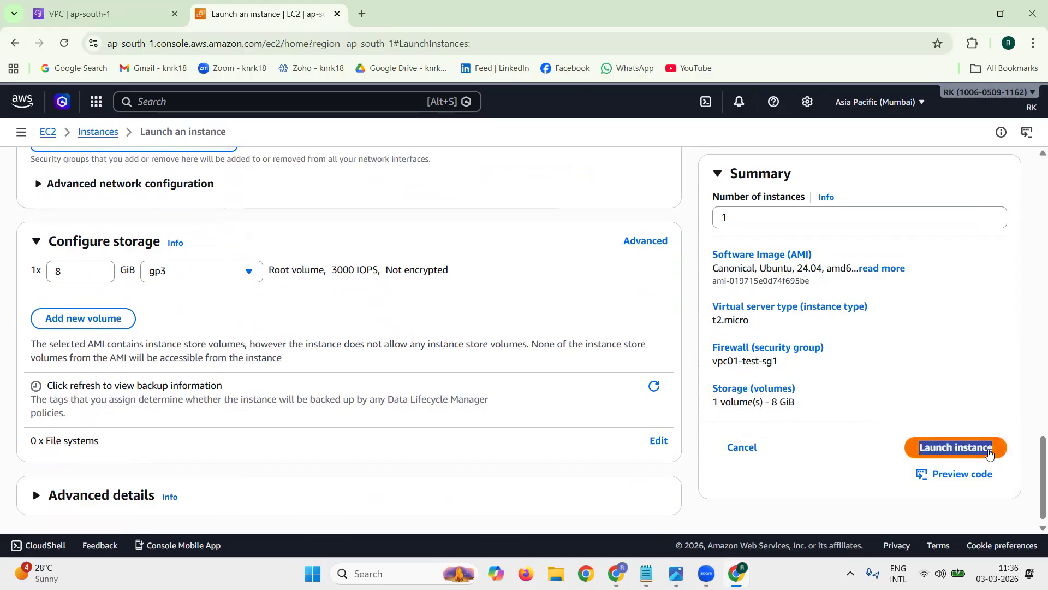
pyautogui.click(989, 453)
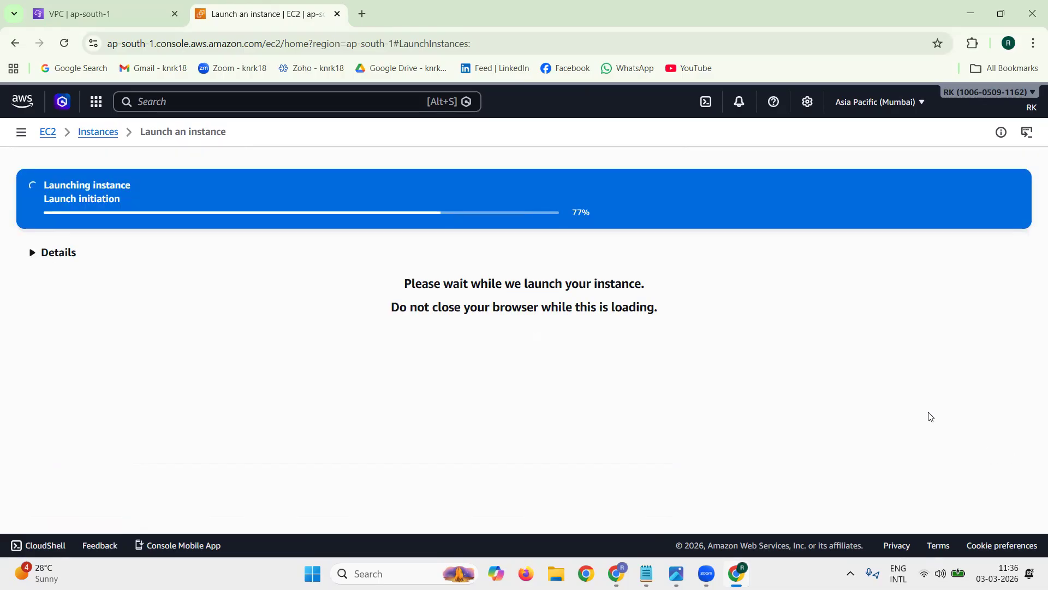
# Step: View all instances, refresh the list and select vpc01_public_ec2 to show its details
pyautogui.scroll(-4, 931, 416)
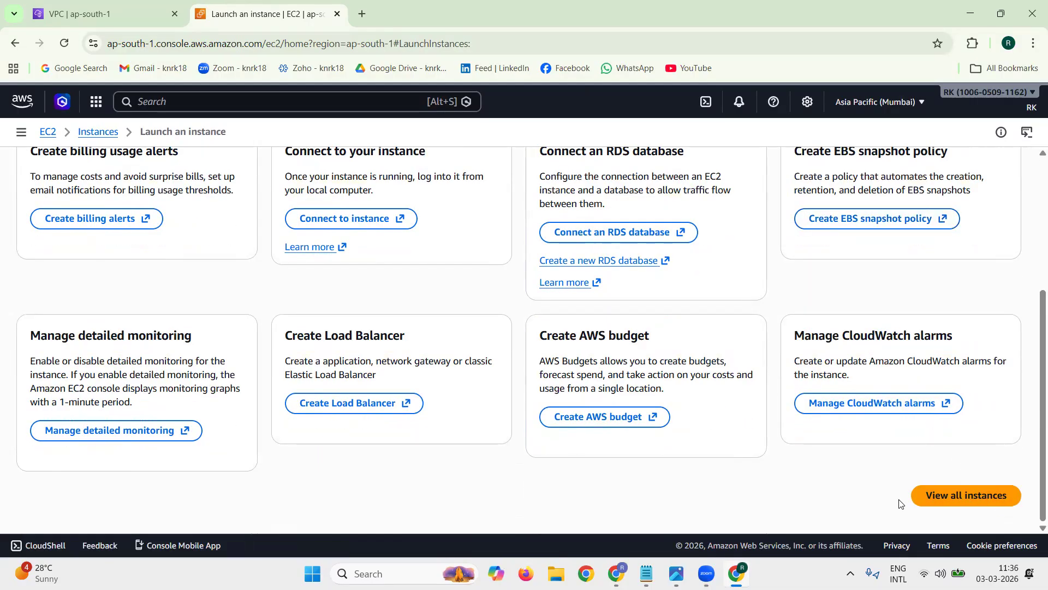
pyautogui.click(928, 495)
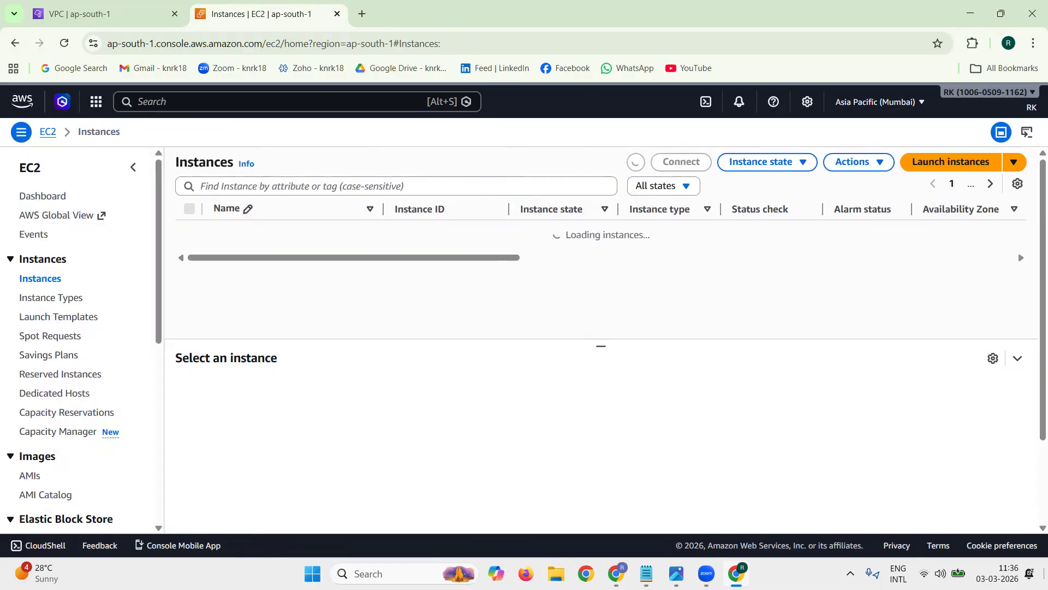
pyautogui.click(636, 162)
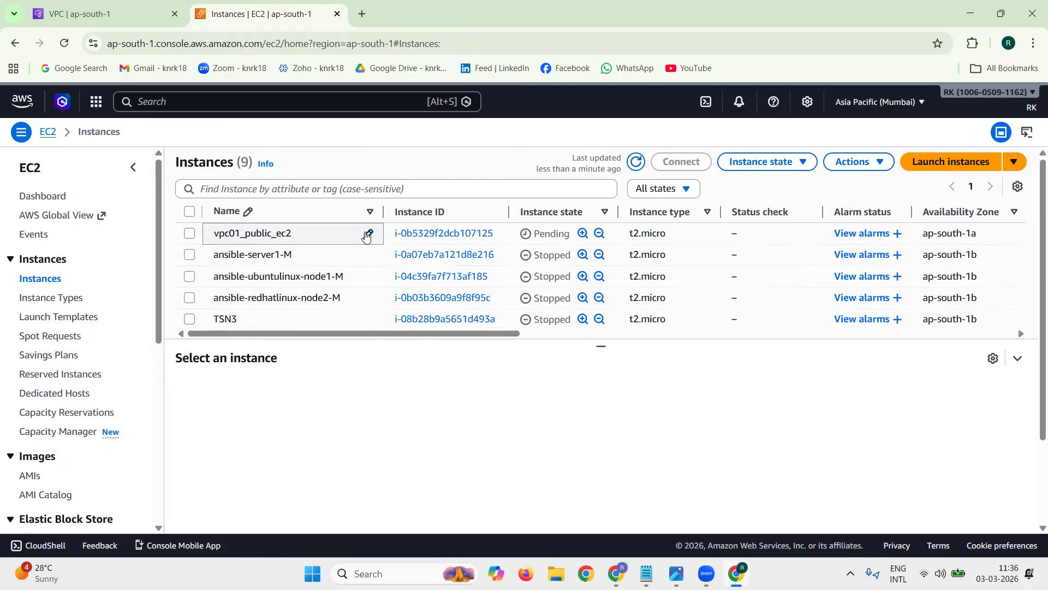
pyautogui.tripleClick(506, 242)
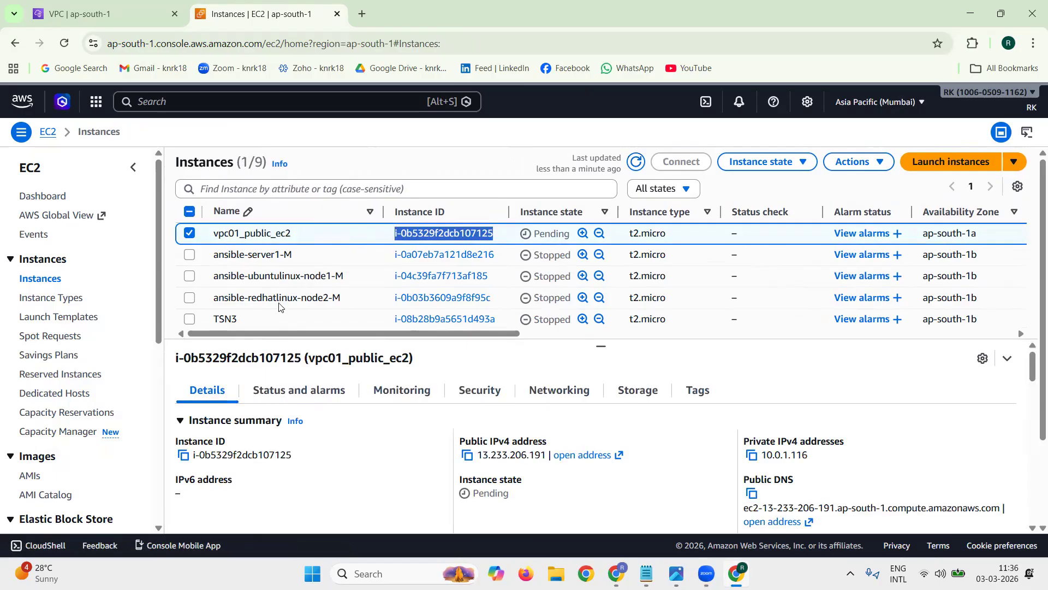
# Step: Start launching another instance and name it vpc01_private_ec2, copying the name from the notes
pyautogui.click(939, 166)
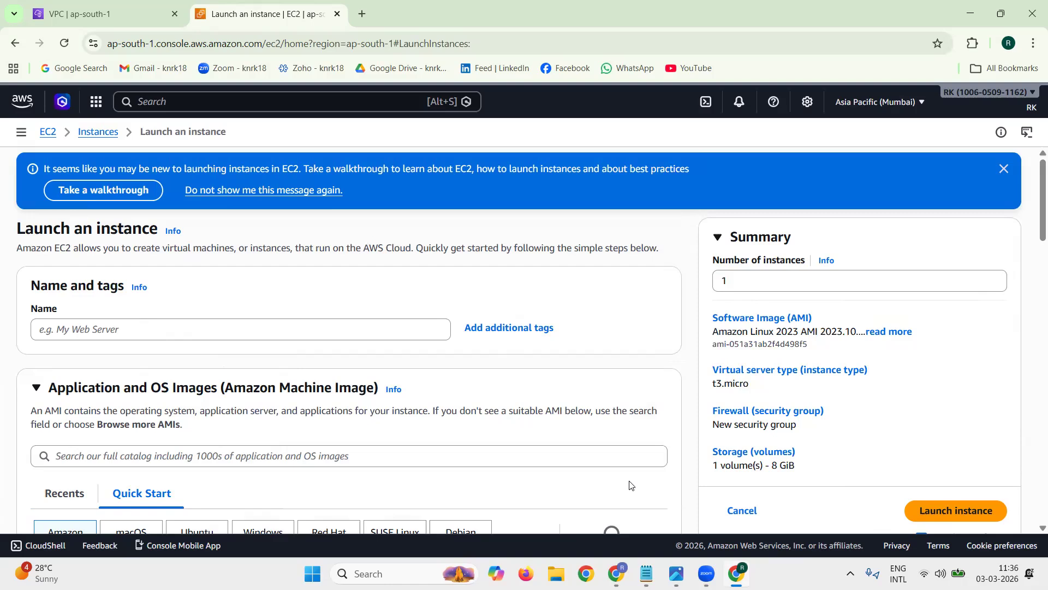
pyautogui.click(646, 573)
pyautogui.moveTo(155, 421); pyautogui.dragTo(259, 420)
pyautogui.hotkey('ctrl', 'c')
pyautogui.hotkey('alt', 'Tab')
pyautogui.click(182, 326)
pyautogui.hotkey('ctrl', 'v')
pyautogui.click(1003, 171)
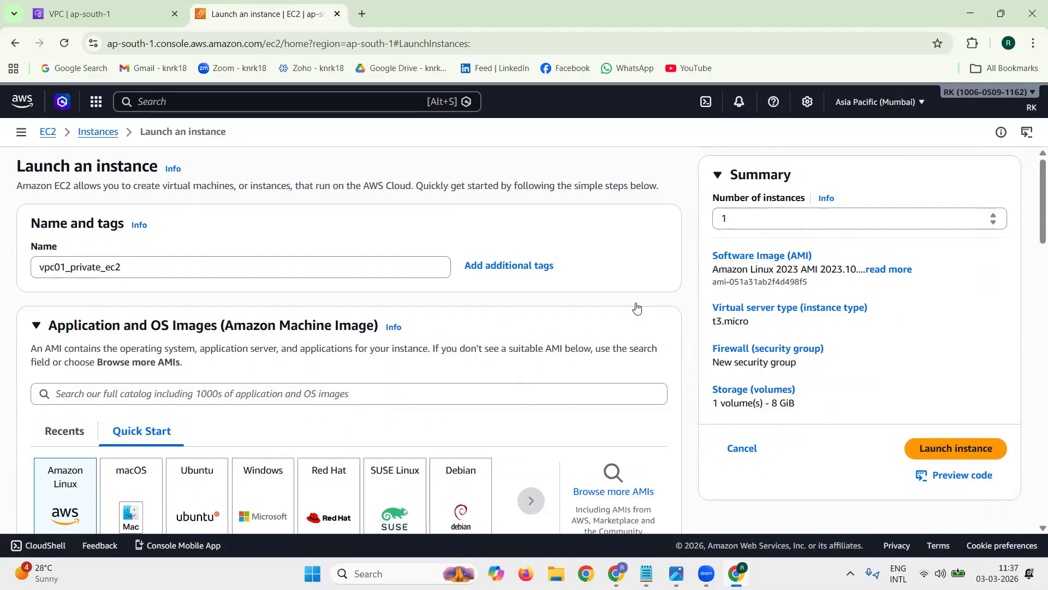
# Step: Choose Ubuntu Server 24.04 LTS (HVM), SSD Volume Type as the machine image and t2.micro as the instance type
pyautogui.scroll(-3, 563, 298)
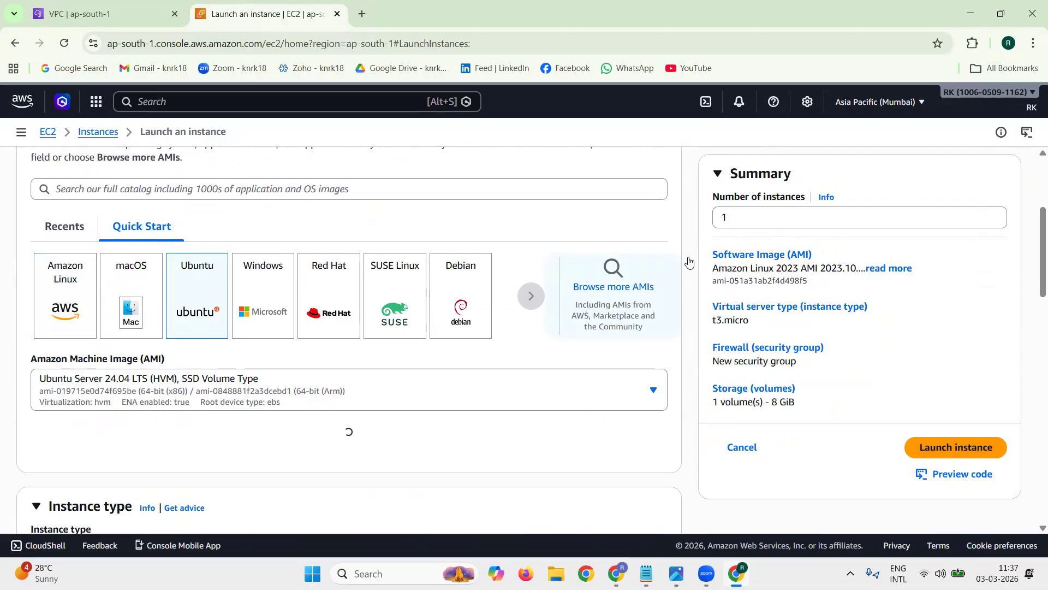
pyautogui.scroll(-5, 569, 293)
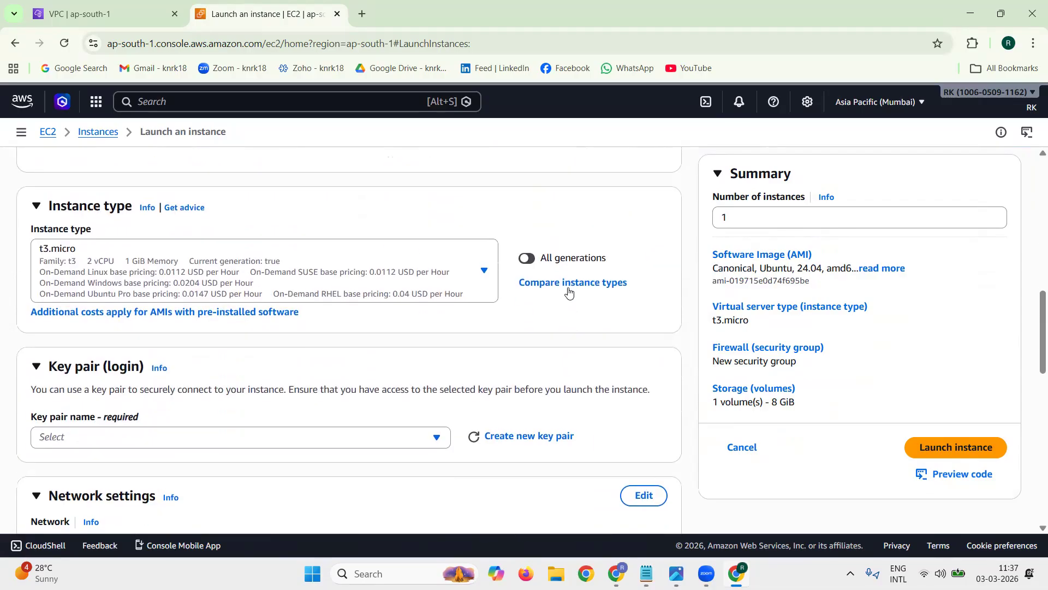
pyautogui.click(266, 281)
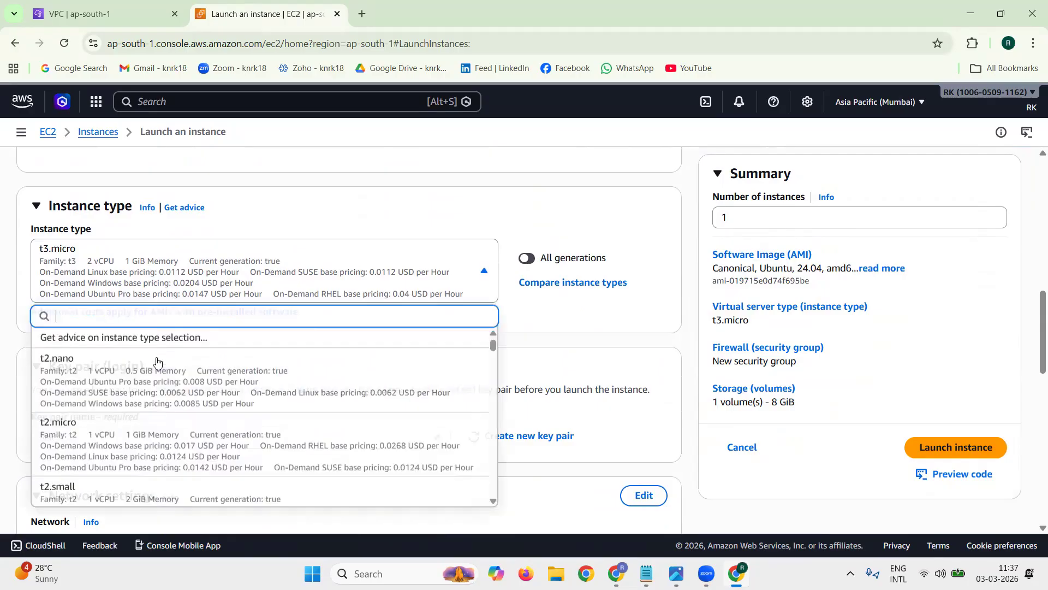
pyautogui.click(155, 446)
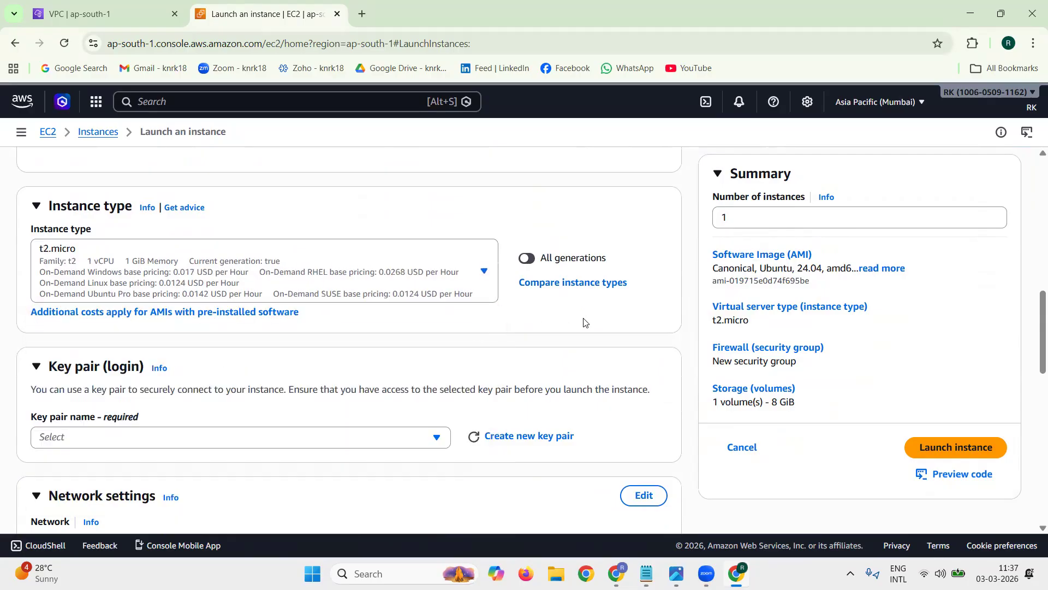
# Step: Select the existing key pair rkaws for the private instance's login
pyautogui.scroll(-3, 155, 356)
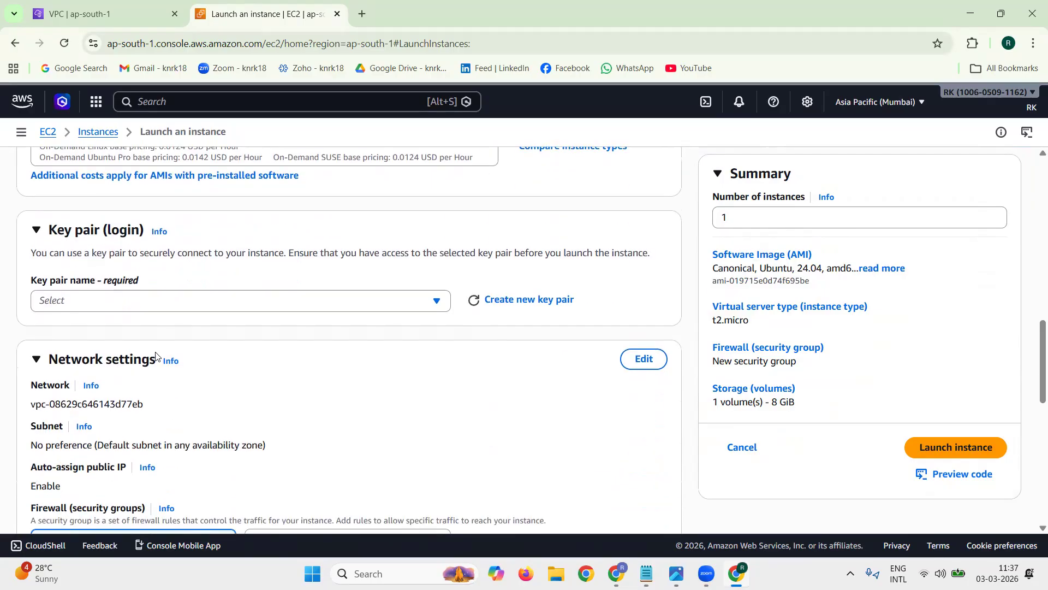
pyautogui.click(130, 300)
pyautogui.click(114, 371)
# Step: Place the instance in VPC vpc01, on subnet vpc01_private_subnet2 with auto-assign public IP disabled
pyautogui.scroll(-3, 118, 338)
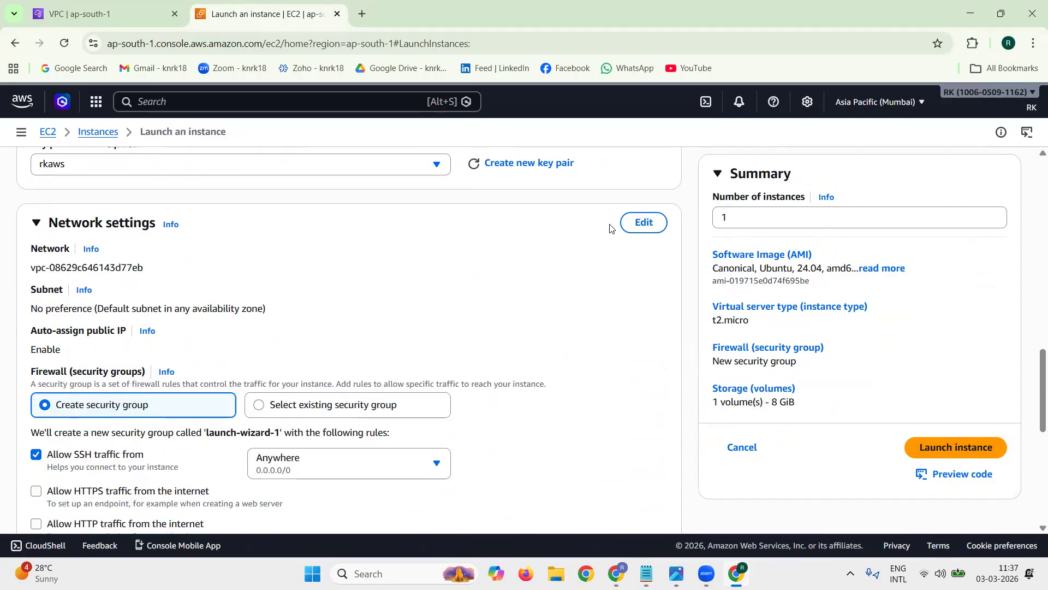
pyautogui.click(647, 229)
pyautogui.click(247, 274)
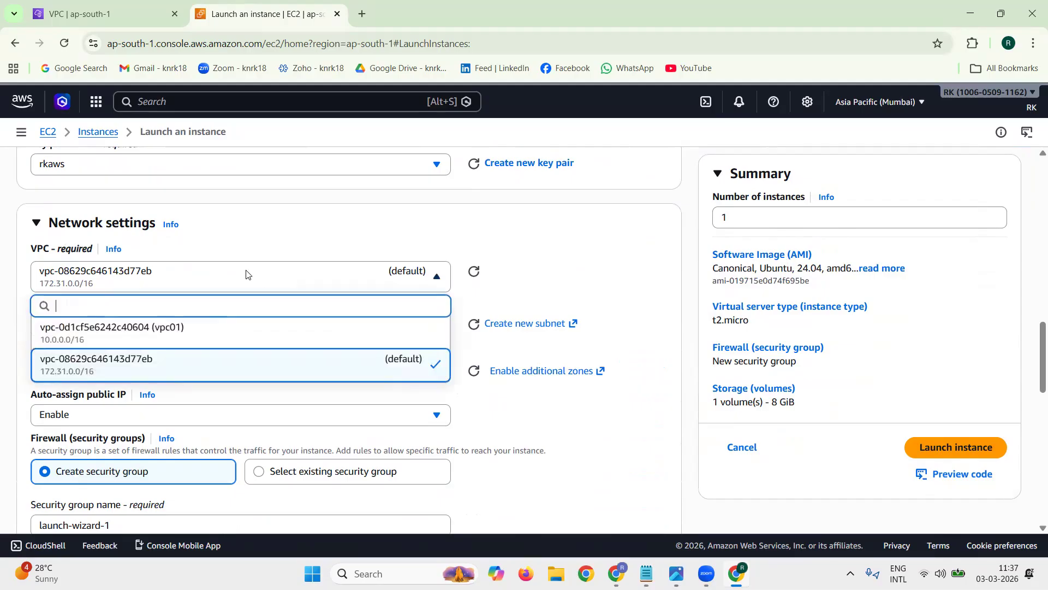
pyautogui.click(204, 328)
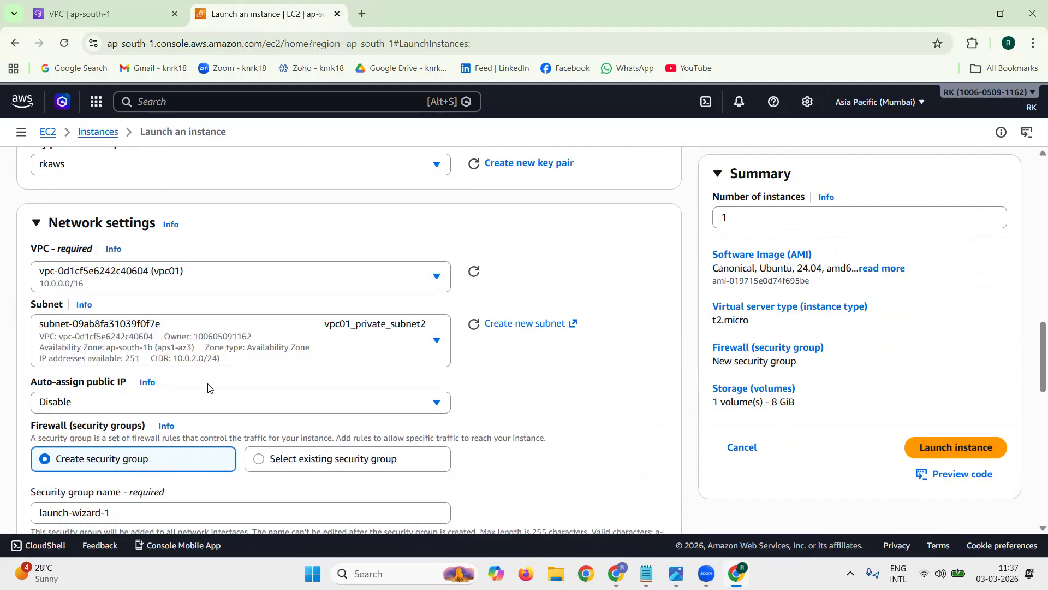
pyautogui.tripleClick(53, 381)
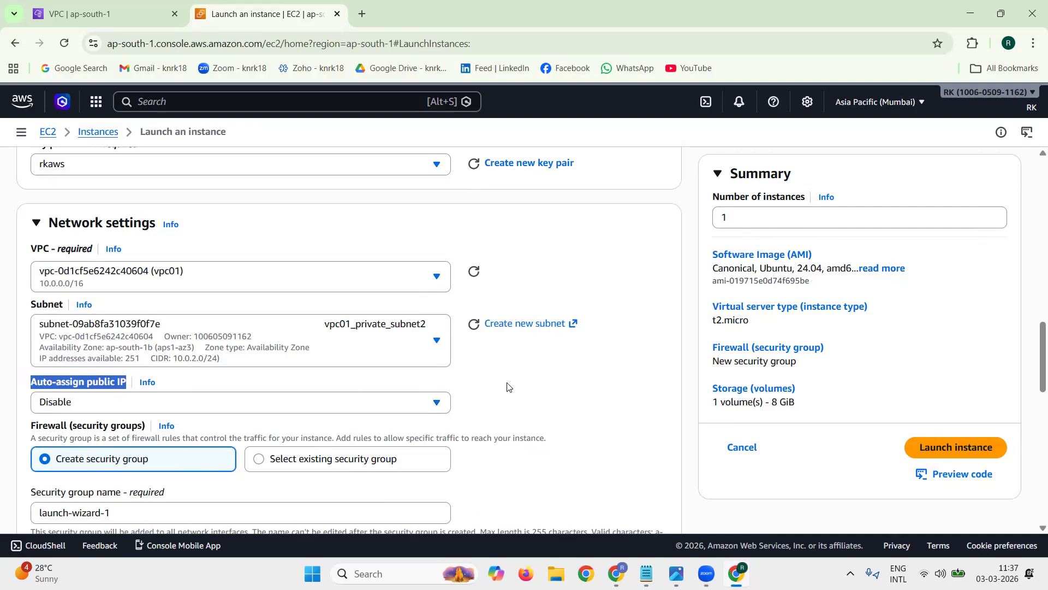
pyautogui.click(640, 387)
# Step: Assign the existing security group vpc01-test-sg1 to the private instance
pyautogui.scroll(-1, 639, 386)
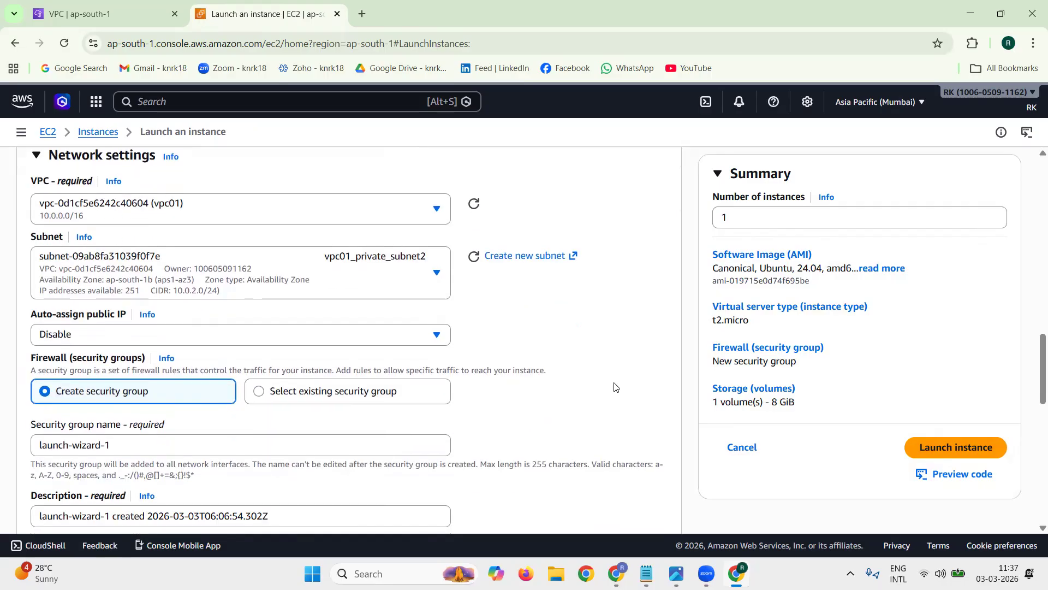
pyautogui.click(302, 397)
pyautogui.scroll(-2, 557, 385)
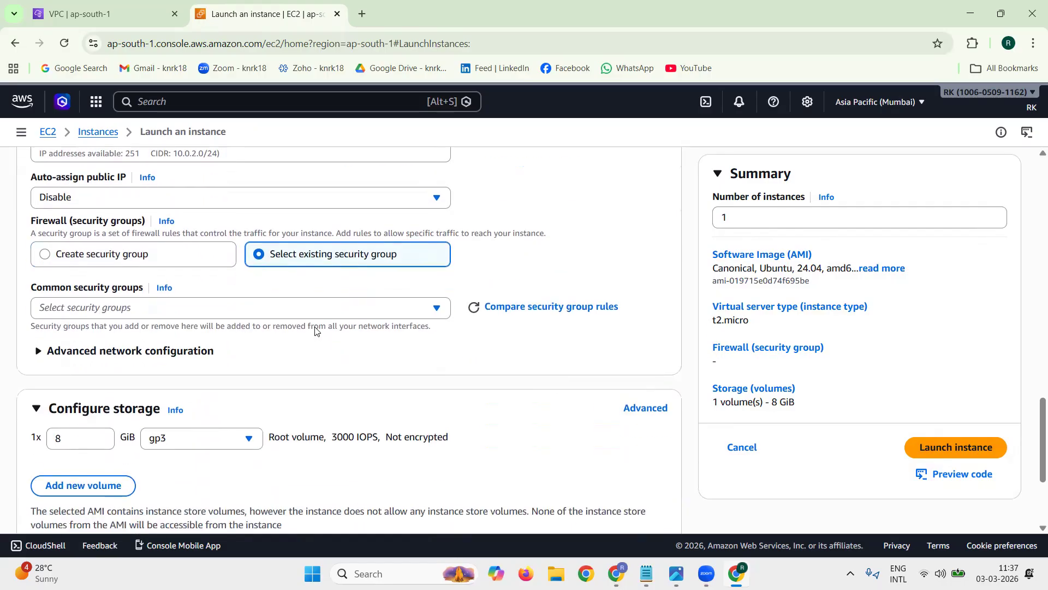
pyautogui.click(315, 313)
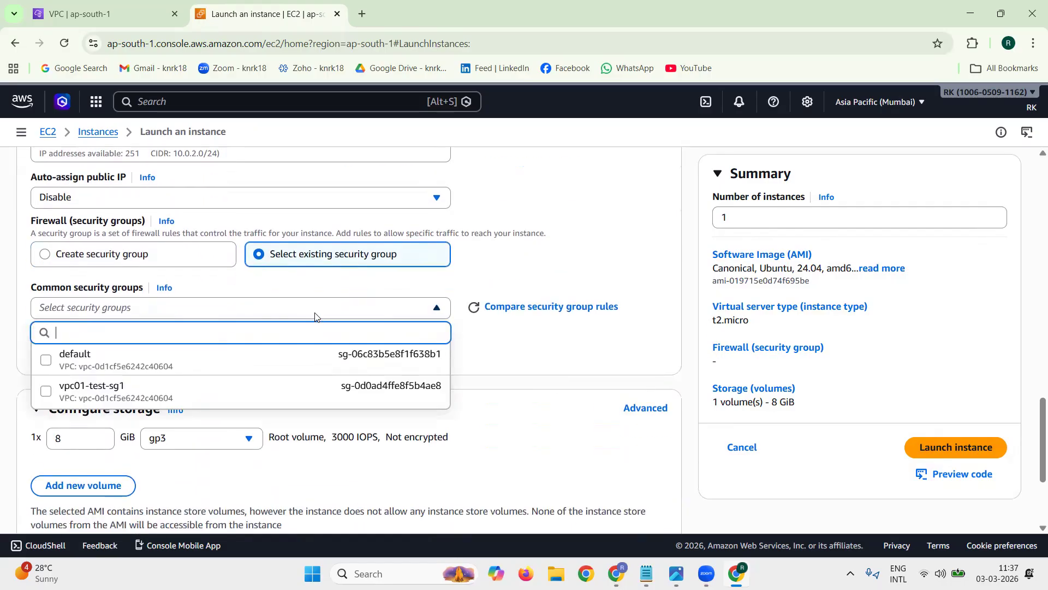
pyautogui.click(229, 388)
# Step: Check the private instance's storage and configuration summary, launch it, and return to the list of all instances
pyautogui.click(75, 475)
pyautogui.doubleClick(75, 475)
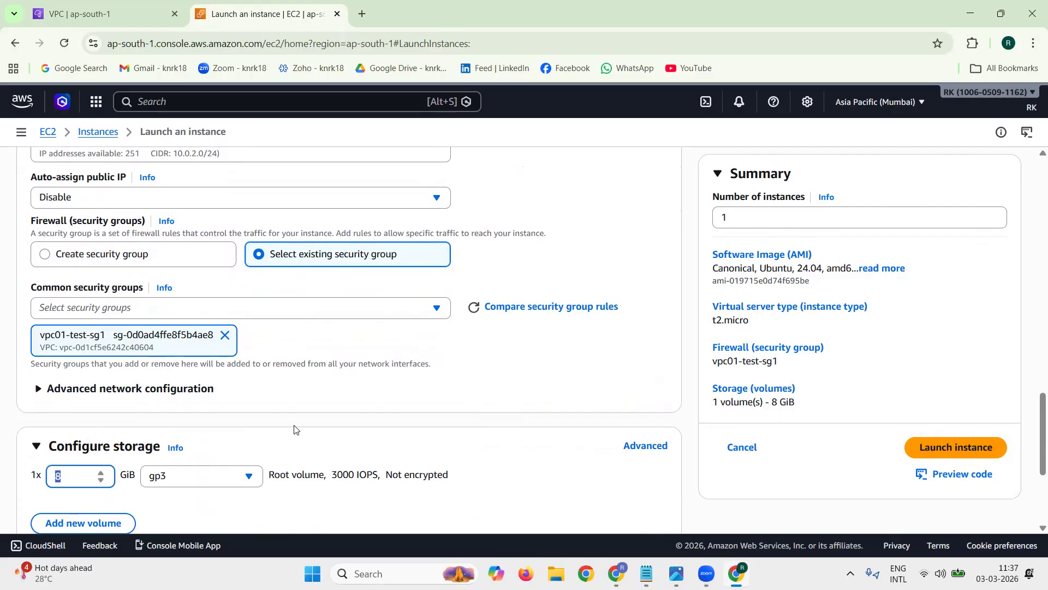
pyautogui.click(299, 425)
pyautogui.moveTo(857, 412); pyautogui.dragTo(710, 254)
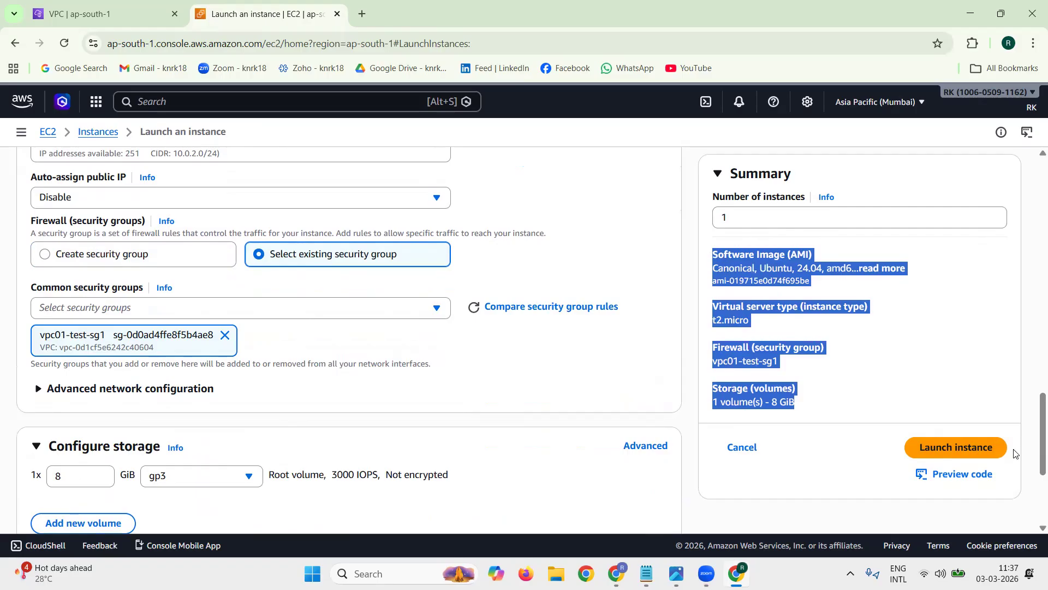
pyautogui.click(974, 446)
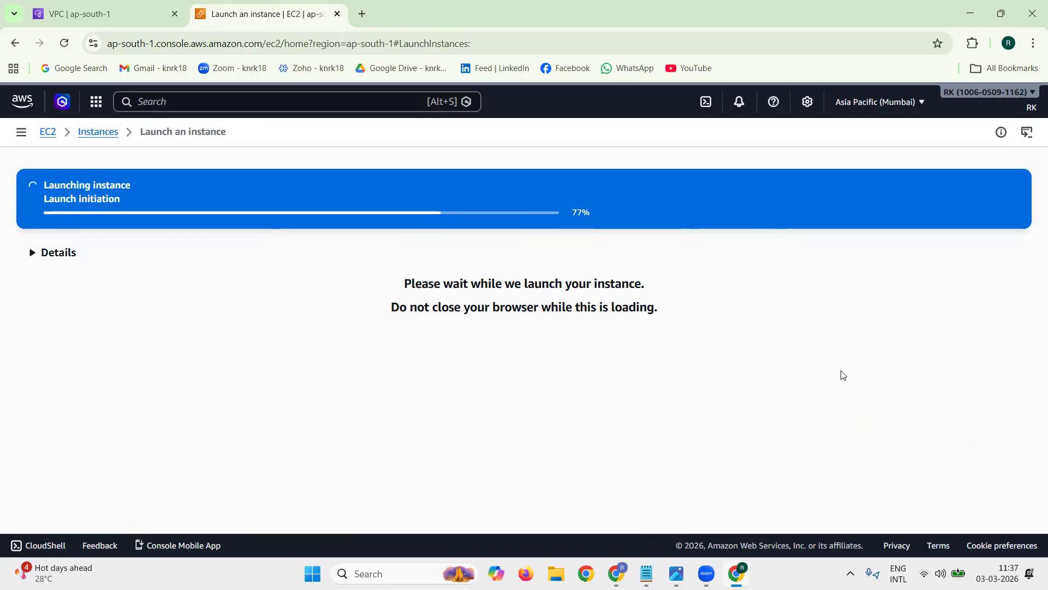
pyautogui.scroll(-5, 940, 371)
pyautogui.click(990, 495)
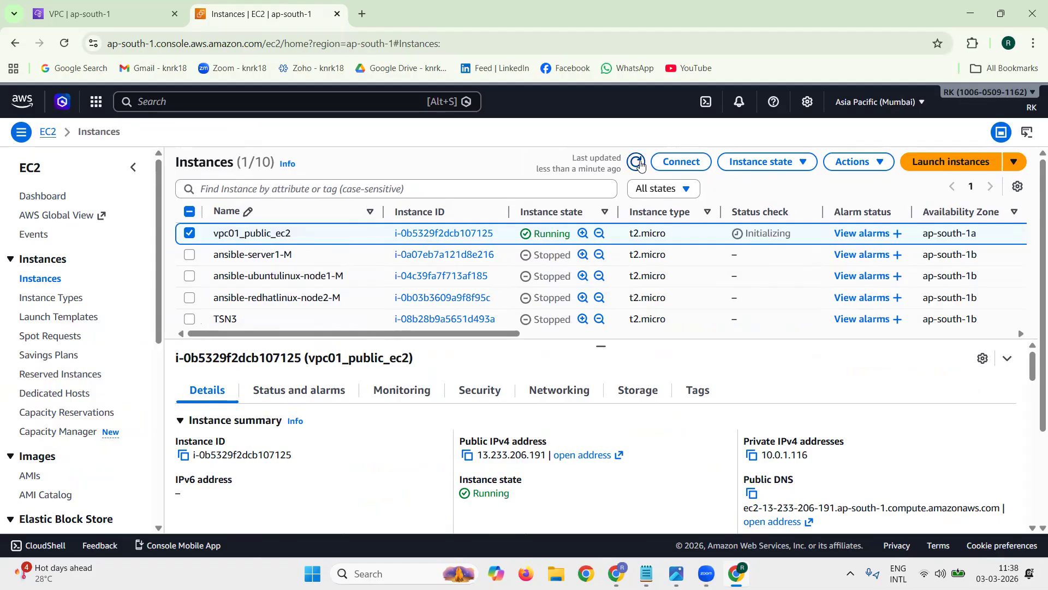
# Step: Refresh the instances list, sort it by name to find both vpc01 instances, and deselect vpc01_public_ec2
pyautogui.click(637, 161)
pyautogui.scroll(-3, 487, 283)
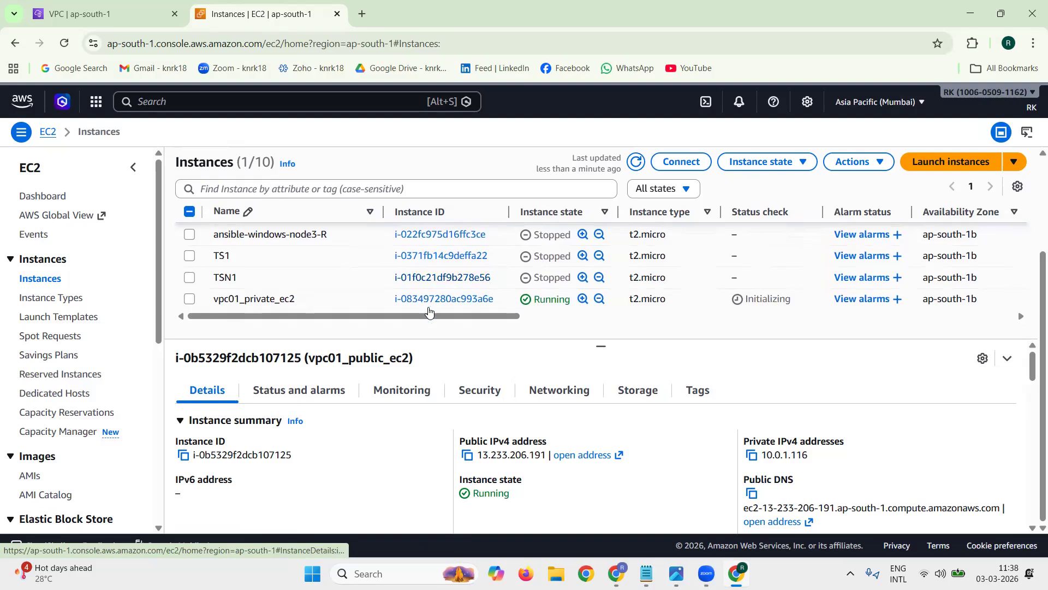
pyautogui.click(294, 216)
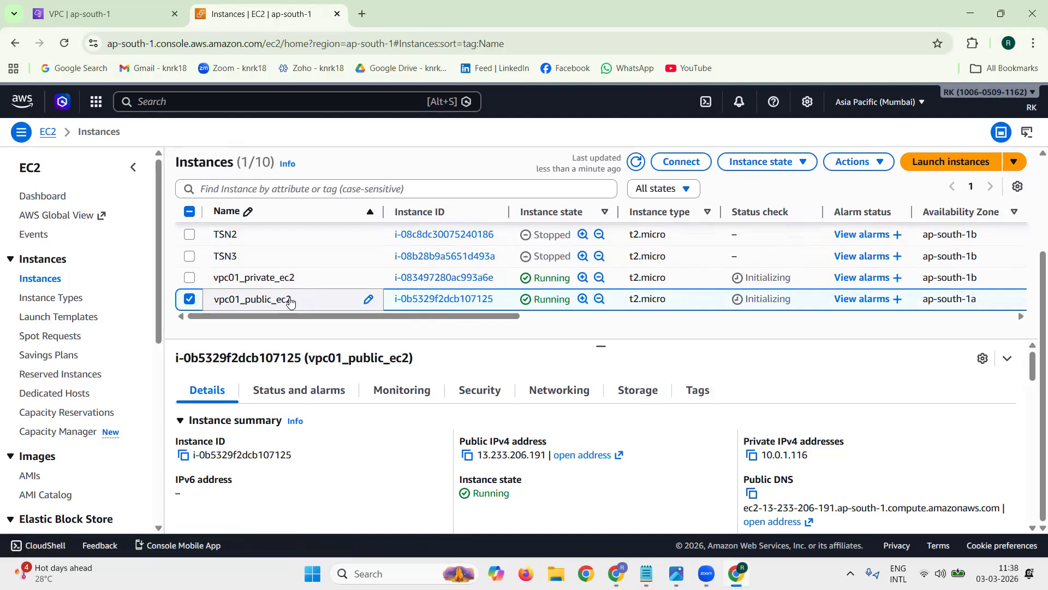
pyautogui.click(196, 301)
# Step: Switch to the tech1.txt notes and paste a copy of the whole VPC01 procedure below the original
pyautogui.click(971, 16)
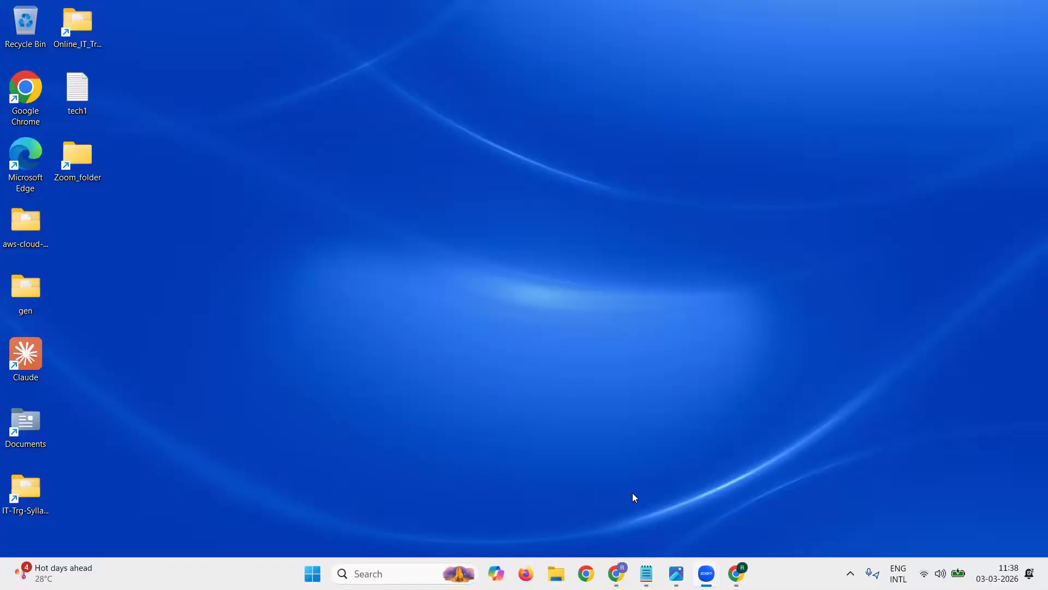
pyautogui.click(647, 573)
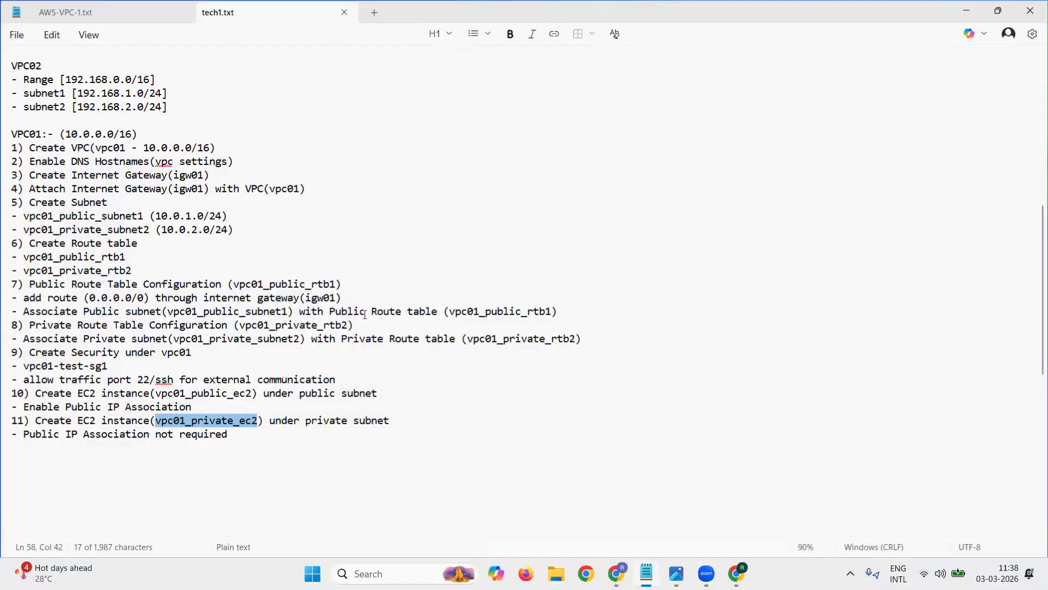
pyautogui.click(37, 455)
pyautogui.moveTo(15, 132); pyautogui.dragTo(445, 431)
pyautogui.hotkey('ctrl', 'c')
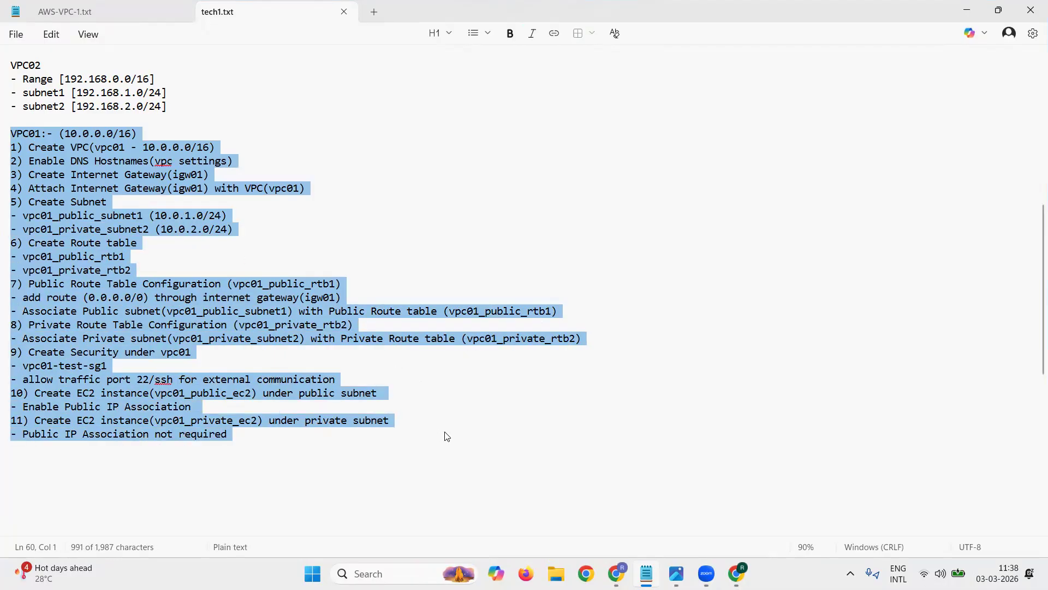
pyautogui.click(102, 467)
pyautogui.hotkey('ctrl', 'v')
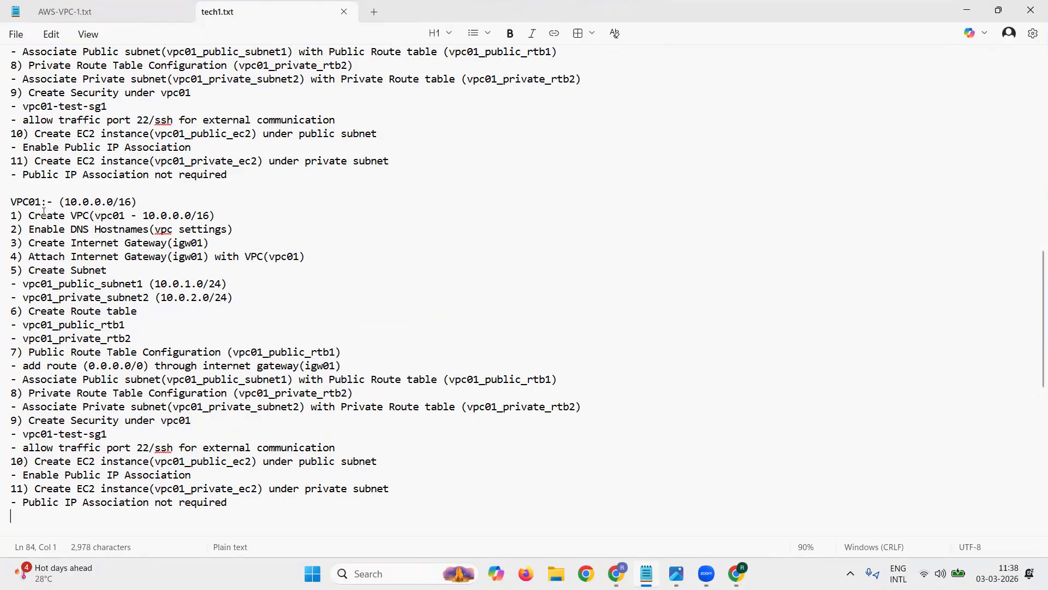
# Step: Change the copied section's heading to VPC02 with range 192.168.0.0/16, taking the range from the VPC02 plan above
pyautogui.press('BackSpace')
pyautogui.write('2')
pyautogui.scroll(10, 40, 207)
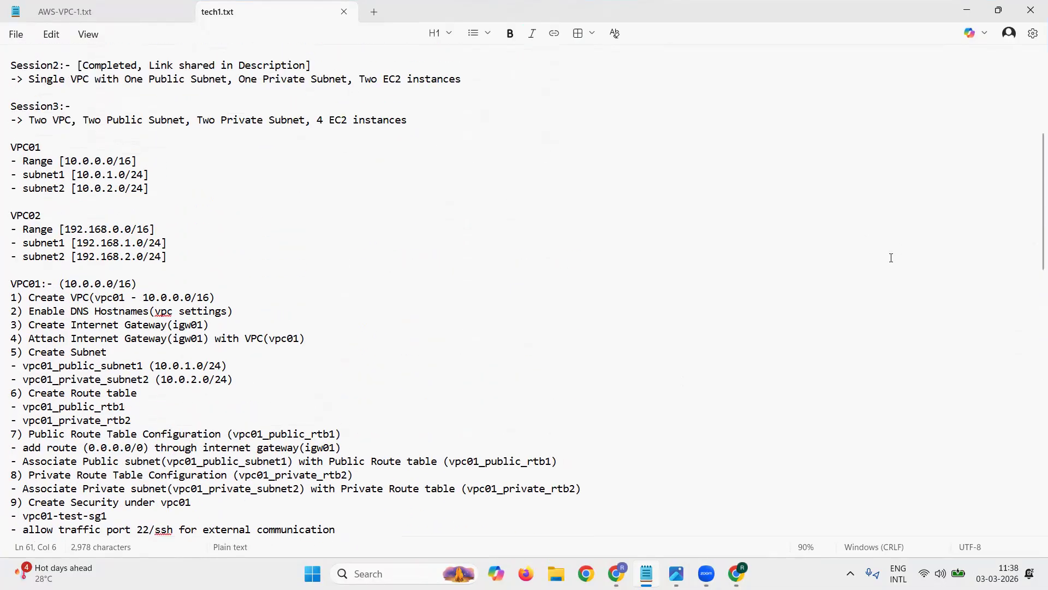
pyautogui.moveTo(64, 230); pyautogui.dragTo(149, 230)
pyautogui.hotkey('ctrl', 'c')
pyautogui.scroll(-6, 400, 290)
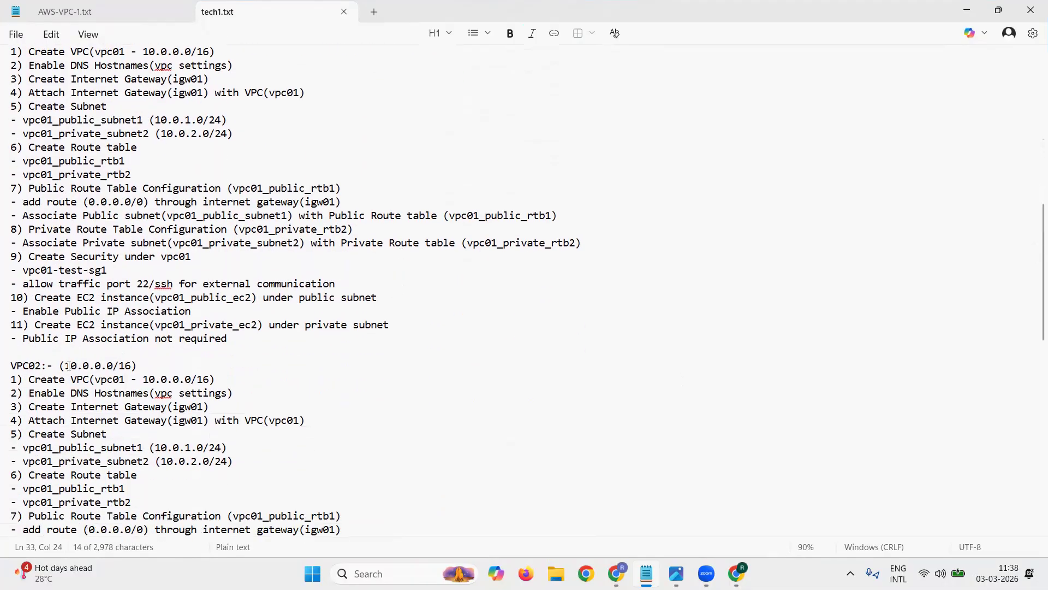
pyautogui.moveTo(65, 366); pyautogui.dragTo(132, 366)
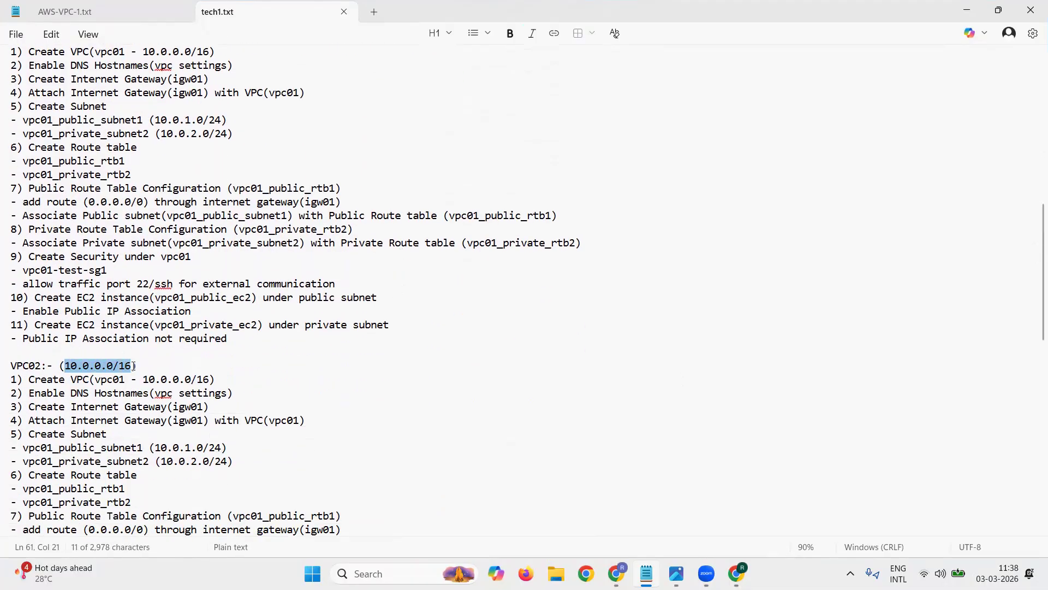
pyautogui.hotkey('ctrl', 'v')
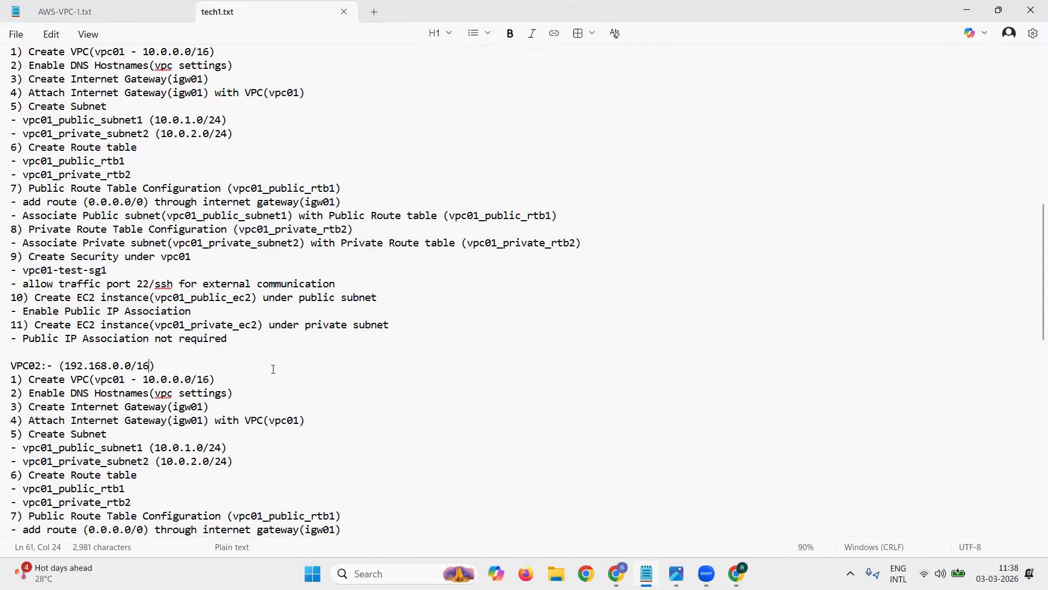
# Step: Replace the public subnet's range in the VPC02 section with 192.168.1.0/24, copied from the VPC02 plan above
pyautogui.scroll(4, 274, 369)
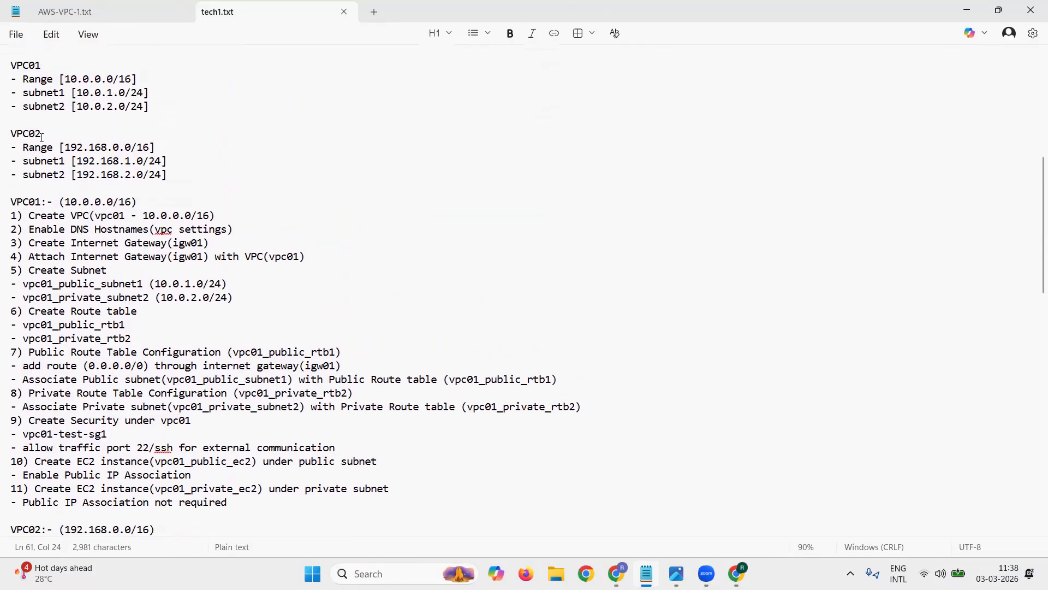
pyautogui.moveTo(74, 162); pyautogui.dragTo(162, 162)
pyautogui.hotkey('ctrl', 'c')
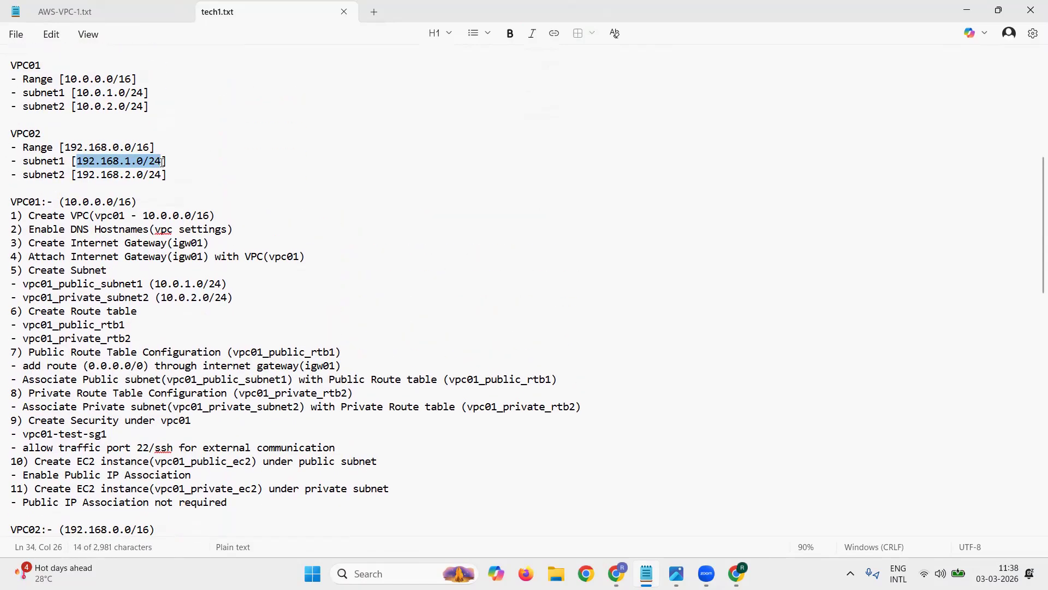
pyautogui.scroll(-6, 328, 211)
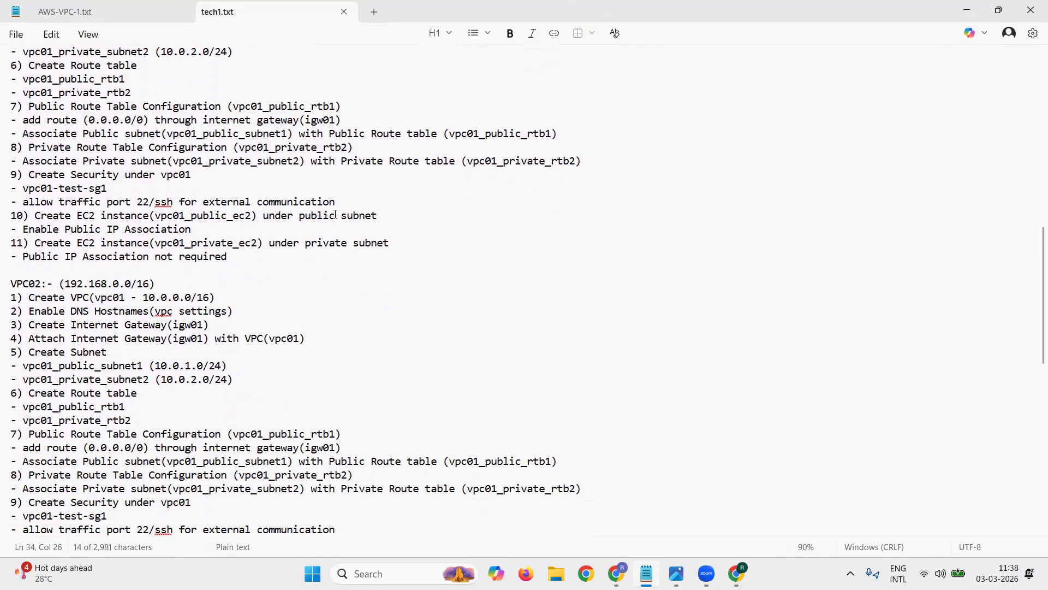
pyautogui.scroll(-1, 204, 326)
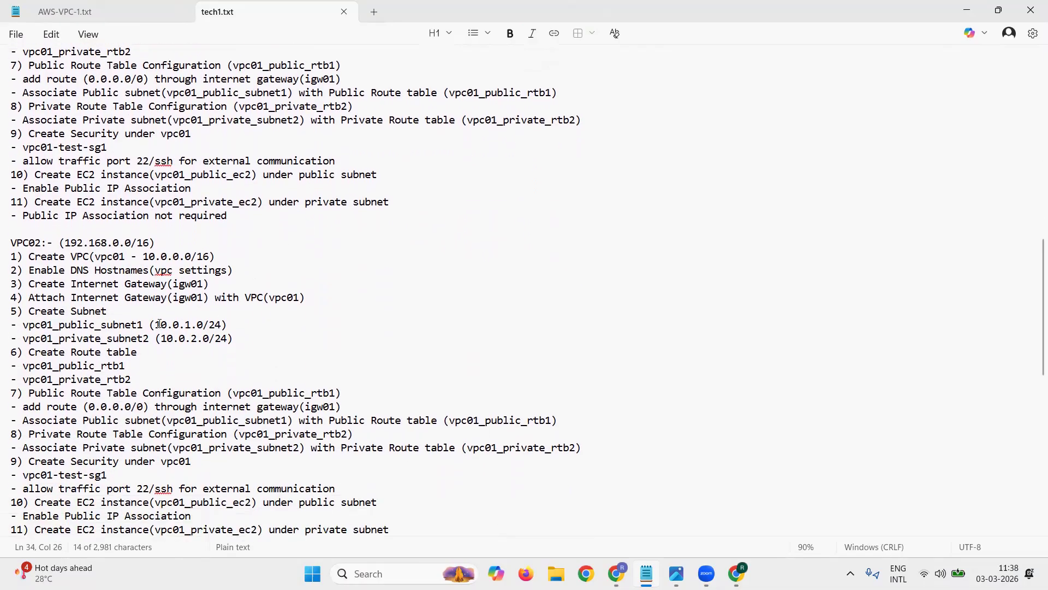
pyautogui.moveTo(158, 324); pyautogui.dragTo(201, 325)
pyautogui.hotkey('ctrl', 'v')
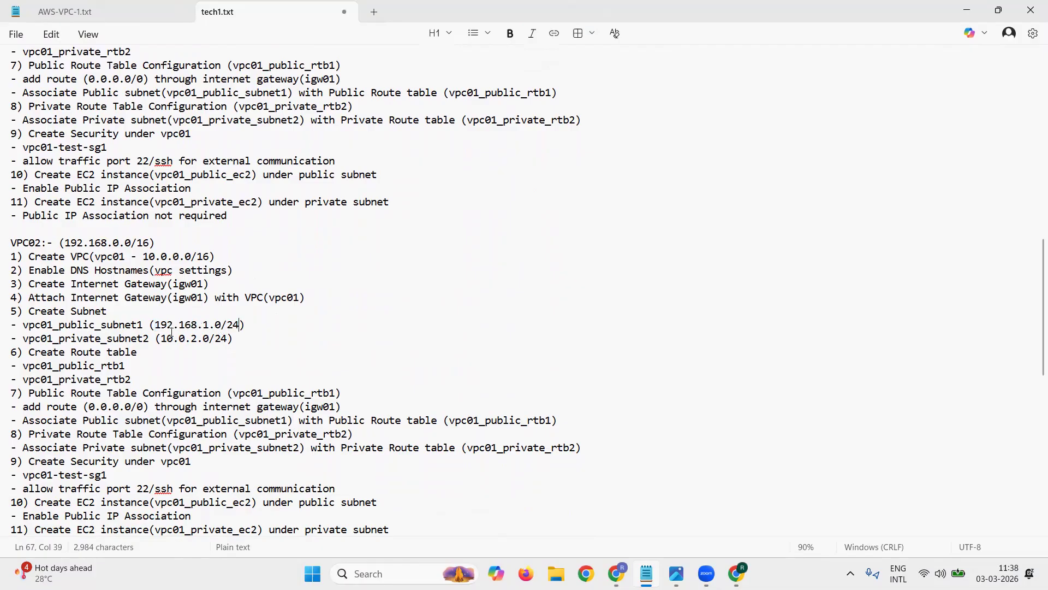
# Step: Set the private subnet's range in the VPC02 section to 192.168.2.0/24
pyautogui.moveTo(161, 339); pyautogui.dragTo(230, 339)
pyautogui.hotkey('ctrl', 'v')
pyautogui.click(216, 338)
pyautogui.press('BackSpace')
pyautogui.write('2')
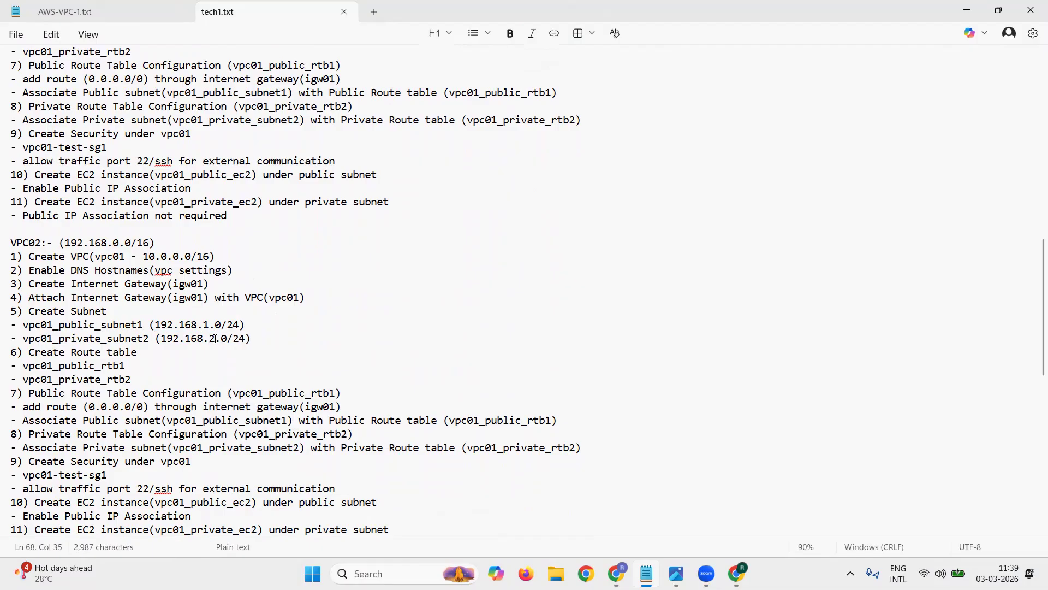
# Step: Change the VPC creation line of the VPC02 section to vpc02 - 192.168.1.0/24
pyautogui.click(125, 257)
pyautogui.press('BackSpace')
pyautogui.write('2')
pyautogui.moveTo(143, 256); pyautogui.dragTo(209, 257)
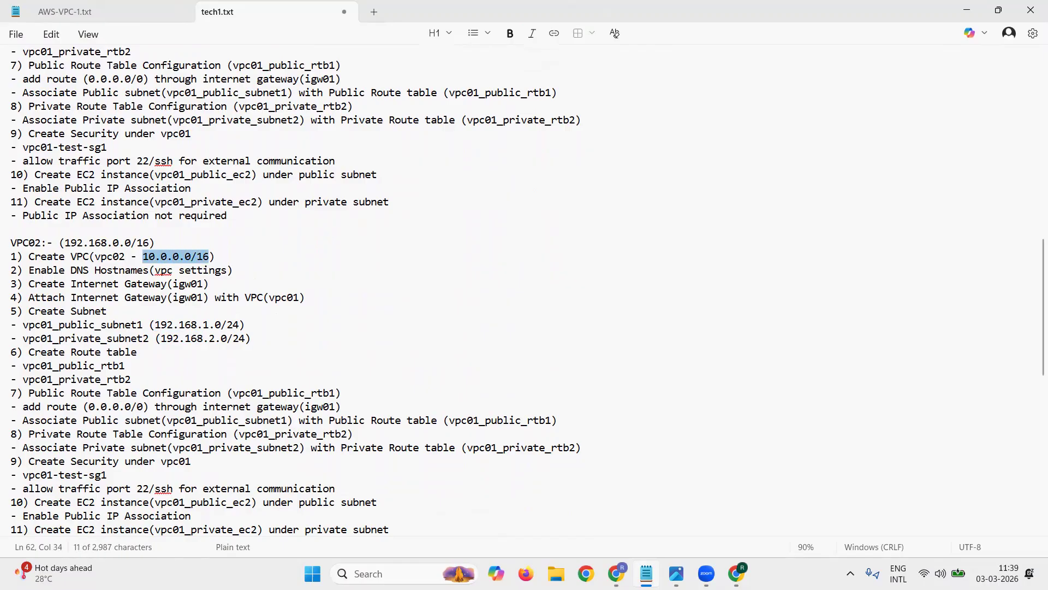
pyautogui.hotkey('ctrl', 'v')
# Step: Update the VPC02 section's internet gateway lines 3 and 4 to igw02 and the attached VPC to vpc02
pyautogui.press('Down')
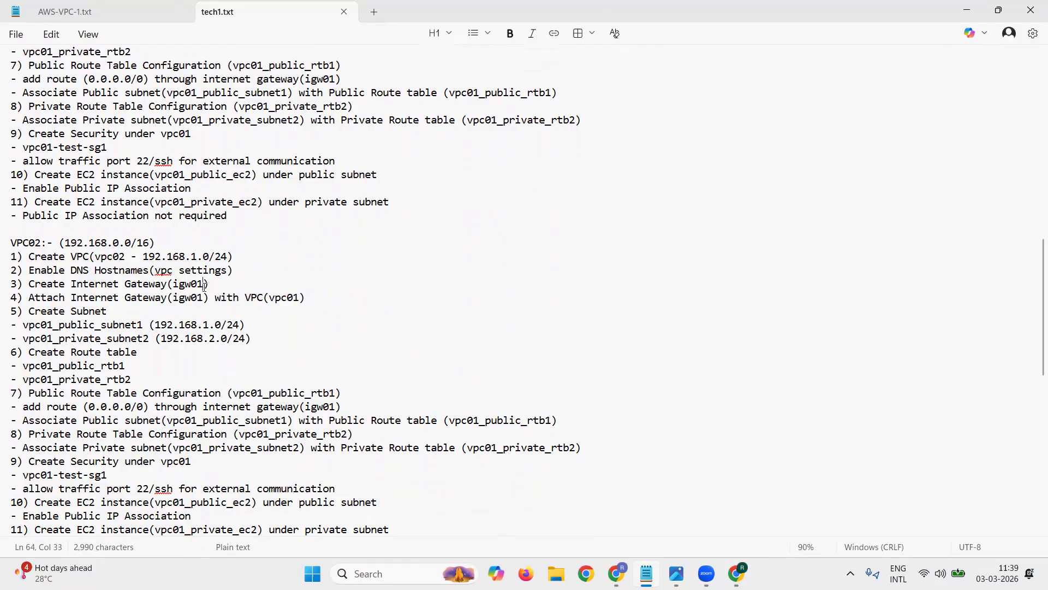
pyautogui.press('BackSpace')
pyautogui.write('2')
pyautogui.press('Down')
pyautogui.press('BackSpace')
pyautogui.write('2')
pyautogui.press('Right')
pyautogui.press('Right')
pyautogui.press('Right')
pyautogui.press('Right')
pyautogui.press('Right')
pyautogui.press('Right')
pyautogui.press('Right')
pyautogui.press('Right')
pyautogui.press('Right')
pyautogui.press('Right')
pyautogui.press('Right')
pyautogui.press('Right')
pyautogui.press('Delete')
pyautogui.write('2')
# Step: Rename the subnets in the VPC02 section to vpc02_public_subnet1 and vpc02_private_subnet2
pyautogui.press('Down')
pyautogui.press('Down')
pyautogui.press('Left')
pyautogui.press('Left')
pyautogui.press('Left')
pyautogui.press('Left')
pyautogui.press('Left')
pyautogui.press('Left')
pyautogui.press('Left')
pyautogui.press('Left')
pyautogui.press('Delete')
pyautogui.write('2')
# Step: Rename the route tables in the VPC02 section to vpc02_public_rtb1 and vpc02_private_rtb2, and save the notes
pyautogui.press('Down')
pyautogui.press('BackSpace')
pyautogui.write('2')
pyautogui.press('Down')
pyautogui.press('Down')
pyautogui.press('BackSpace')
pyautogui.write('2')
pyautogui.press('Down')
pyautogui.press('BackSpace')
pyautogui.write('2')
pyautogui.hotkey('ctrl', 's')
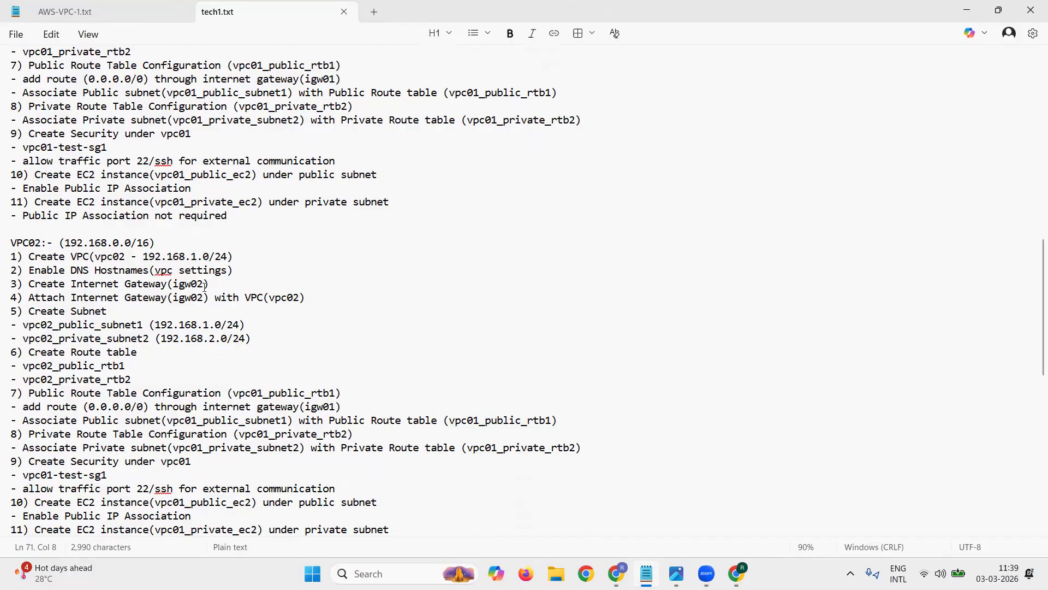
# Step: Change the route table name in the VPC02 section's step 7 heading to vpc02_public_rtb1 and save the notes
pyautogui.press('Down')
pyautogui.press('Right')
pyautogui.press('Right')
pyautogui.press('Right')
pyautogui.press('Right')
pyautogui.press('Right')
pyautogui.press('Right')
pyautogui.press('Right')
pyautogui.press('Right')
pyautogui.press('Right')
pyautogui.press('Right')
pyautogui.press('Right')
pyautogui.press('Right')
pyautogui.press('Right')
pyautogui.press('Right')
pyautogui.press('Right')
pyautogui.press('Right')
pyautogui.press('Right')
pyautogui.press('Right')
pyautogui.press('Right')
pyautogui.press('Right')
pyautogui.press('Right')
pyautogui.press('Right')
pyautogui.press('Right')
pyautogui.press('Right')
pyautogui.hotkey('shift', 'Right')
pyautogui.write('2')
pyautogui.hotkey('ctrl', 's')
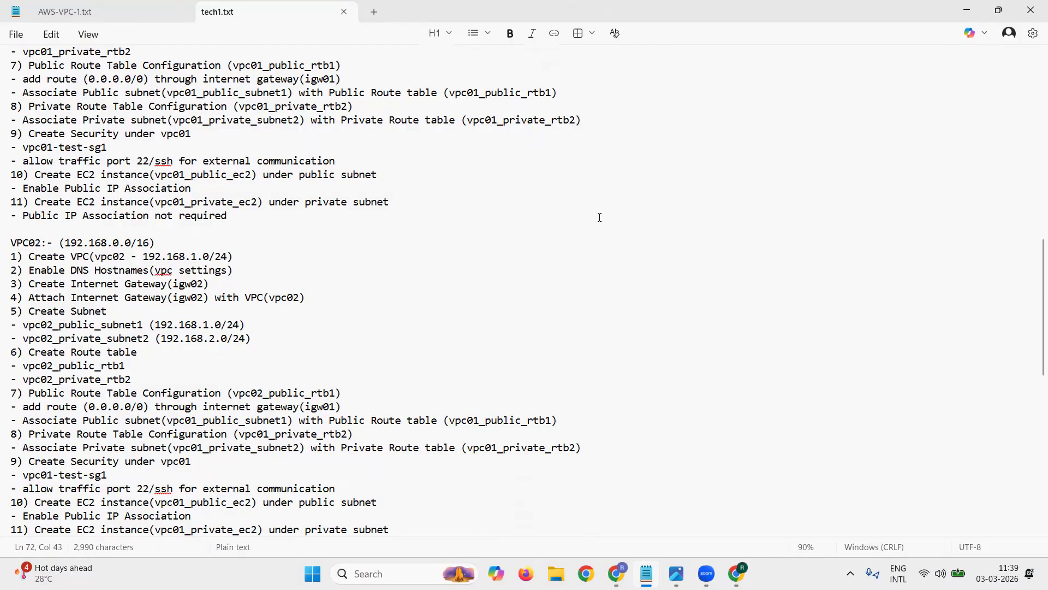
# Step: Review the VPC02 procedure line by line, from creating the VPC through the public route table configuration heading
pyautogui.moveTo(28, 256); pyautogui.dragTo(264, 262)
pyautogui.moveTo(29, 269); pyautogui.dragTo(263, 273)
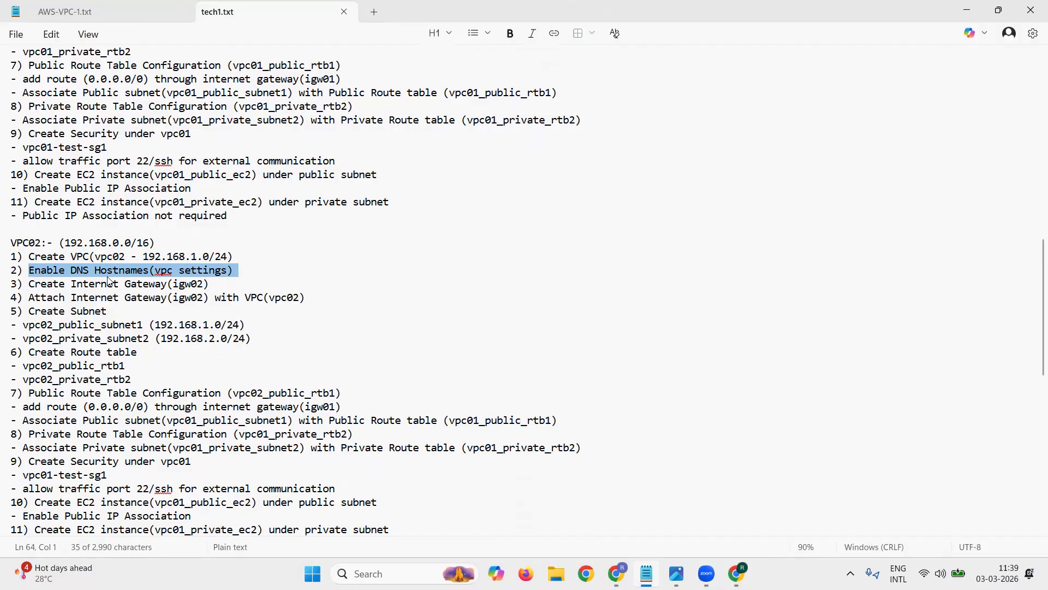
pyautogui.tripleClick(75, 286)
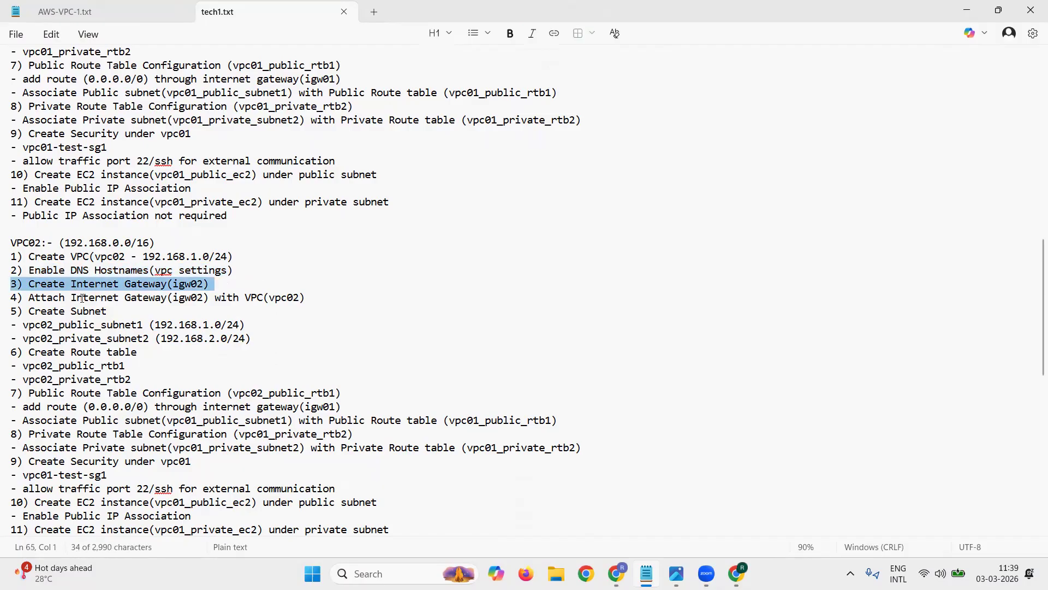
pyautogui.tripleClick(81, 299)
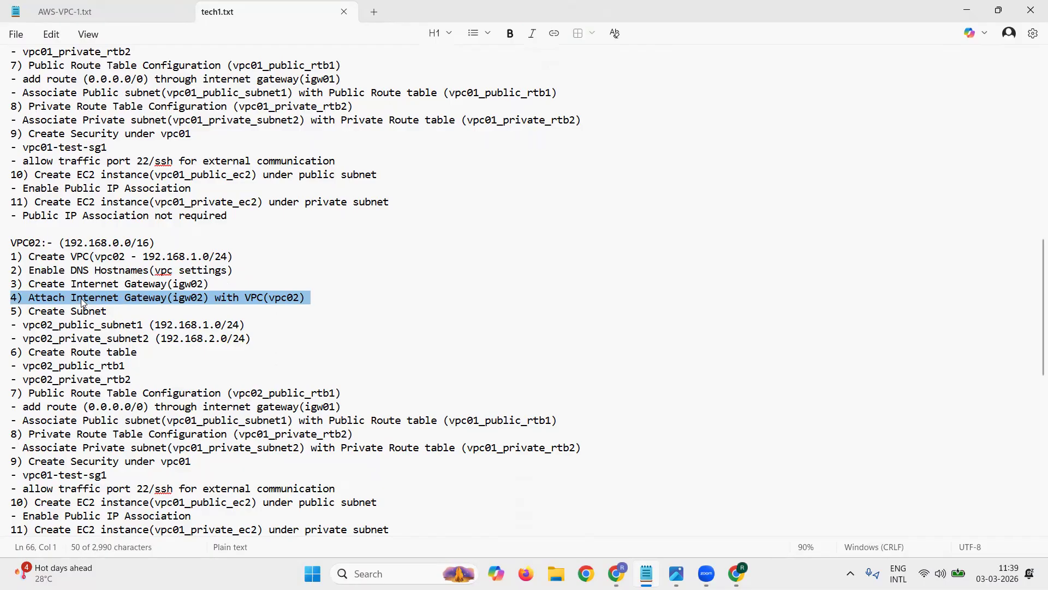
pyautogui.tripleClick(64, 311)
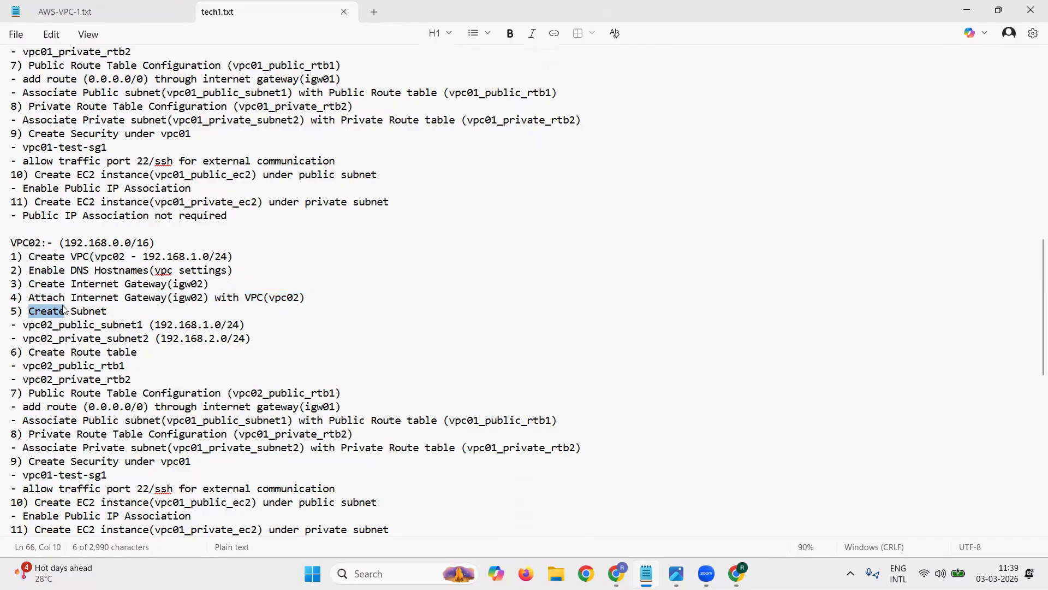
pyautogui.moveTo(23, 325); pyautogui.dragTo(155, 326)
pyautogui.moveTo(41, 337); pyautogui.dragTo(252, 340)
pyautogui.click(190, 339)
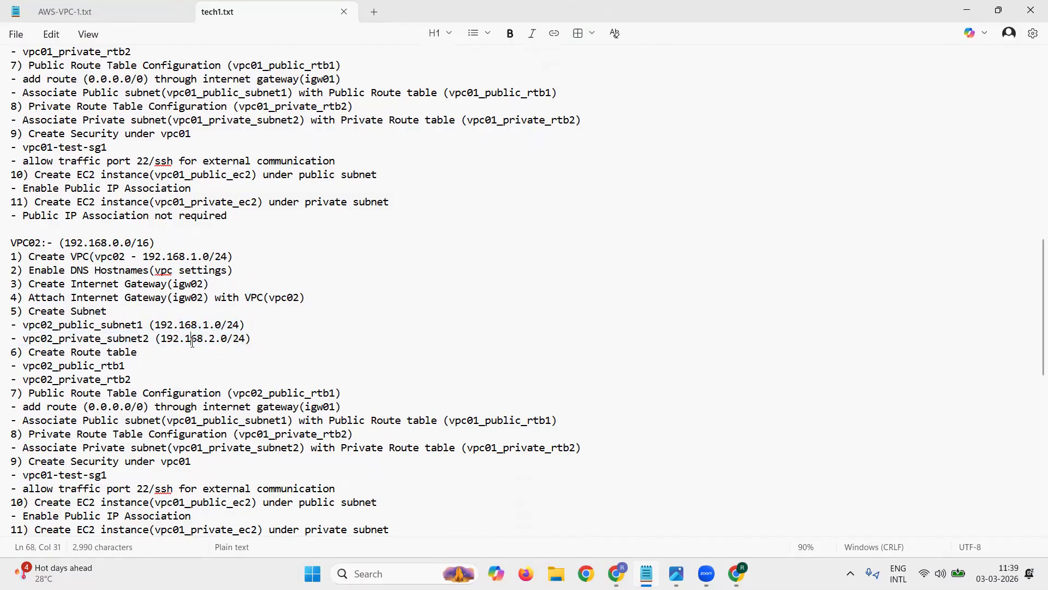
pyautogui.scroll(-1, 139, 339)
pyautogui.moveTo(138, 338); pyautogui.dragTo(6, 311)
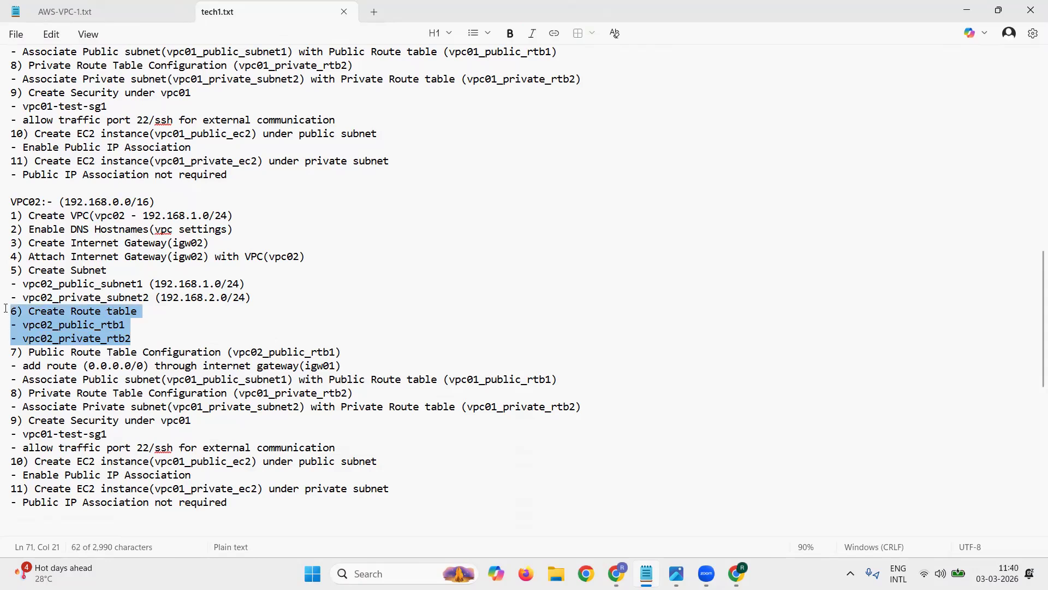
pyautogui.click(131, 339)
pyautogui.scroll(-2, 133, 340)
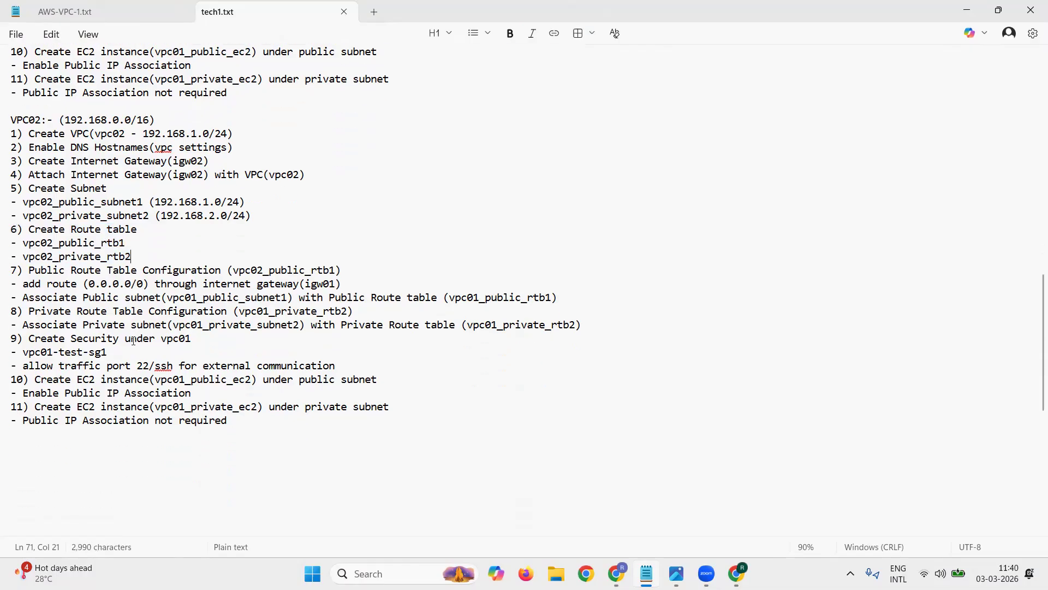
pyautogui.moveTo(28, 269); pyautogui.dragTo(350, 270)
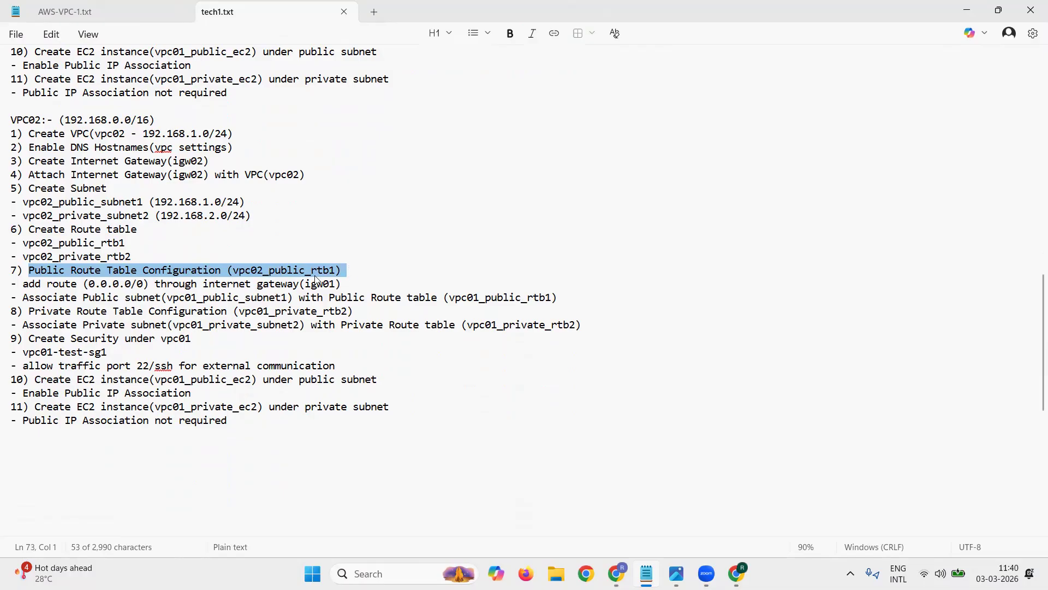
# Step: Change the internet gateway in the VPC02 section's step 7 default route line to igw02
pyautogui.click(146, 282)
pyautogui.moveTo(146, 283); pyautogui.dragTo(334, 284)
pyautogui.click(335, 284)
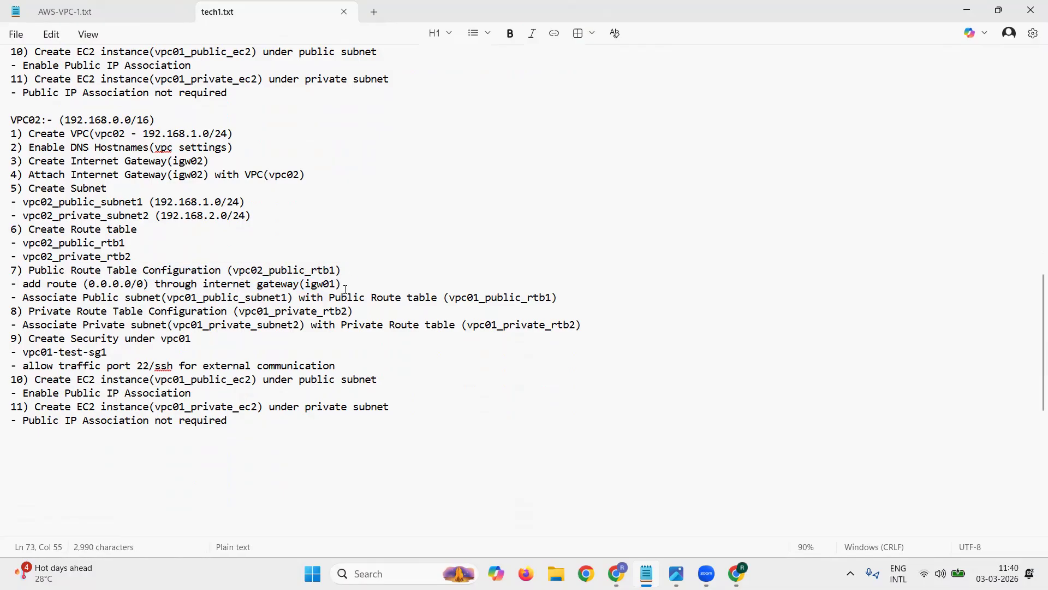
pyautogui.press('BackSpace')
pyautogui.write('2')
# Step: Change the step 7 association line in the VPC02 section to vpc02_public_subnet1 and vpc02_public_rtb1
pyautogui.moveTo(82, 292); pyautogui.dragTo(160, 297)
pyautogui.click(197, 297)
pyautogui.press('BackSpace')
pyautogui.write('2')
pyautogui.press('BackSpace')
pyautogui.write('2')
# Step: Update the VPC02 section's step 8 heading and association line to use vpc02_private_rtb2 and vpc02_private_subnet2, saving the notes
pyautogui.moveTo(76, 311); pyautogui.dragTo(173, 312)
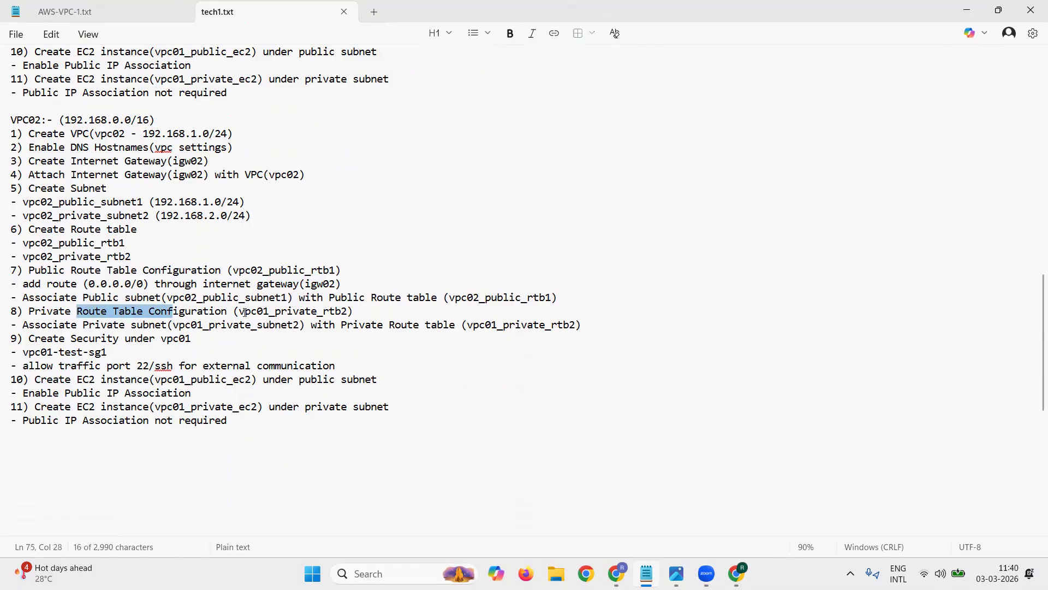
pyautogui.click(267, 311)
pyautogui.press('BackSpace')
pyautogui.write('2')
pyautogui.click(205, 325)
pyautogui.press('BackSpace')
pyautogui.write('2')
pyautogui.hotkey('ctrl', 's')
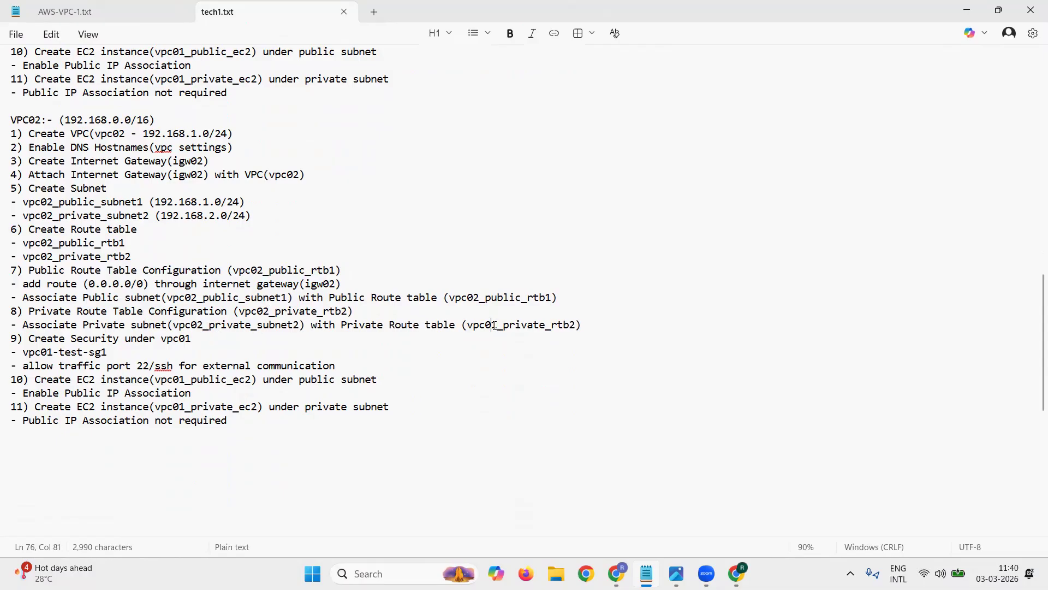
pyautogui.click(494, 325)
pyautogui.press('BackSpace')
pyautogui.write('2')
# Step: Change step 9 of the VPC02 section to create the security group vpc02-test-sg1 under vpc02
pyautogui.click(203, 337)
pyautogui.press('BackSpace')
pyautogui.write('2')
pyautogui.press('Down')
pyautogui.press('Left')
pyautogui.press('Left')
pyautogui.press('BackSpace')
pyautogui.write('2')
pyautogui.press('Down')
# Step: Rename the EC2 instances in steps 10 and 11 of the VPC02 section to vpc02_public_ec2 and vpc02_private_ec2
pyautogui.moveTo(47, 366); pyautogui.dragTo(162, 369)
pyautogui.click(153, 383)
pyautogui.click(188, 382)
pyautogui.hotkey('shift', 'Left')
pyautogui.write('2')
pyautogui.press('Down')
pyautogui.press('Down')
pyautogui.hotkey('shift', 'Left')
pyautogui.write('2')
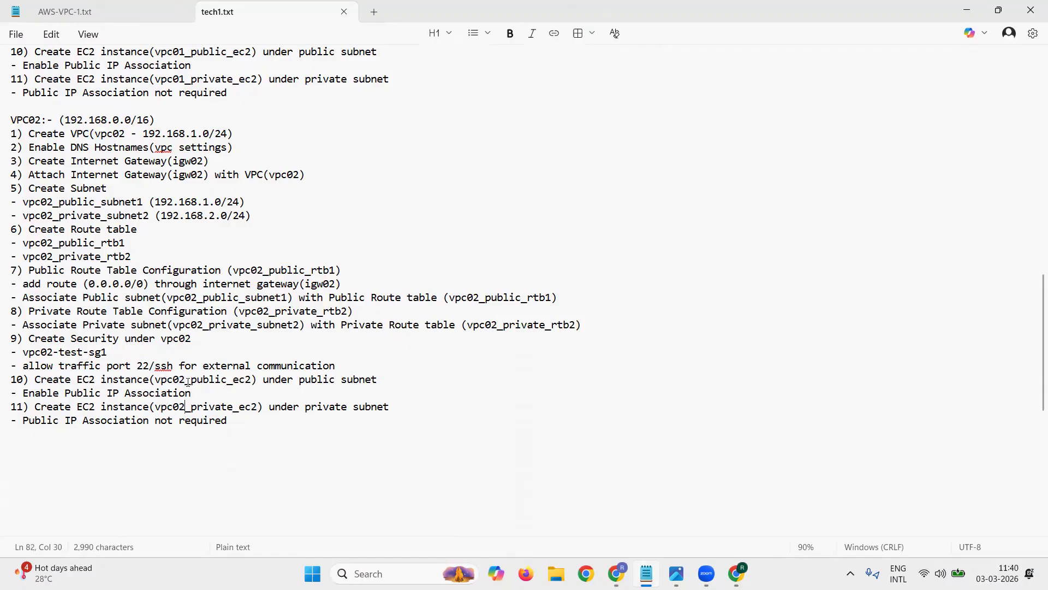
# Step: Copy the range 192.168.0.0/16 from the VPC02 heading in the notes and open the VPC list in the AWS console
pyautogui.click(140, 449)
pyautogui.moveTo(12, 125); pyautogui.dragTo(380, 418)
pyautogui.click(246, 428)
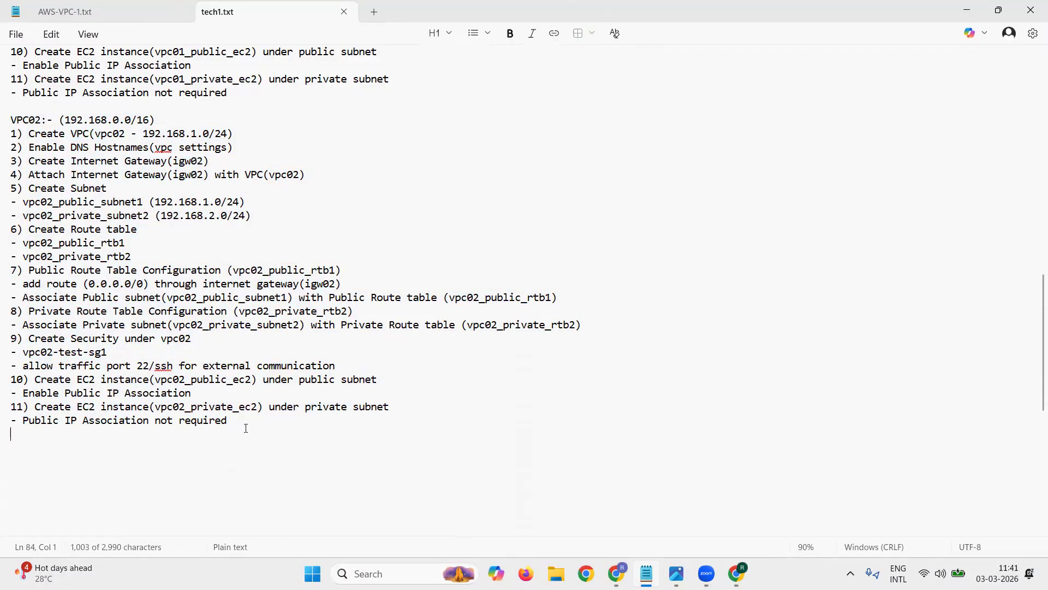
pyautogui.moveTo(67, 124); pyautogui.dragTo(151, 124)
pyautogui.hotkey('ctrl', 'c')
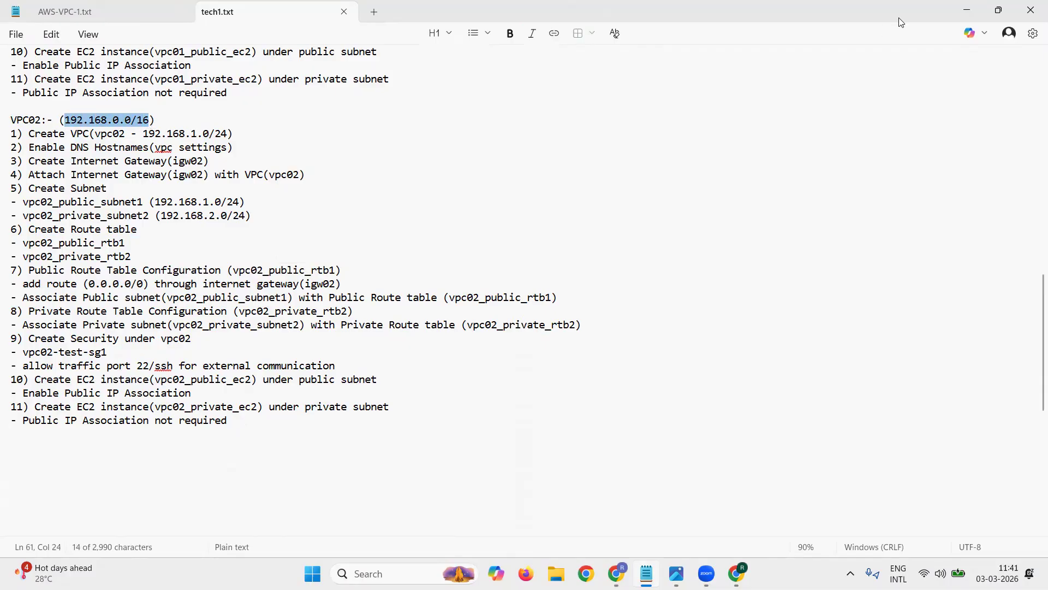
pyautogui.click(967, 9)
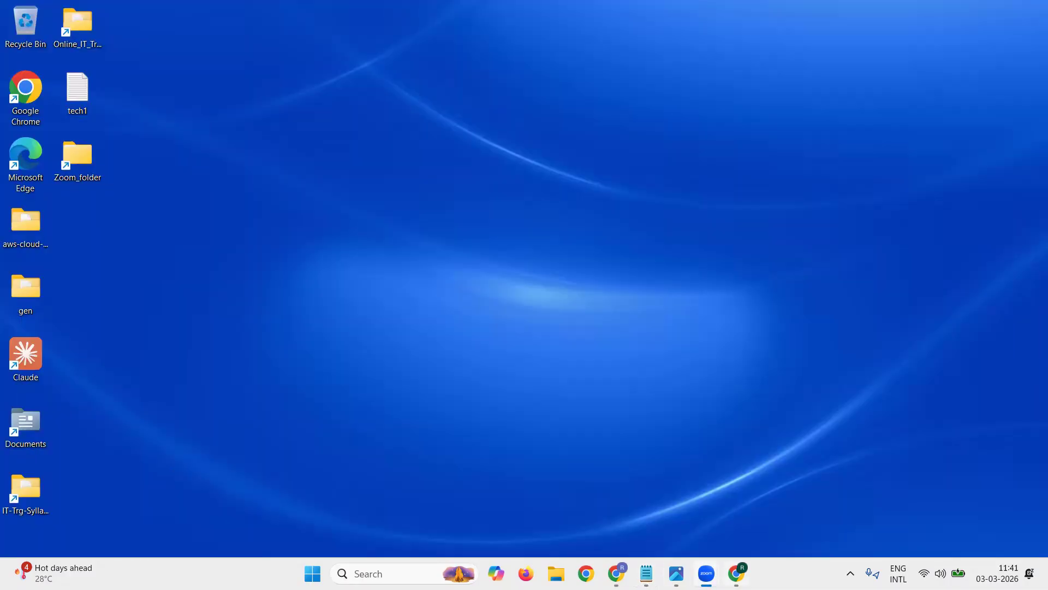
pyautogui.click(736, 573)
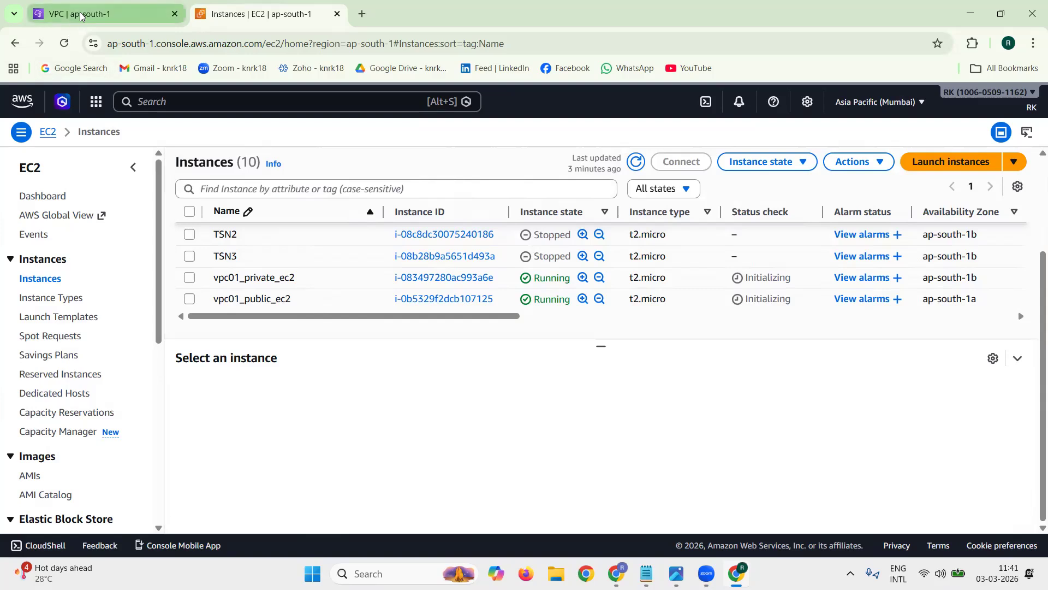
pyautogui.click(80, 15)
pyautogui.scroll(2, 129, 246)
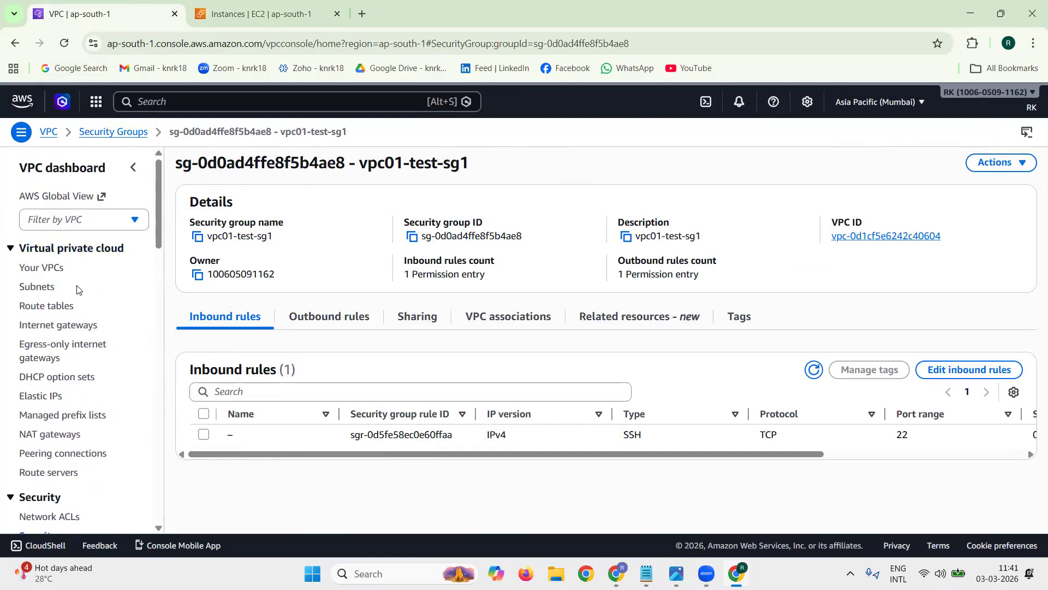
pyautogui.tripleClick(76, 266)
pyautogui.click(35, 271)
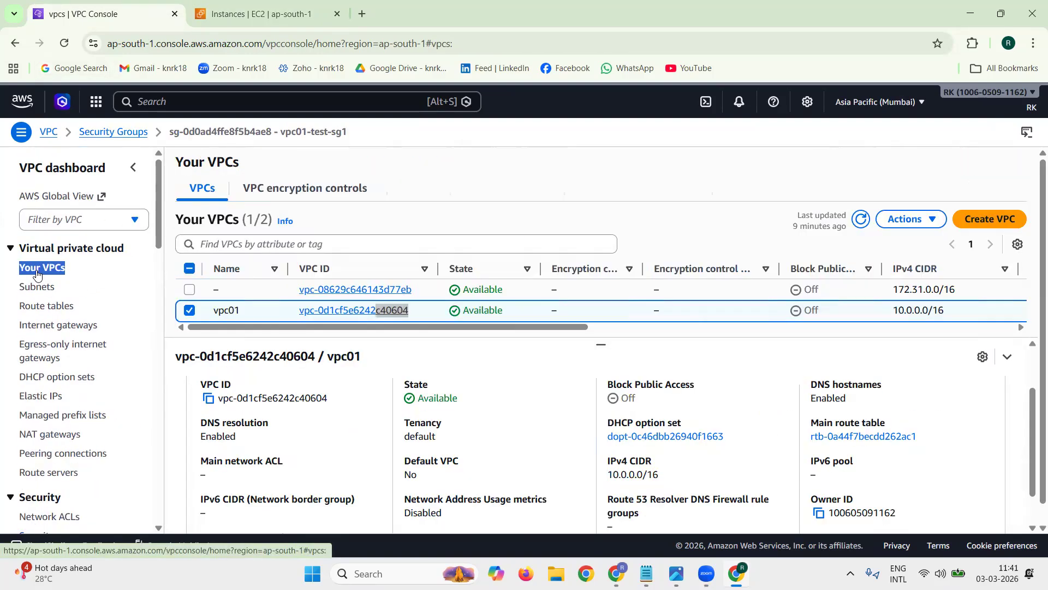
# Step: Create a VPC named vpc02 with the IPv4 CIDR 192.168.0.0/16
pyautogui.click(975, 226)
pyautogui.click(261, 334)
pyautogui.hotkey('ctrl', 'v')
pyautogui.press('BackSpace')
pyautogui.press('BackSpace')
pyautogui.press('BackSpace')
pyautogui.press('BackSpace')
pyautogui.press('BackSpace')
pyautogui.press('BackSpace')
pyautogui.press('BackSpace')
pyautogui.press('BackSpace')
pyautogui.press('BackSpace')
pyautogui.press('BackSpace')
pyautogui.press('BackSpace')
pyautogui.press('BackSpace')
pyautogui.press('BackSpace')
pyautogui.press('BackSpace')
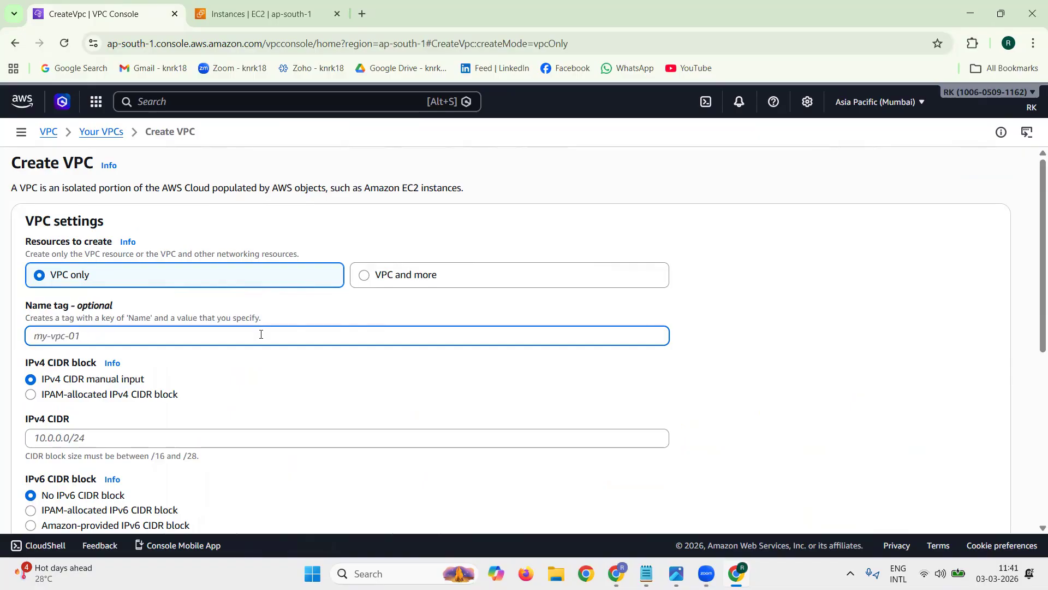
pyautogui.write('vpc02')
pyautogui.click(278, 438)
pyautogui.hotkey('ctrl', 'v')
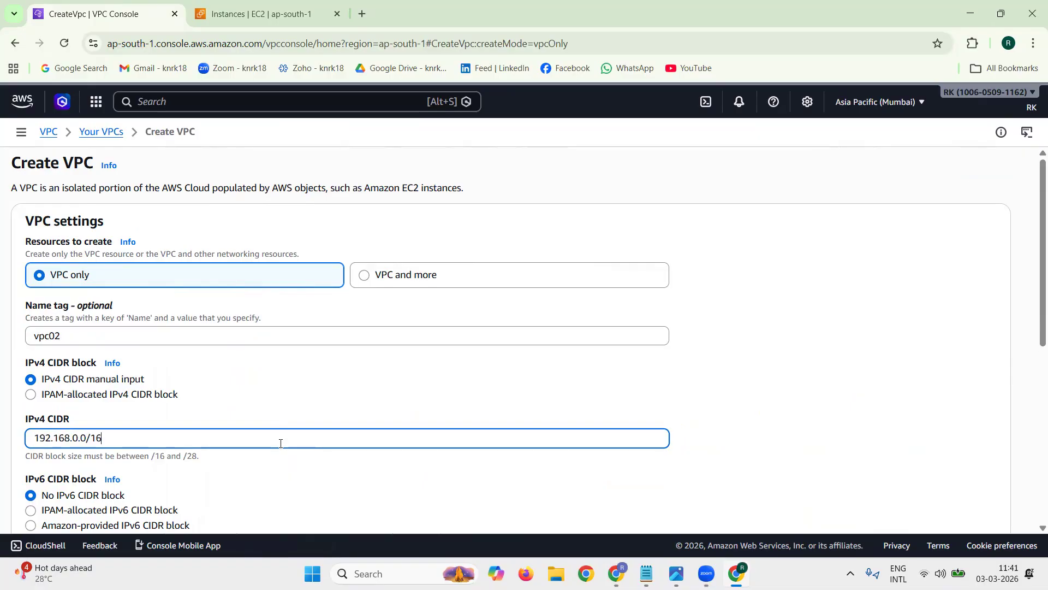
pyautogui.scroll(-3, 753, 399)
pyautogui.scroll(-4, 759, 394)
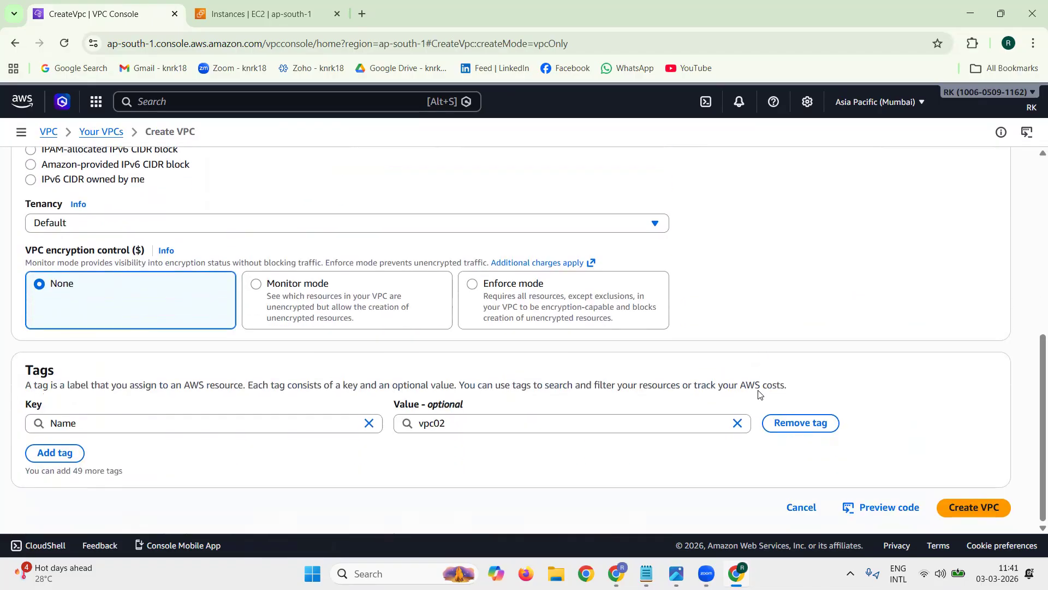
pyautogui.click(975, 508)
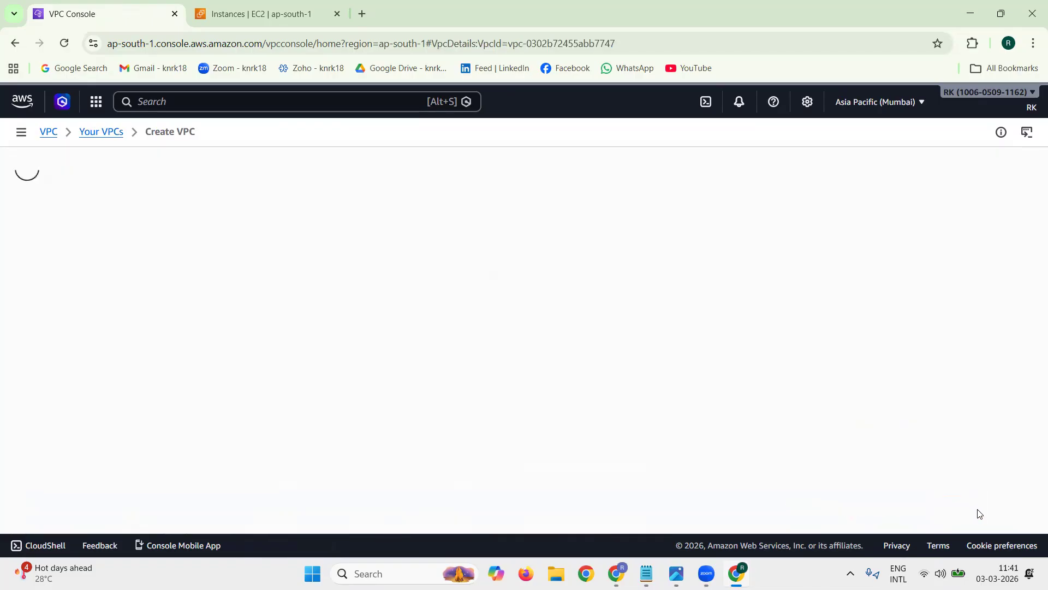
# Step: Enable DNS hostnames in vpc02's settings, save the change and dismiss the notification
pyautogui.tripleClick(846, 254)
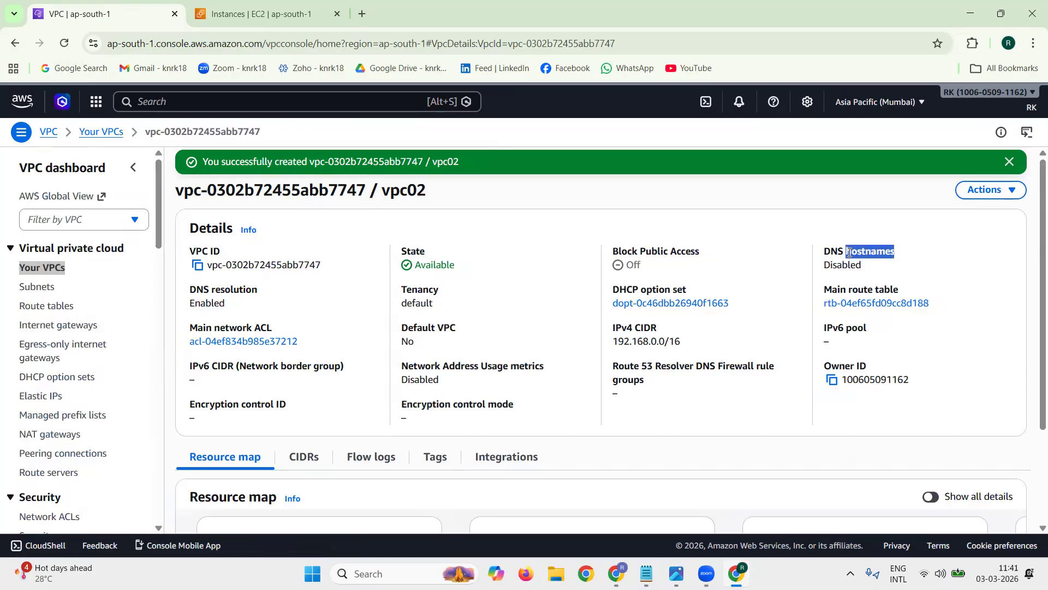
pyautogui.doubleClick(846, 265)
pyautogui.click(972, 191)
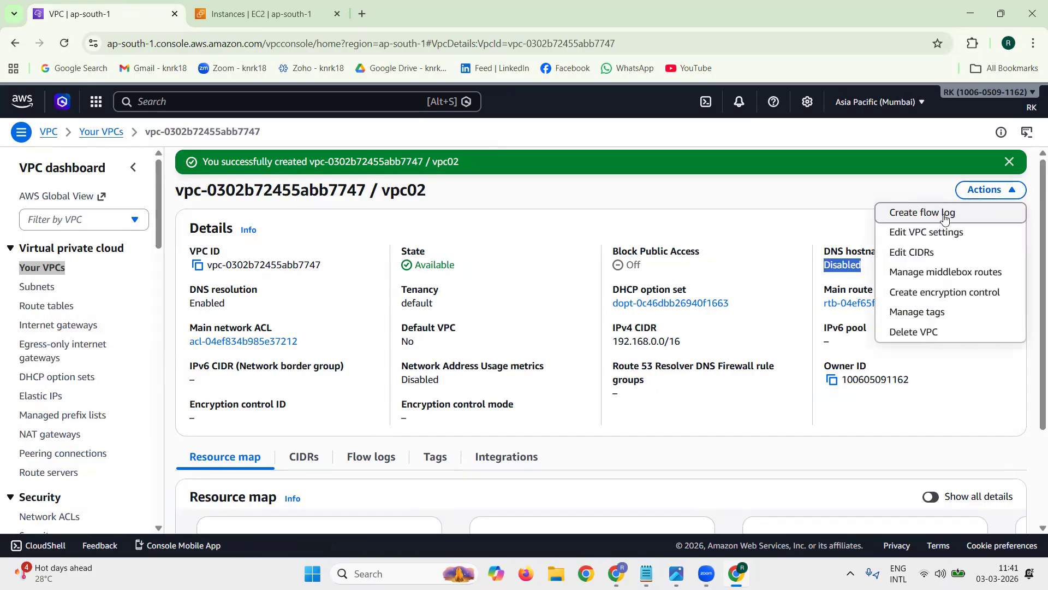
pyautogui.click(928, 231)
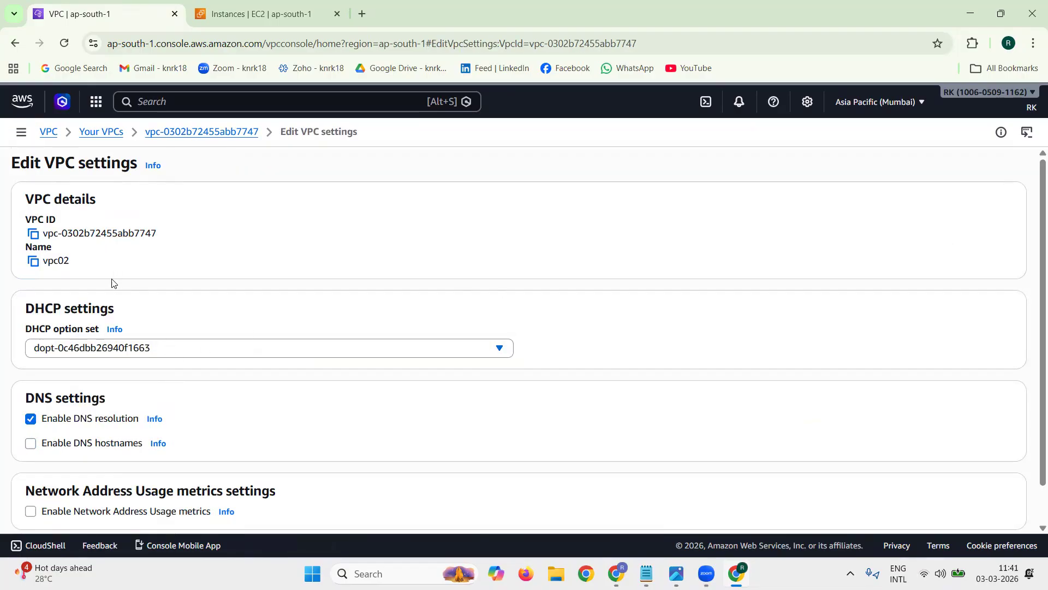
pyautogui.scroll(-1, 218, 408)
pyautogui.click(31, 402)
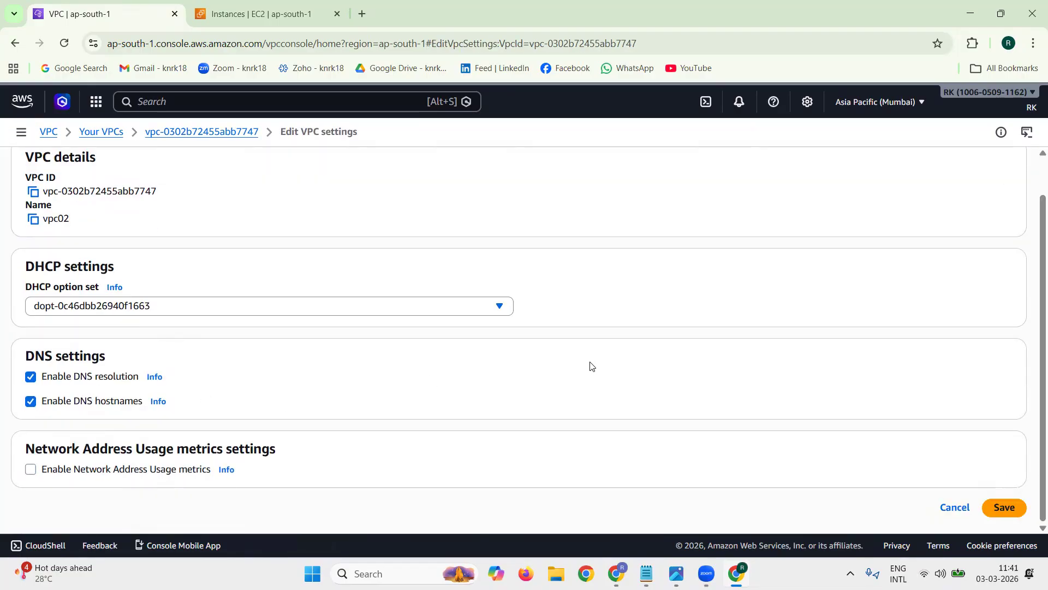
pyautogui.click(1006, 507)
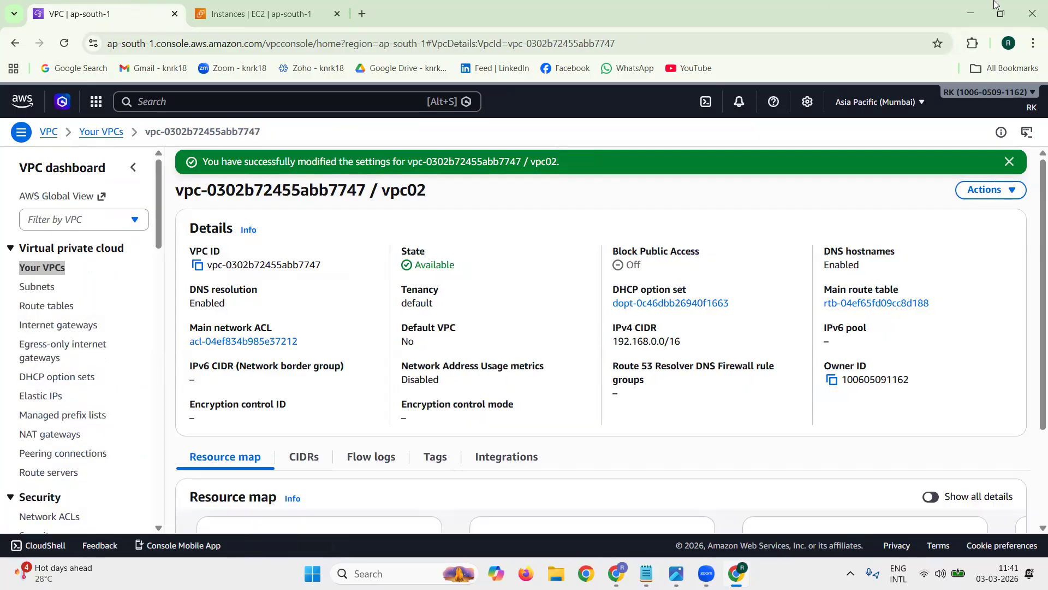
pyautogui.click(1011, 162)
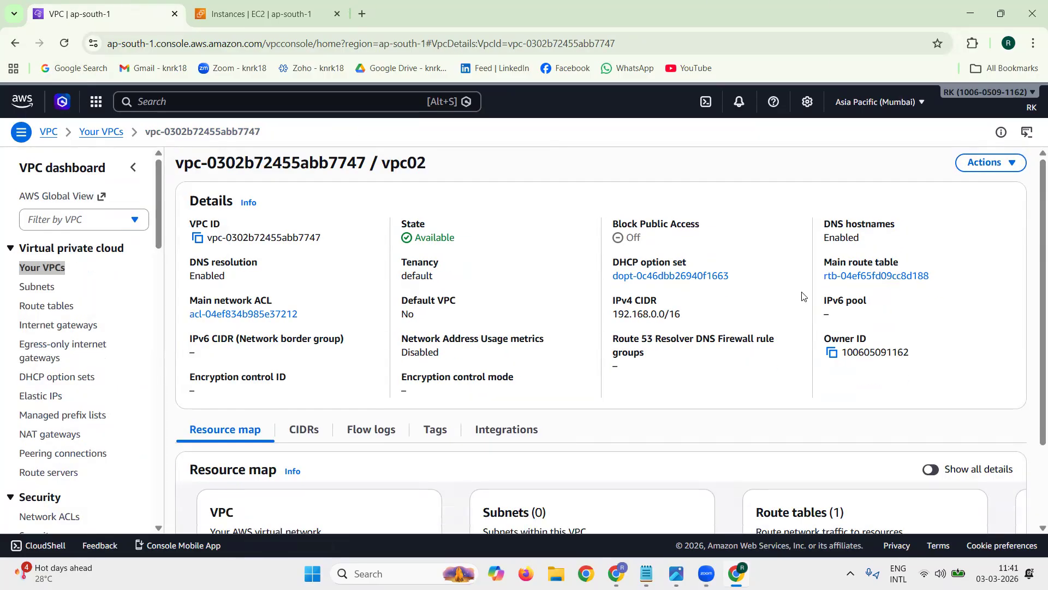
# Step: Examine the VPC peering, default VPC and two-subnet VPC diagrams in the image viewer, and return to the AWS console
pyautogui.moveTo(676, 573)
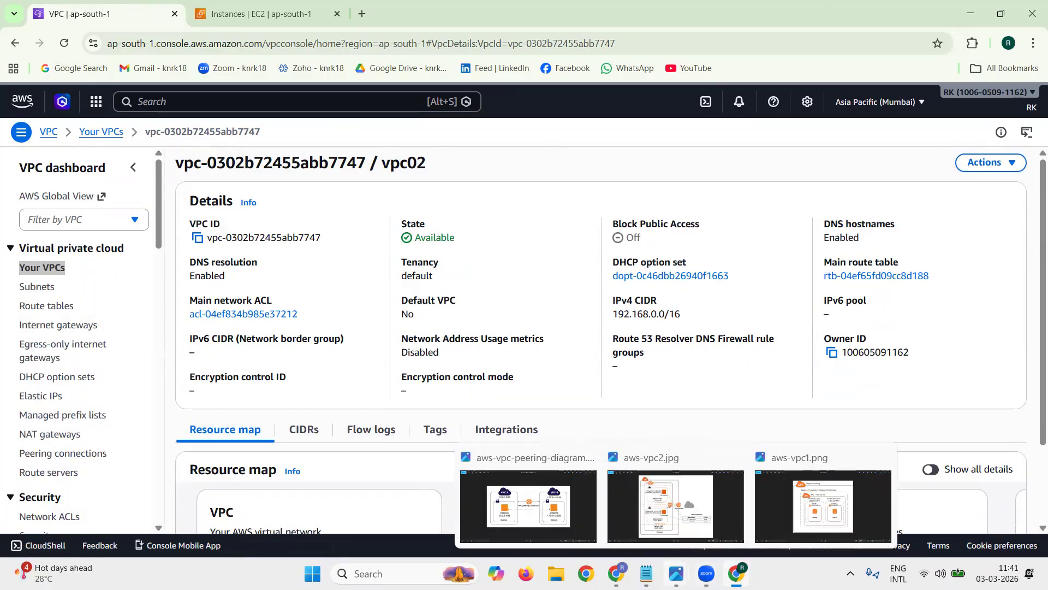
pyautogui.click(524, 510)
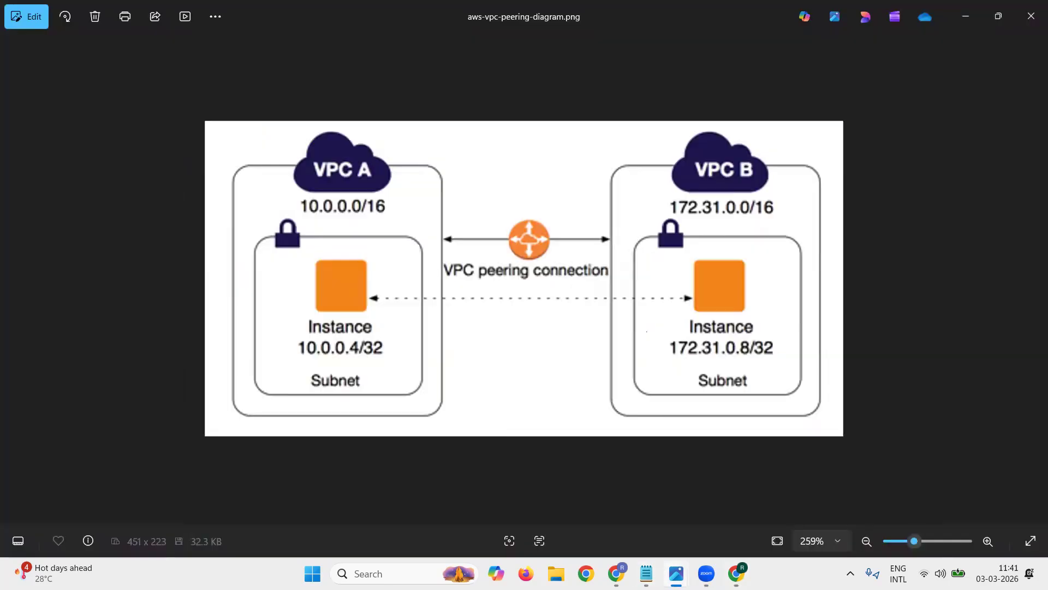
pyautogui.moveTo(662, 571)
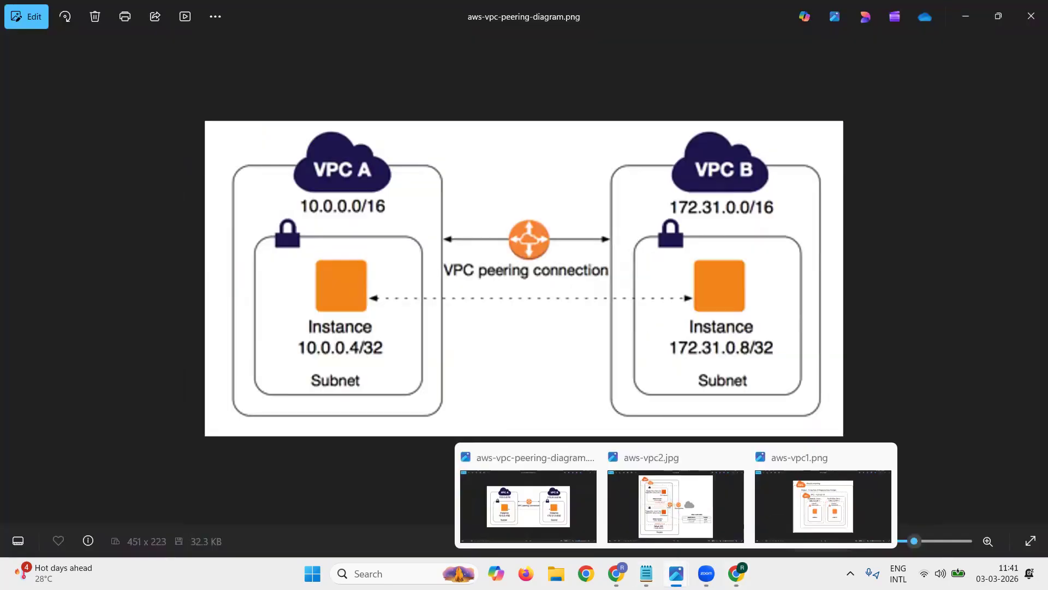
pyautogui.click(675, 505)
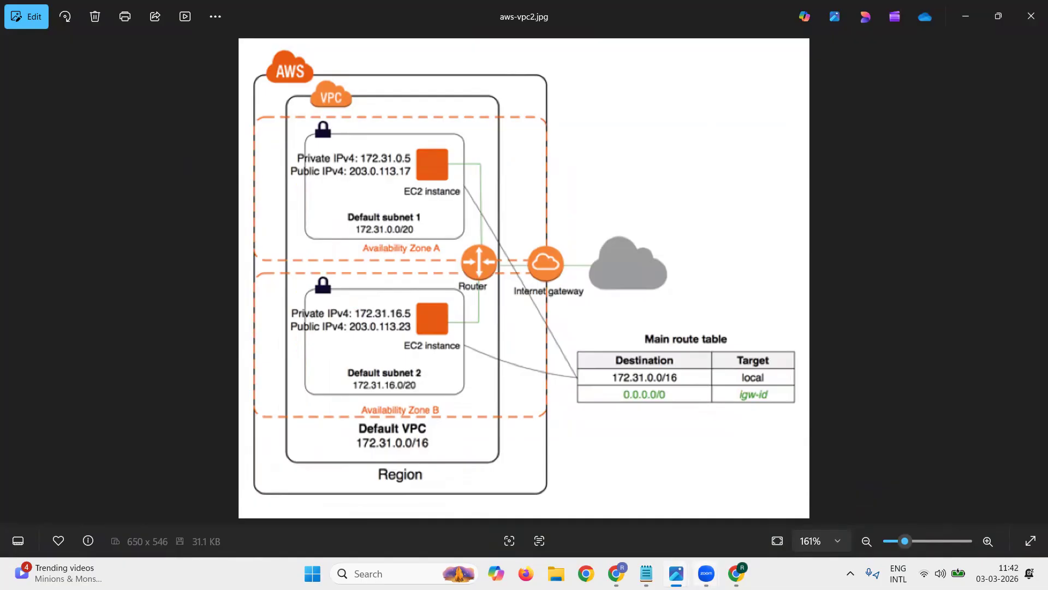
pyautogui.moveTo(677, 573)
pyautogui.click(848, 498)
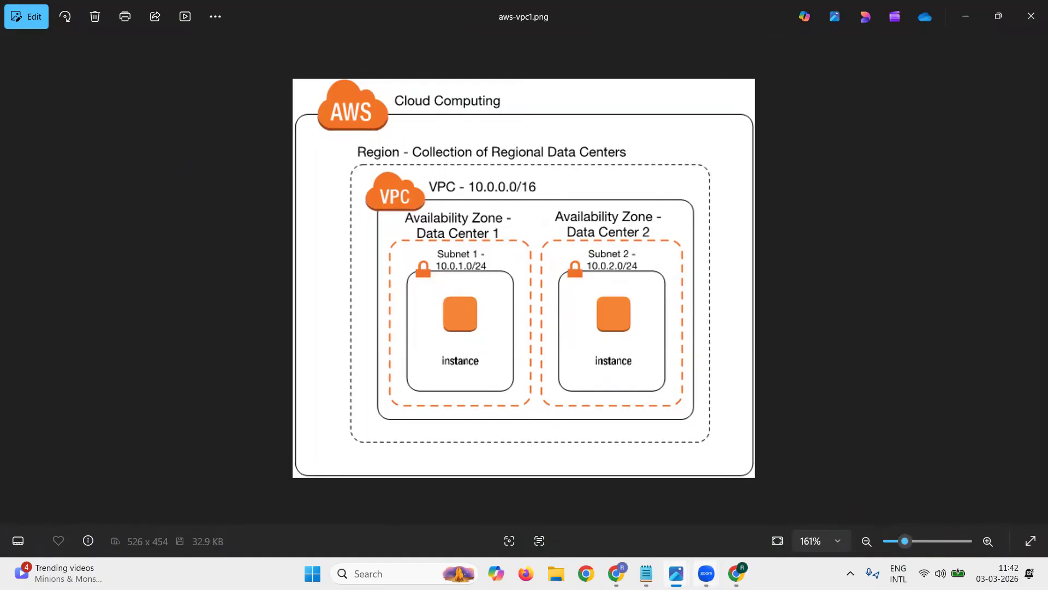
pyautogui.moveTo(676, 573)
pyautogui.click(736, 477)
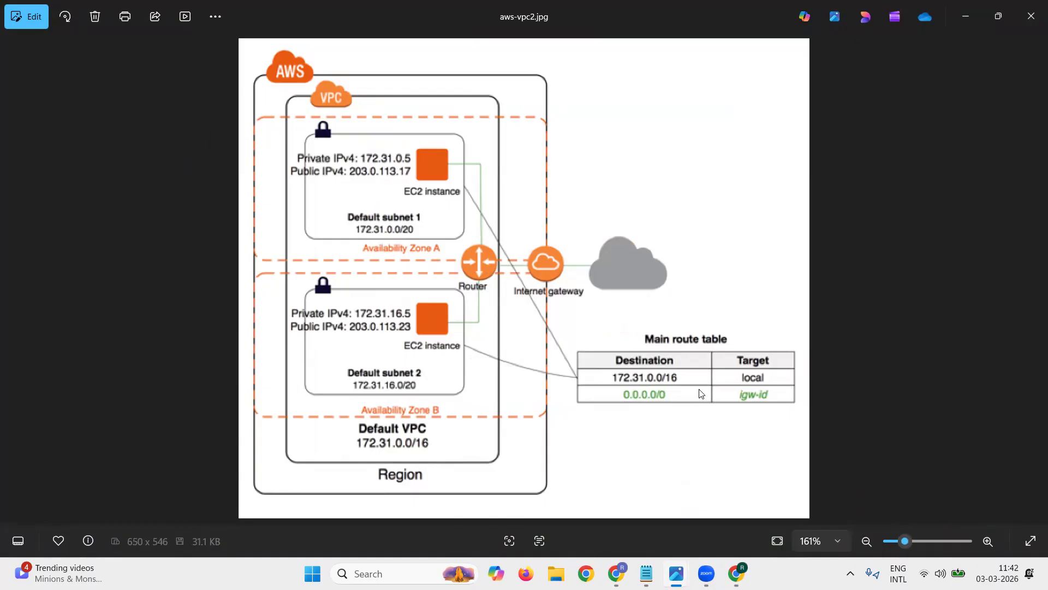
pyautogui.click(676, 574)
pyautogui.click(852, 502)
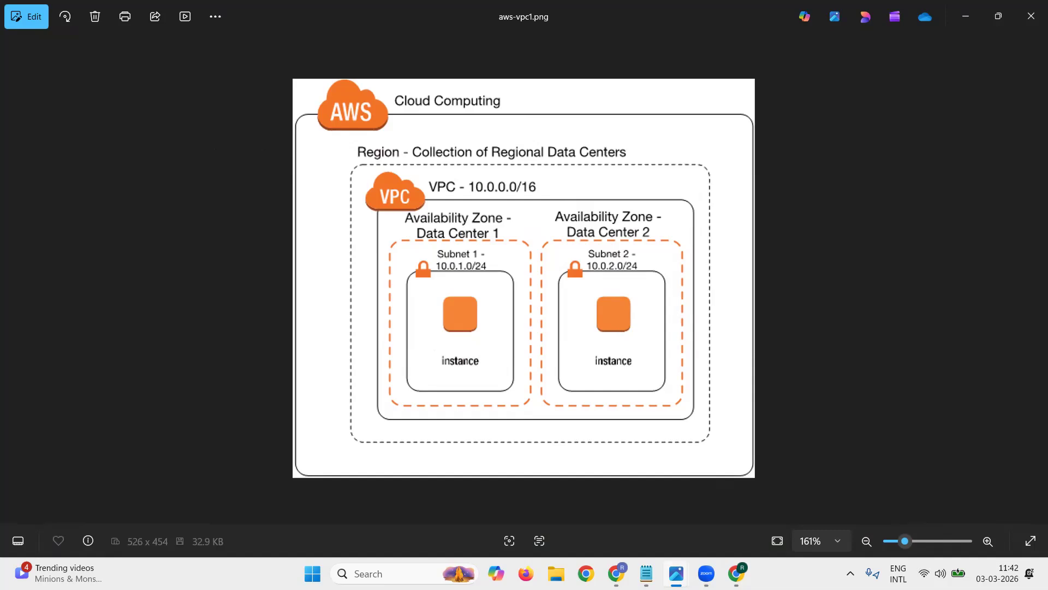
pyautogui.moveTo(676, 572)
pyautogui.click(538, 505)
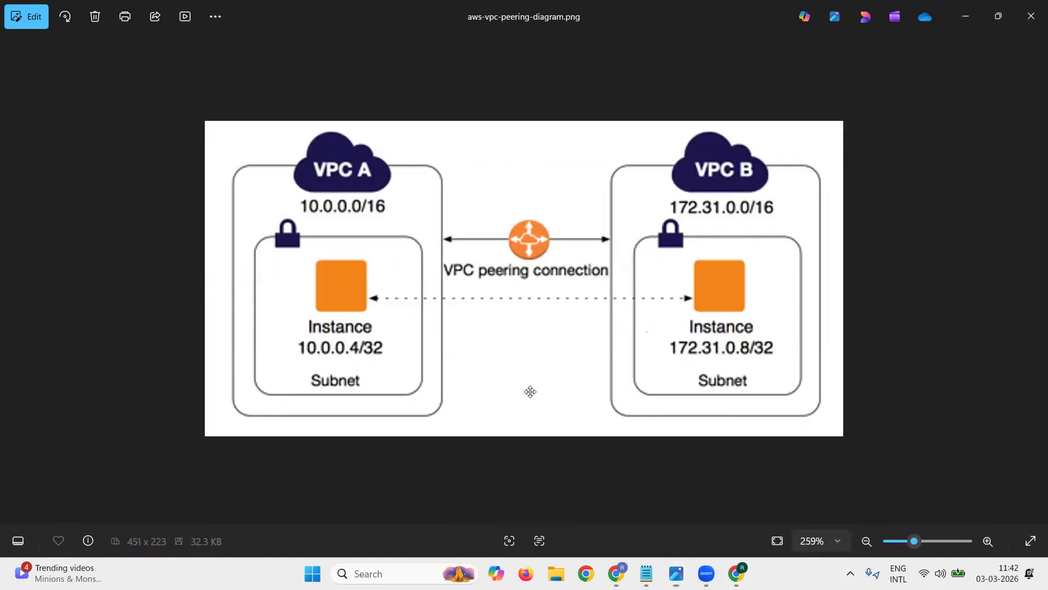
pyautogui.click(968, 13)
pyautogui.click(967, 12)
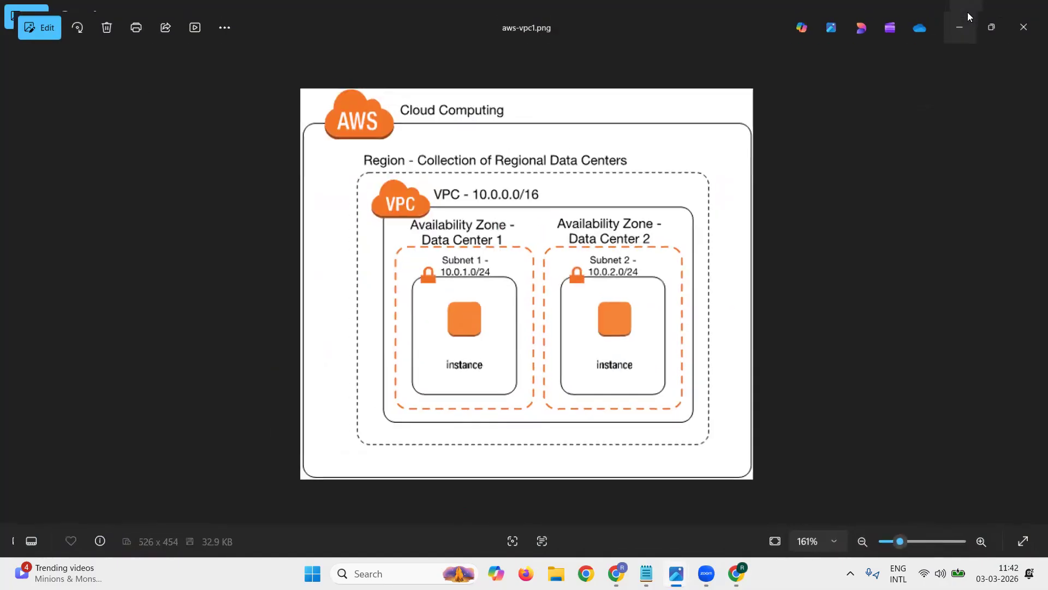
pyautogui.click(967, 12)
pyautogui.click(967, 17)
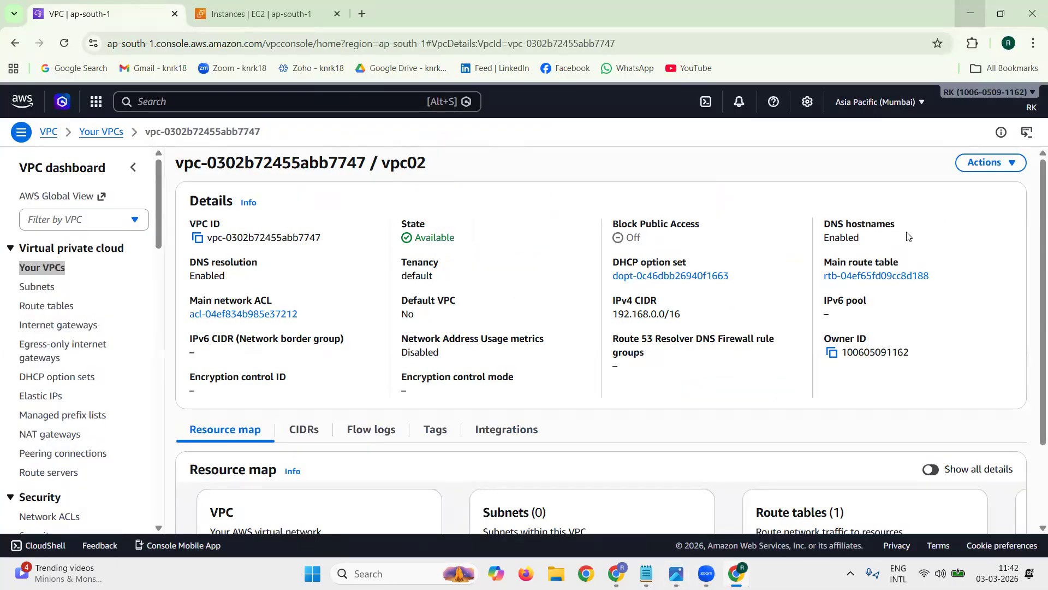
# Step: Create an internet gateway with the name tag igw02
pyautogui.tripleClick(850, 221)
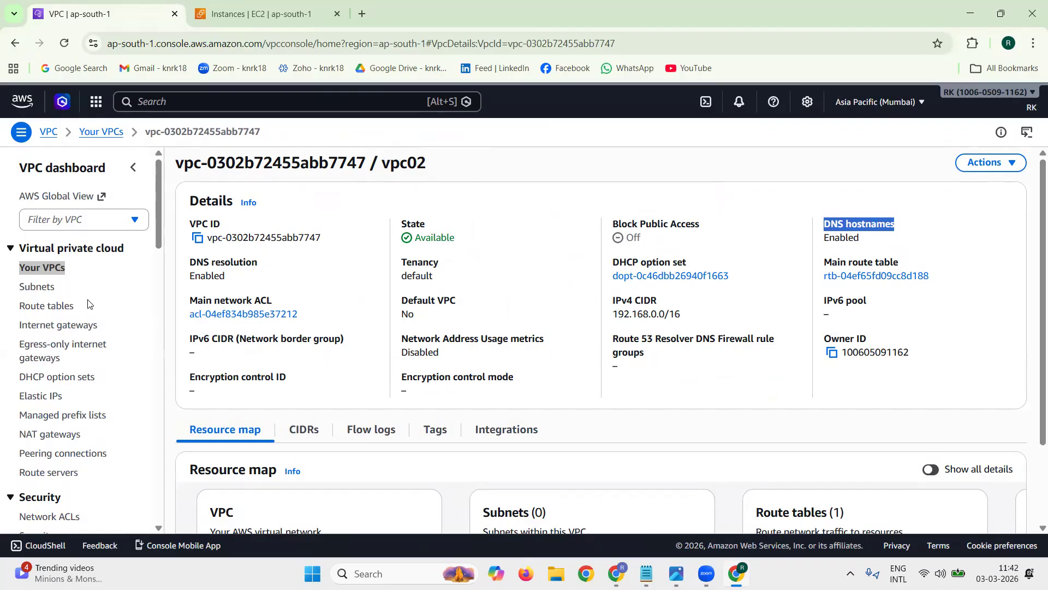
pyautogui.click(105, 327)
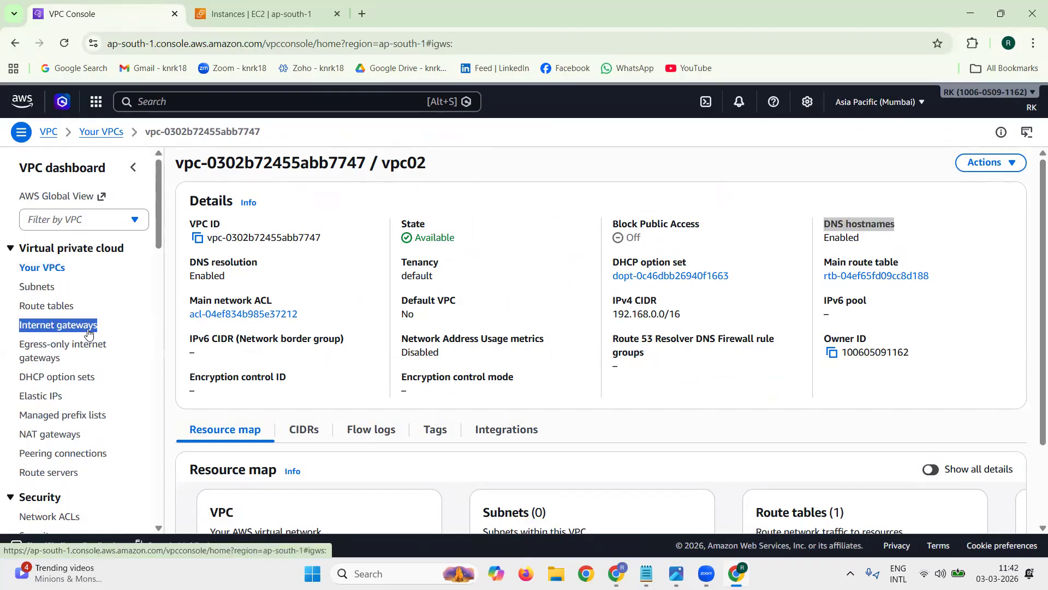
pyautogui.click(955, 162)
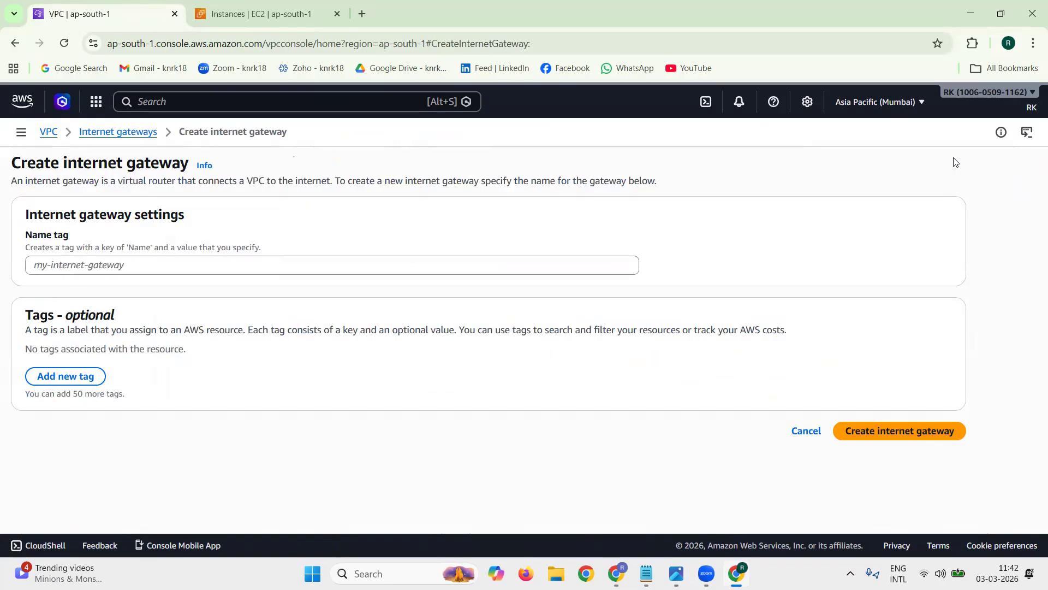
pyautogui.click(306, 271)
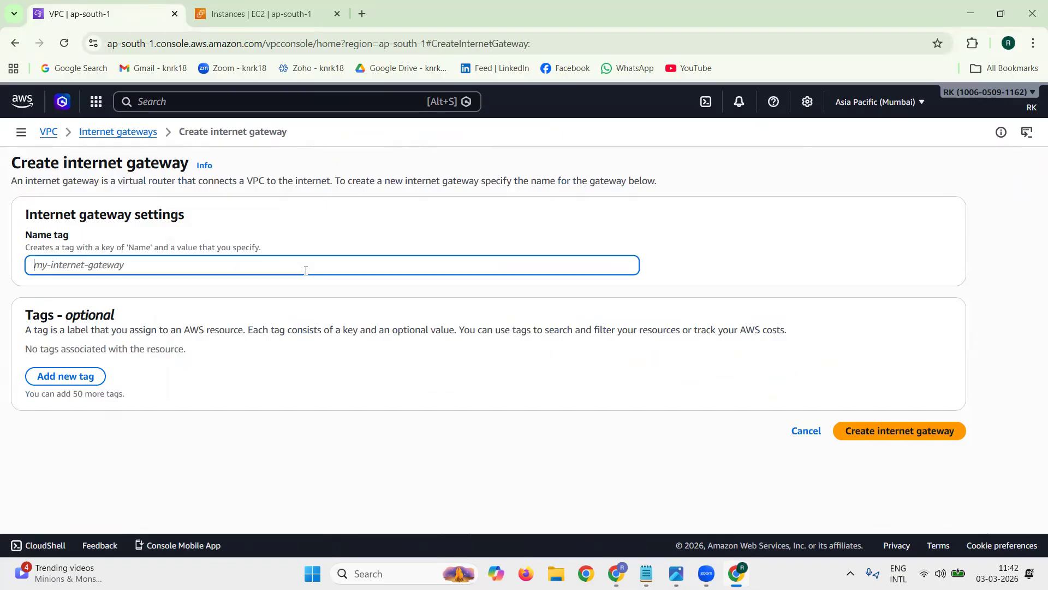
pyautogui.write('igw02')
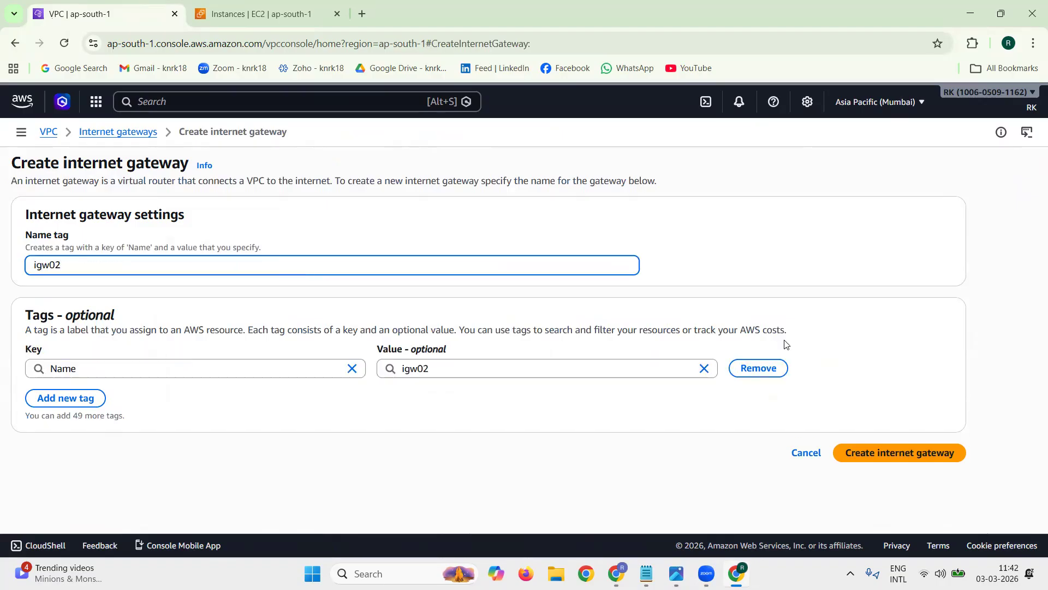
pyautogui.click(915, 451)
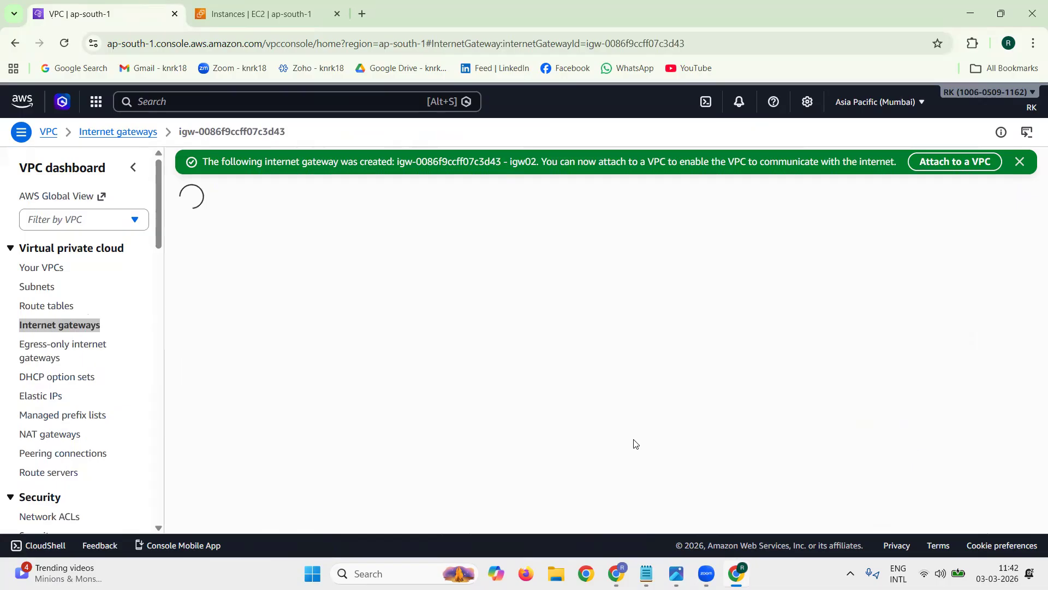
# Step: Attach the internet gateway igw02 to vpc02 and dismiss the notification
pyautogui.doubleClick(442, 262)
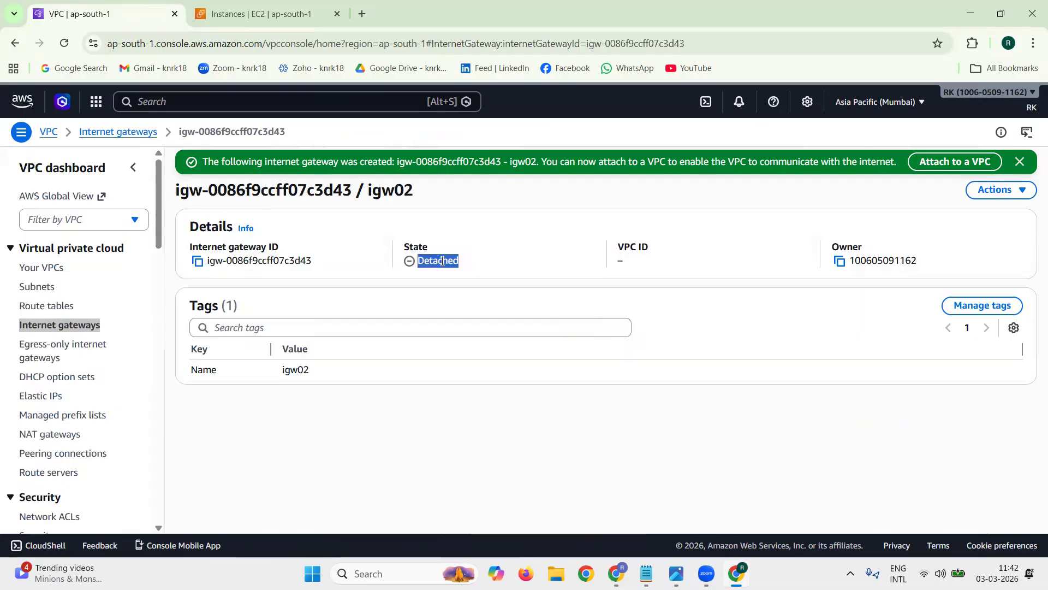
pyautogui.click(993, 190)
pyautogui.click(985, 213)
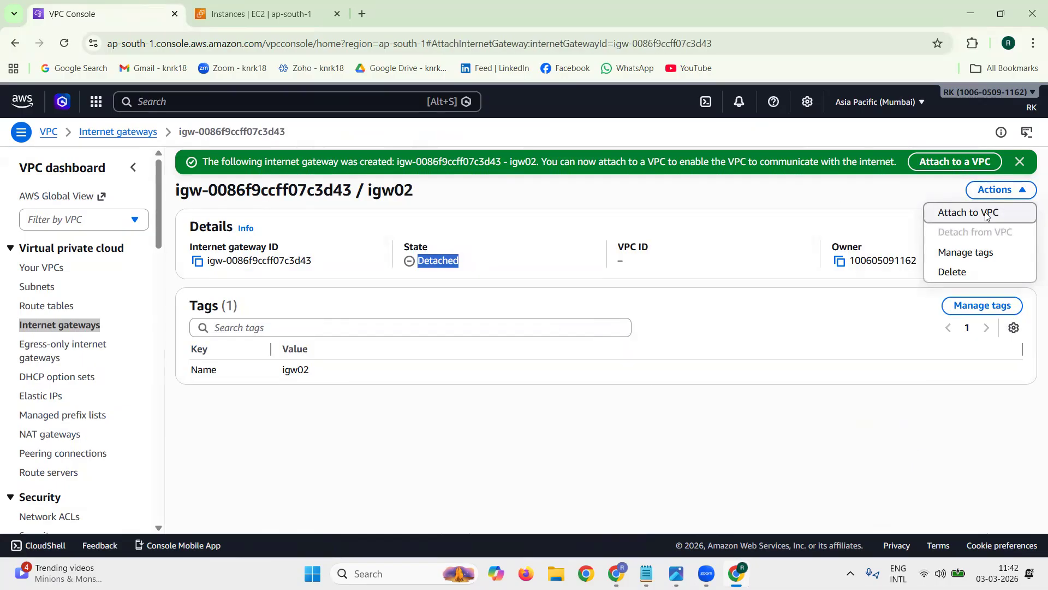
pyautogui.click(281, 264)
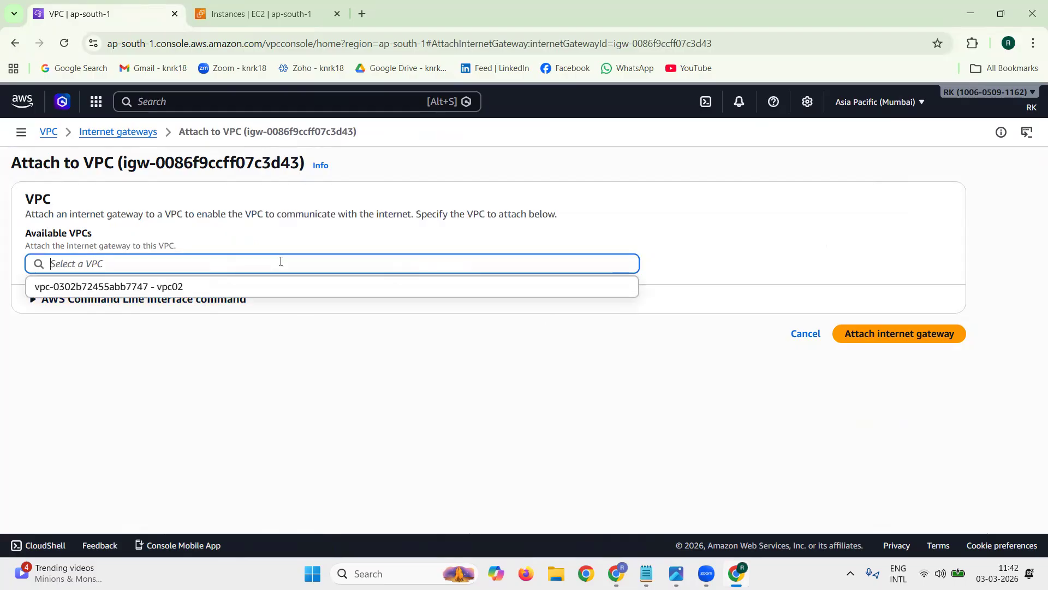
pyautogui.click(261, 287)
pyautogui.click(865, 335)
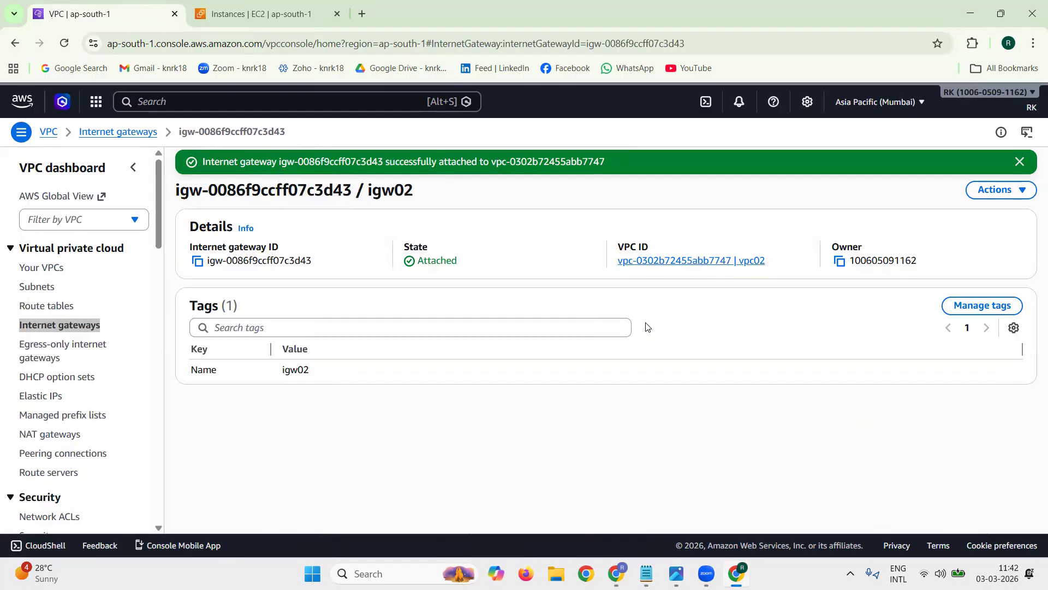
pyautogui.doubleClick(435, 256)
pyautogui.click(1019, 162)
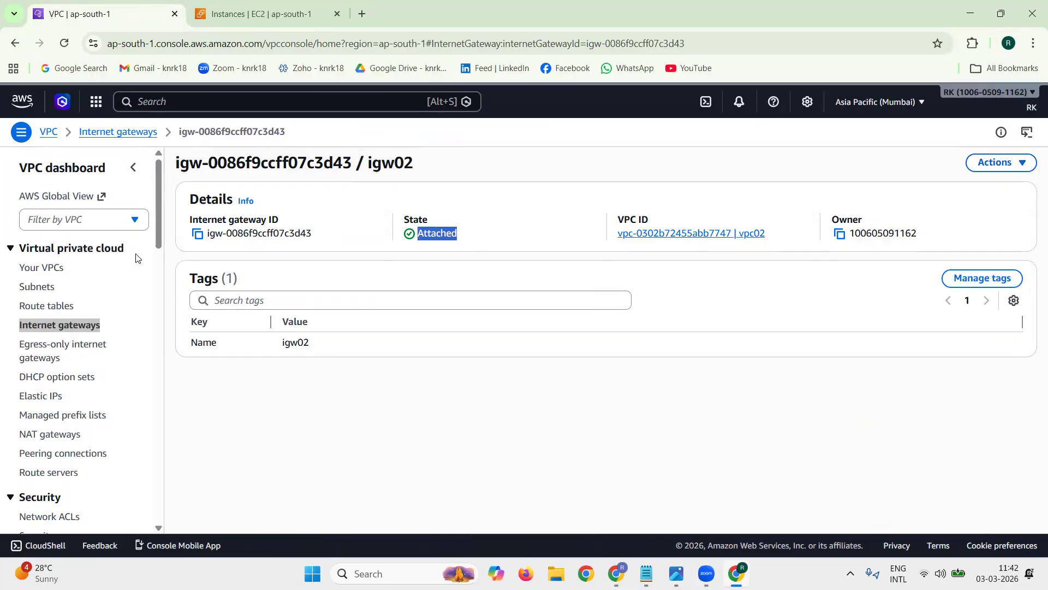
# Step: Start a new subnet, copy the name vpc02_public_subnet1 from the notes, and choose vpc02 as the subnet's VPC
pyautogui.click(36, 288)
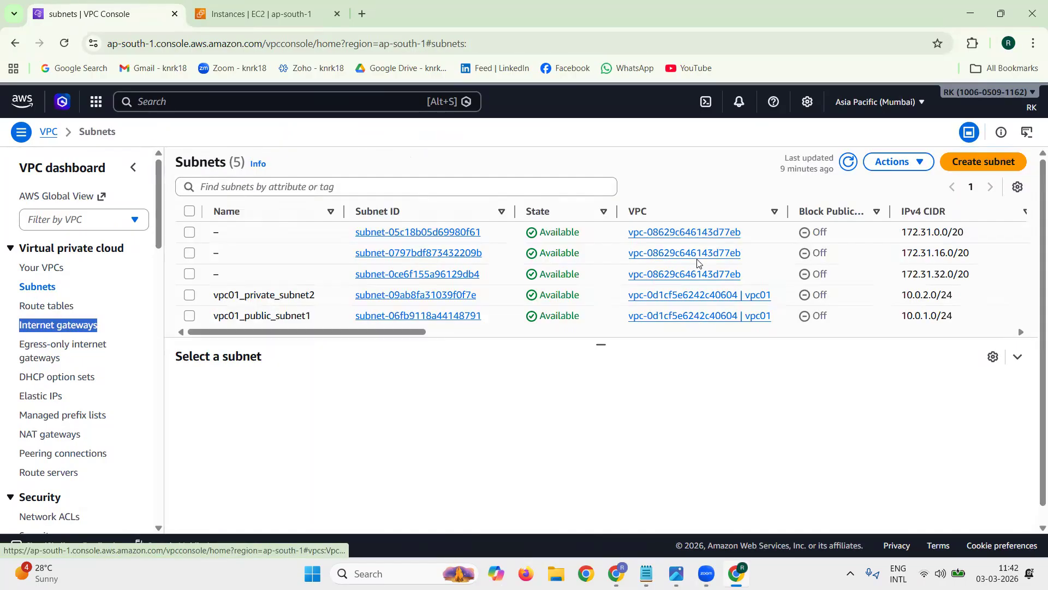
pyautogui.click(984, 163)
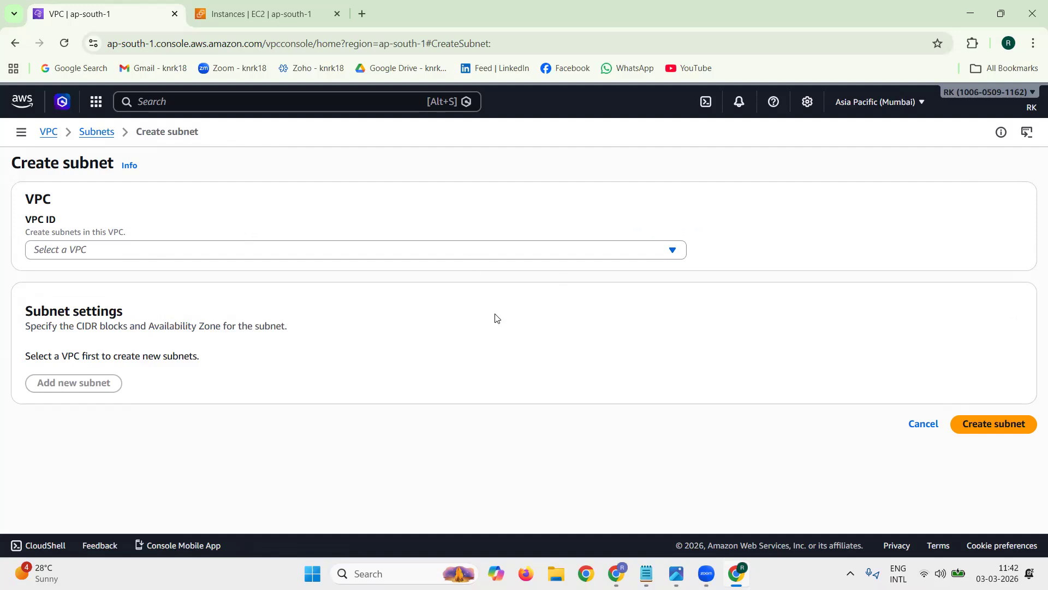
pyautogui.hotkey('alt', 'Tab')
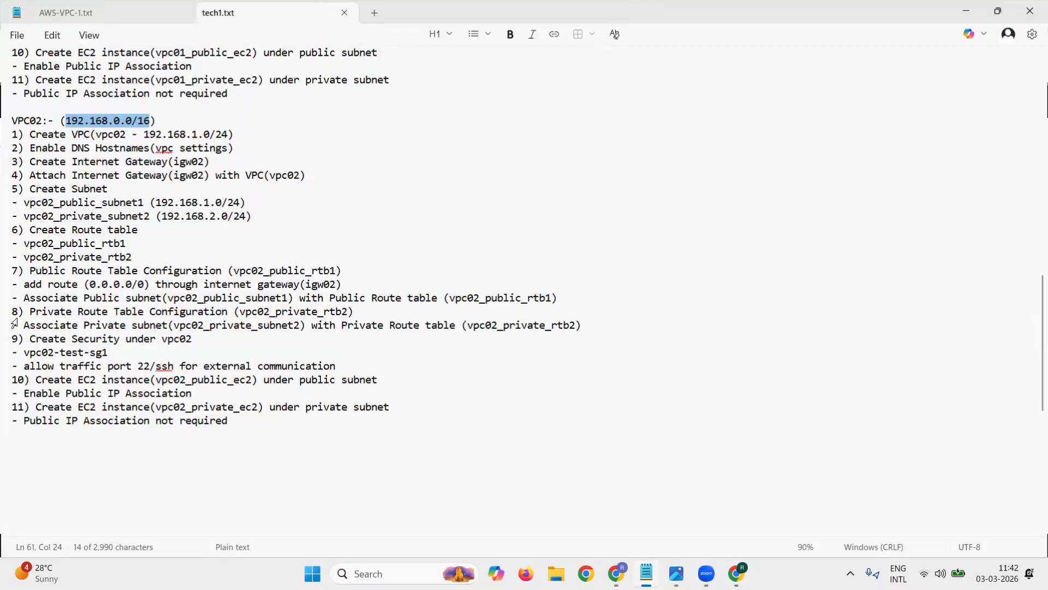
pyautogui.moveTo(25, 205); pyautogui.dragTo(142, 201)
pyautogui.hotkey('ctrl', 'c')
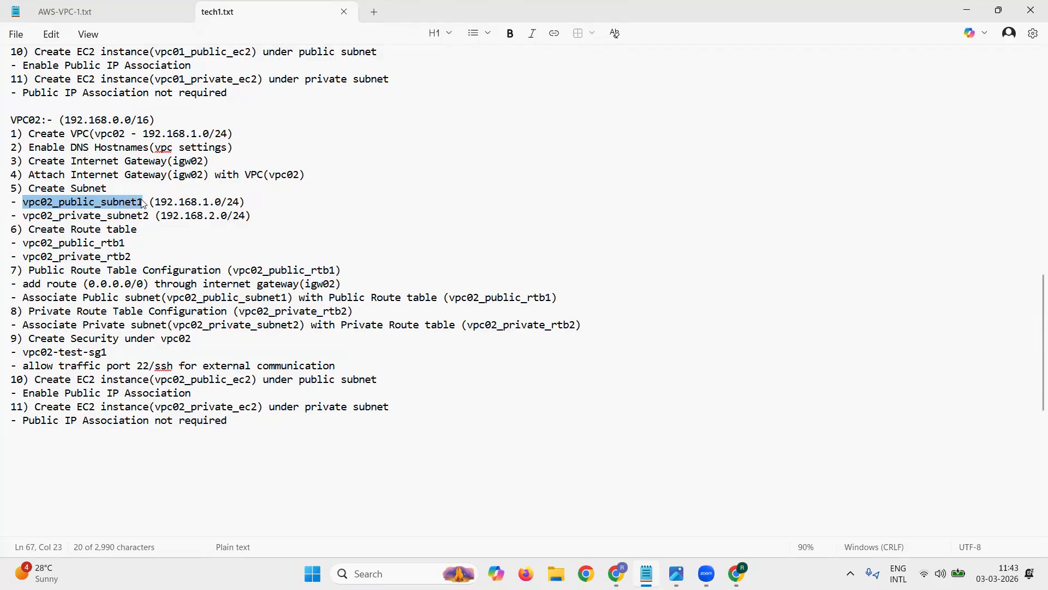
pyautogui.click(967, 10)
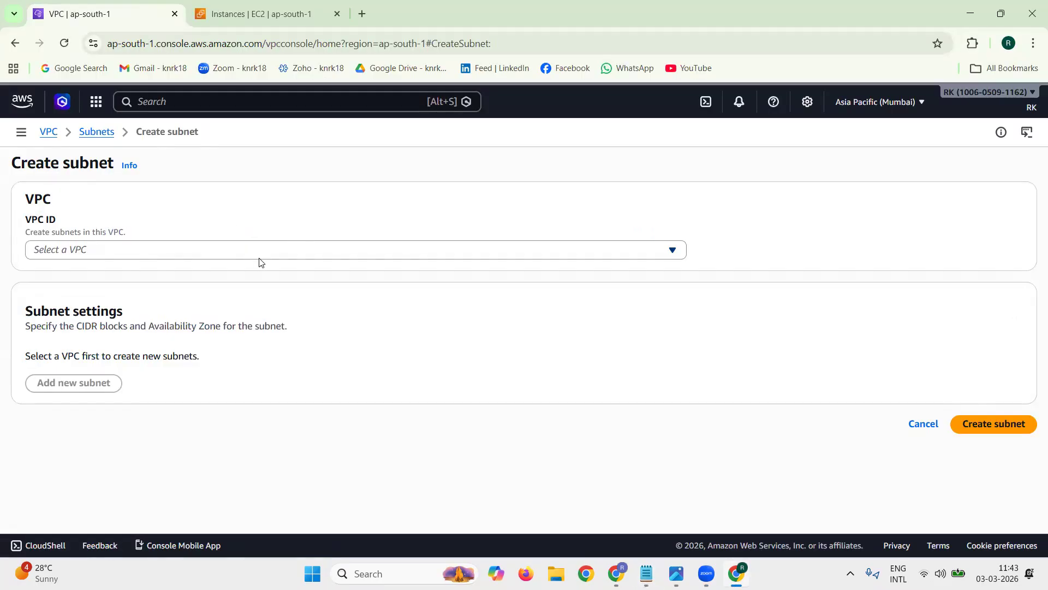
pyautogui.click(261, 261)
pyautogui.click(257, 355)
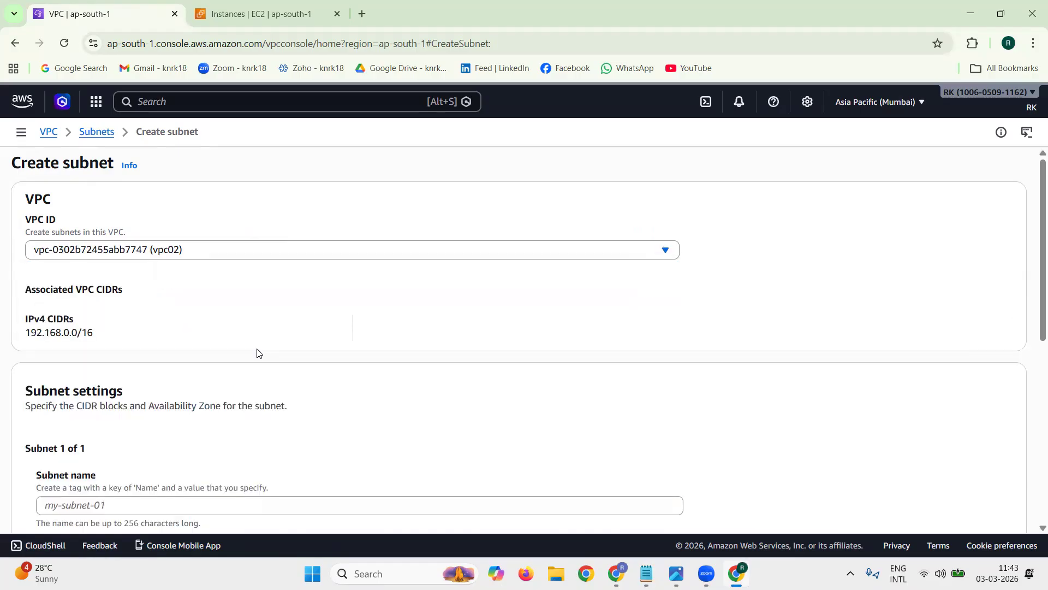
# Step: Name the first subnet vpc02_public_subnet1 and place it in availability zone aps1-az1 (ap-south-1a)
pyautogui.scroll(-4, 228, 397)
pyautogui.click(171, 299)
pyautogui.hotkey('ctrl', 'v')
pyautogui.click(202, 371)
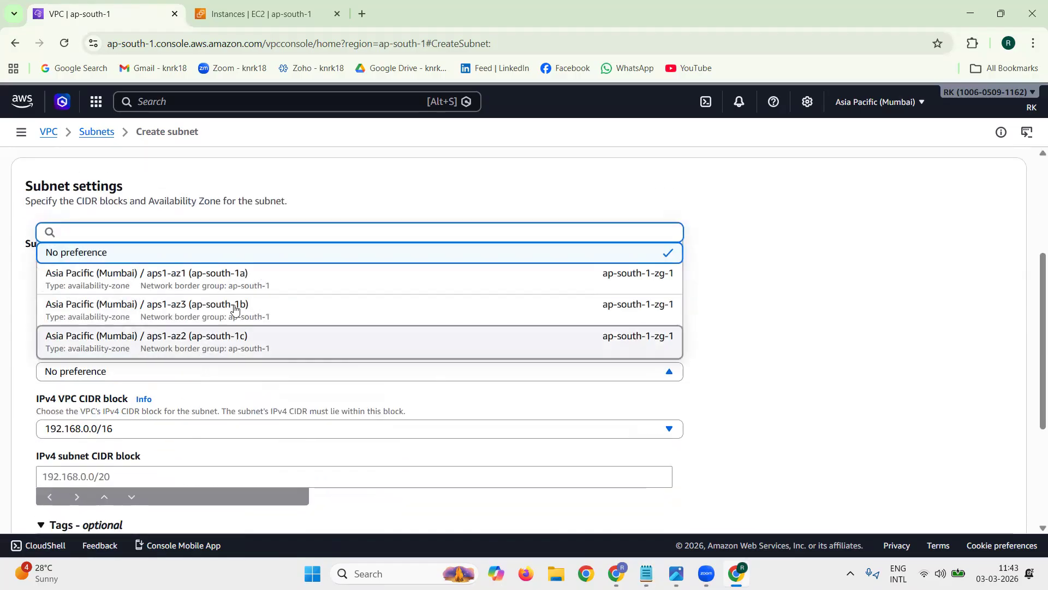
pyautogui.click(264, 277)
# Step: Set the first subnet's IPv4 CIDR block to 192.168.1.0/24, copied from the public subnet line in the notes
pyautogui.scroll(-1, 346, 350)
pyautogui.click(207, 406)
pyautogui.click(650, 573)
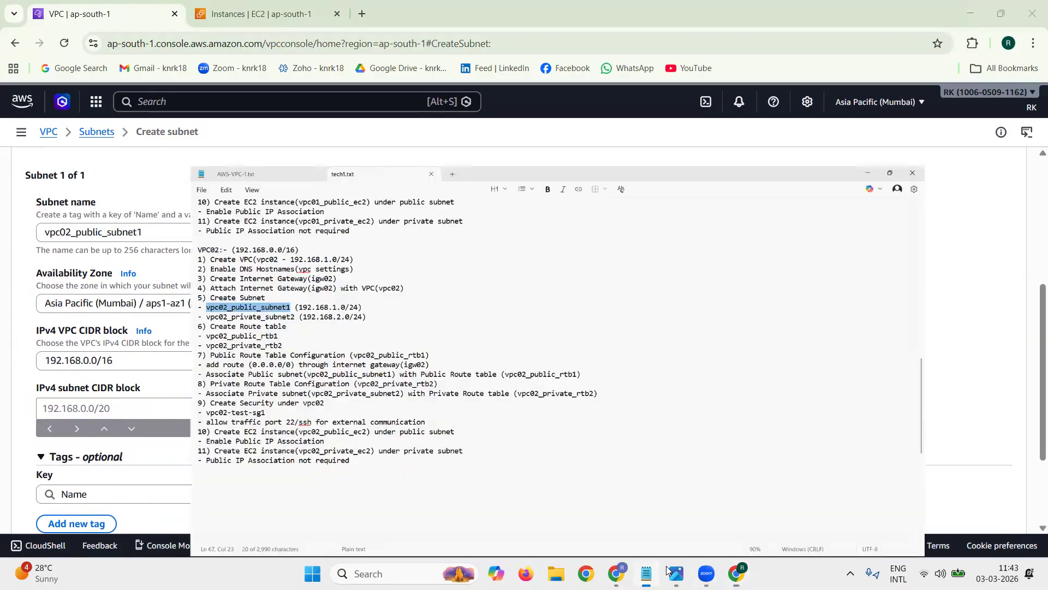
pyautogui.press('super+Up')
pyautogui.moveTo(155, 202); pyautogui.dragTo(240, 202)
pyautogui.hotkey('ctrl', 'c')
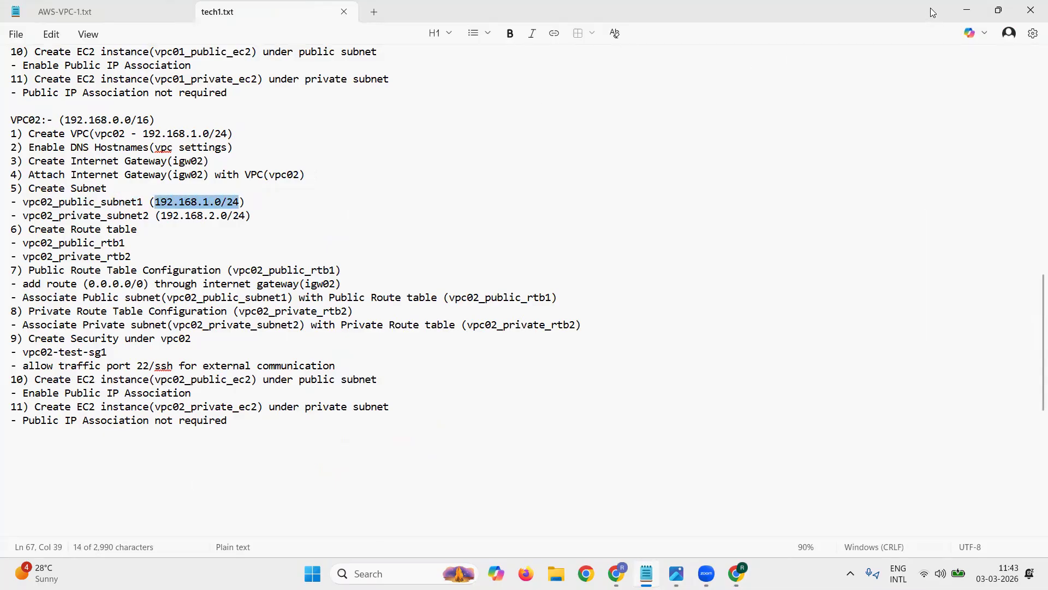
pyautogui.click(967, 10)
pyautogui.click(165, 410)
pyautogui.hotkey('ctrl', 'v')
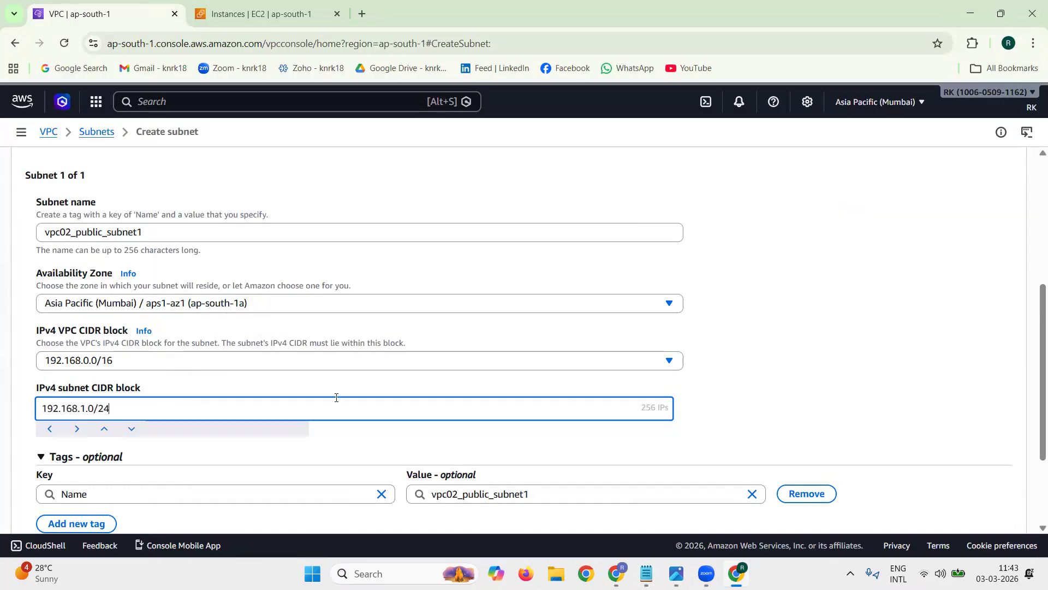
pyautogui.click(730, 387)
# Step: Add a second subnet named vpc02_private_subnet2, copied from the notes, in availability zone aps1-az3 (ap-south-1b)
pyautogui.scroll(-3, 731, 386)
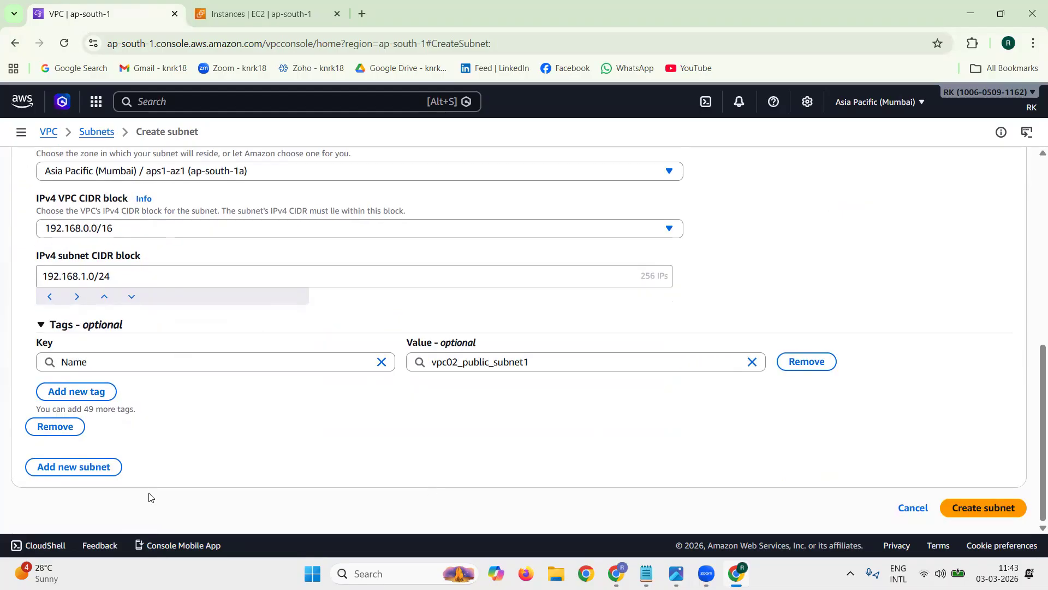
pyautogui.click(94, 469)
pyautogui.scroll(-5, 640, 451)
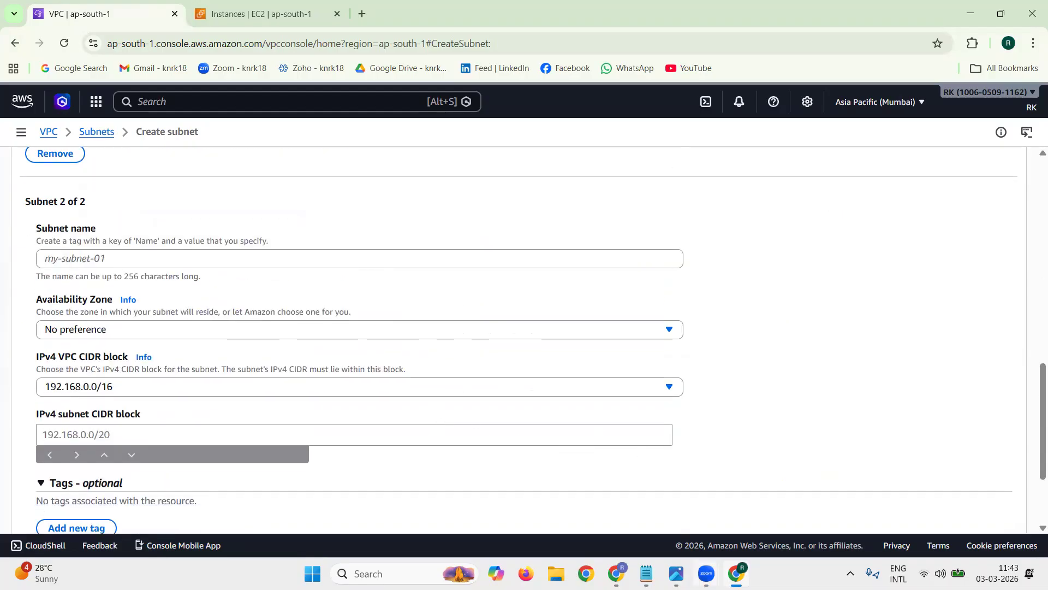
pyautogui.click(648, 574)
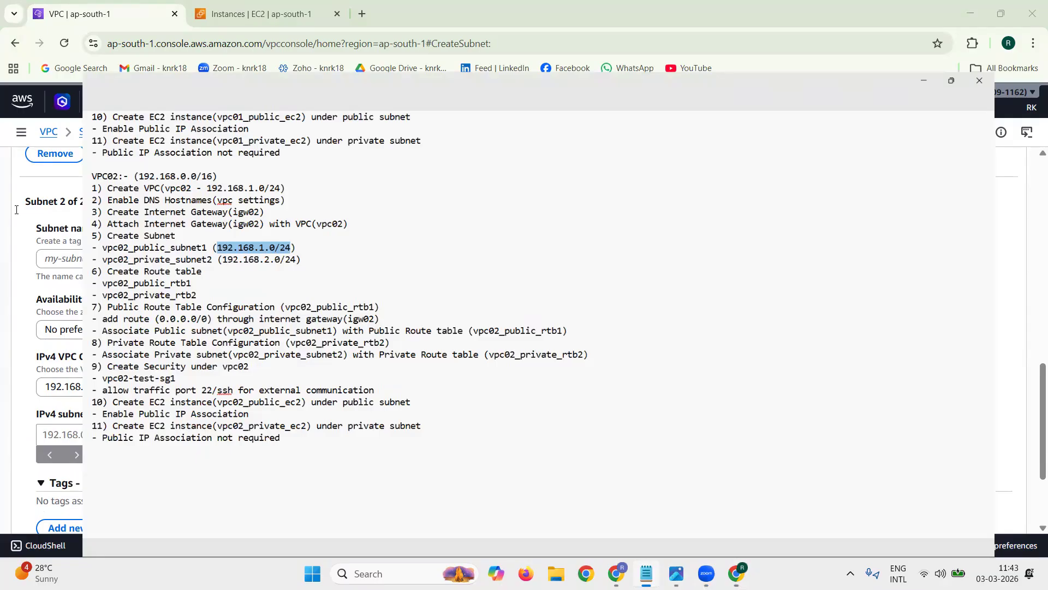
pyautogui.moveTo(22, 216); pyautogui.dragTo(148, 217)
pyautogui.hotkey('ctrl', 'c')
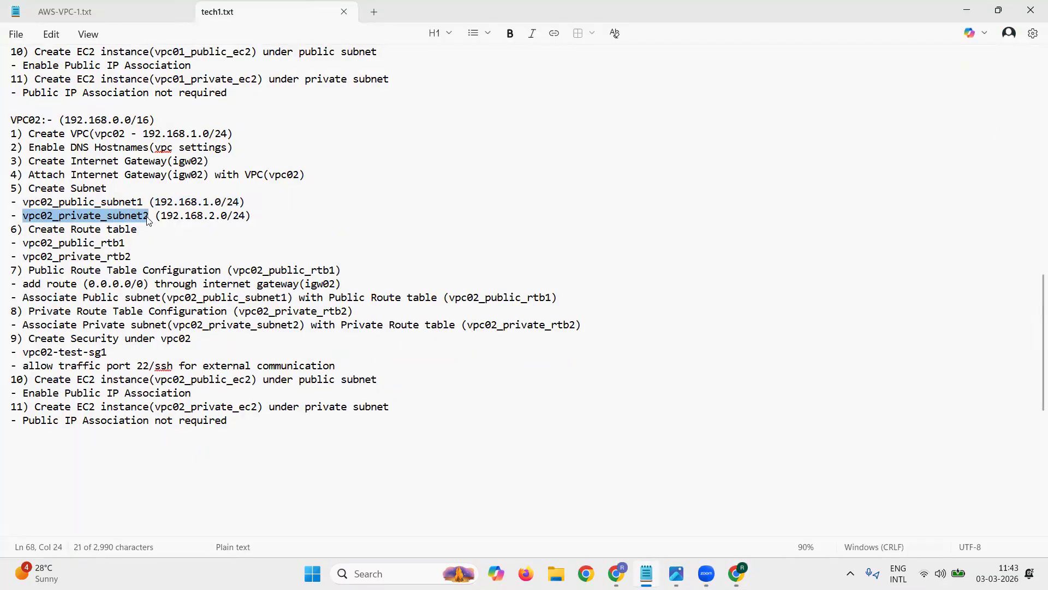
pyautogui.click(966, 9)
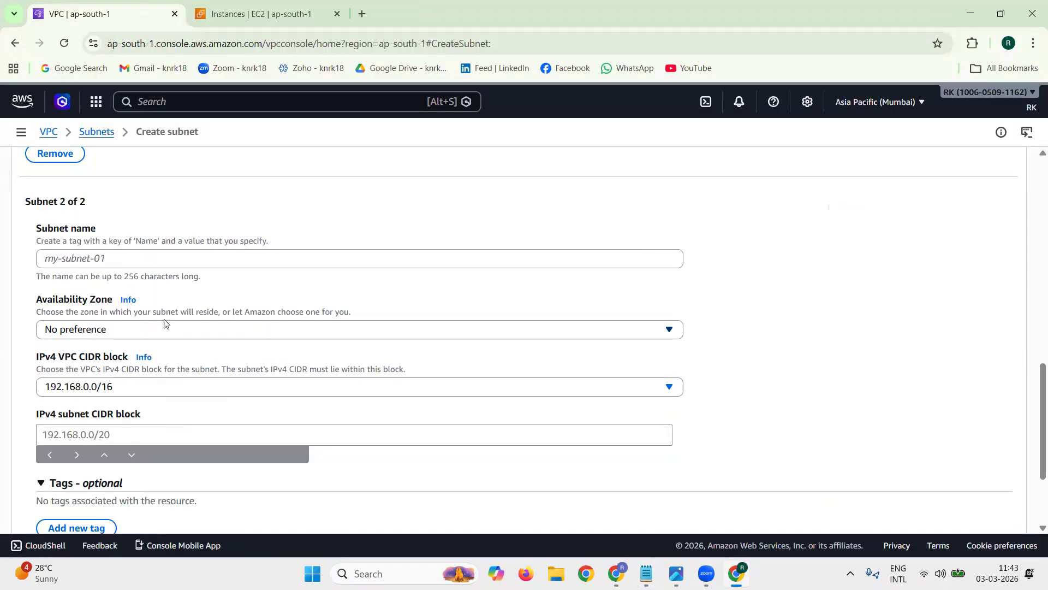
pyautogui.click(141, 258)
pyautogui.hotkey('ctrl', 'v')
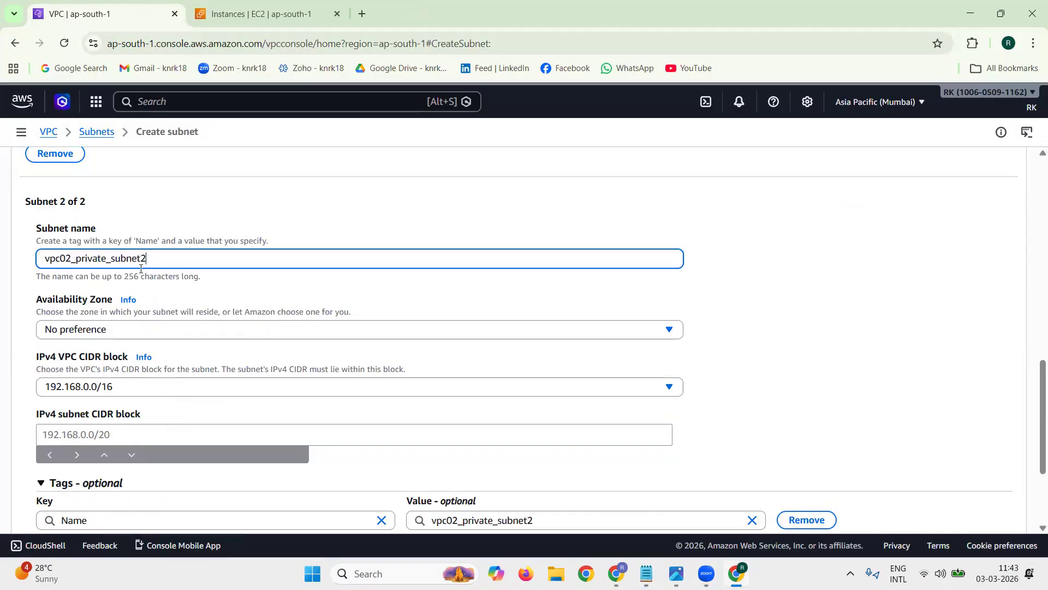
pyautogui.click(148, 329)
pyautogui.click(170, 424)
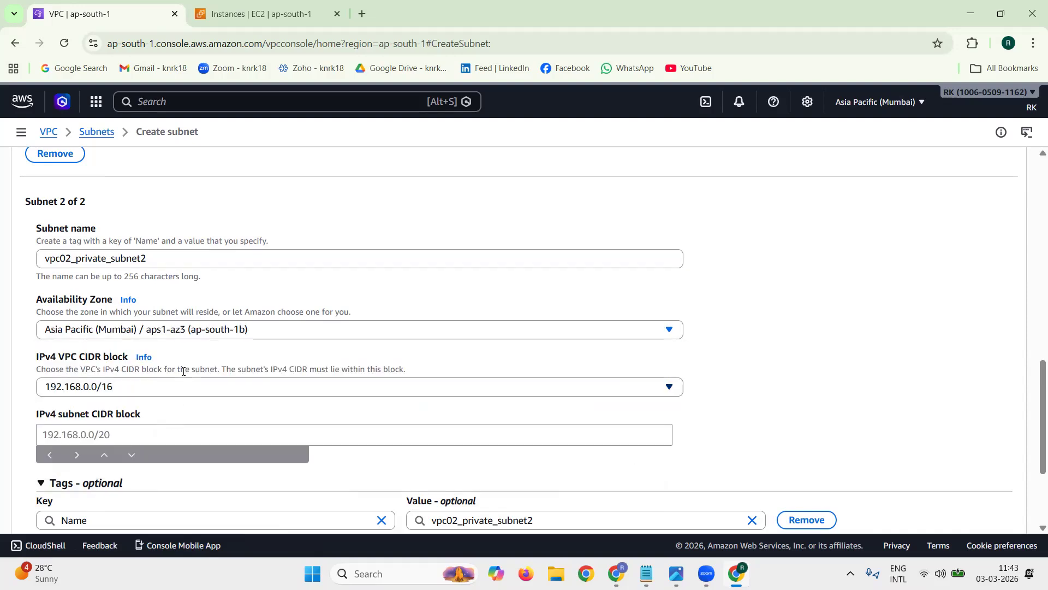
# Step: Set the second subnet's IPv4 CIDR block to 192.168.2.0/24 from the notes, create both subnets and dismiss the notification
pyautogui.click(184, 434)
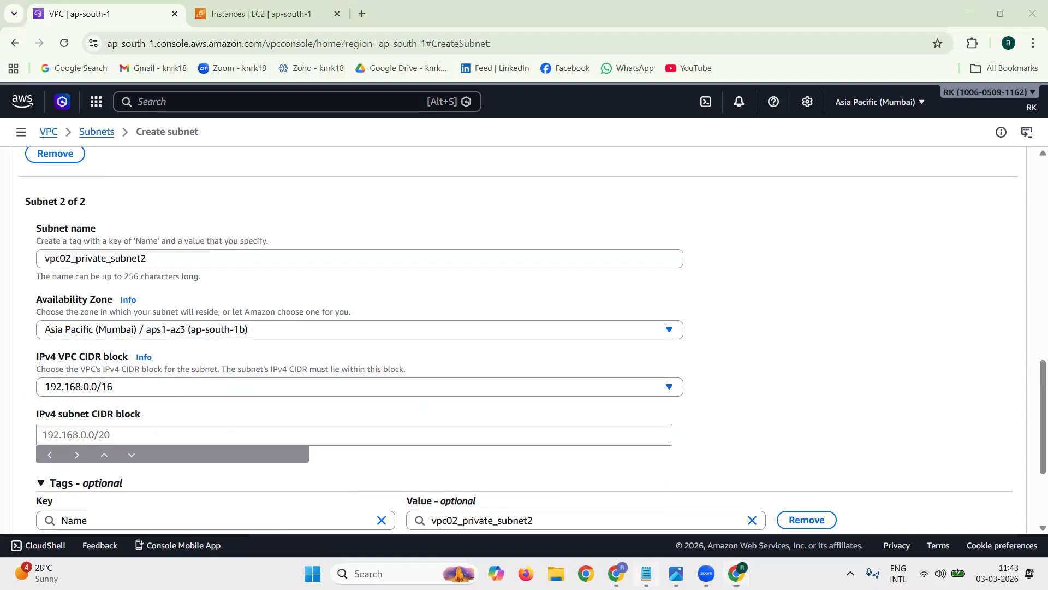
pyautogui.hotkey('alt', 'Tab')
pyautogui.moveTo(160, 216); pyautogui.dragTo(246, 216)
pyautogui.hotkey('ctrl', 'c')
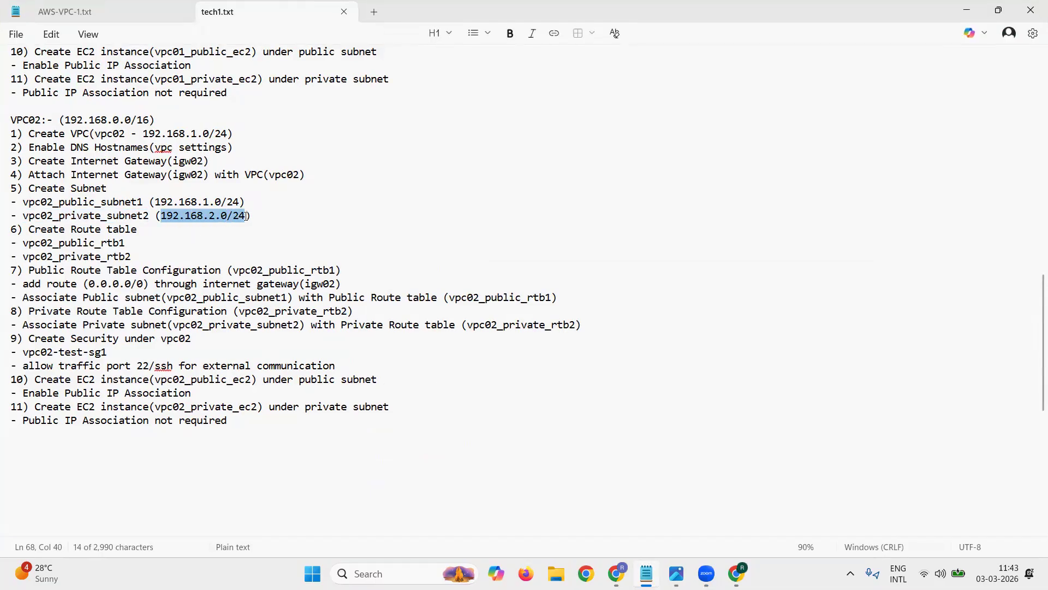
pyautogui.click(981, 12)
pyautogui.hotkey('ctrl', 'v')
pyautogui.click(754, 382)
pyautogui.scroll(-3, 779, 366)
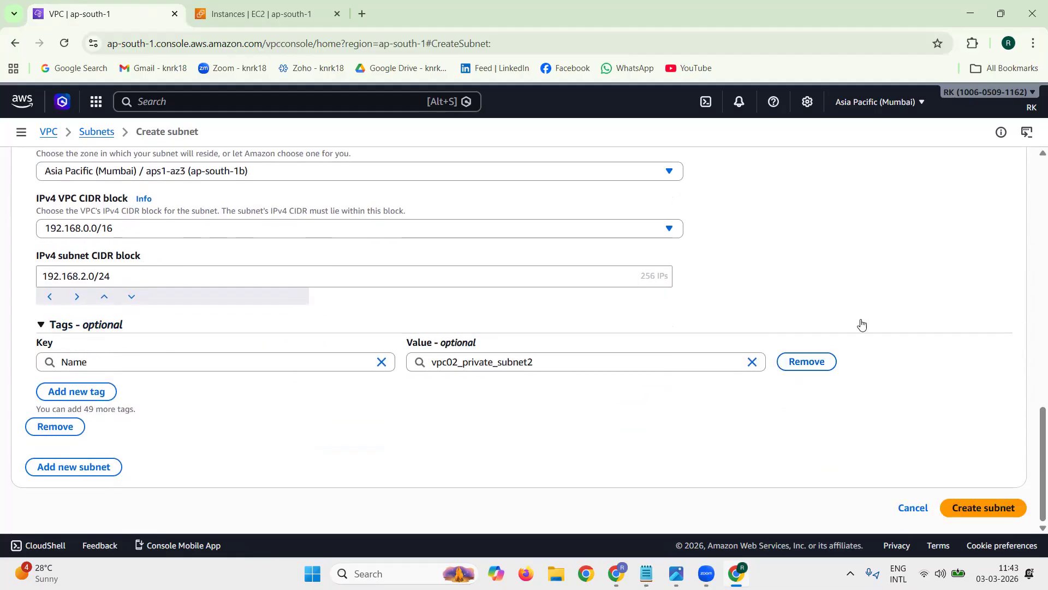
pyautogui.click(990, 507)
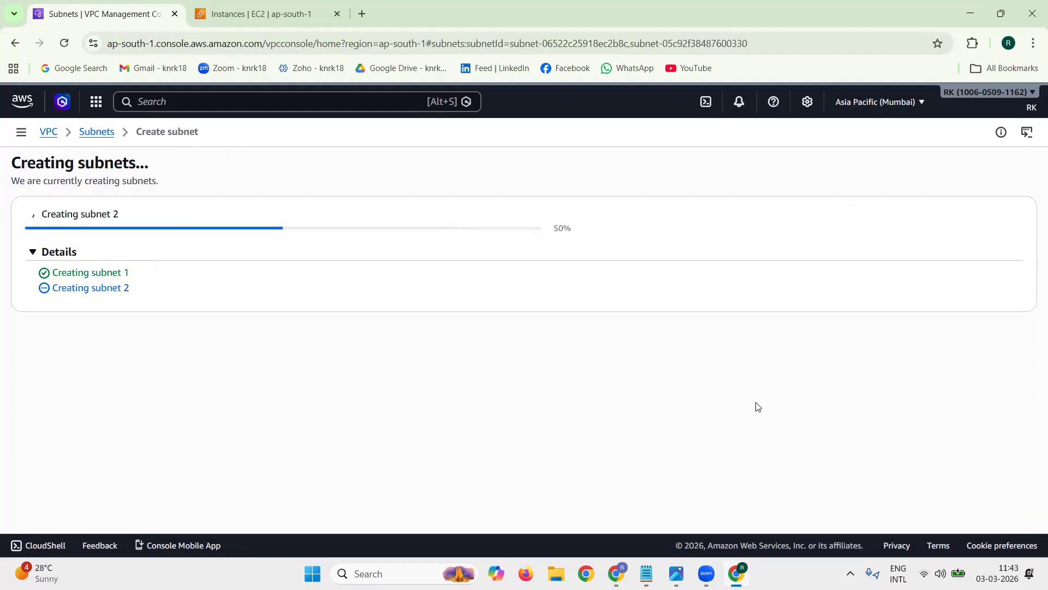
pyautogui.click(1008, 166)
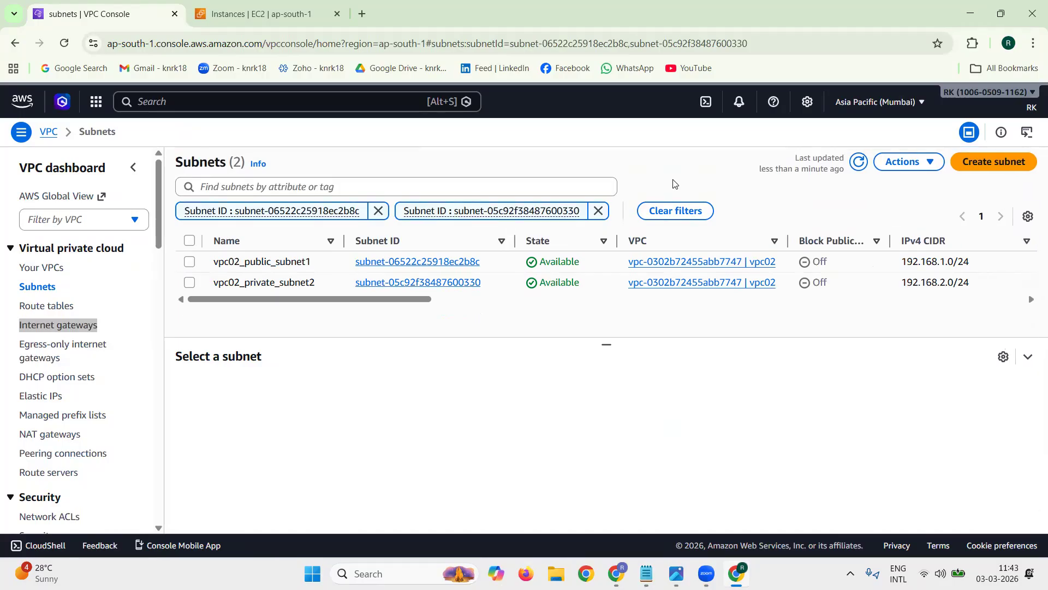
# Step: Remove both subnet ID filters from the subnet list and refresh it
pyautogui.click(599, 211)
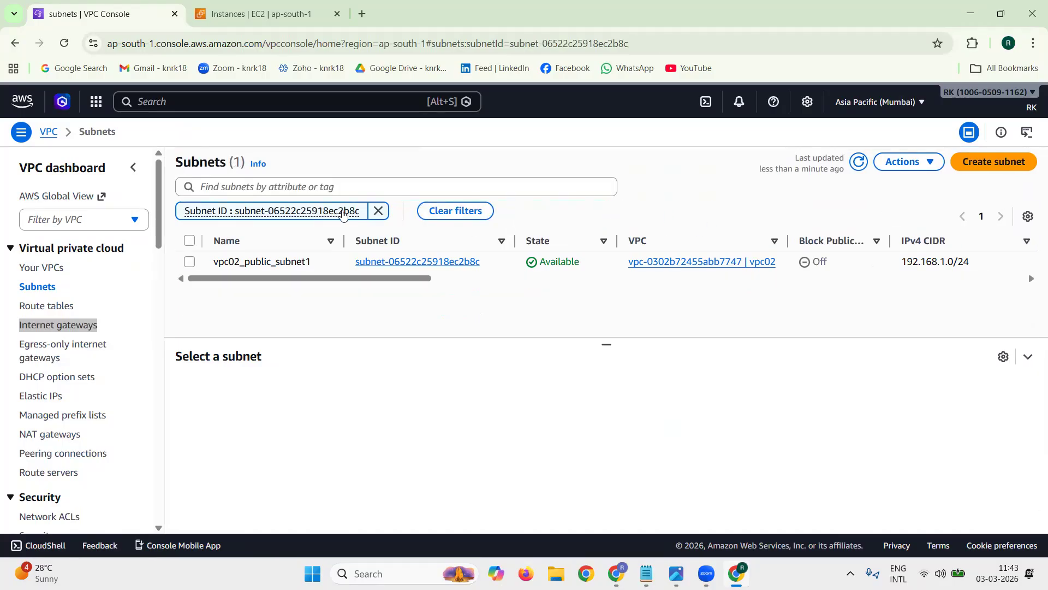
pyautogui.click(379, 211)
pyautogui.click(848, 162)
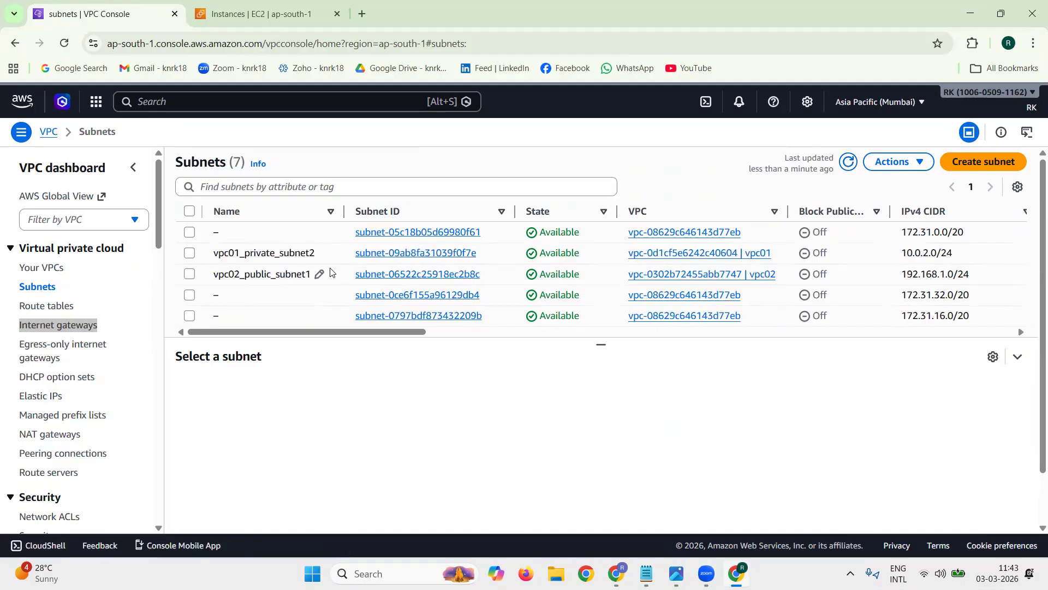
# Step: Sort the subnet list by name and review the public and private subnets of both VPCs
pyautogui.scroll(-2, 331, 271)
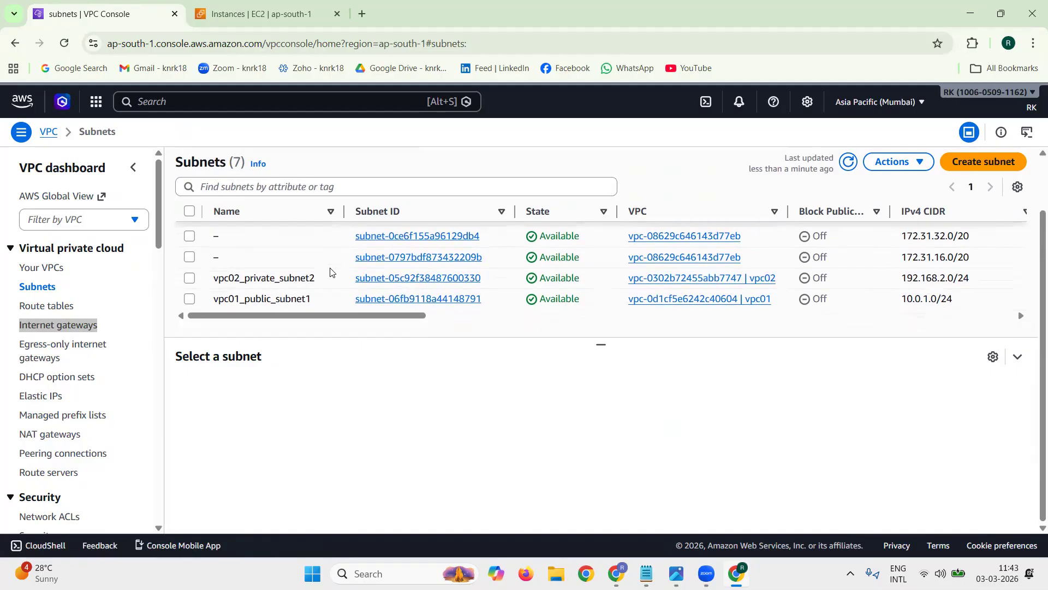
pyautogui.scroll(2, 330, 271)
pyautogui.click(274, 212)
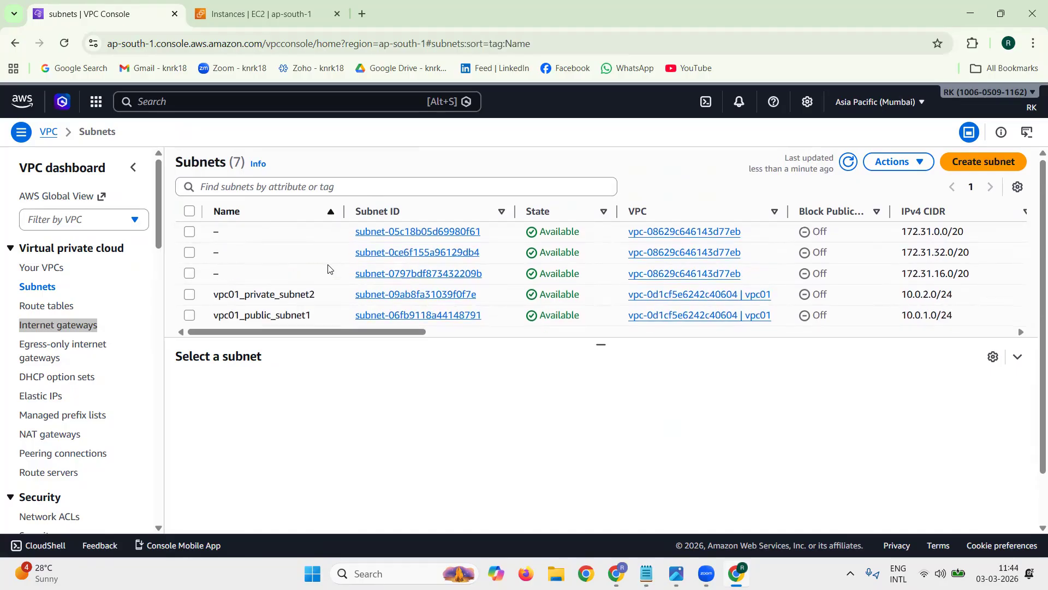
pyautogui.scroll(-2, 329, 268)
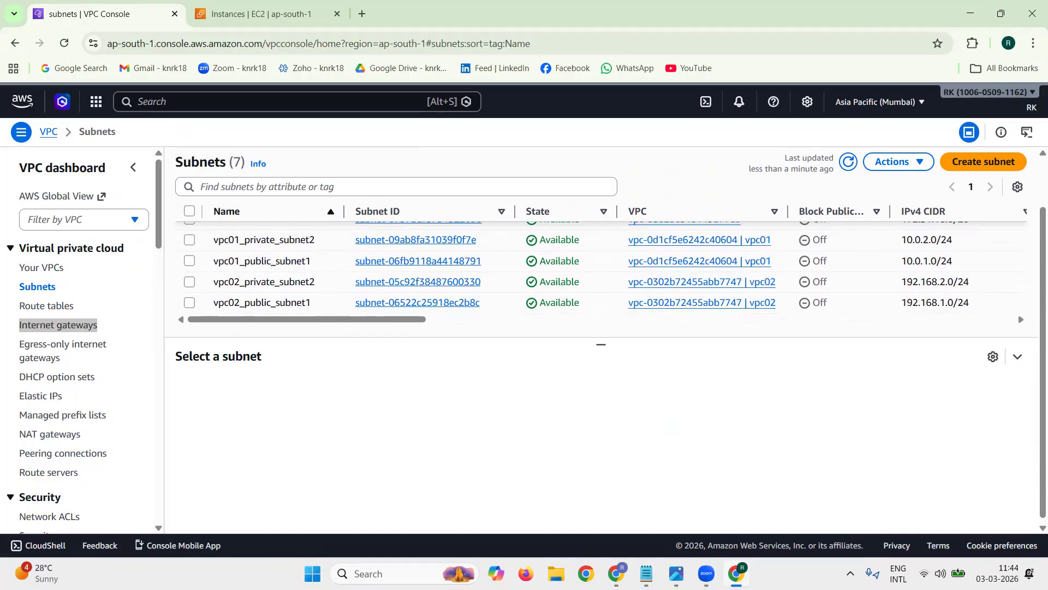
# Step: Start creating a new route table and name it vpc02_public_rtb1, copied from the notes
pyautogui.tripleClick(117, 315)
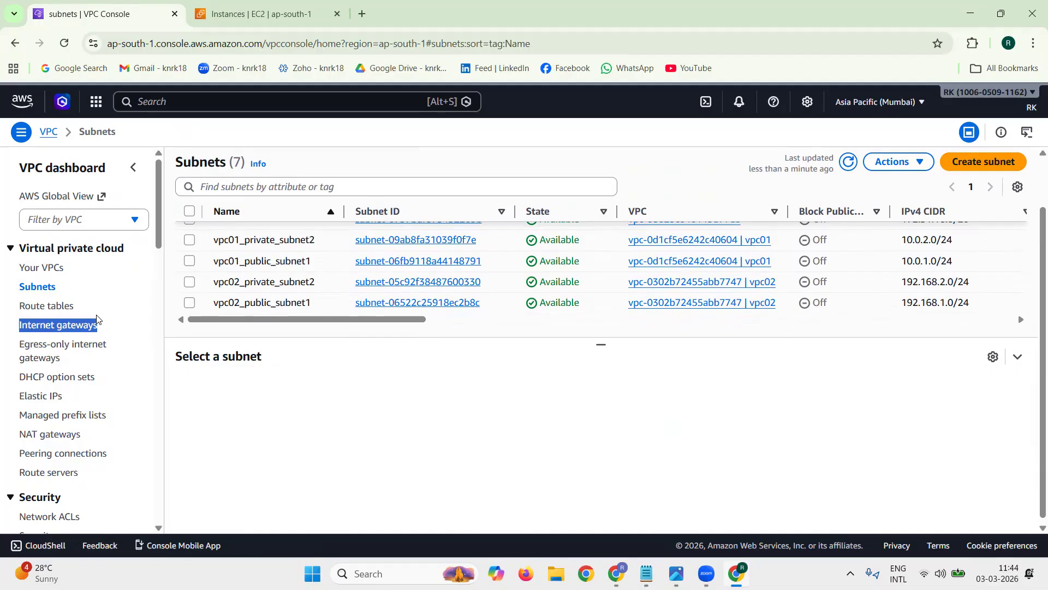
pyautogui.tripleClick(131, 304)
pyautogui.click(25, 313)
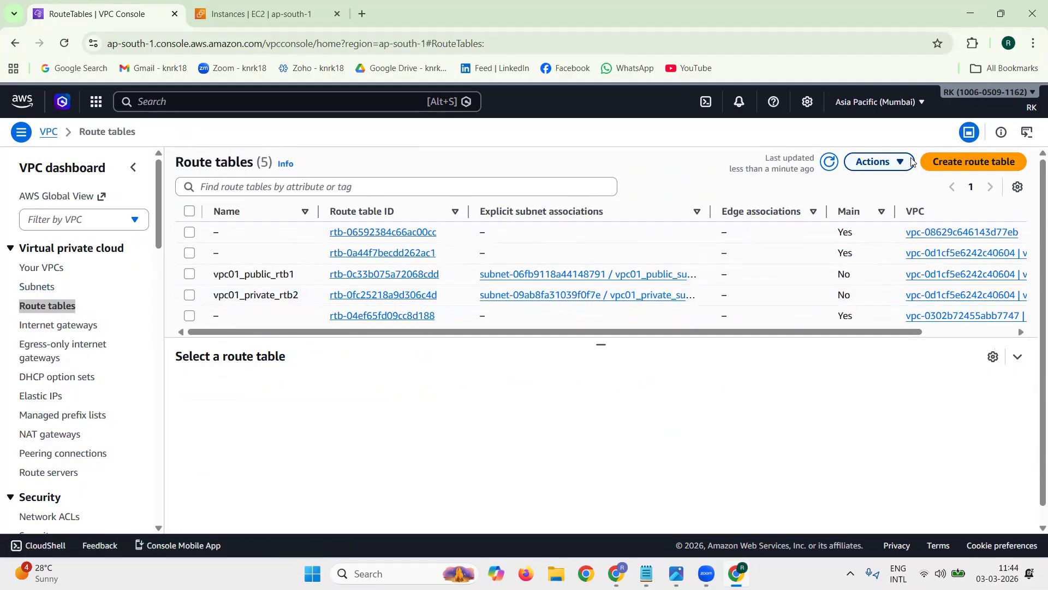
pyautogui.click(940, 164)
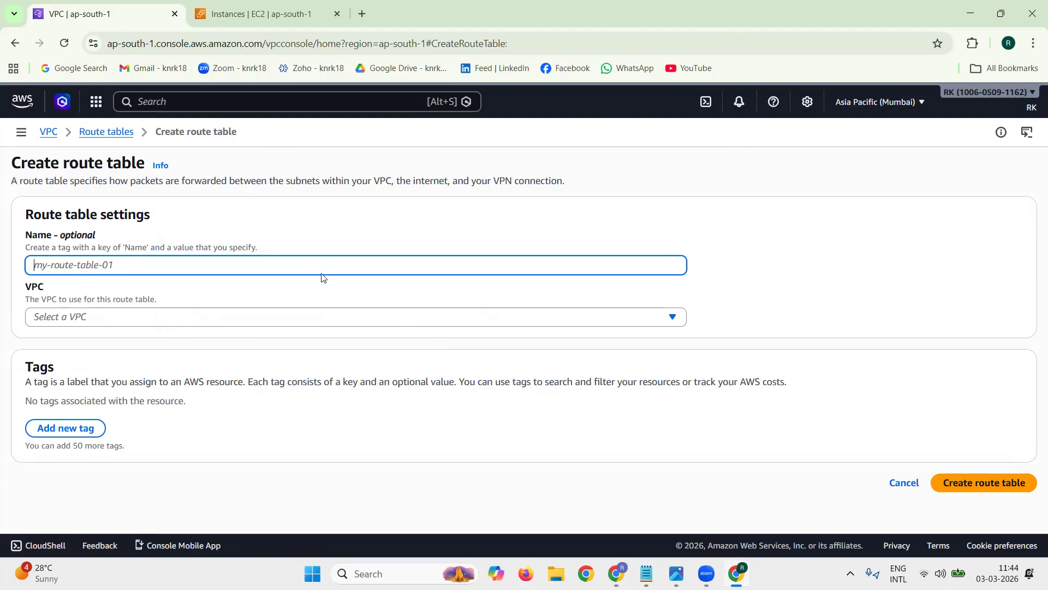
pyautogui.click(647, 574)
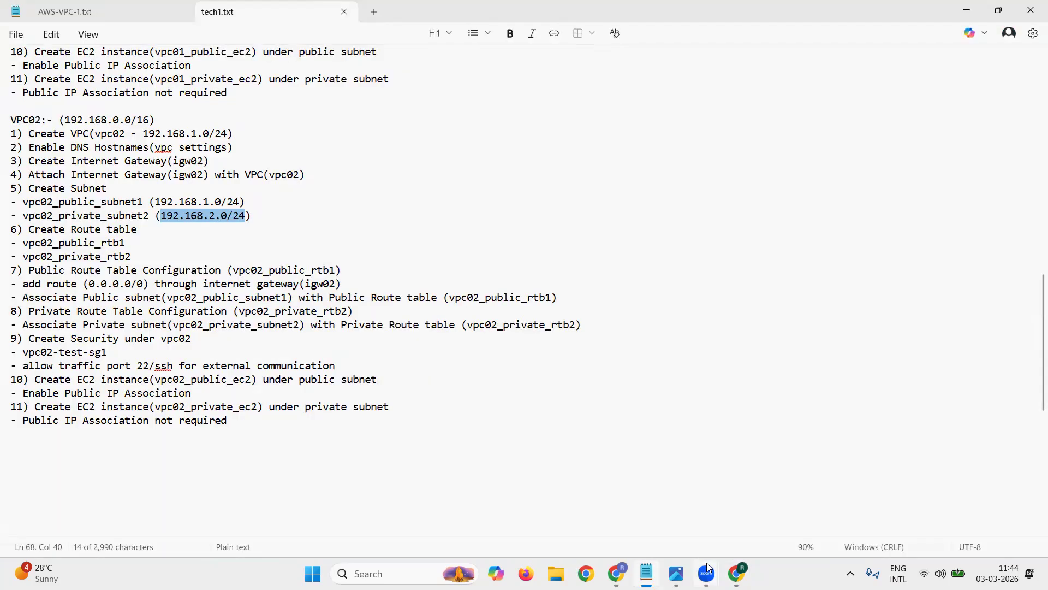
pyautogui.moveTo(21, 244); pyautogui.dragTo(132, 246)
pyautogui.hotkey('ctrl', 'c')
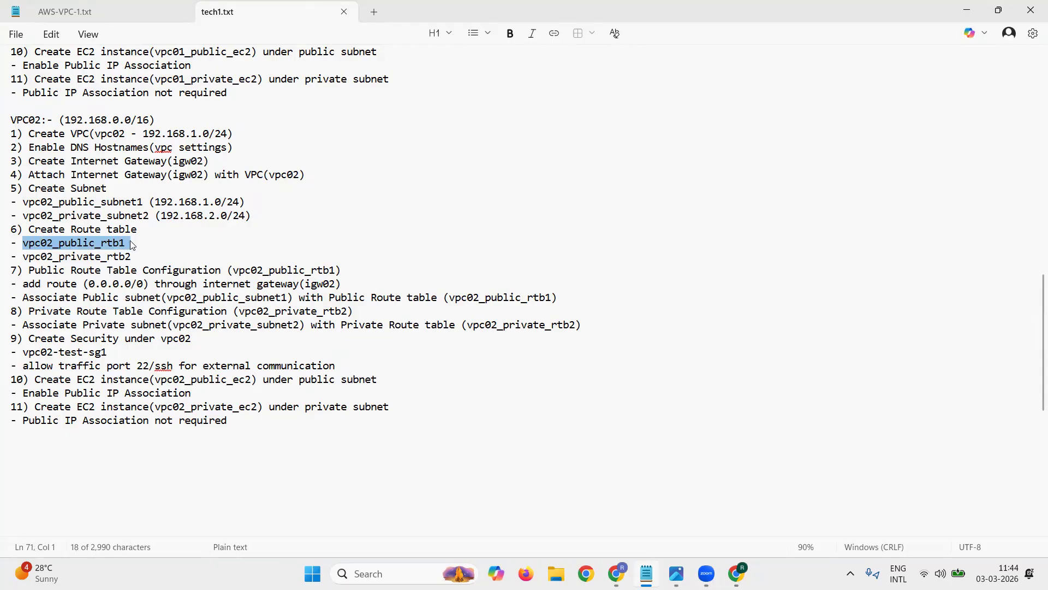
pyautogui.click(975, 14)
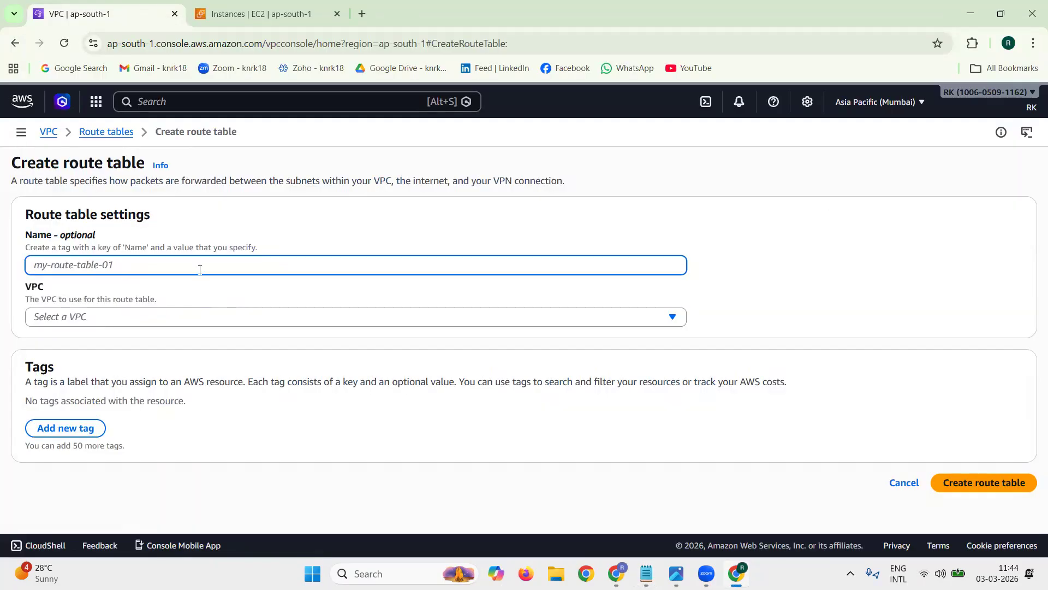
pyautogui.hotkey('ctrl', 'v')
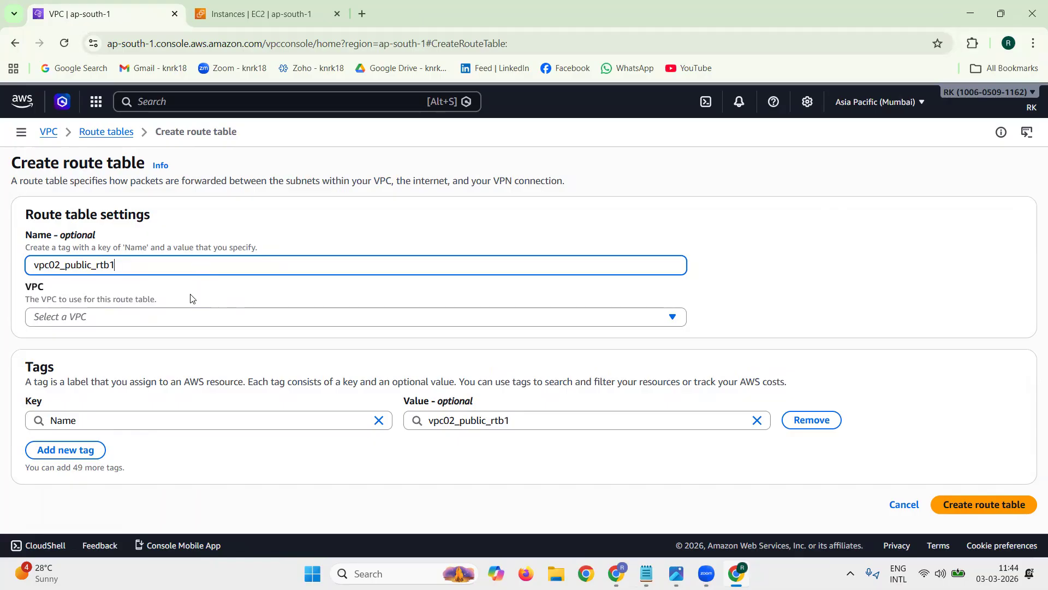
# Step: Assign the new route table vpc02_public_rtb1 to vpc02 and create it
pyautogui.click(189, 316)
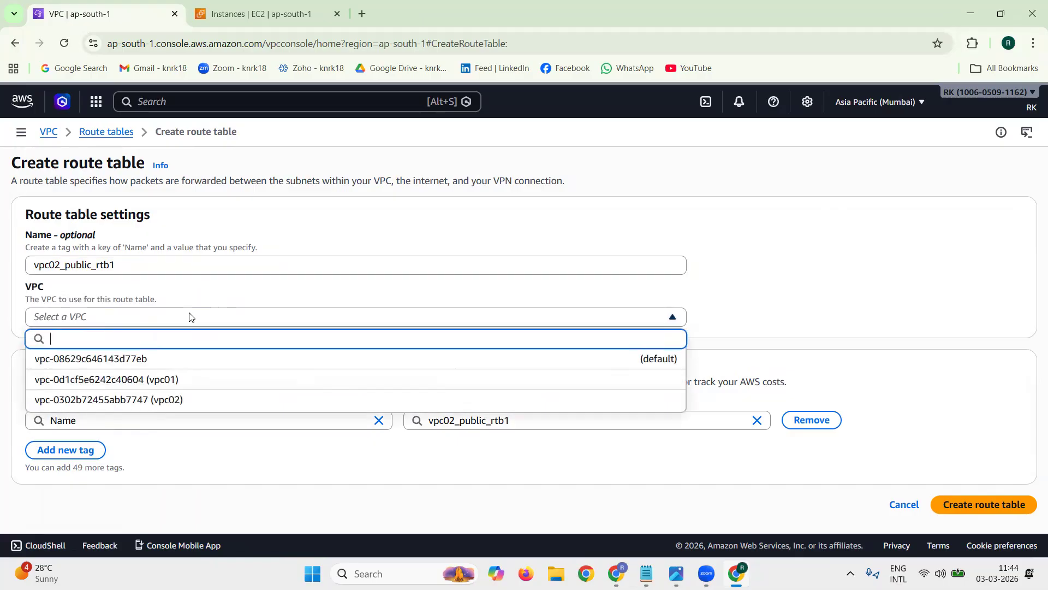
pyautogui.click(210, 396)
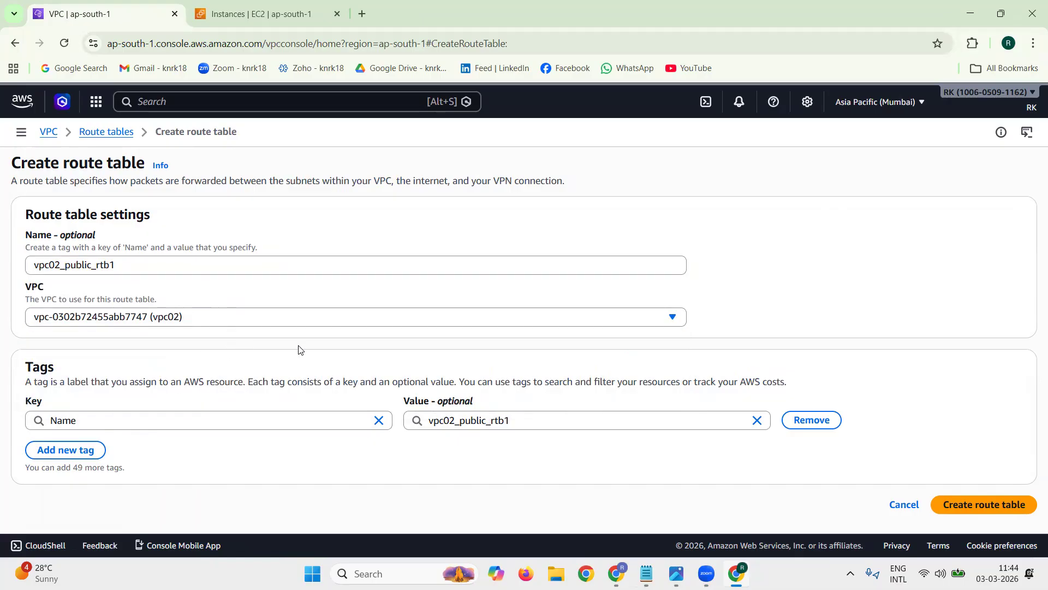
pyautogui.click(956, 507)
# Step: Start creating another route table and name it vpc02_private_rtb2, copied from the notes
pyautogui.click(644, 571)
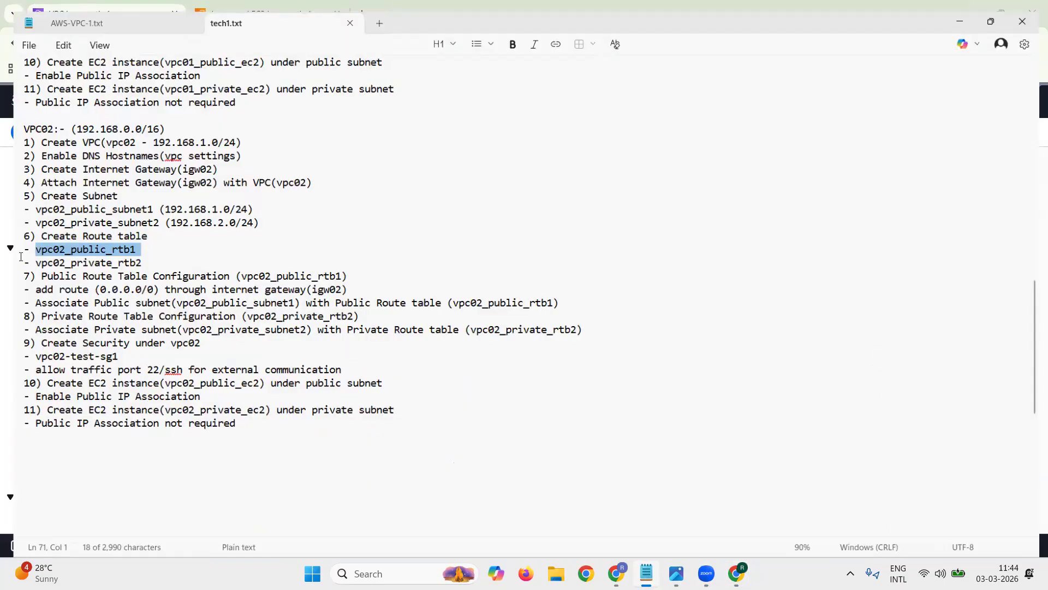
pyautogui.doubleClick(116, 257)
pyautogui.hotkey('ctrl', 'c')
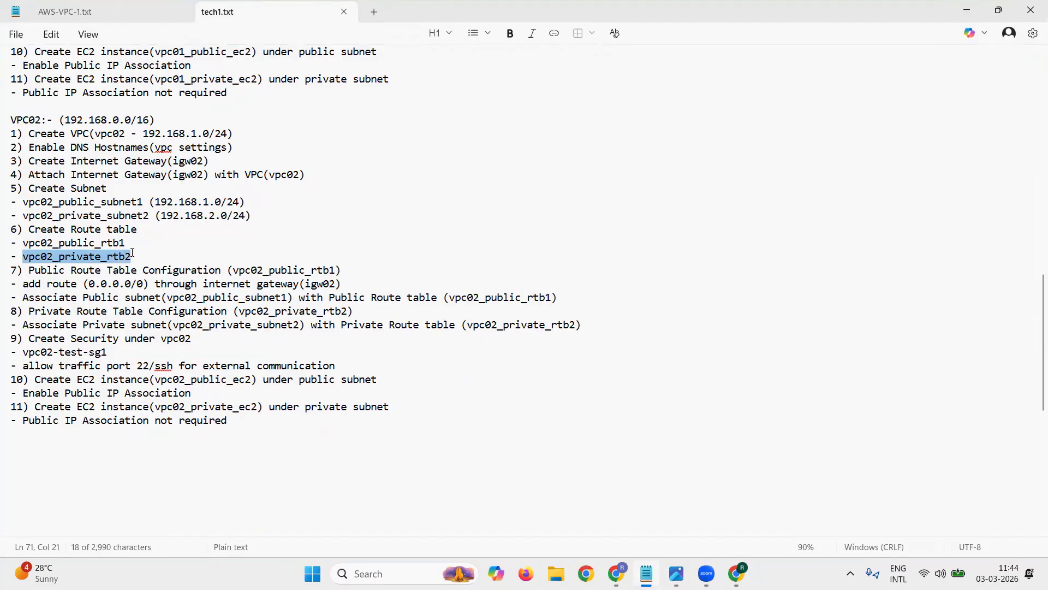
pyautogui.click(967, 10)
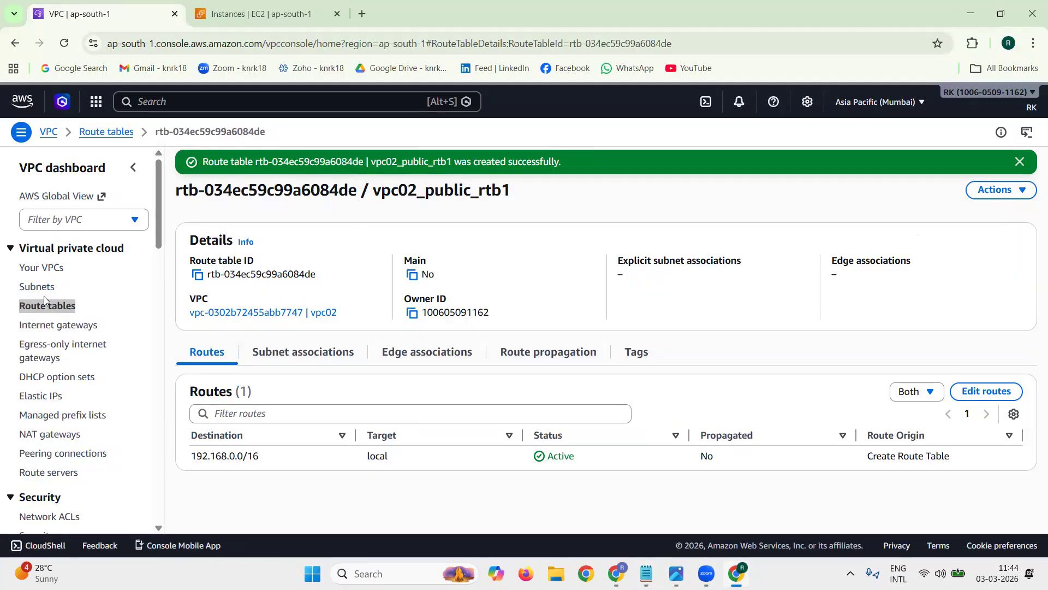
pyautogui.click(48, 311)
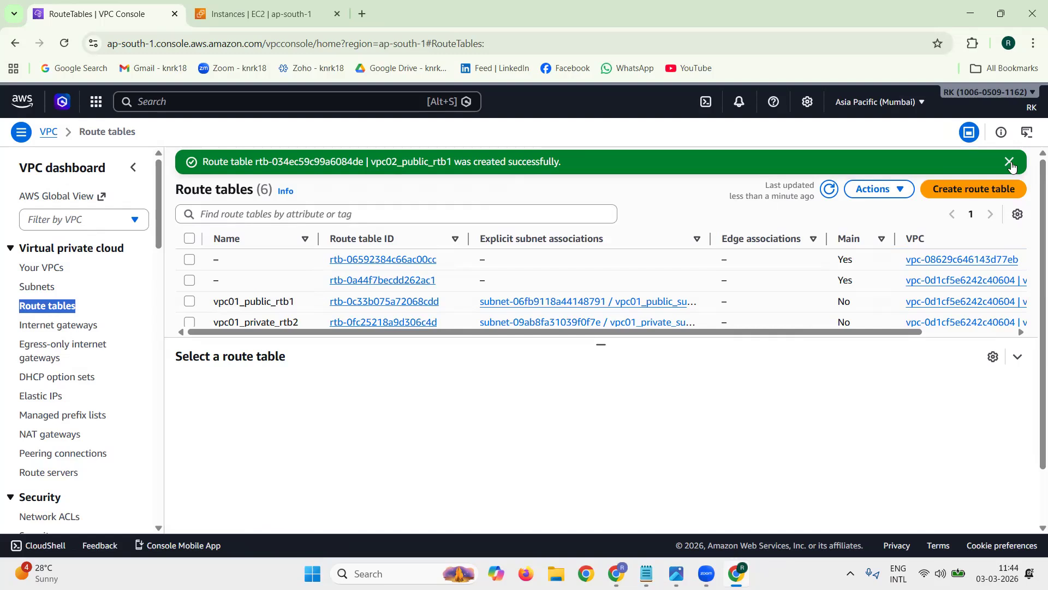
pyautogui.click(1010, 160)
pyautogui.click(1000, 171)
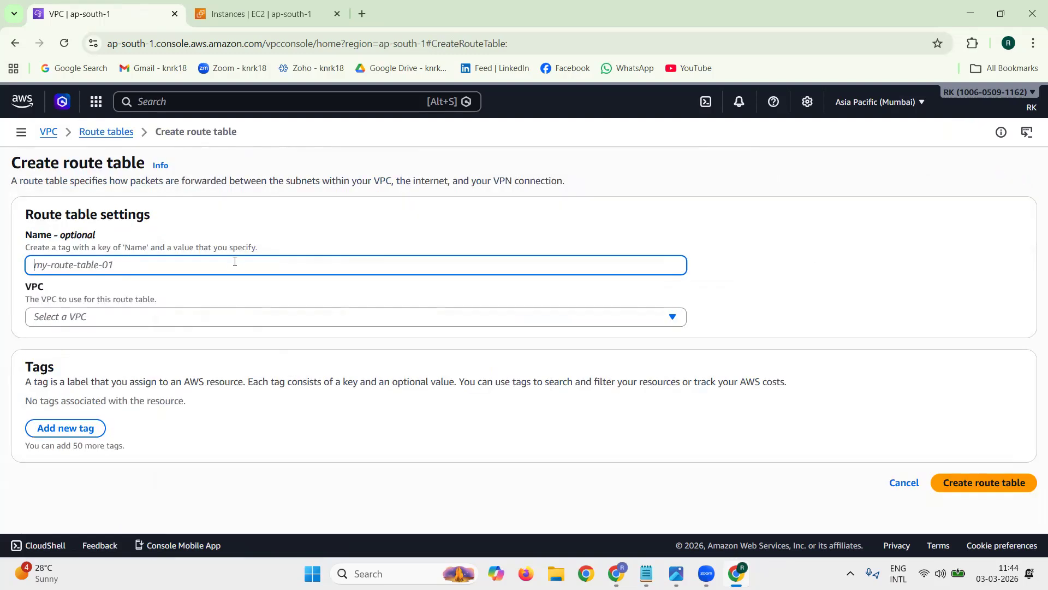
pyautogui.hotkey('ctrl', 'v')
# Step: Assign the vpc02_private_rtb2 route table to vpc02, create it and dismiss the notification
pyautogui.click(227, 323)
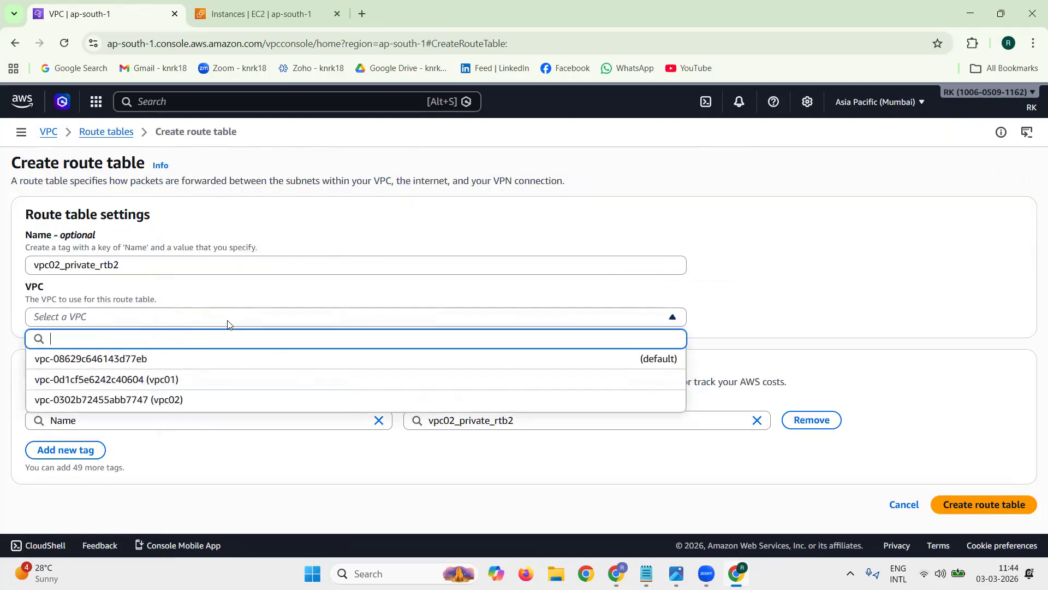
pyautogui.click(203, 402)
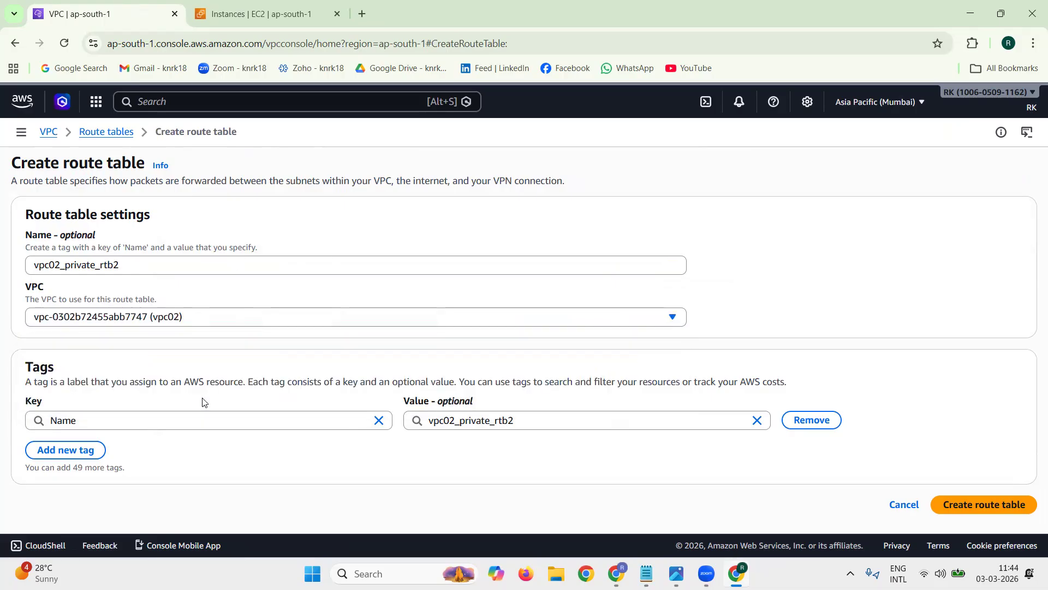
pyautogui.click(1008, 501)
pyautogui.click(1018, 163)
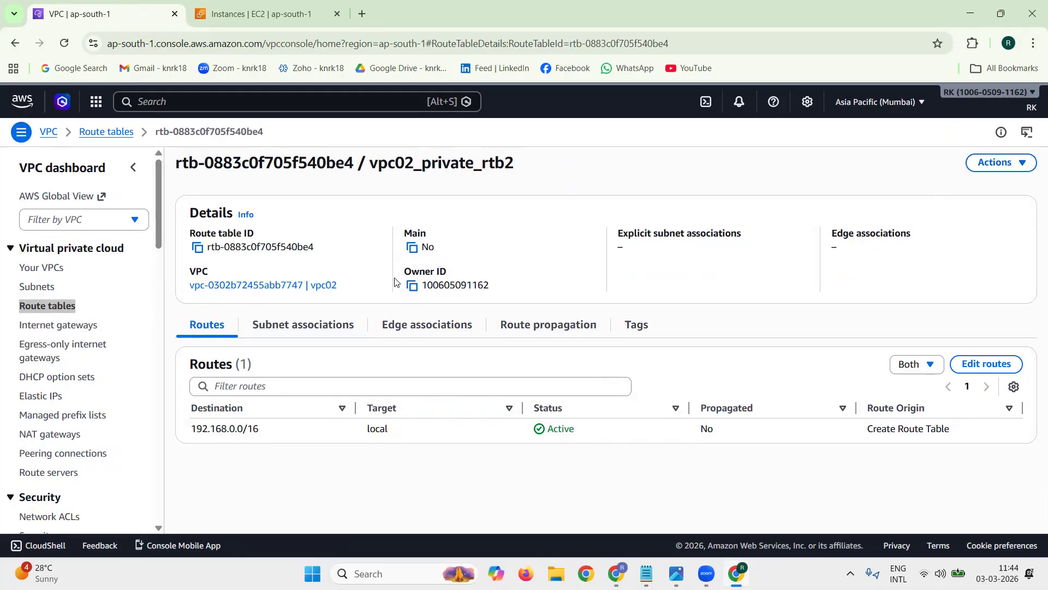
# Step: Sort the route table list by name and open vpc02_public_rtb1 to check its local route
pyautogui.click(57, 306)
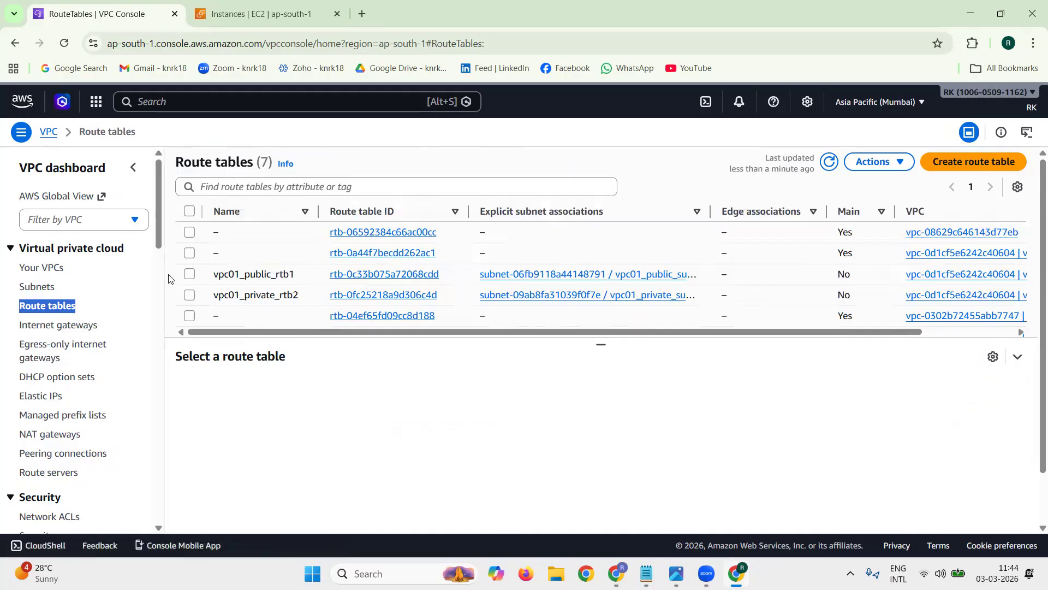
pyautogui.click(276, 217)
pyautogui.scroll(-1, 299, 268)
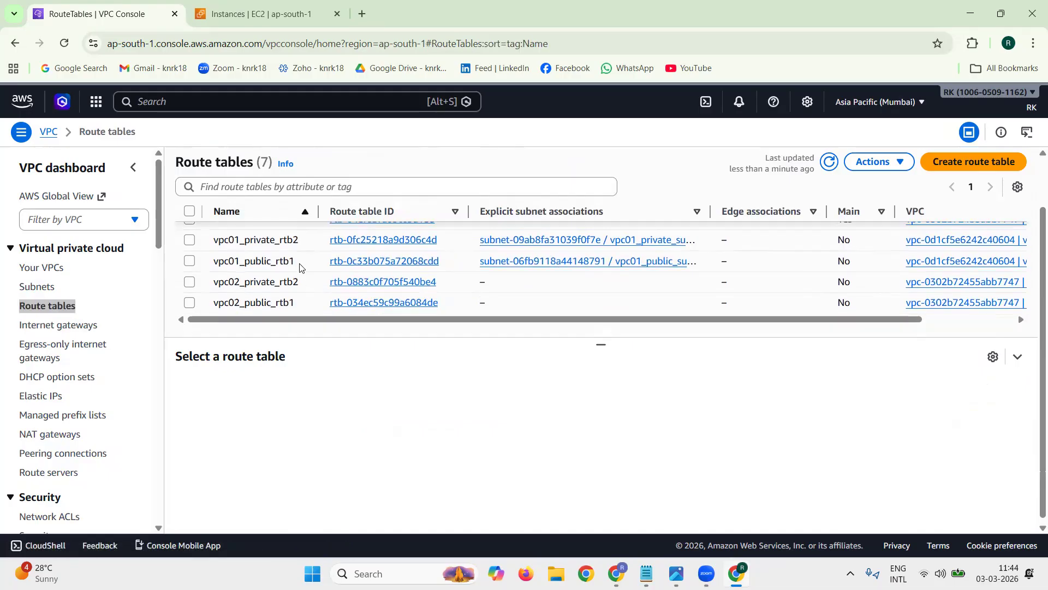
pyautogui.click(387, 304)
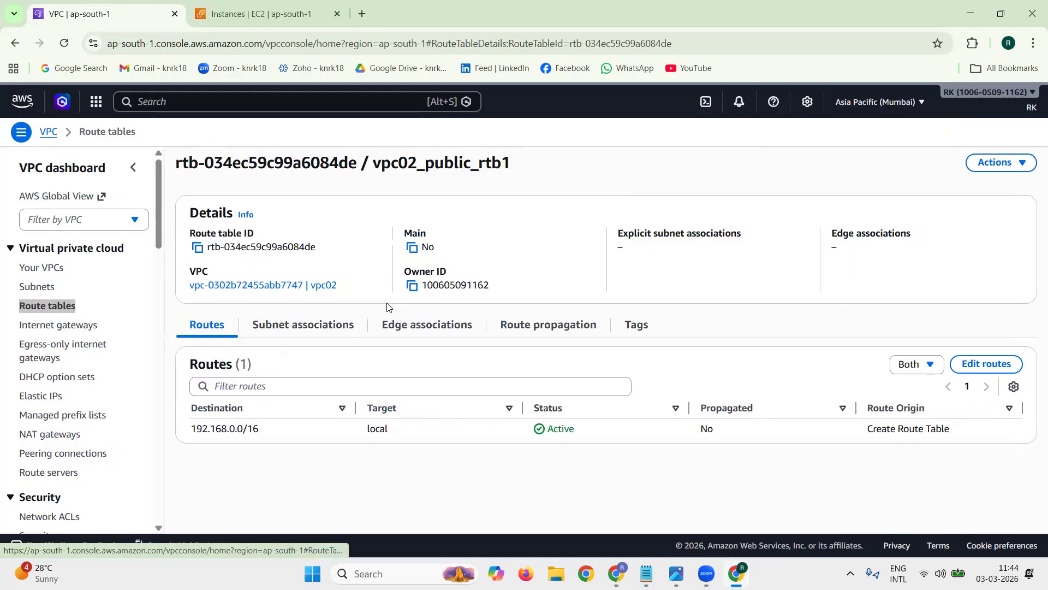
pyautogui.tripleClick(239, 429)
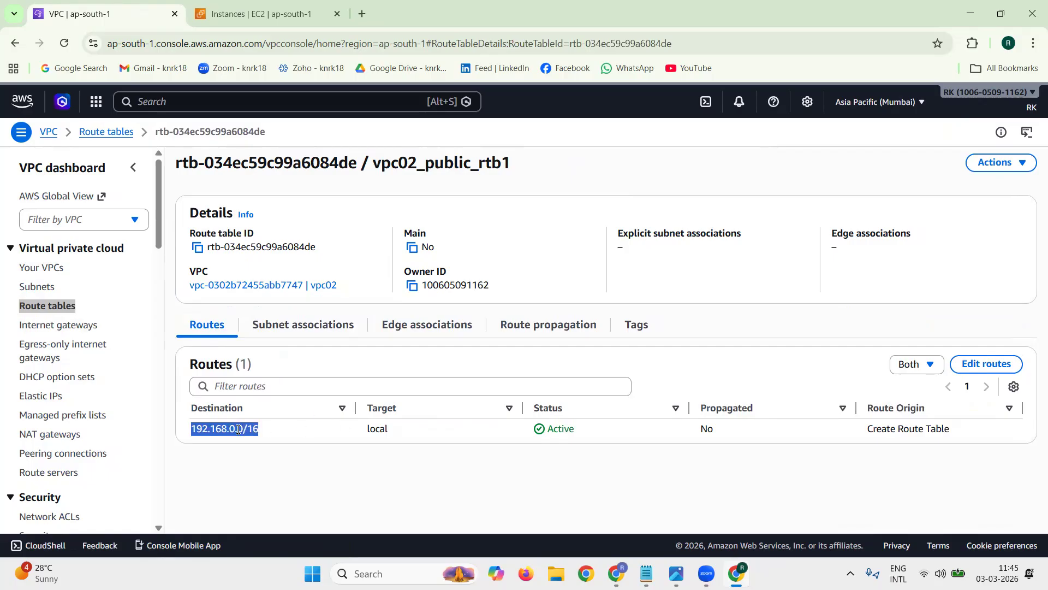
pyautogui.click(284, 436)
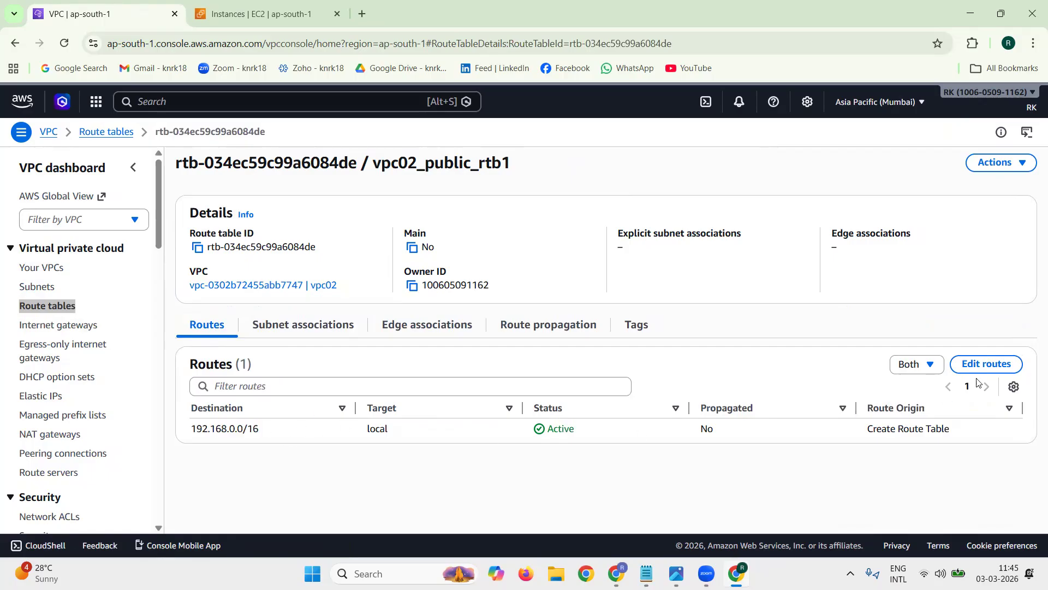
# Step: Add a 0.0.0.0/0 route to vpc02_public_rtb1 targeting the Internet Gateway igw-0086f9ccff07c3d43 and save the changes
pyautogui.click(986, 364)
pyautogui.click(61, 288)
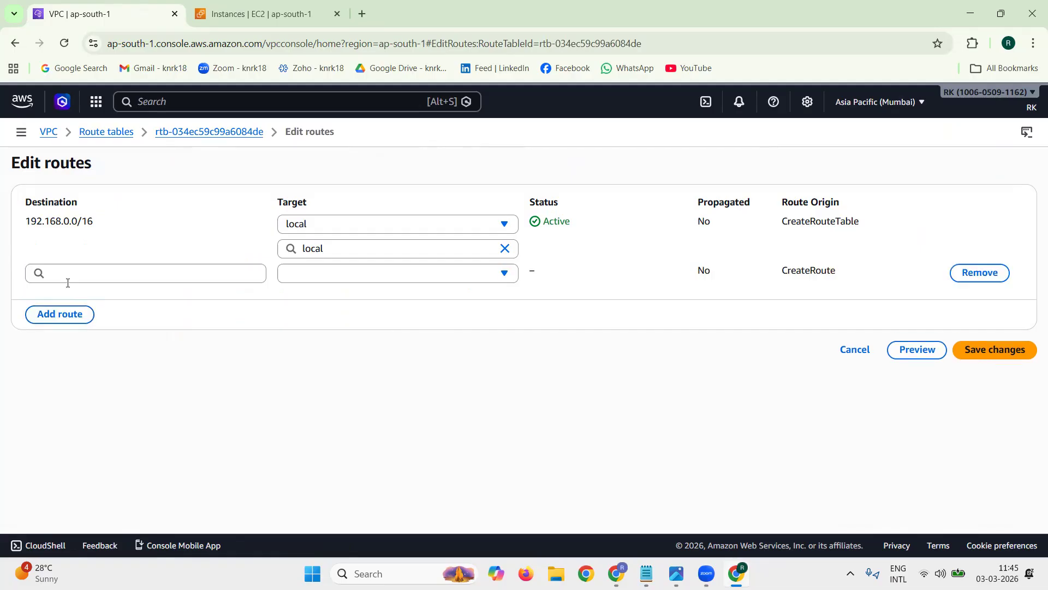
pyautogui.click(141, 264)
pyautogui.click(138, 300)
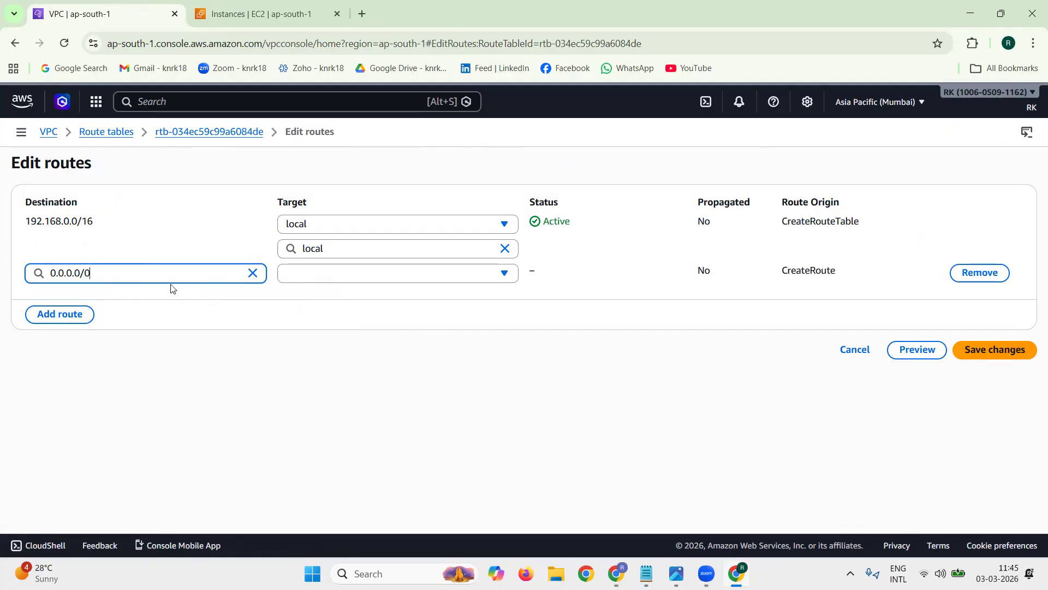
pyautogui.click(340, 273)
pyautogui.click(358, 375)
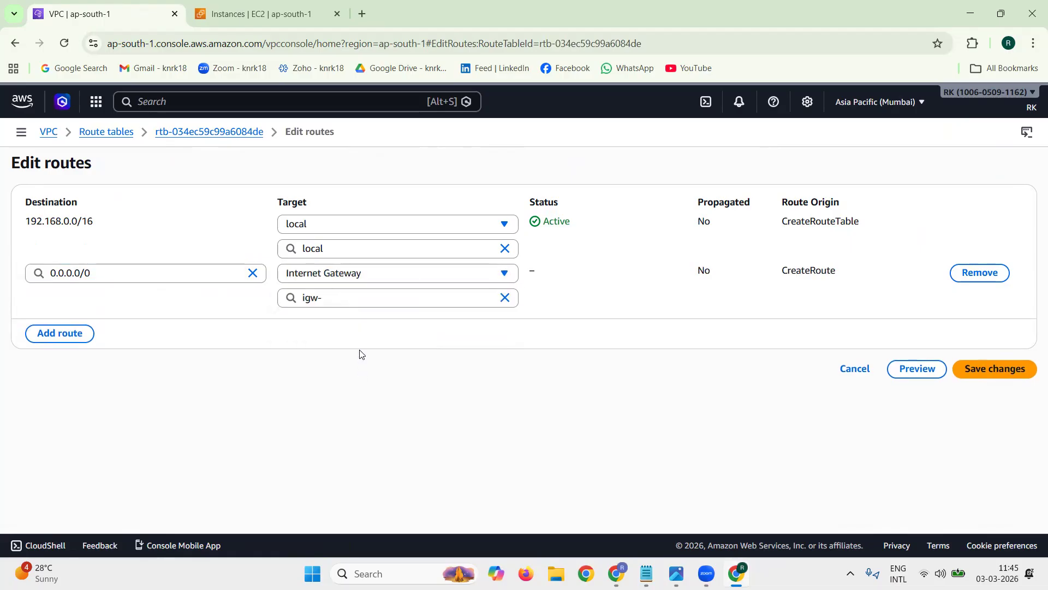
pyautogui.click(364, 295)
pyautogui.click(397, 349)
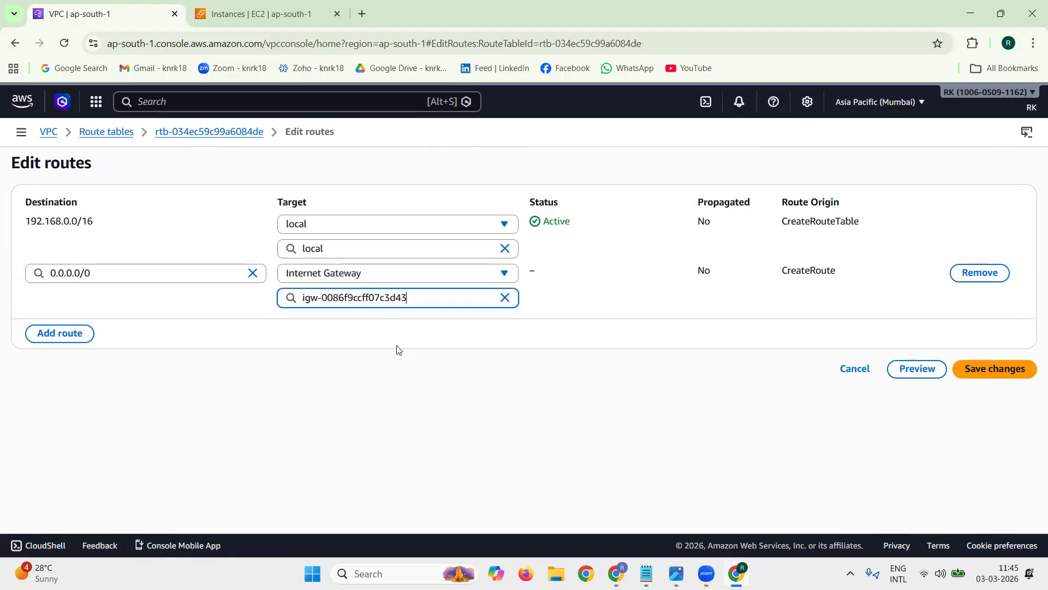
pyautogui.click(1002, 380)
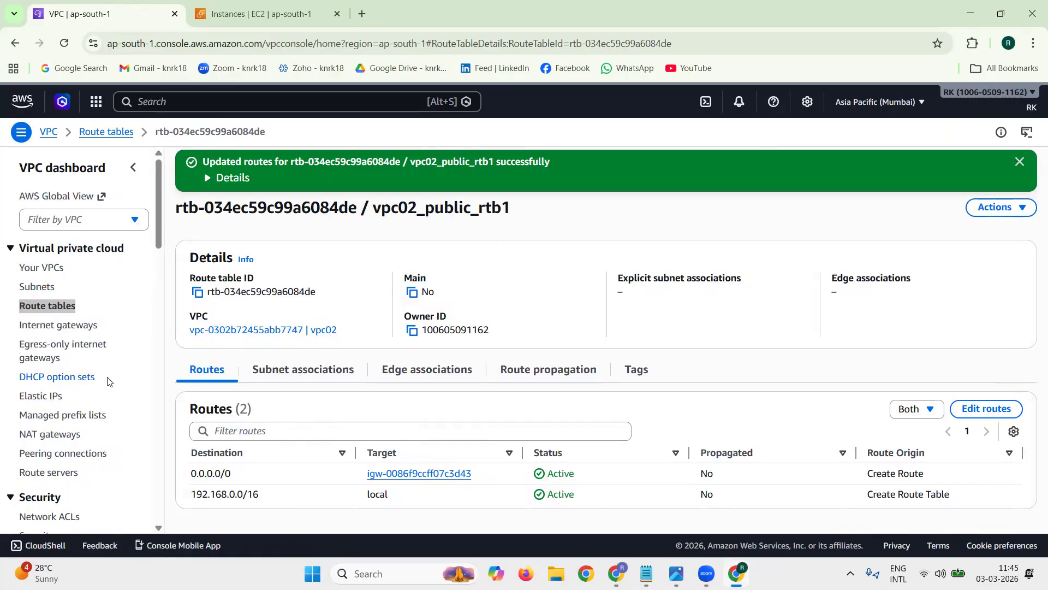
# Step: Associate vpc02_public_subnet1 with the vpc02_public_rtb1 route table, save the association and dismiss the notification
pyautogui.click(293, 376)
pyautogui.click(1002, 410)
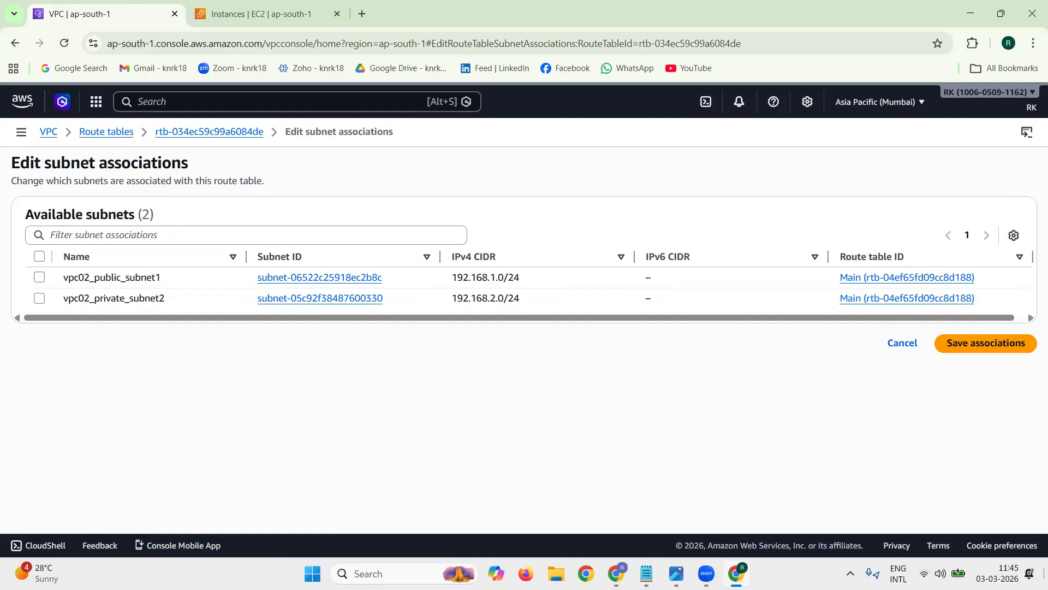
pyautogui.click(39, 277)
pyautogui.click(980, 422)
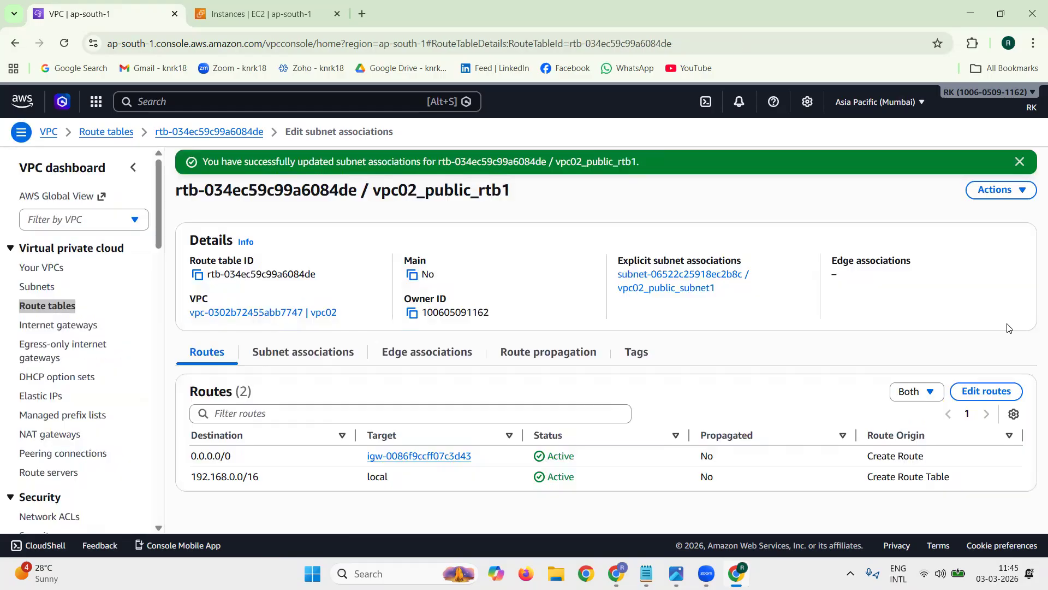
pyautogui.click(1019, 162)
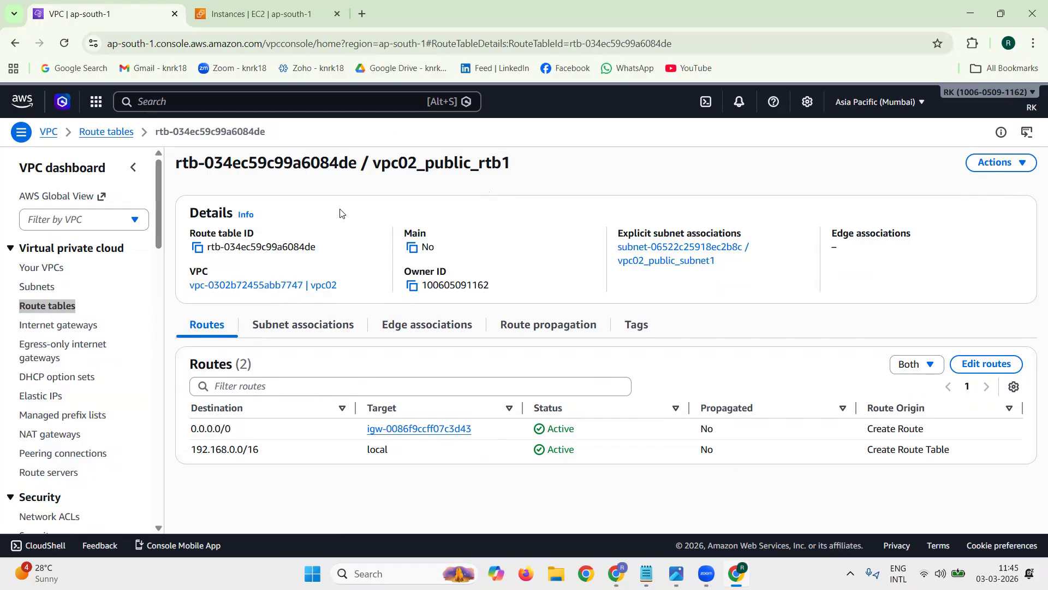
# Step: Return to the route table list, deselect vpc02_public_rtb1 and open vpc02_private_rtb2 to check its local route
pyautogui.doubleClick(47, 305)
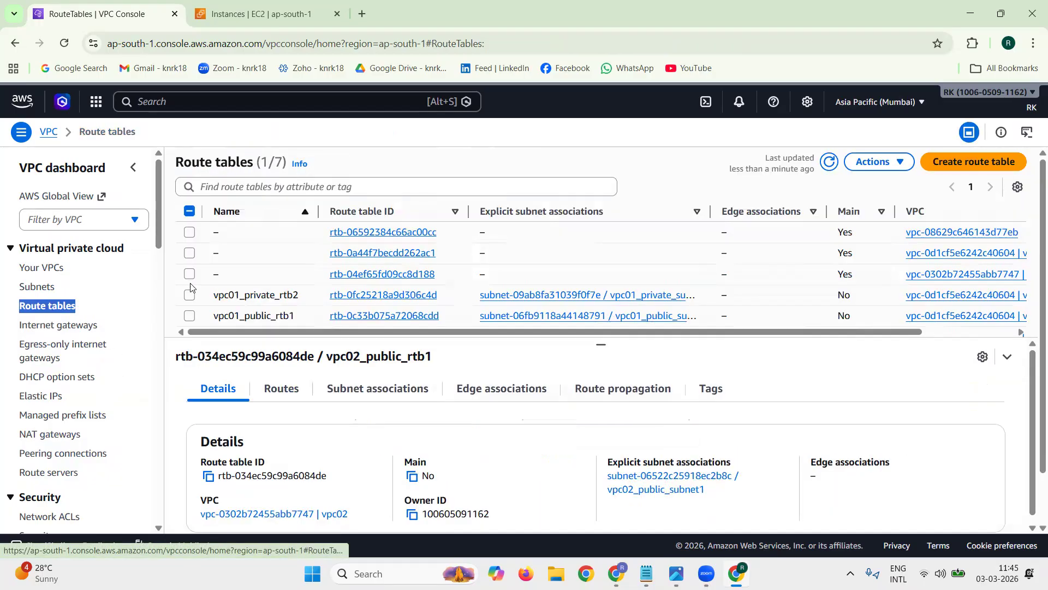
pyautogui.scroll(-1, 352, 295)
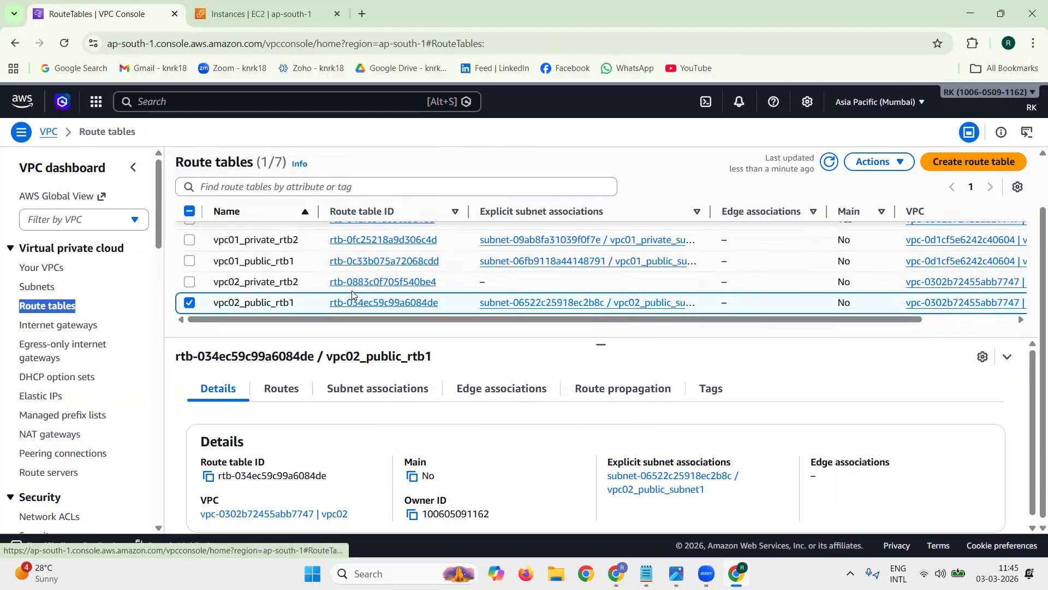
pyautogui.click(190, 302)
pyautogui.click(395, 282)
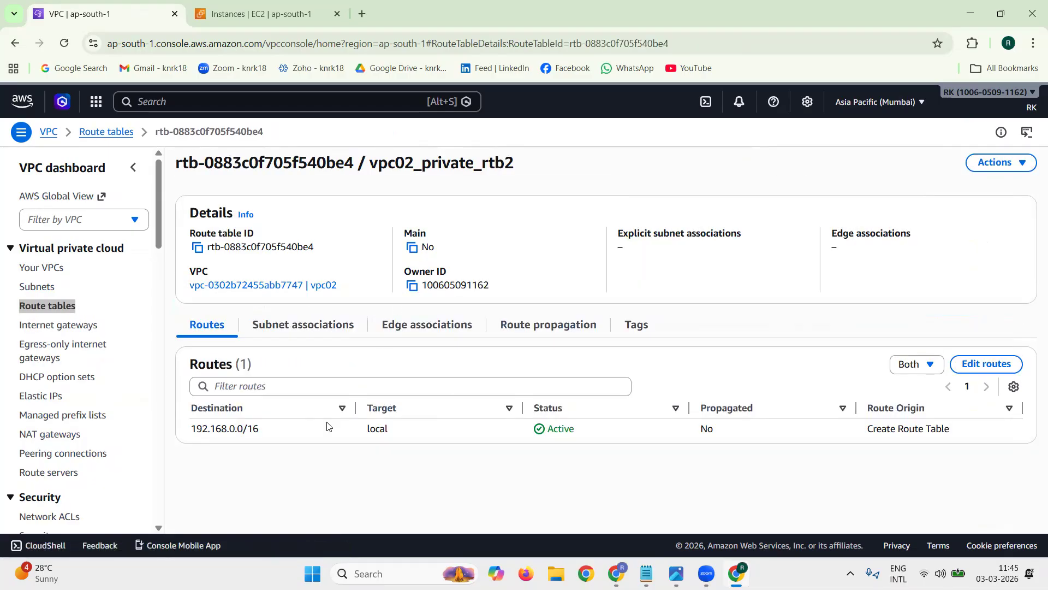
pyautogui.tripleClick(278, 432)
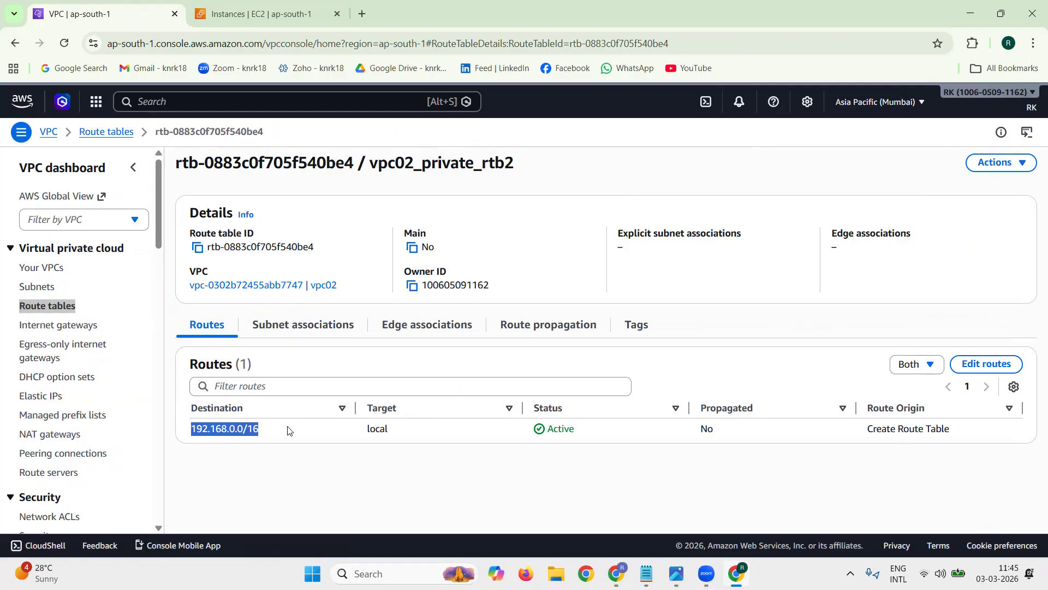
pyautogui.click(287, 431)
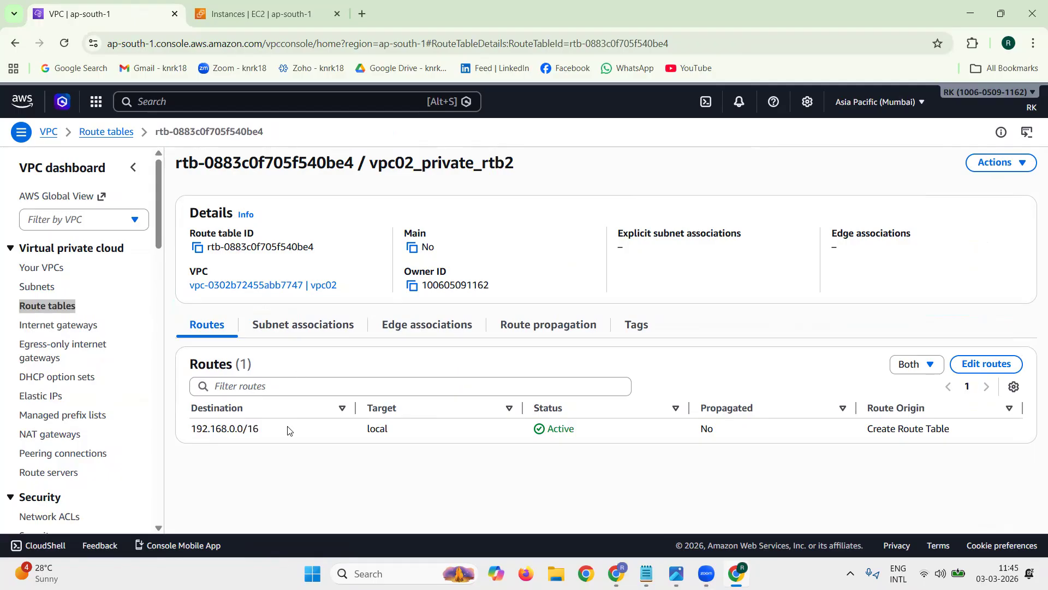
# Step: Associate vpc02_private_subnet2 with the vpc02_private_rtb2 route table and save the association
pyautogui.click(302, 334)
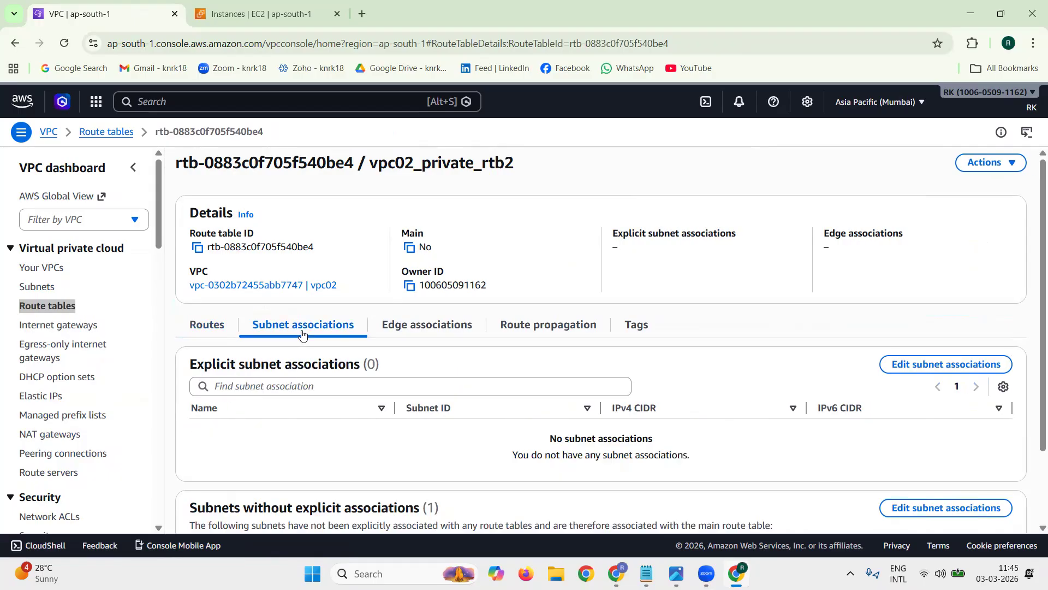
pyautogui.click(961, 365)
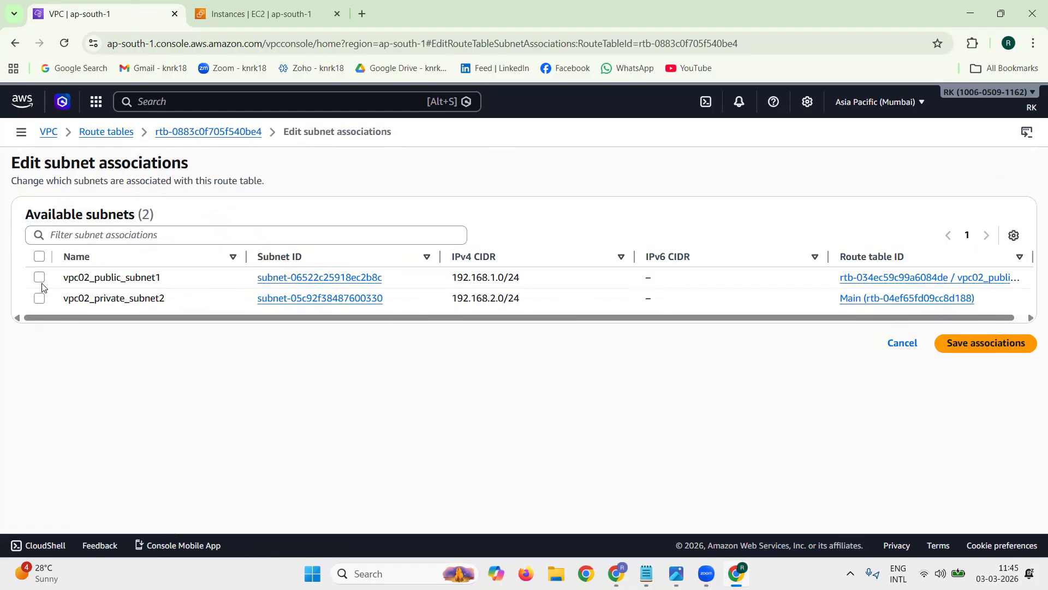
pyautogui.click(39, 298)
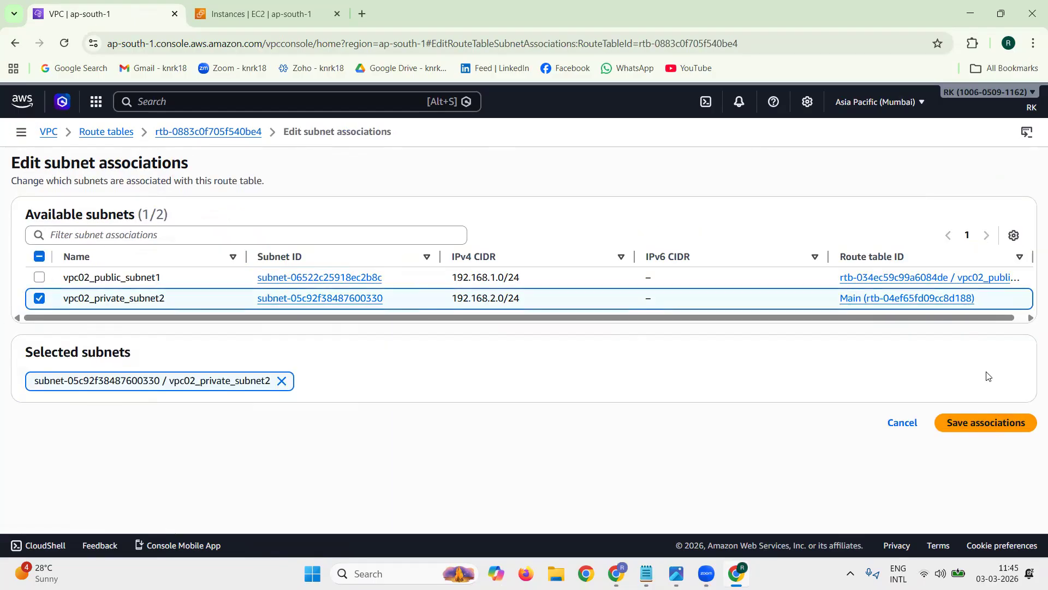
pyautogui.click(975, 422)
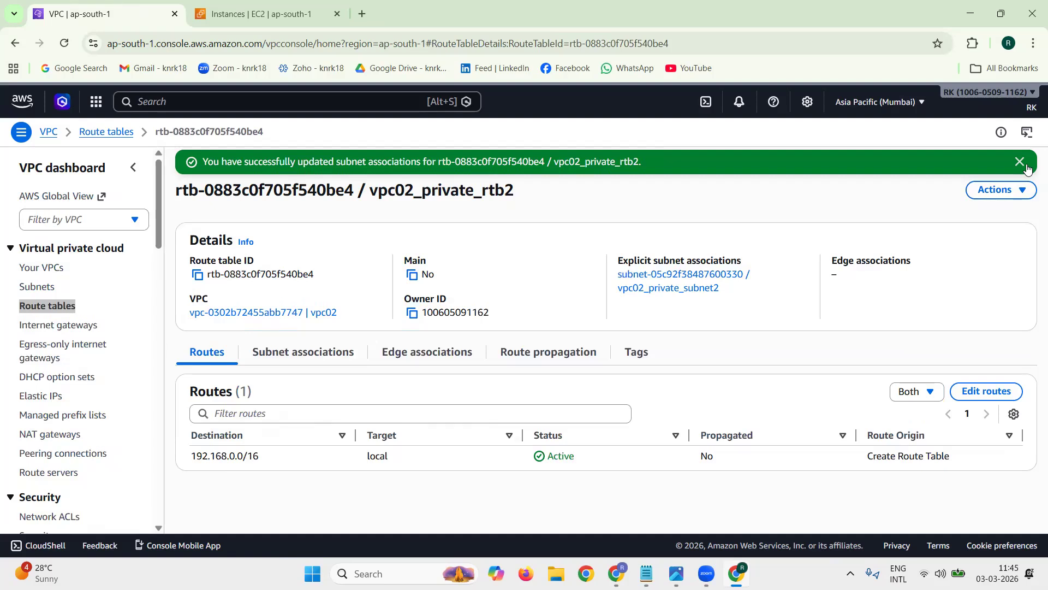
# Step: Open the list of security groups in the VPC console
pyautogui.scroll(-6, 154, 342)
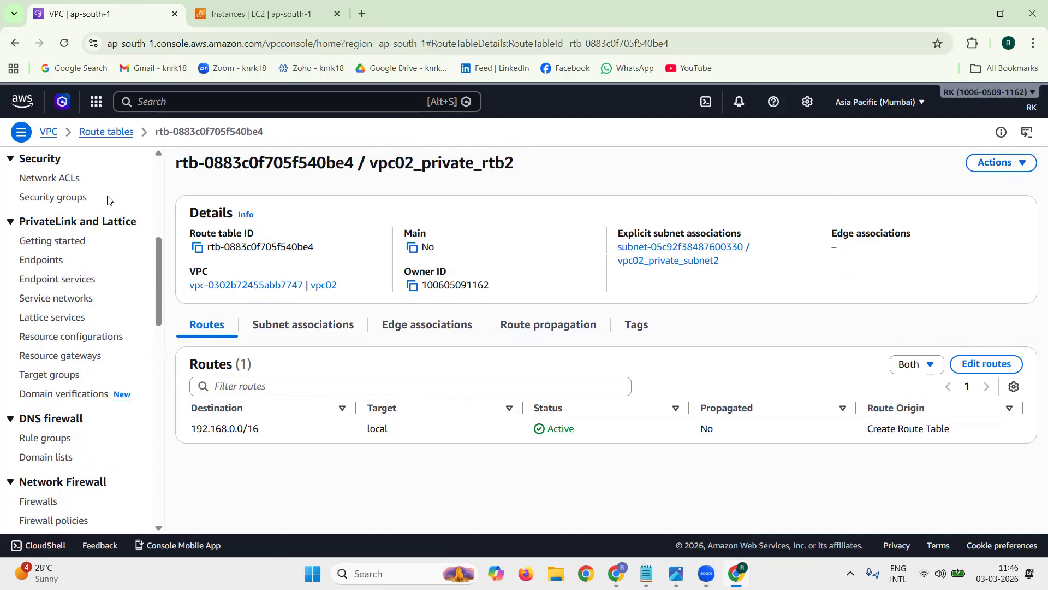
pyautogui.click(83, 198)
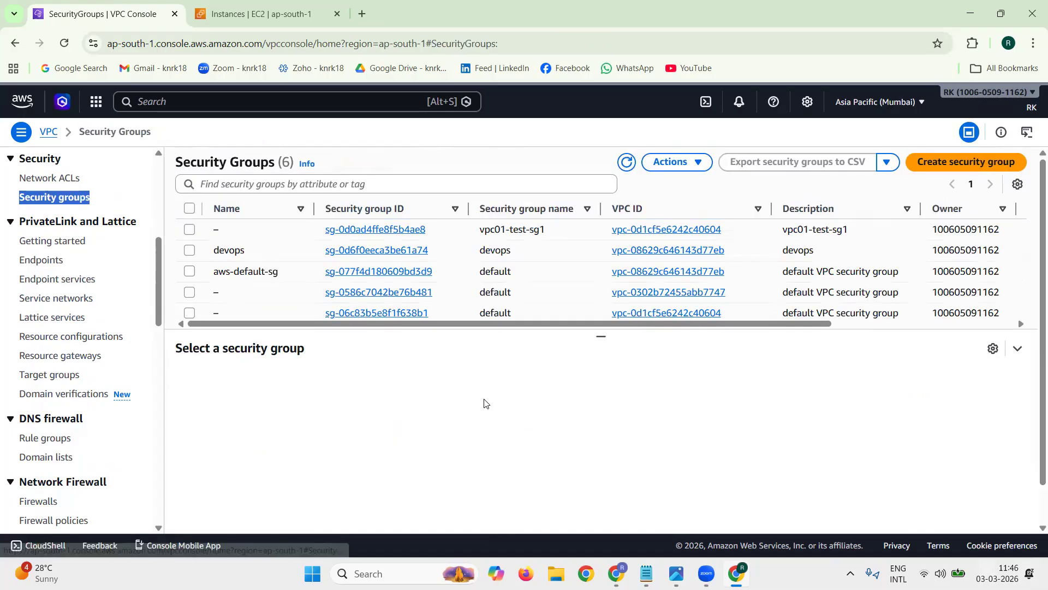
pyautogui.click(143, 204)
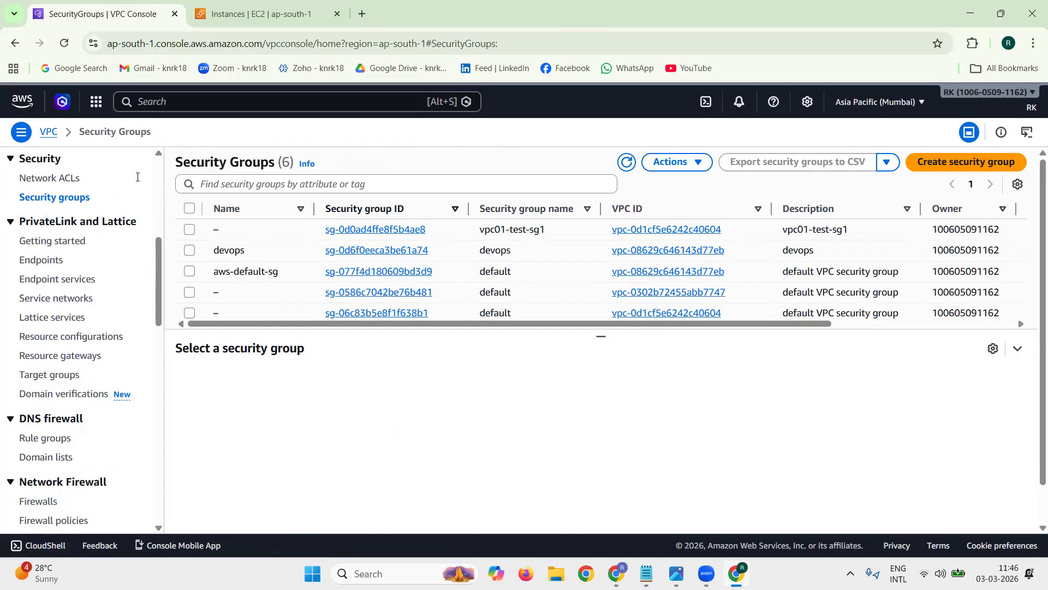
# Step: Open the list of VPCs, refresh it and select vpc02 to check its VPC ID
pyautogui.scroll(5, 139, 188)
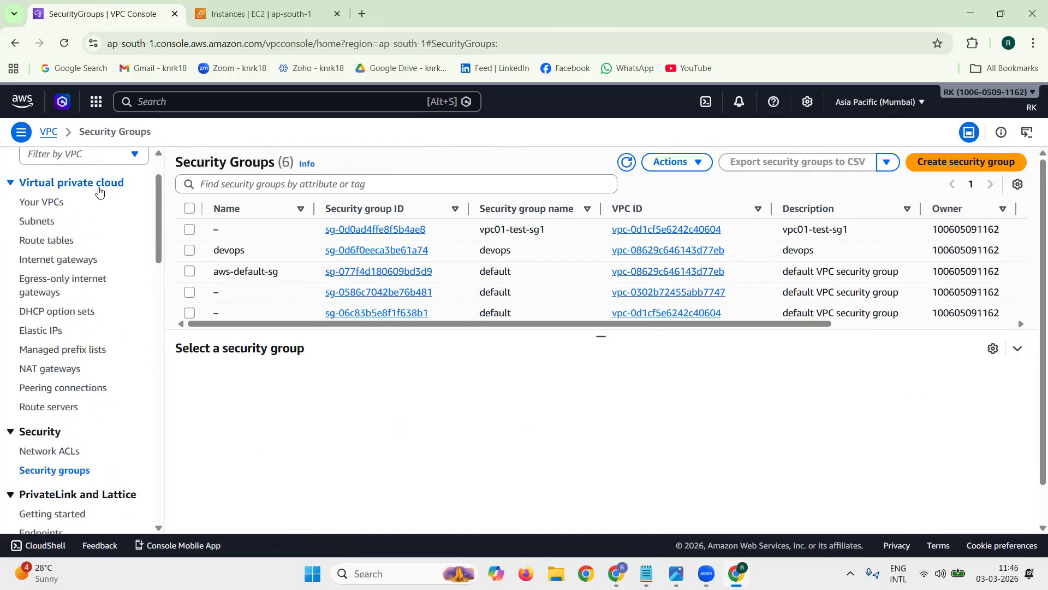
pyautogui.click(57, 202)
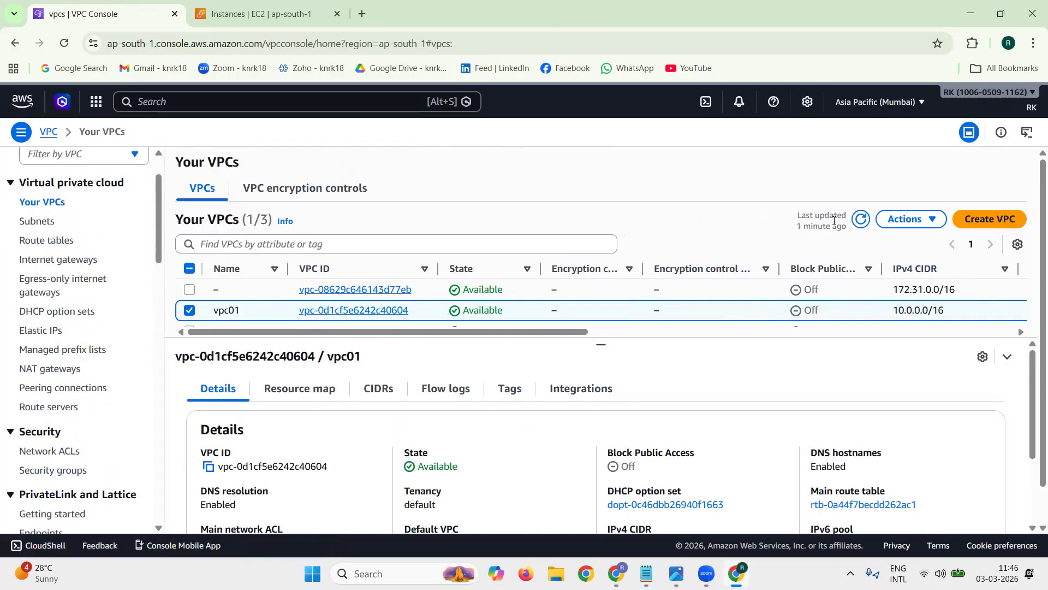
pyautogui.click(868, 221)
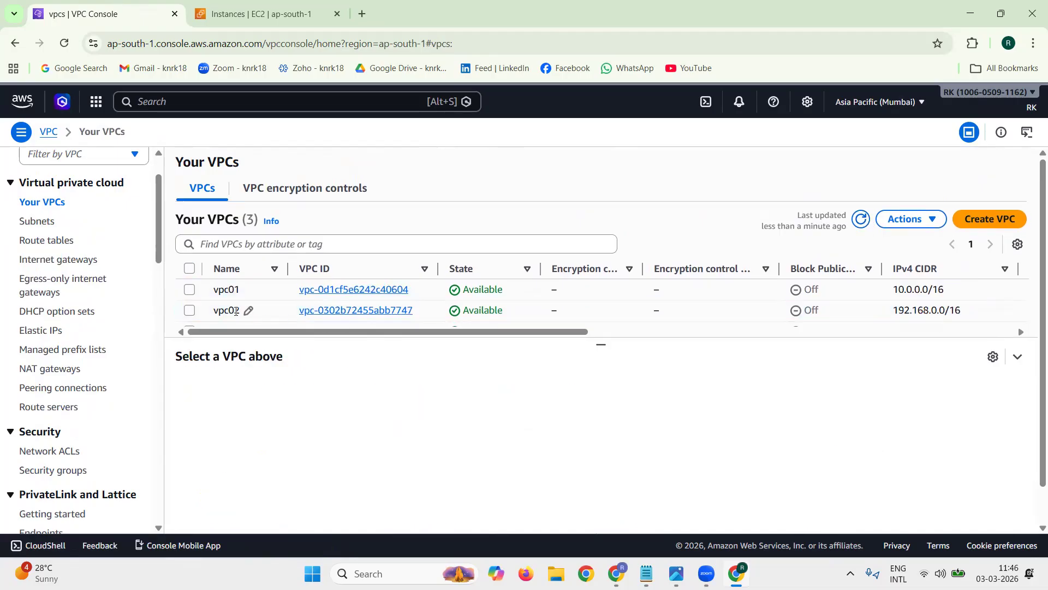
pyautogui.moveTo(427, 318); pyautogui.dragTo(373, 312)
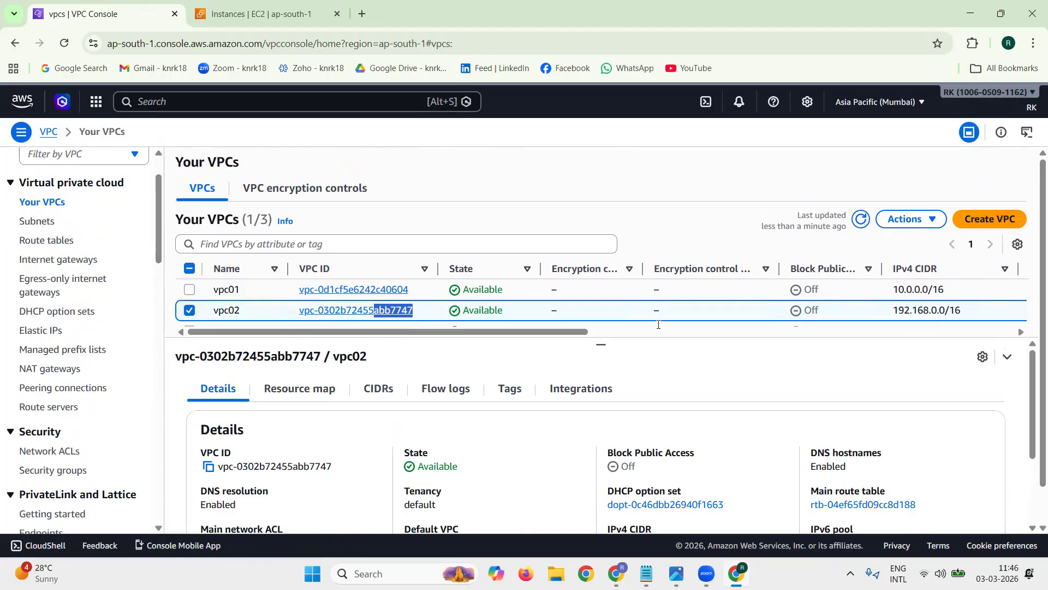
# Step: Start a new security group and set its name and description to vpc02-test-sg1, copied from the tech1.txt notes
pyautogui.click(61, 473)
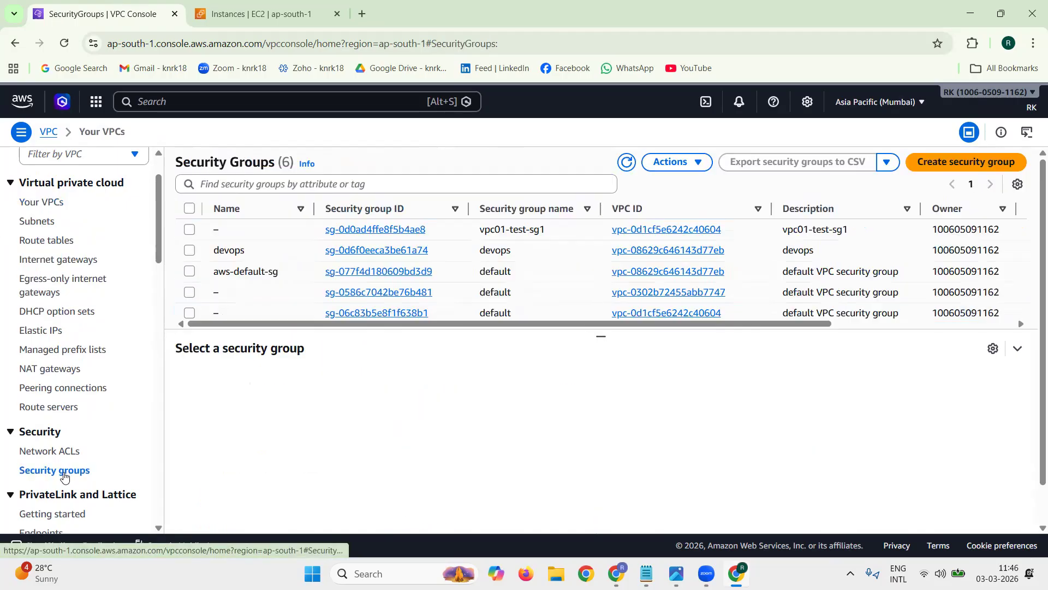
pyautogui.click(944, 161)
pyautogui.scroll(-4, 155, 260)
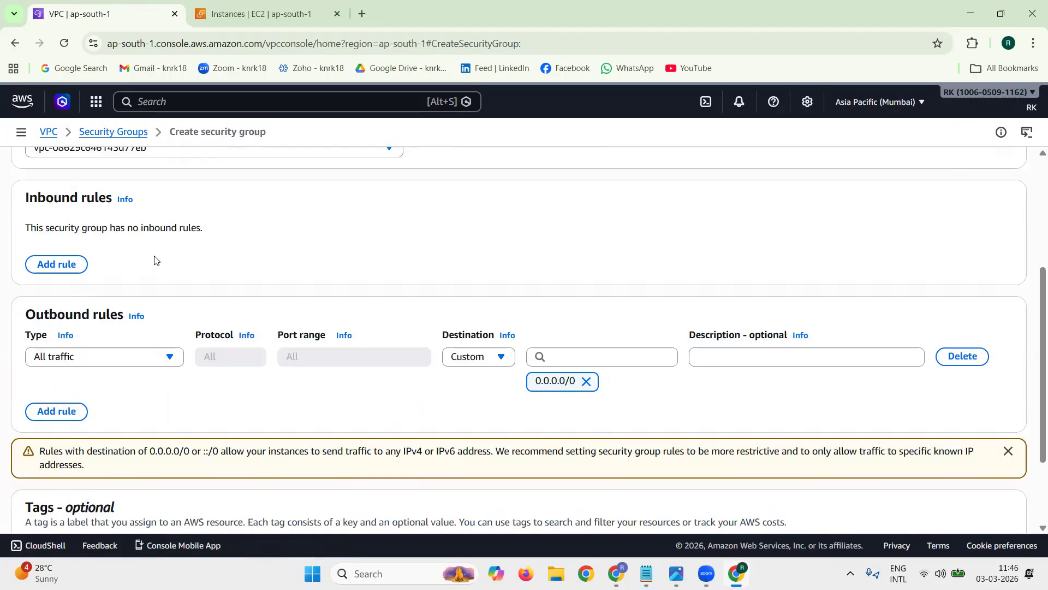
pyautogui.scroll(4, 192, 261)
pyautogui.click(178, 259)
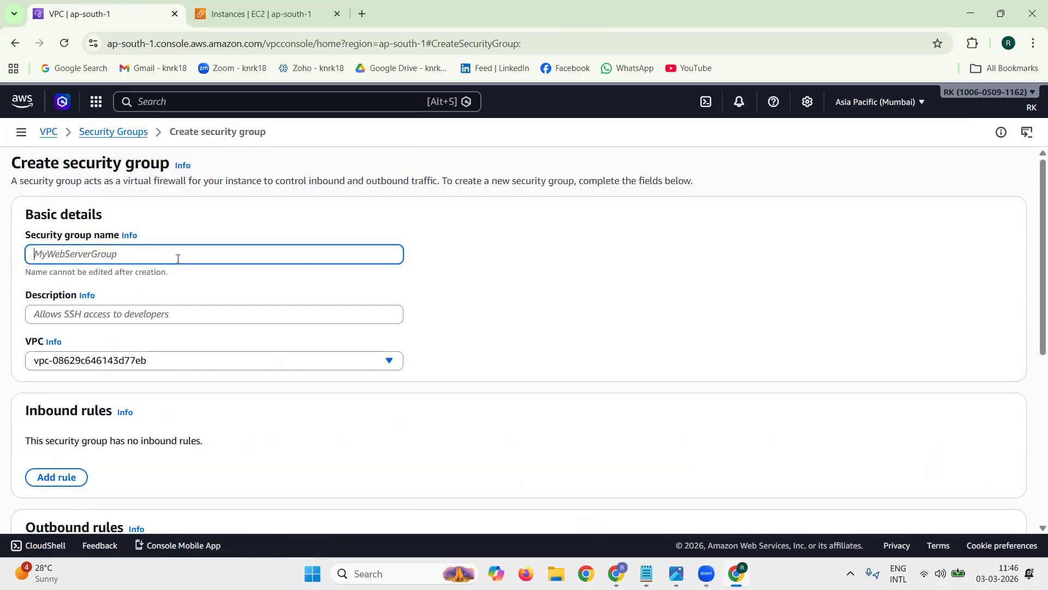
pyautogui.click(645, 571)
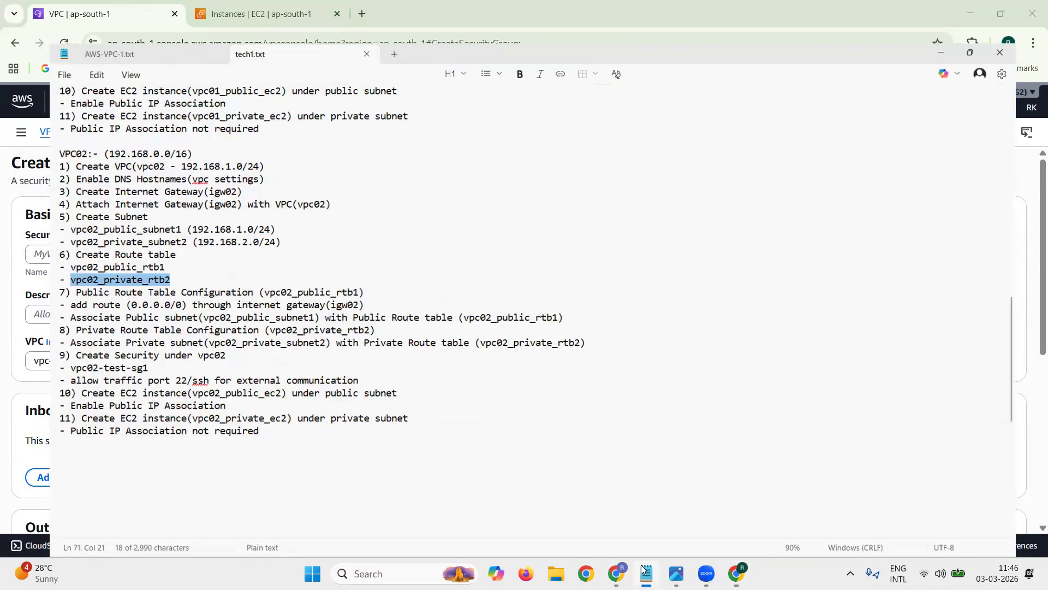
pyautogui.moveTo(23, 351); pyautogui.dragTo(106, 350)
pyautogui.hotkey('ctrl', 'c')
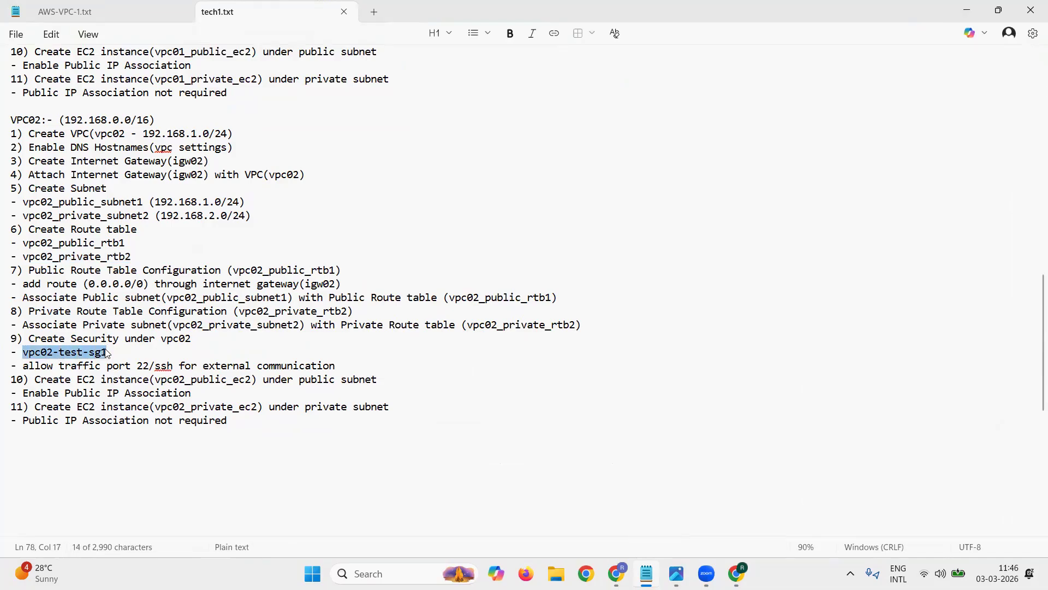
pyautogui.click(967, 10)
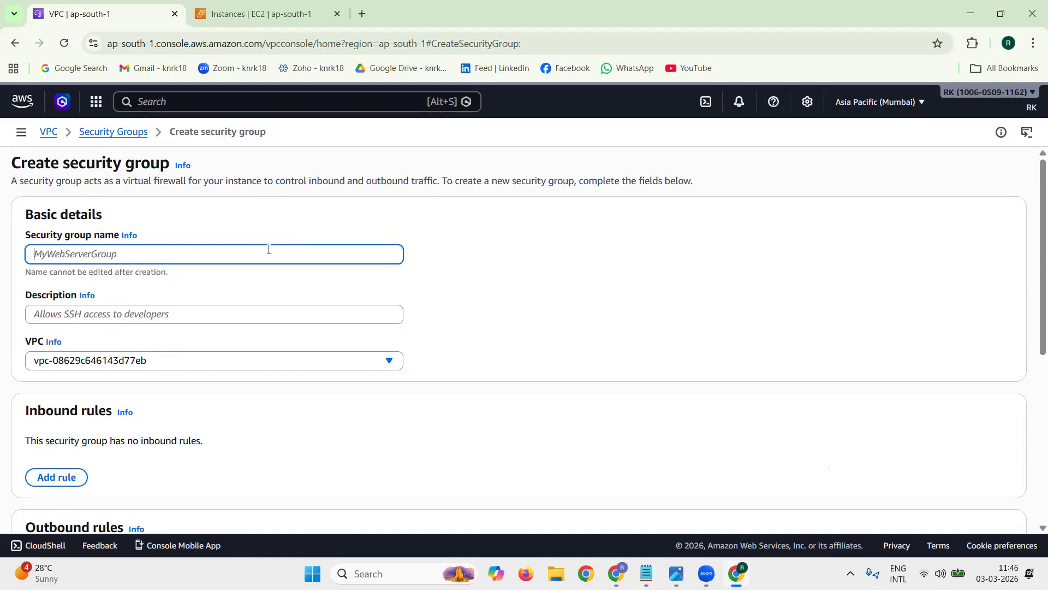
pyautogui.hotkey('ctrl', 'v')
pyautogui.click(187, 312)
pyautogui.hotkey('ctrl', 'v')
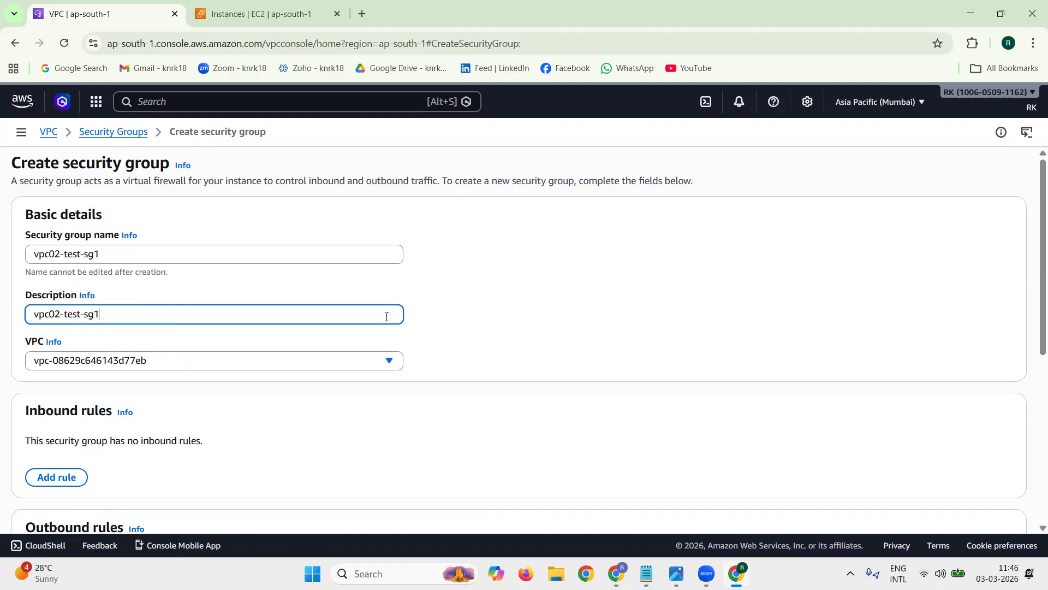
# Step: Assign the new security group to the vpc02 VPC (192.168.0.0/16)
pyautogui.scroll(-3, 948, 337)
pyautogui.click(212, 225)
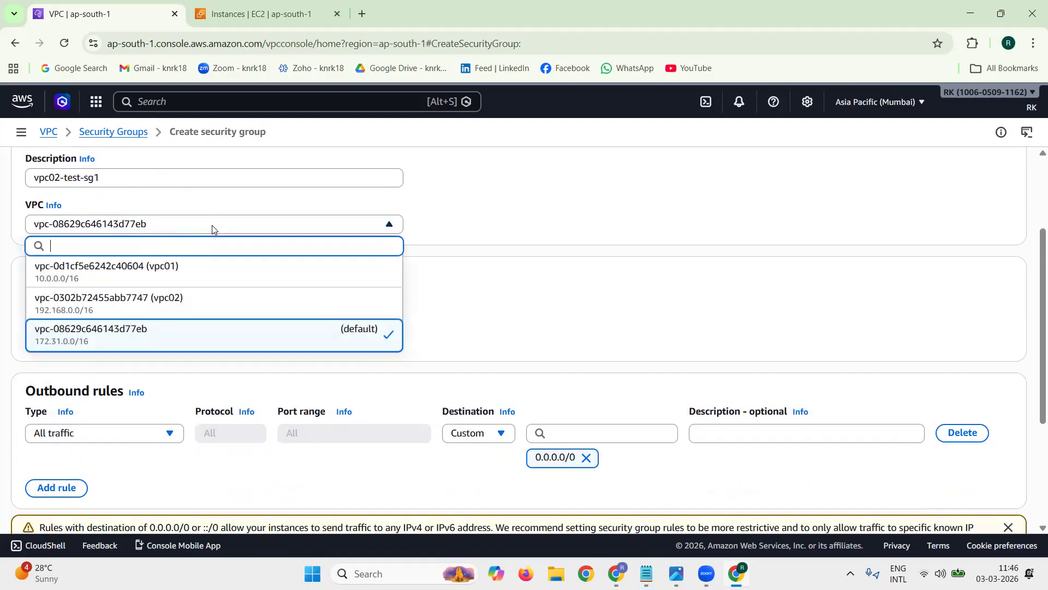
pyautogui.click(204, 302)
# Step: Add an inbound rule allowing SSH from anywhere on IPv4 (0.0.0.0/0)
pyautogui.scroll(-1, 312, 297)
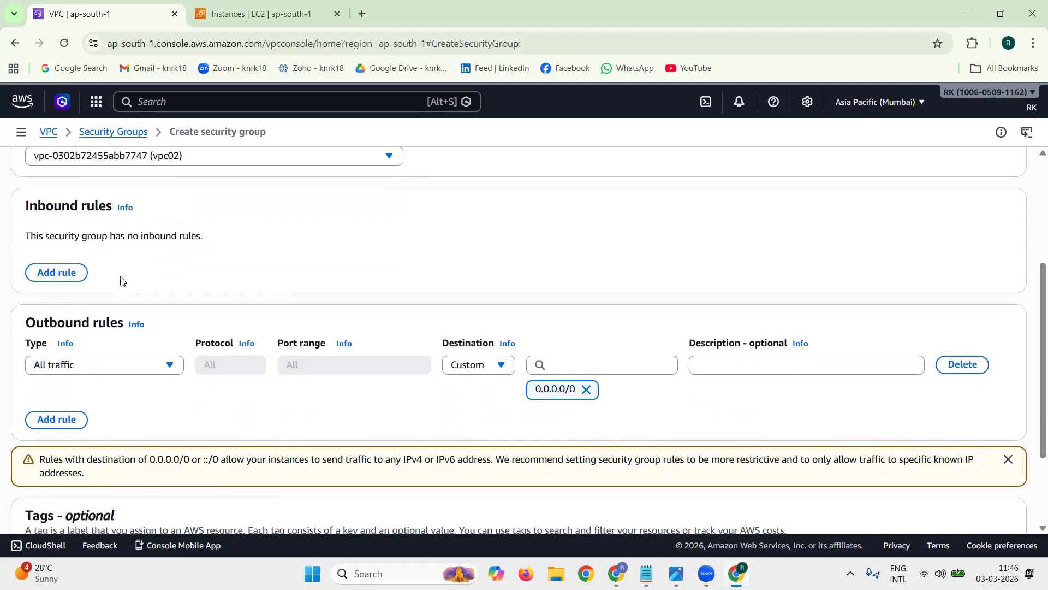
pyautogui.click(62, 278)
pyautogui.click(131, 248)
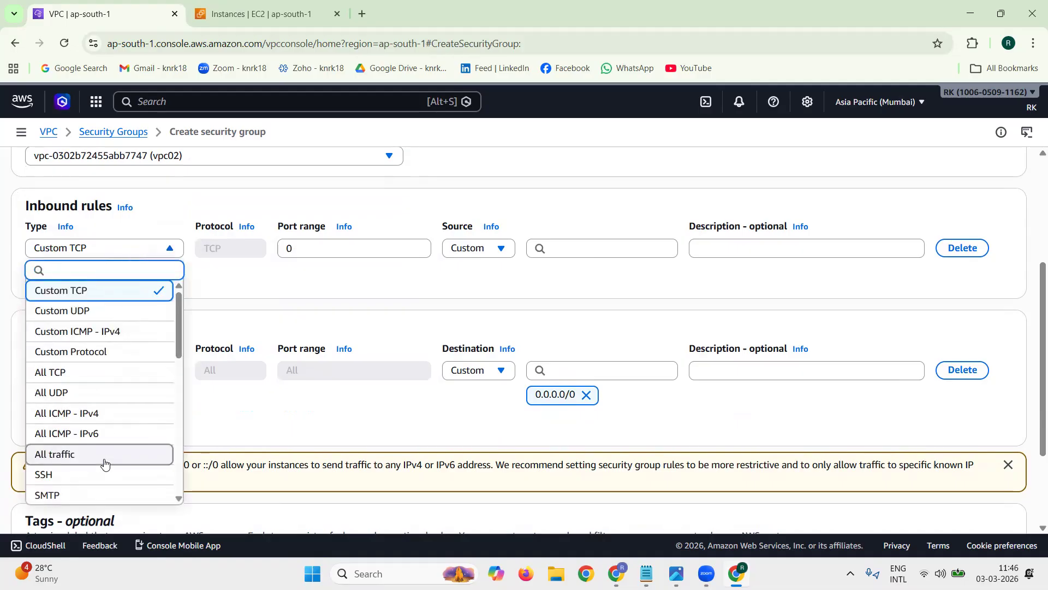
pyautogui.click(94, 477)
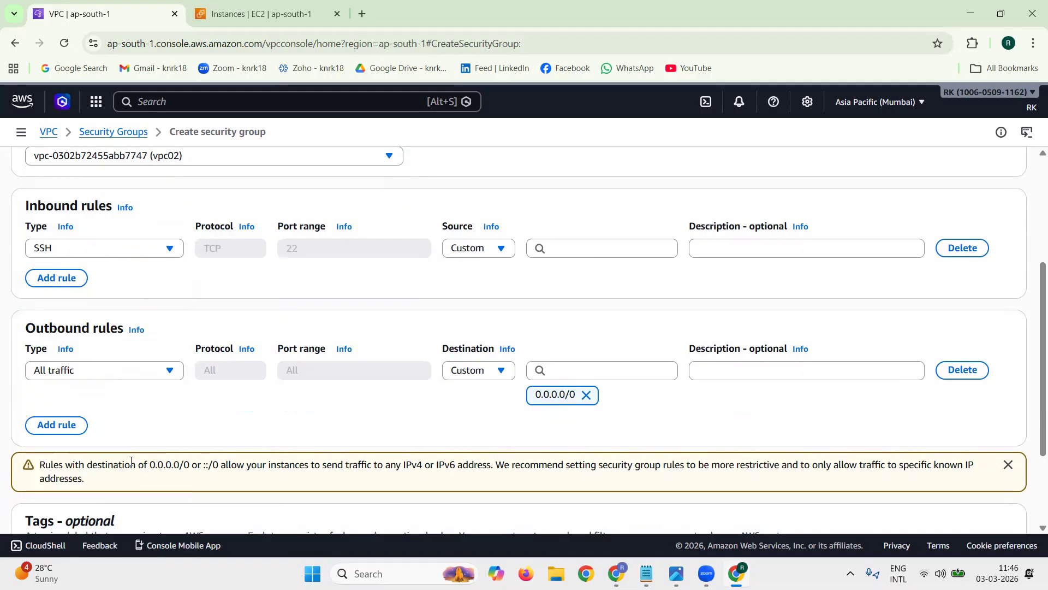
pyautogui.click(586, 253)
pyautogui.click(592, 295)
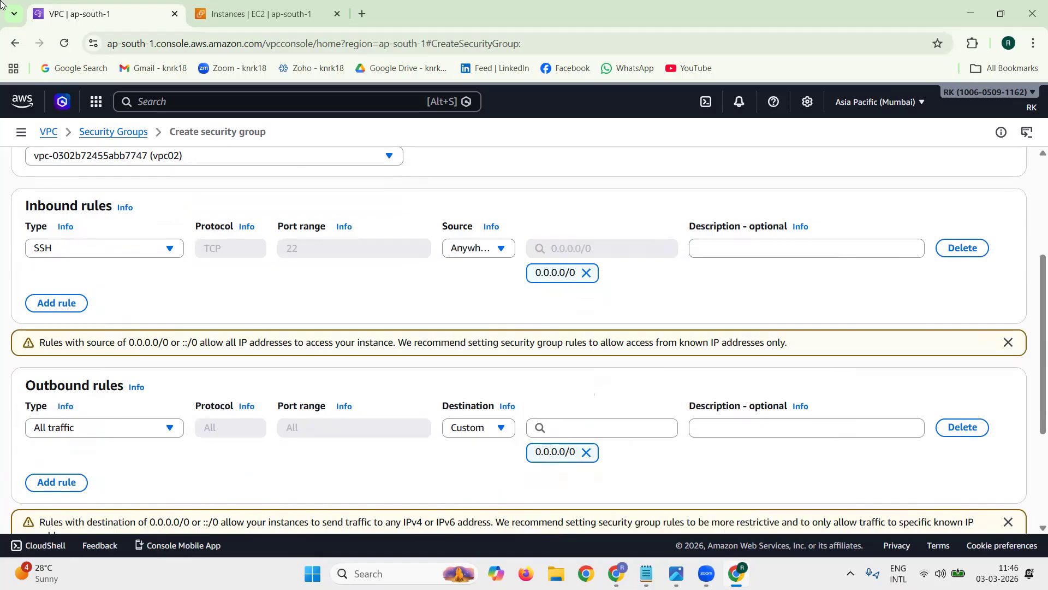
# Step: Create the vpc02-test-sg1 security group and dismiss the notification
pyautogui.scroll(-3, 1016, 368)
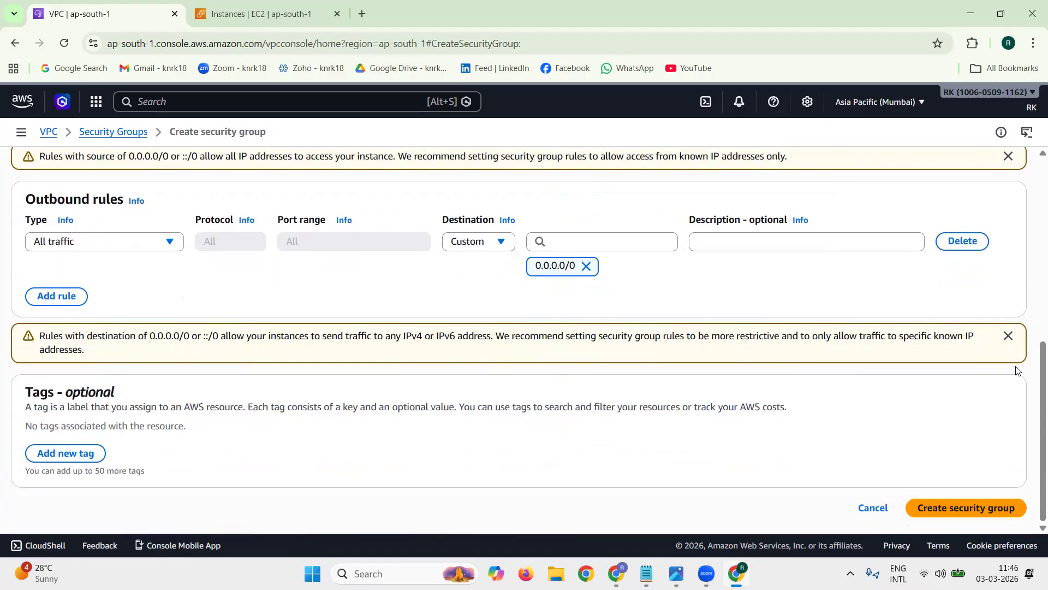
pyautogui.click(1006, 512)
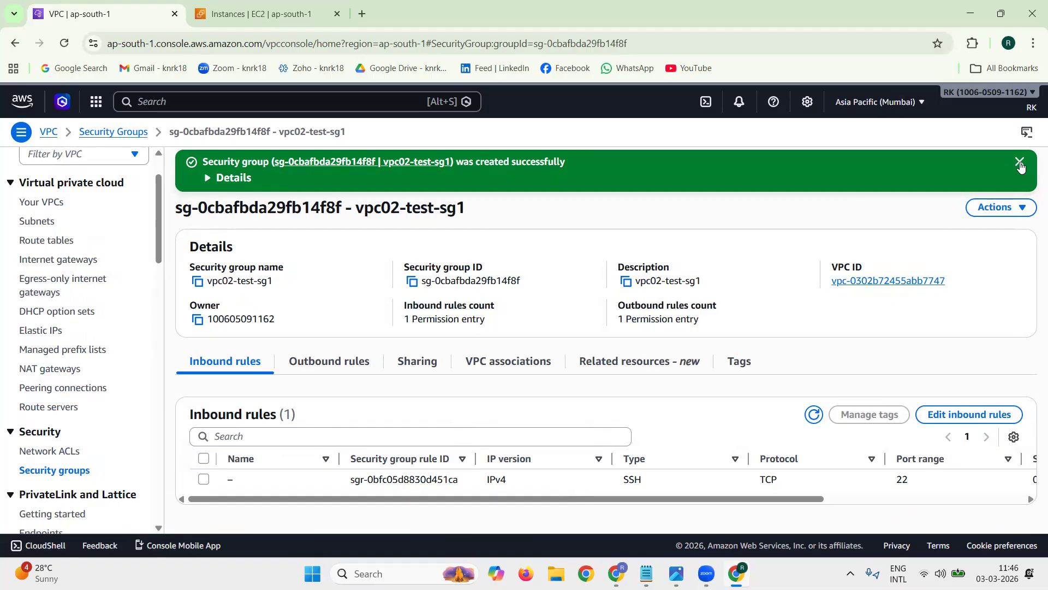
pyautogui.click(1019, 163)
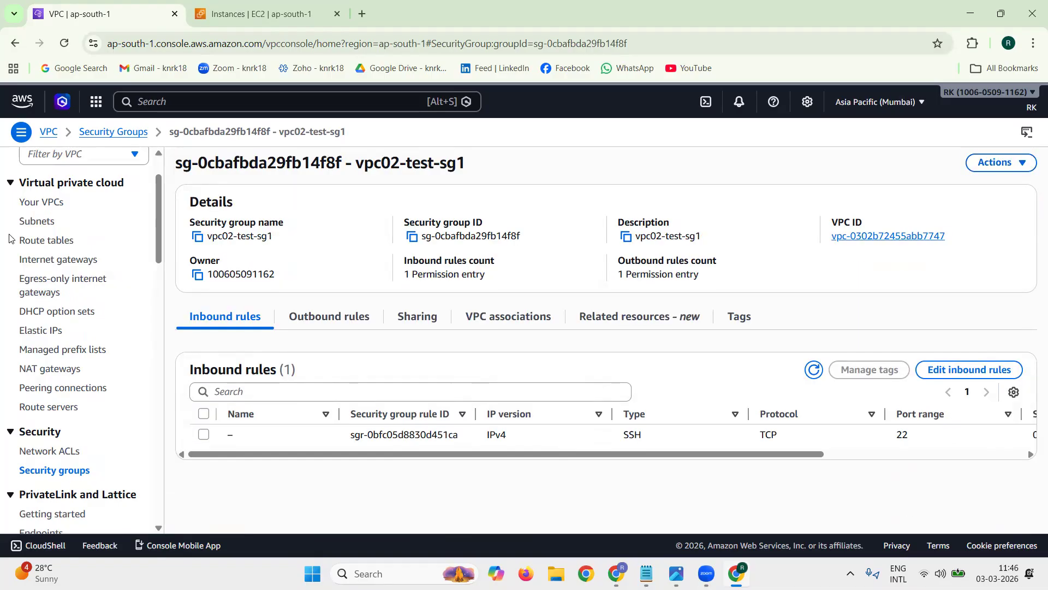
# Step: Return to the list of VPCs, deselect vpc02 and refresh the list
pyautogui.click(42, 202)
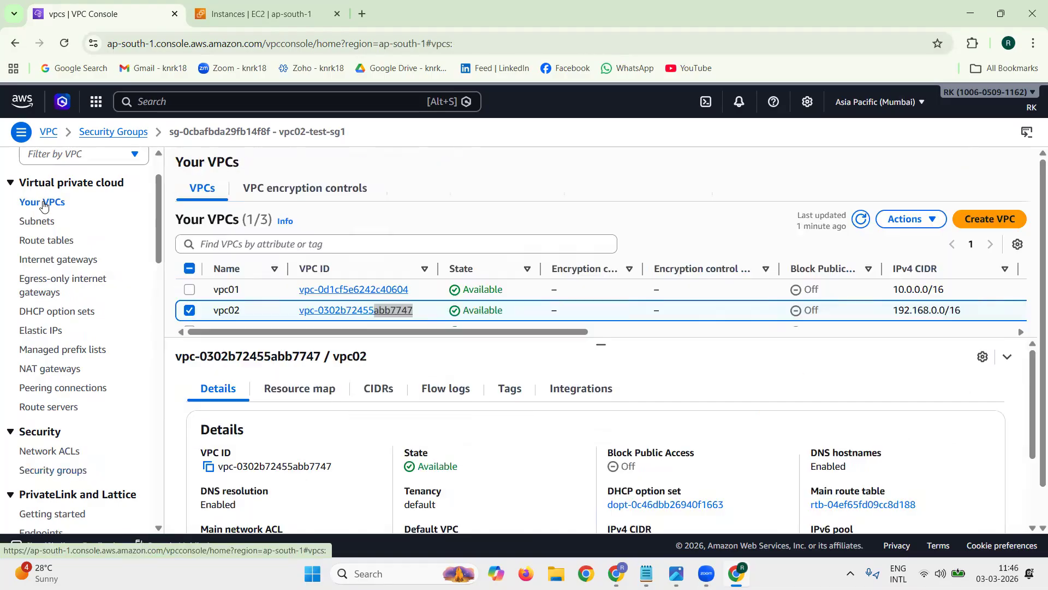
pyautogui.click(189, 310)
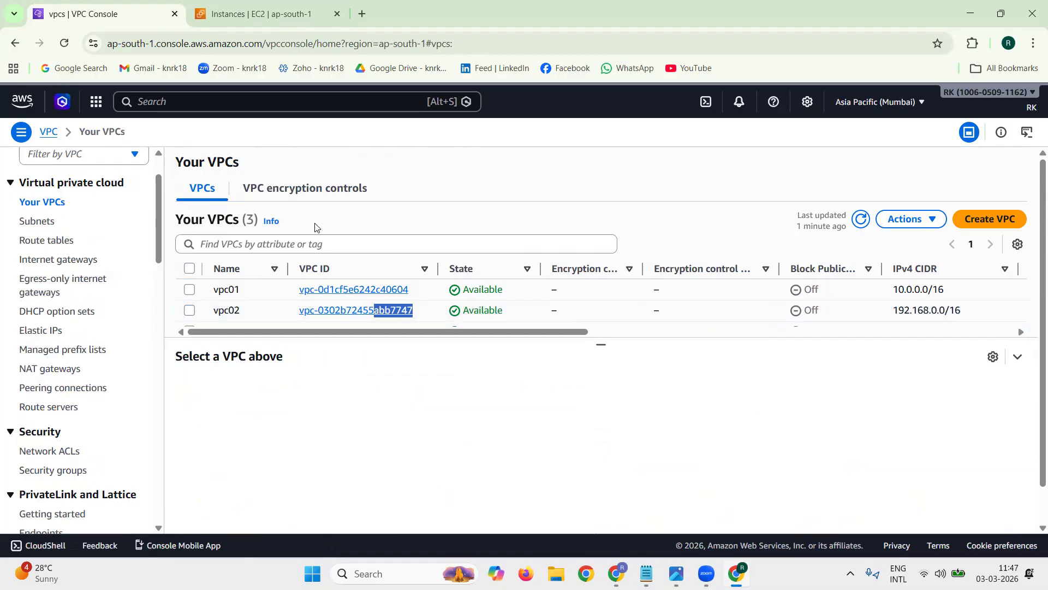
pyautogui.click(860, 228)
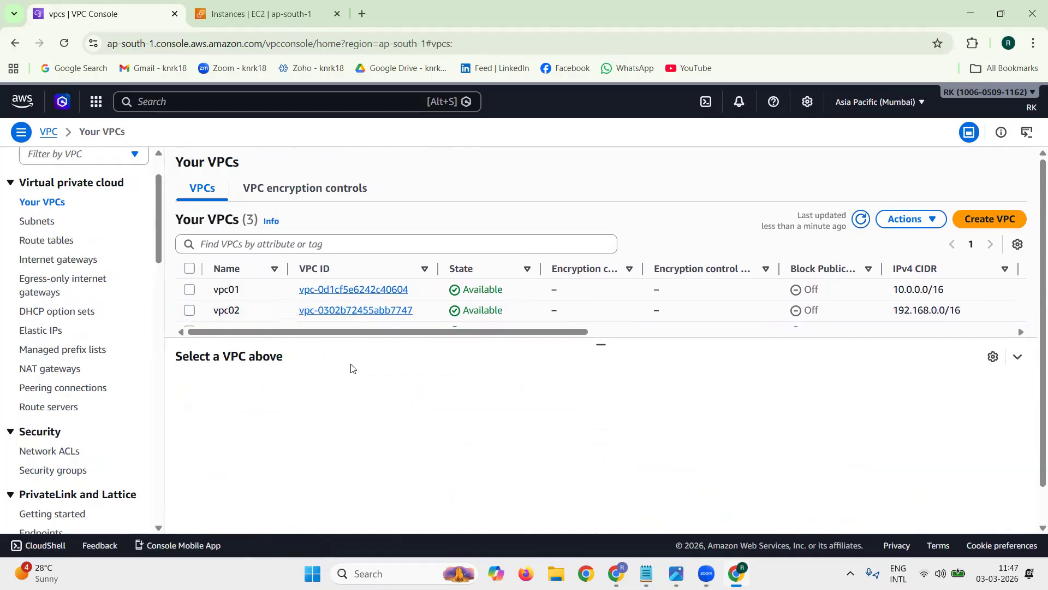
# Step: Start launching a new EC2 instance from the EC2 console and name it vpc02_public_ec2, copied from the tech1.txt notes
pyautogui.click(231, 15)
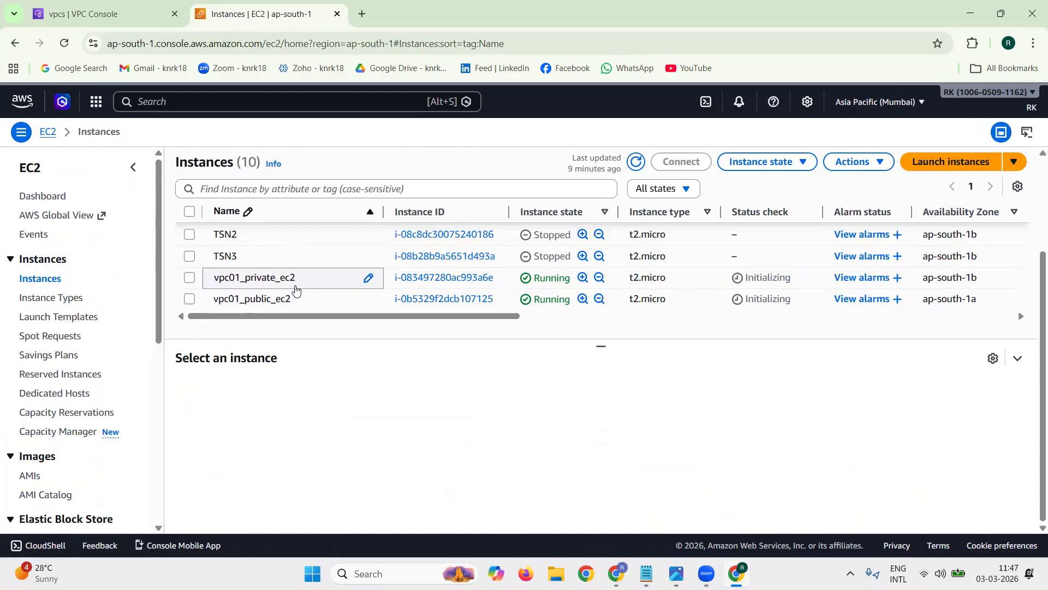
pyautogui.click(951, 161)
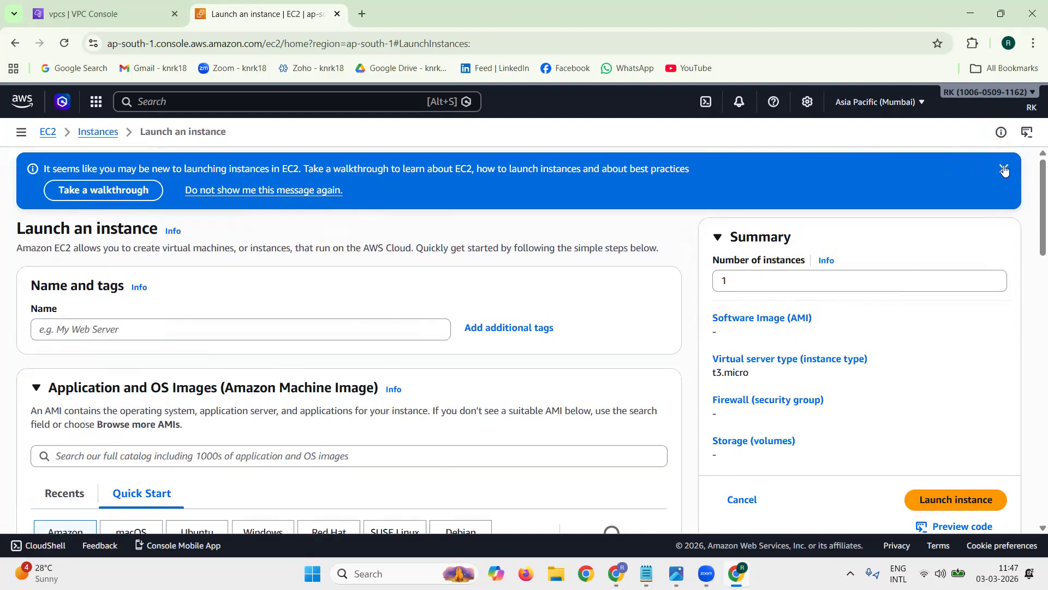
pyautogui.hotkey('alt', 'Tab')
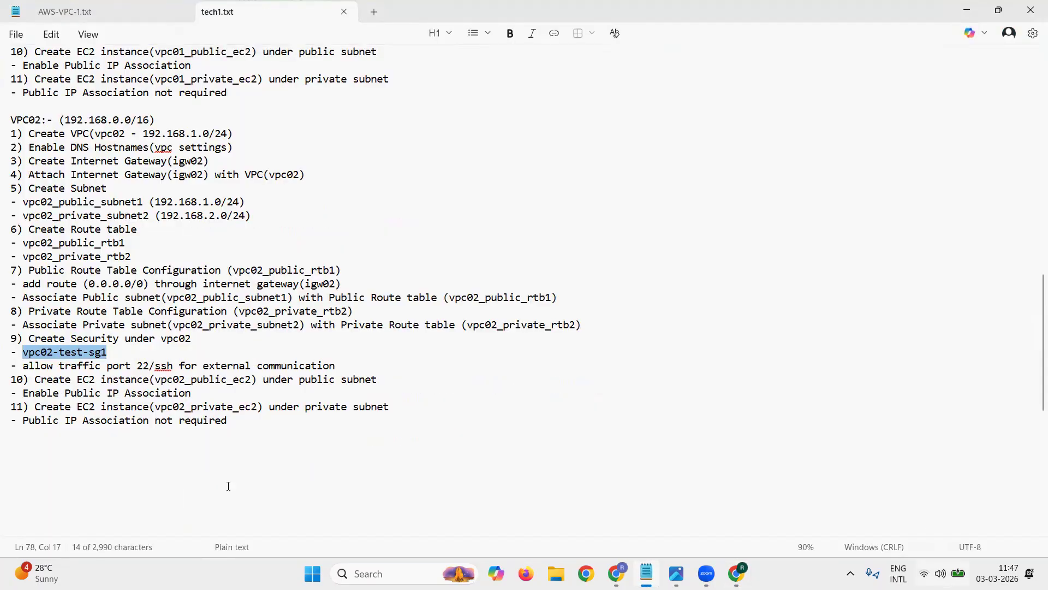
pyautogui.moveTo(155, 380); pyautogui.dragTo(252, 385)
pyautogui.hotkey('ctrl', 'c')
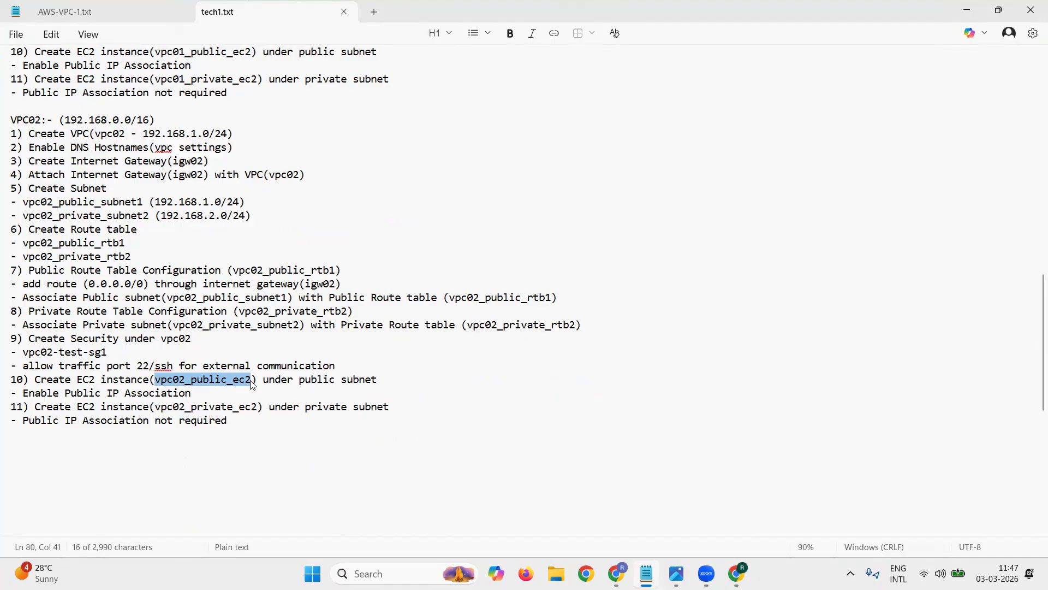
pyautogui.click(967, 11)
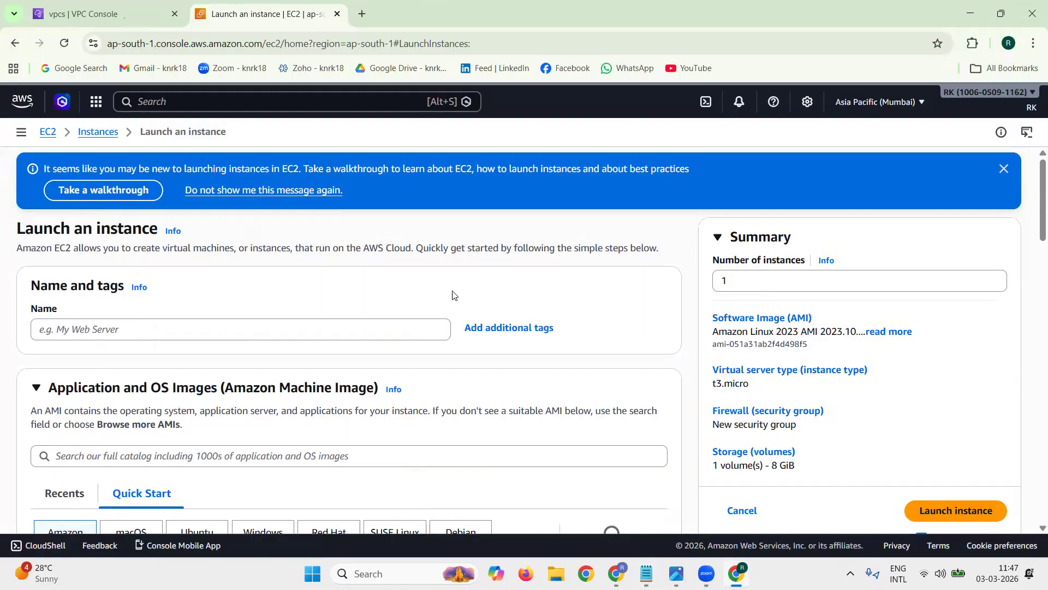
pyautogui.click(1003, 169)
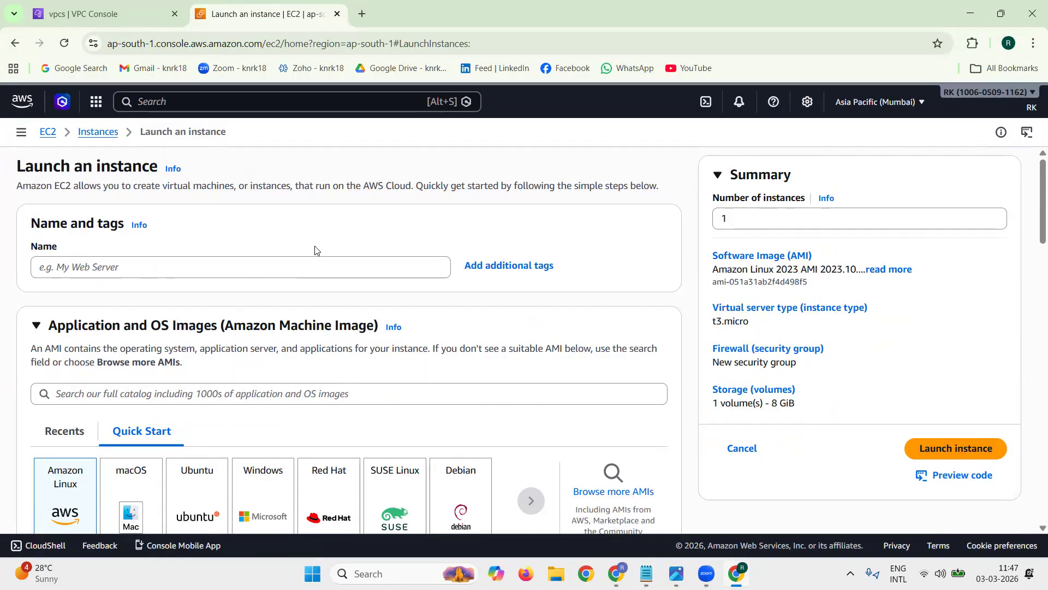
pyautogui.click(276, 267)
pyautogui.hotkey('ctrl', 'v')
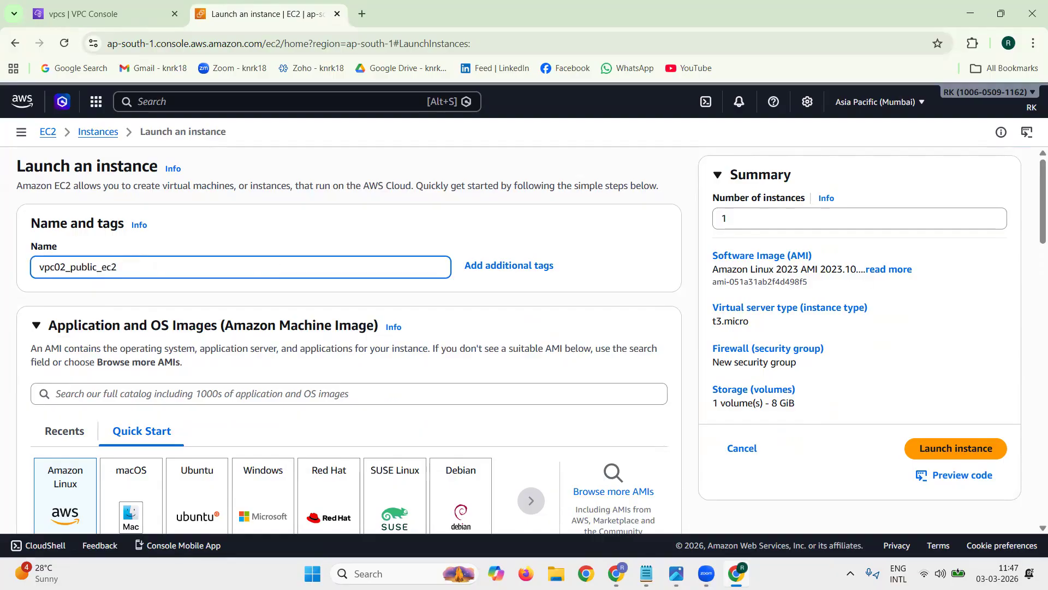
pyautogui.click(457, 304)
# Step: Choose the Ubuntu Server 24.04 LTS image and set the instance type to t2.micro
pyautogui.scroll(-3, 456, 304)
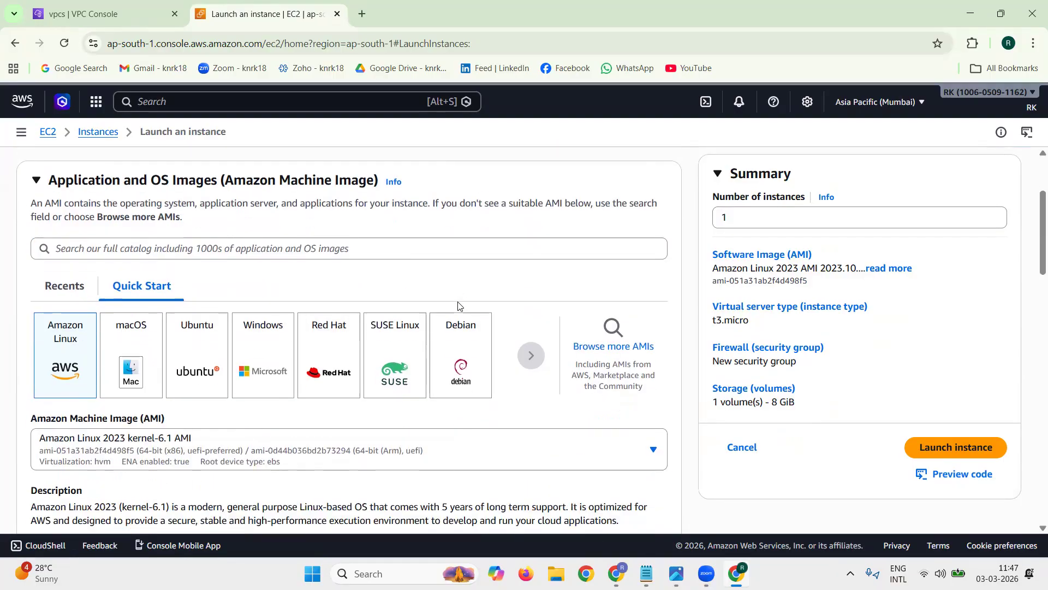
pyautogui.click(188, 292)
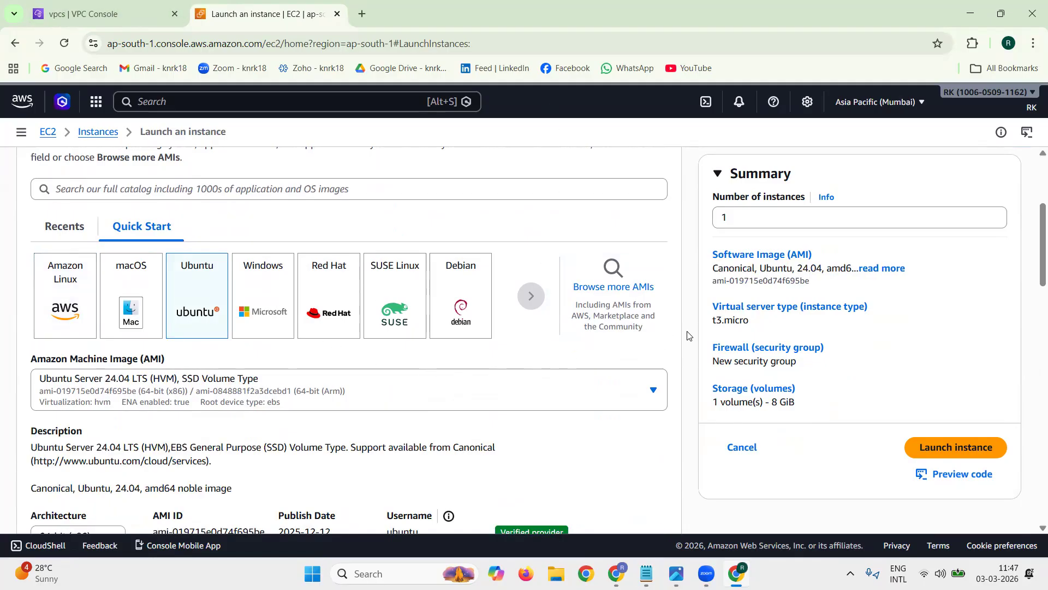
pyautogui.scroll(-6, 687, 335)
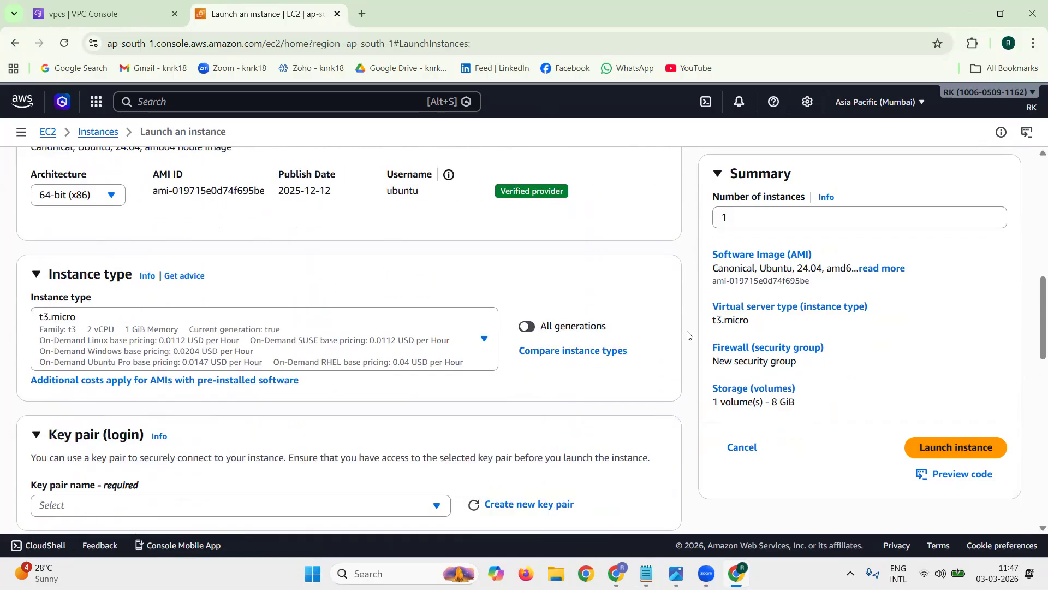
pyautogui.click(74, 335)
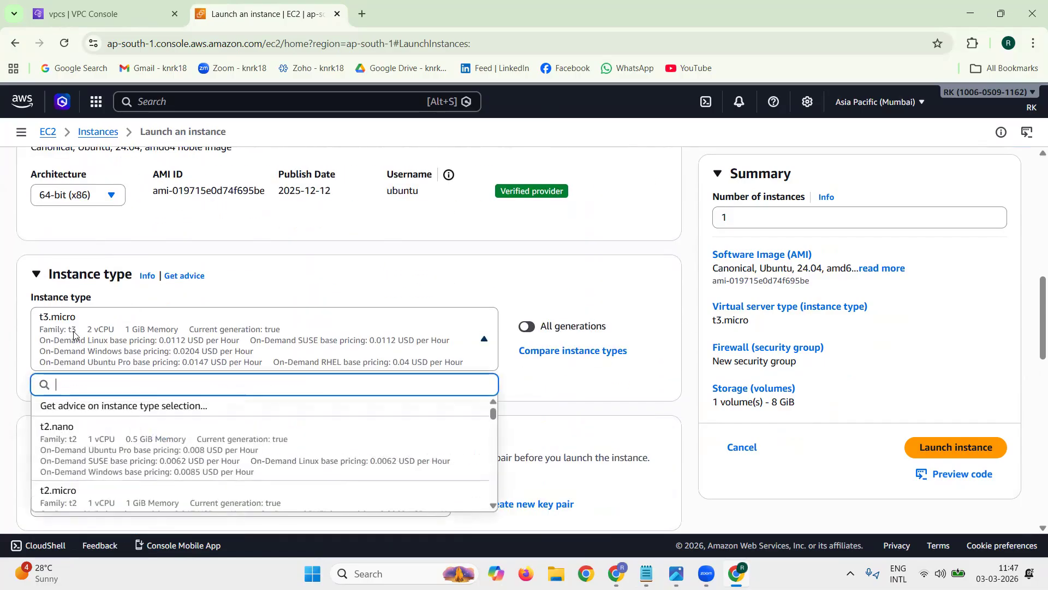
pyautogui.click(113, 496)
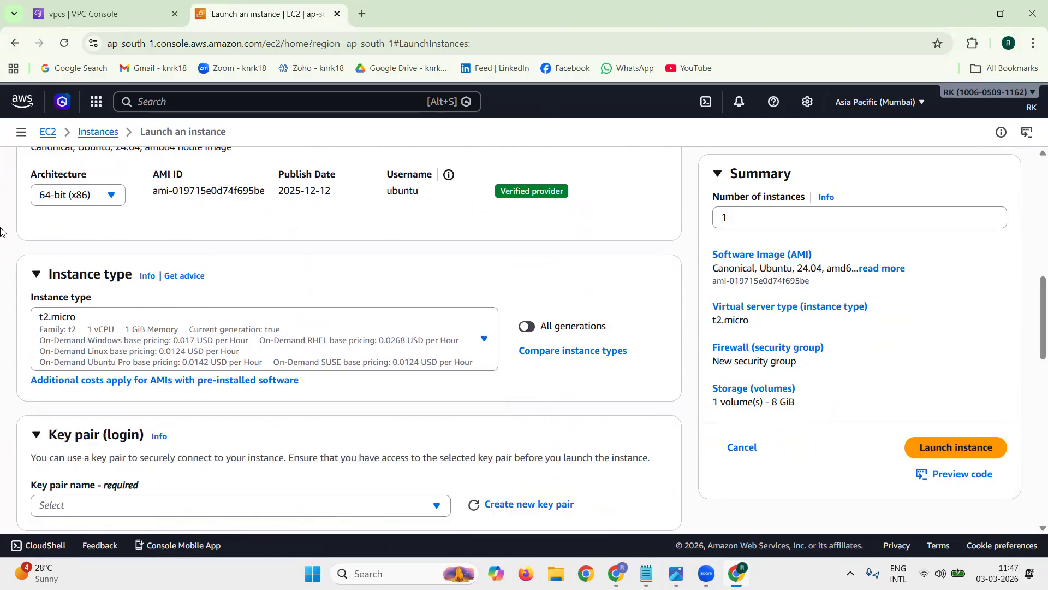
pyautogui.click(861, 105)
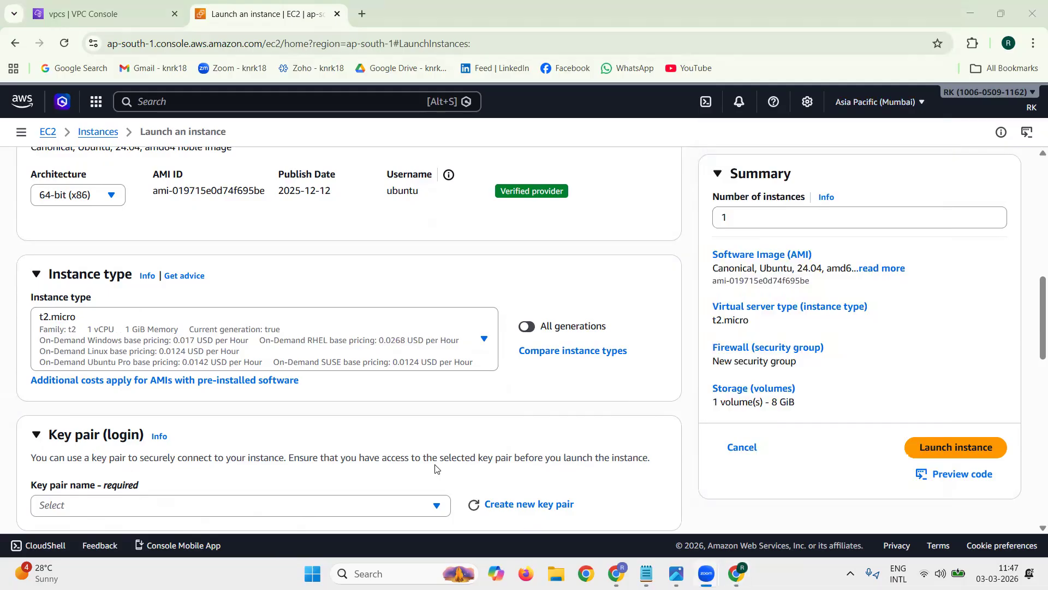
pyautogui.click(864, 103)
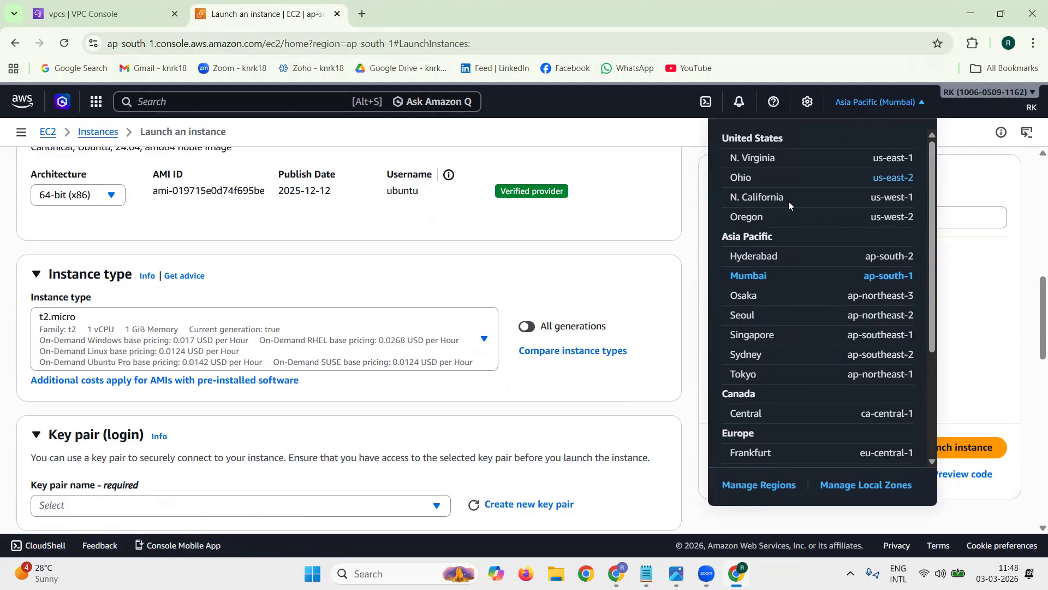
pyautogui.click(688, 230)
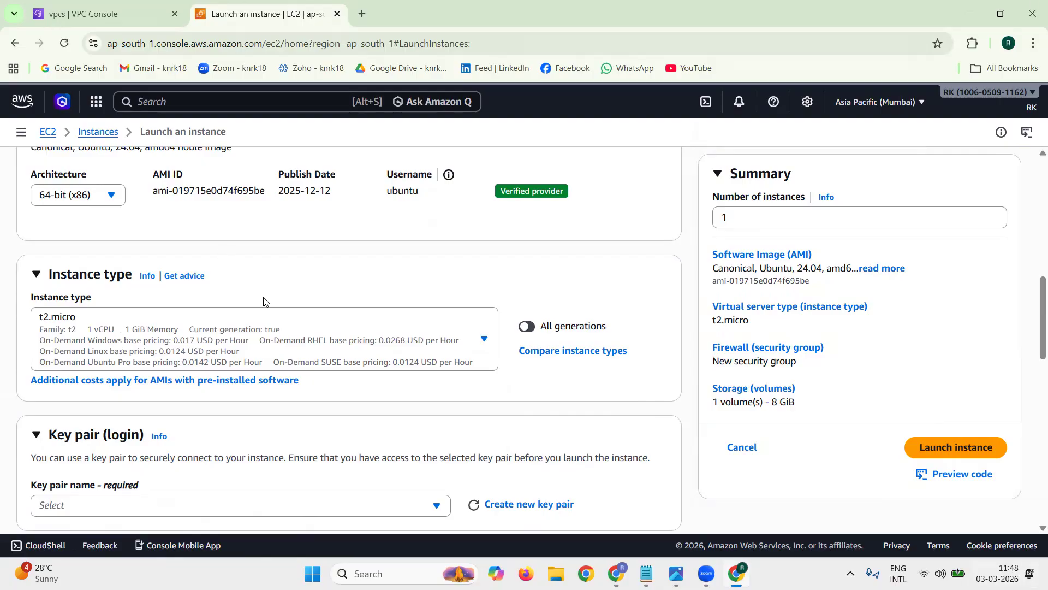
pyautogui.scroll(5, 477, 325)
pyautogui.scroll(4, 476, 326)
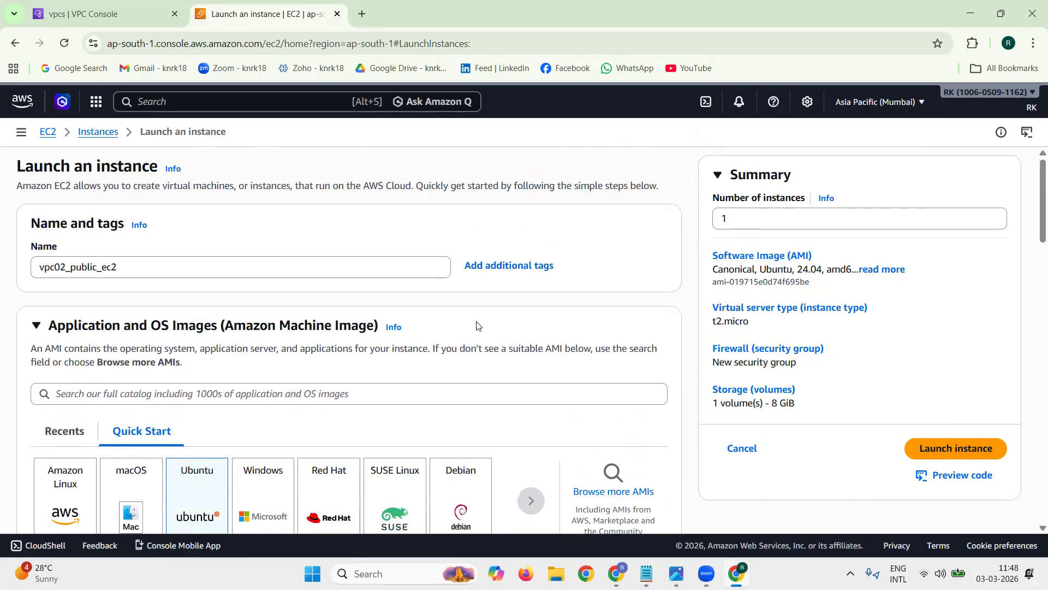
pyautogui.scroll(-8, 475, 323)
pyautogui.scroll(-3, 515, 337)
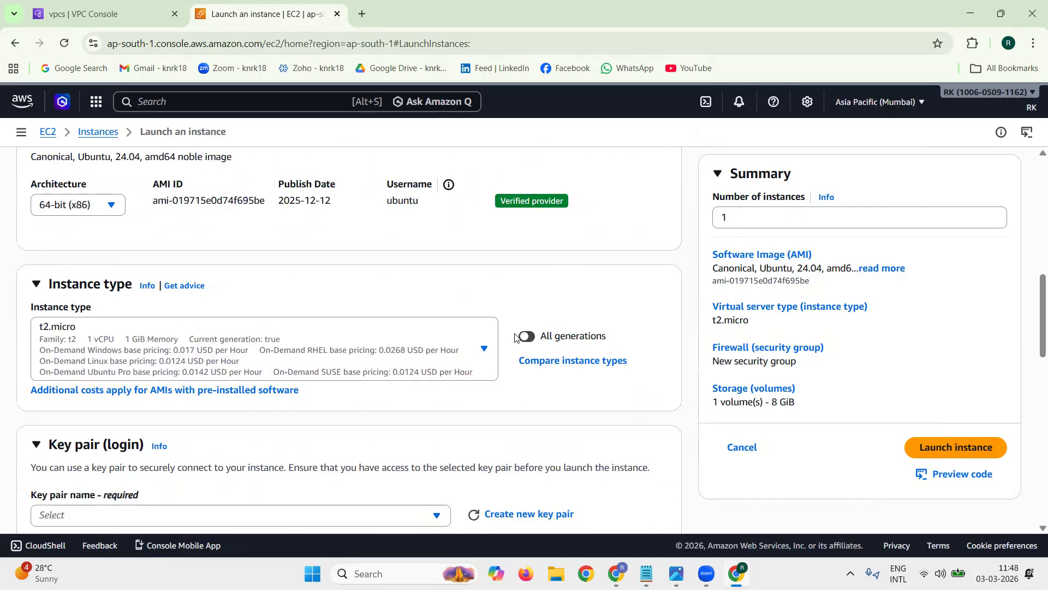
# Step: Select rkaws as the key pair for the vpc02_public_ec2 instance
pyautogui.scroll(-1, 514, 338)
pyautogui.click(332, 301)
pyautogui.click(230, 404)
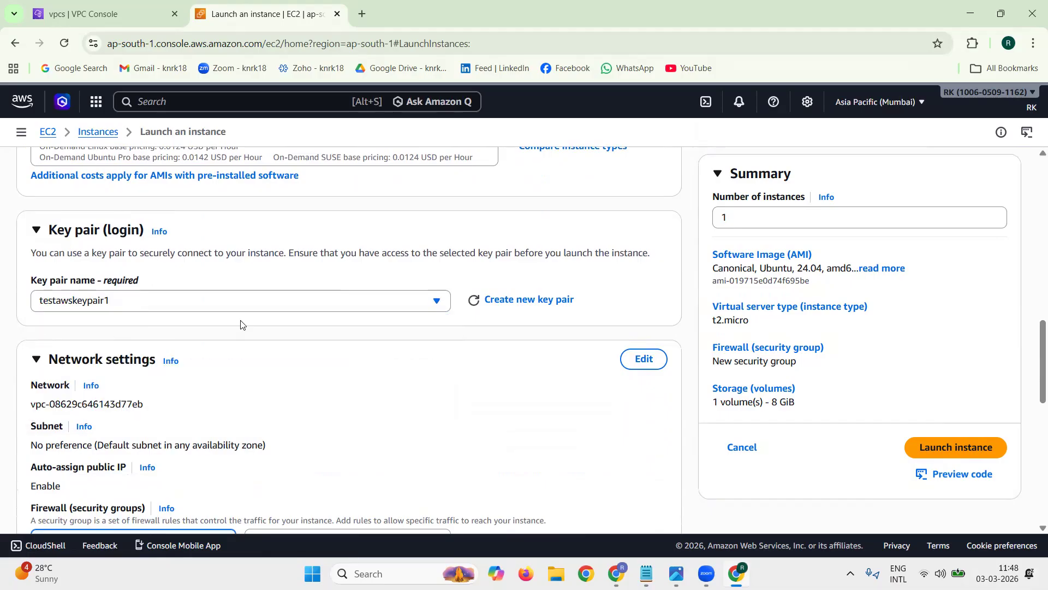
pyautogui.click(249, 306)
pyautogui.click(249, 372)
# Step: Edit the network settings and place the instance in VPC vpc02 with subnet vpc02_public_subnet1
pyautogui.scroll(-1, 172, 346)
pyautogui.tripleClick(121, 335)
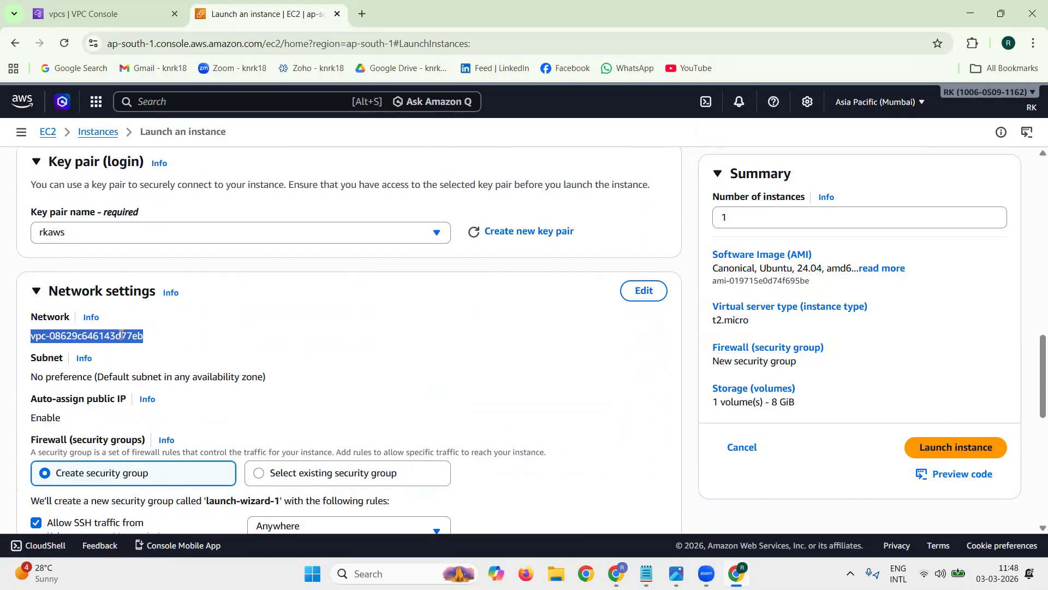
pyautogui.click(279, 286)
pyautogui.click(641, 291)
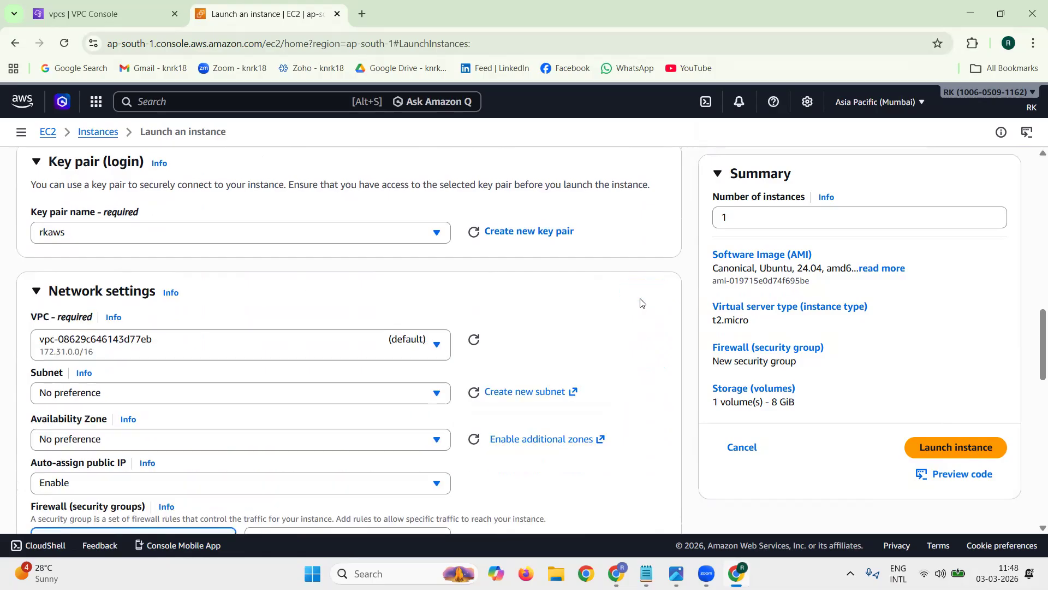
pyautogui.click(304, 351)
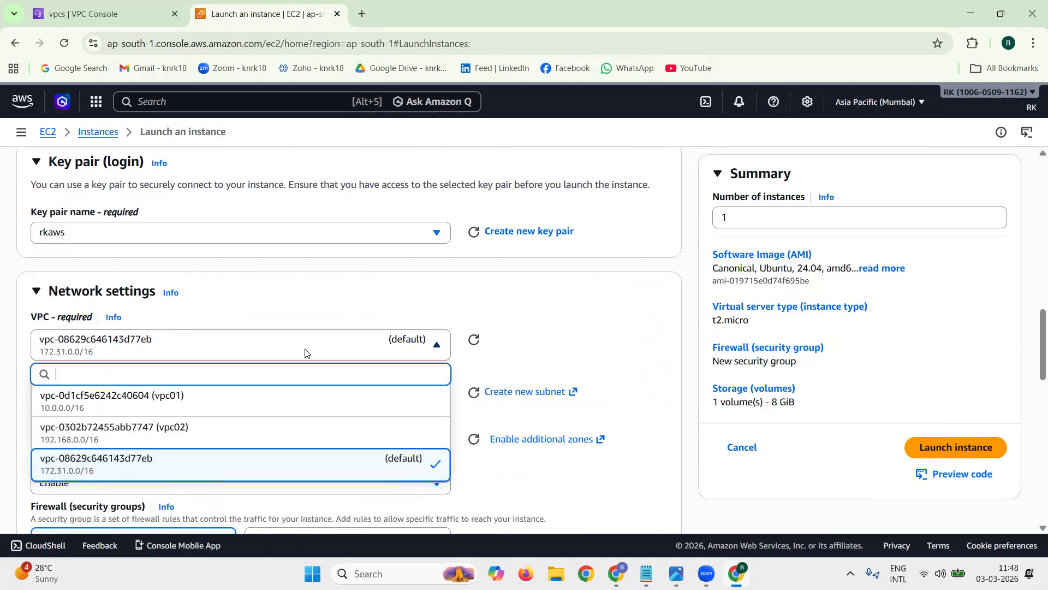
pyautogui.click(235, 431)
pyautogui.click(263, 404)
pyautogui.click(263, 404)
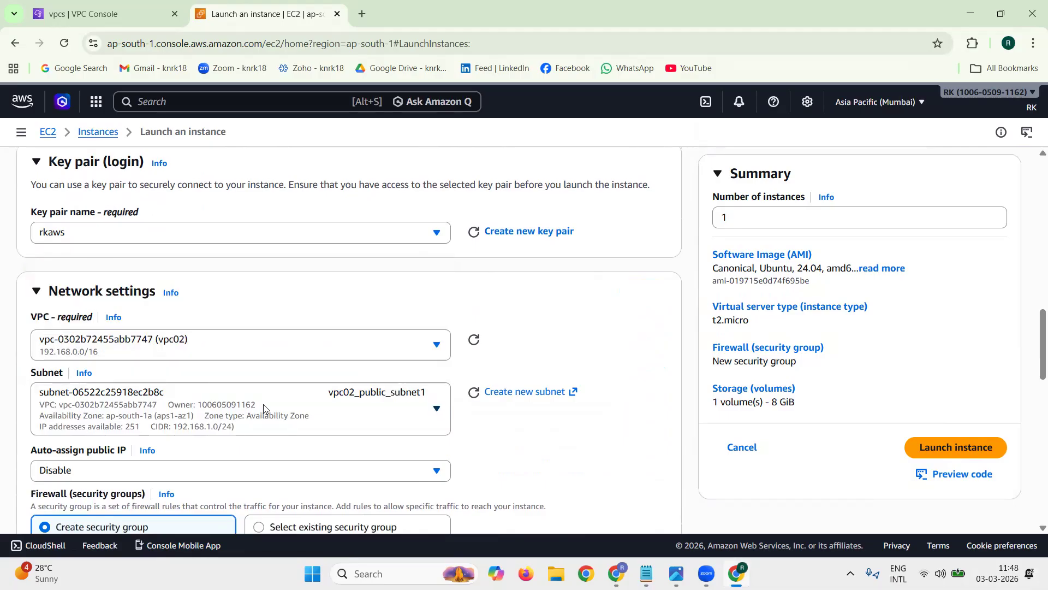
# Step: Enable automatic public IP assignment for the instance
pyautogui.scroll(-2, 628, 409)
pyautogui.moveTo(30, 313); pyautogui.dragTo(127, 313)
pyautogui.click(228, 339)
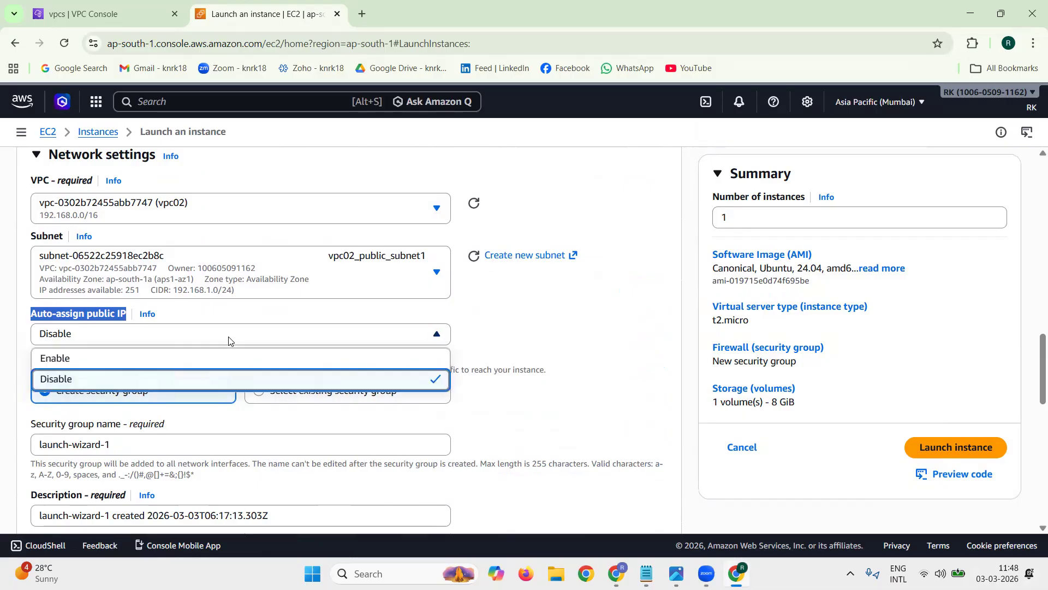
pyautogui.click(202, 357)
pyautogui.click(232, 313)
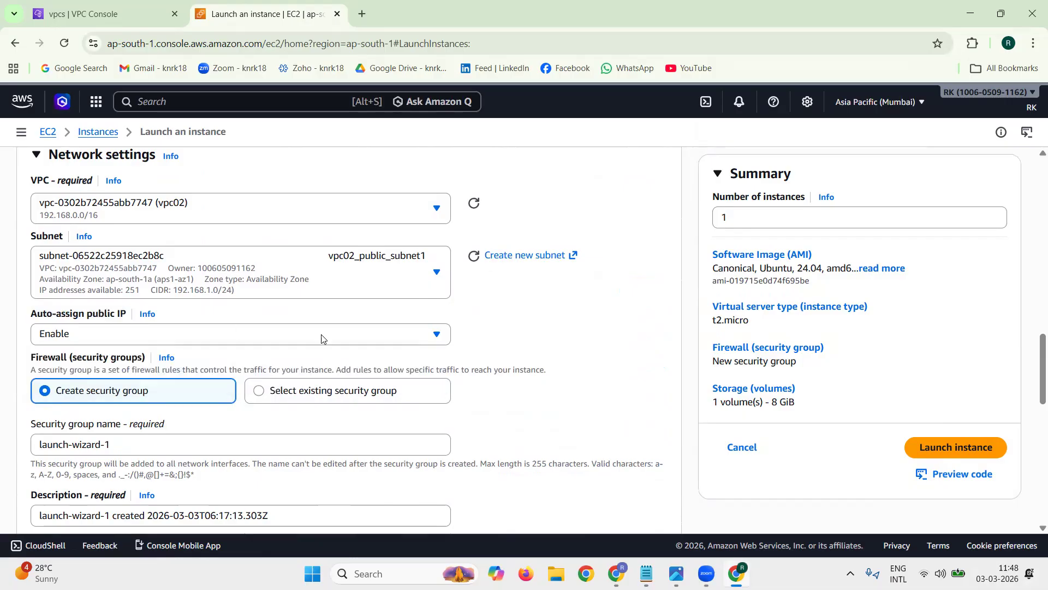
# Step: Use an existing security group for the instance and select vpc02-test-sg1
pyautogui.click(356, 393)
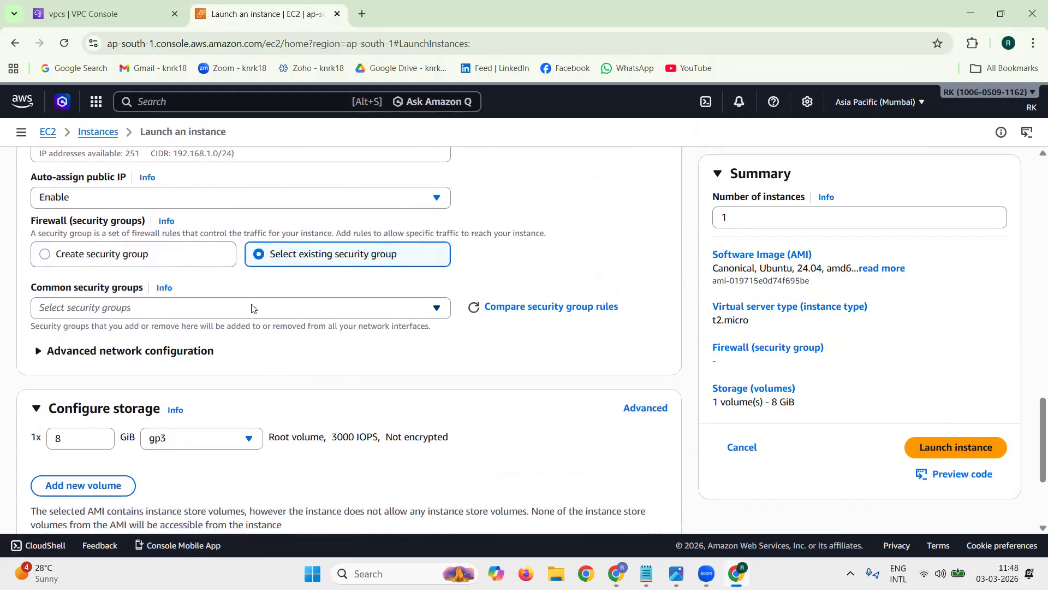
pyautogui.click(251, 308)
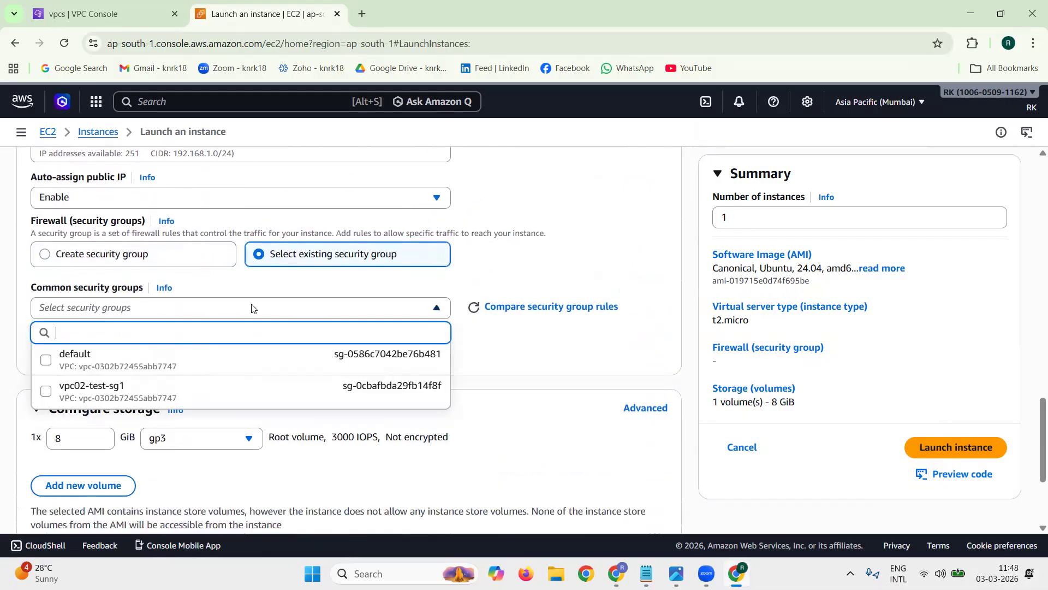
pyautogui.click(179, 393)
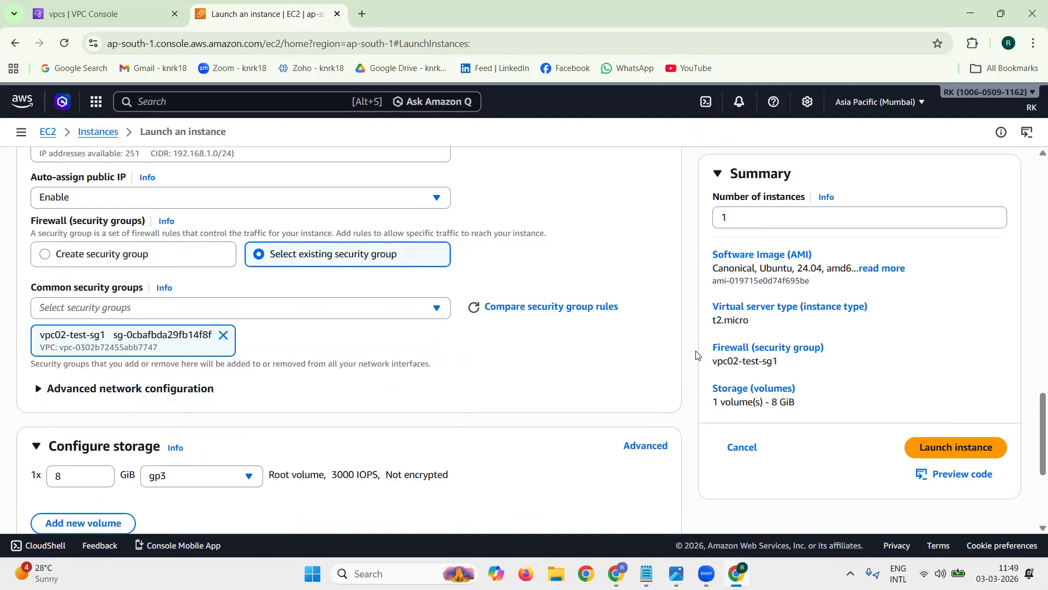
# Step: Check the storage settings and the launch summary, and launch the vpc02_public_ec2 instance
pyautogui.scroll(-3, 127, 304)
pyautogui.doubleClick(70, 264)
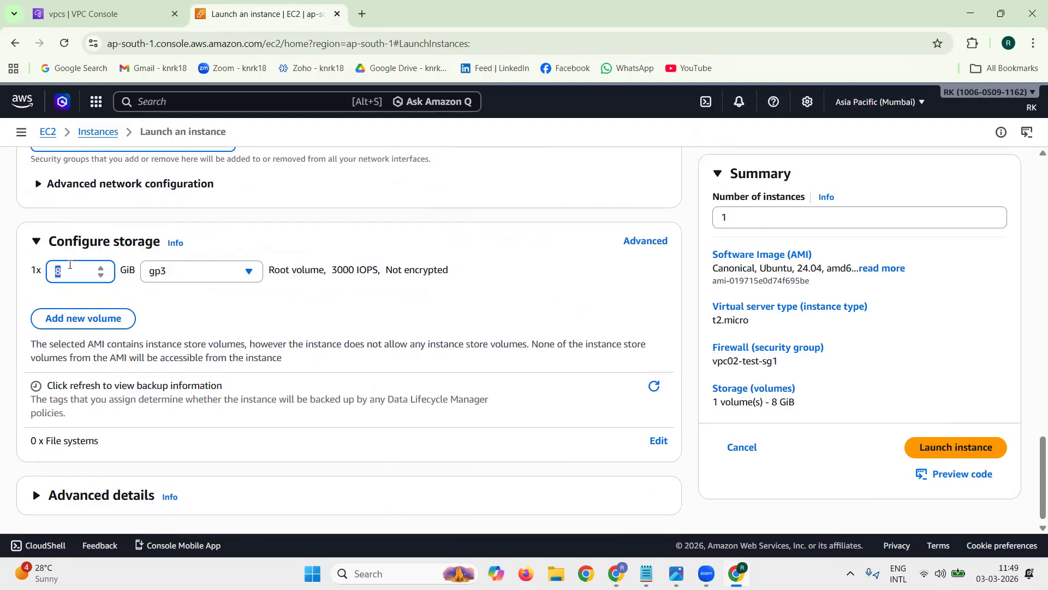
pyautogui.click(117, 215)
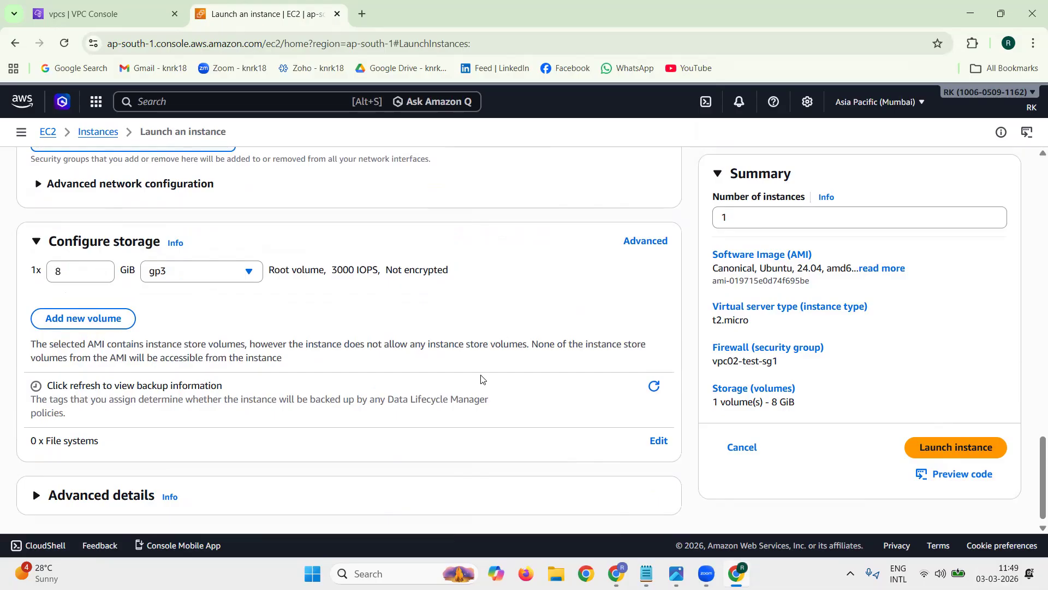
pyautogui.scroll(-1, 482, 379)
pyautogui.moveTo(817, 407); pyautogui.dragTo(719, 250)
pyautogui.click(706, 234)
pyautogui.click(746, 220)
pyautogui.click(692, 247)
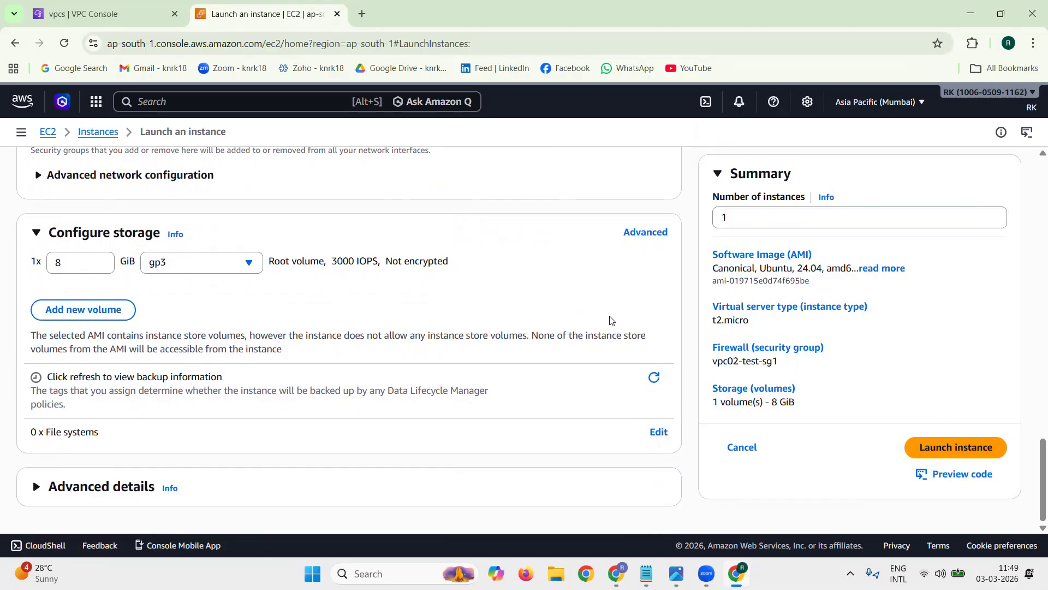
pyautogui.tripleClick(1022, 451)
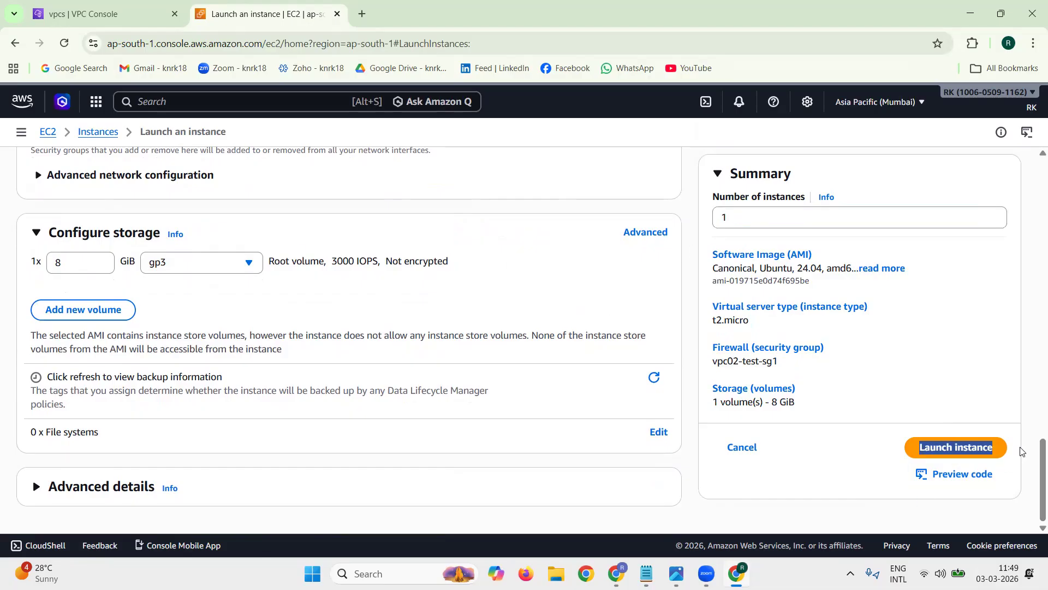
pyautogui.click(974, 458)
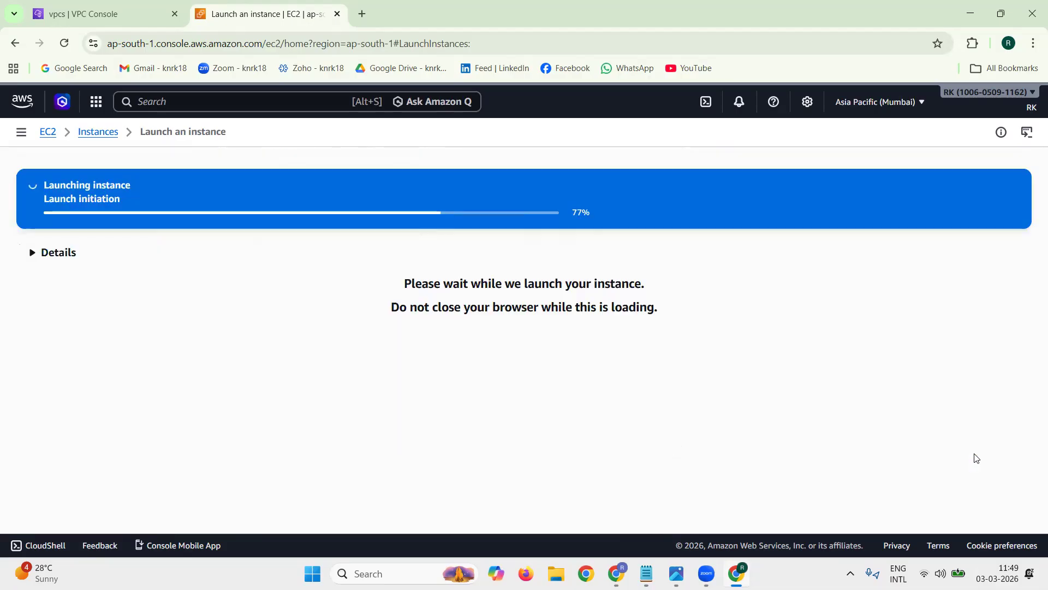
# Step: Open the list of all instances, refresh it and sort it by name in descending order
pyautogui.scroll(-4, 1020, 440)
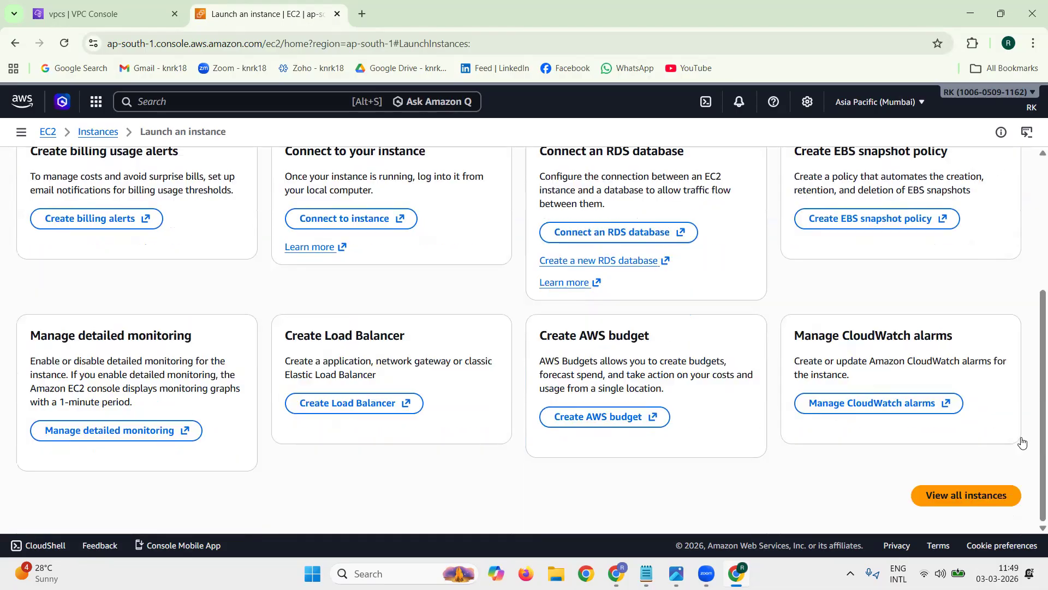
pyautogui.click(1000, 492)
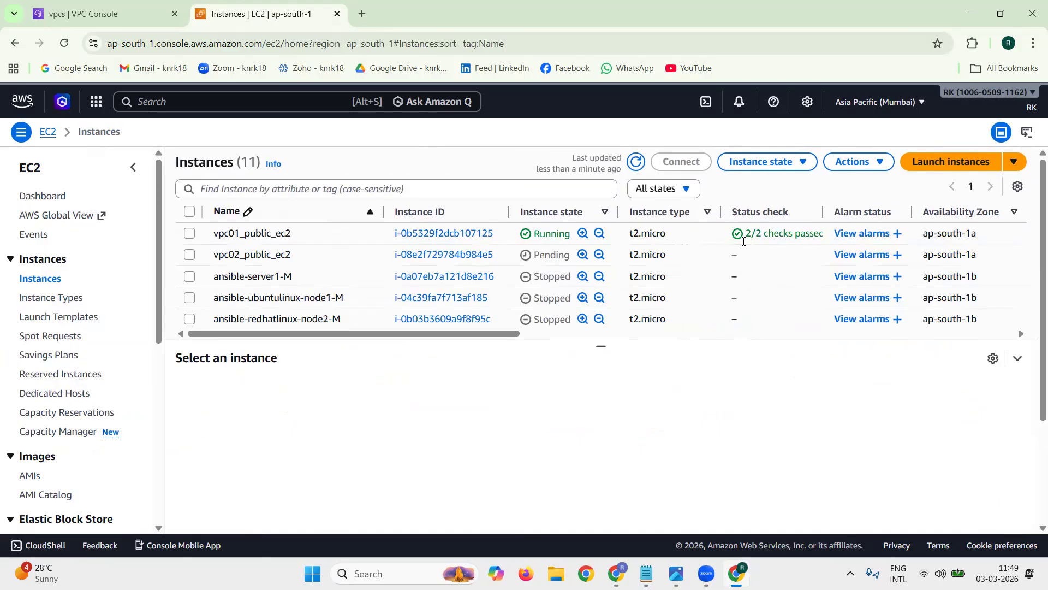
pyautogui.click(636, 162)
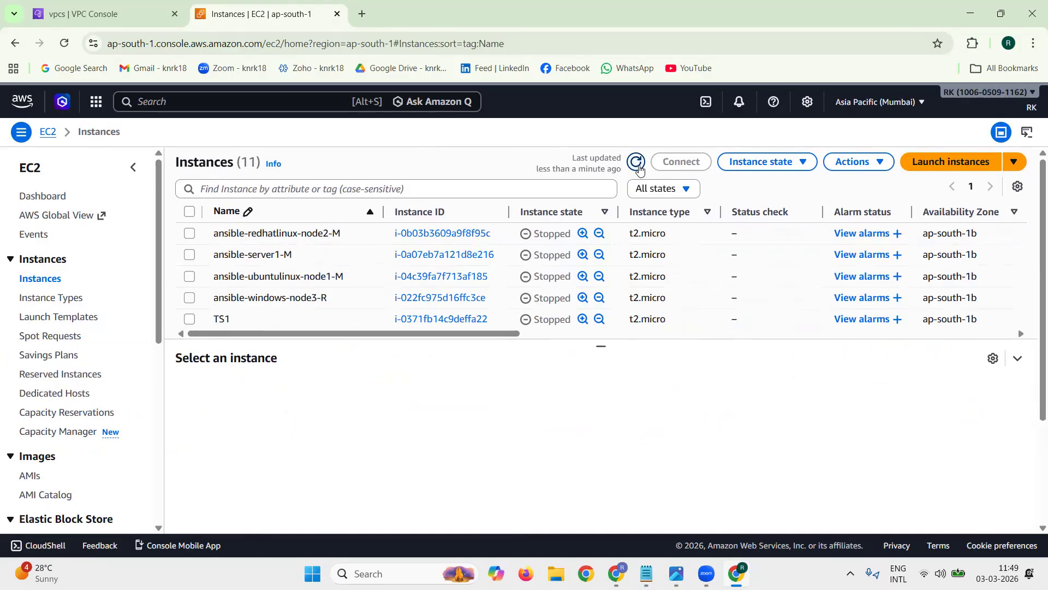
pyautogui.click(270, 218)
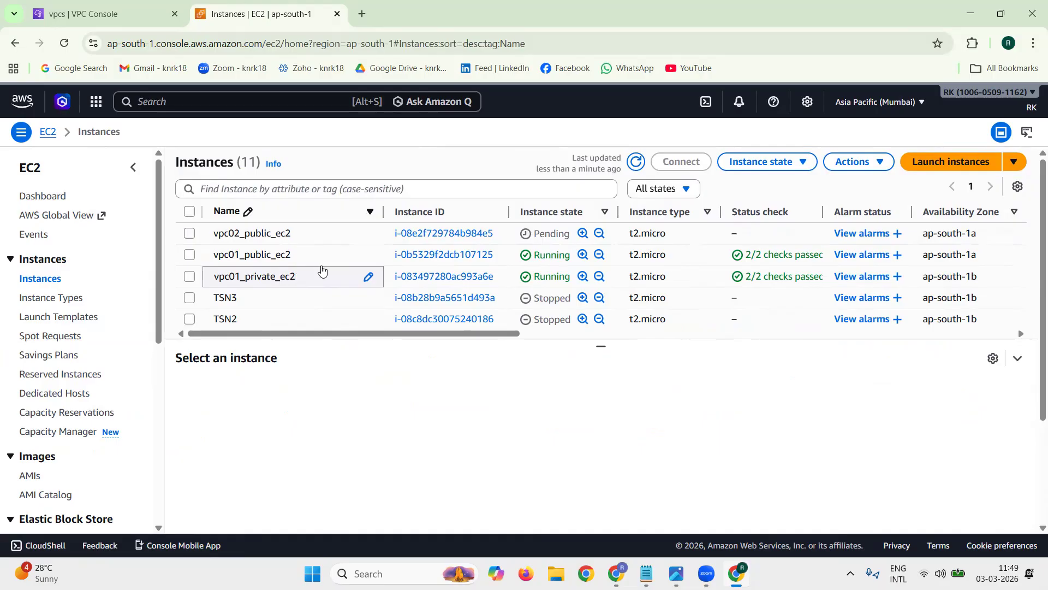
# Step: Start launching another EC2 instance and name it vpc02_private_ec2, copied from the tech1.txt notes, dismissing the notification
pyautogui.click(949, 161)
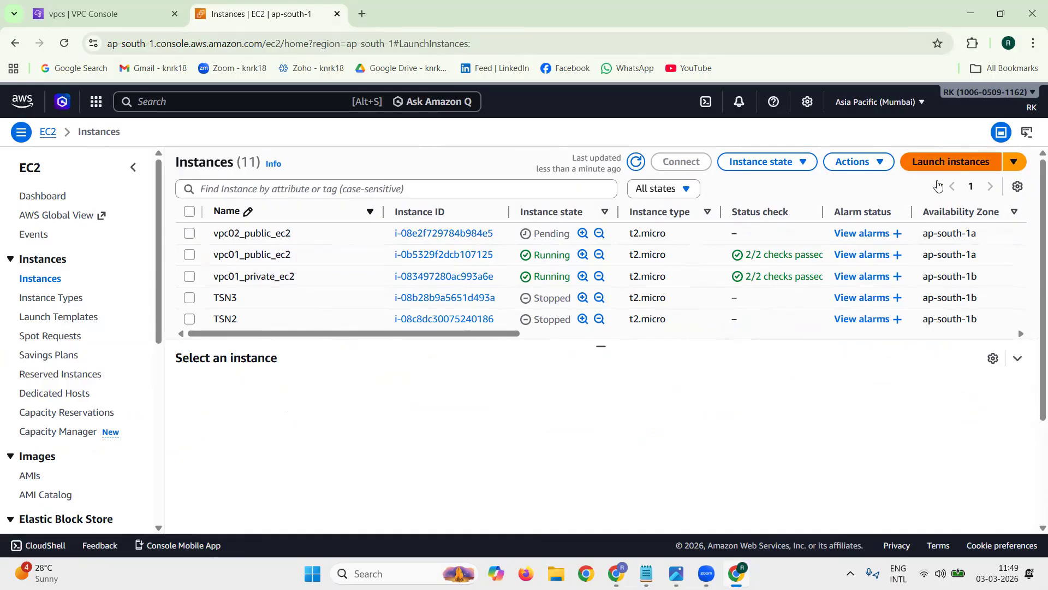
pyautogui.click(646, 573)
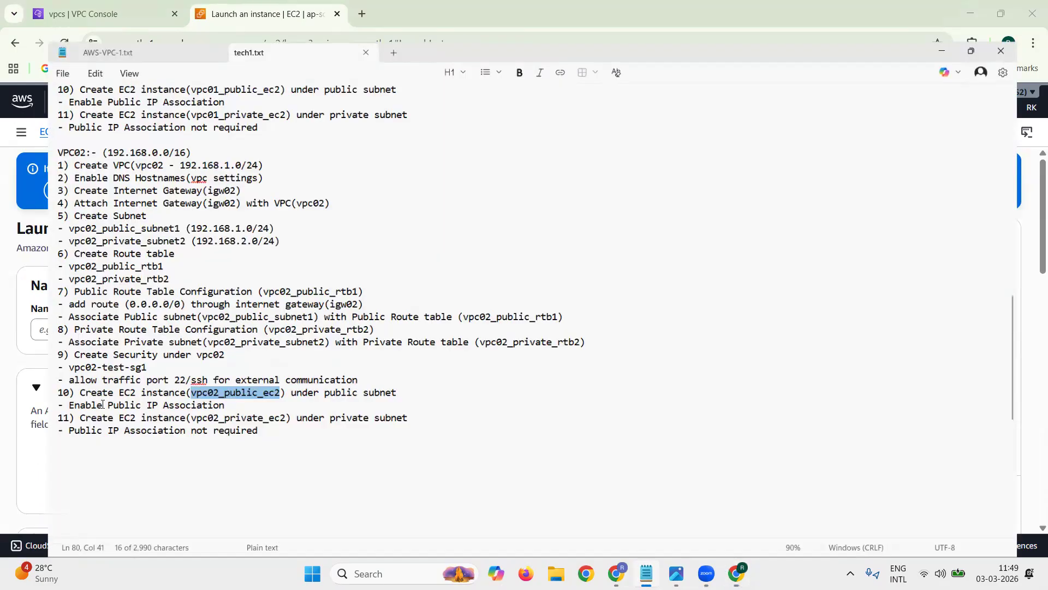
pyautogui.moveTo(156, 407); pyautogui.dragTo(258, 406)
pyautogui.hotkey('ctrl', 'c')
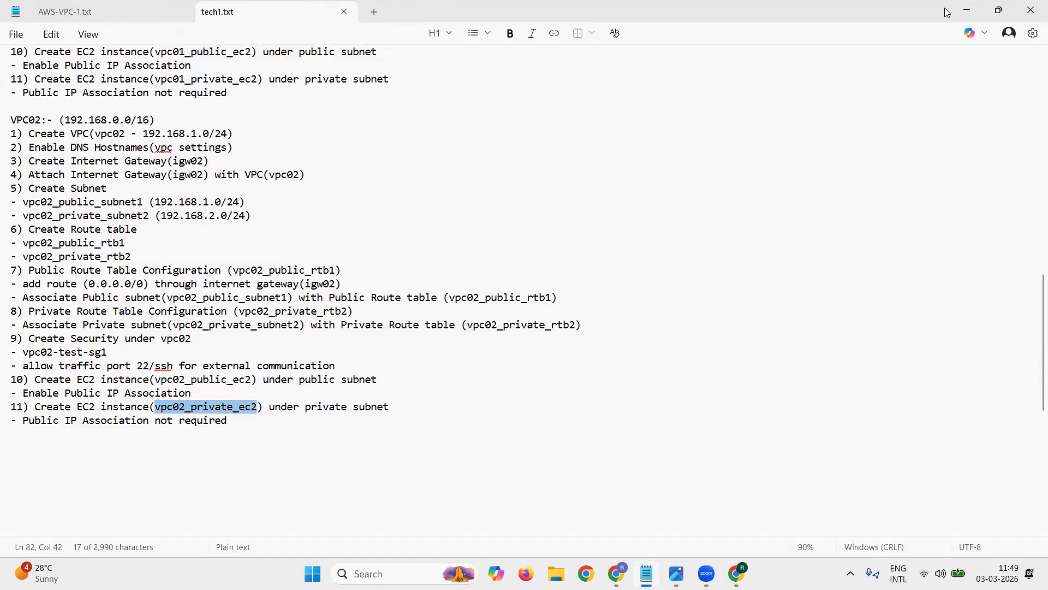
pyautogui.click(964, 11)
pyautogui.click(277, 328)
pyautogui.hotkey('ctrl', 'v')
pyautogui.click(1004, 169)
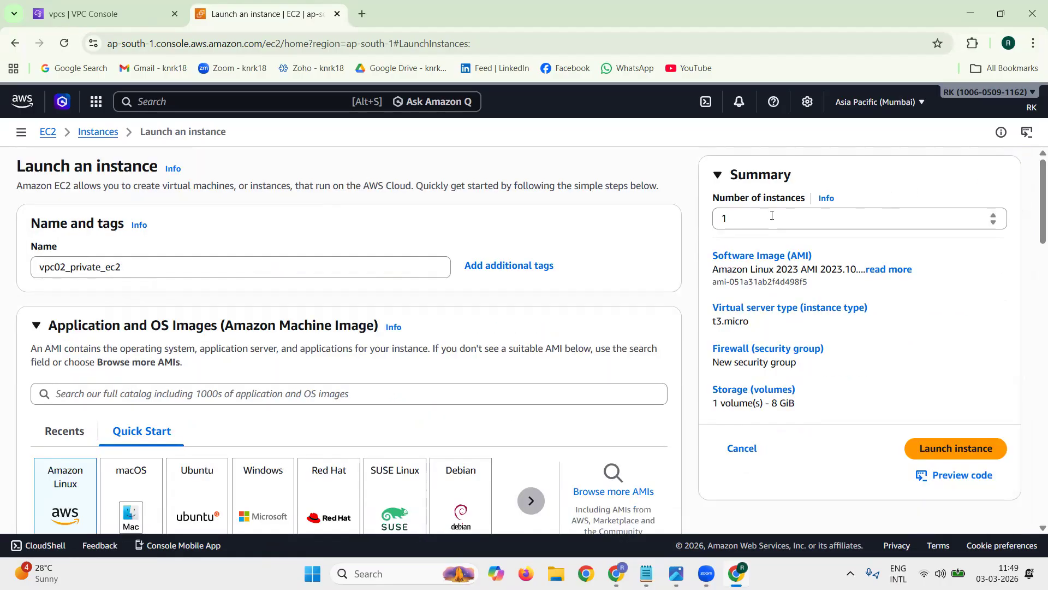
# Step: Choose the Ubuntu Server 24.04 LTS image and the t2.micro instance type for vpc02_private_ec2
pyautogui.scroll(-5, 315, 245)
pyautogui.click(223, 241)
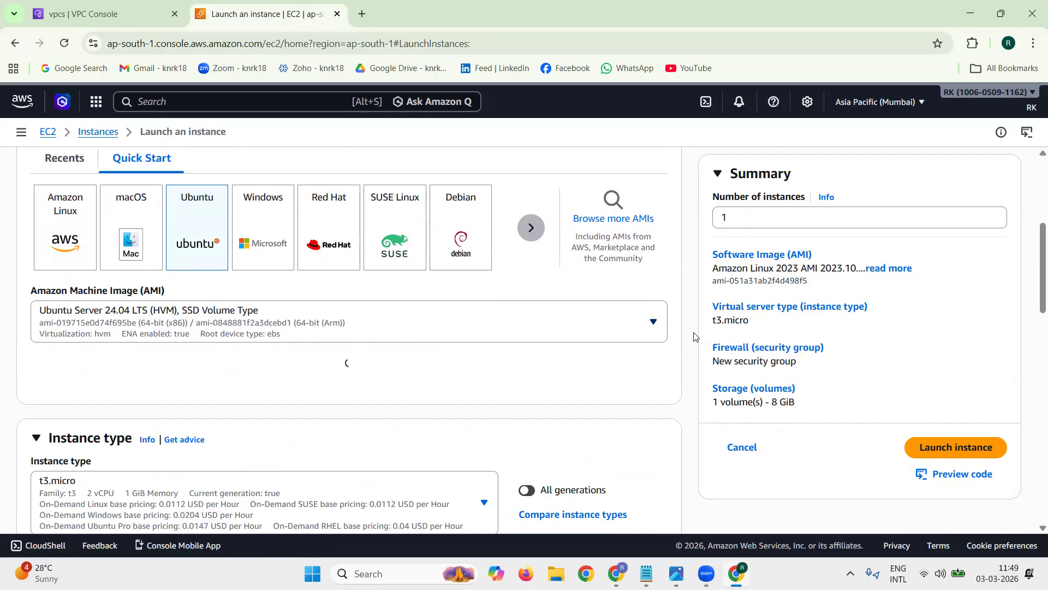
pyautogui.scroll(-7, 692, 341)
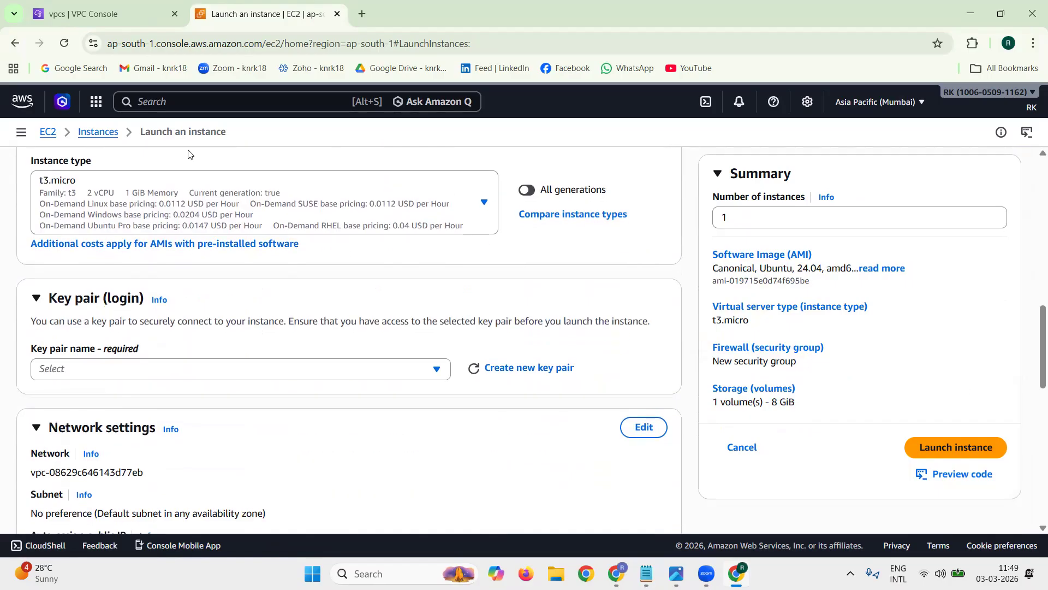
pyautogui.click(171, 183)
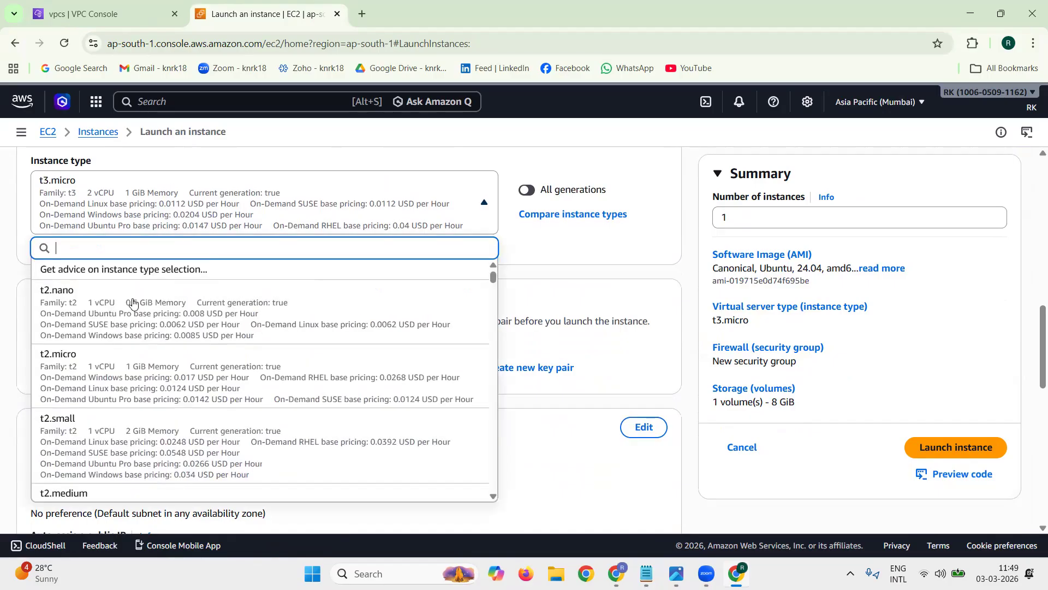
pyautogui.click(140, 383)
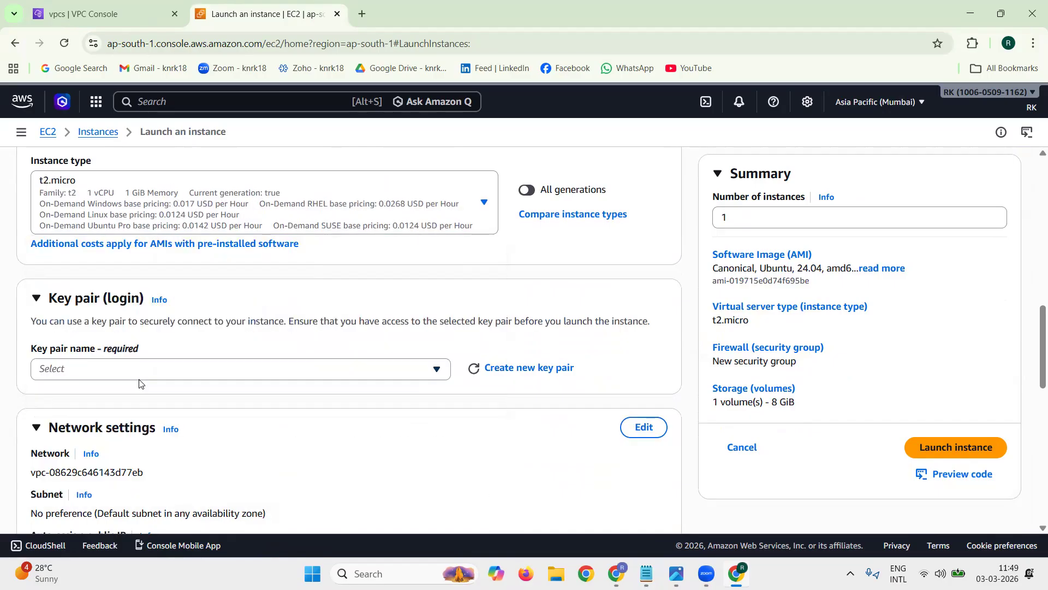
# Step: Select the rkaws key pair and place the instance in vpc02, in the vpc02_private_subnet2 subnet
pyautogui.click(213, 369)
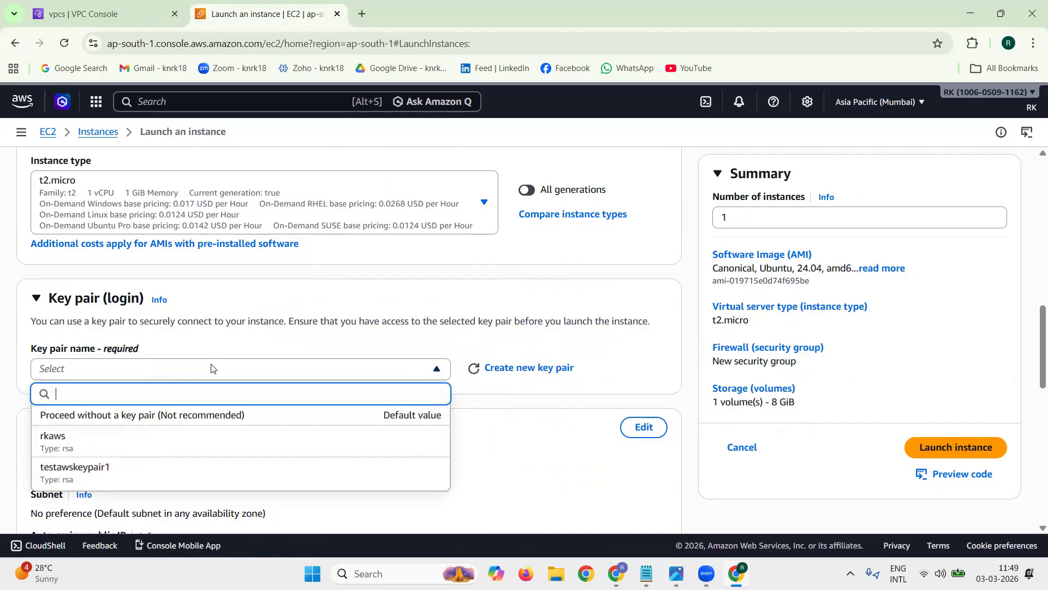
pyautogui.click(169, 443)
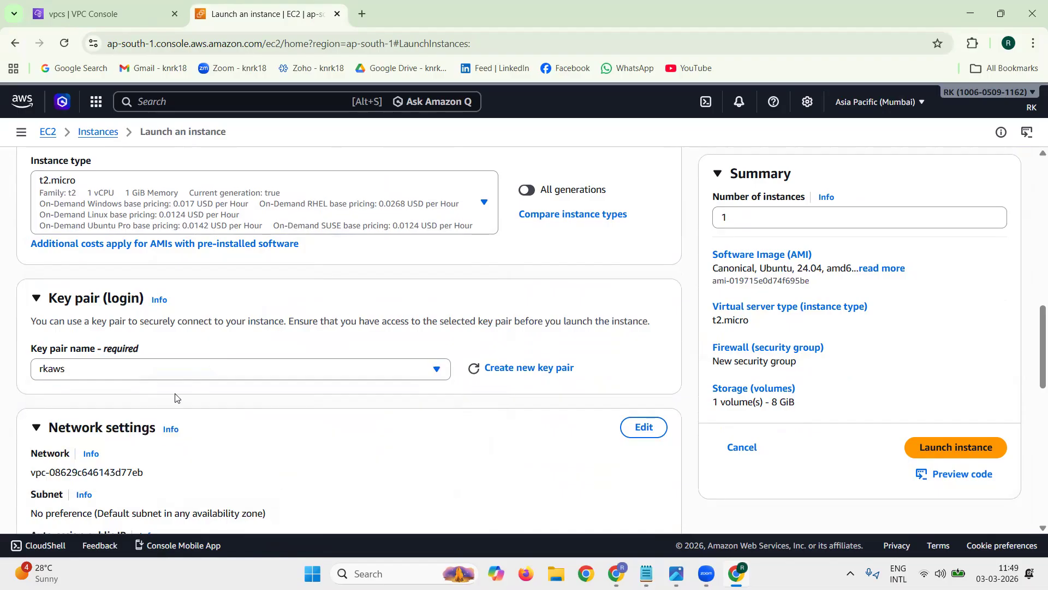
pyautogui.scroll(-2, 175, 393)
pyautogui.click(642, 293)
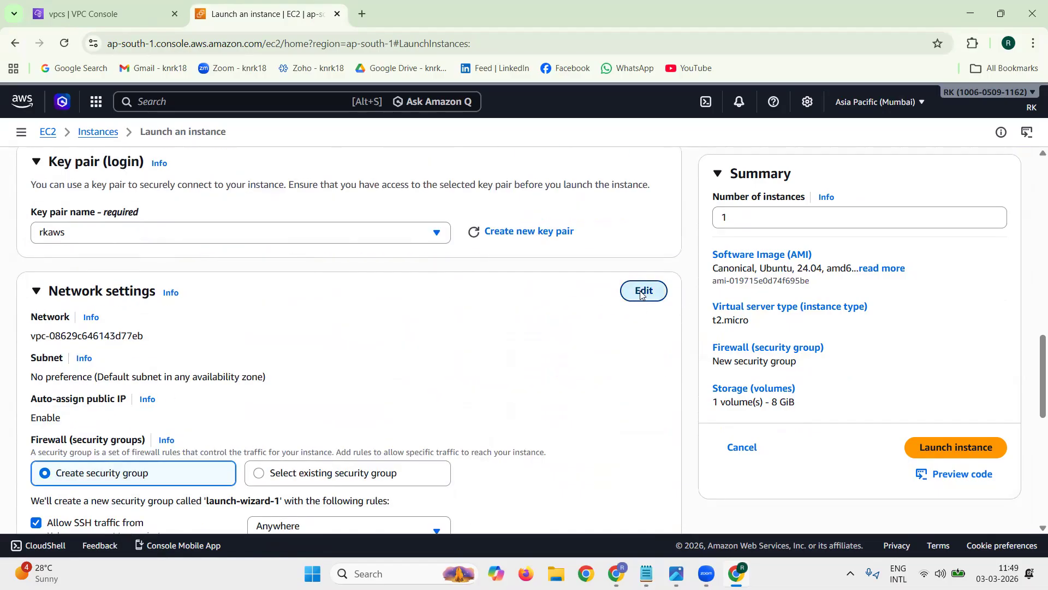
pyautogui.click(270, 346)
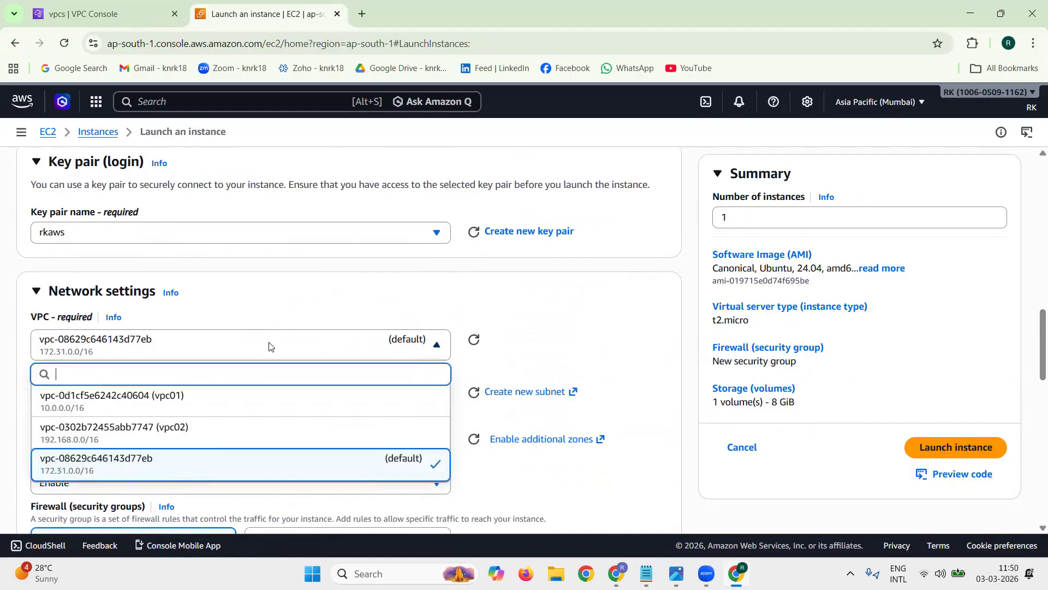
pyautogui.click(223, 432)
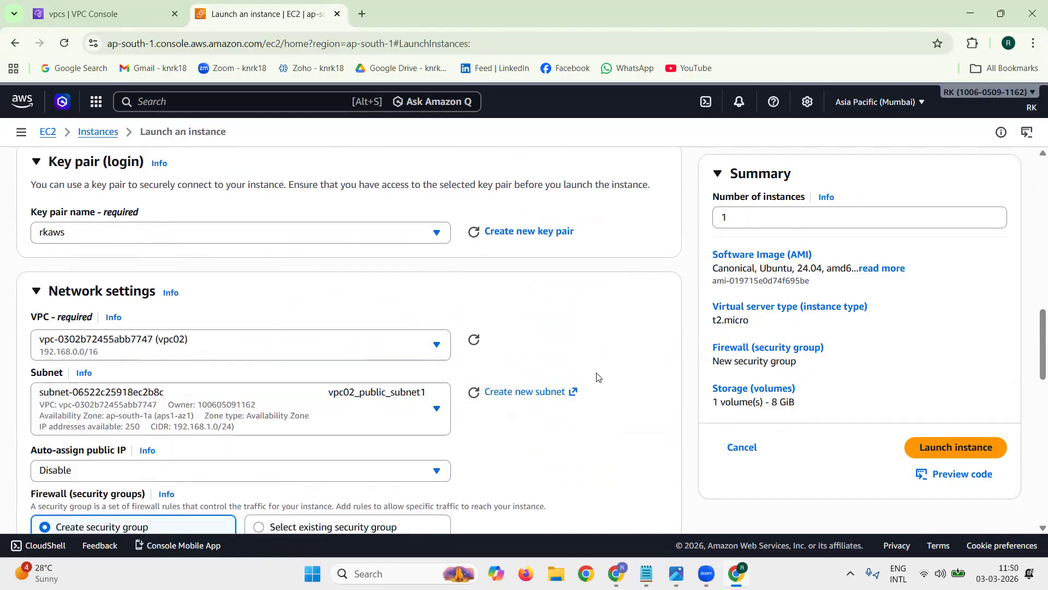
pyautogui.scroll(-2, 367, 290)
pyautogui.click(370, 284)
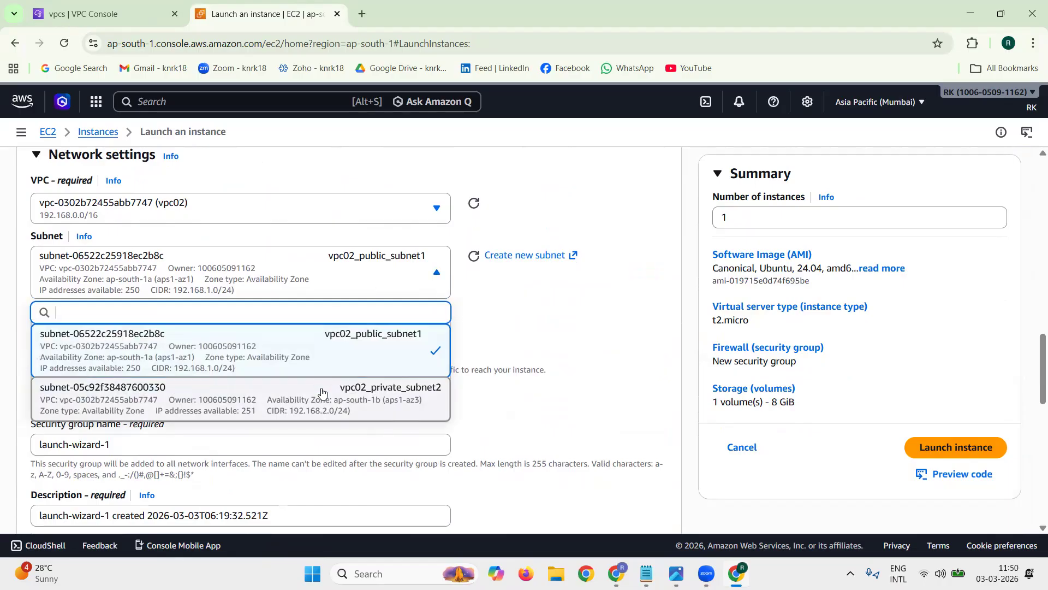
pyautogui.click(325, 390)
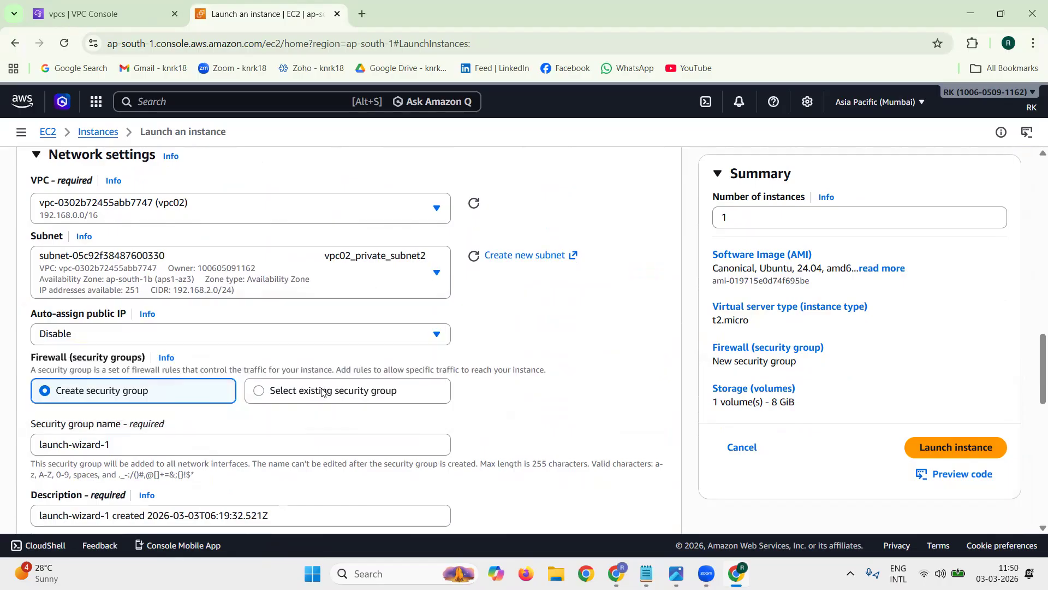
# Step: Check the public IP auto-assignment setting and assign the existing security group vpc02-test-sg1
pyautogui.tripleClick(43, 314)
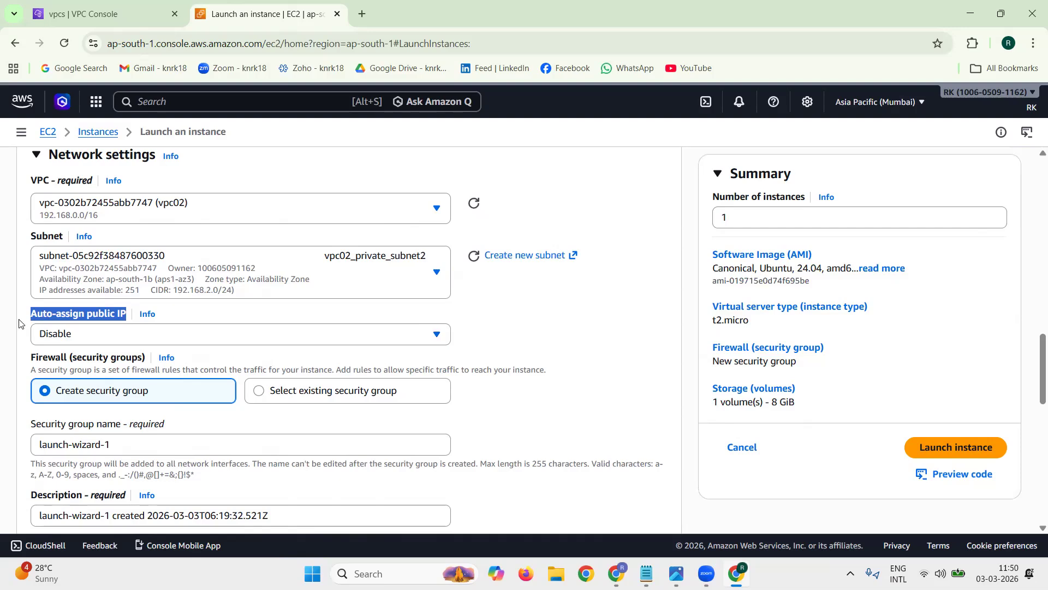
pyautogui.click(23, 322)
pyautogui.click(309, 391)
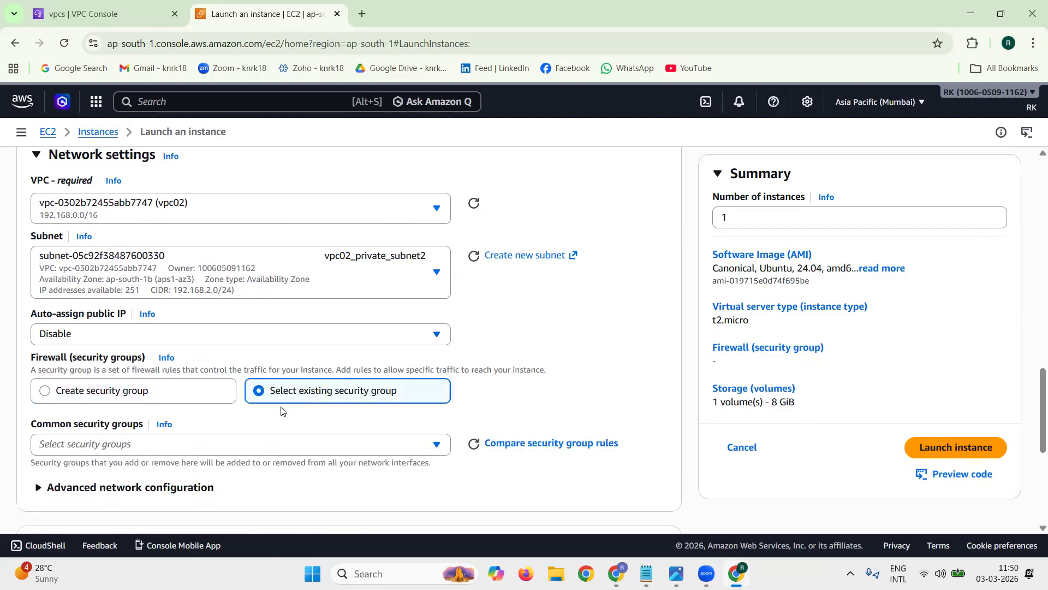
pyautogui.click(265, 444)
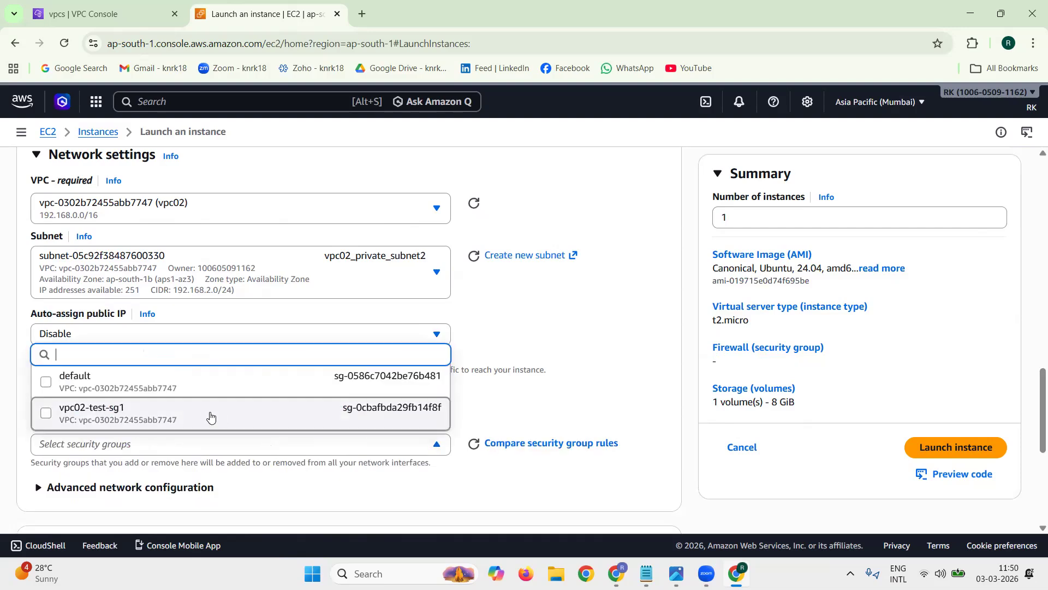
pyautogui.click(212, 417)
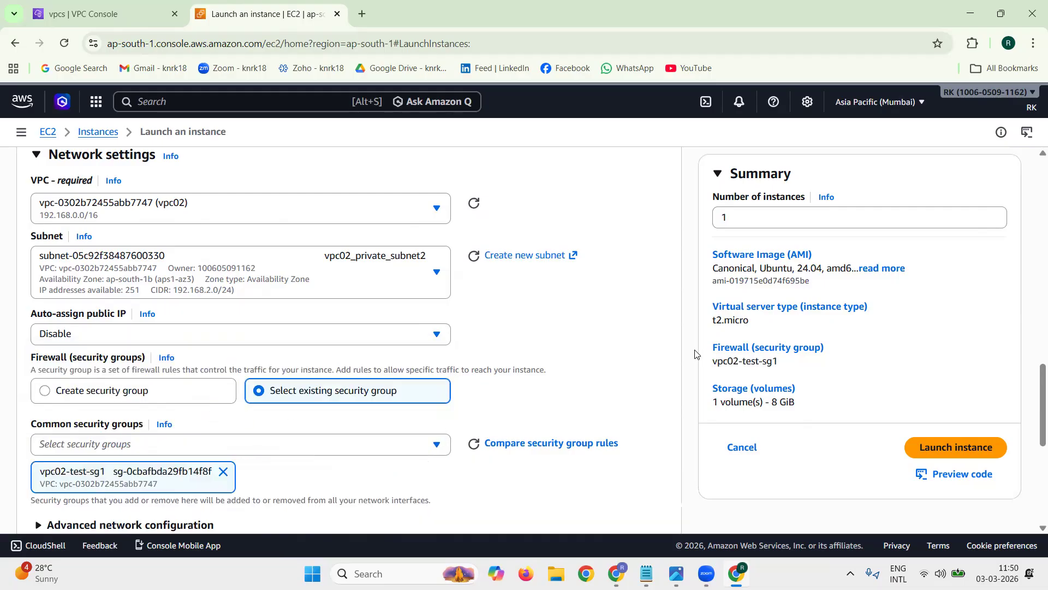
# Step: Review the storage size, the launch summary and the number of instances, and launch the vpc02_private_ec2 instance
pyautogui.scroll(-6, 696, 355)
pyautogui.click(60, 272)
pyautogui.moveTo(60, 271); pyautogui.dragTo(54, 272)
pyautogui.click(142, 218)
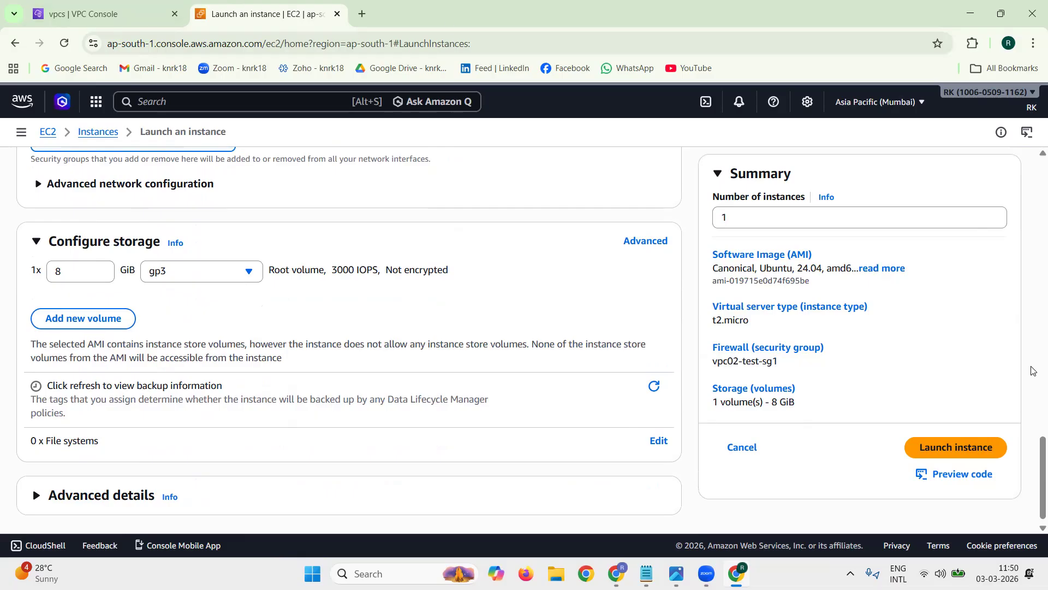
pyautogui.moveTo(817, 402); pyautogui.dragTo(711, 243)
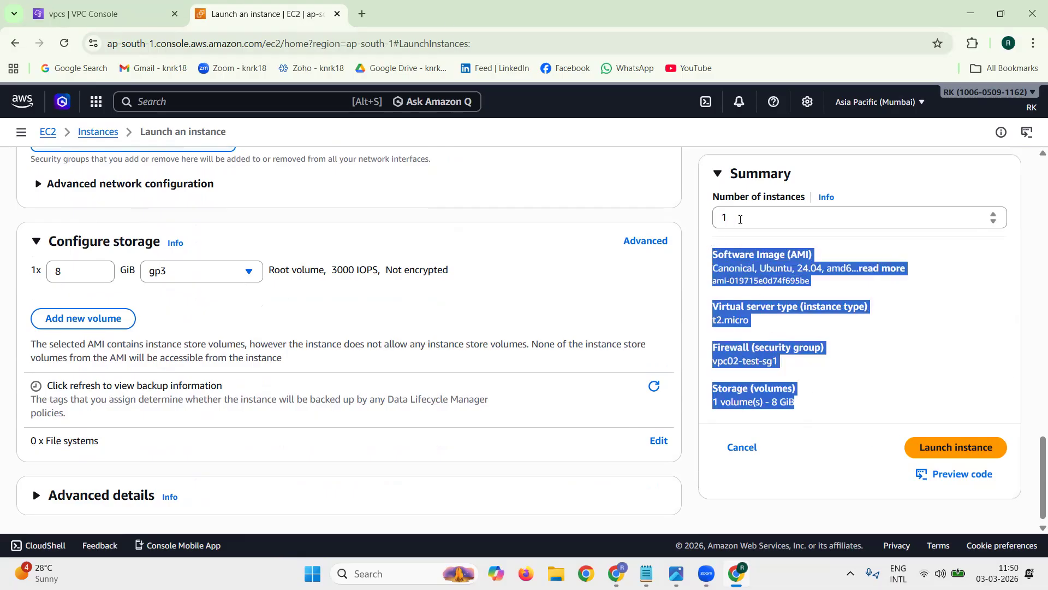
pyautogui.doubleClick(723, 218)
pyautogui.click(689, 242)
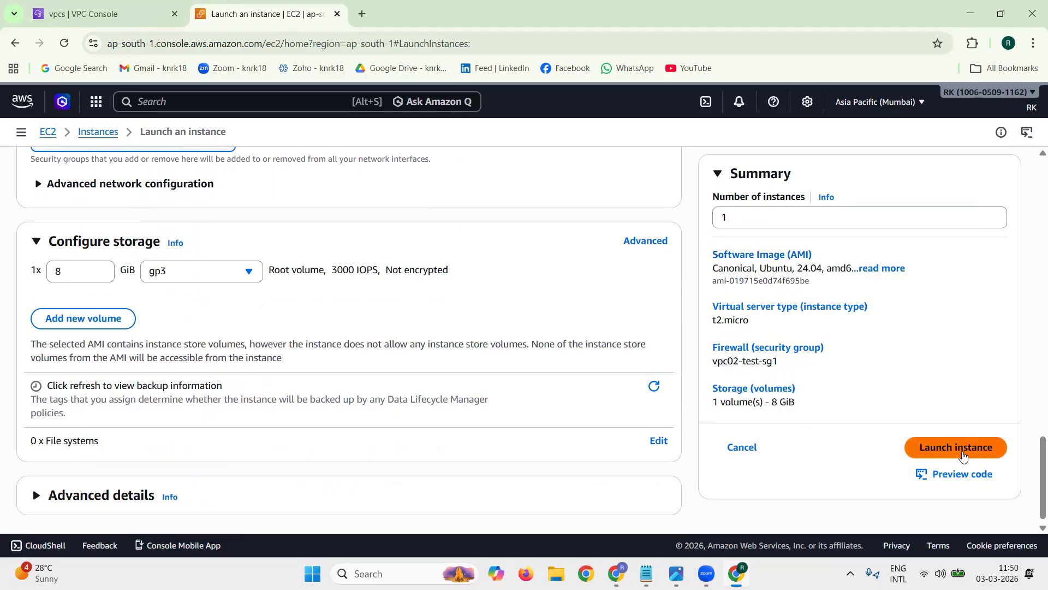
pyautogui.click(964, 456)
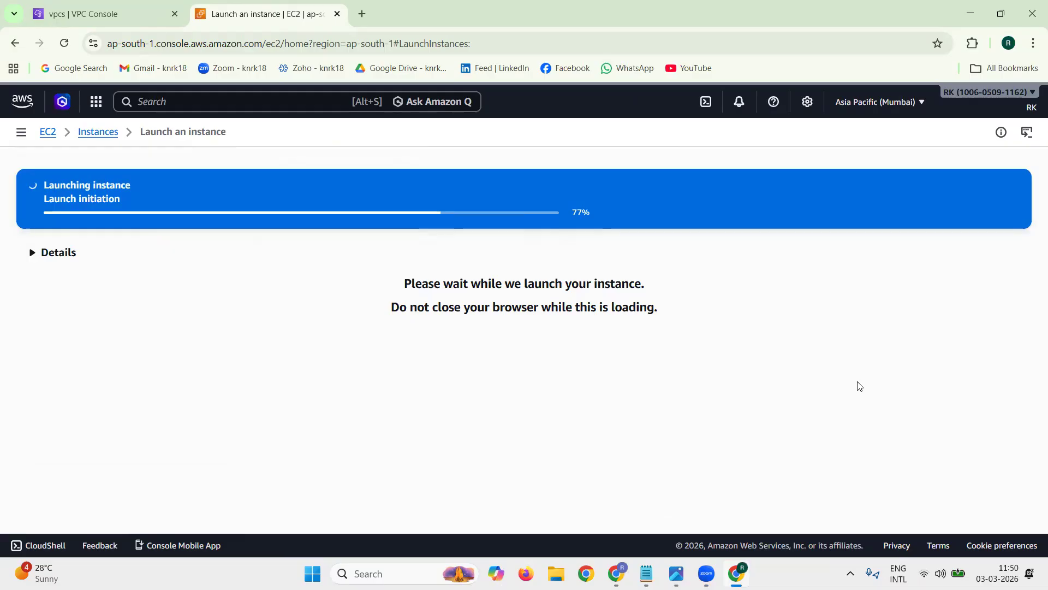
# Step: Open the list of all instances and refresh it
pyautogui.scroll(-4, 863, 386)
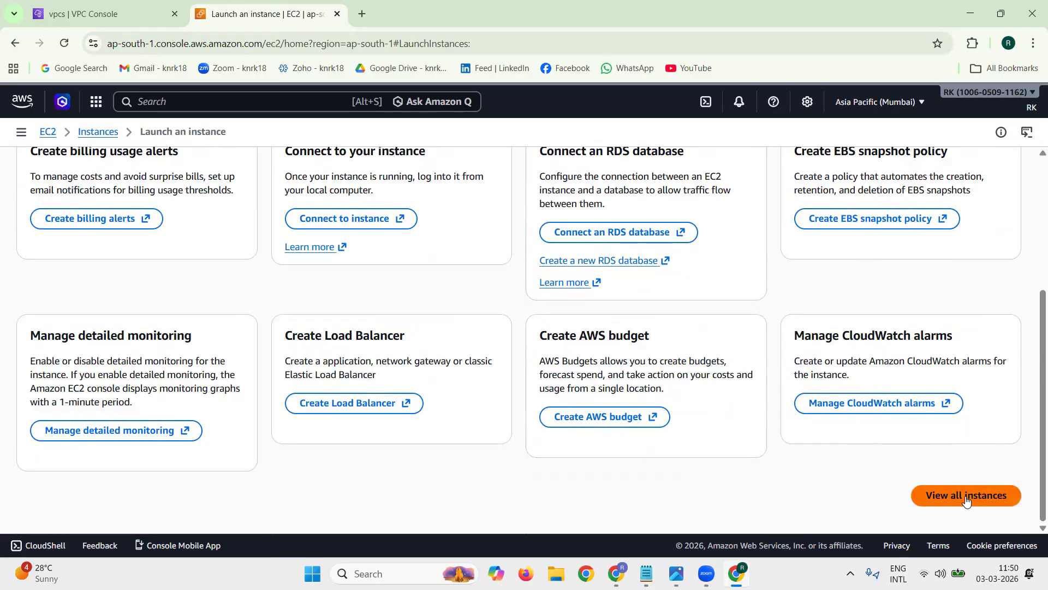
pyautogui.click(966, 496)
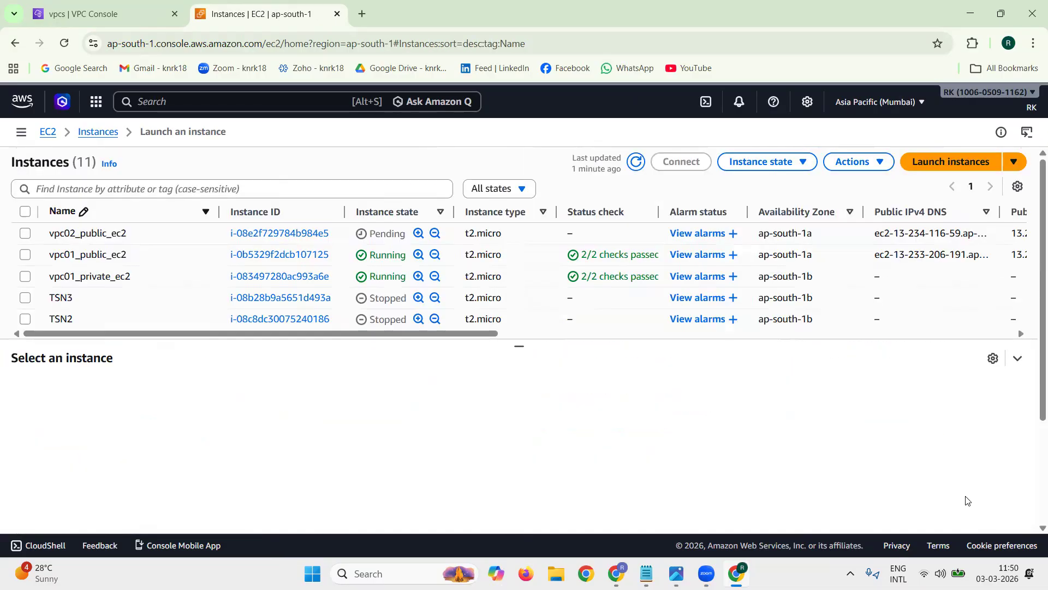
pyautogui.click(637, 163)
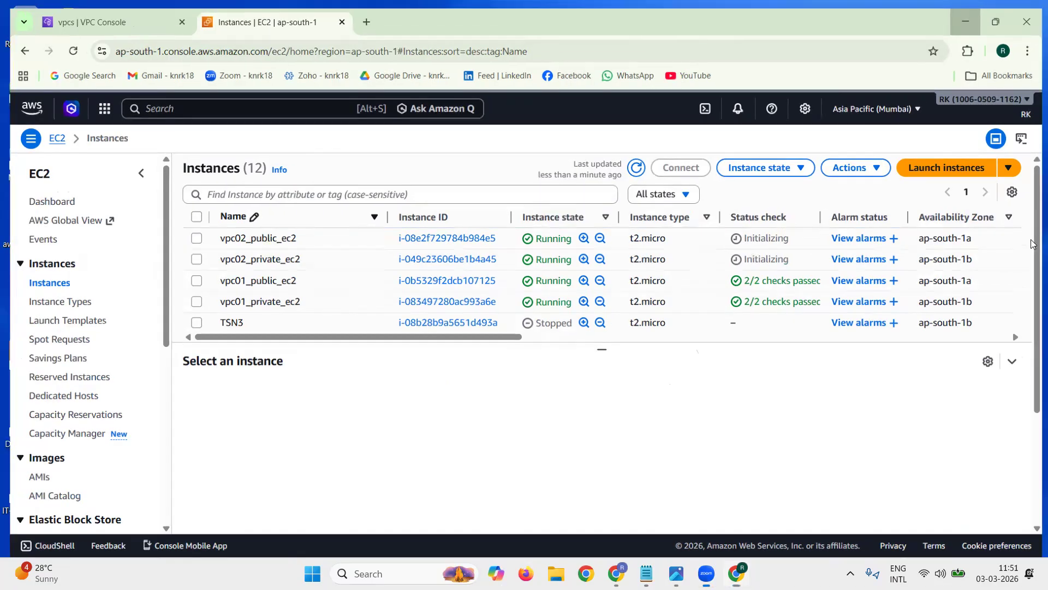
# Step: Minimize the browser, open Git Bash in the desktop's key folder aws-cloud-key, and shrink and reposition the terminal window
pyautogui.click(973, 11)
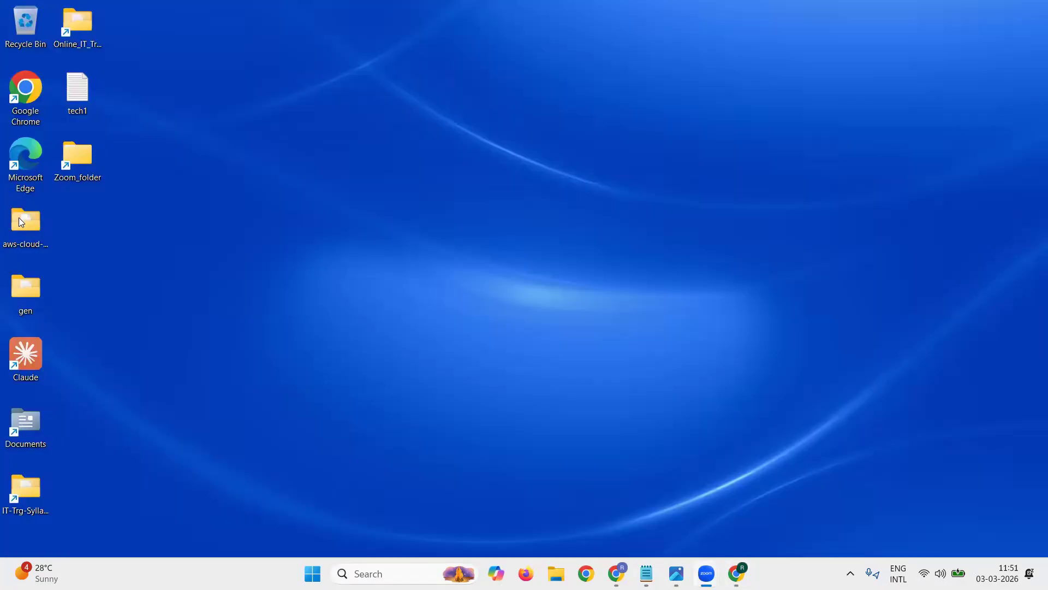
pyautogui.doubleClick(25, 217)
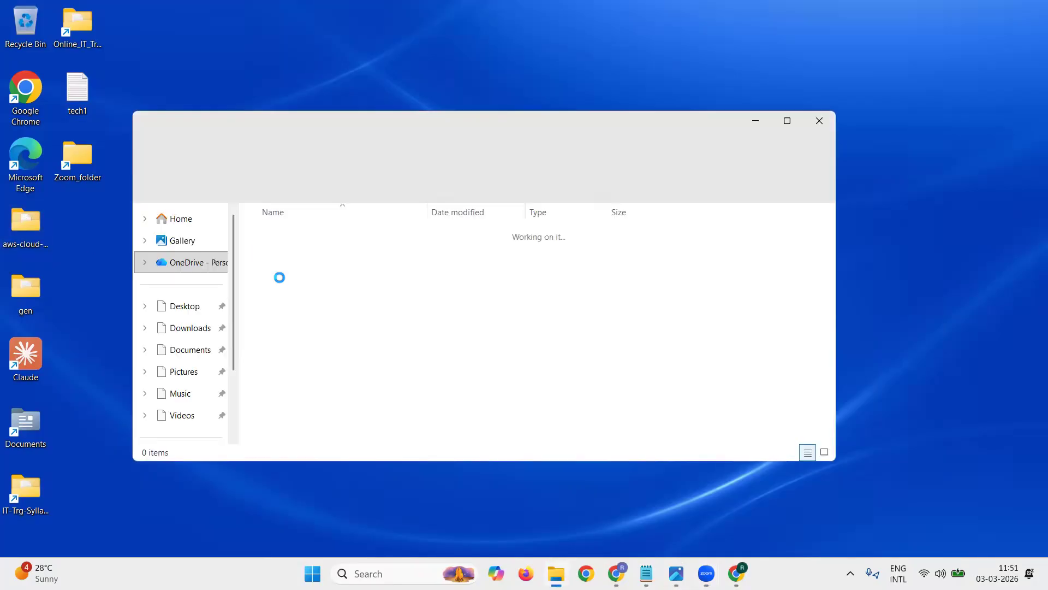
pyautogui.rightClick(367, 312)
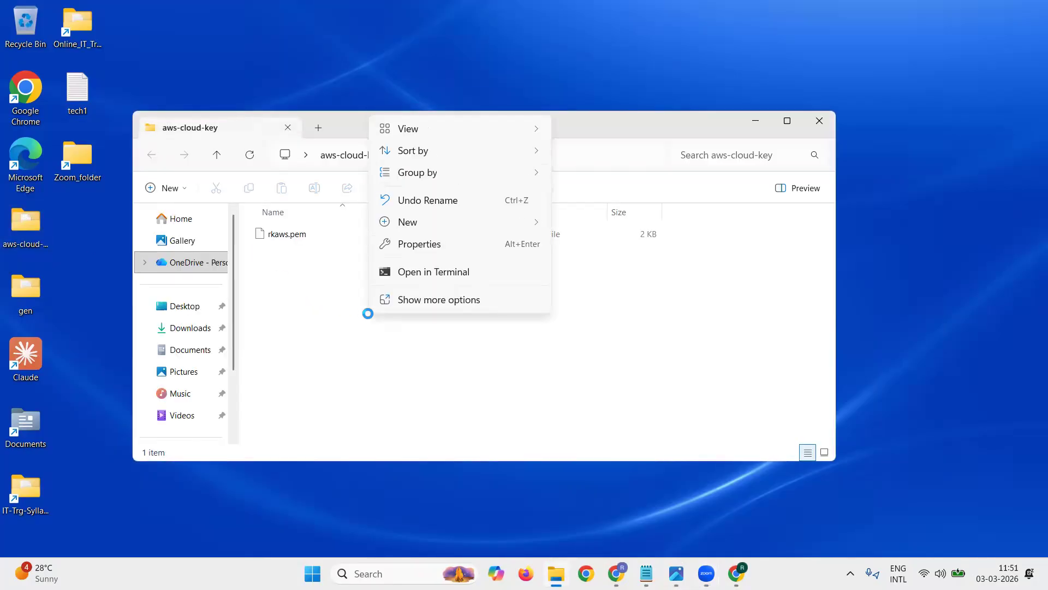
pyautogui.click(456, 298)
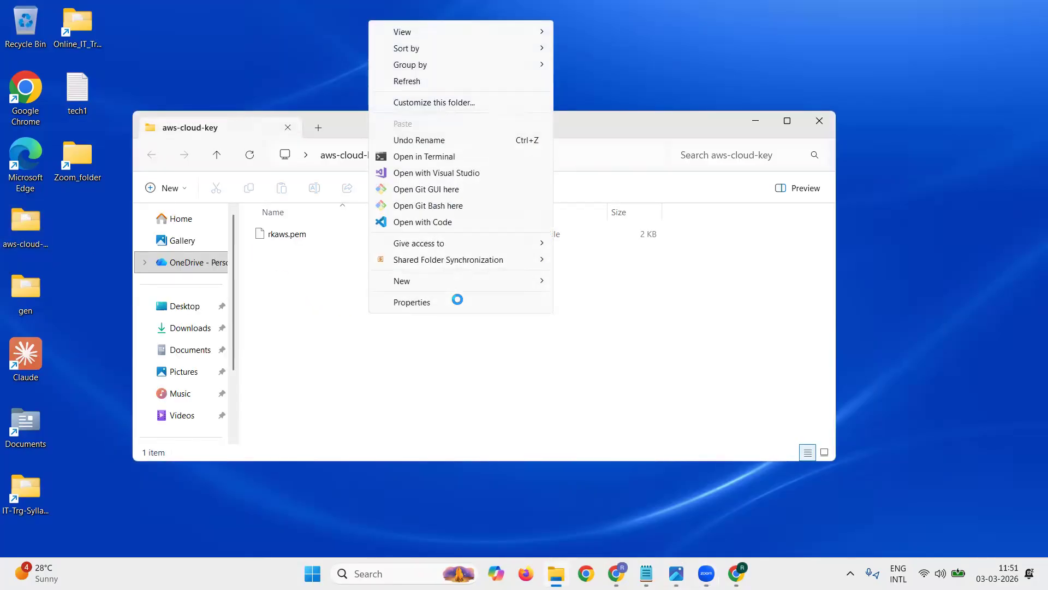
pyautogui.click(468, 204)
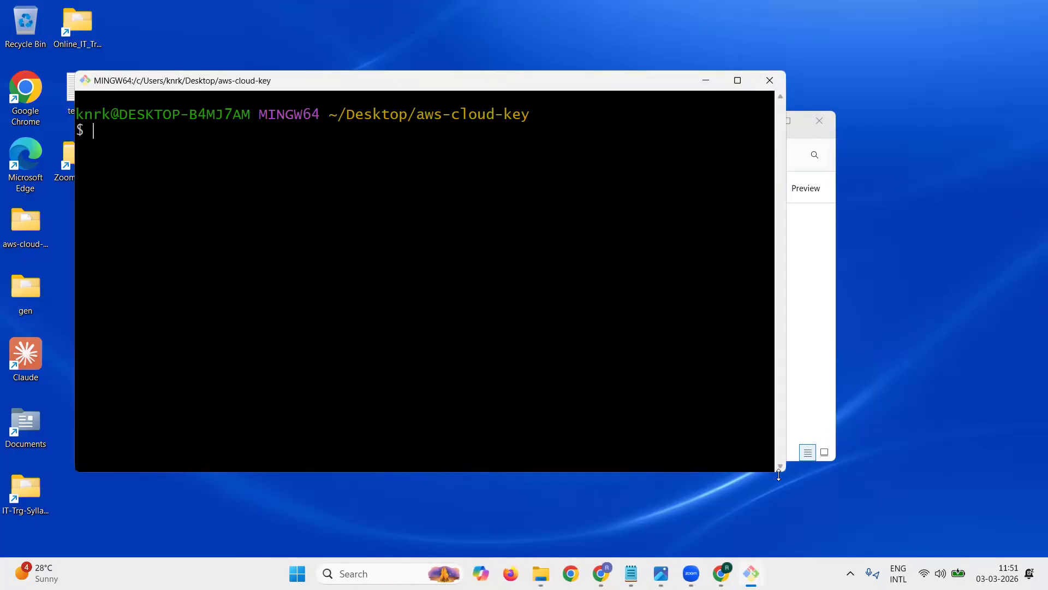
pyautogui.moveTo(783, 476); pyautogui.dragTo(758, 425)
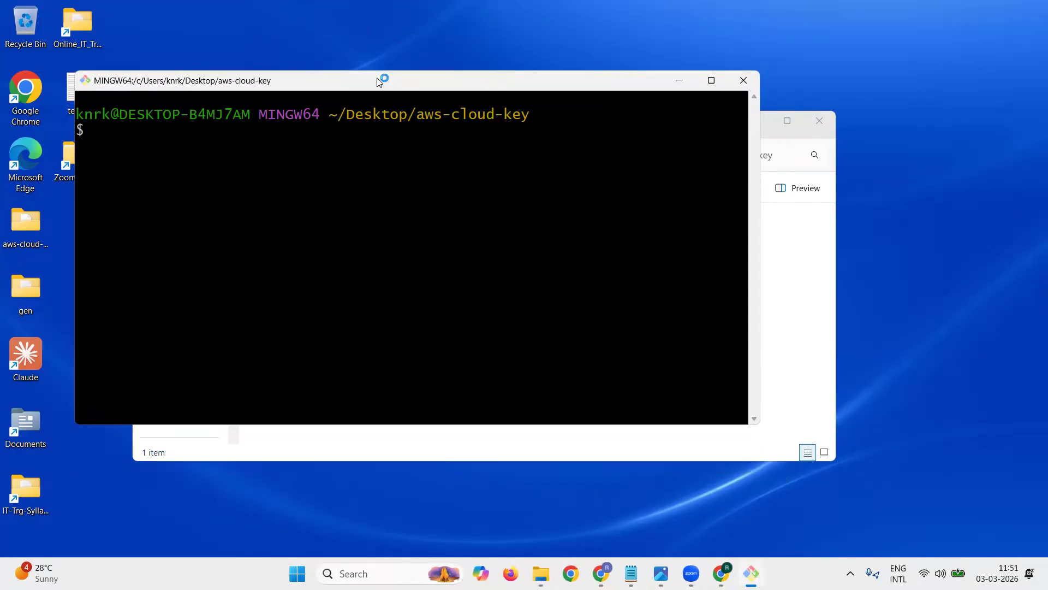
pyautogui.moveTo(379, 81); pyautogui.dragTo(350, 70)
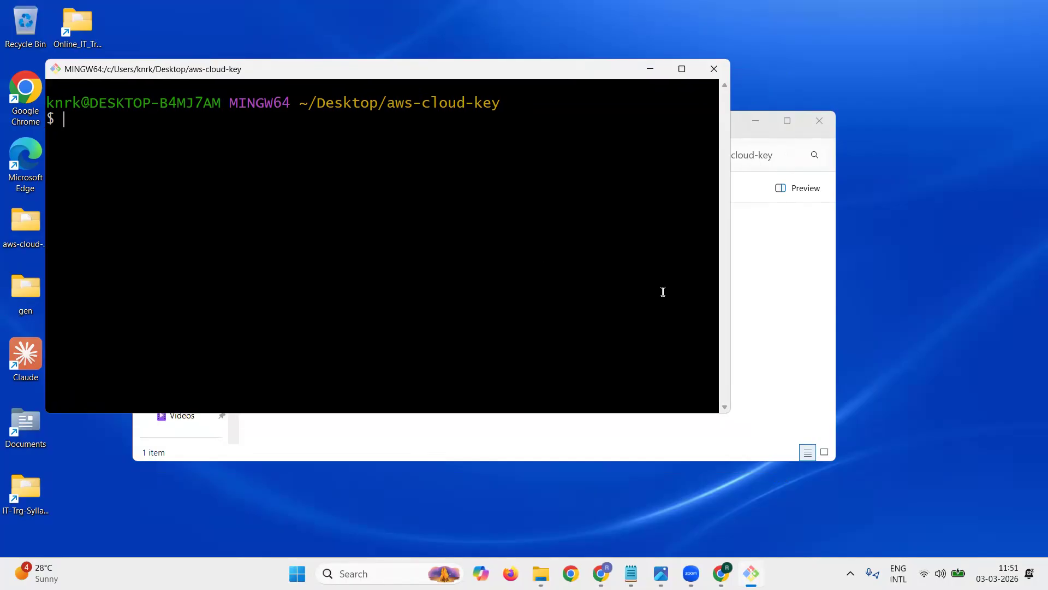
# Step: Open a second Git Bash window in the aws-cloud-key folder, minimize File Explorer and arrange the new terminal
pyautogui.click(743, 346)
pyautogui.rightClick(743, 347)
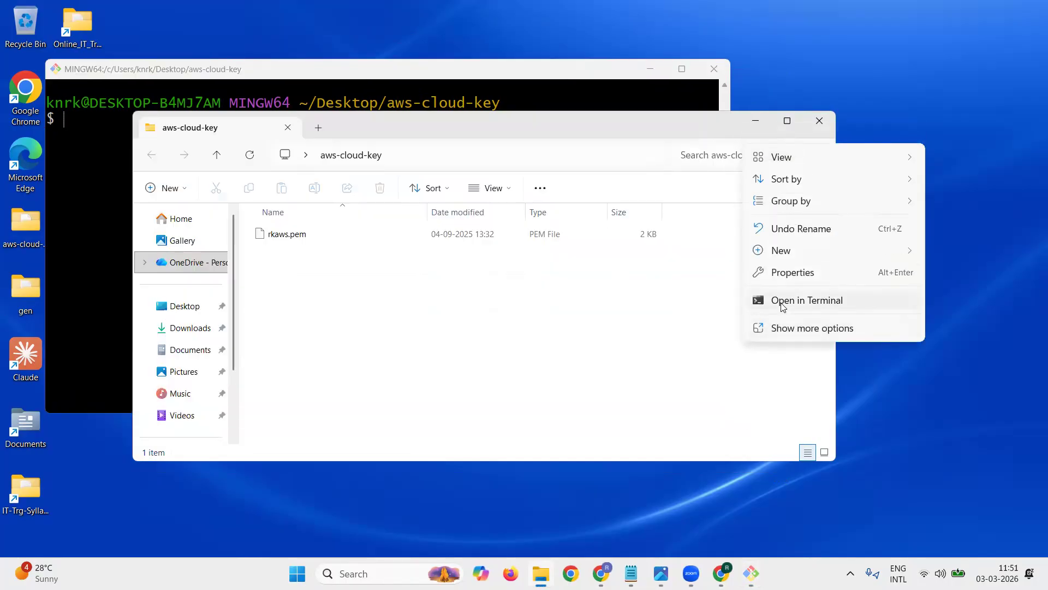
pyautogui.click(786, 333)
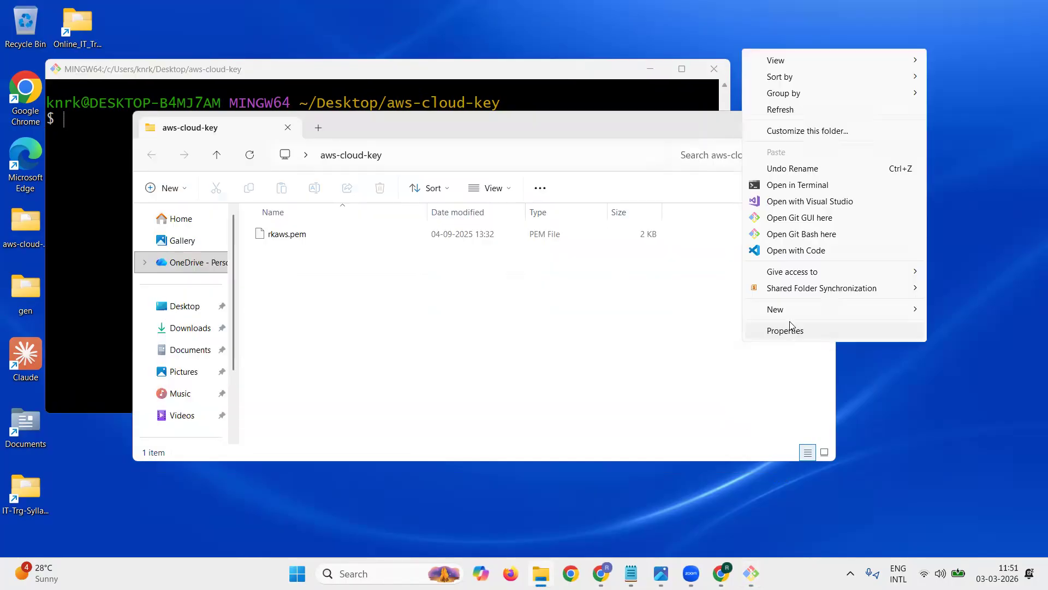
pyautogui.click(800, 235)
pyautogui.click(830, 392)
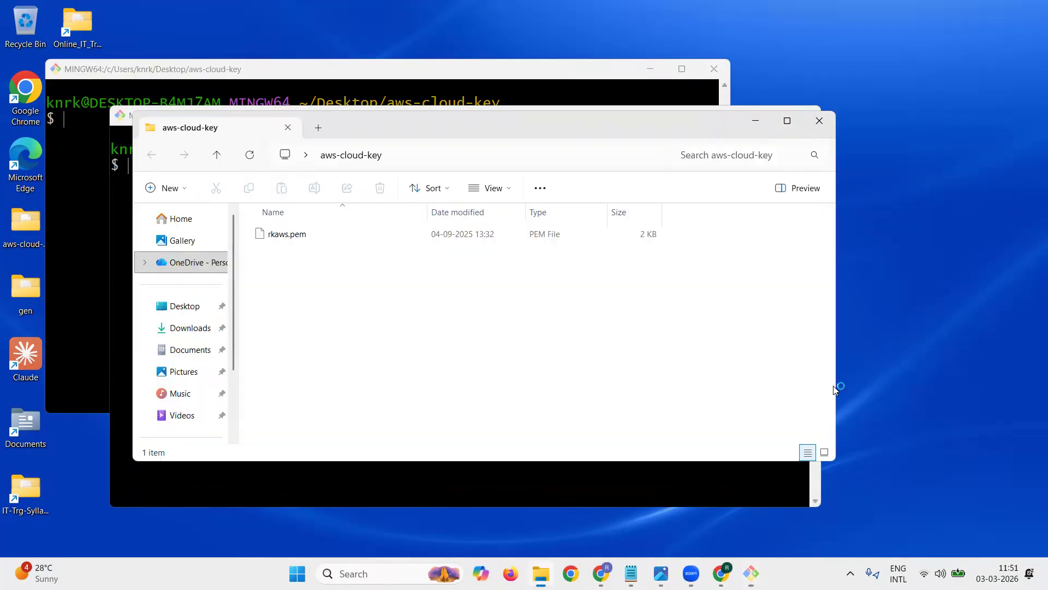
pyautogui.click(754, 120)
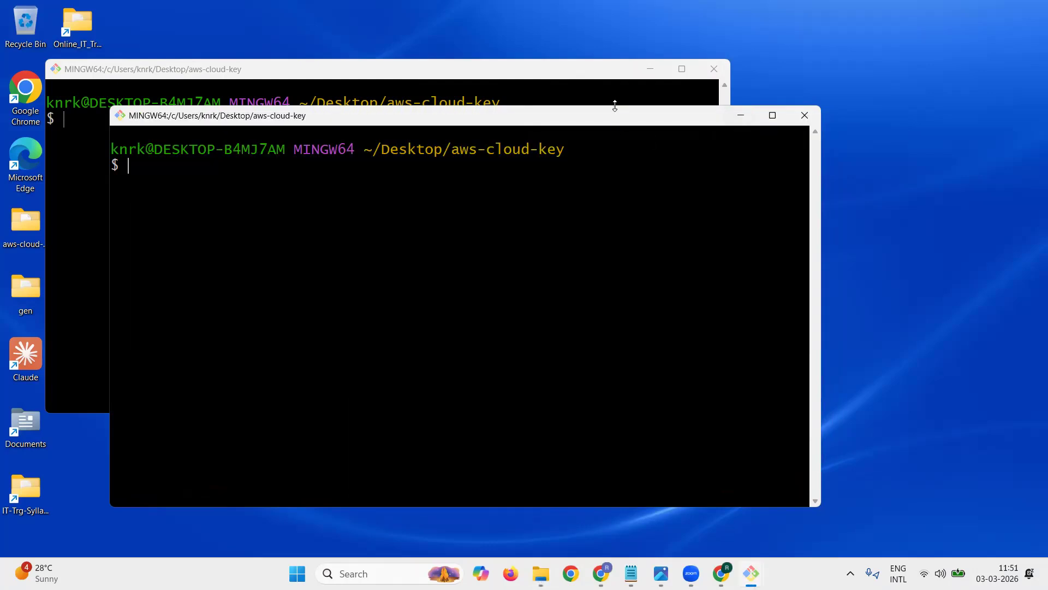
pyautogui.moveTo(615, 106); pyautogui.dragTo(618, 153)
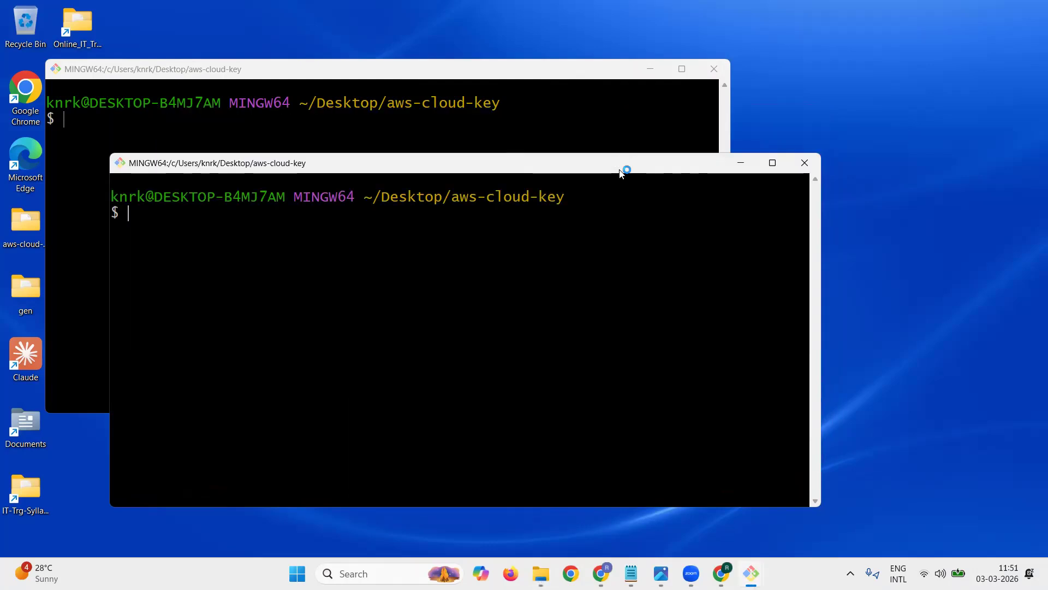
pyautogui.moveTo(284, 164); pyautogui.dragTo(438, 134)
# Step: Switch to the tech1.txt notes in Notepad and insert blank lines after the last item of the VPC01 section
pyautogui.click(631, 573)
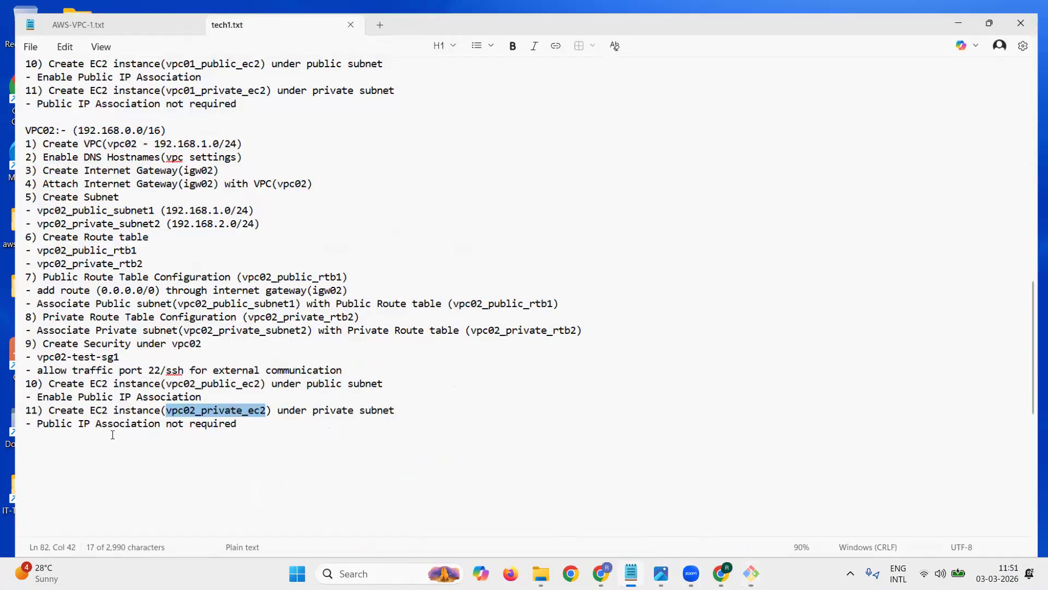
pyautogui.click(113, 435)
pyautogui.scroll(5, 217, 374)
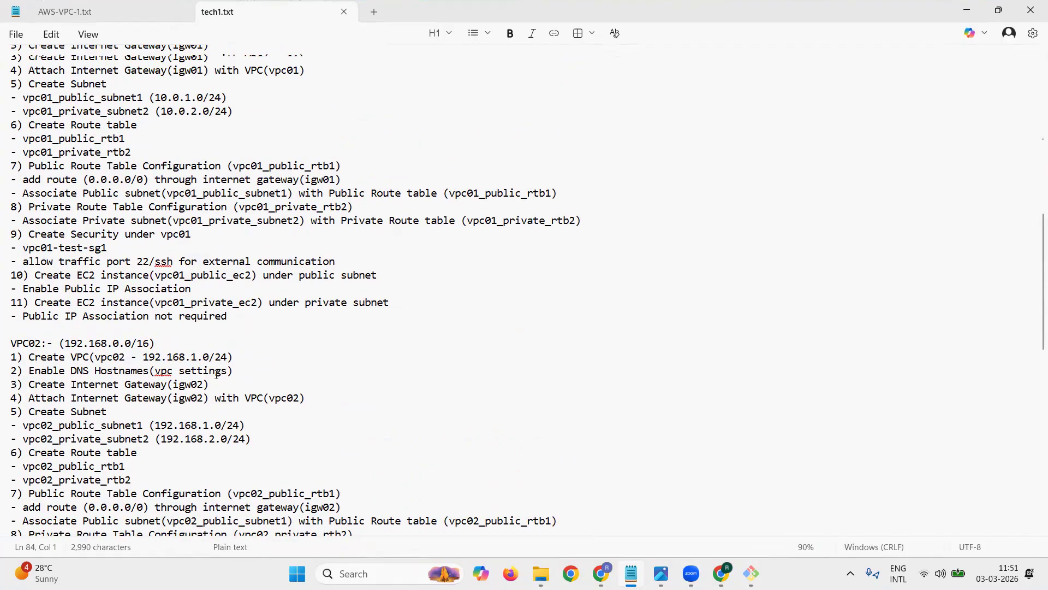
pyautogui.scroll(1, 218, 340)
pyautogui.click(244, 338)
pyautogui.press('Return')
pyautogui.press('Return')
pyautogui.press('Return')
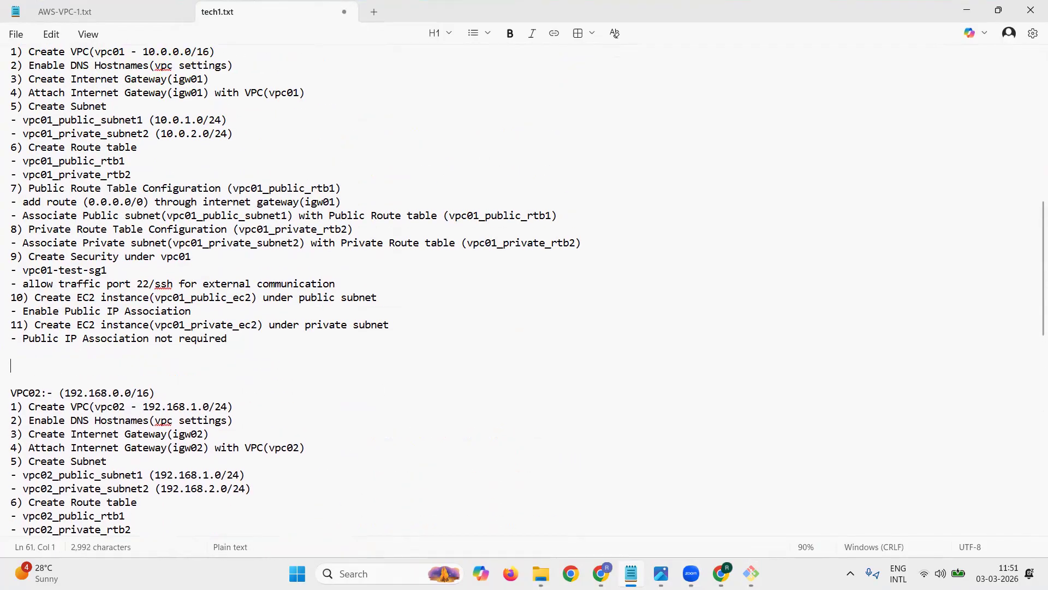
pyautogui.press('Up')
pyautogui.press('Up')
# Step: Add item 12 to the VPC01 notes: Using Secure Copy - upload "keyfile" to public EC2 instance from local system
pyautogui.write('12) Secured')
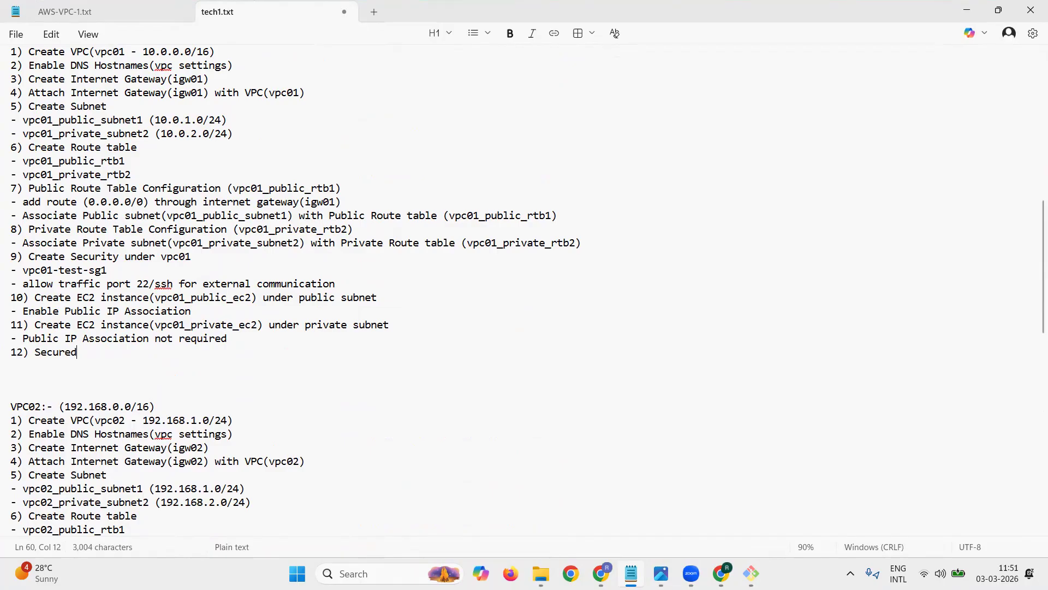
pyautogui.write(' Copy')
pyautogui.press('BackSpace')
pyautogui.press('BackSpace')
pyautogui.press('BackSpace')
pyautogui.press('BackSpace')
pyautogui.press('BackSpace')
pyautogui.press('BackSpace')
pyautogui.press('BackSpace')
pyautogui.press('BackSpace')
pyautogui.press('BackSpace')
pyautogui.press('BackSpace')
pyautogui.press('BackSpace')
pyautogui.write('Using Secure Copy - upload ')
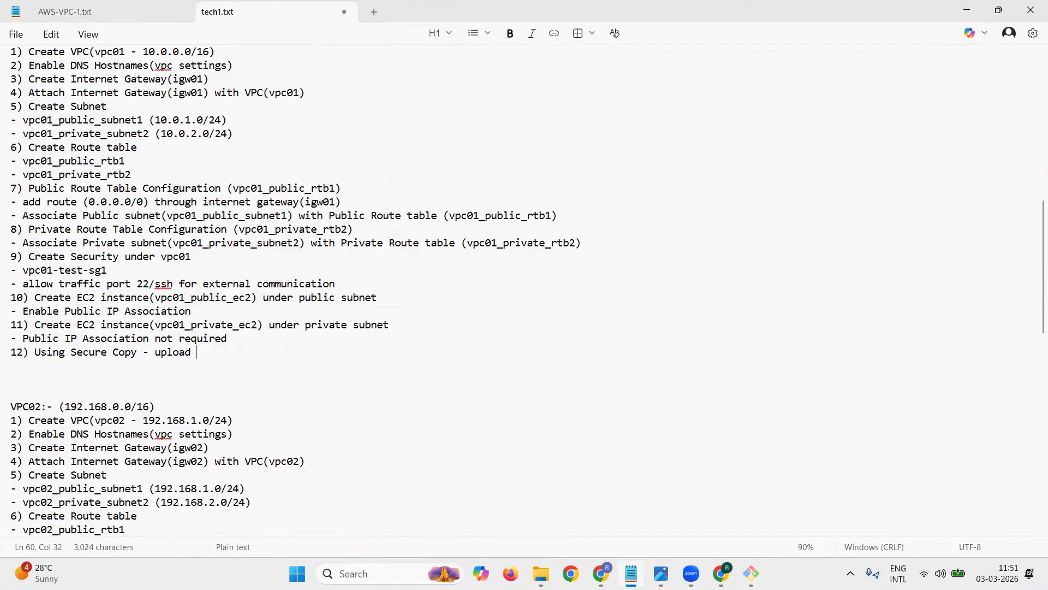
pyautogui.write('"keyfile')
pyautogui.press('Right')
pyautogui.write('to public e')
pyautogui.press('BackSpace')
pyautogui.write('EC2 instan')
pyautogui.write('e from')
pyautogui.press('BackSpace')
pyautogui.press('BackSpace')
pyautogui.press('BackSpace')
pyautogui.press('BackSpace')
pyautogui.press('BackSpace')
pyautogui.press('BackSpace')
pyautogui.write('ce from local system')
pyautogui.press('Return')
pyautogui.press('Return')
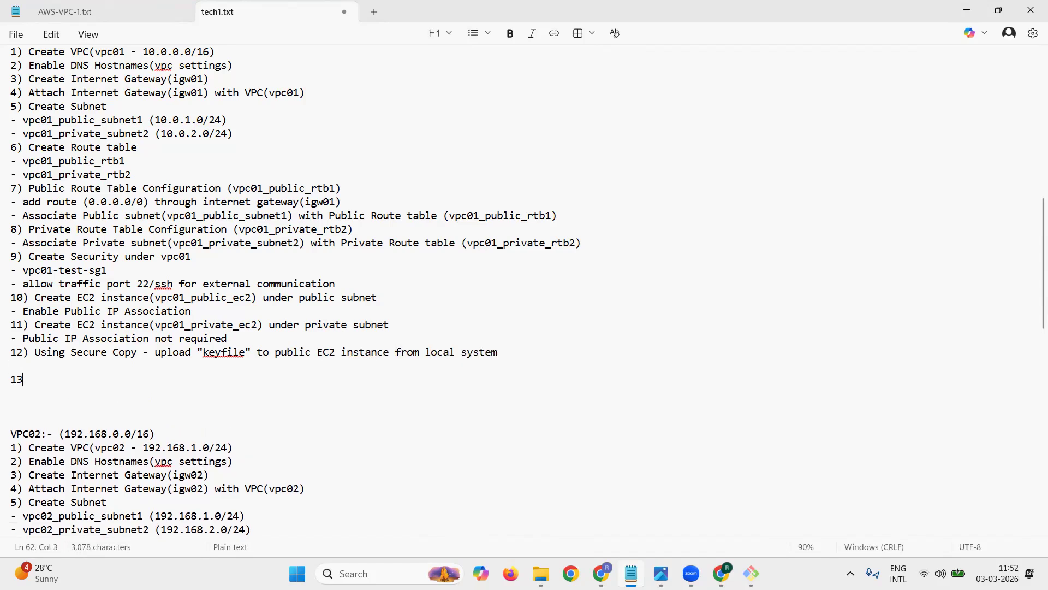
# Step: Add item 13, Connect to Public EC2 instance from Local system, and number the empty item below it 14
pyautogui.write('13)')
pyautogui.press('Return')
pyautogui.write('13) Connect to Public EC2 instance ')
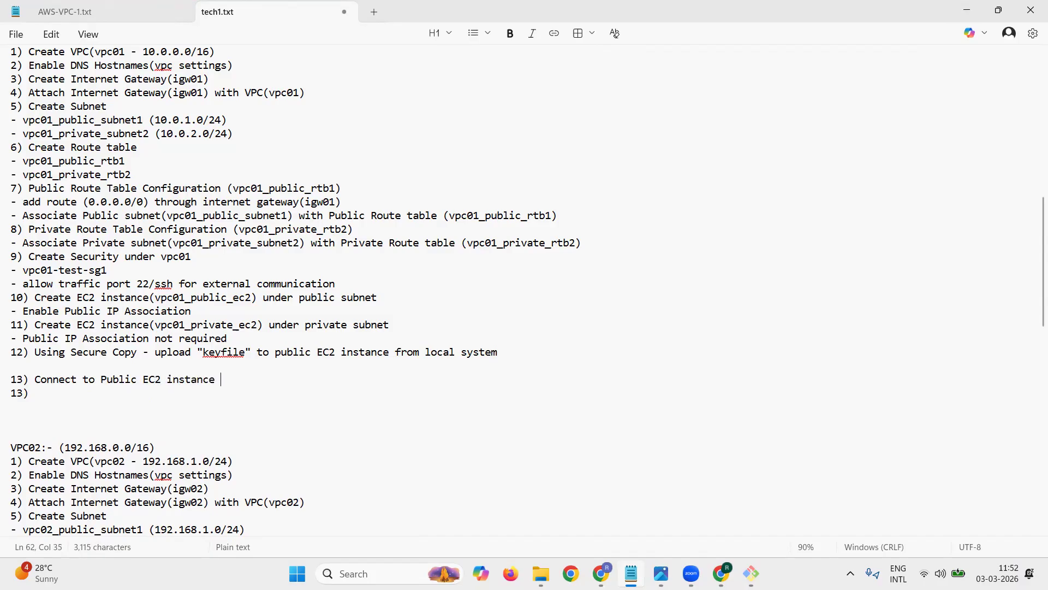
pyautogui.write('from Lo')
pyautogui.write('cal system')
pyautogui.press('Return')
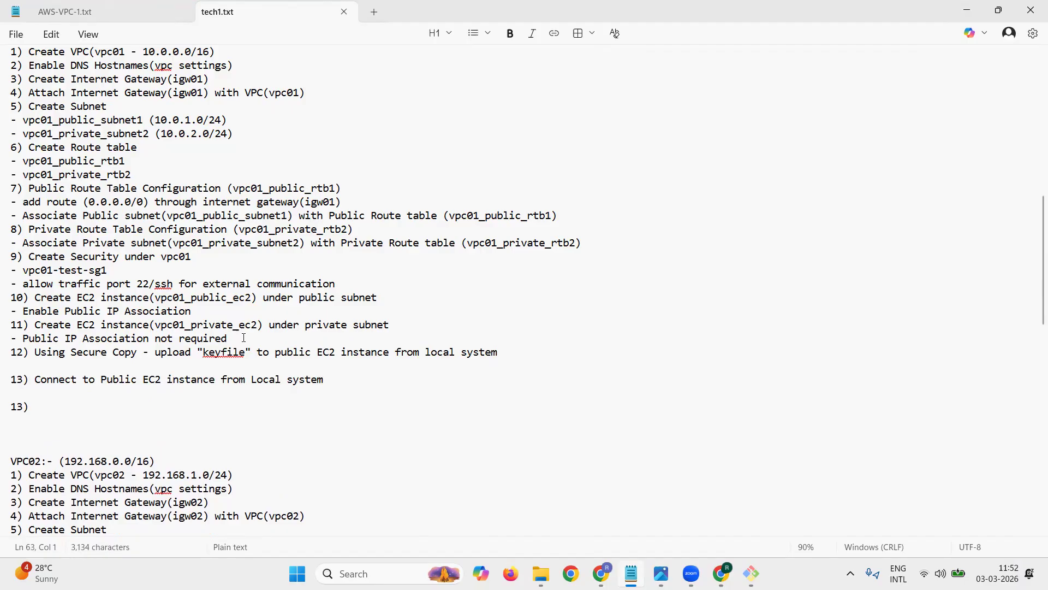
pyautogui.press('Delete')
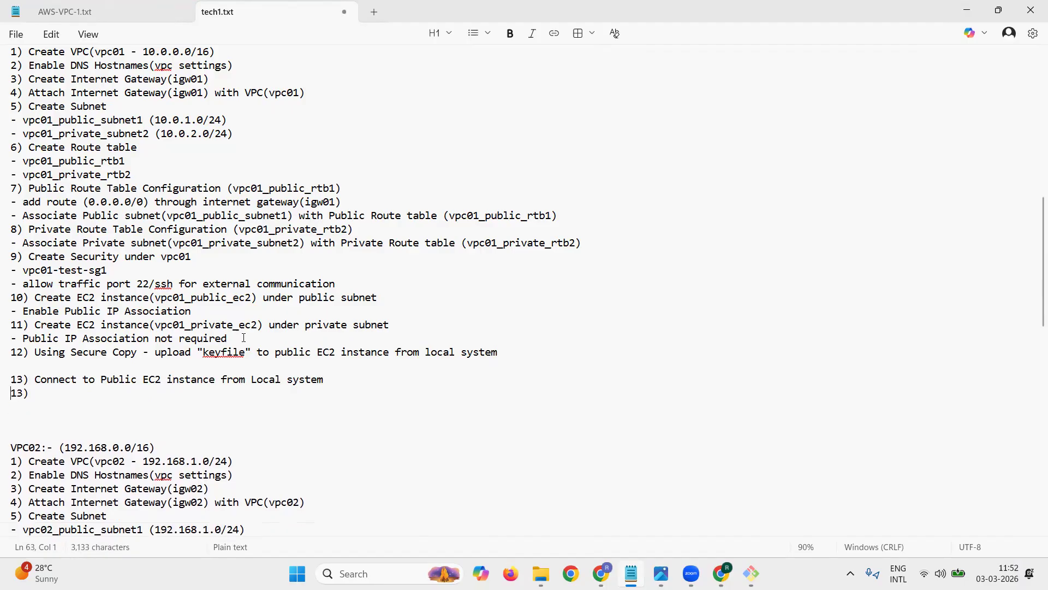
pyautogui.press('Delete')
pyautogui.write('4')
# Step: Insert the line 13) Update/change permission to "keyfile" above the item about connecting to the public EC2 instance
pyautogui.press('Down')
pyautogui.press('Down')
pyautogui.press('Return')
pyautogui.press('Up')
pyautogui.write('13')
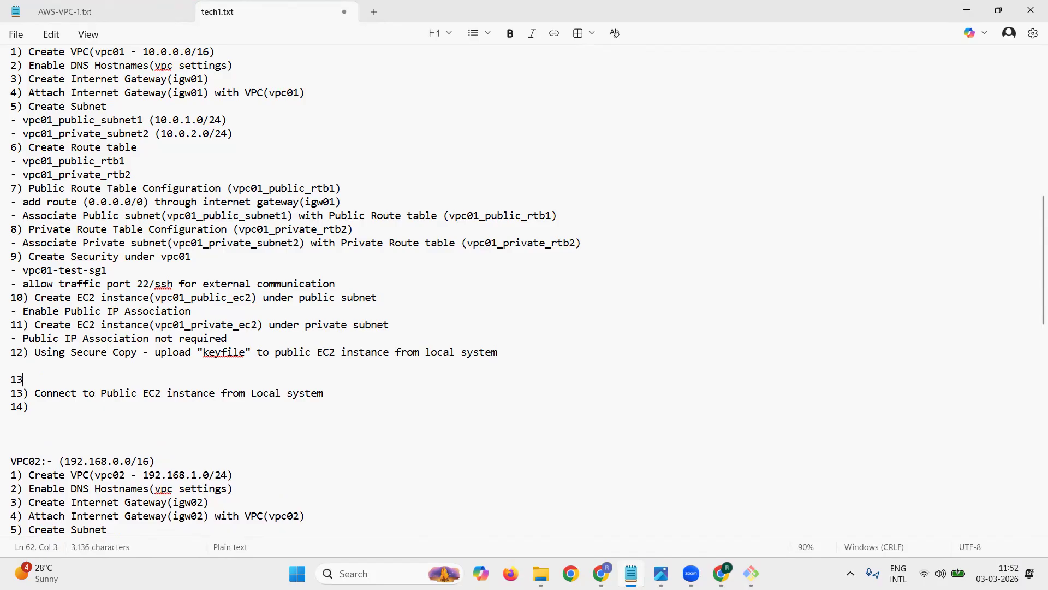
pyautogui.write(') Uplo')
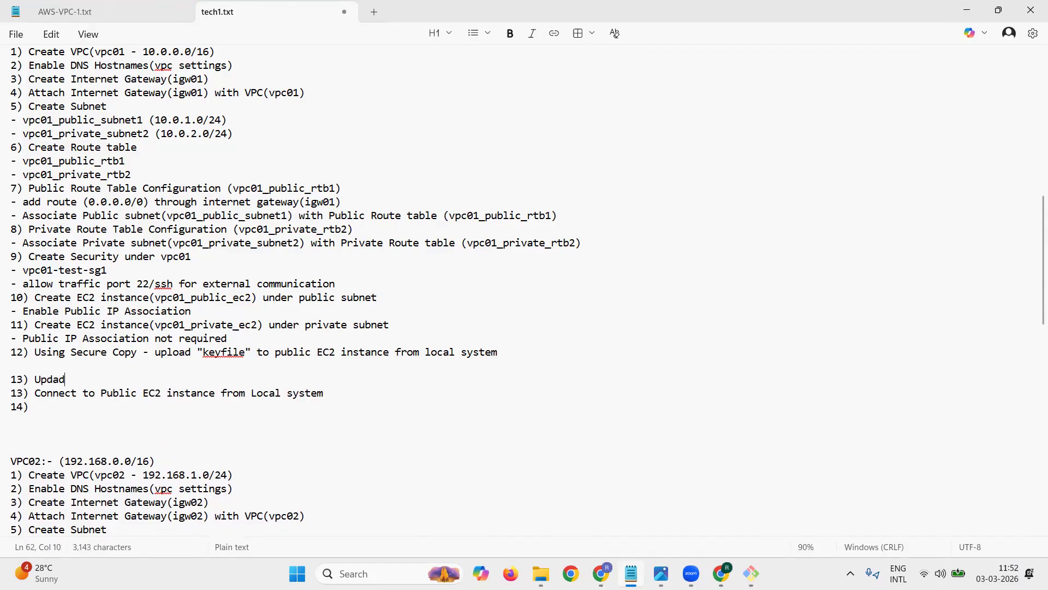
pyautogui.press('BackSpace')
pyautogui.press('BackSpace')
pyautogui.write('date')
pyautogui.write('/change permis')
pyautogui.write('sion to ')
pyautogui.write('""')
pyautogui.write('keyfile')
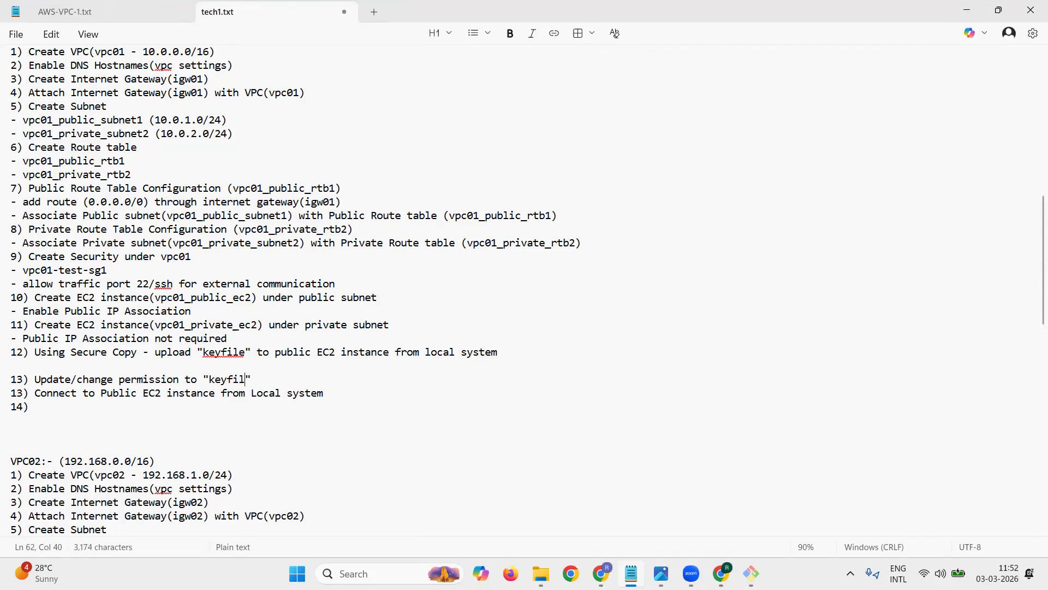
pyautogui.press('Right')
pyautogui.press('Return')
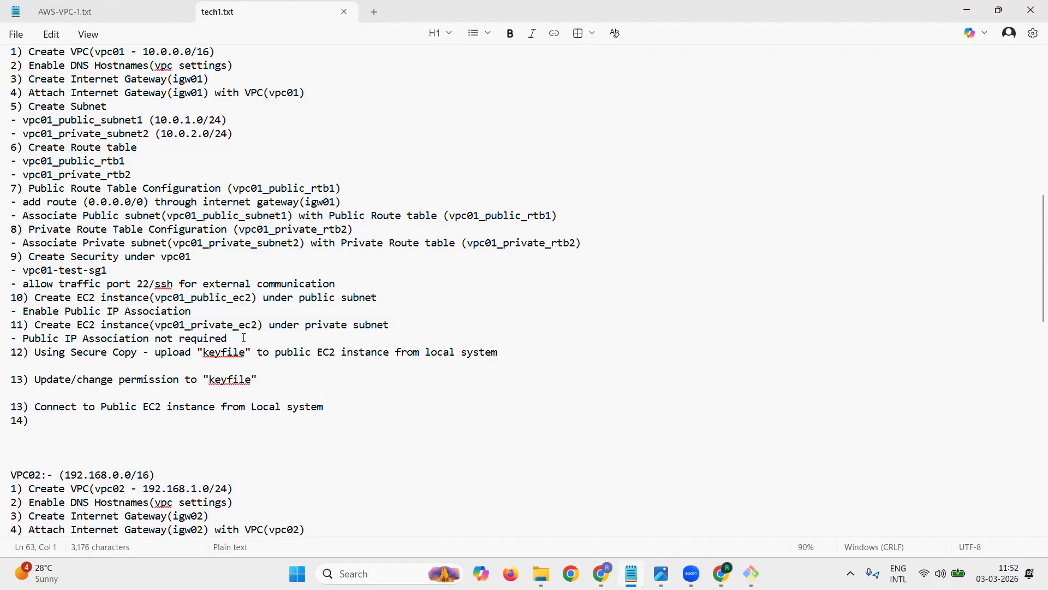
# Step: Move the "keyfile" permission item below the item about connecting to the public EC2 instance, keeping blank lines between them
pyautogui.press('Down')
pyautogui.press('pagedown')
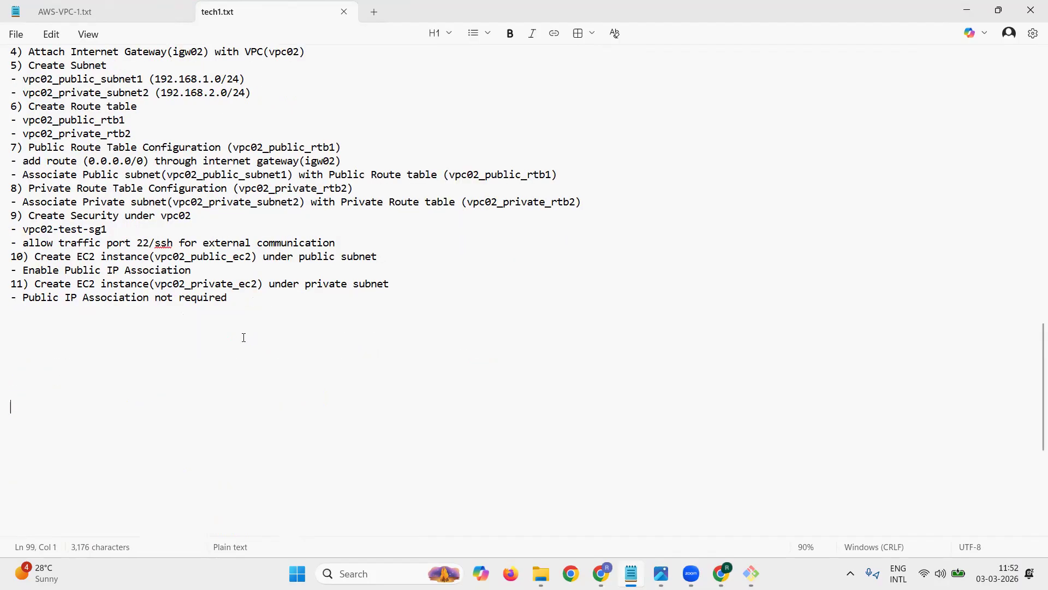
pyautogui.press('pageup')
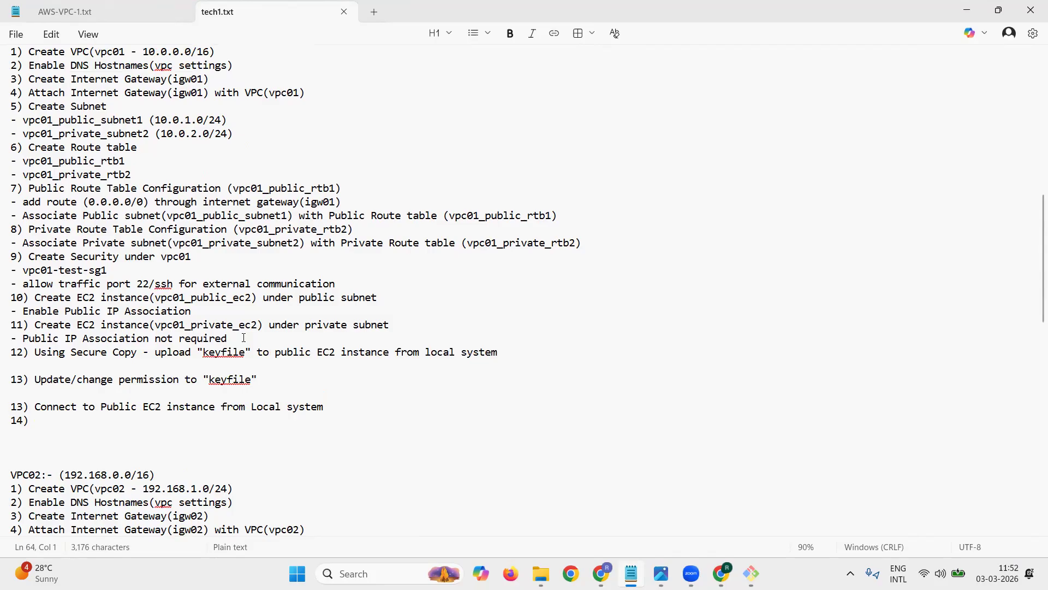
pyautogui.press('Up')
pyautogui.press('Up')
pyautogui.hotkey('shift', 'Down')
pyautogui.hotkey('ctrl', 'c')
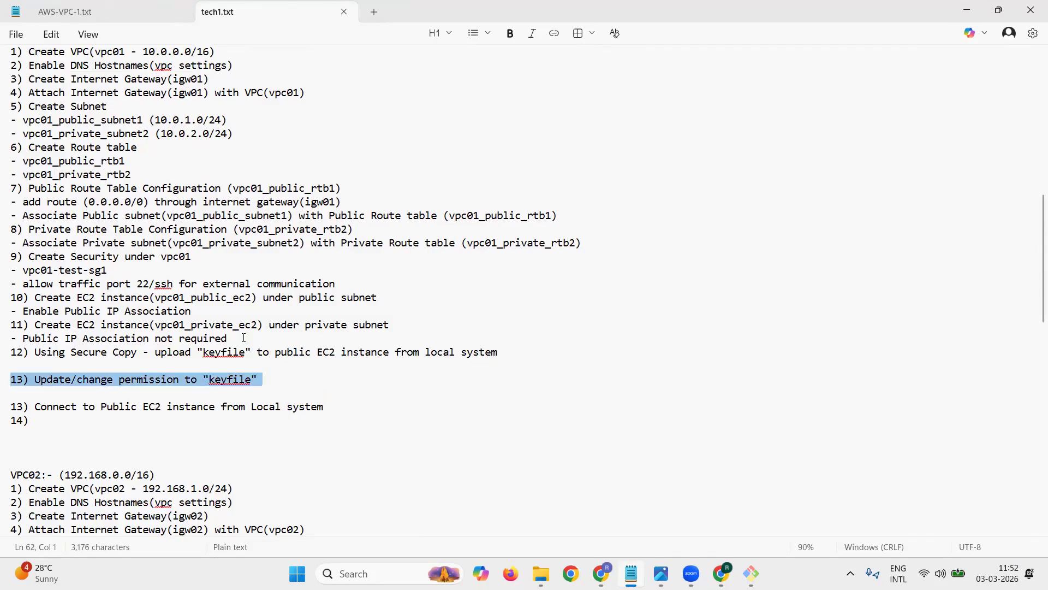
pyautogui.press('Delete')
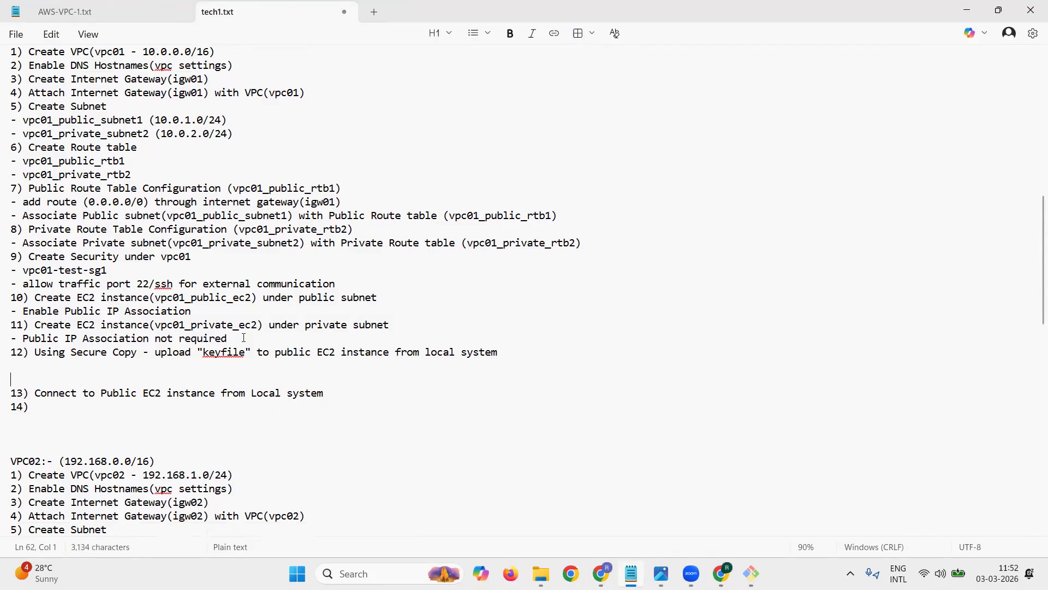
pyautogui.press('Delete')
pyautogui.press('Return')
pyautogui.press('Up')
pyautogui.press('Return')
pyautogui.hotkey('ctrl', 'v')
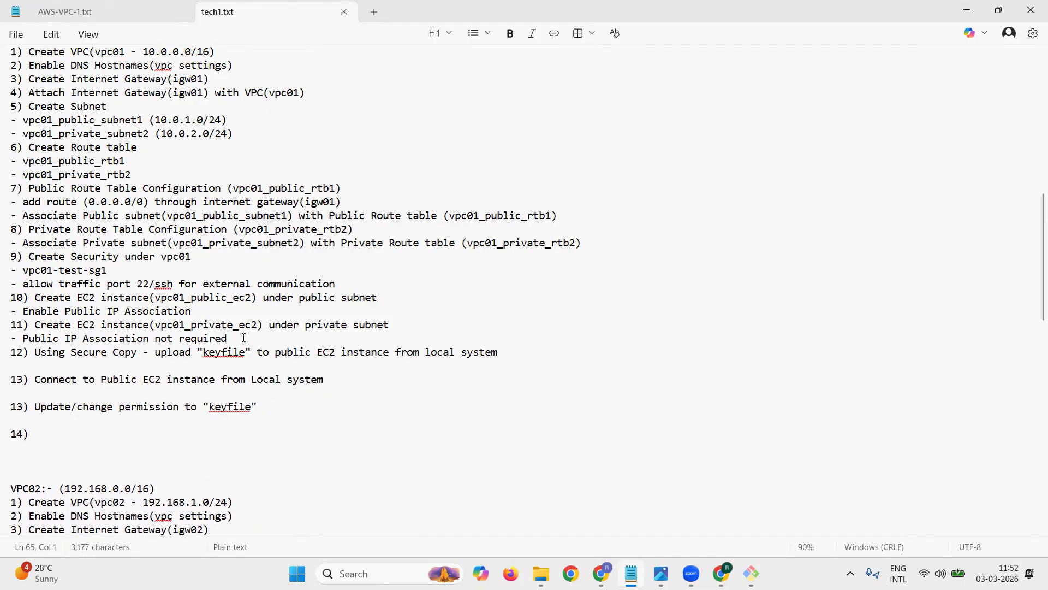
# Step: Renumber the permission item as 14 and the empty item below it as 15
pyautogui.press('Down')
pyautogui.press('Up')
pyautogui.press('Up')
pyautogui.press('Right')
pyautogui.hotkey('shift', 'Right')
pyautogui.write('4')
pyautogui.press('Left')
pyautogui.hotkey('shift', 'Right')
pyautogui.write('5')
# Step: Copy the text of item 12 about Secure Copy into the empty item 15
pyautogui.click(57, 367)
pyautogui.moveTo(35, 352); pyautogui.dragTo(515, 351)
pyautogui.hotkey('ctrl', 'c')
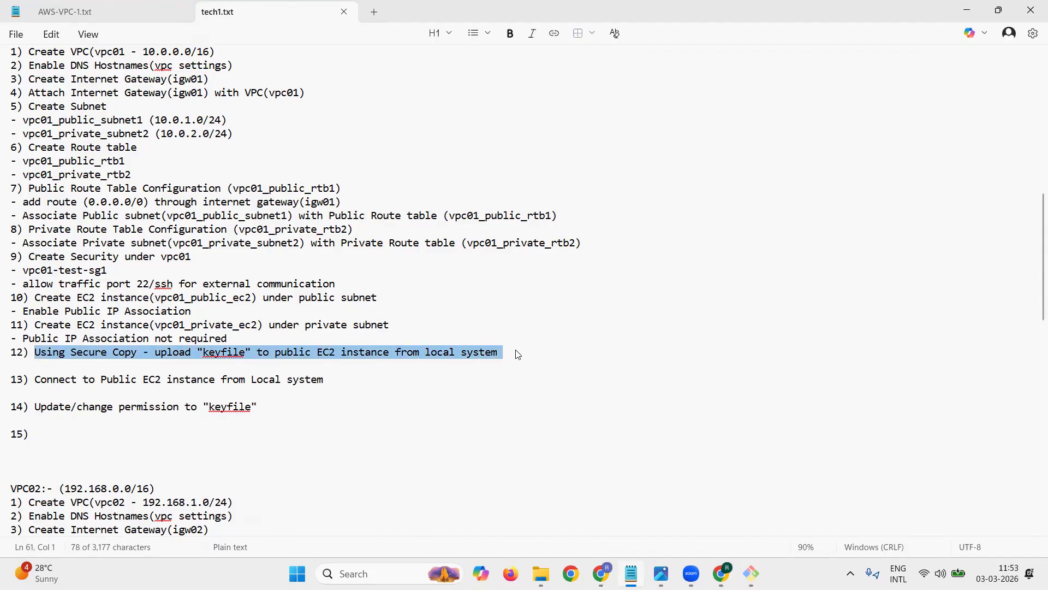
pyautogui.click(67, 434)
pyautogui.hotkey('ctrl', 'v')
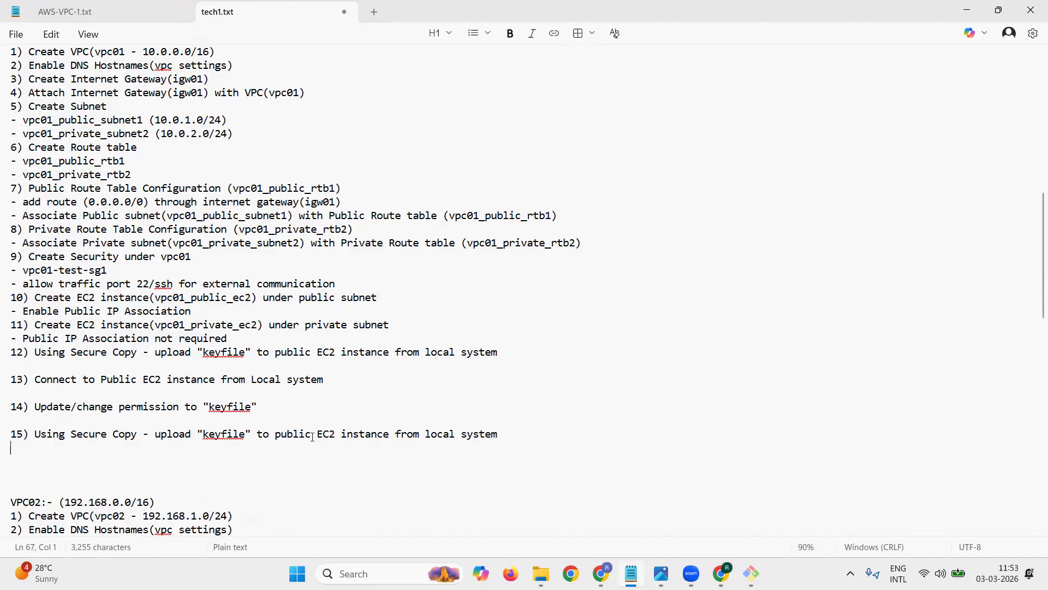
# Step: Reword item 15 to read Using Secure Copy - upload "keyfile" from public EC2 instance to private EC2 instance
pyautogui.doubleClick(263, 436)
pyautogui.write('from')
pyautogui.press('Right')
pyautogui.press('Right')
pyautogui.press('Right')
pyautogui.press('Right')
pyautogui.press('Right')
pyautogui.press('Right')
pyautogui.press('Right')
pyautogui.press('Right')
pyautogui.press('Right')
pyautogui.press('Right')
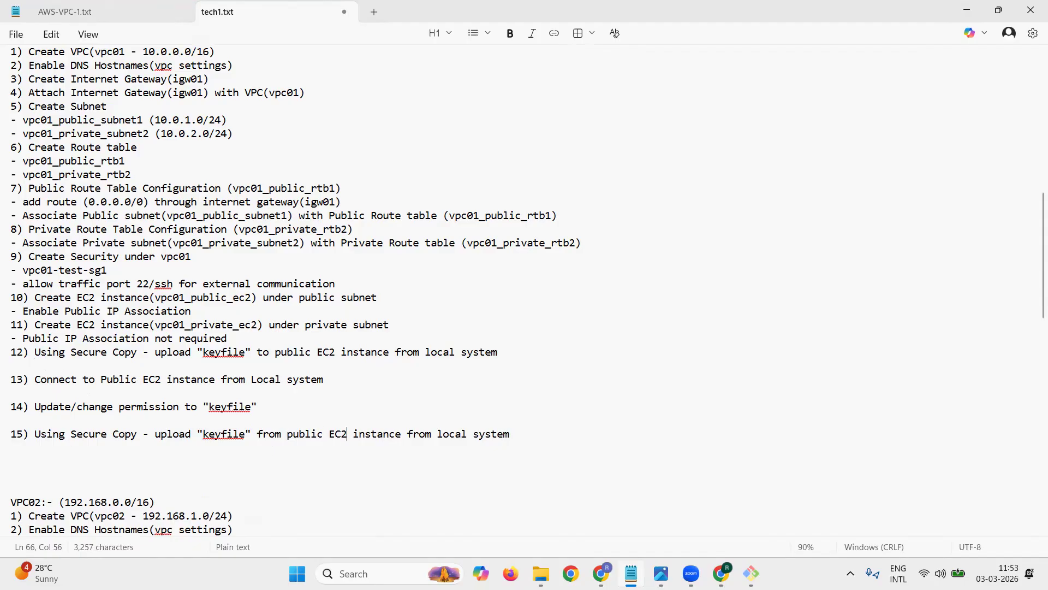
pyautogui.press('Right')
pyautogui.hotkey('shift', 'Right')
pyautogui.hotkey('shift', 'Right')
pyautogui.hotkey('shift', 'Right')
pyautogui.hotkey('shift', 'Right')
pyautogui.write('to Pri')
pyautogui.press('BackSpace')
pyautogui.press('BackSpace')
pyautogui.press('BackSpace')
pyautogui.write('private EC2 instance')
pyautogui.hotkey('shift', 'Right')
pyautogui.hotkey('shift', 'Right')
pyautogui.hotkey('shift', 'Right')
pyautogui.hotkey('shift', 'Right')
pyautogui.hotkey('shift', 'Right')
pyautogui.hotkey('shift', 'Right')
pyautogui.hotkey('shift', 'Right')
pyautogui.hotkey('shift', 'Right')
pyautogui.hotkey('shift', 'Right')
pyautogui.hotkey('shift', 'Right')
pyautogui.hotkey('shift', 'Right')
pyautogui.hotkey('shift', 'Right')
pyautogui.hotkey('shift', 'Right')
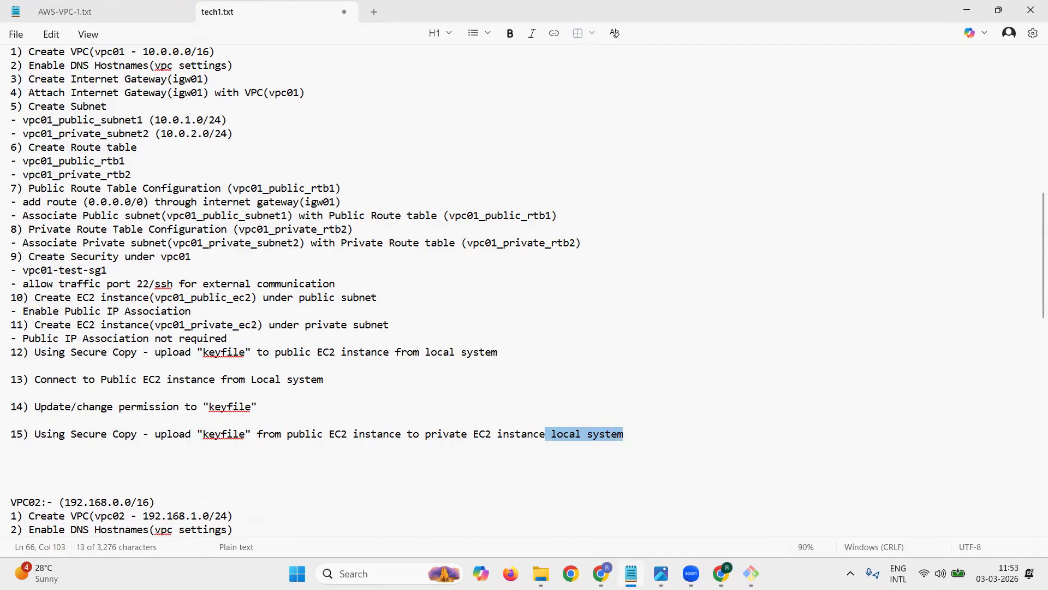
pyautogui.press('BackSpace')
pyautogui.press('Return')
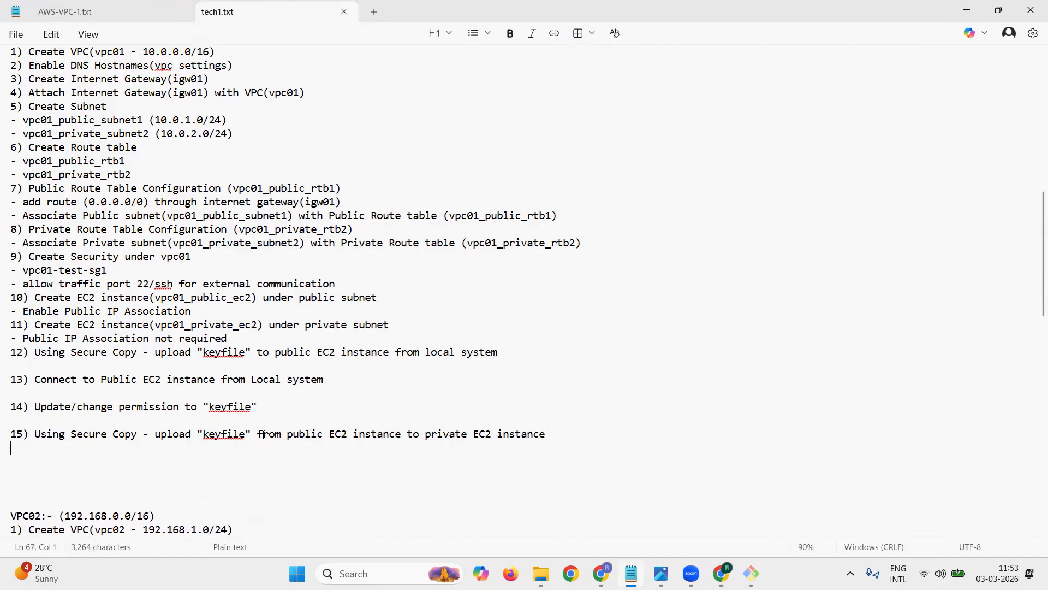
# Step: Switch to the EC2 console in the browser and open the SSH client connection instructions for vpc01_public_ec2
pyautogui.tripleClick(71, 354)
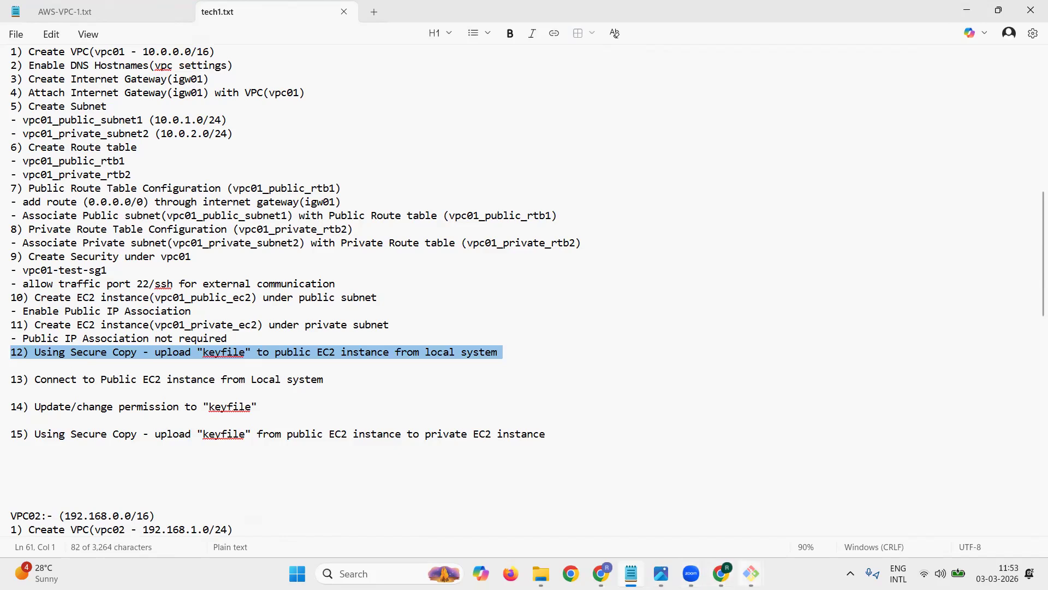
pyautogui.click(720, 573)
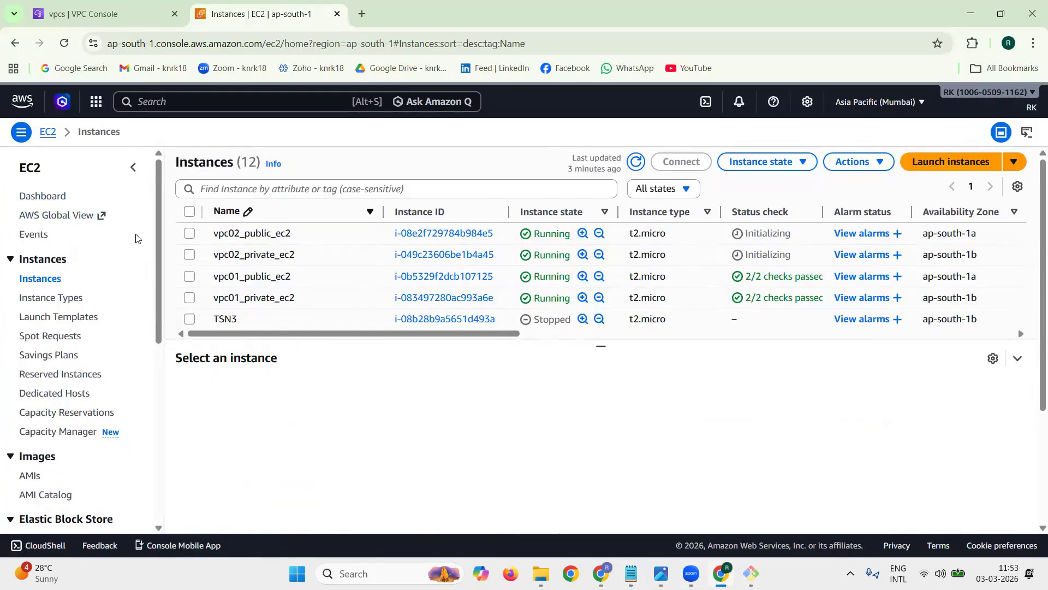
pyautogui.click(189, 275)
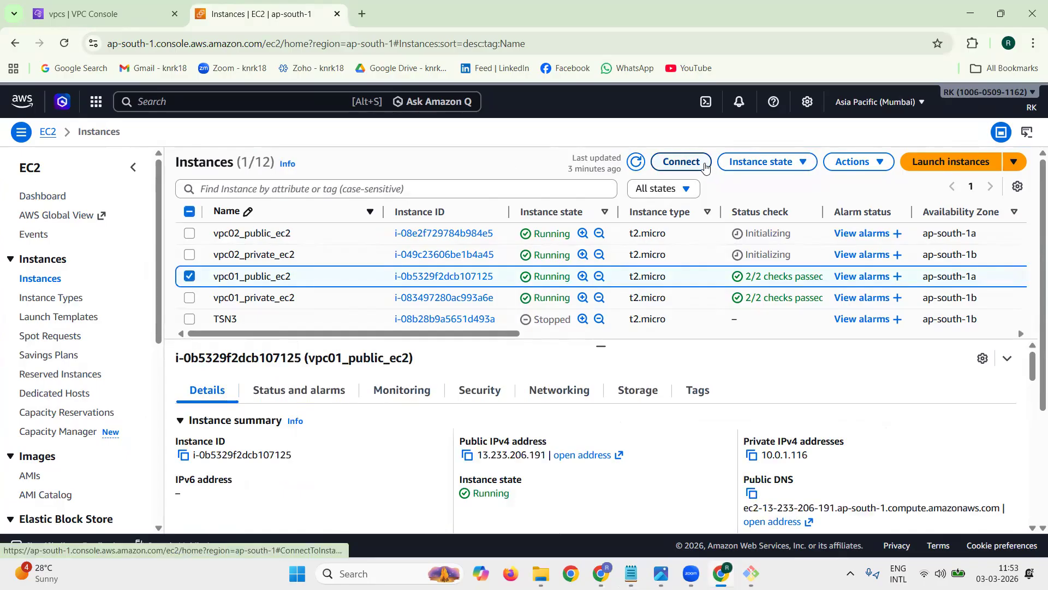
pyautogui.click(685, 164)
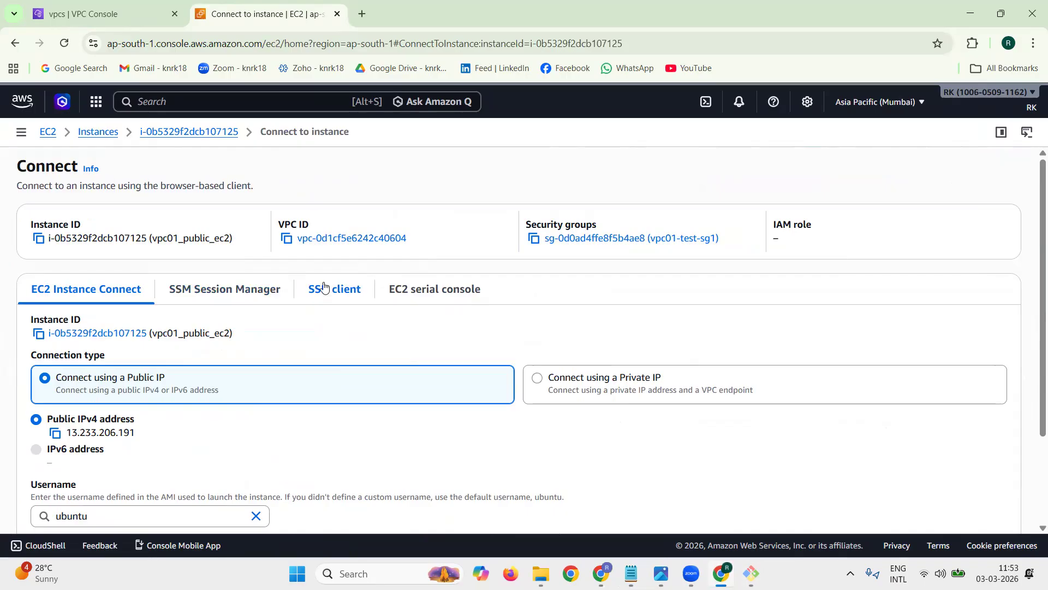
pyautogui.moveTo(342, 311); pyautogui.dragTo(309, 292)
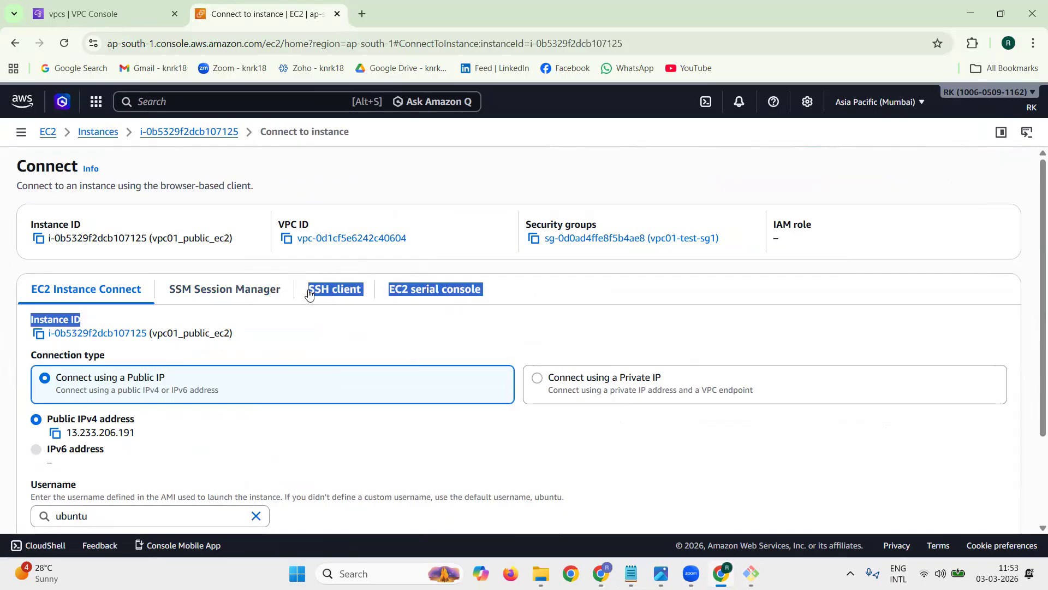
pyautogui.click(332, 292)
# Step: Copy the example ssh command that connects to vpc01_public_ec2 with rkaws.pem
pyautogui.scroll(-2, 352, 371)
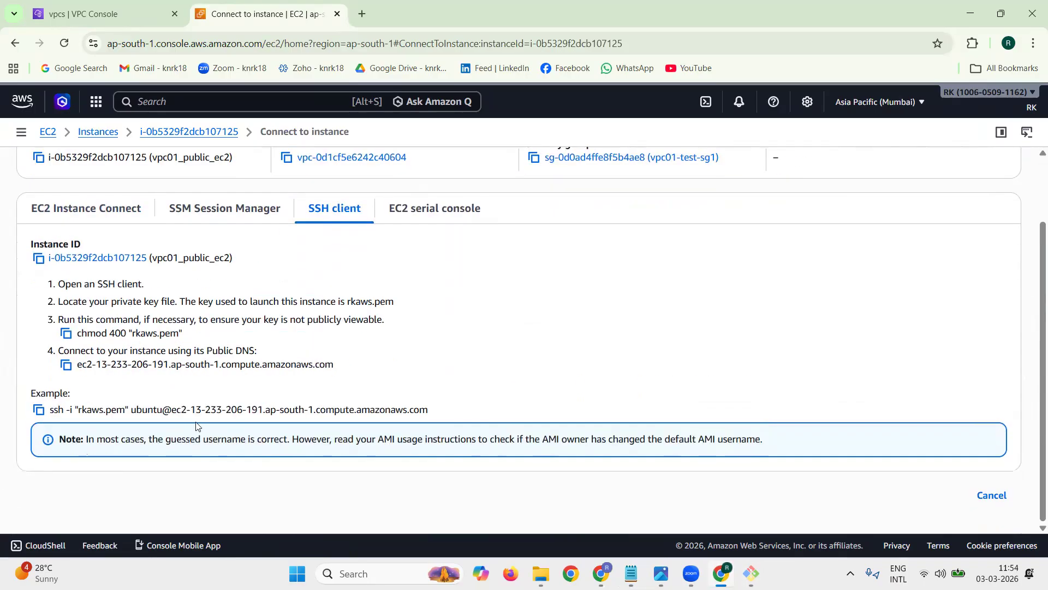
pyautogui.doubleClick(49, 393)
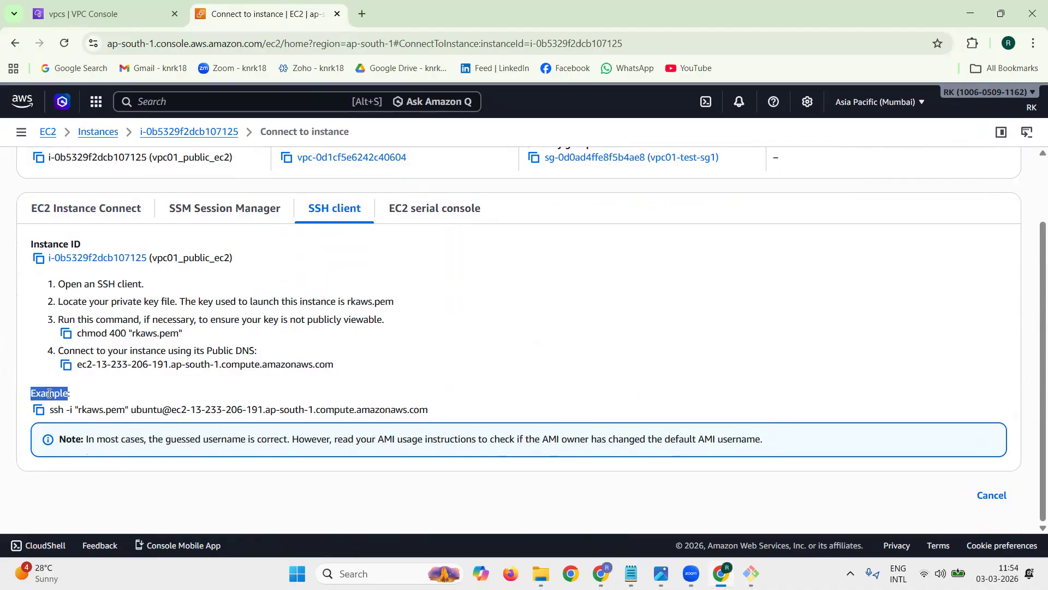
pyautogui.tripleClick(99, 409)
pyautogui.click(90, 409)
pyautogui.click(39, 410)
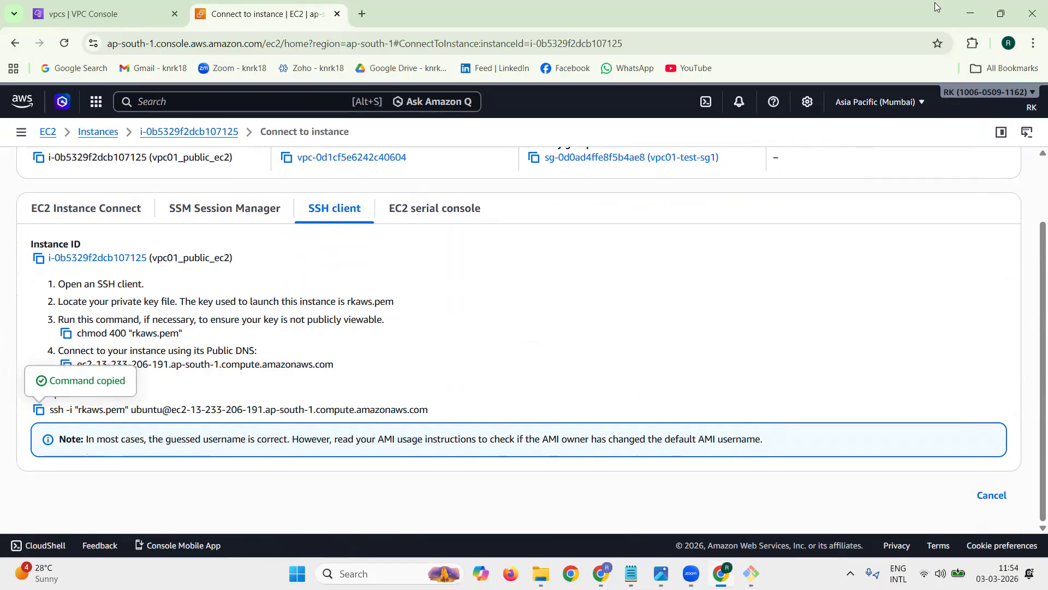
# Step: Return to the tech1.txt notes in Notepad and paste the ssh command after a $ prompt under item 13
pyautogui.click(971, 15)
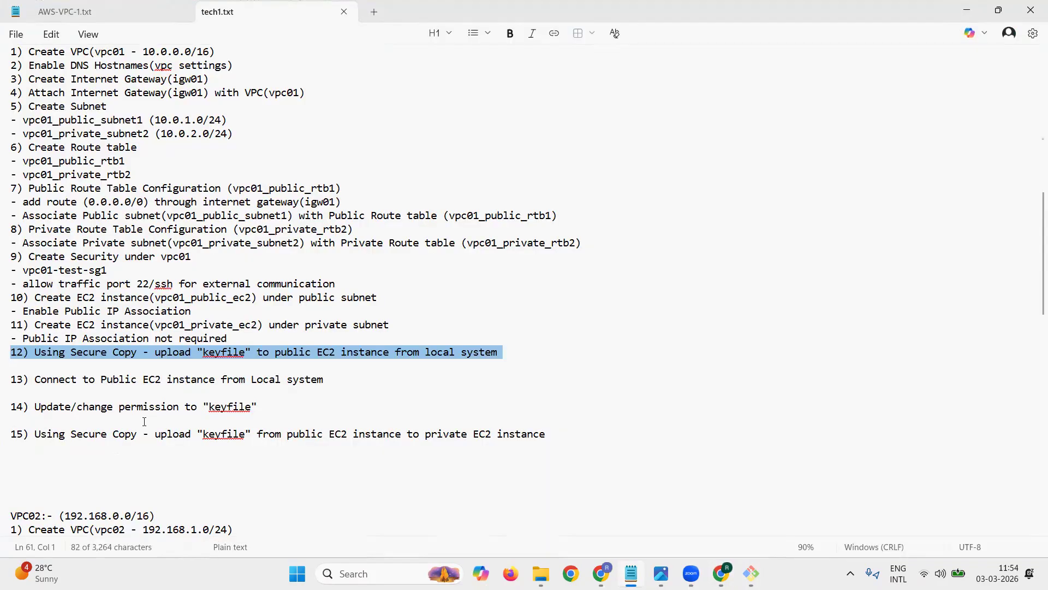
pyautogui.click(97, 389)
pyautogui.write('$')
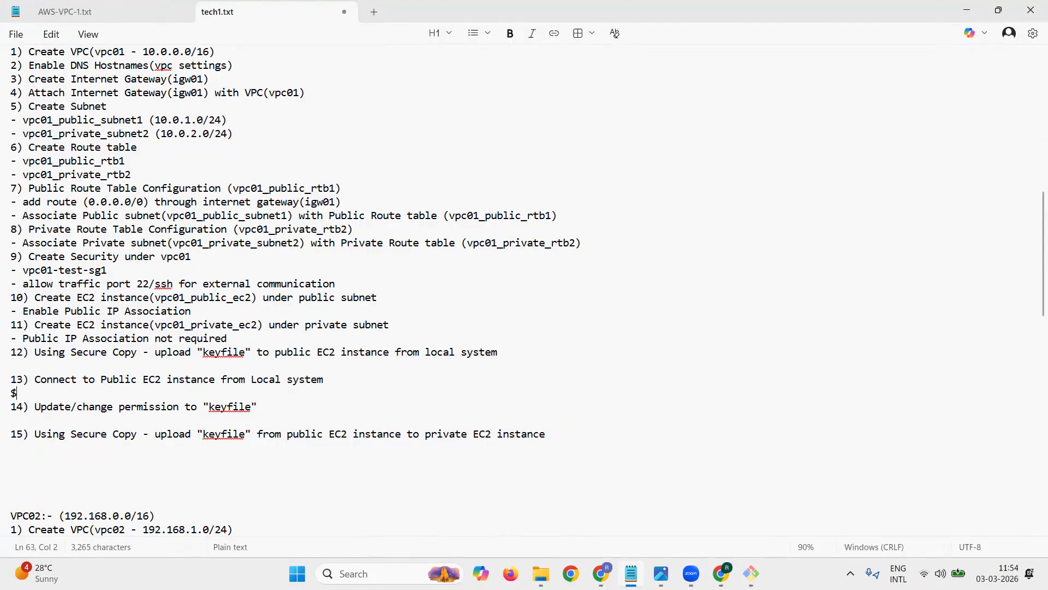
pyautogui.hotkey('ctrl', 'v')
# Step: Paste the same ssh command under item 12 as well and put a $ prompt in front of it
pyautogui.press('Up')
pyautogui.press('Up')
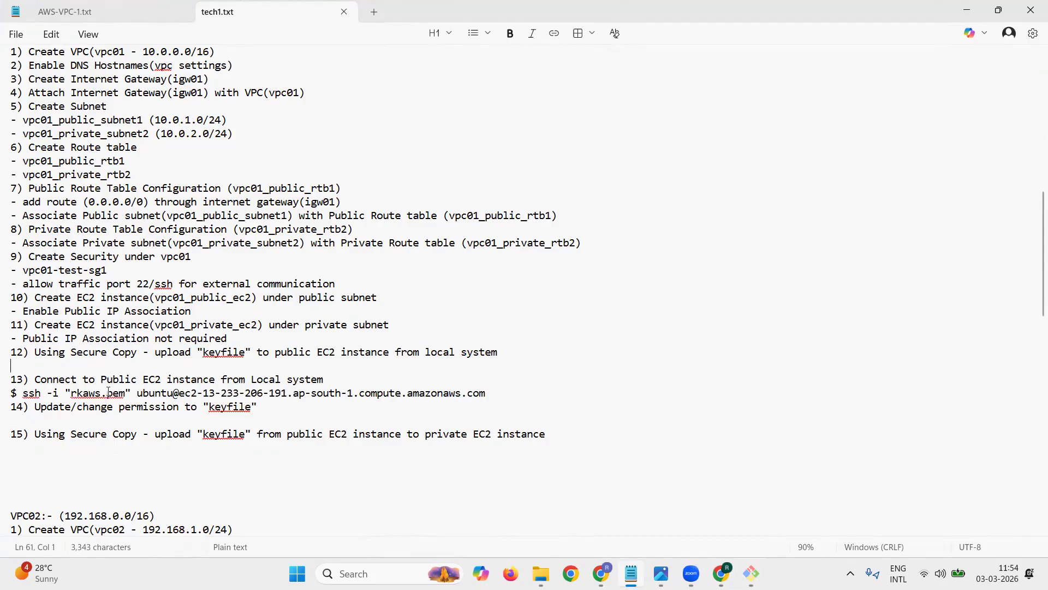
pyautogui.hotkey('ctrl', 'v')
pyautogui.press('Left')
pyautogui.press('Left')
pyautogui.press('Left')
pyautogui.press('Left')
pyautogui.press('Left')
pyautogui.press('Left')
pyautogui.press('Left')
pyautogui.press('Left')
pyautogui.press('Left')
pyautogui.press('Left')
pyautogui.press('Left')
pyautogui.press('Left')
pyautogui.press('Left')
pyautogui.press('Left')
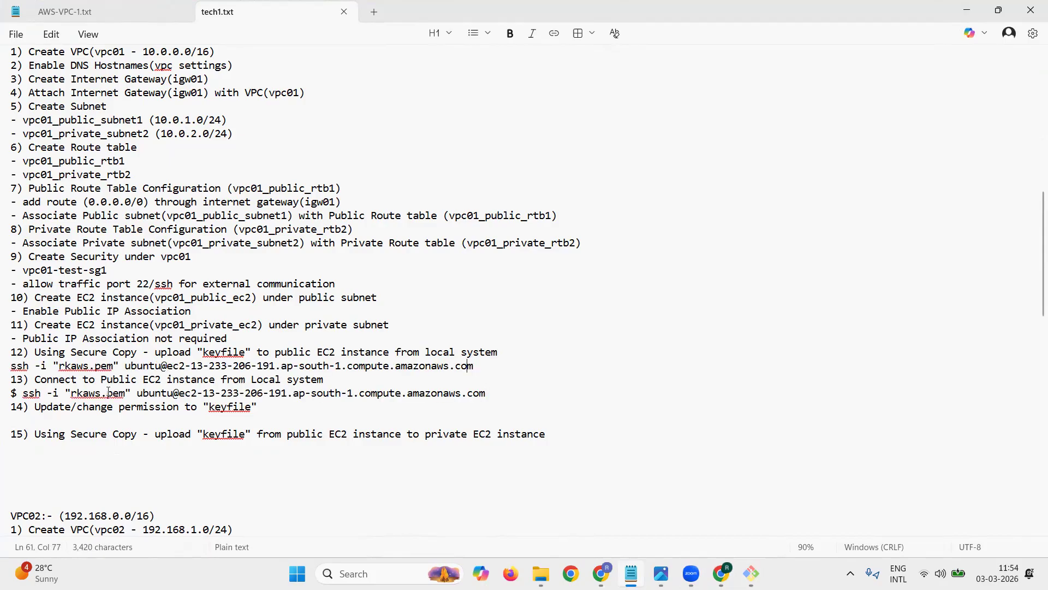
pyautogui.press('Left')
pyautogui.press('Left')
pyautogui.press('Left')
pyautogui.press('Left')
pyautogui.press('Left')
pyautogui.press('Left')
pyautogui.press('Left')
pyautogui.press('Left')
pyautogui.press('Left')
pyautogui.press('Left')
pyautogui.press('Left')
pyautogui.press('Left')
pyautogui.press('Left')
pyautogui.press('Left')
pyautogui.press('Left')
pyautogui.press('Left')
pyautogui.press('Left')
pyautogui.press('Left')
pyautogui.press('Left')
pyautogui.press('Left')
pyautogui.press('Left')
pyautogui.write('$')
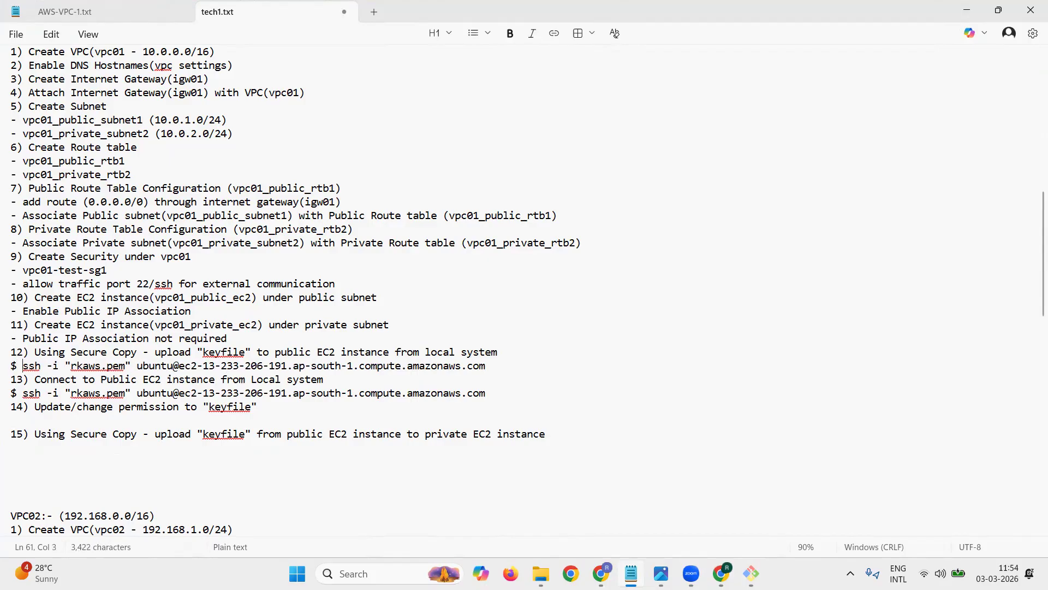
# Step: Change ssh to scp in the command under item 12 and insert rkaws.pem as the source file before the ubuntu address
pyautogui.hotkey('shift', 'Right')
pyautogui.hotkey('shift', 'Right')
pyautogui.write('cp')
pyautogui.press('Right')
pyautogui.press('Right')
pyautogui.press('Right')
pyautogui.press('Right')
pyautogui.press('Right')
pyautogui.press('Right')
pyautogui.press('Right')
pyautogui.press('Right')
pyautogui.press('Right')
pyautogui.press('Right')
pyautogui.press('Right')
pyautogui.press('Right')
pyautogui.press('Right')
pyautogui.press('Right')
pyautogui.press('Right')
pyautogui.write('rkaws.')
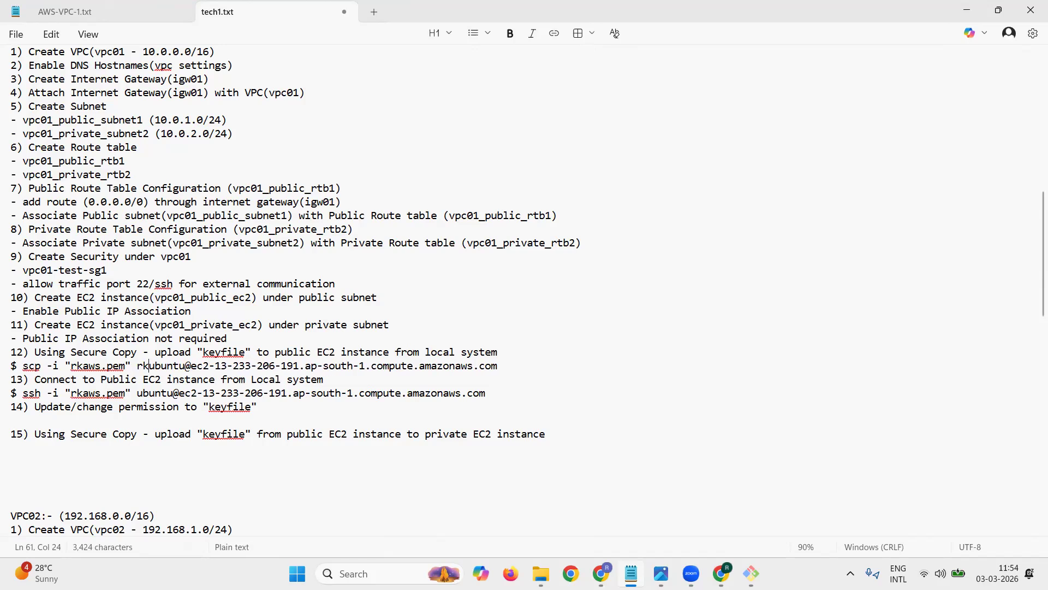
pyautogui.write('pem')
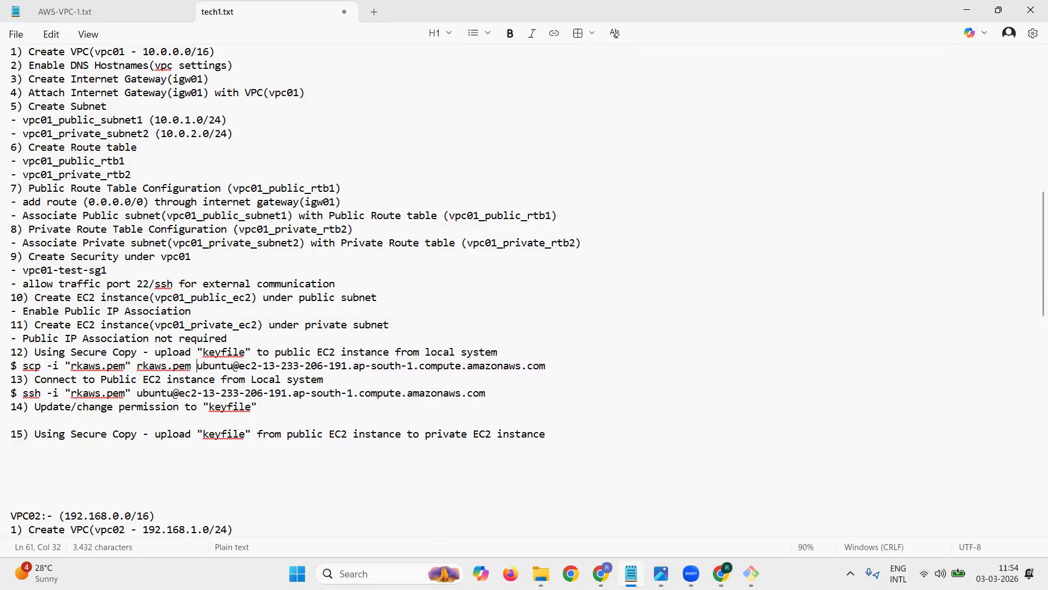
# Step: Append the destination path :/home/ubuntu to the scp command under item 12 and save the notes
pyautogui.hotkey('shift', 'Right')
pyautogui.hotkey('shift', 'Right')
pyautogui.hotkey('shift', 'Right')
pyautogui.hotkey('shift', 'Right')
pyautogui.hotkey('shift', 'Right')
pyautogui.hotkey('shift', 'Right')
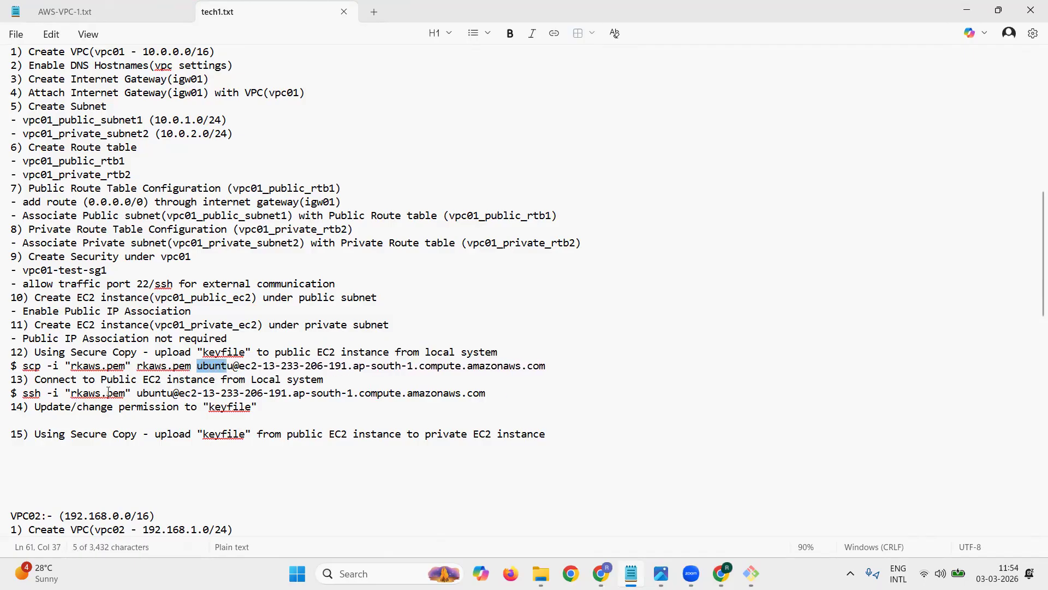
pyautogui.press('Right')
pyautogui.hotkey('shift', 'Right')
pyautogui.hotkey('shift', 'Right')
pyautogui.hotkey('shift', 'Right')
pyautogui.hotkey('shift', 'Right')
pyautogui.hotkey('shift', 'Right')
pyautogui.hotkey('shift', 'Right')
pyautogui.hotkey('shift', 'Right')
pyautogui.hotkey('shift', 'Right')
pyautogui.hotkey('shift', 'Right')
pyautogui.hotkey('shift', 'Right')
pyautogui.hotkey('shift', 'Right')
pyautogui.hotkey('shift', 'Right')
pyautogui.hotkey('shift', 'Right')
pyautogui.hotkey('shift', 'Right')
pyautogui.hotkey('shift', 'Right')
pyautogui.hotkey('shift', 'Right')
pyautogui.hotkey('shift', 'Right')
pyautogui.hotkey('shift', 'Right')
pyautogui.hotkey('shift', 'Right')
pyautogui.hotkey('shift', 'Right')
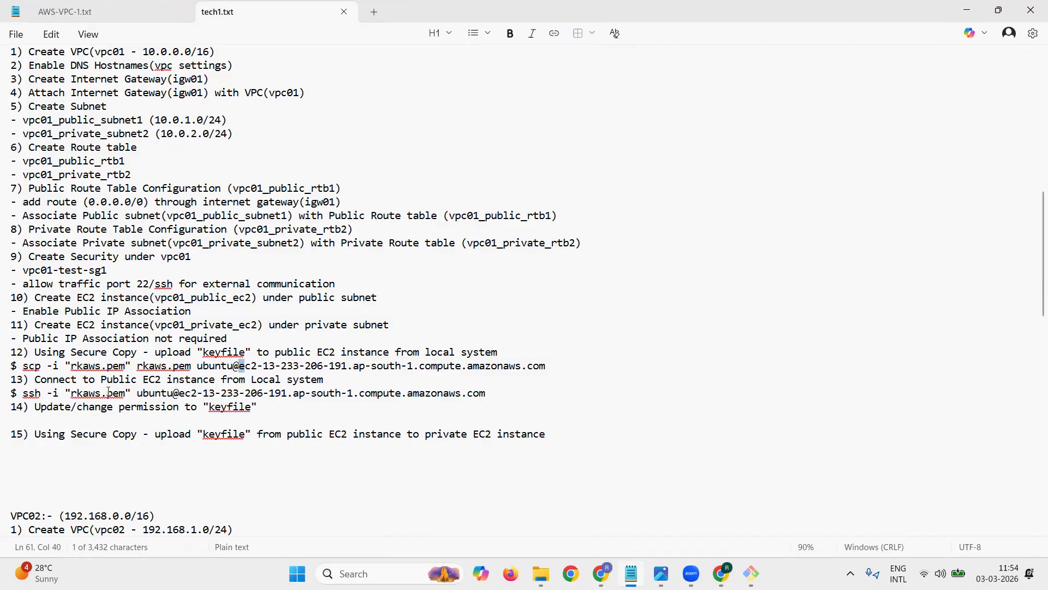
pyautogui.hotkey('shift', 'Right')
pyautogui.hotkey('shift', 'Right')
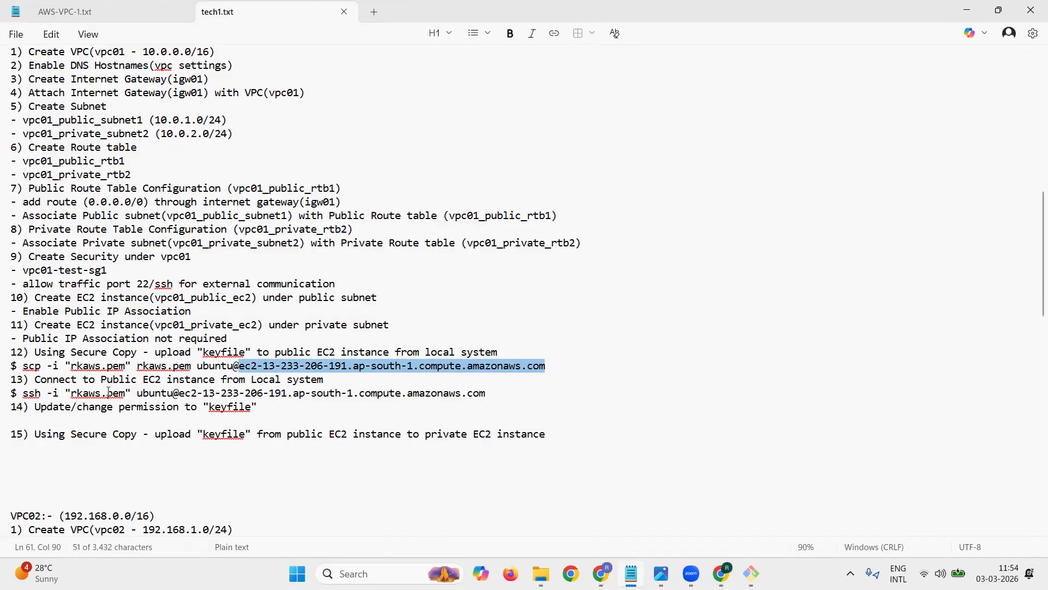
pyautogui.press('Right')
pyautogui.write(':/home')
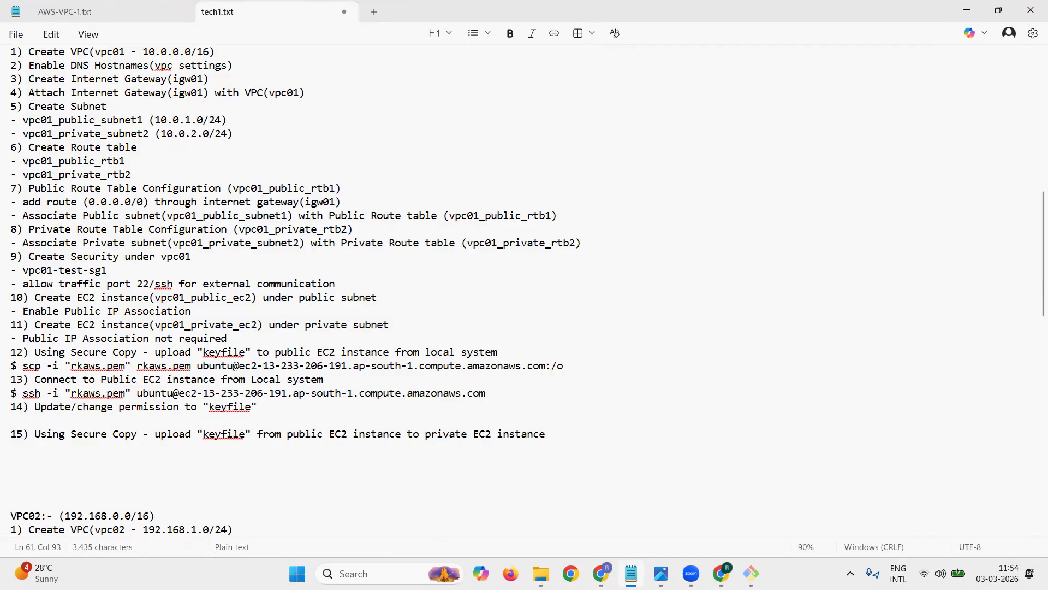
pyautogui.write('/ubuntu')
pyautogui.hotkey('ctrl', 's')
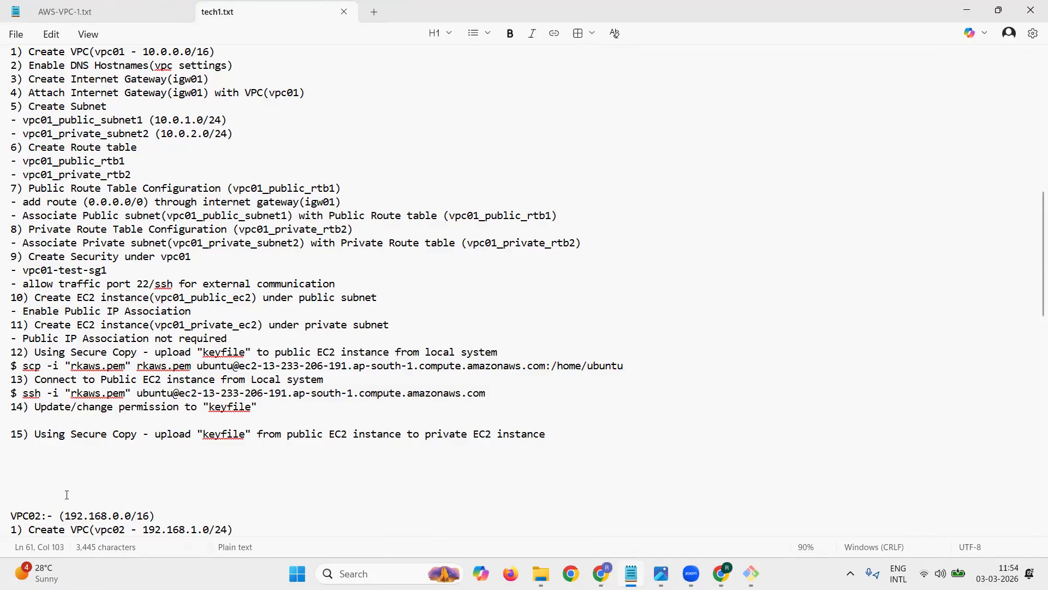
# Step: Copy the scp command from item 12 and list the files of the aws-cloud-key folder in the Git Bash terminal
pyautogui.moveTo(23, 365); pyautogui.dragTo(627, 365)
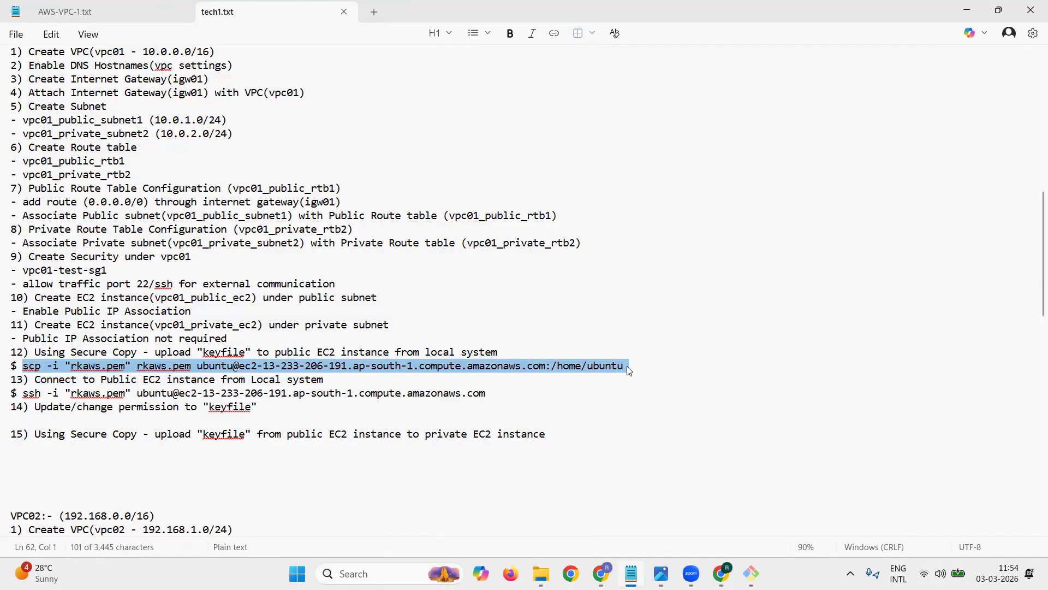
pyautogui.click(965, 10)
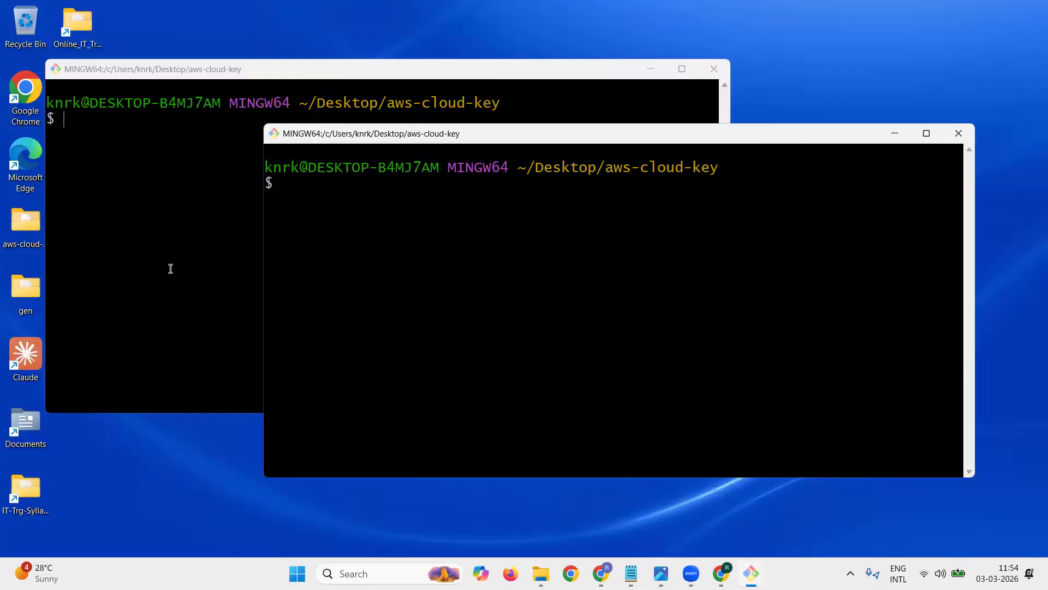
pyautogui.click(171, 268)
pyautogui.write('ls')
pyautogui.press('Return')
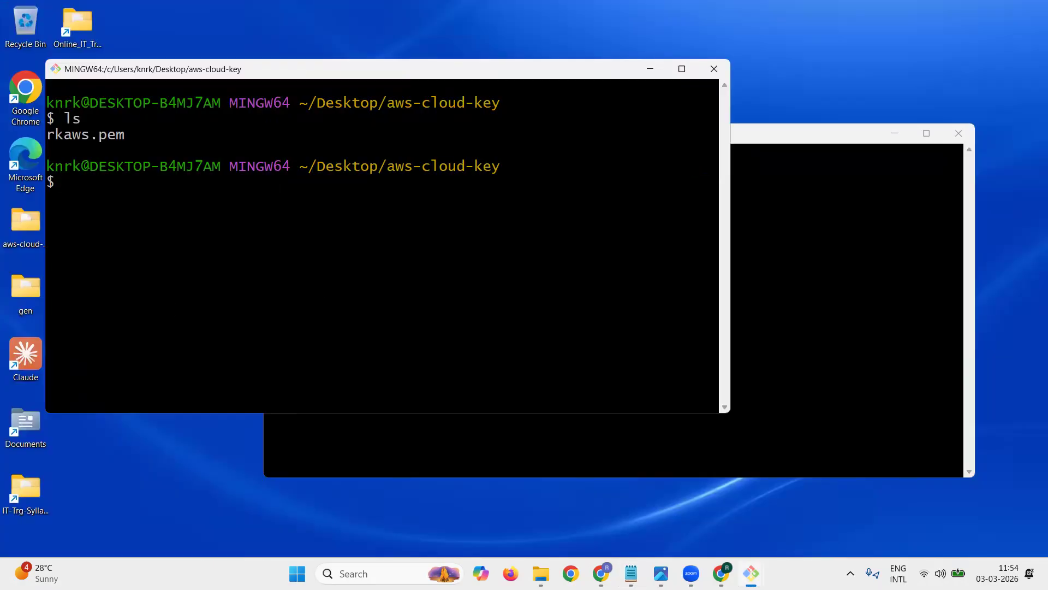
# Step: Run the copied scp command to upload rkaws.pem to /home/ubuntu on vpc01_public_ec2, accepting the host with yes
pyautogui.rightClick(164, 235)
pyautogui.click(198, 277)
pyautogui.press('Return')
pyautogui.write('yes')
pyautogui.press('Return')
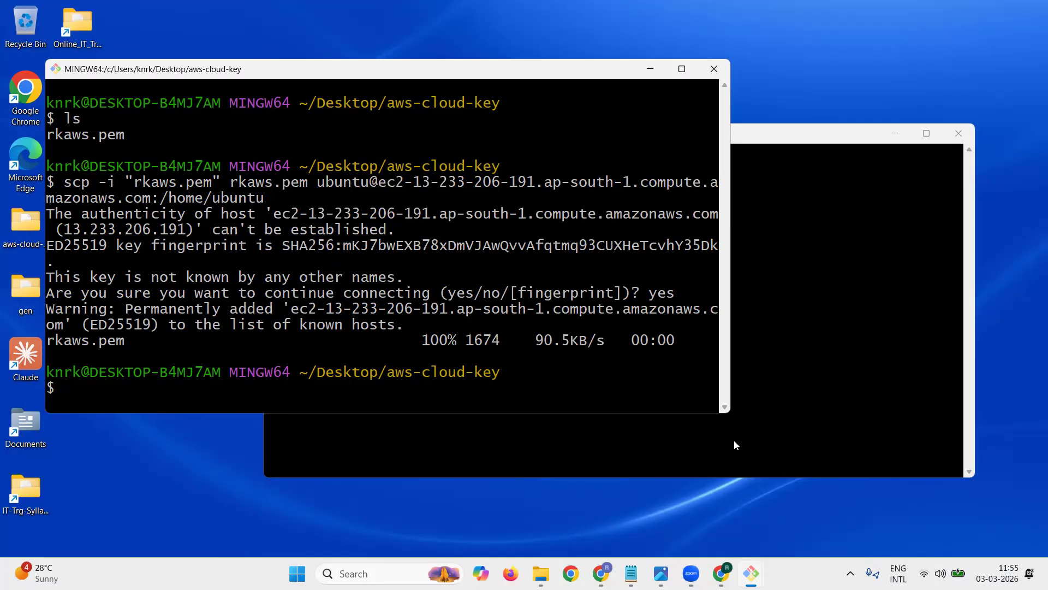
# Step: Switch to the AWS console in Chrome and copy the example ssh command for vpc01_public_ec2
pyautogui.click(601, 573)
pyautogui.click(722, 574)
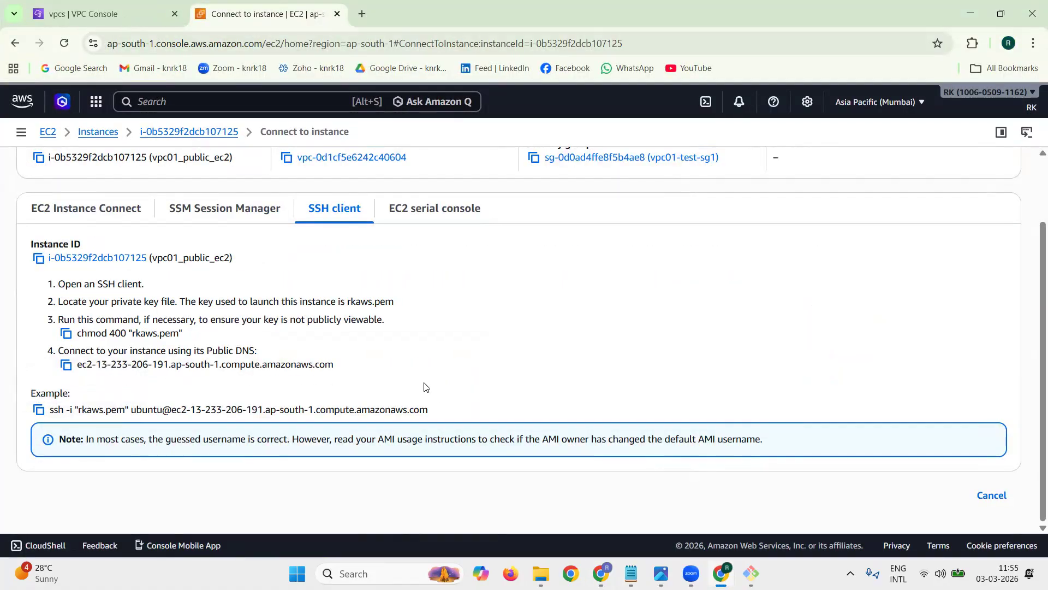
pyautogui.tripleClick(384, 413)
pyautogui.click(38, 409)
# Step: Run the copied ssh command in the Git Bash terminal to log in to vpc01_public_ec2 as ubuntu
pyautogui.click(632, 378)
pyautogui.moveTo(752, 573)
pyautogui.click(634, 473)
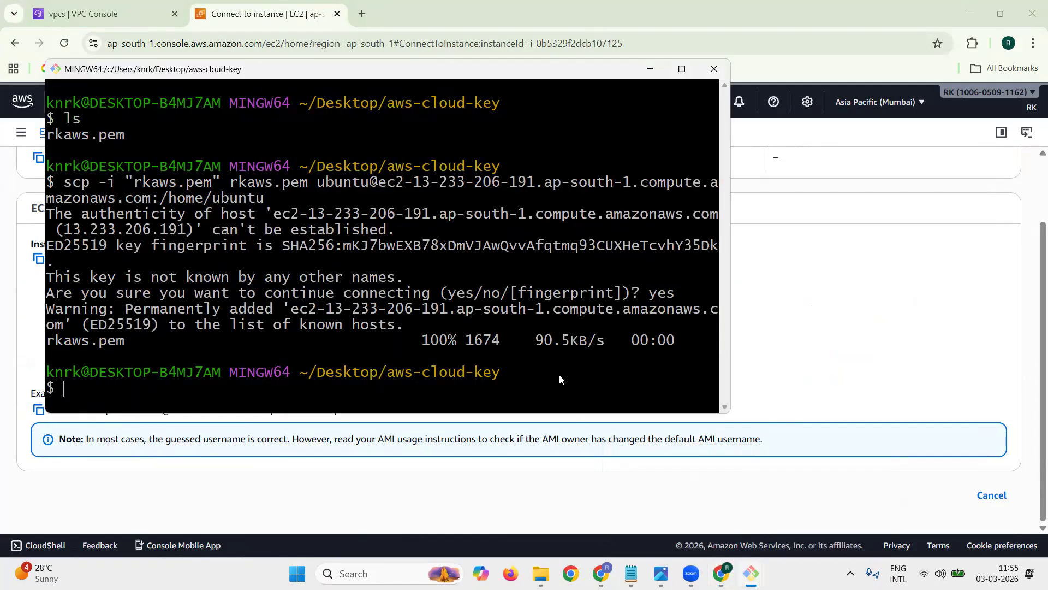
pyautogui.press('Return')
pyautogui.rightClick(553, 354)
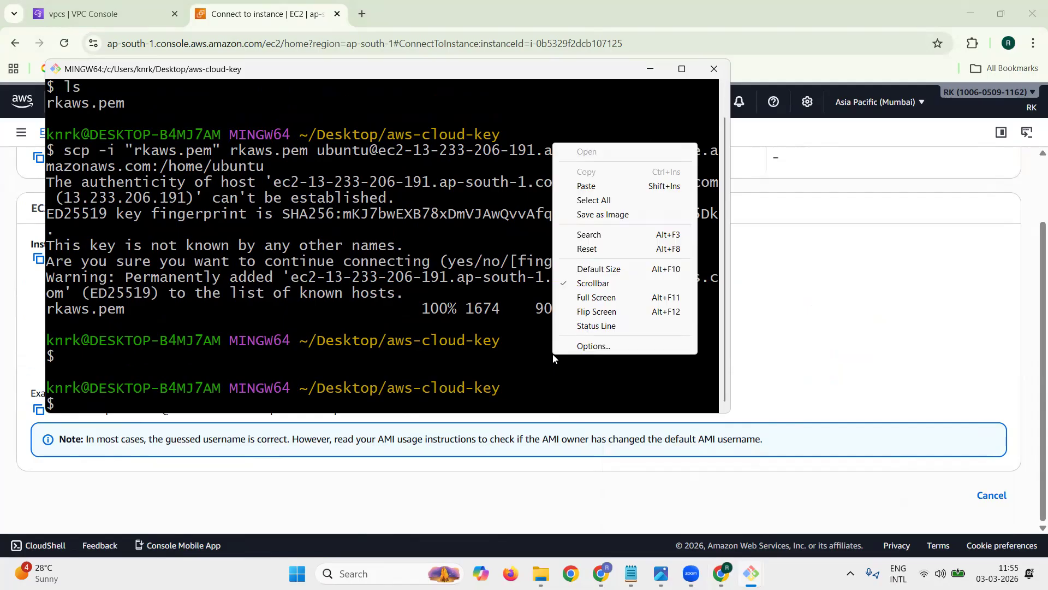
pyautogui.click(601, 186)
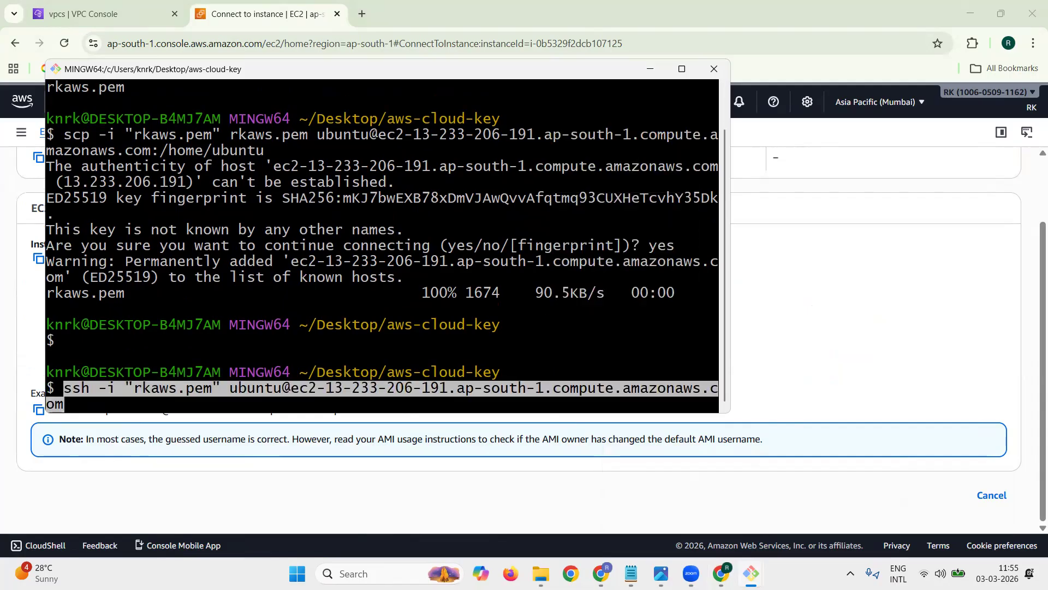
pyautogui.press('Return')
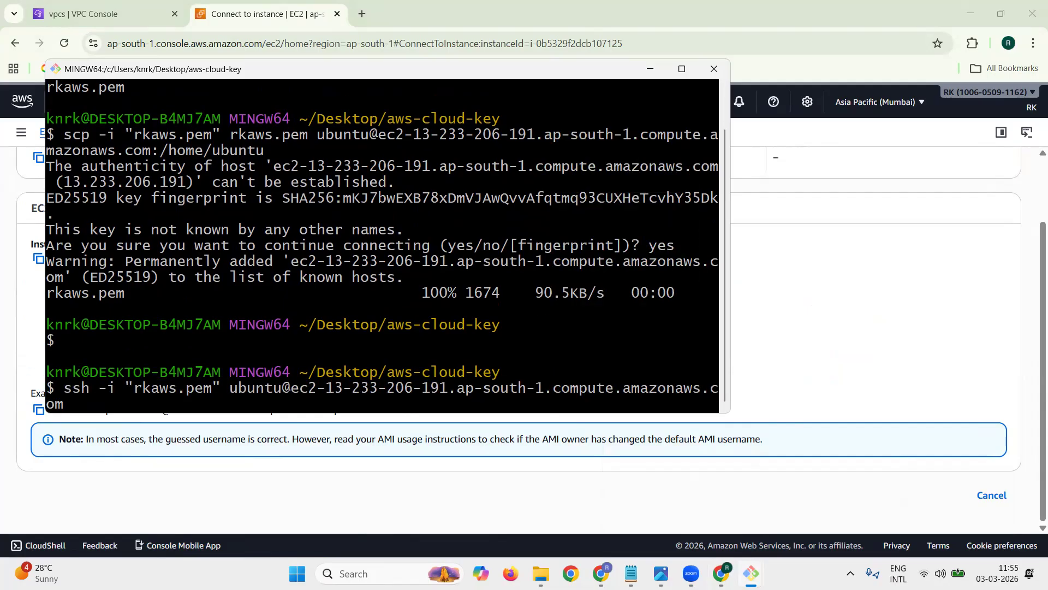
pyautogui.press('Return')
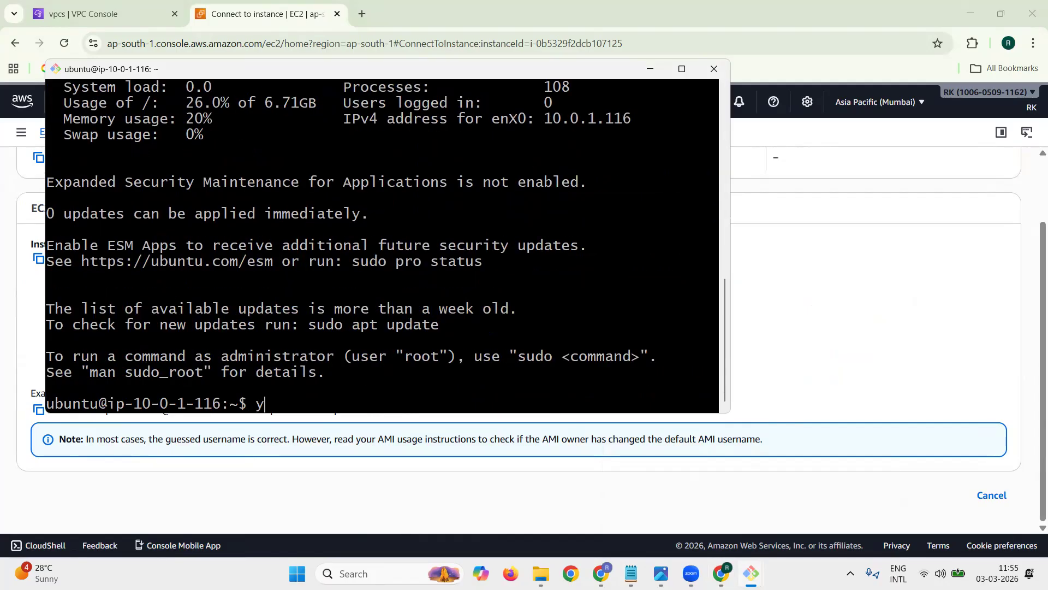
pyautogui.press('Return')
pyautogui.press('Return')
pyautogui.press('Return')
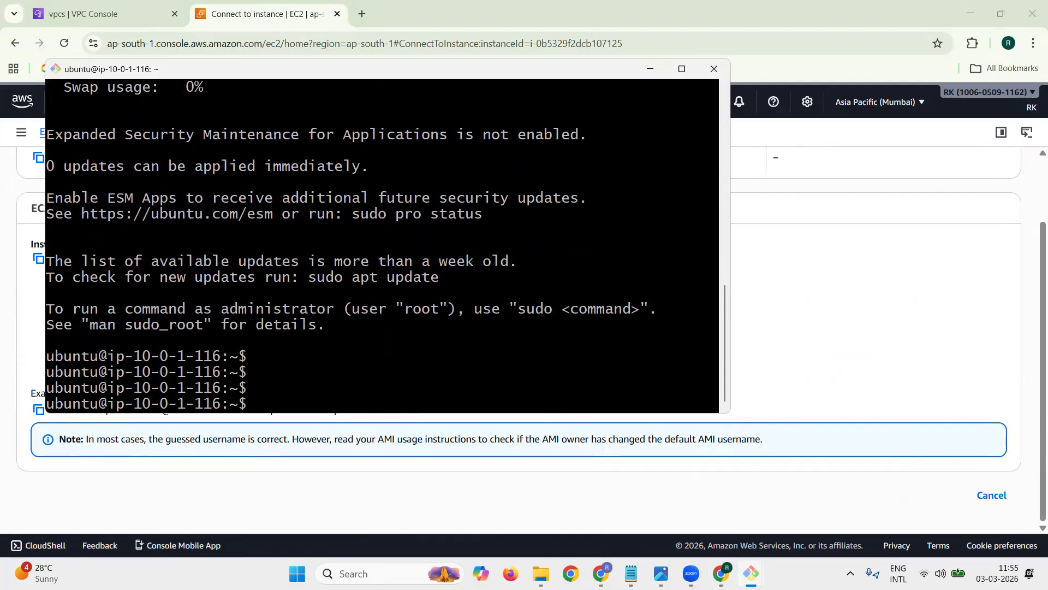
# Step: List the home directory of the public instance with ls -l to check the uploaded key file and its permissions
pyautogui.moveTo(181, 350); pyautogui.dragTo(184, 349)
pyautogui.moveTo(184, 349); pyautogui.dragTo(228, 354)
pyautogui.click(318, 376)
pyautogui.write('ls -l')
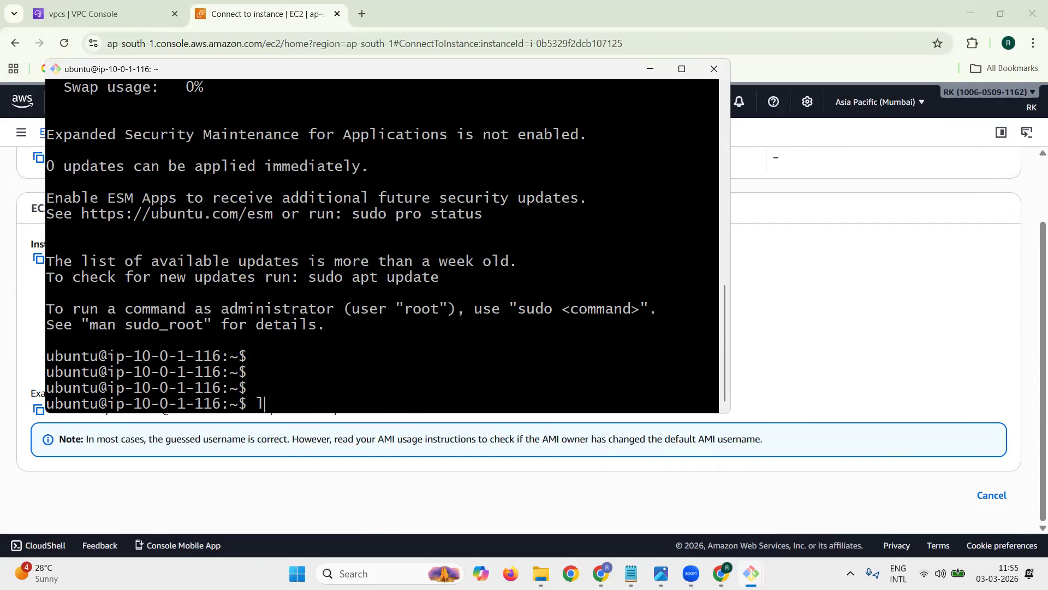
pyautogui.press('Return')
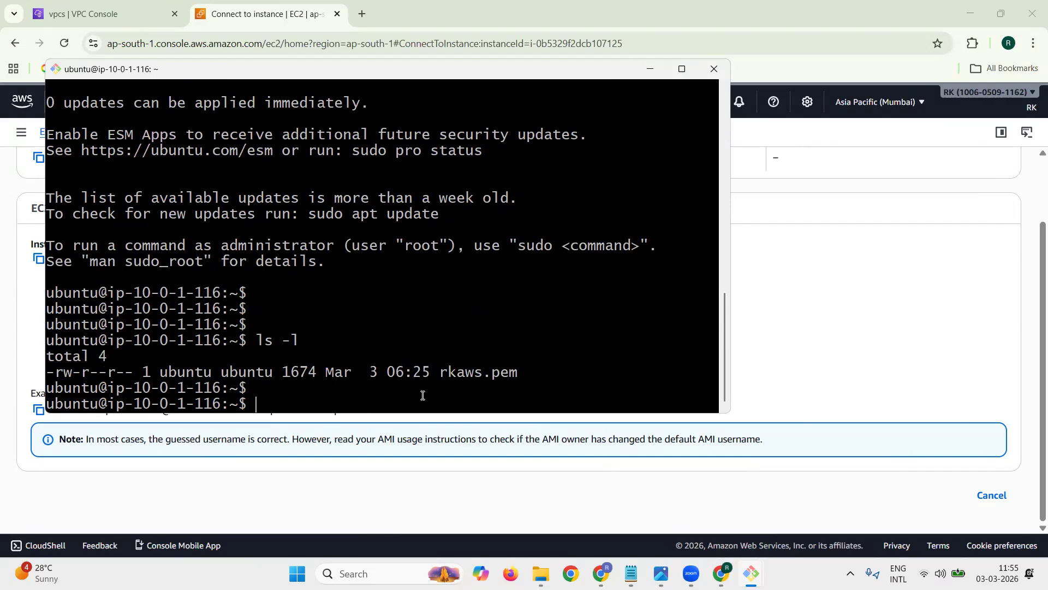
pyautogui.tripleClick(449, 378)
pyautogui.click(450, 378)
# Step: Return to the AWS console's SSH instructions for vpc01_public_ec2 and copy the chmod 400 "rkaws.pem" command
pyautogui.click(254, 18)
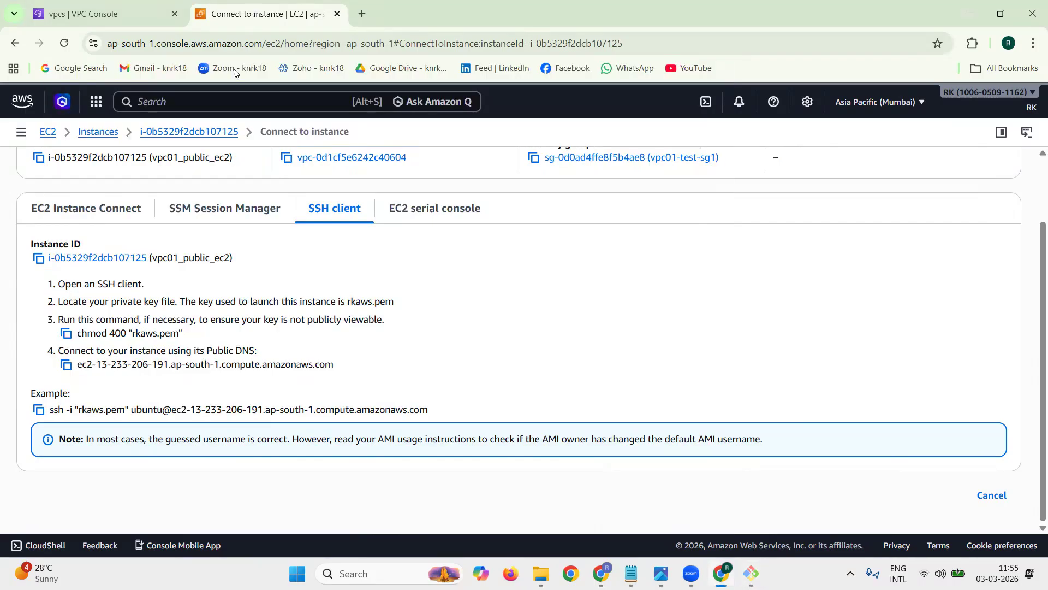
pyautogui.tripleClick(98, 321)
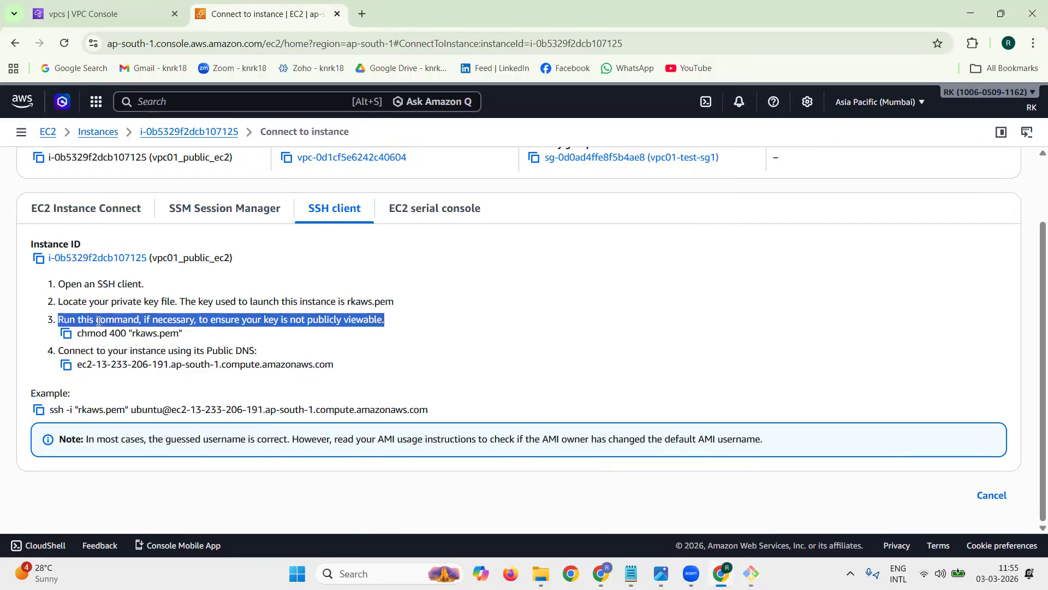
pyautogui.doubleClick(83, 335)
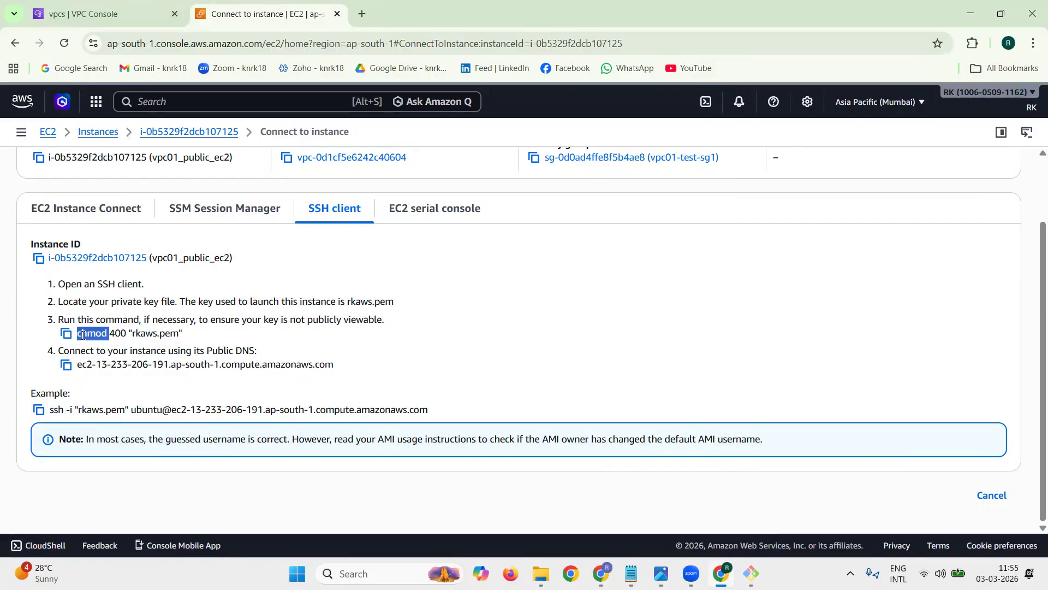
pyautogui.doubleClick(116, 334)
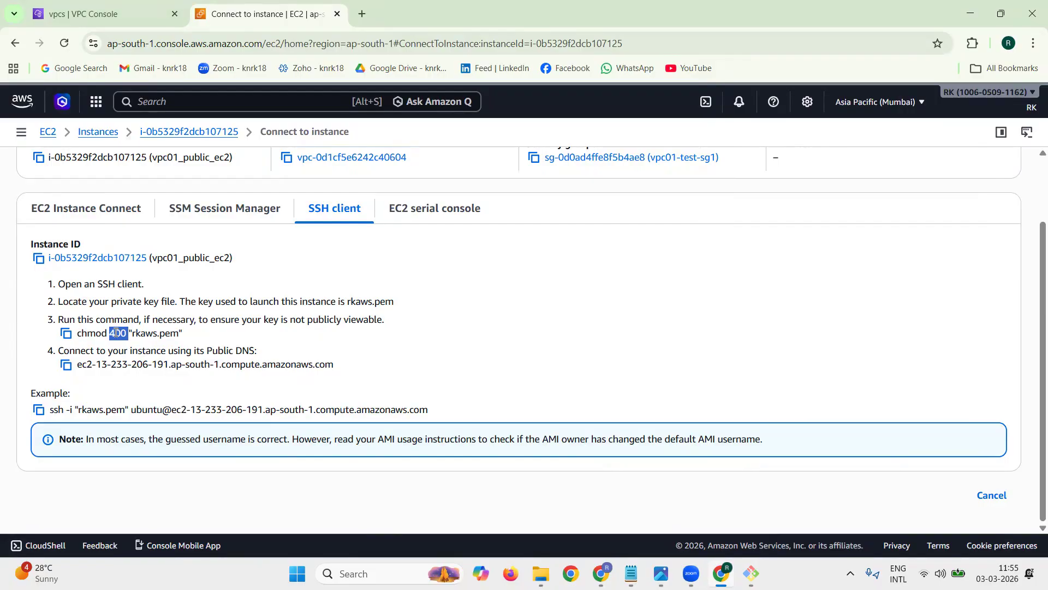
pyautogui.moveTo(135, 333); pyautogui.dragTo(184, 334)
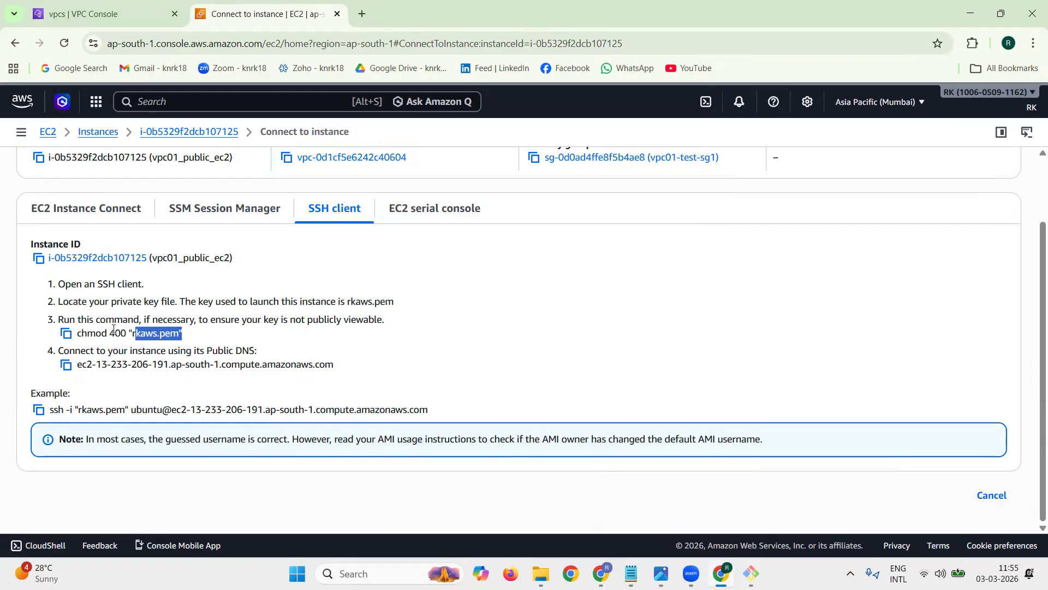
pyautogui.moveTo(114, 329); pyautogui.dragTo(125, 329)
pyautogui.click(66, 333)
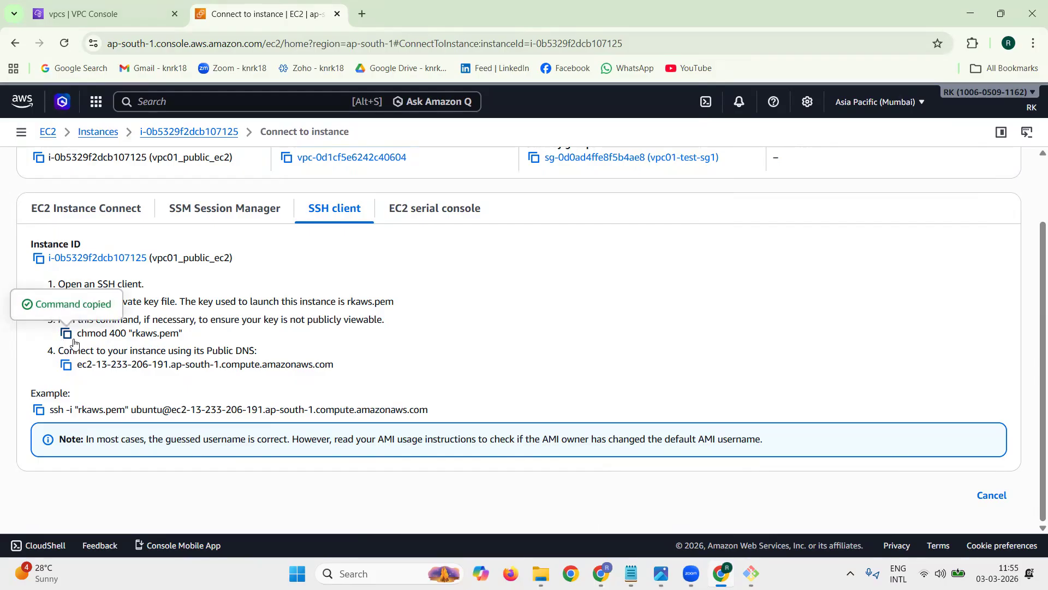
# Step: Run chmod 400 "rkaws.pem" in the public instance's terminal and check the key file's permissions with ls -l
pyautogui.moveTo(751, 573)
pyautogui.click(677, 511)
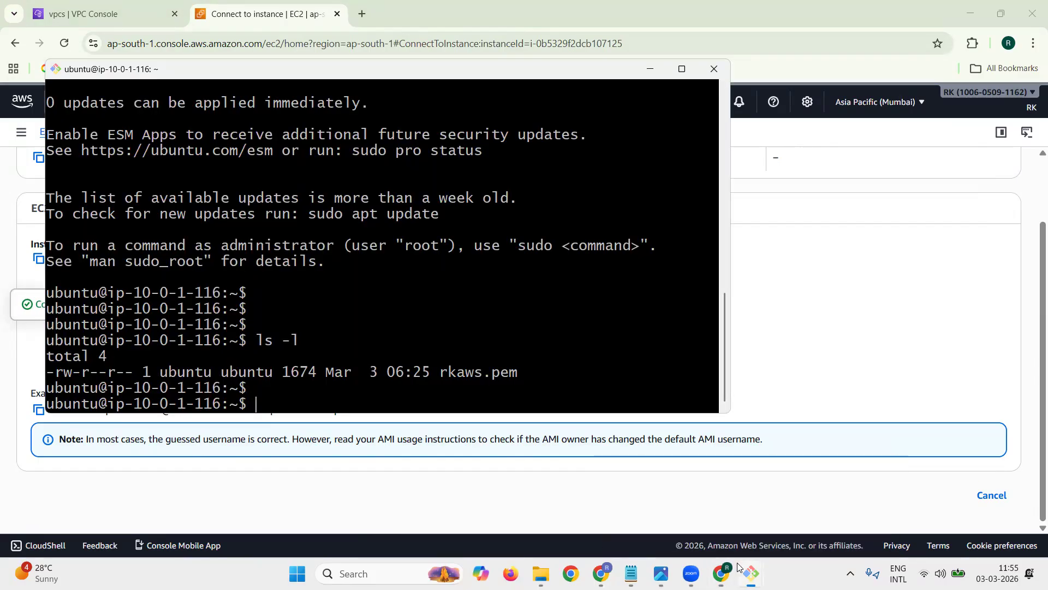
pyautogui.rightClick(508, 339)
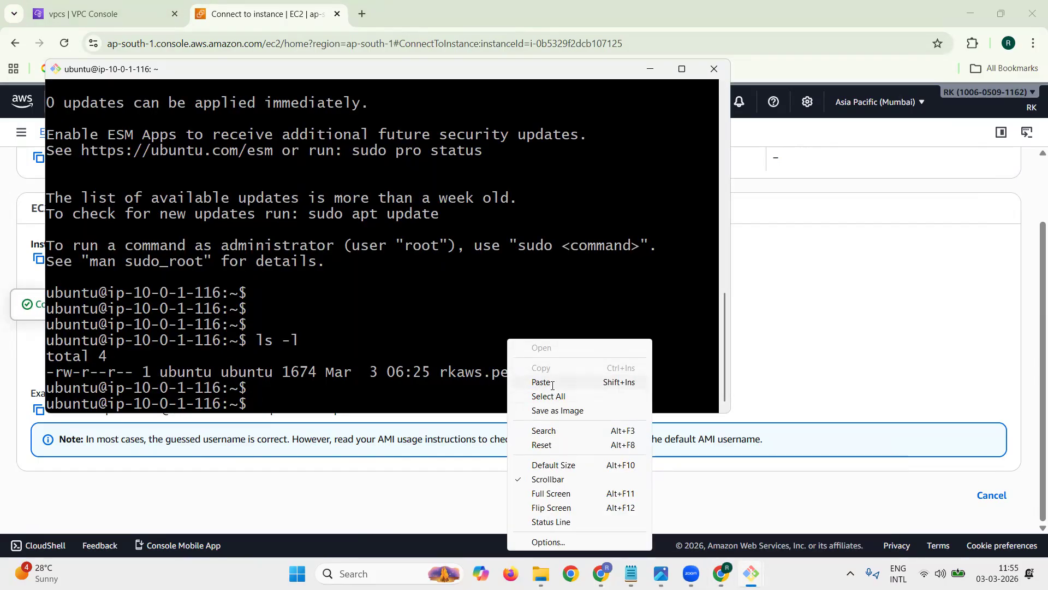
pyautogui.click(546, 382)
pyautogui.press('Return')
pyautogui.press('Return')
pyautogui.write('ls -l')
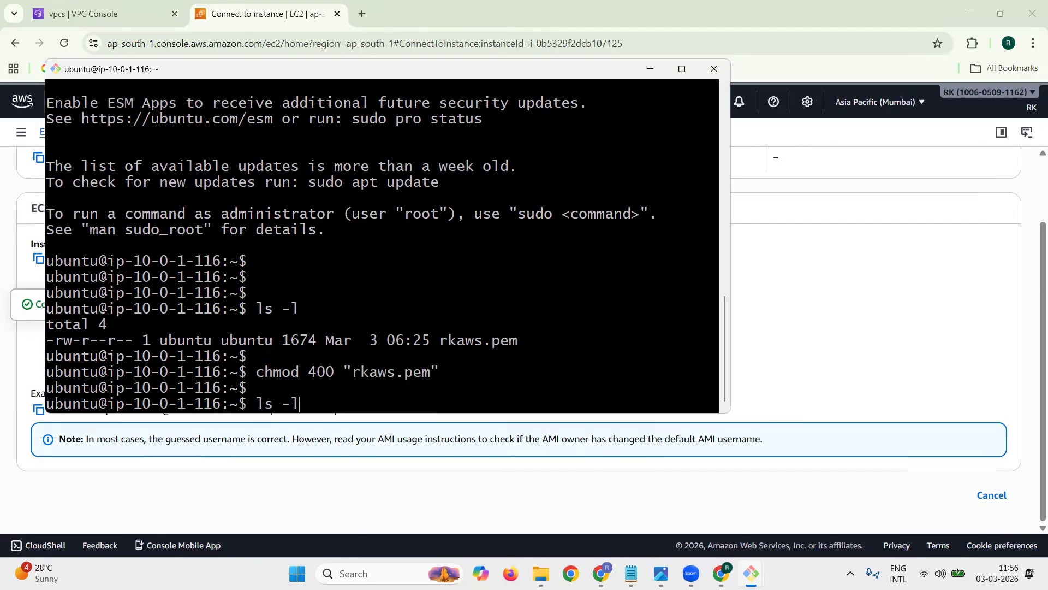
pyautogui.press('Return')
pyautogui.press('Return')
pyautogui.press('Return')
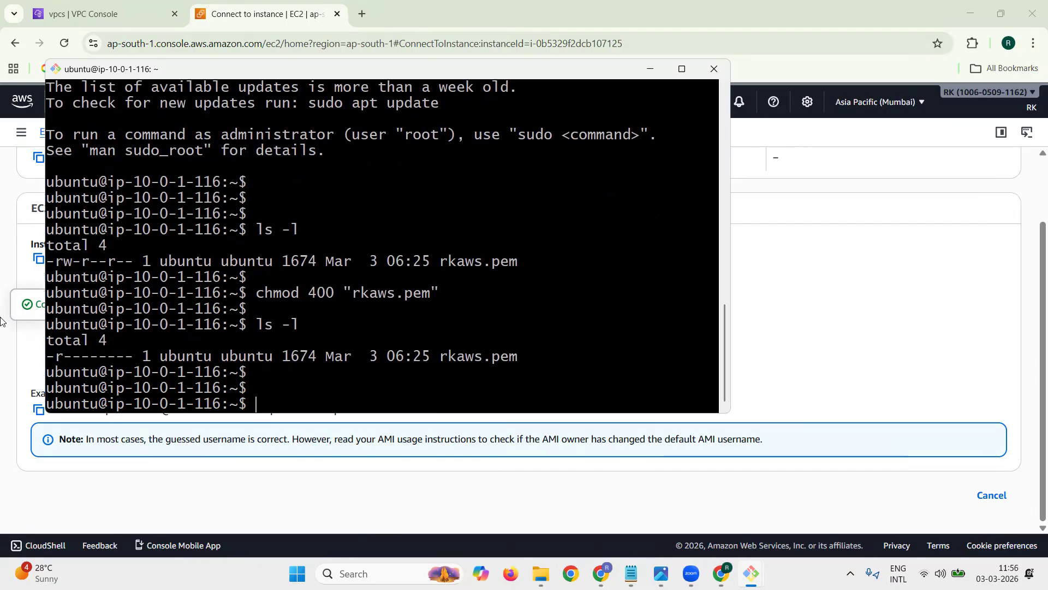
pyautogui.moveTo(47, 358); pyautogui.dragTo(130, 359)
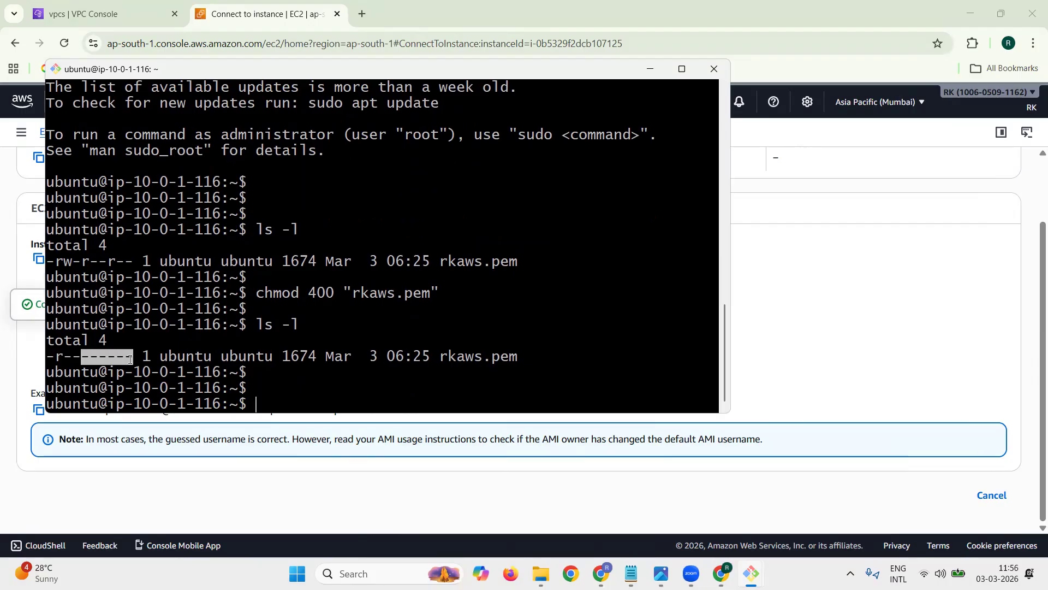
pyautogui.click(310, 378)
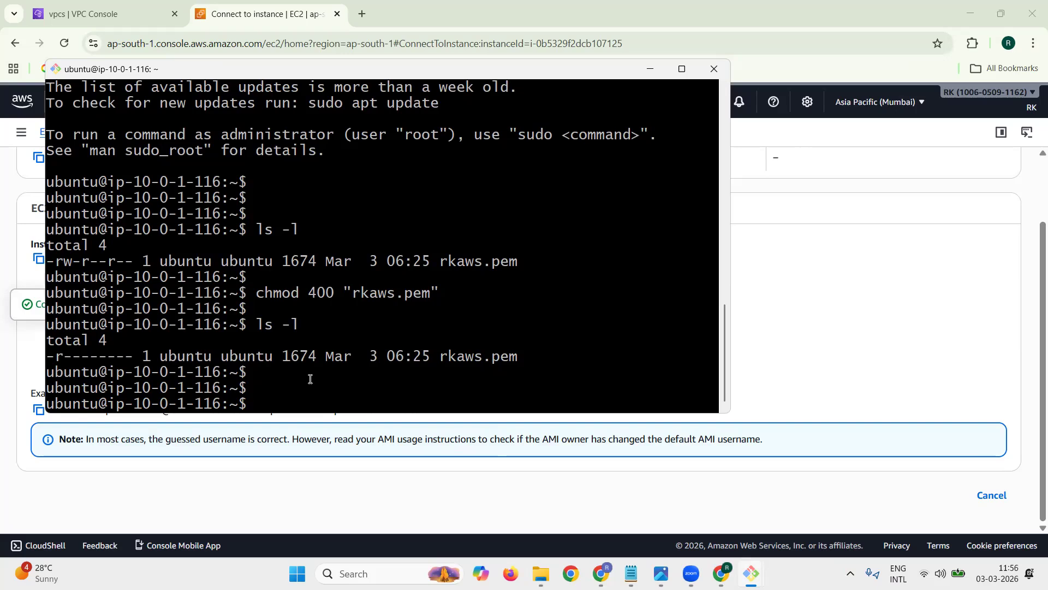
# Step: Open the SSH connection instructions for vpc01_private_ec2 in the AWS console and copy its example ssh command
pyautogui.click(246, 24)
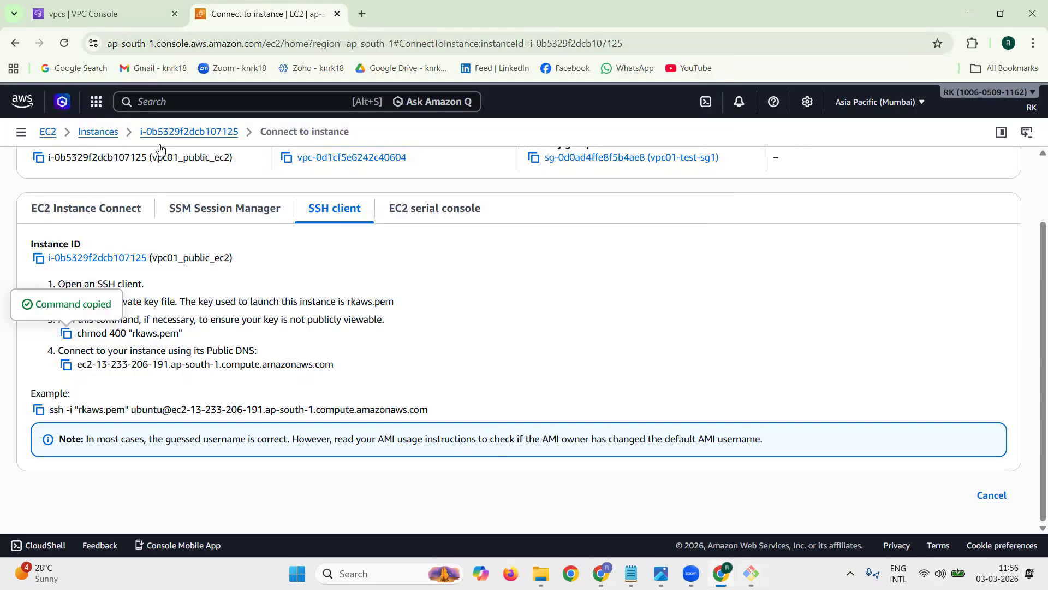
pyautogui.click(99, 132)
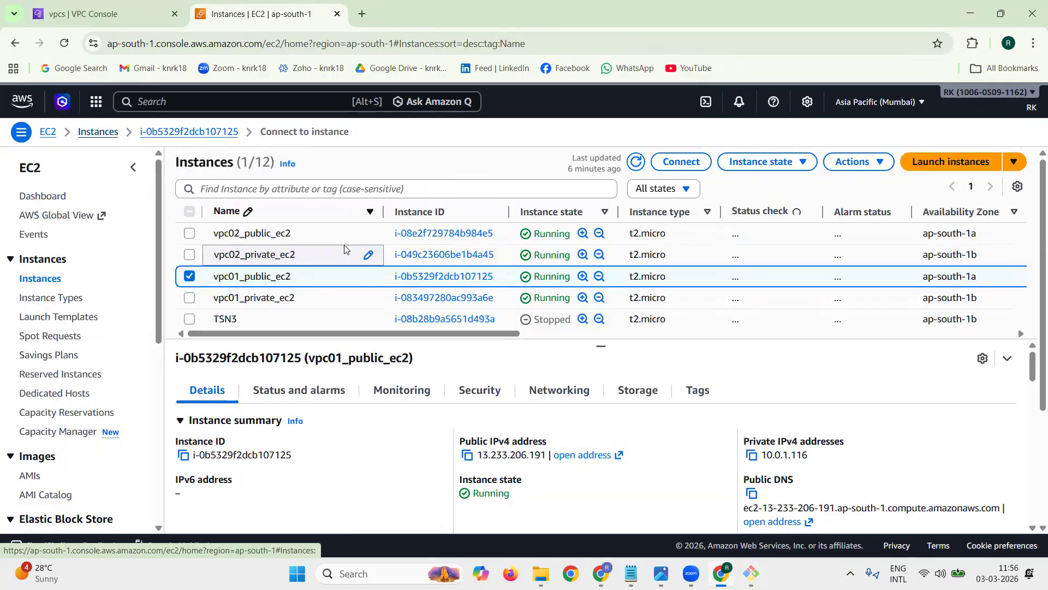
pyautogui.click(189, 278)
pyautogui.click(189, 298)
pyautogui.click(681, 161)
pyautogui.tripleClick(53, 482)
pyautogui.click(39, 490)
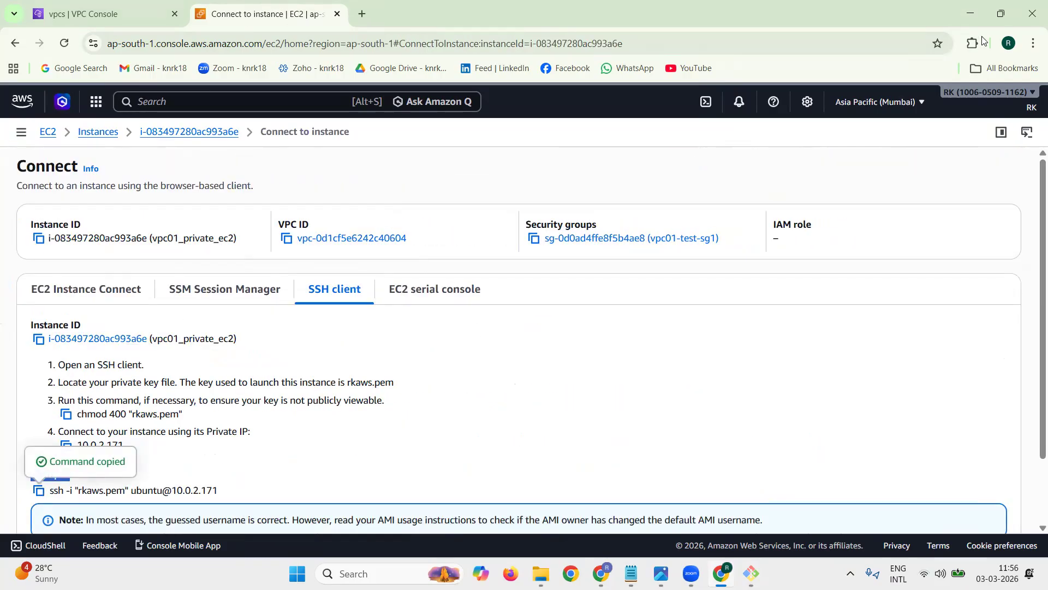
# Step: Switch to the tech1.txt notes and paste the private instance's ssh command under item 15, prefixed with $
pyautogui.click(971, 14)
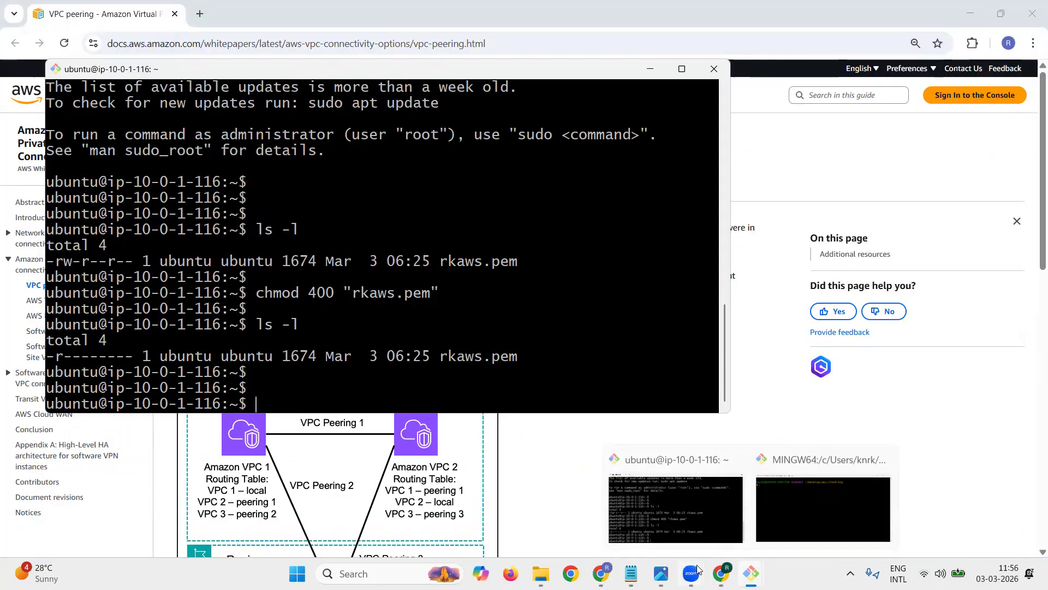
pyautogui.click(633, 573)
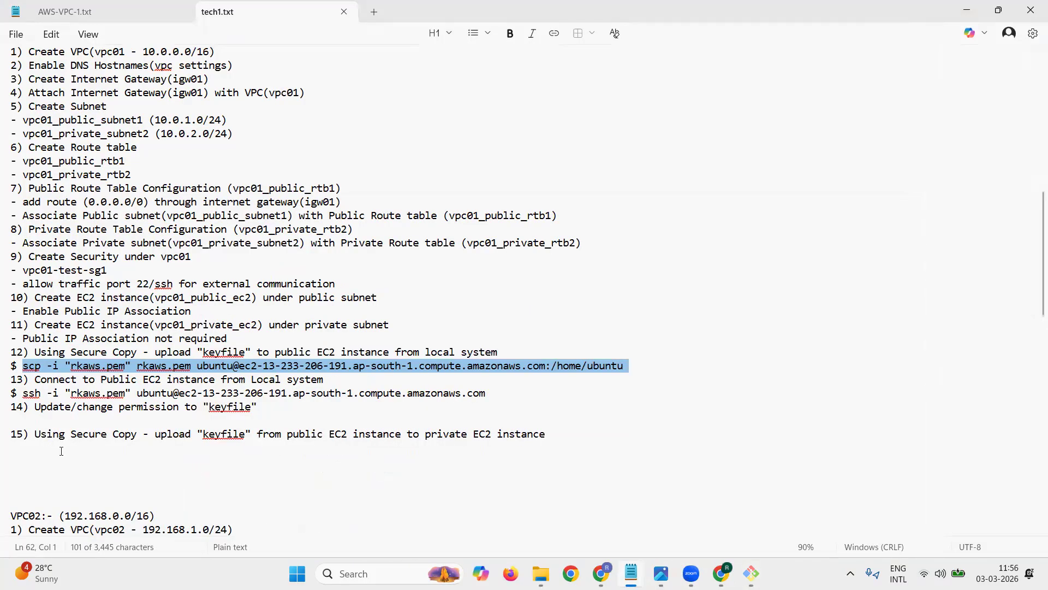
pyautogui.click(61, 451)
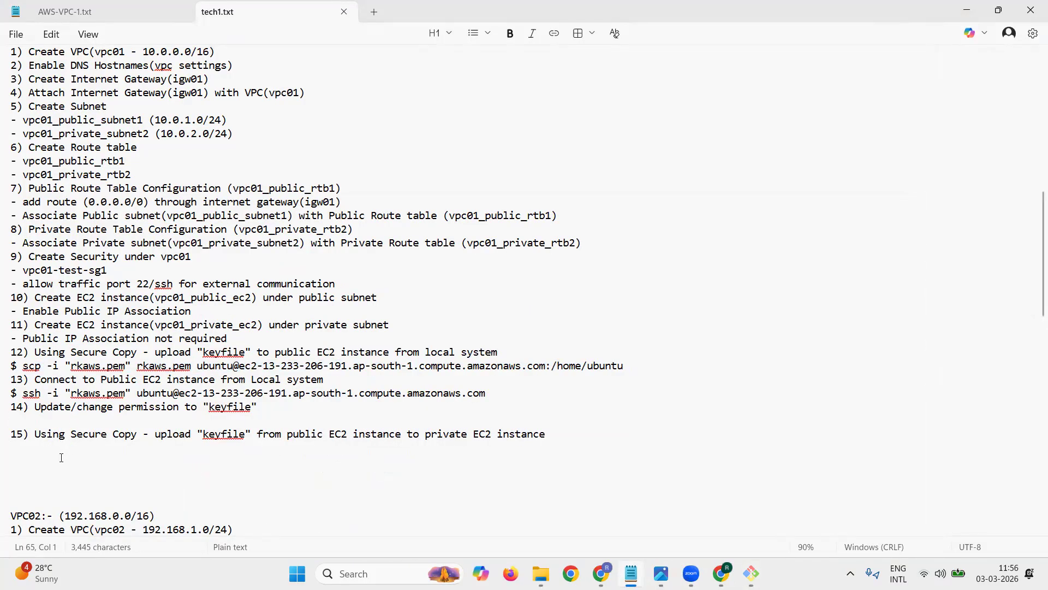
pyautogui.hotkey('ctrl', 'v')
pyautogui.click(13, 447)
pyautogui.write('$')
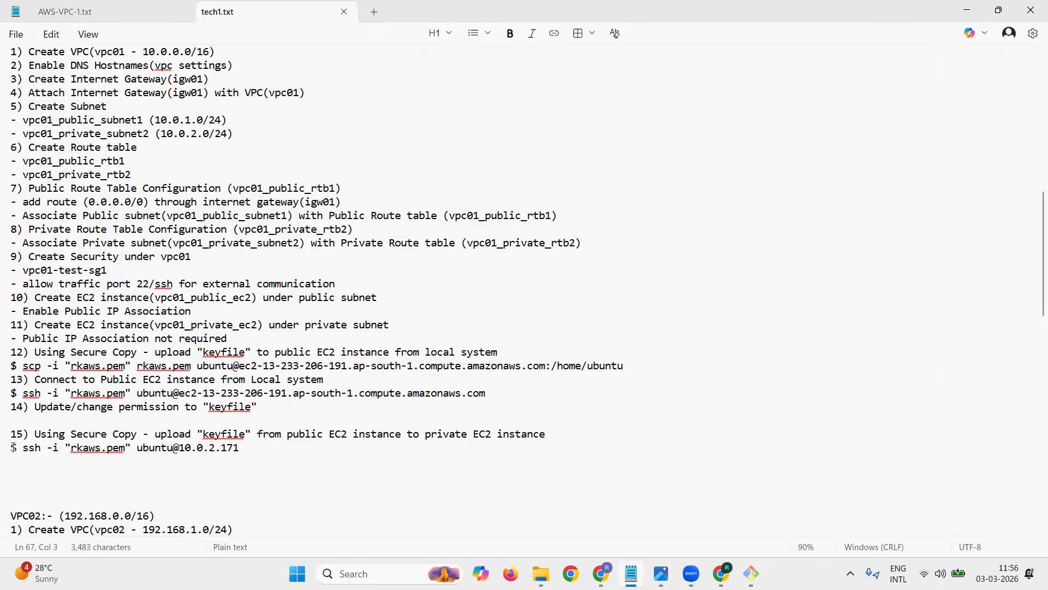
# Step: Copy the chmod 400 "rkaws.pem" command from the AWS console and add it under item 14 of the tech1.txt notes
pyautogui.hotkey('alt', 'Tab')
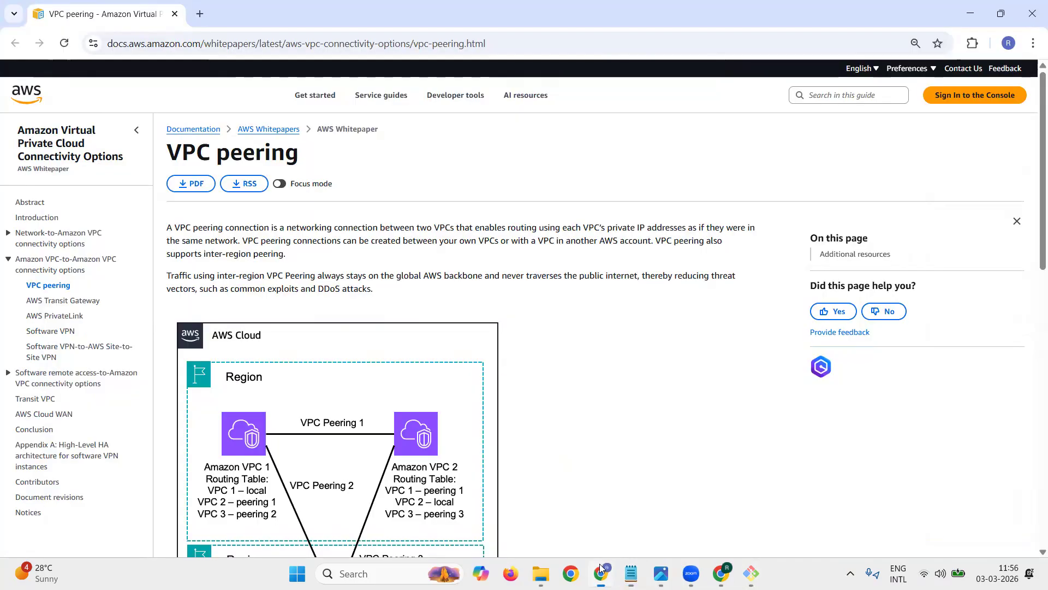
pyautogui.scroll(-3, 672, 480)
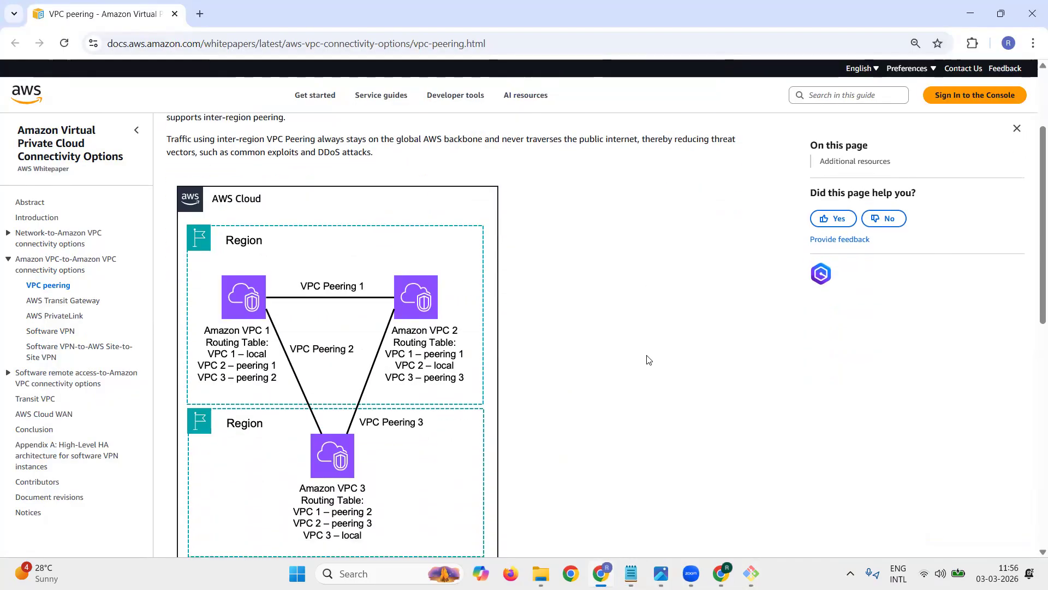
pyautogui.click(721, 574)
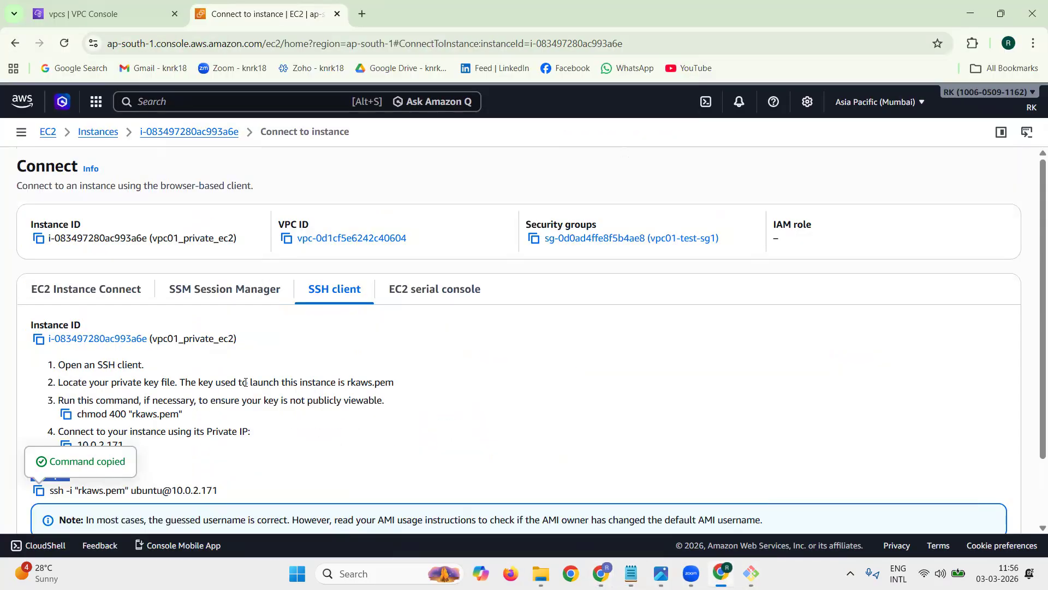
pyautogui.click(67, 415)
pyautogui.click(631, 573)
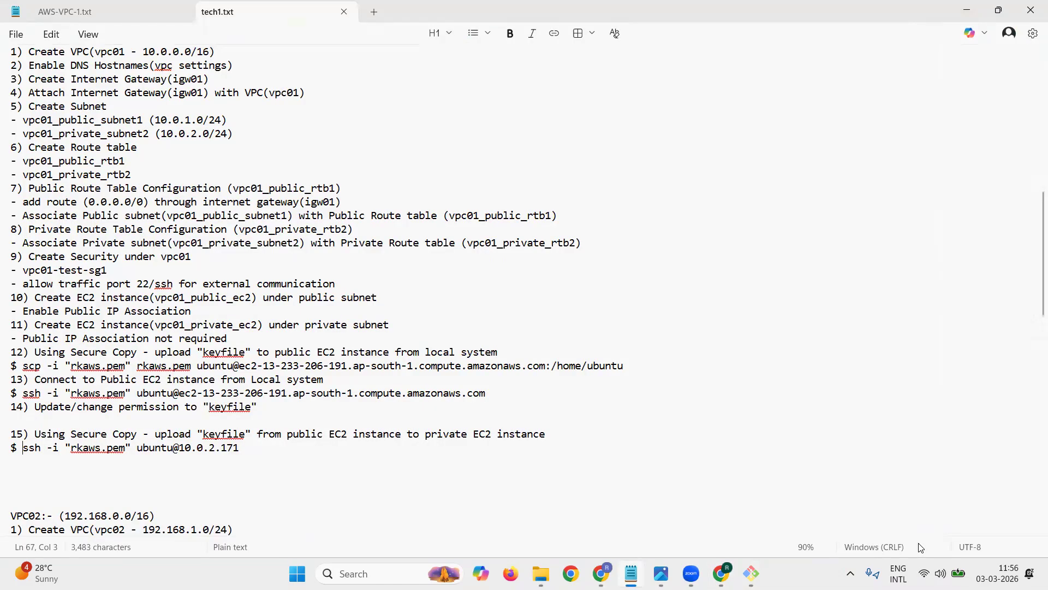
pyautogui.click(146, 420)
pyautogui.hotkey('ctrl', 'v')
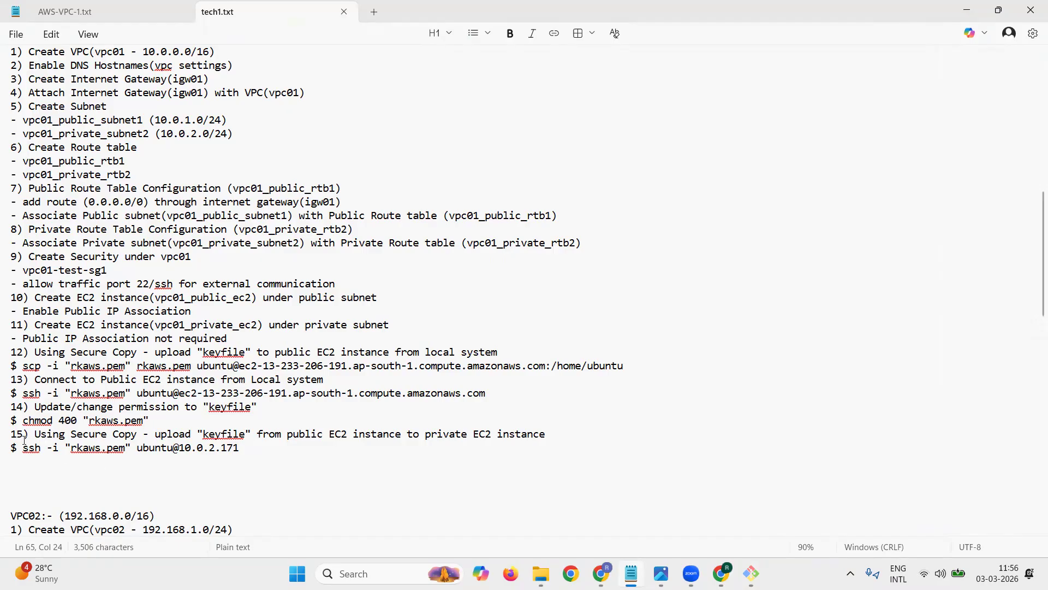
pyautogui.moveTo(31, 446); pyautogui.dragTo(41, 447)
pyautogui.write('cp')
pyautogui.press('Right')
pyautogui.press('Right')
pyautogui.press('Right')
pyautogui.press('Right')
pyautogui.press('Right')
pyautogui.press('Right')
pyautogui.press('Right')
pyautogui.write('rk')
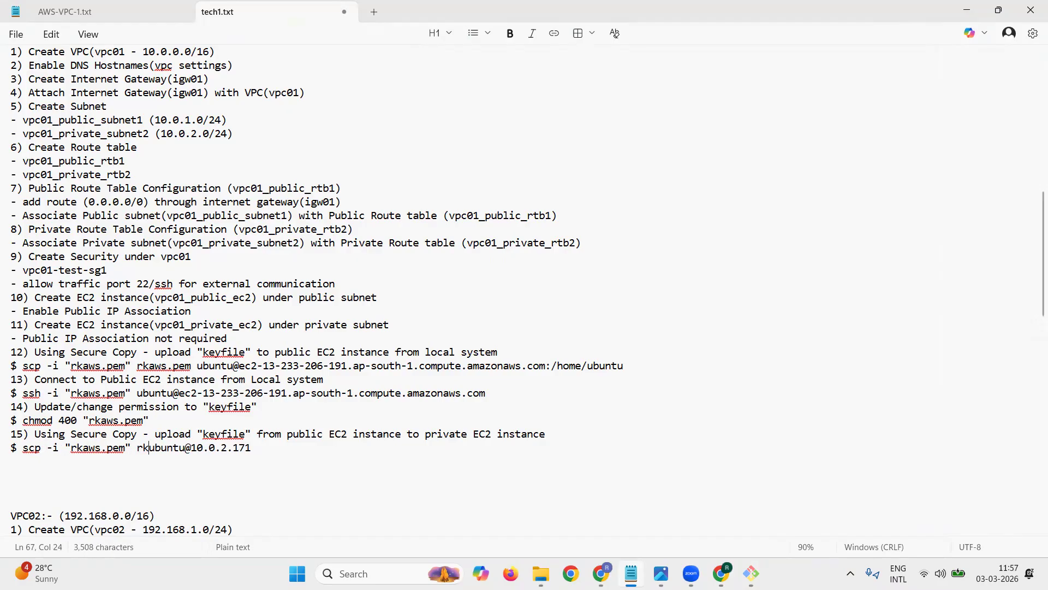
pyautogui.write('aws.pem')
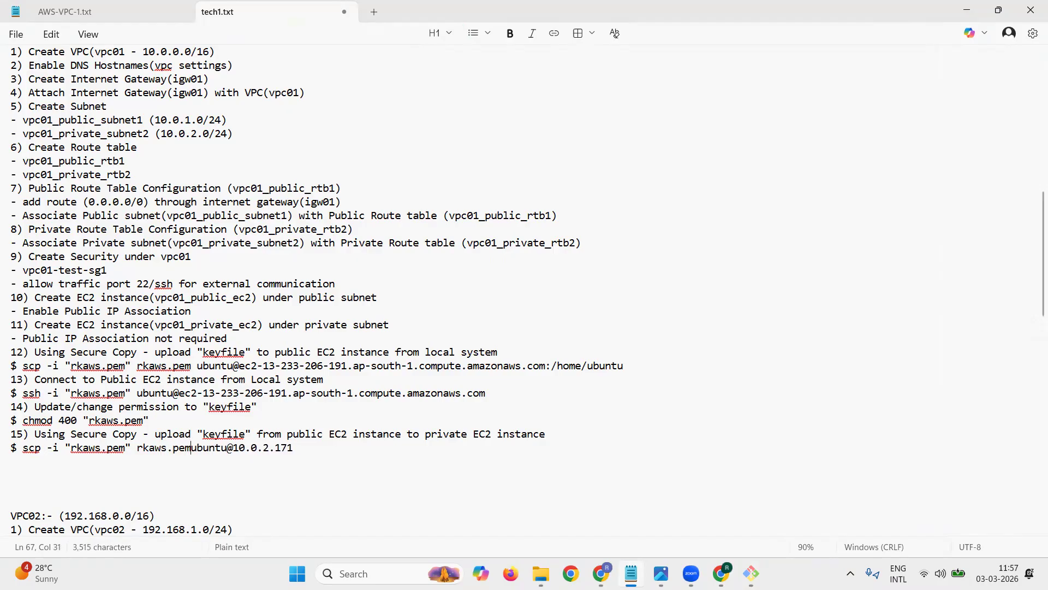
pyautogui.hotkey('shift', 'Right')
pyautogui.hotkey('shift', 'Right')
pyautogui.hotkey('shift', 'Right')
pyautogui.hotkey('shift', 'Right')
pyautogui.hotkey('shift', 'Right')
pyautogui.hotkey('shift', 'Right')
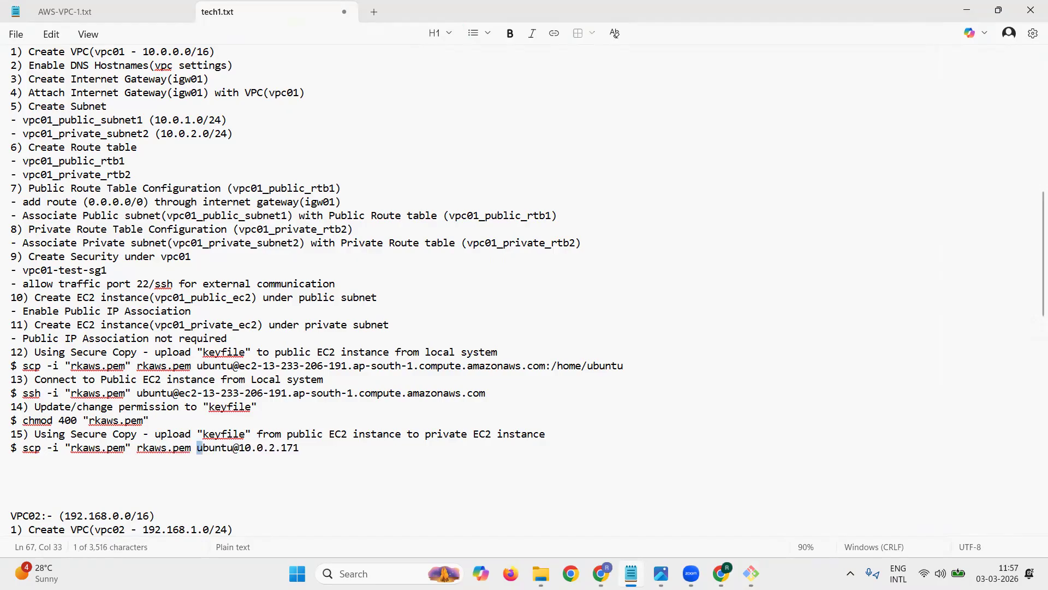
# Step: Append the destination path :/home/ubuntu to the end of the scp command under item 15
pyautogui.press('Right')
pyautogui.hotkey('shift', 'Right')
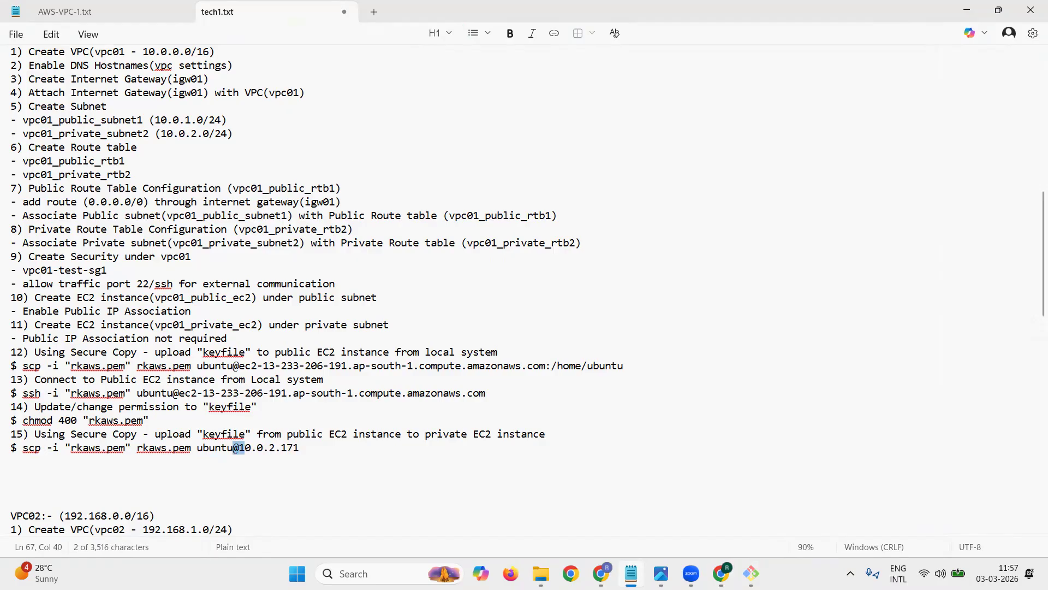
pyautogui.hotkey('shift', 'Right')
pyautogui.hotkey('shift', 'Right')
pyautogui.hotkey('shift', 'Right')
pyautogui.hotkey('shift', 'Right')
pyautogui.hotkey('shift', 'Right')
pyautogui.hotkey('shift', 'Right')
pyautogui.hotkey('shift', 'Right')
pyautogui.hotkey('shift', 'Right')
pyautogui.hotkey('shift', 'Right')
pyautogui.hotkey('shift', 'Right')
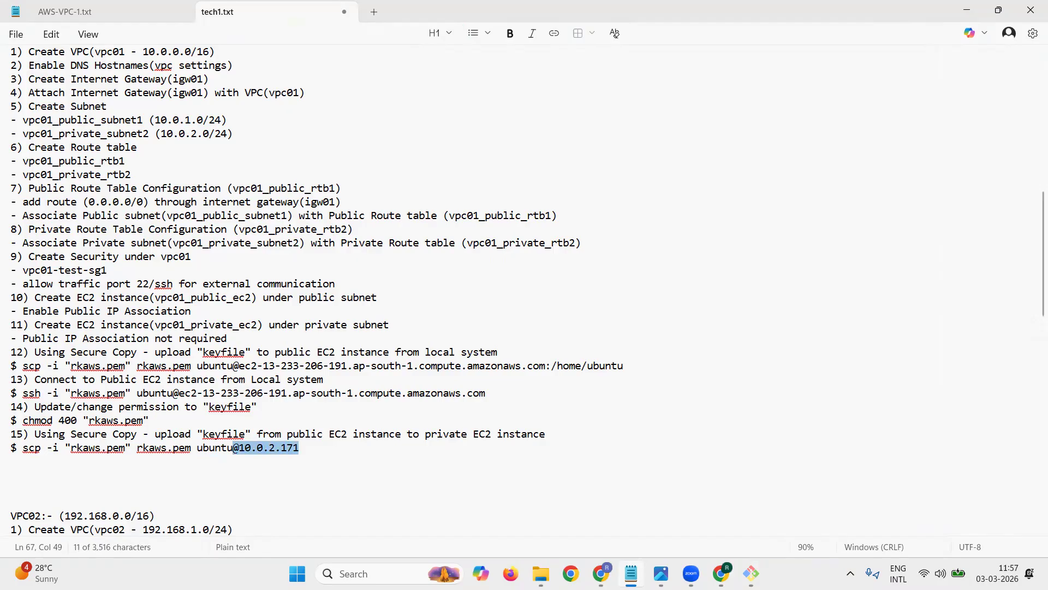
pyautogui.press('Right')
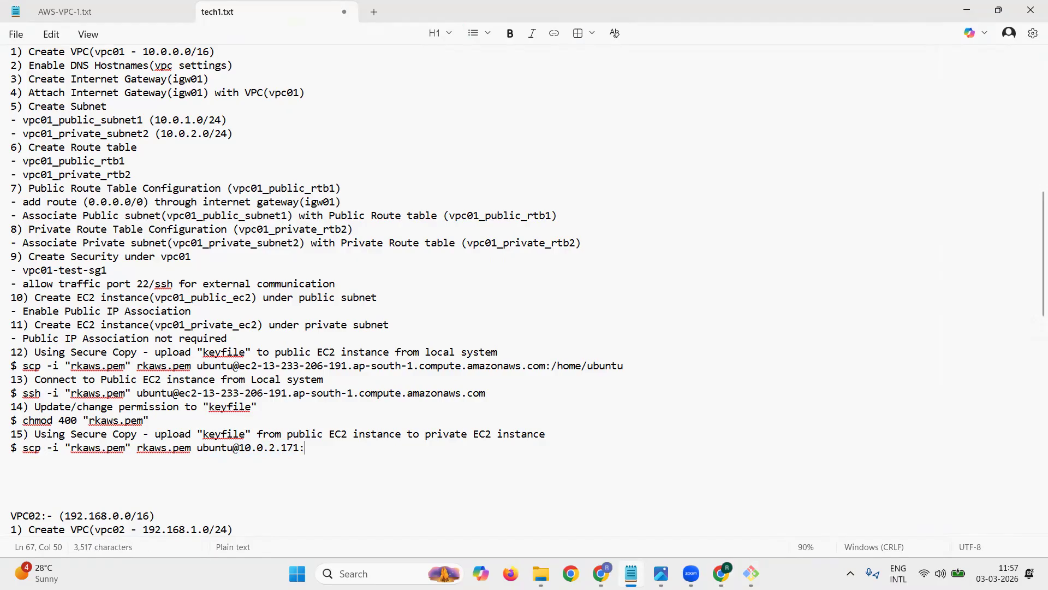
pyautogui.write(':')
pyautogui.write('/home/ub')
pyautogui.write('untu')
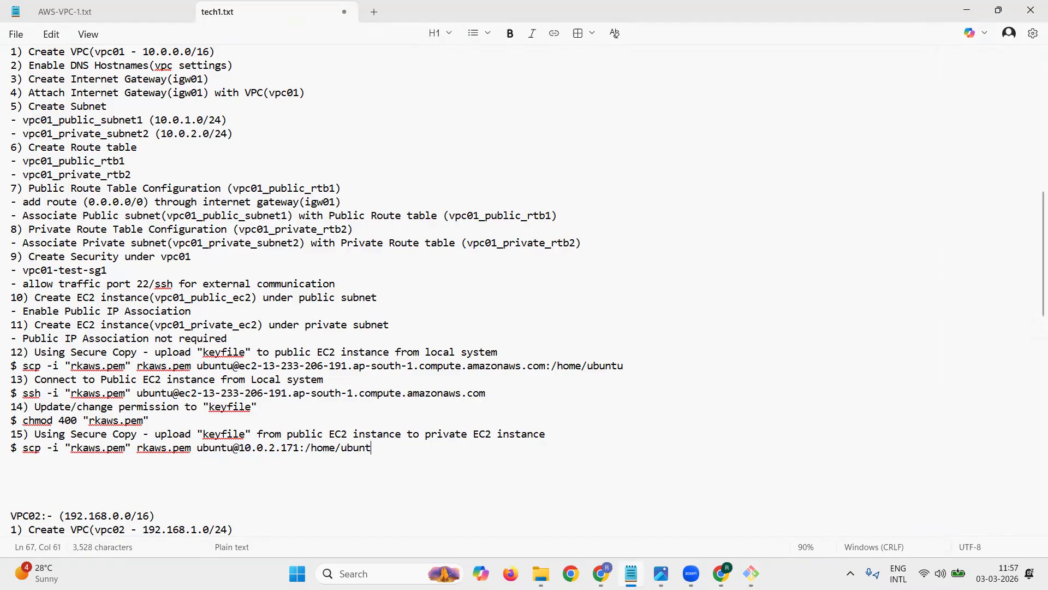
# Step: Add item "16) Connect to Private EC2 instance from Public EC2 using connection string" and an empty item 17) to the notes
pyautogui.press('Return')
pyautogui.write('16)')
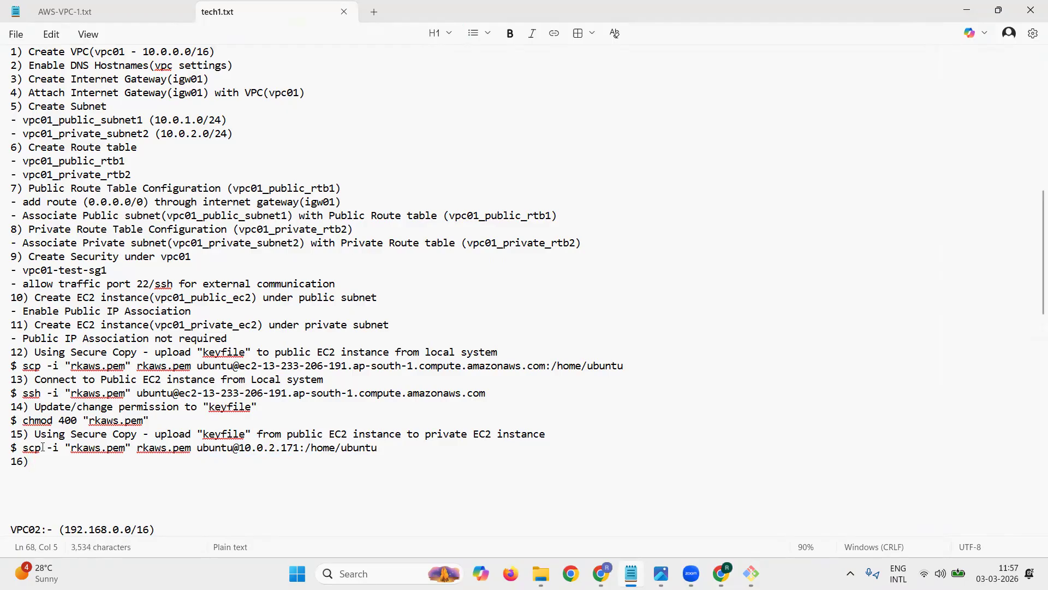
pyautogui.write(' Connect to private')
pyautogui.press('BackSpace')
pyautogui.press('BackSpace')
pyautogui.press('BackSpace')
pyautogui.press('BackSpace')
pyautogui.press('BackSpace')
pyautogui.press('BackSpace')
pyautogui.press('BackSpace')
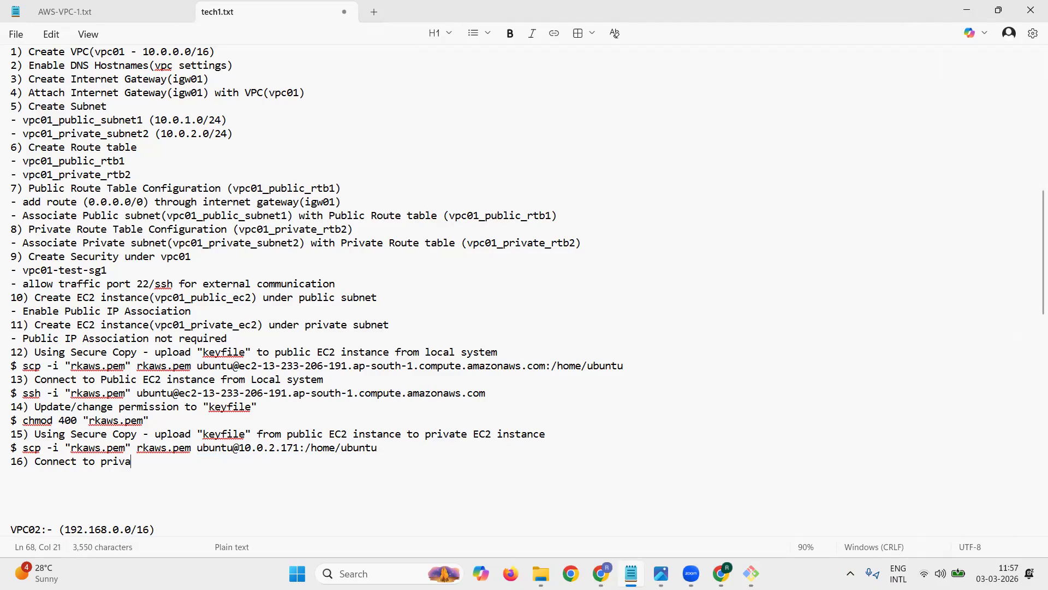
pyautogui.write('Prive')
pyautogui.press('BackSpace')
pyautogui.write('ate EC2 instance from Public EC2 using connection stri')
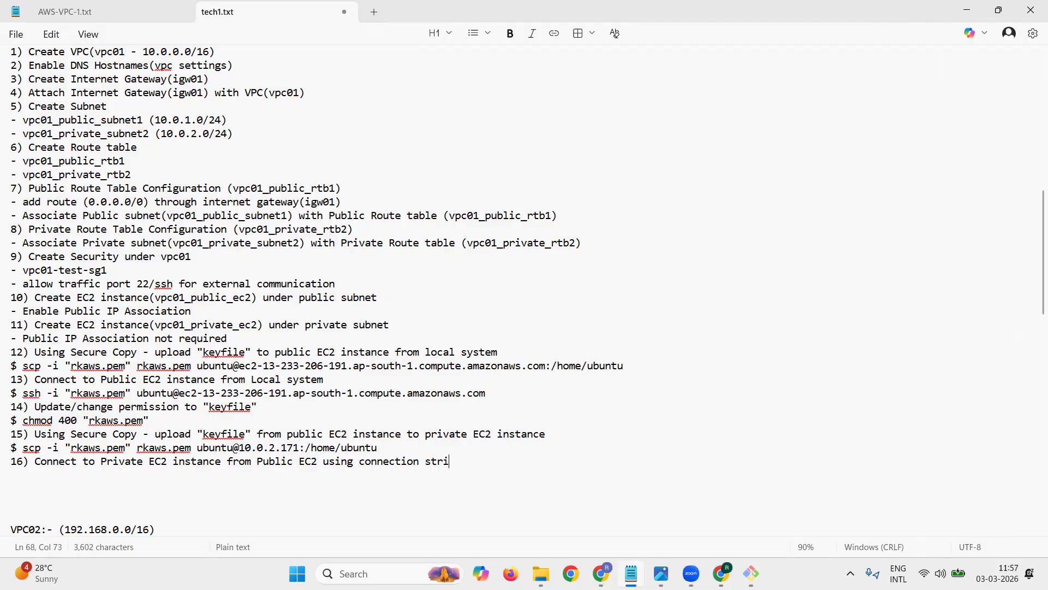
pyautogui.write('ng')
pyautogui.press('Return')
pyautogui.write('1')
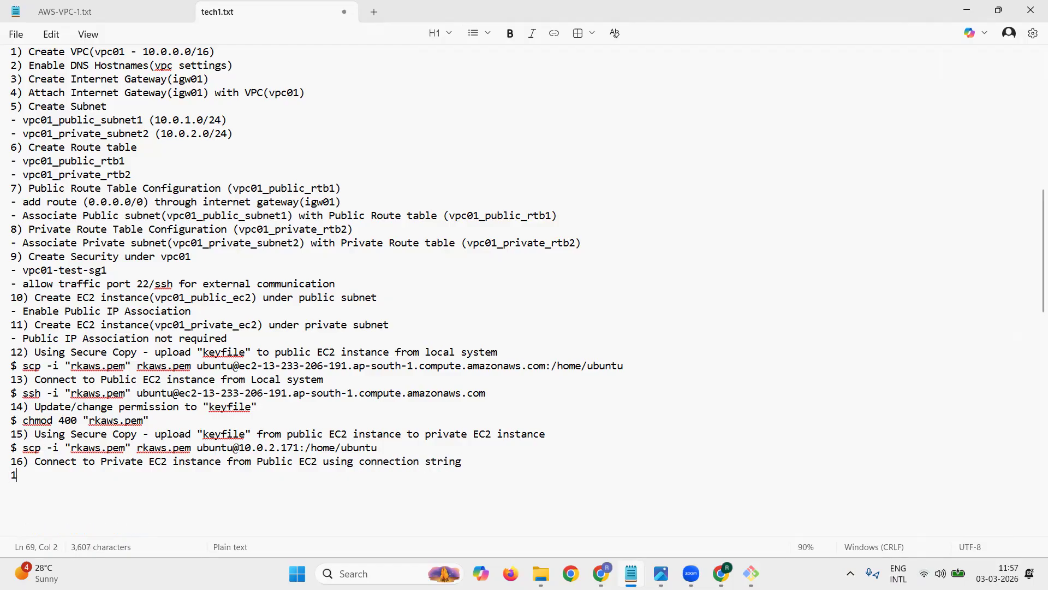
pyautogui.write('7)')
# Step: Copy item 15's scp command and run it in the public instance's terminal, answering yes to the host authenticity question
pyautogui.moveTo(23, 446); pyautogui.dragTo(379, 444)
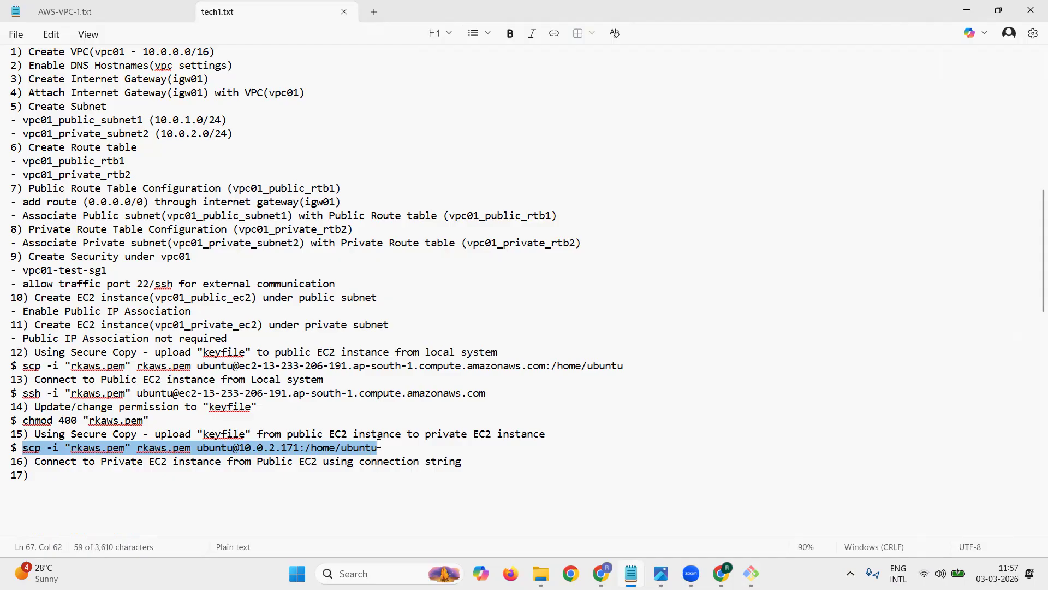
pyautogui.moveTo(751, 573)
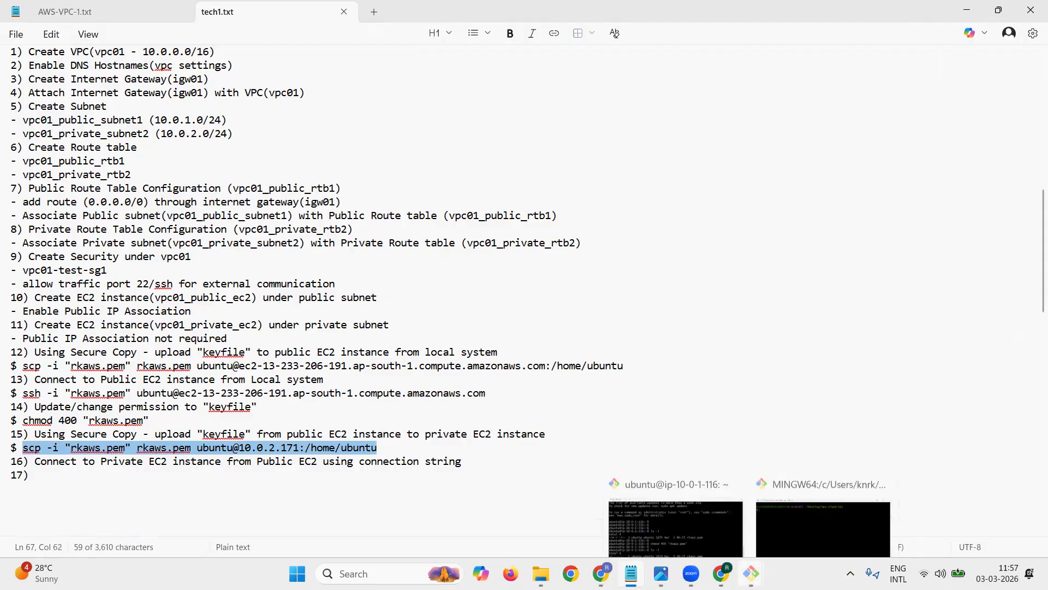
pyautogui.click(677, 514)
pyautogui.rightClick(480, 216)
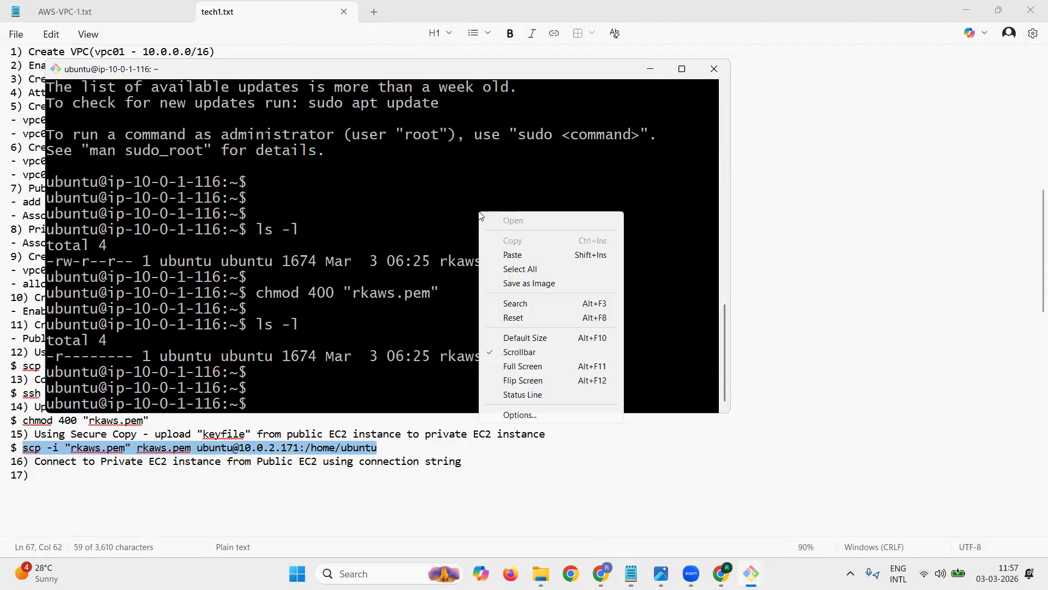
pyautogui.click(513, 255)
pyautogui.press('Return')
pyautogui.write('yes')
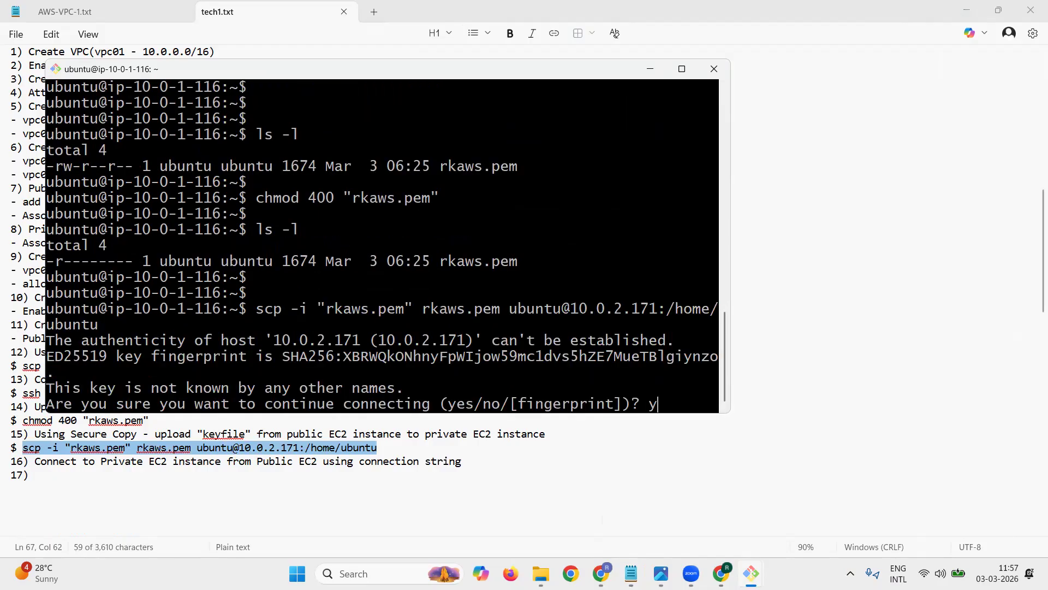
pyautogui.press('Return')
pyautogui.press('Return')
pyautogui.press('Return')
pyautogui.press('Return')
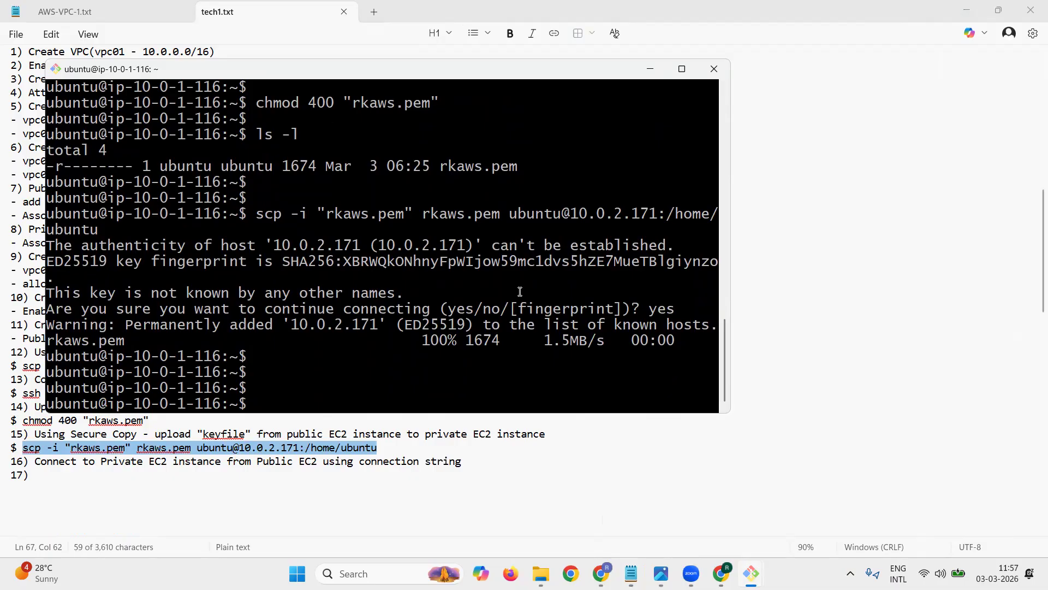
# Step: Return to the tech1.txt notes and insert a command line starting with $ between items 16 and 17
pyautogui.click(48, 13)
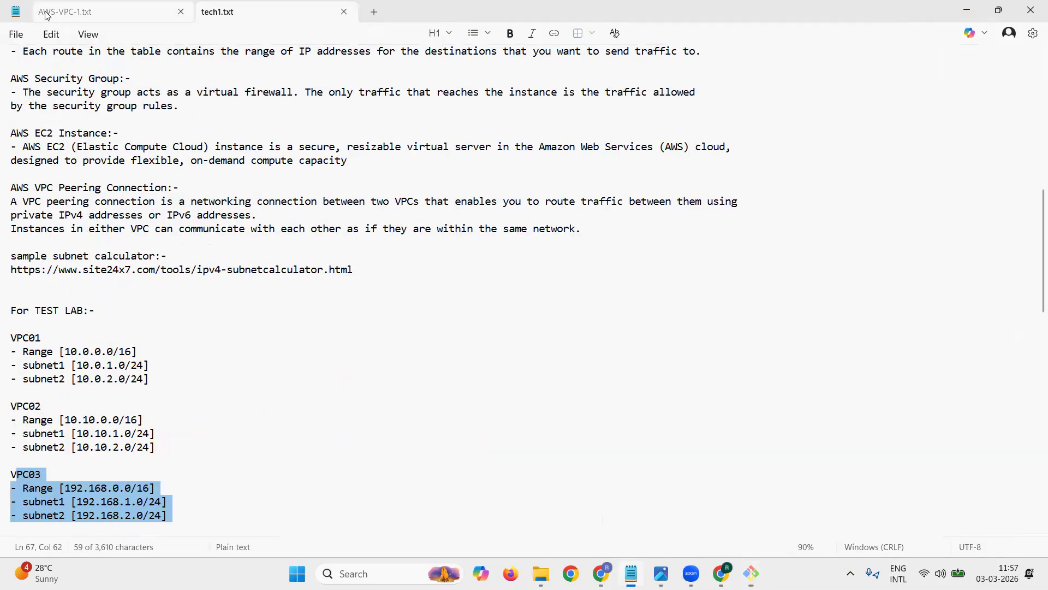
pyautogui.click(224, 12)
pyautogui.click(49, 472)
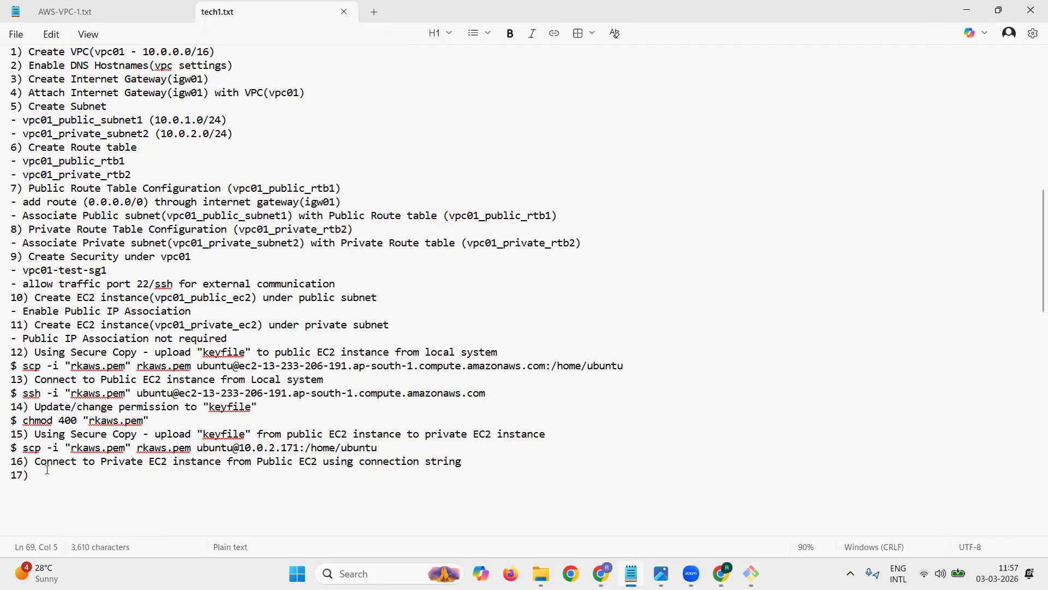
pyautogui.press('Home')
pyautogui.press('Return')
pyautogui.press('Up')
pyautogui.write('$')
# Step: Copy vpc01_private_ec2's example ssh command from the AWS console and paste it on the $ line under item 16 of the notes
pyautogui.hotkey('alt', 'Tab')
pyautogui.click(419, 437)
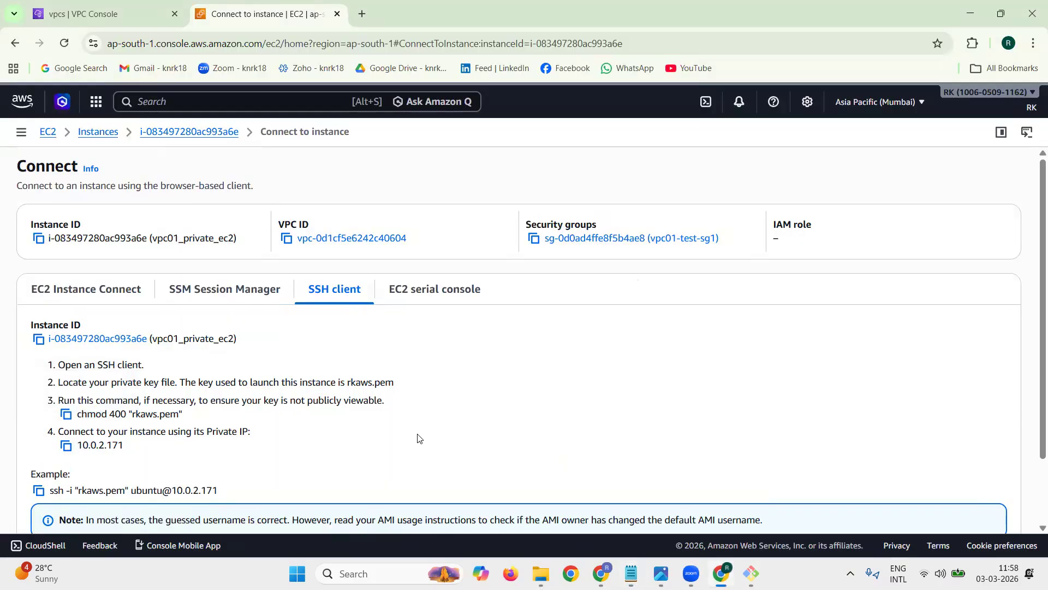
pyautogui.scroll(-2, 419, 437)
pyautogui.click(39, 410)
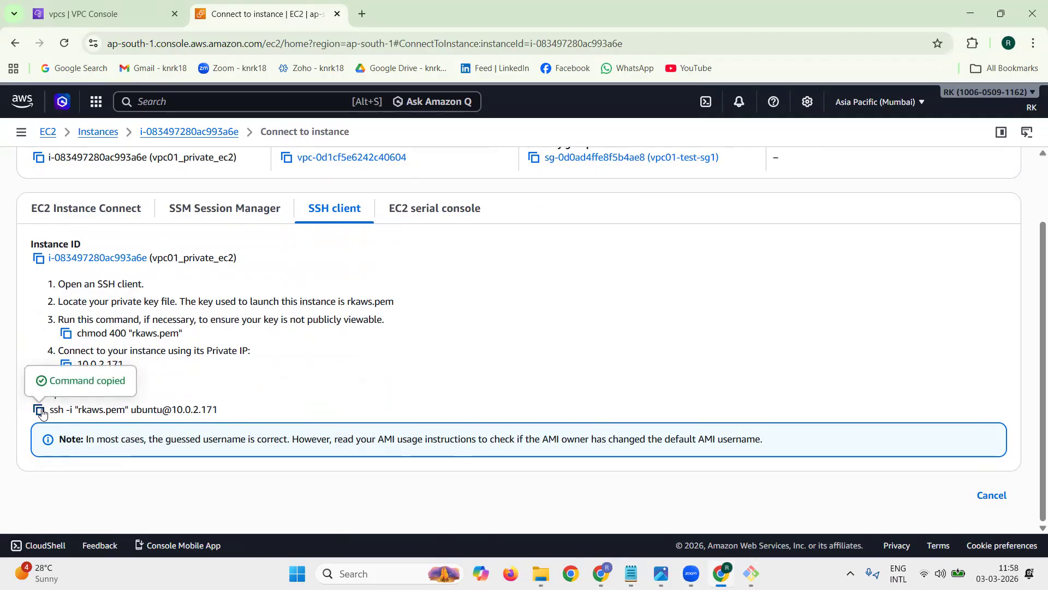
pyautogui.moveTo(751, 573)
pyautogui.click(676, 511)
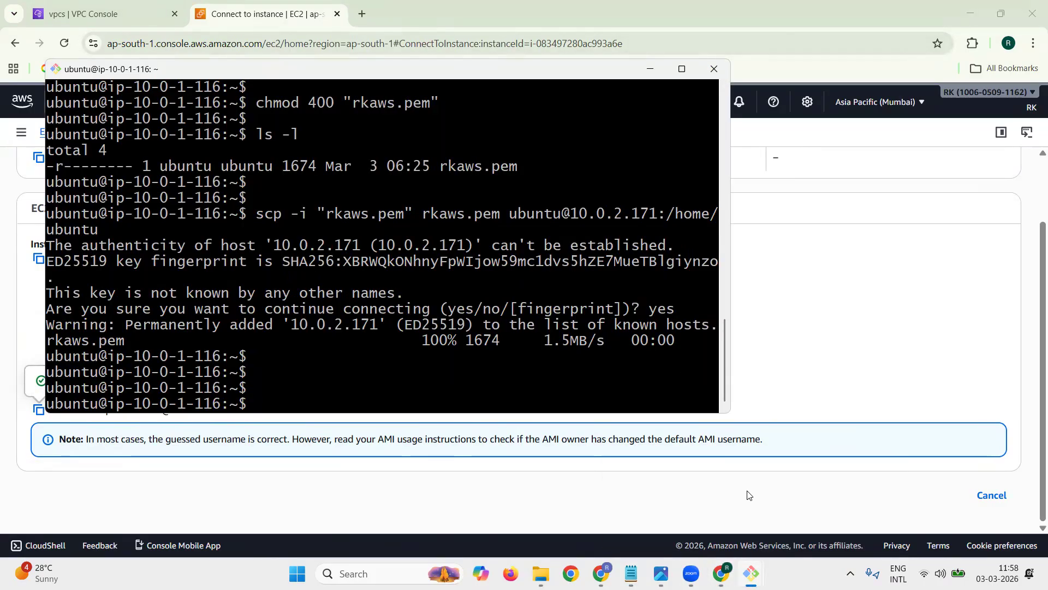
pyautogui.moveTo(631, 573)
pyautogui.click(631, 522)
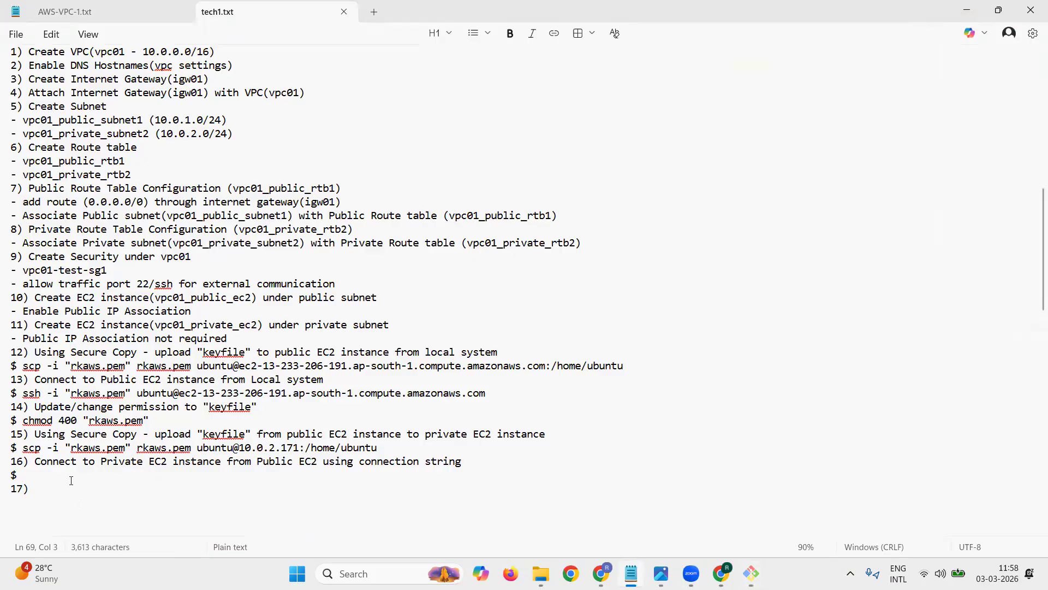
pyautogui.hotkey('ctrl', 'v')
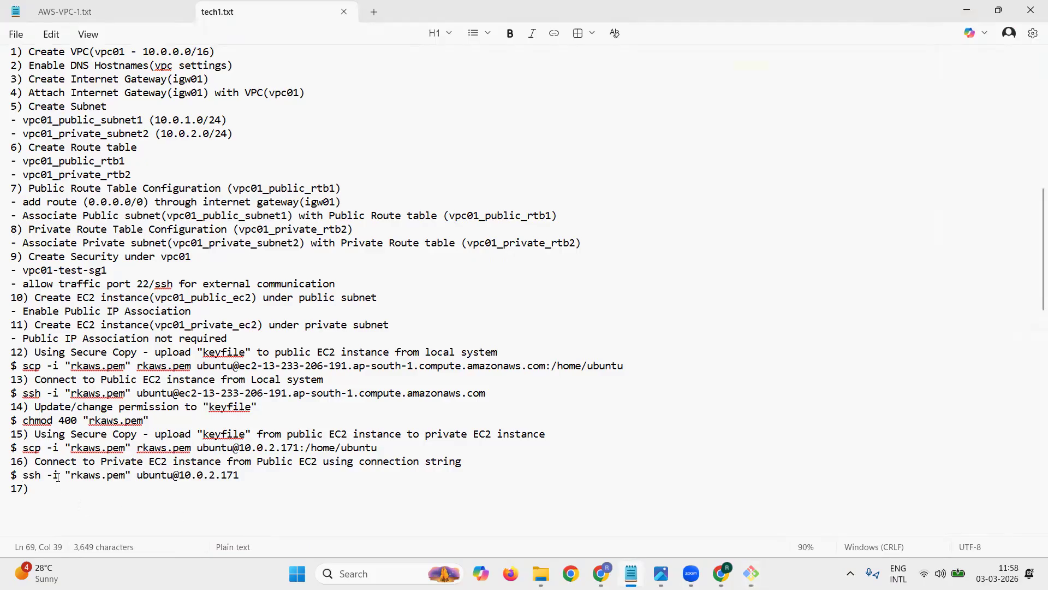
# Step: Complete item 17) in the notes with the text "Connect to Public EC2 instance from Private EC2 instance ssh"
pyautogui.moveTo(34, 463); pyautogui.dragTo(395, 478)
pyautogui.moveTo(472, 469); pyautogui.dragTo(471, 462)
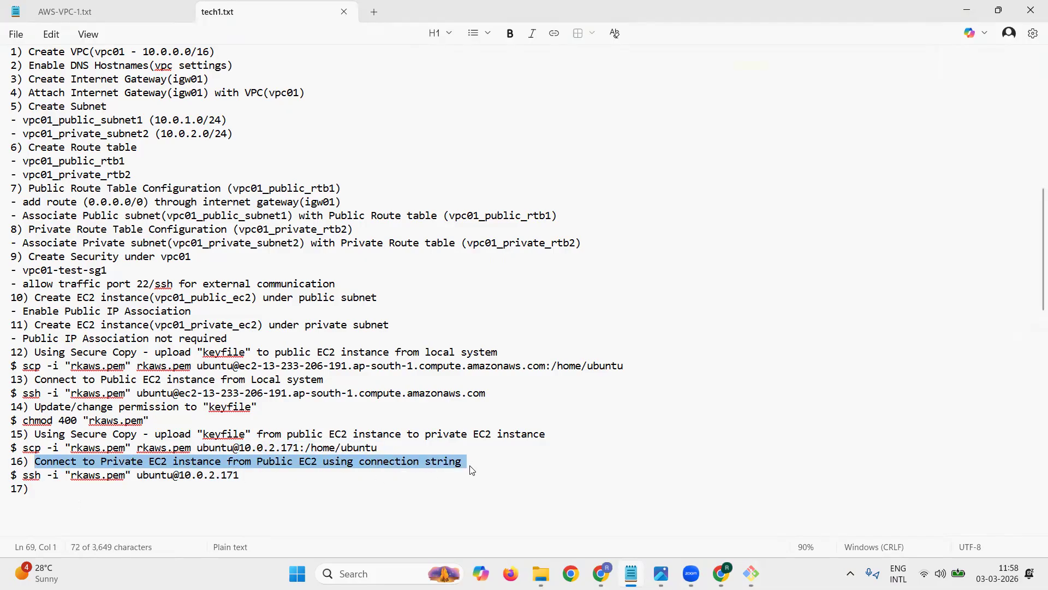
pyautogui.click(62, 488)
pyautogui.write('Connect t')
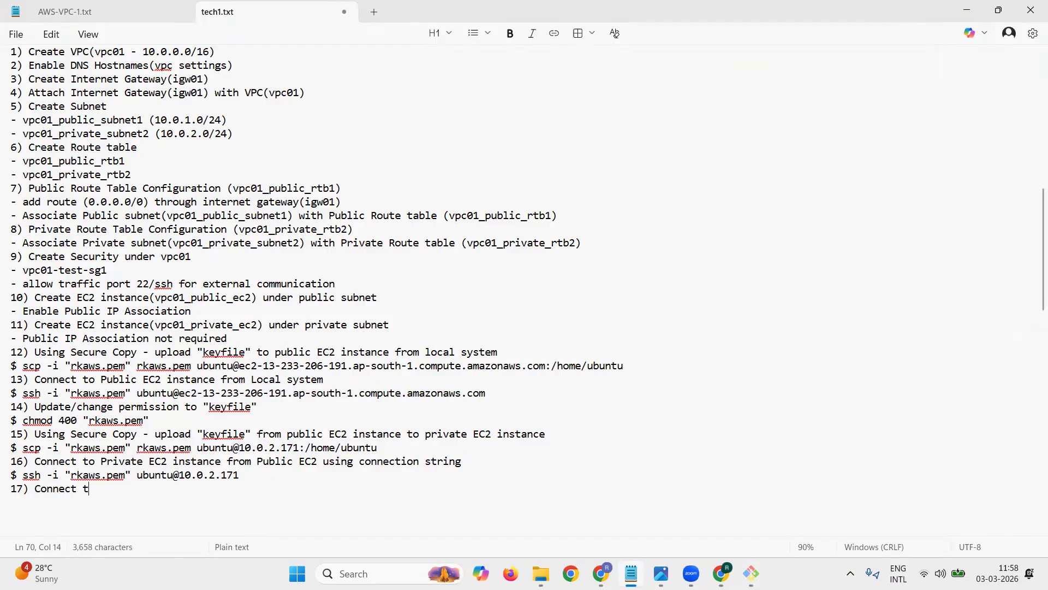
pyautogui.write('o Pu')
pyautogui.press('BackSpace')
pyautogui.write('ria')
pyautogui.press('BackSpace')
pyautogui.press('BackSpace')
pyautogui.press('BackSpace')
pyautogui.write('ublic ')
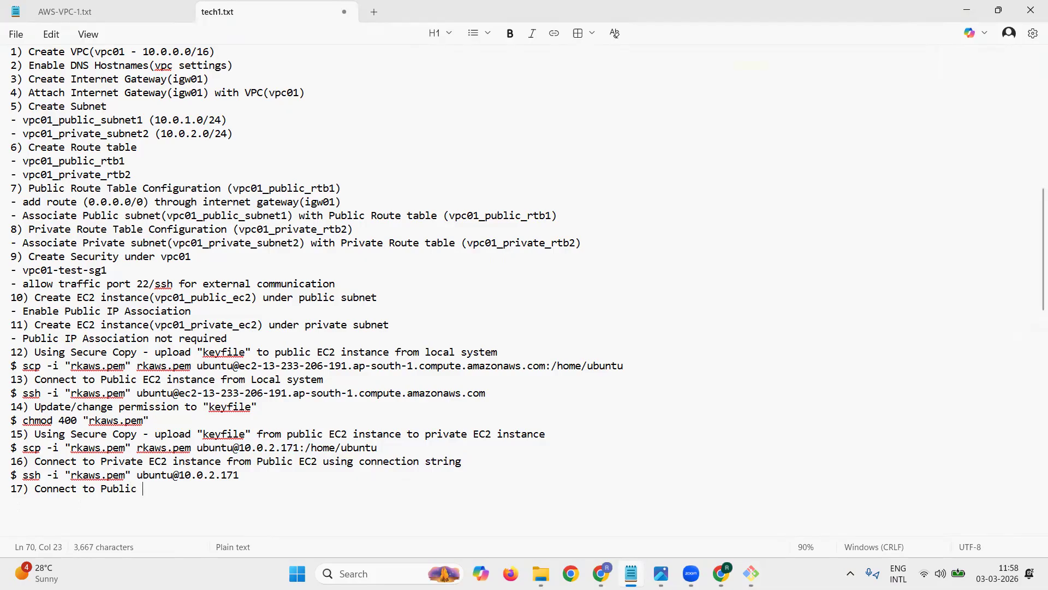
pyautogui.write('E22 instance from ')
pyautogui.write('Priva')
pyautogui.write('te EC2 instane ')
pyautogui.write('usin')
pyautogui.press('BackSpace')
pyautogui.press('BackSpace')
pyautogui.press('BackSpace')
pyautogui.press('BackSpace')
pyautogui.press('BackSpace')
pyautogui.press('BackSpace')
pyautogui.write('ce st')
pyautogui.press('BackSpace')
pyautogui.write('sh')
pyautogui.press('Return')
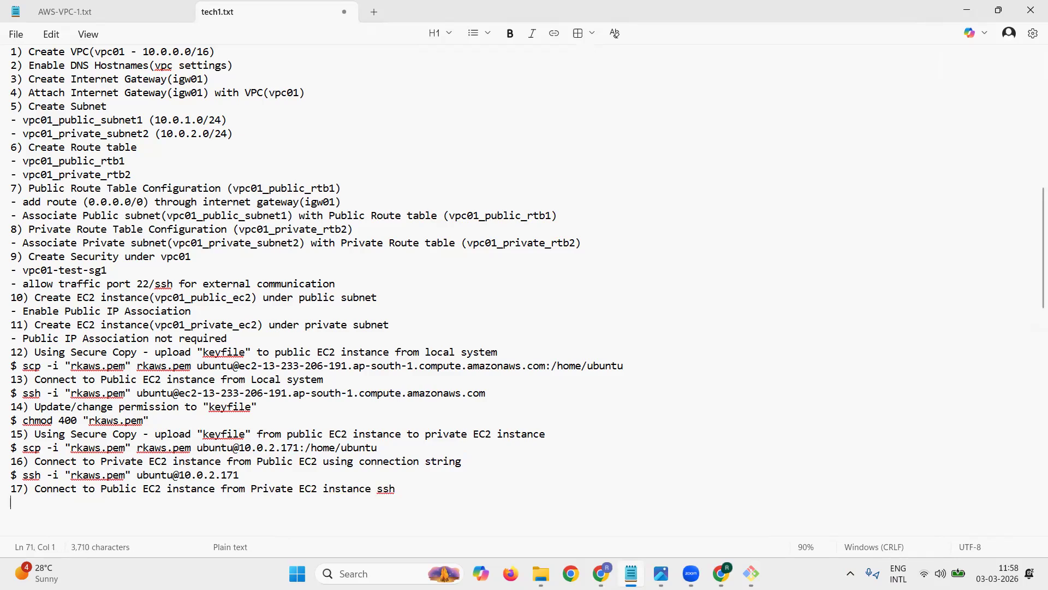
# Step: Add the partial command line $ ssh -i "rkaws.pem" ubuntu@ under item 17, leaving a few blank lines below it
pyautogui.press('Return')
pyautogui.press('Return')
pyautogui.press('Return')
pyautogui.press('Return')
pyautogui.press('Return')
pyautogui.press('Return')
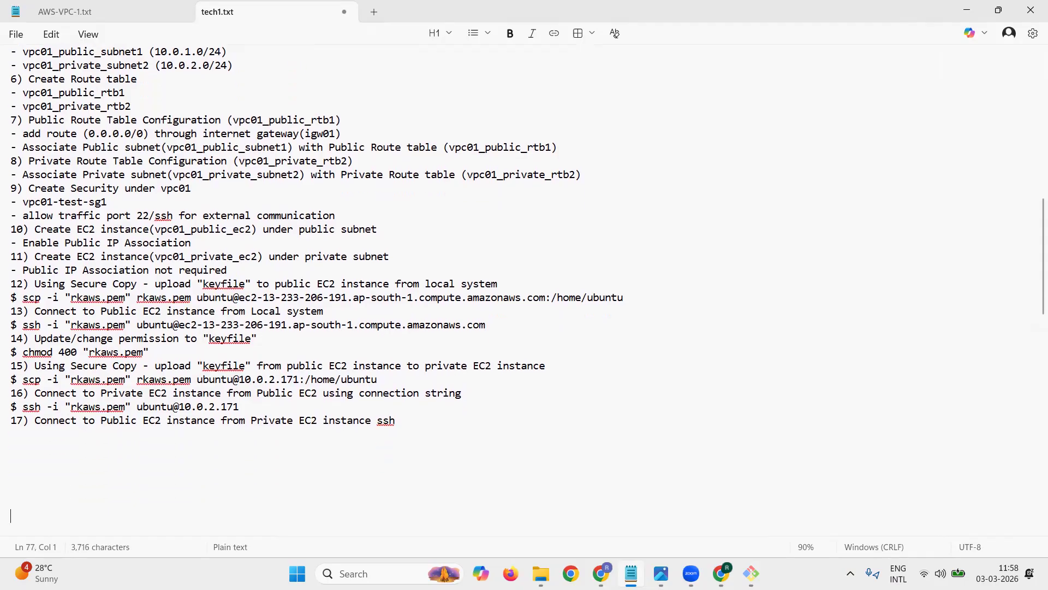
pyautogui.press('Up')
pyautogui.press('Up')
pyautogui.write('$ ssh -i ""')
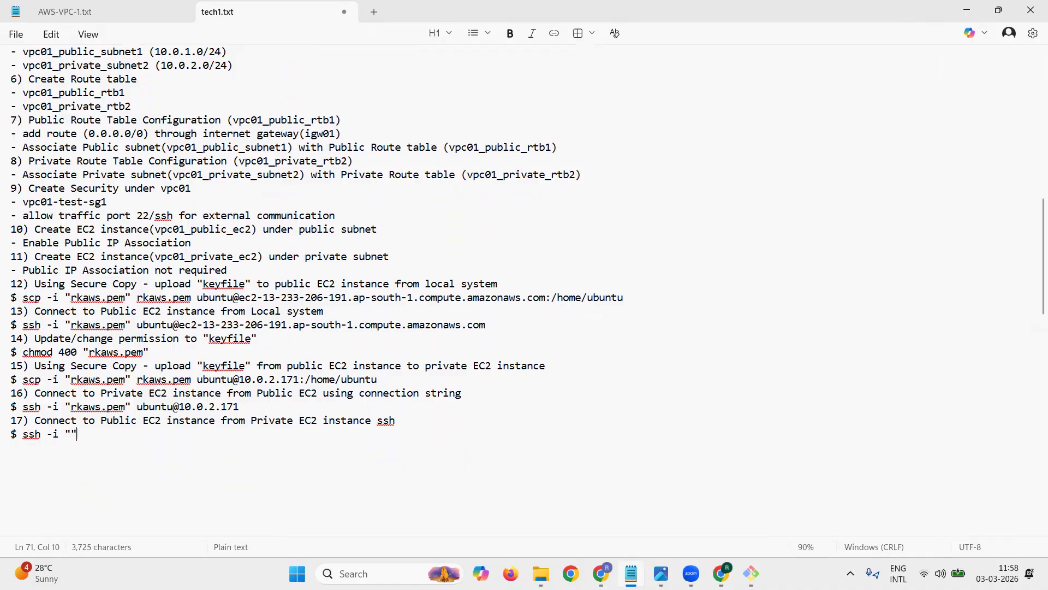
pyautogui.press('Left')
pyautogui.write('rkaws.pem')
pyautogui.press('Right')
pyautogui.write('ubun')
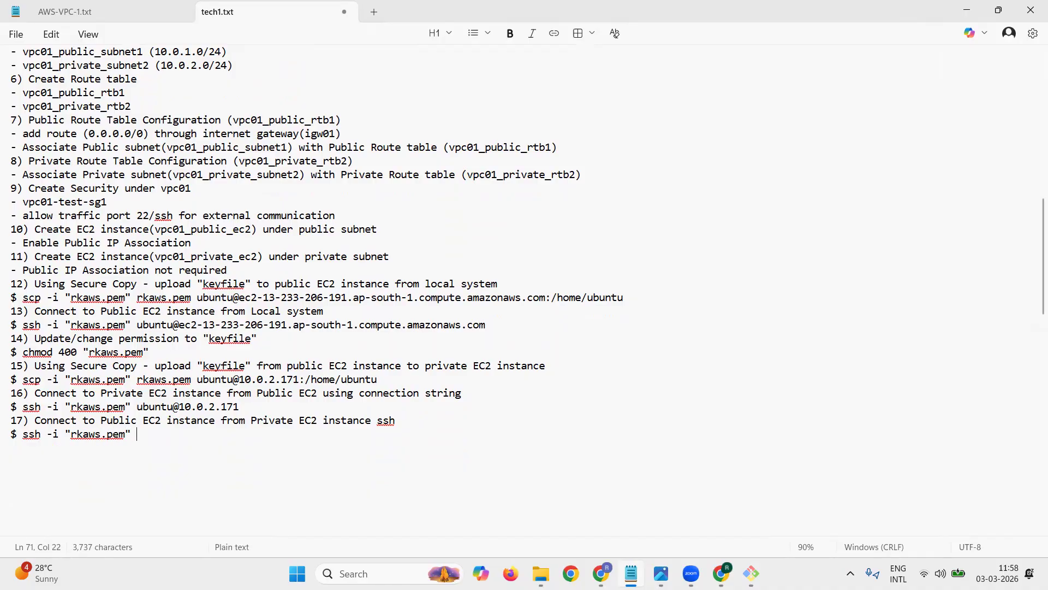
pyautogui.write('tu@')
# Step: Copy vpc01_public_ec2's private IPv4 address from the AWS console and paste it after ubuntu@ in item 17's command
pyautogui.hotkey('alt', 'Tab')
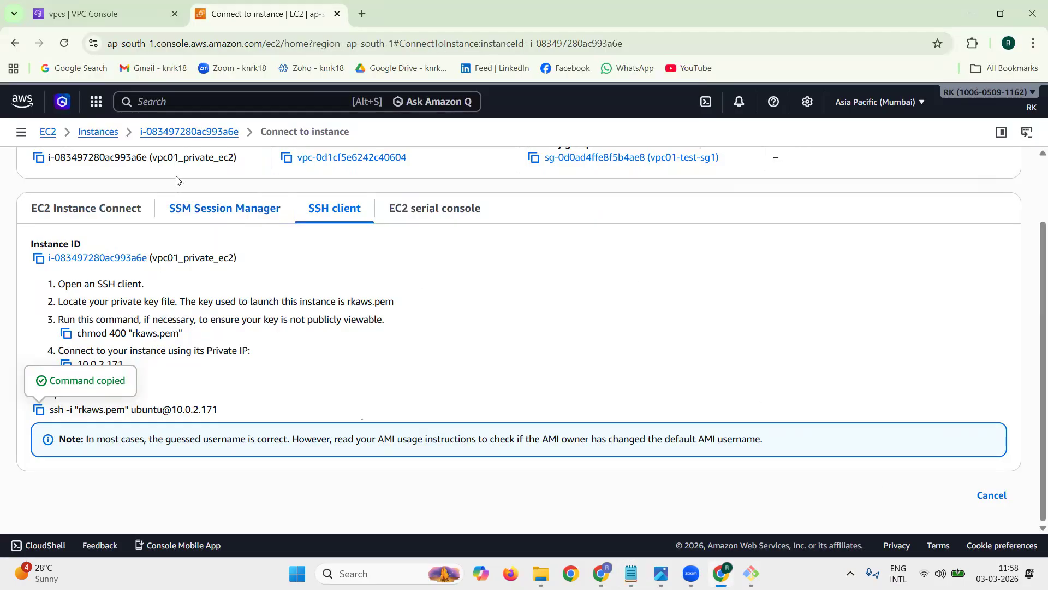
pyautogui.click(98, 132)
pyautogui.click(189, 297)
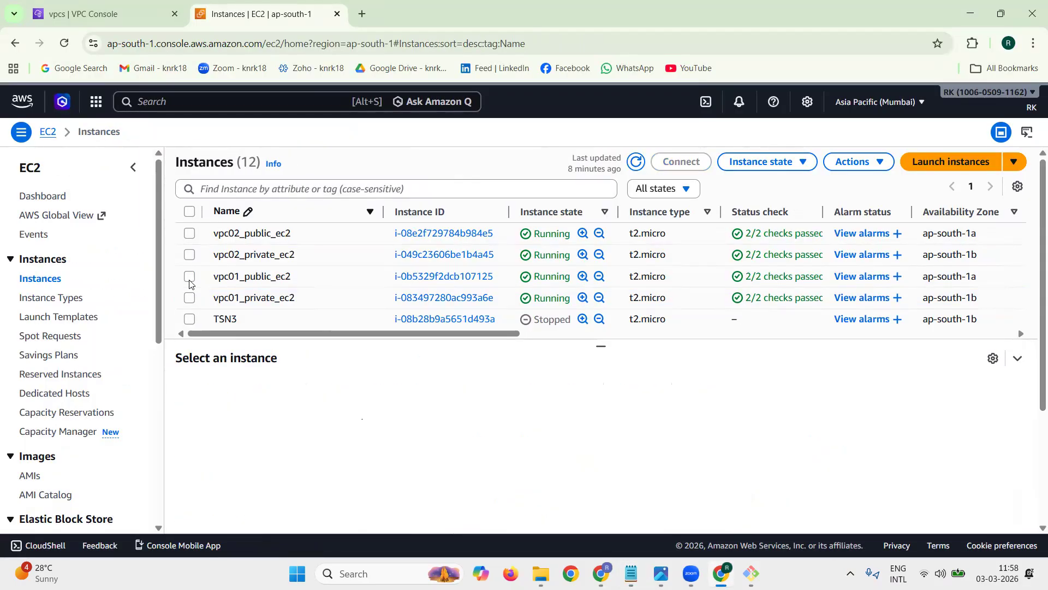
pyautogui.click(189, 277)
pyautogui.doubleClick(789, 444)
pyautogui.doubleClick(785, 455)
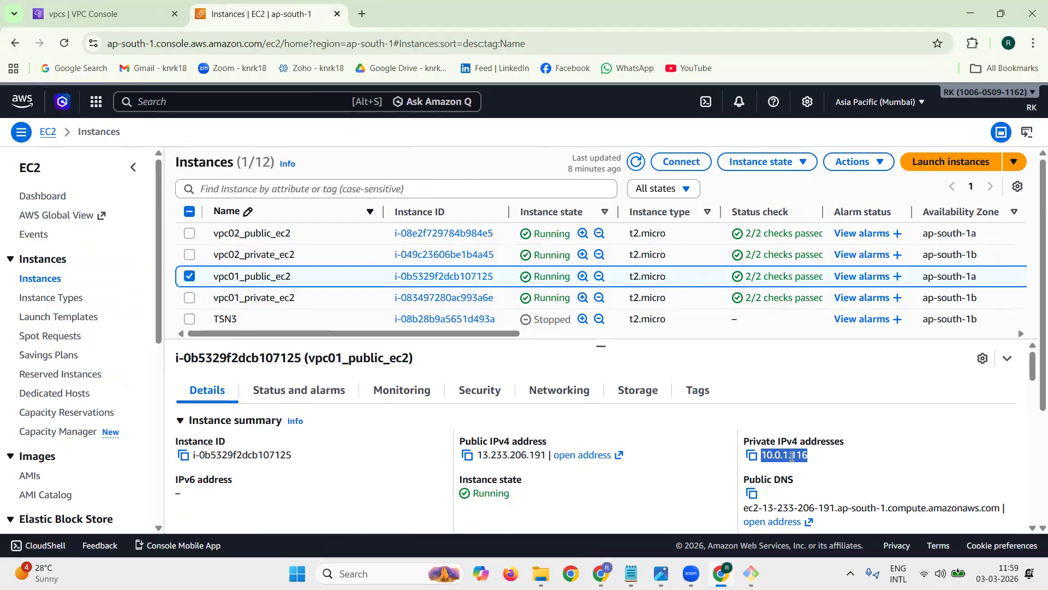
pyautogui.click(752, 456)
pyautogui.click(970, 13)
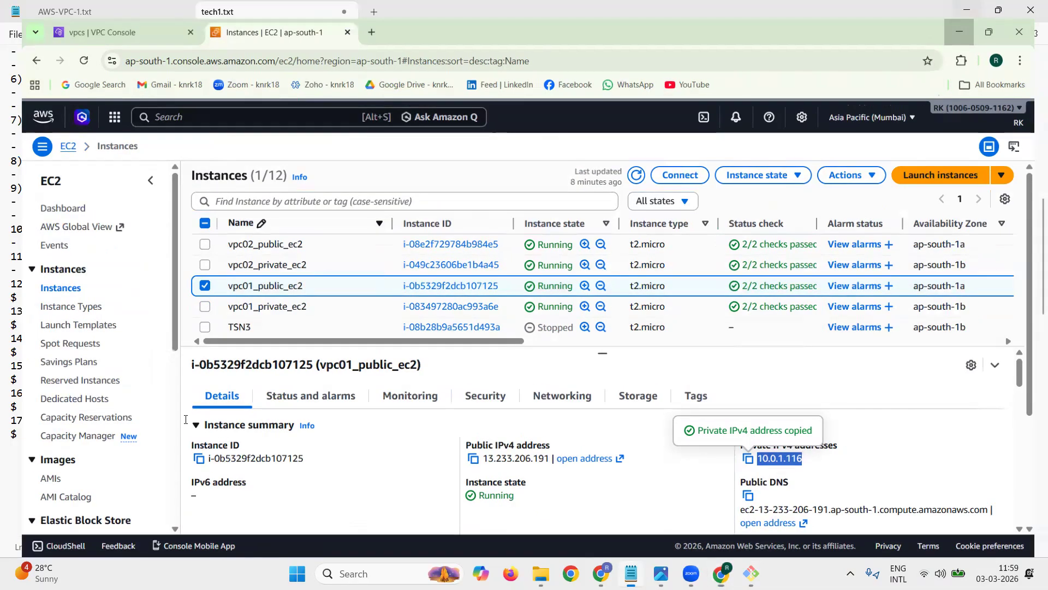
pyautogui.hotkey('ctrl', 'v')
pyautogui.press('Return')
pyautogui.press('Return')
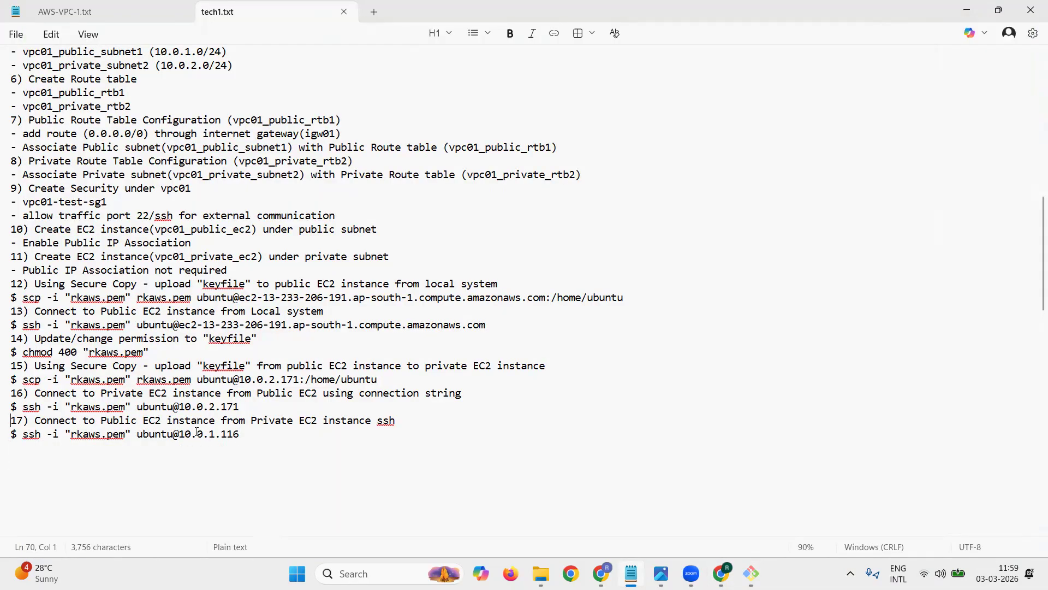
# Step: Copy item 16's ssh command from the notes and run it in the public instance's terminal to log in to the private instance
pyautogui.moveTo(25, 407); pyautogui.dragTo(239, 408)
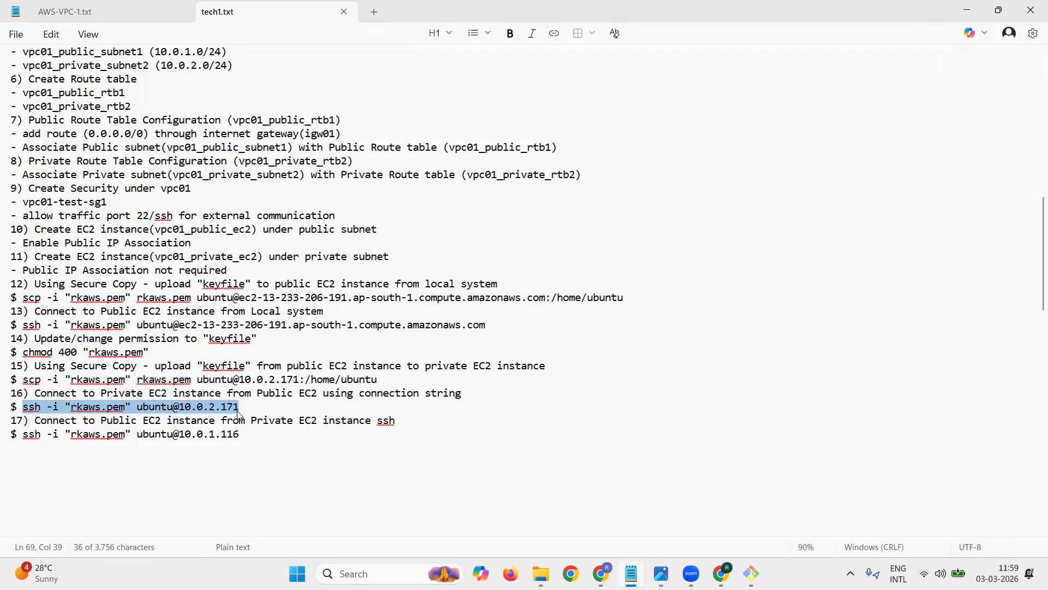
pyautogui.moveTo(751, 573)
pyautogui.click(677, 507)
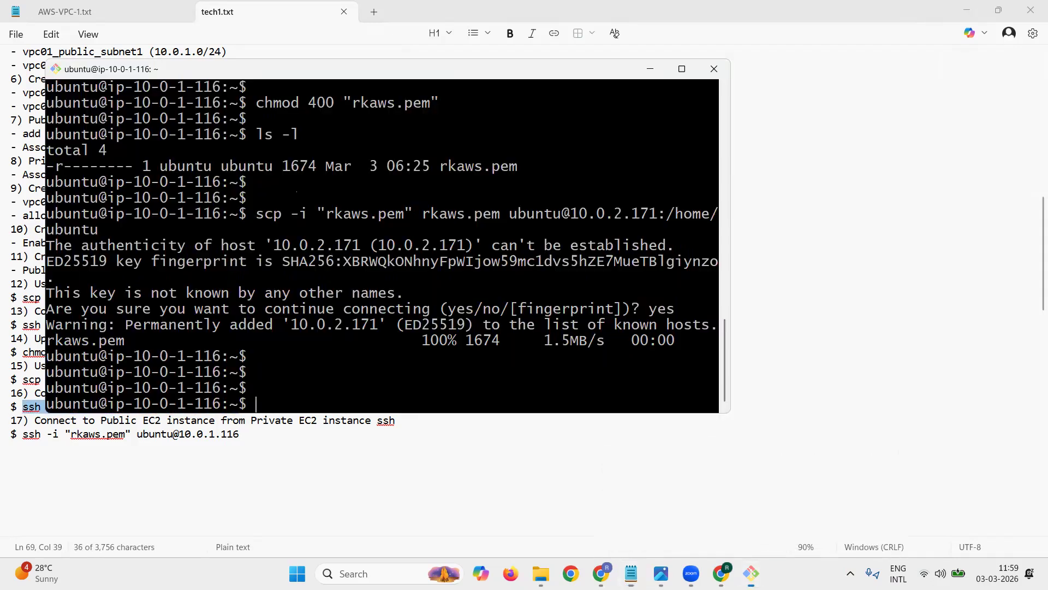
pyautogui.rightClick(613, 369)
pyautogui.click(644, 201)
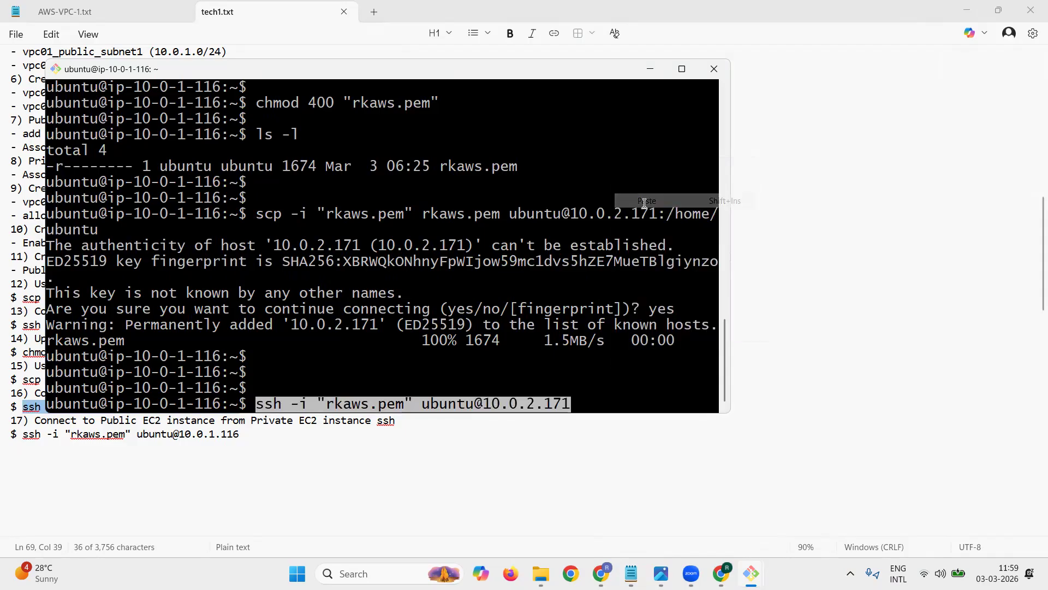
pyautogui.press('Return')
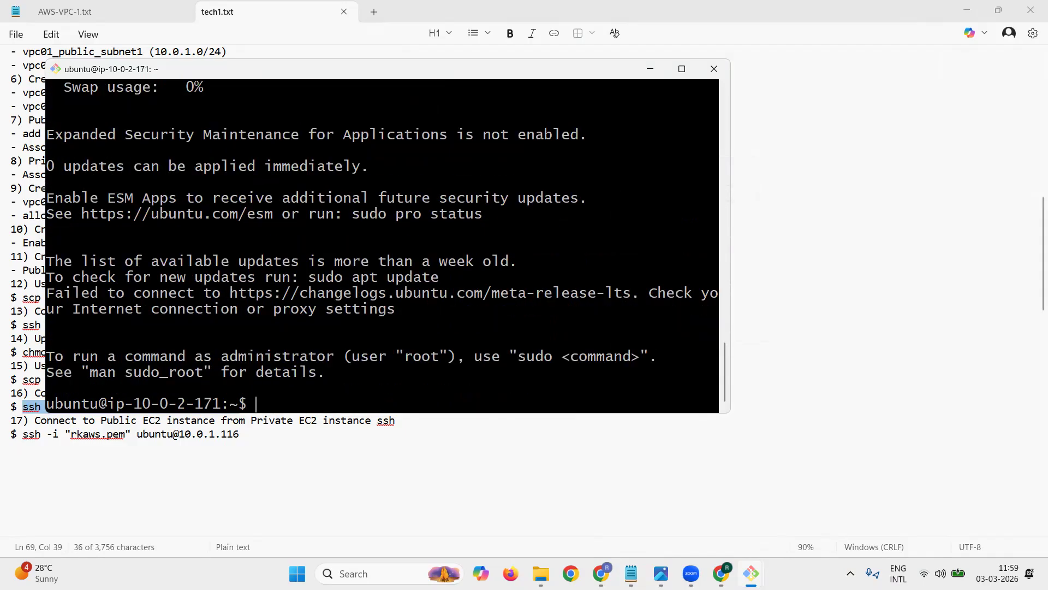
pyautogui.press('Return')
pyautogui.rightClick(595, 278)
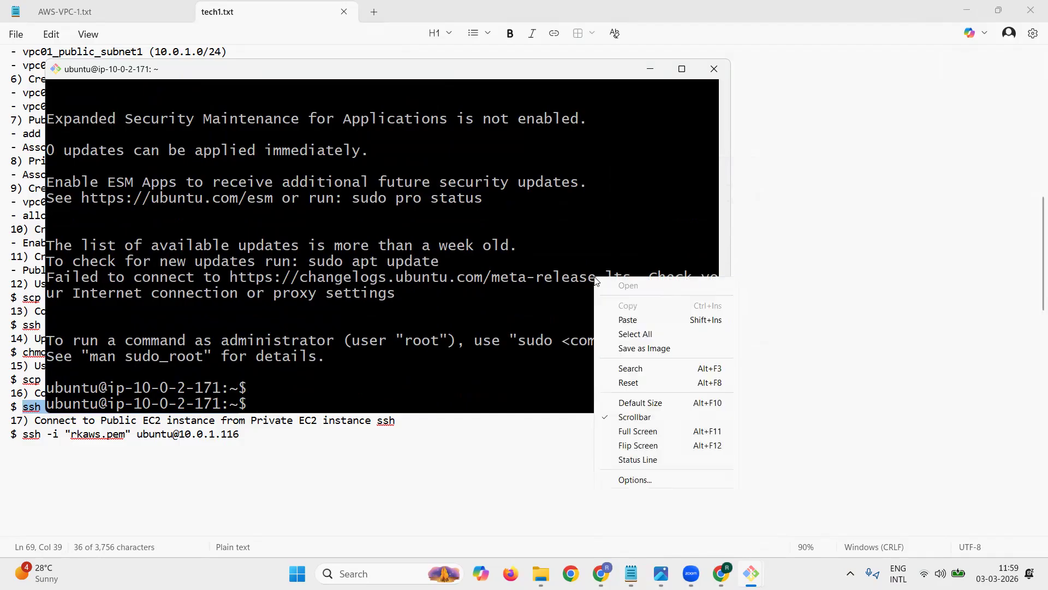
pyautogui.click(626, 316)
pyautogui.press('BackSpace')
pyautogui.press('BackSpace')
pyautogui.press('BackSpace')
pyautogui.press('BackSpace')
pyautogui.press('BackSpace')
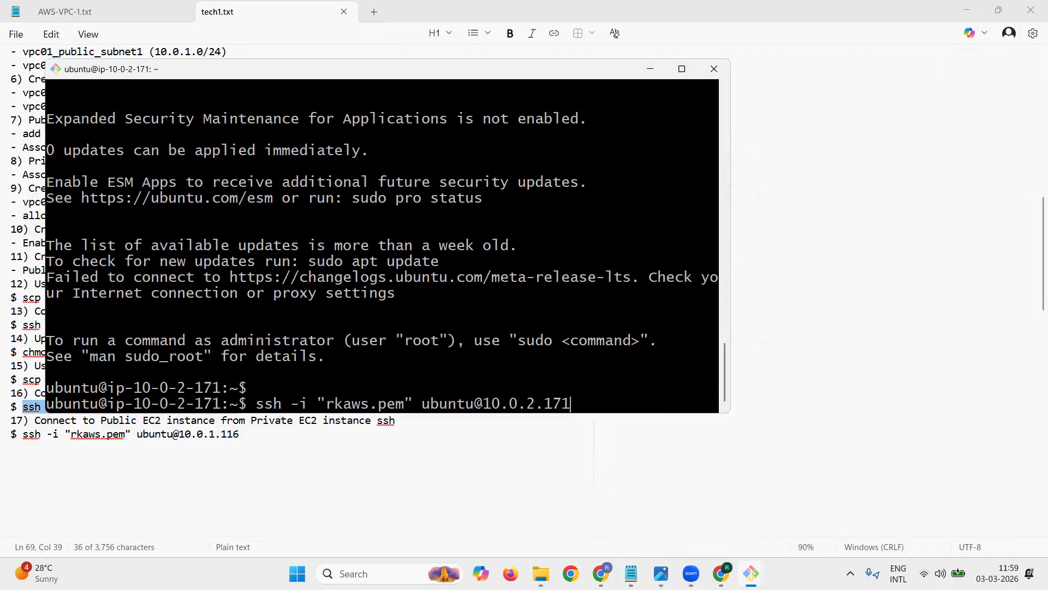
pyautogui.write('1.161')
pyautogui.press('BackSpace')
pyautogui.press('BackSpace')
pyautogui.write('16')
pyautogui.press('Return')
pyautogui.write('yes')
pyautogui.press('Return')
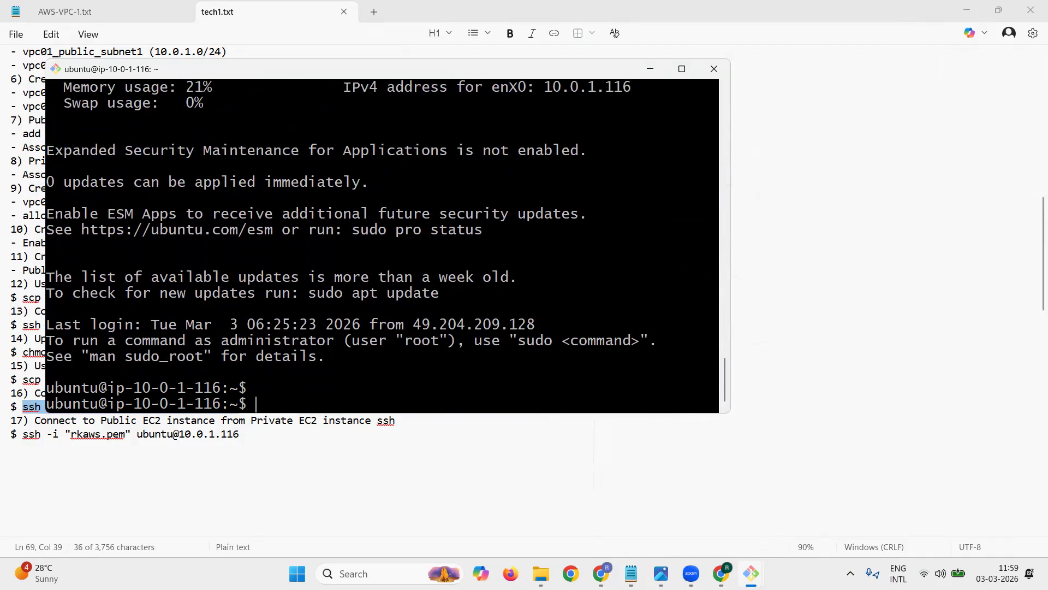
# Step: Exit the ssh session on the public instance to return to the private instance's prompt
pyautogui.press('Return')
pyautogui.write('exit')
pyautogui.press('Return')
pyautogui.press('Return')
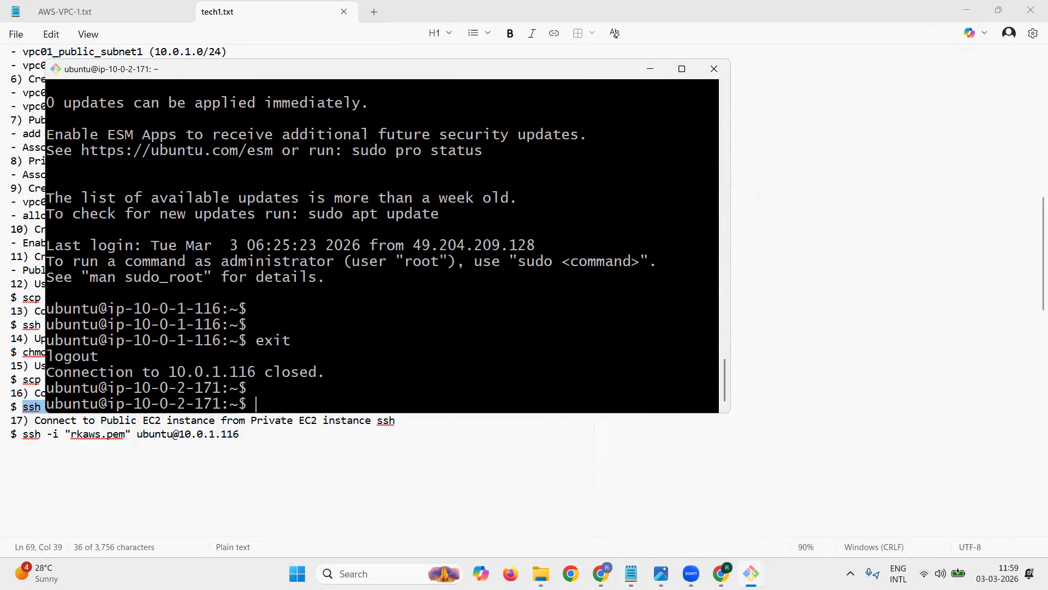
pyautogui.press('Return')
pyautogui.moveTo(168, 372); pyautogui.dragTo(217, 372)
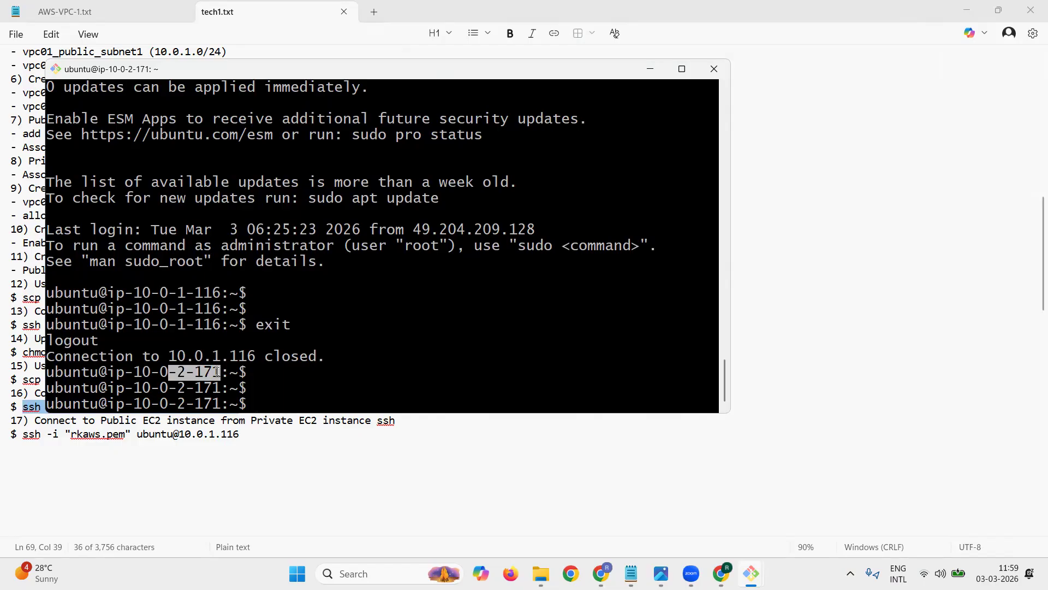
# Step: Return to the tech1.txt notes and delete surplus blank lines between the VPC01 and VPC02 sections
pyautogui.click(291, 380)
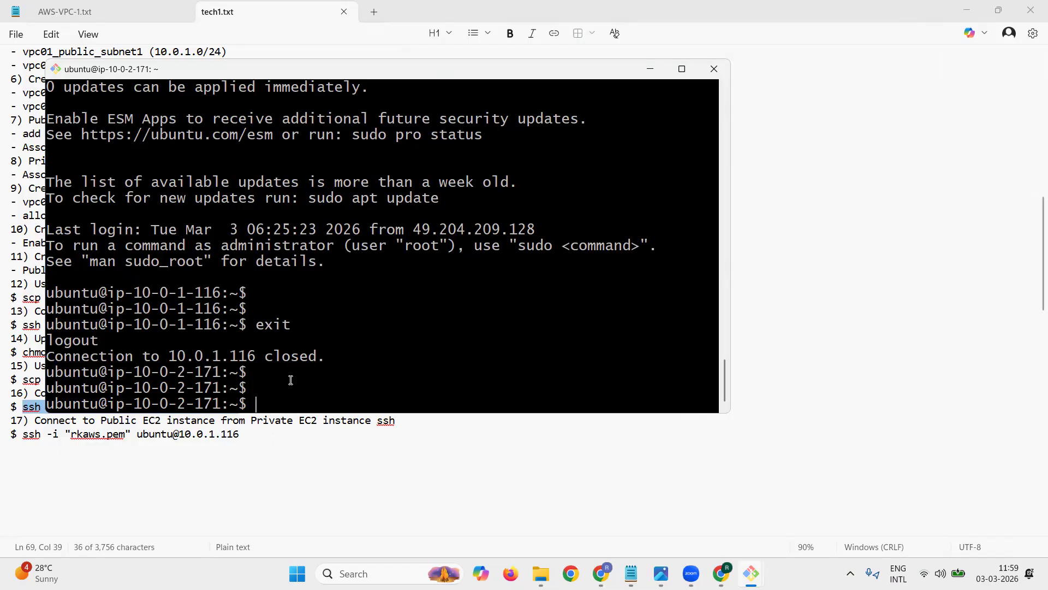
pyautogui.click(649, 73)
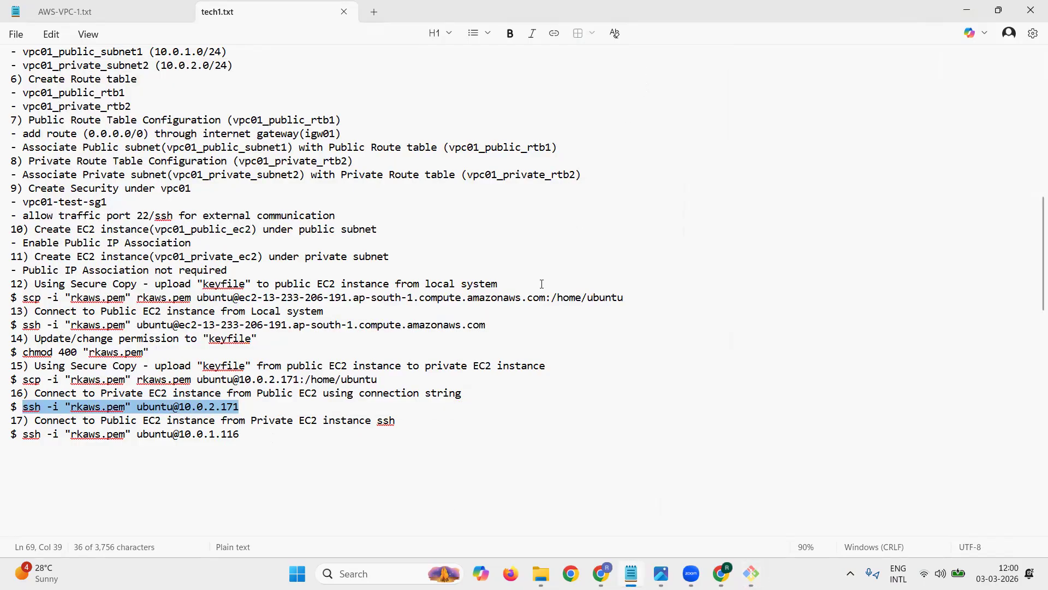
pyautogui.scroll(-3, 541, 283)
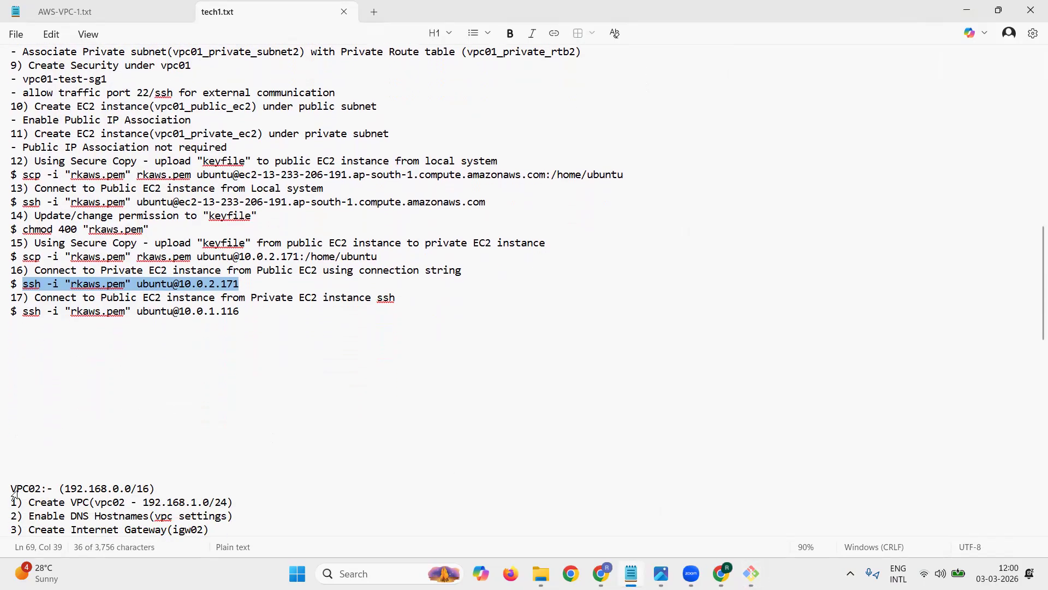
pyautogui.click(156, 373)
pyautogui.press('Delete')
pyautogui.press('Delete')
pyautogui.press('Delete')
pyautogui.press('Delete')
pyautogui.press('Delete')
pyautogui.press('Delete')
pyautogui.press('Delete')
pyautogui.press('Delete')
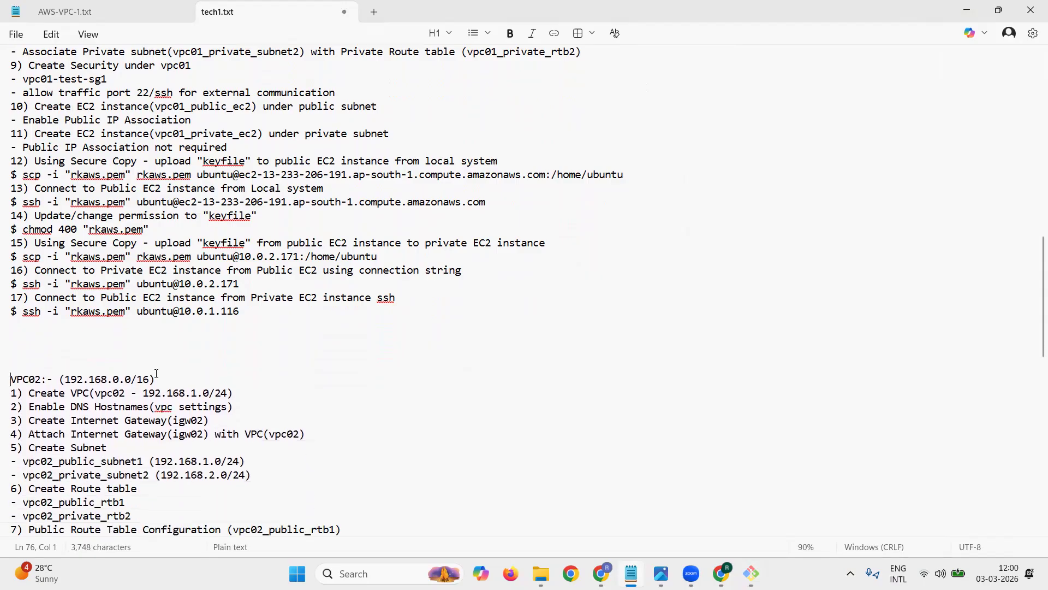
# Step: Copy items 12 to 17 from the VPC01 section and paste them below item 11 of the VPC02 section
pyautogui.scroll(-4, 156, 373)
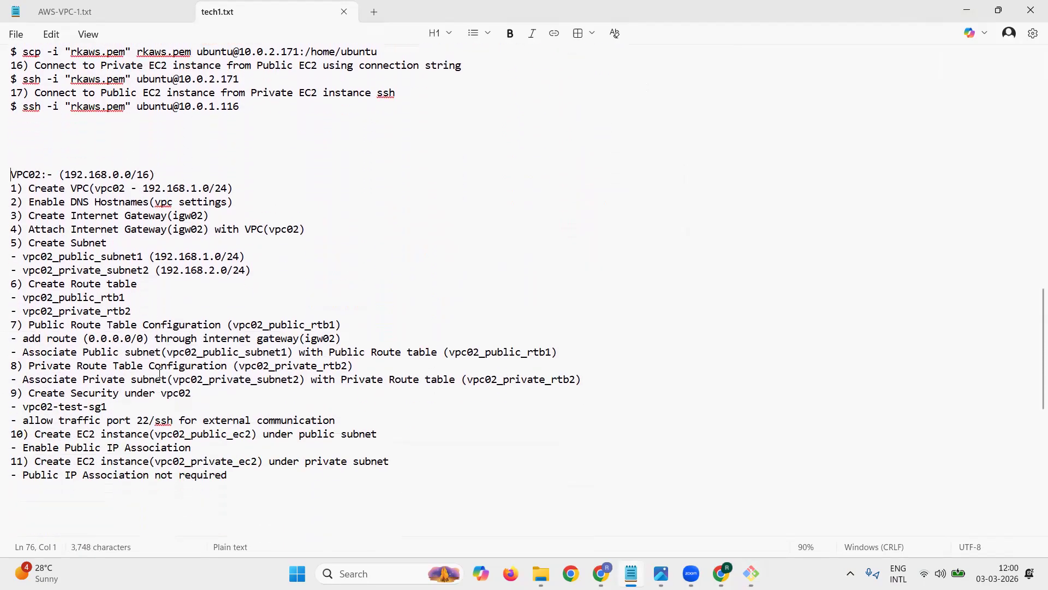
pyautogui.scroll(3, 160, 373)
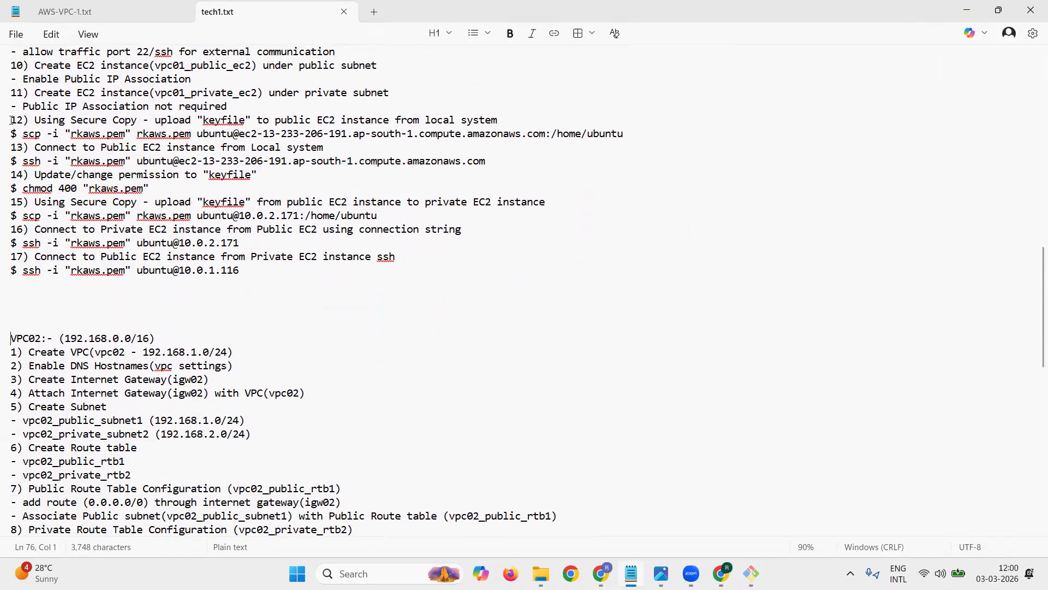
pyautogui.moveTo(13, 120); pyautogui.dragTo(309, 278)
pyautogui.hotkey('ctrl', 'c')
pyautogui.scroll(-1, 309, 277)
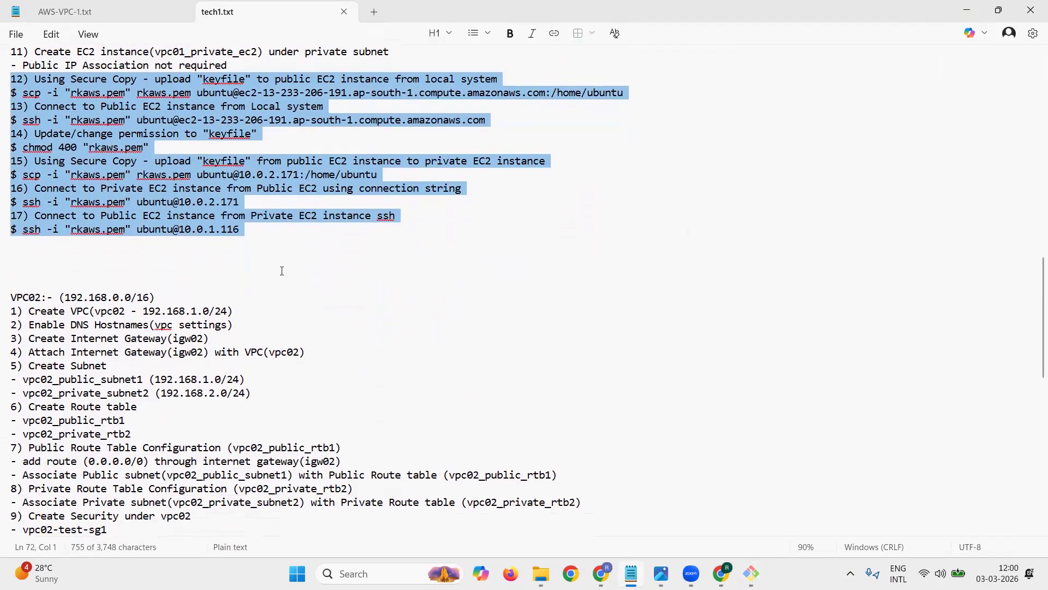
pyautogui.click(309, 277)
pyautogui.press('BackSpace')
pyautogui.press('BackSpace')
pyautogui.scroll(-6, 282, 271)
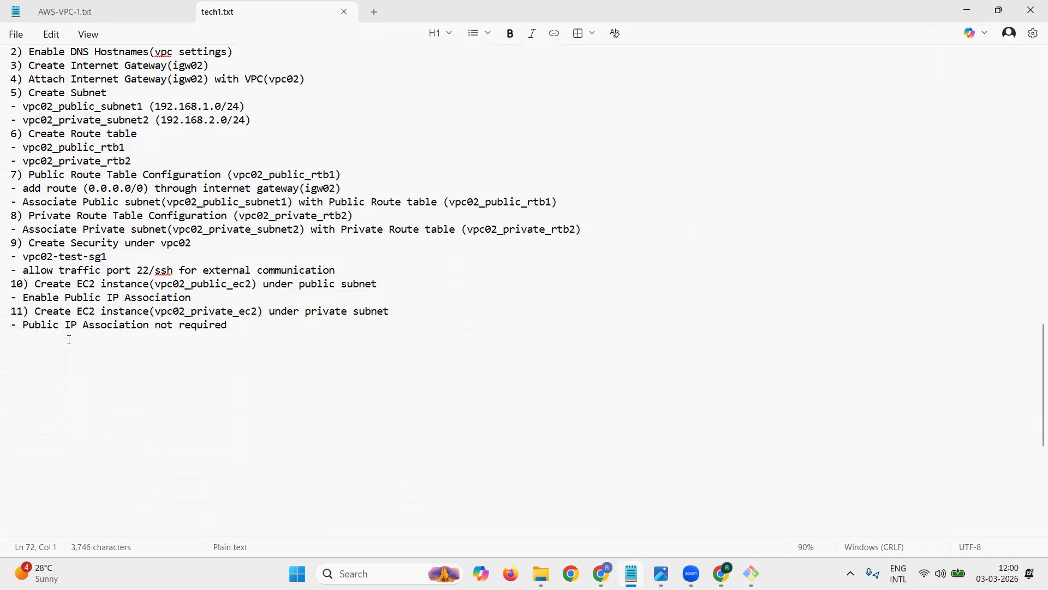
pyautogui.hotkey('ctrl', 'v')
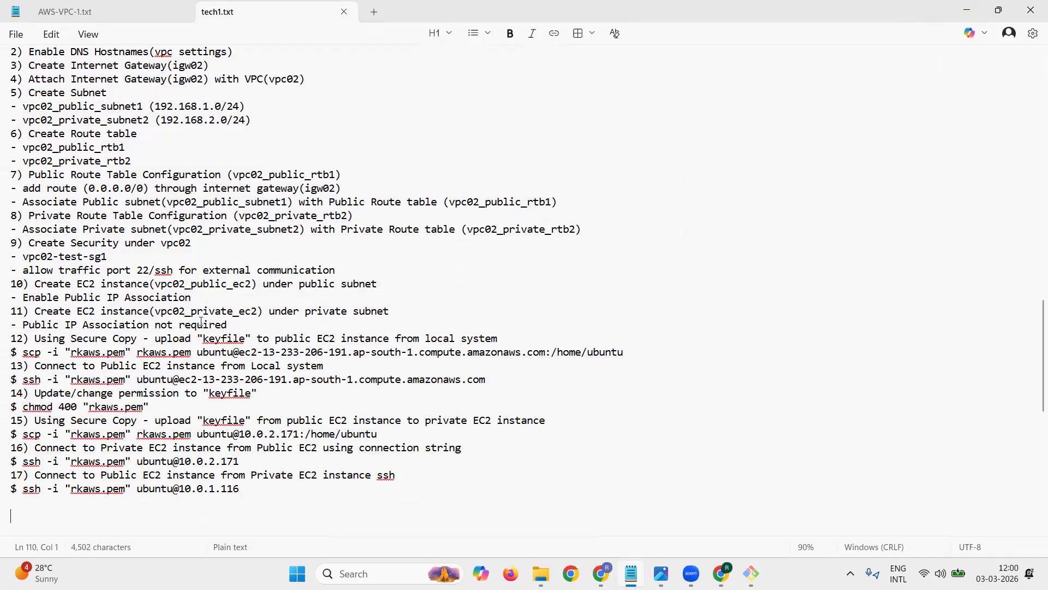
# Step: Replace the host in the VPC02 section's item 12 scp command with vpc02_public_ec2's public DNS copied from the AWS console
pyautogui.scroll(-2, 185, 350)
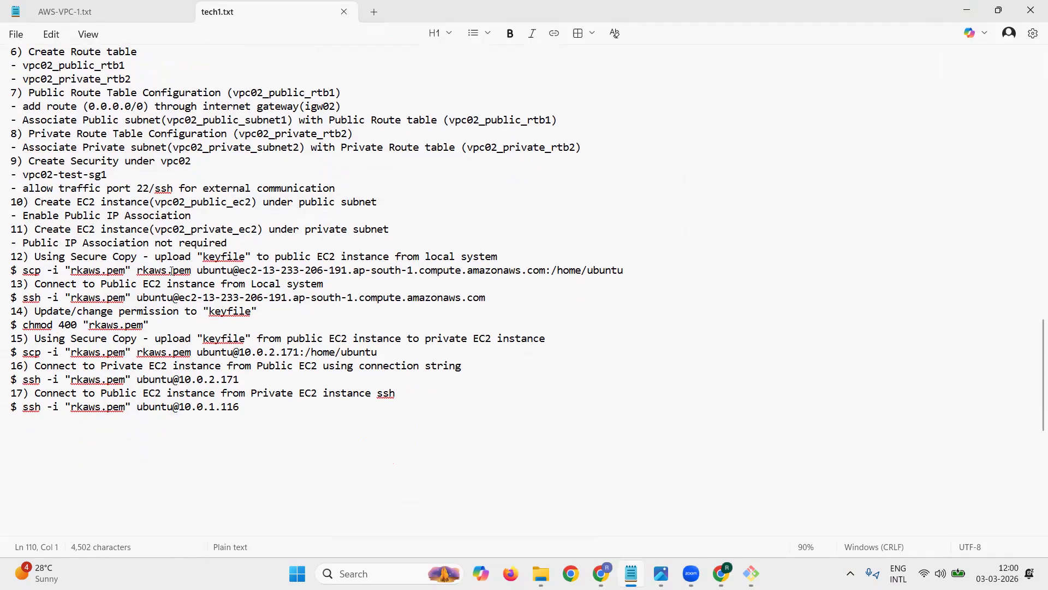
pyautogui.moveTo(71, 270); pyautogui.dragTo(544, 273)
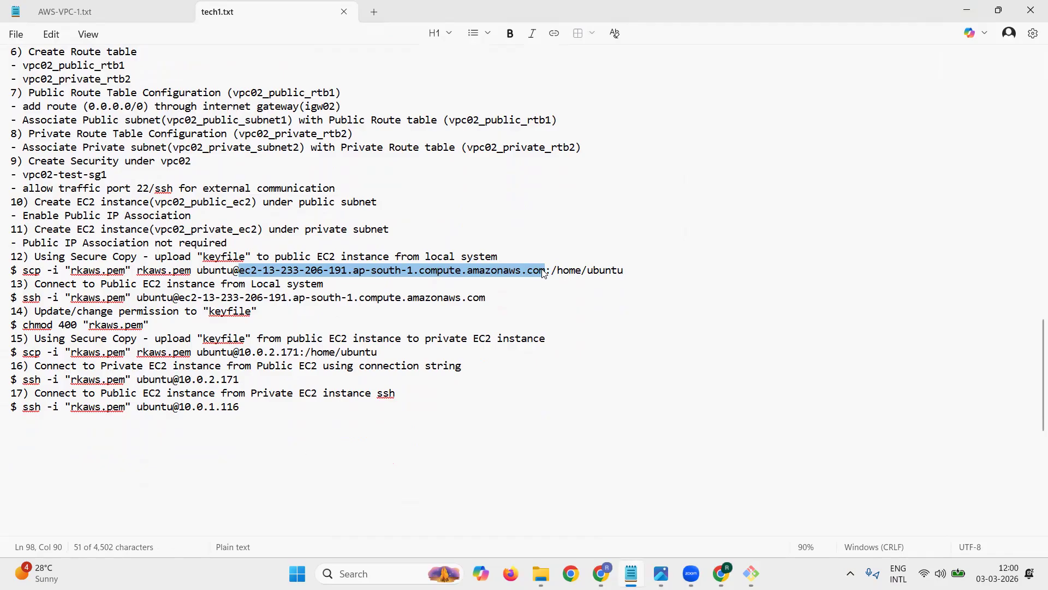
pyautogui.press('BackSpace')
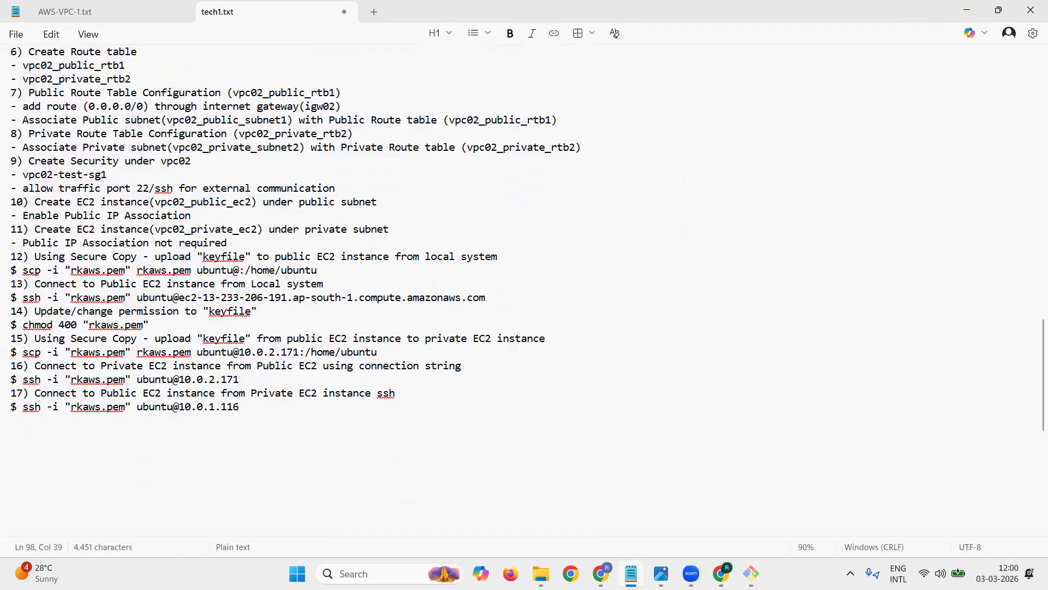
pyautogui.click(721, 573)
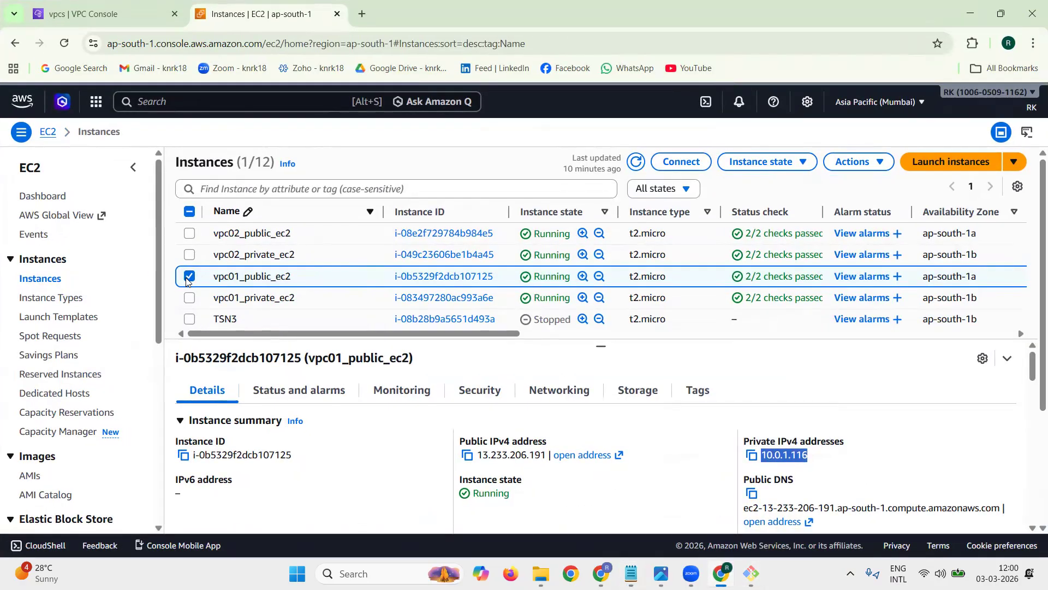
pyautogui.click(189, 275)
pyautogui.click(189, 235)
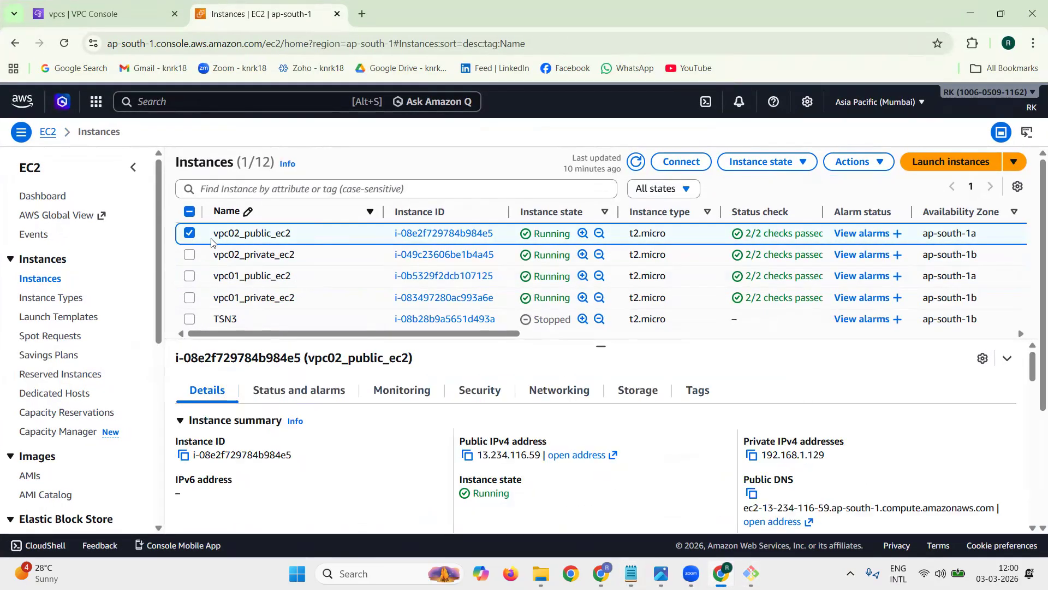
pyautogui.scroll(-1, 873, 445)
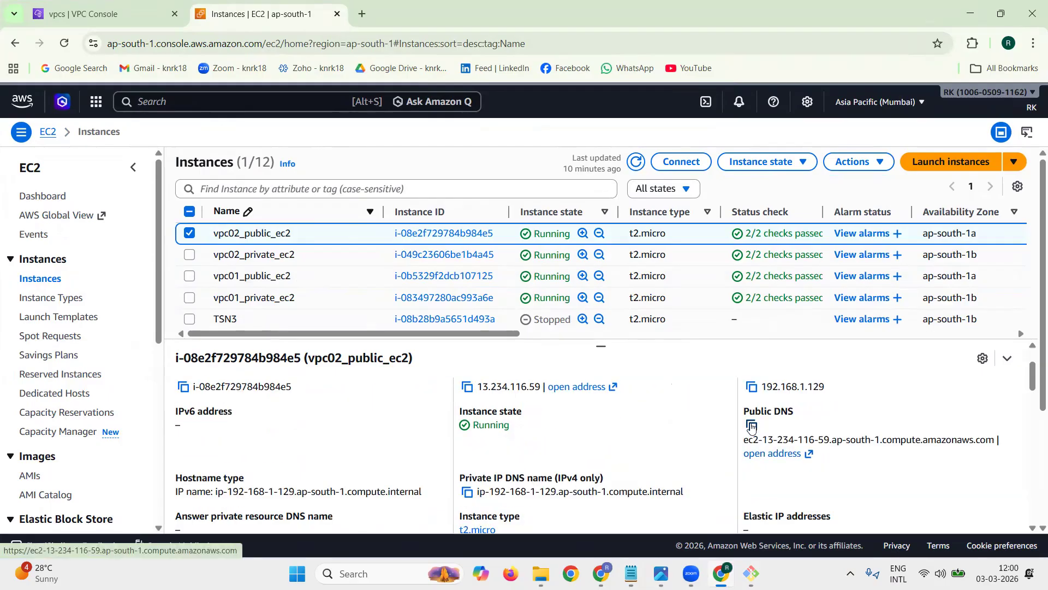
pyautogui.click(751, 427)
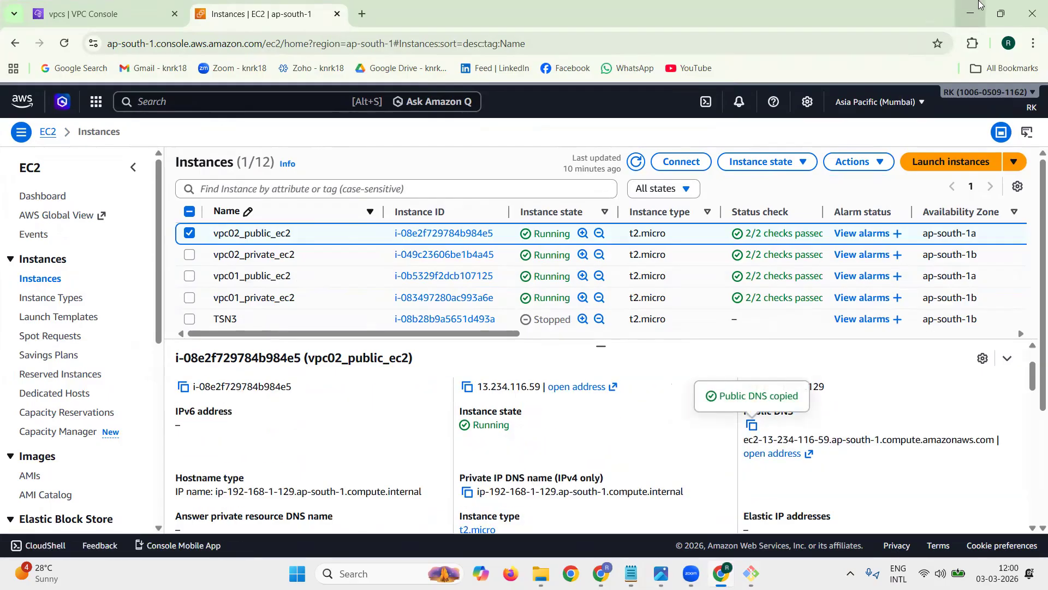
pyautogui.click(971, 13)
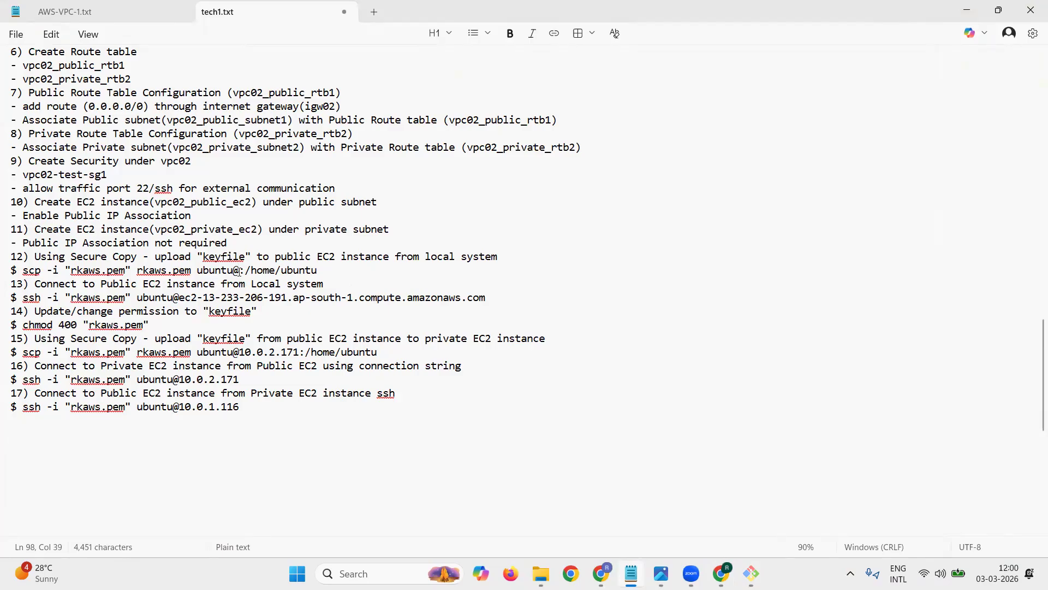
pyautogui.hotkey('ctrl', 'v')
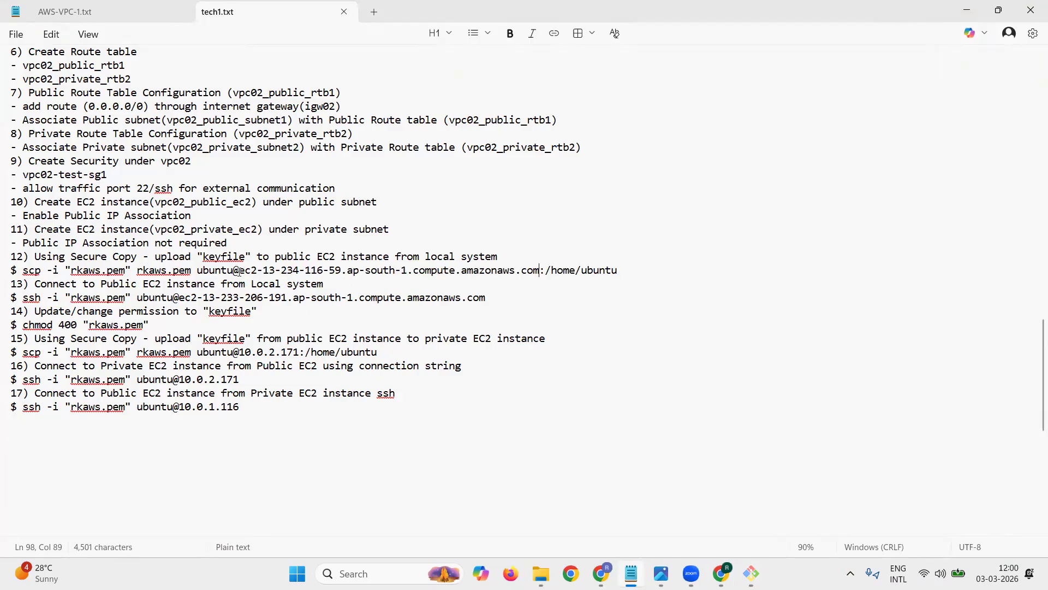
# Step: Run item 12's scp command in the local aws-cloud-key terminal to upload rkaws.pem to vpc02_public_ec2, answering yes to the host authenticity question
pyautogui.moveTo(22, 270); pyautogui.dragTo(618, 272)
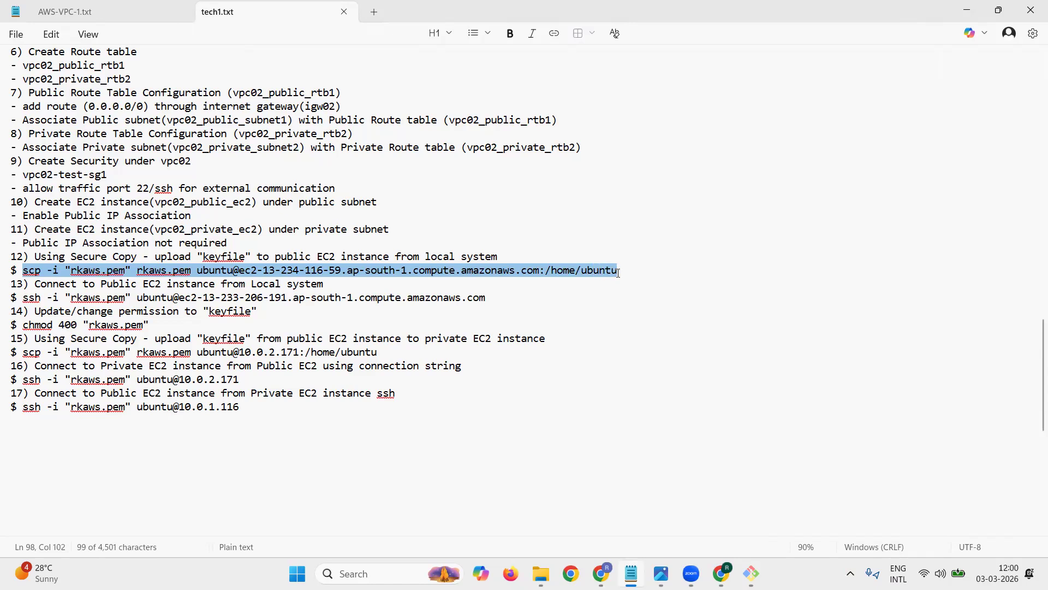
pyautogui.click(967, 8)
pyautogui.click(969, 11)
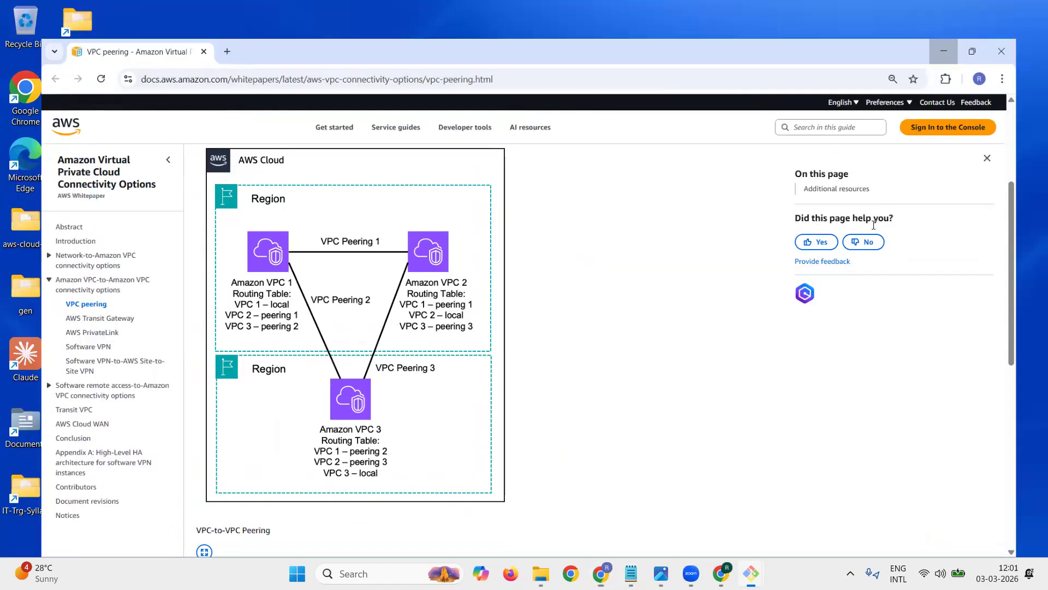
pyautogui.rightClick(510, 233)
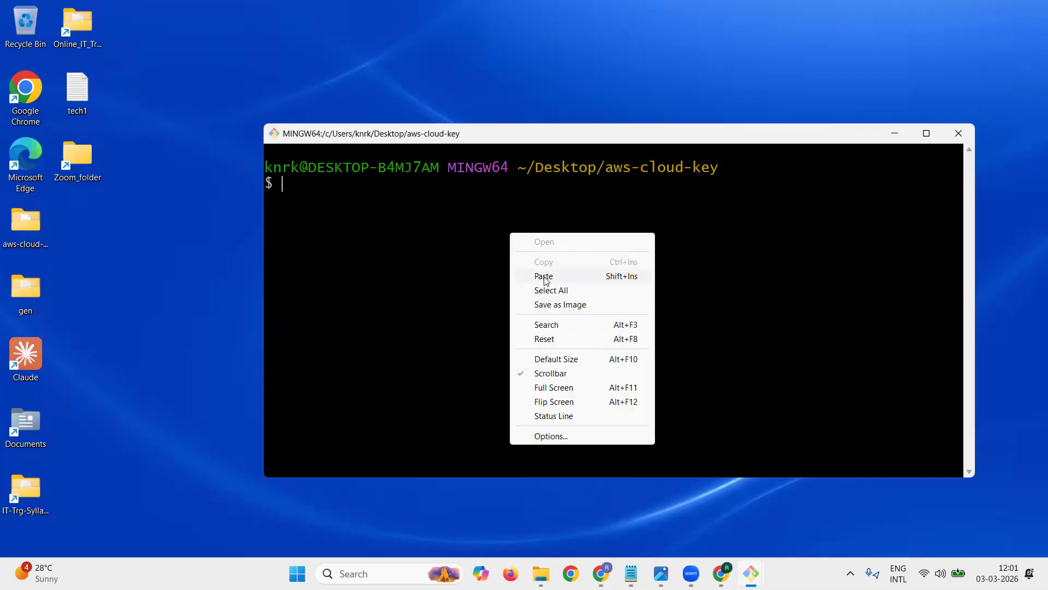
pyautogui.click(545, 274)
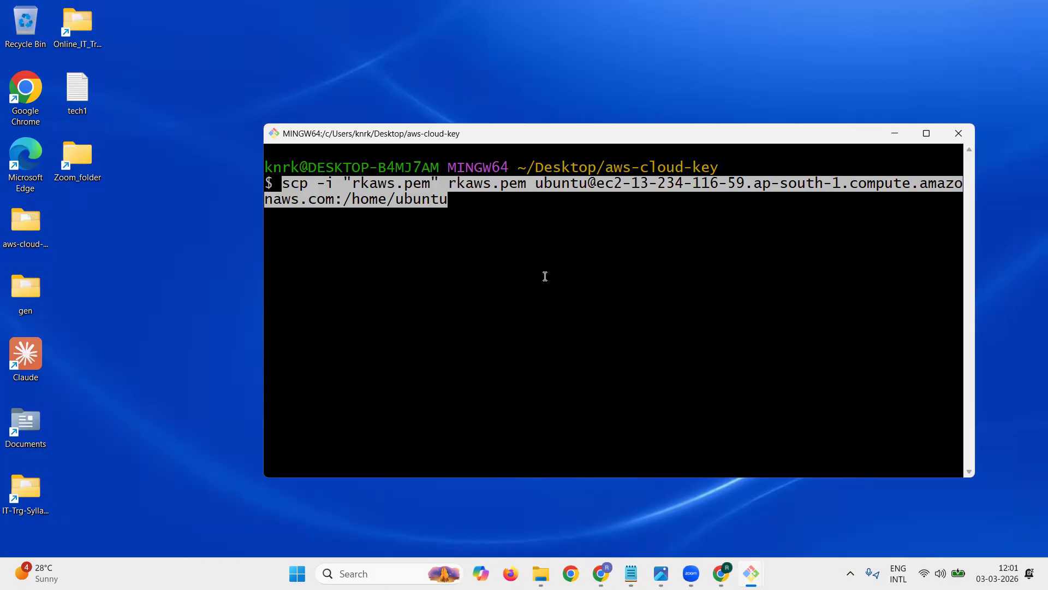
pyautogui.press('Right')
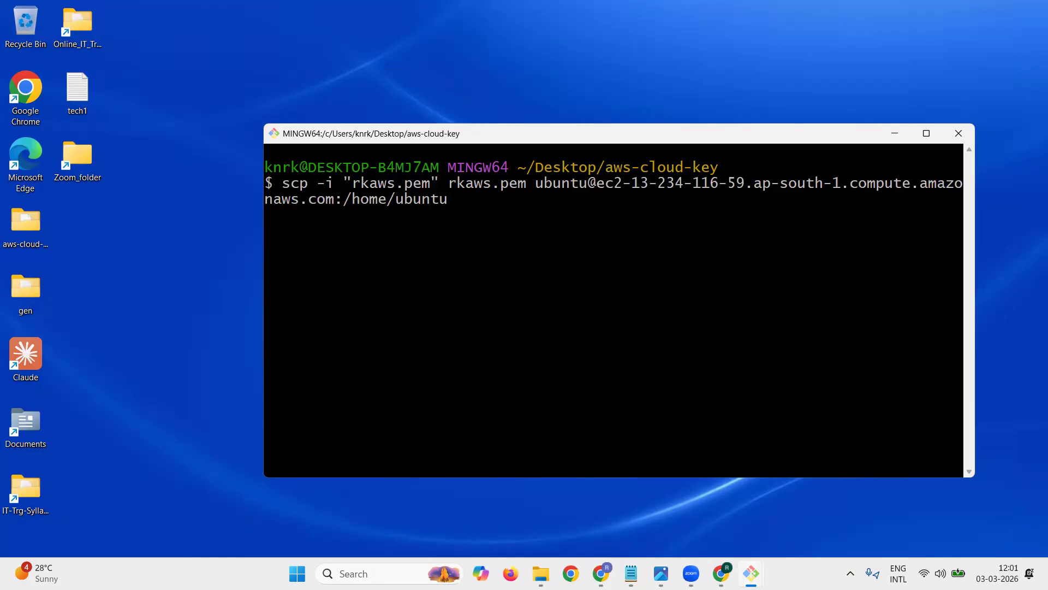
pyautogui.press('Return')
pyautogui.write('yes')
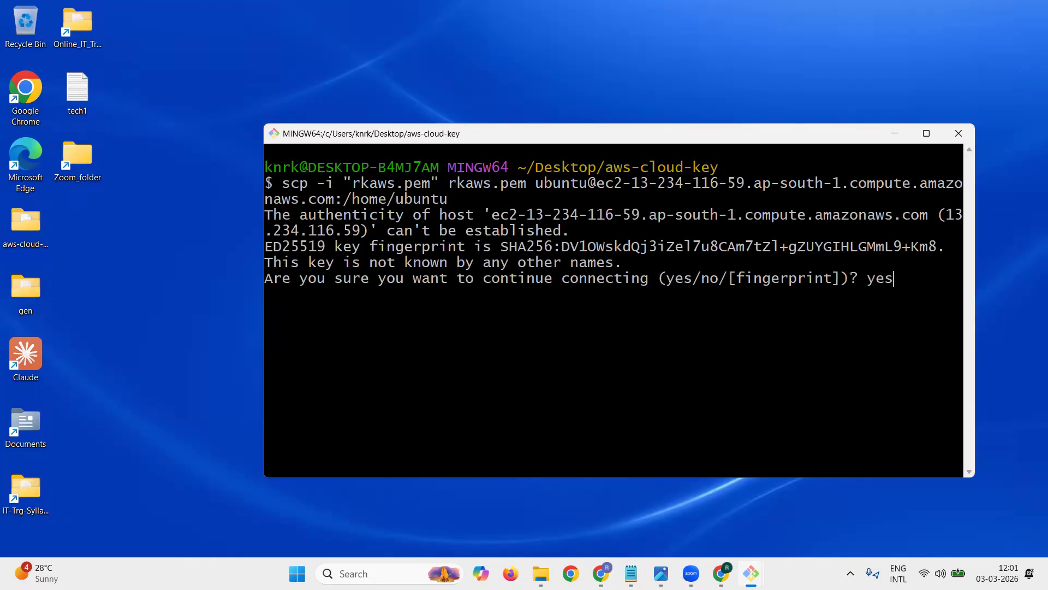
pyautogui.press('Return')
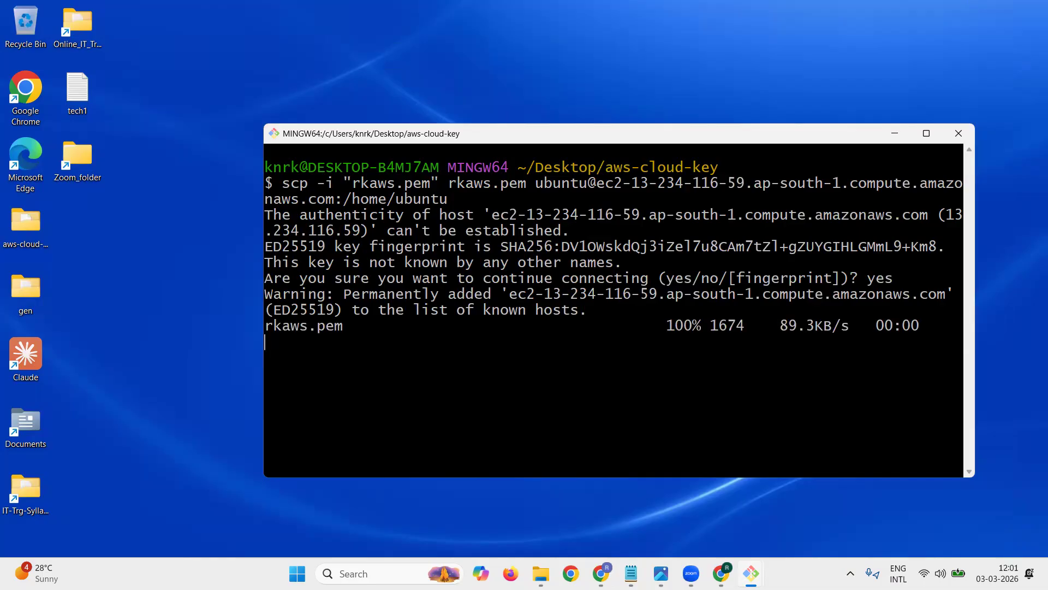
pyautogui.press('Return')
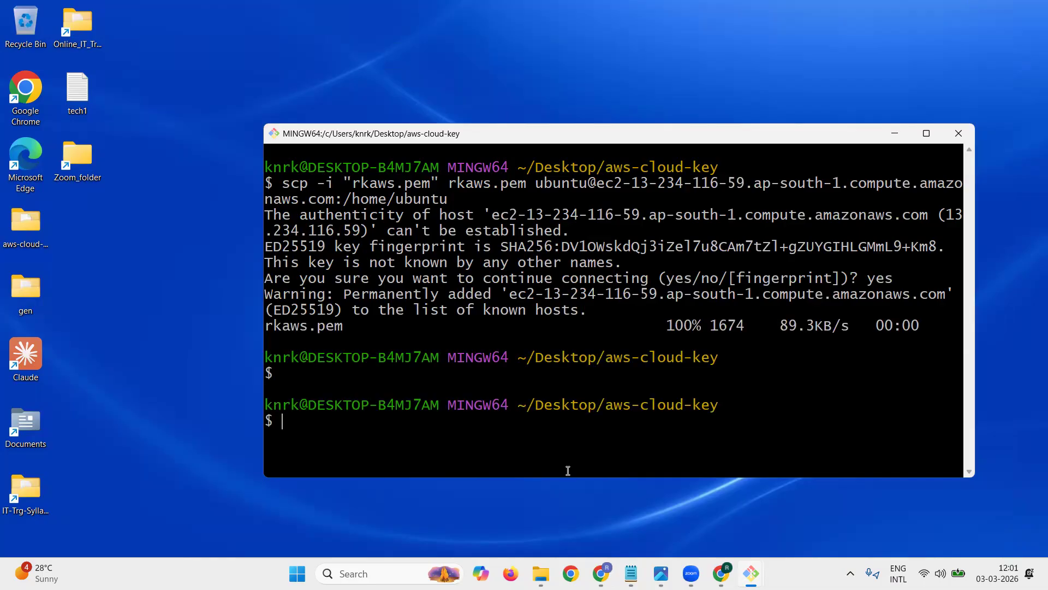
# Step: Copy vpc02_public_ec2's example SSH client command from the AWS console and paste it over the ssh command in the VPC02 section's item 13
pyautogui.click(720, 573)
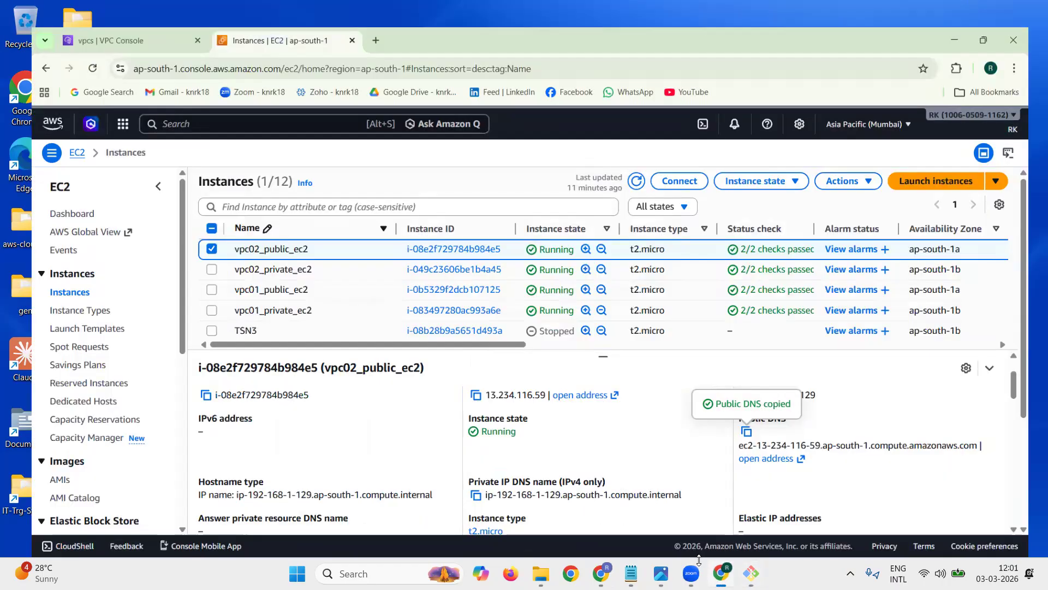
pyautogui.press('super+Up')
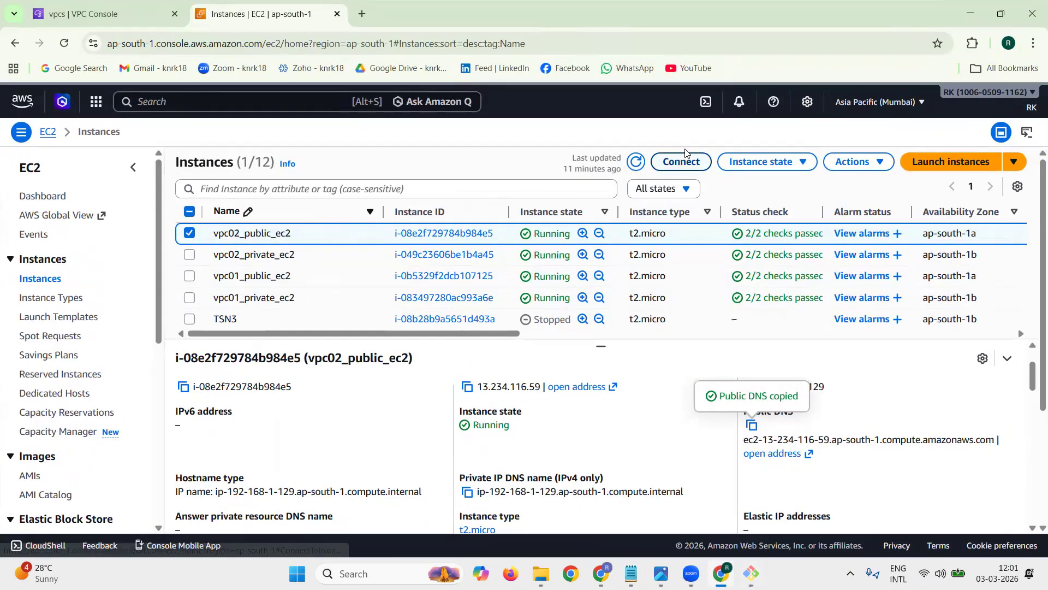
pyautogui.click(696, 169)
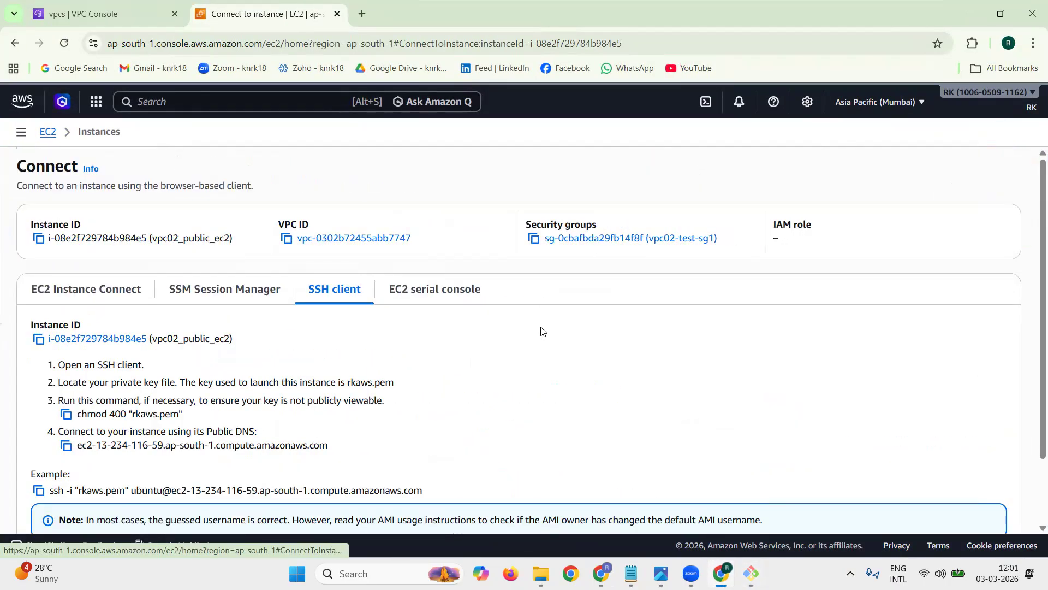
pyautogui.scroll(-1, 540, 330)
pyautogui.click(39, 423)
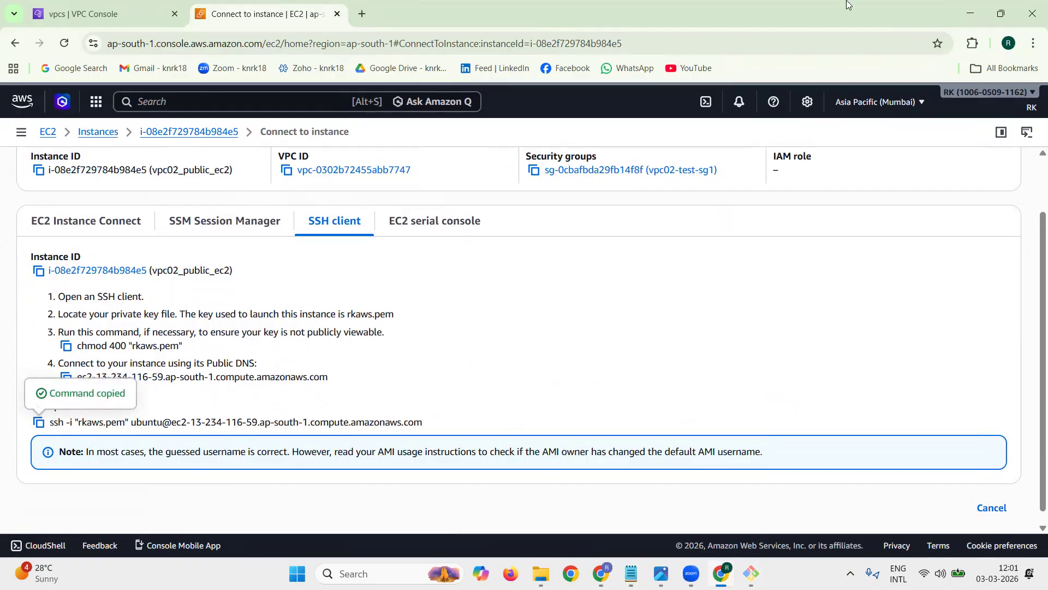
pyautogui.click(964, 13)
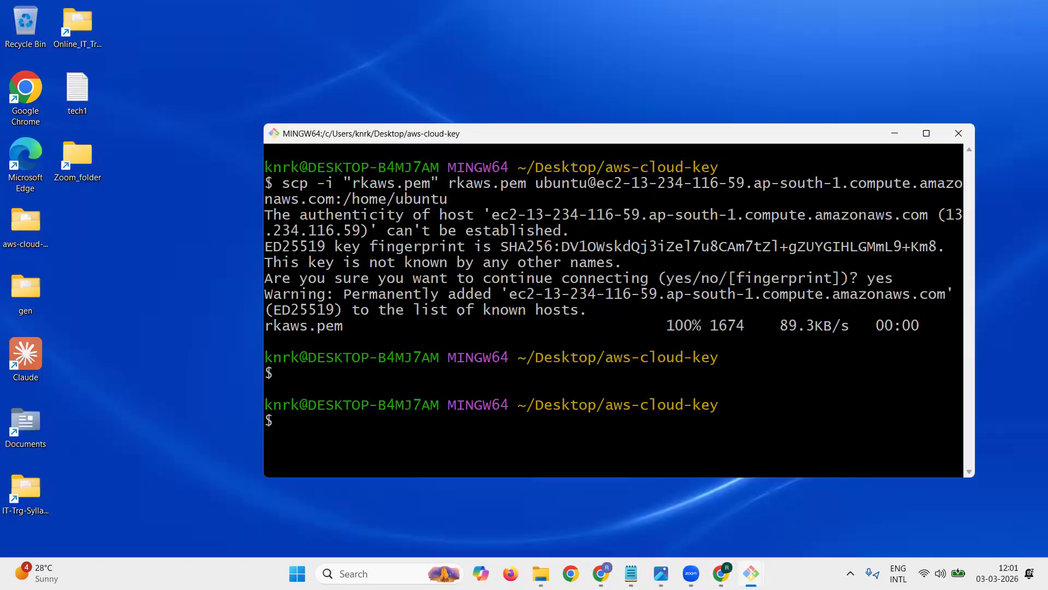
pyautogui.click(631, 573)
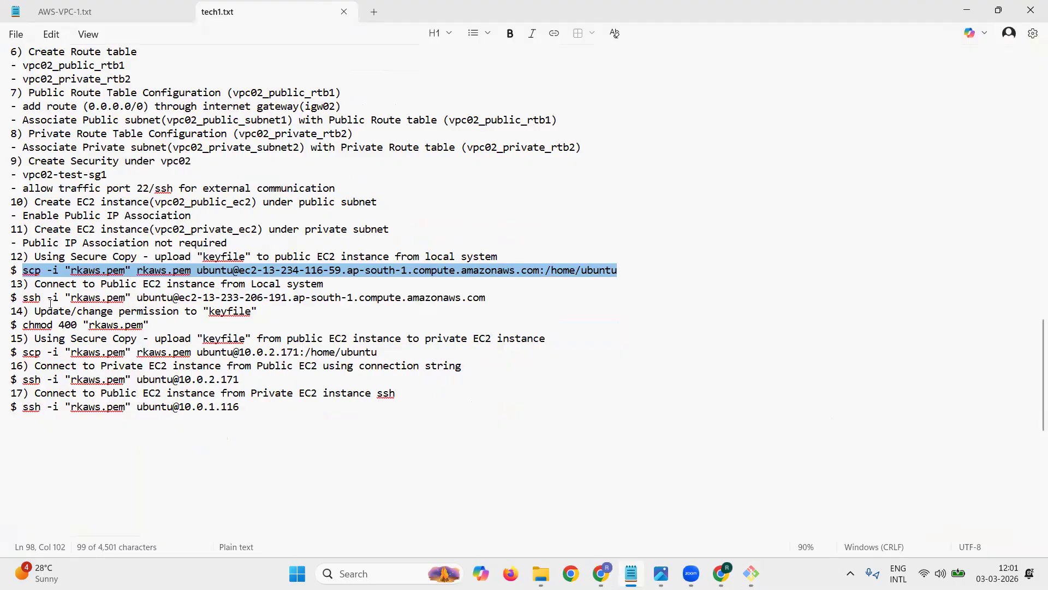
pyautogui.click(41, 299)
pyautogui.moveTo(24, 298); pyautogui.dragTo(484, 298)
pyautogui.hotkey('ctrl', 'v')
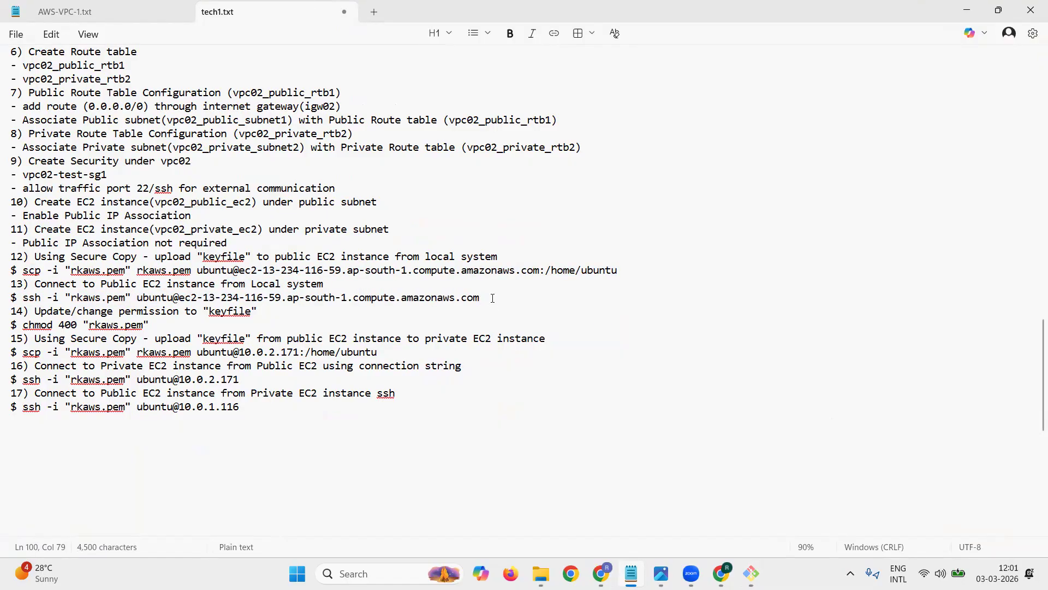
# Step: Run item 13's ssh command in the local aws-cloud-key terminal to connect to vpc02_public_ec2
pyautogui.moveTo(751, 574)
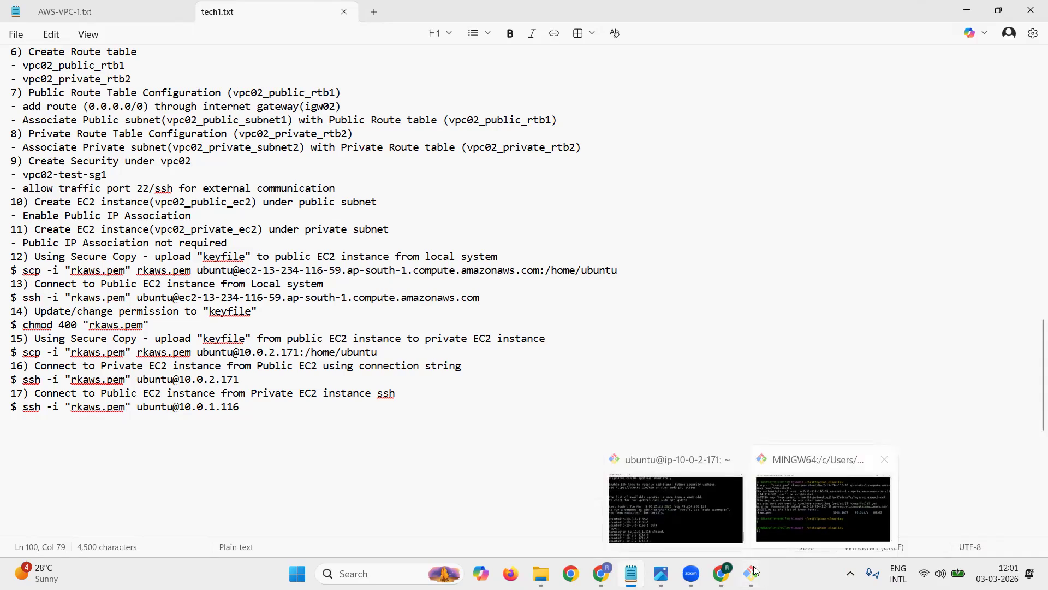
pyautogui.click(792, 503)
pyautogui.rightClick(770, 366)
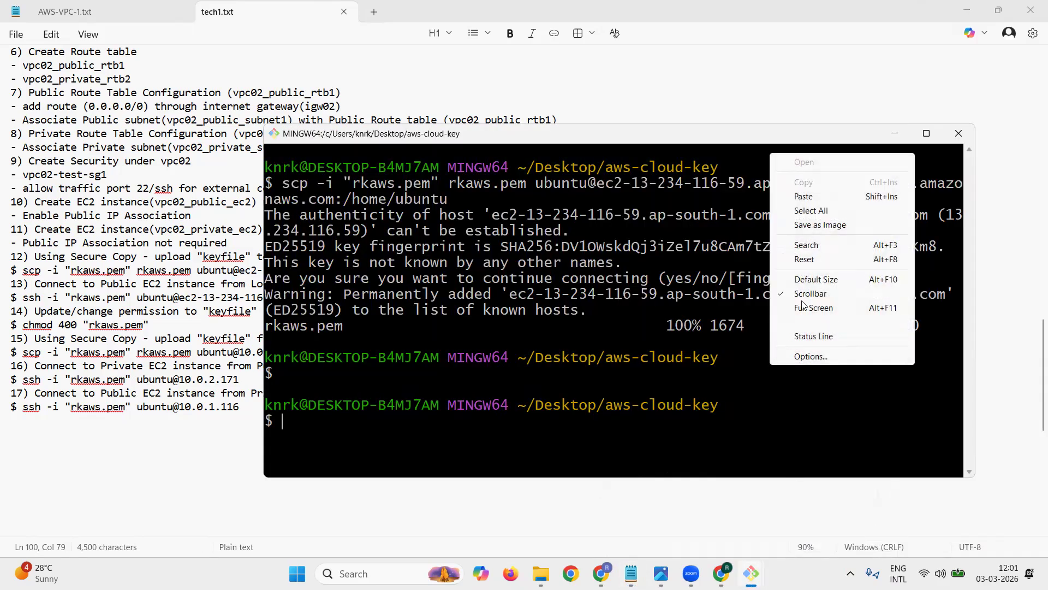
pyautogui.click(804, 196)
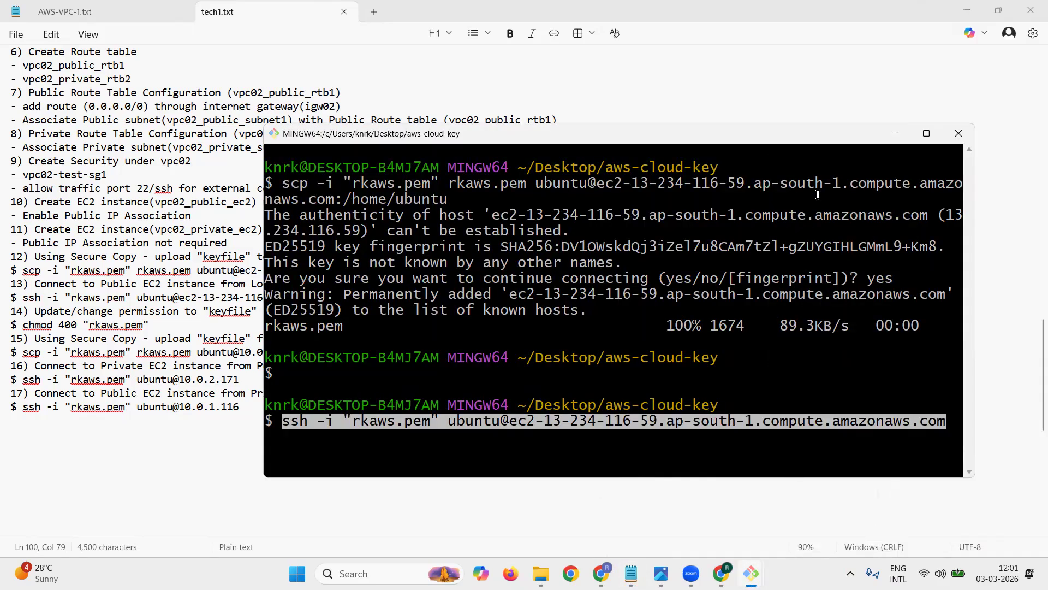
pyautogui.press('Return')
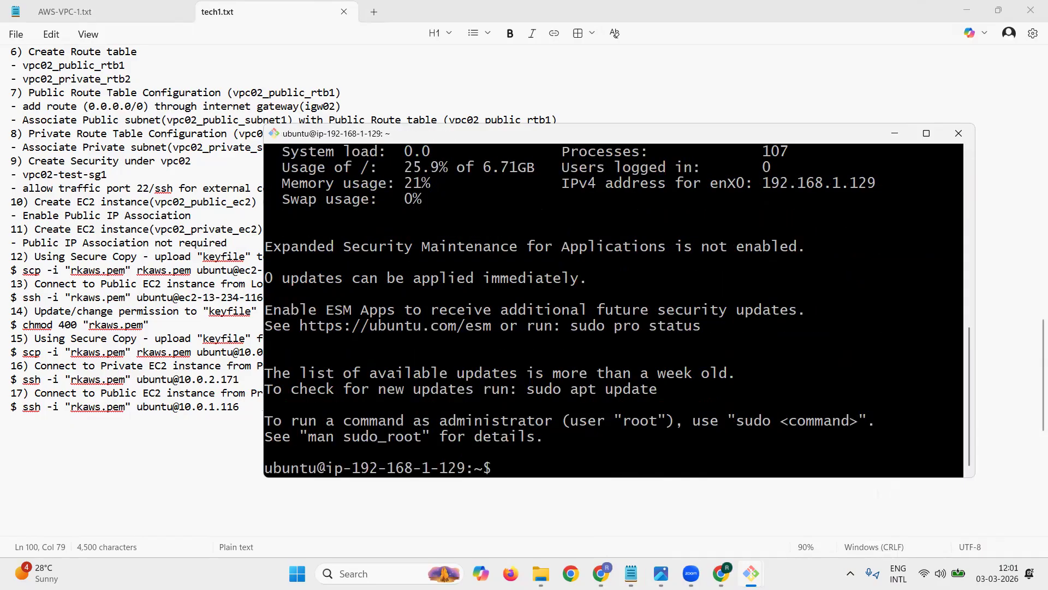
pyautogui.press('Return')
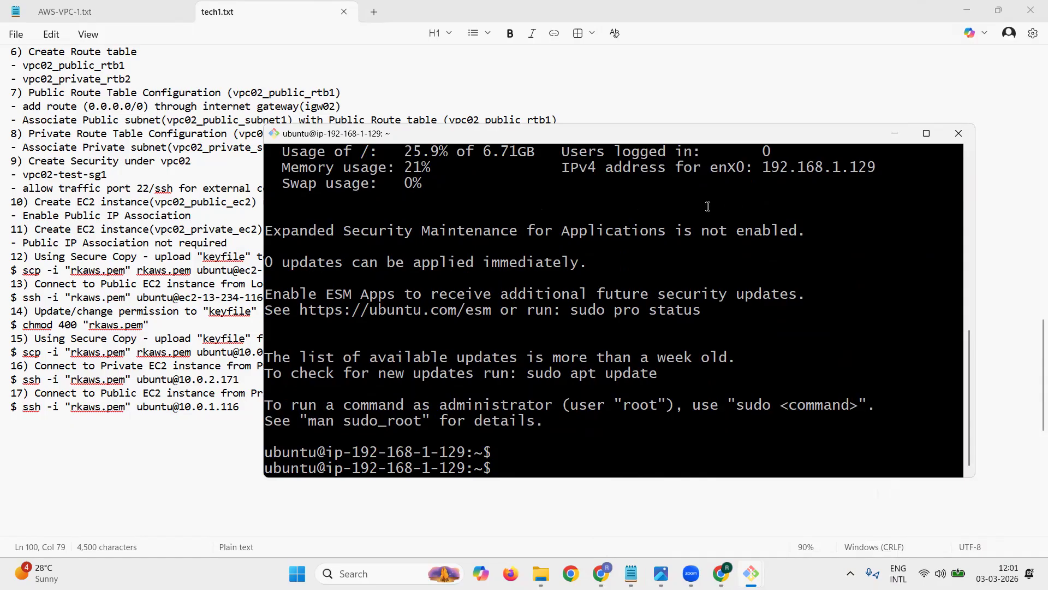
# Step: Run item 14's chmod 400 "rkaws.pem" command on vpc02_public_ec2 and check the key file's permissions with ls -l
pyautogui.click(292, 12)
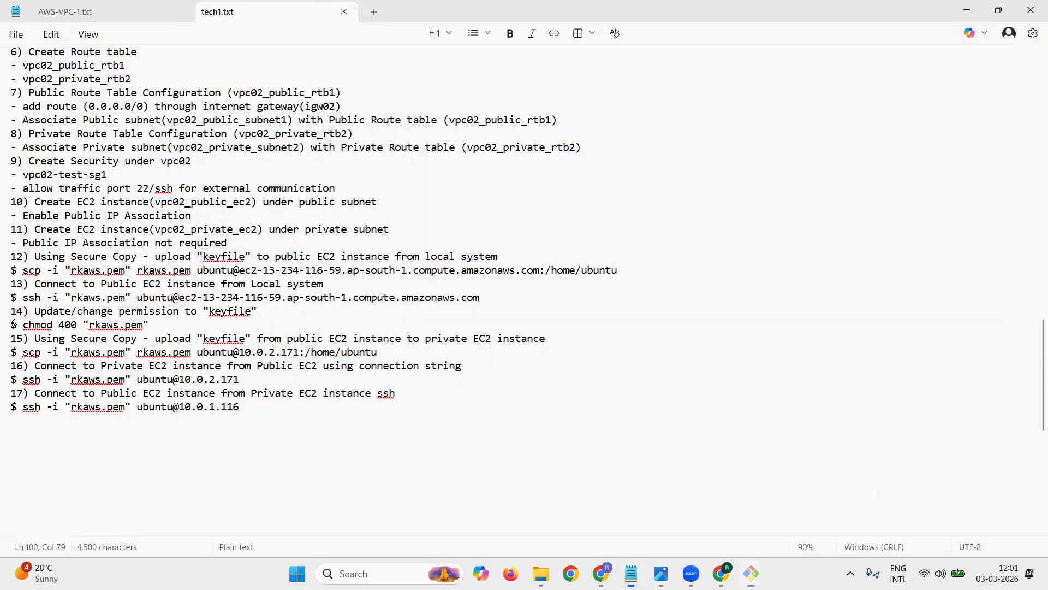
pyautogui.moveTo(23, 325); pyautogui.dragTo(149, 325)
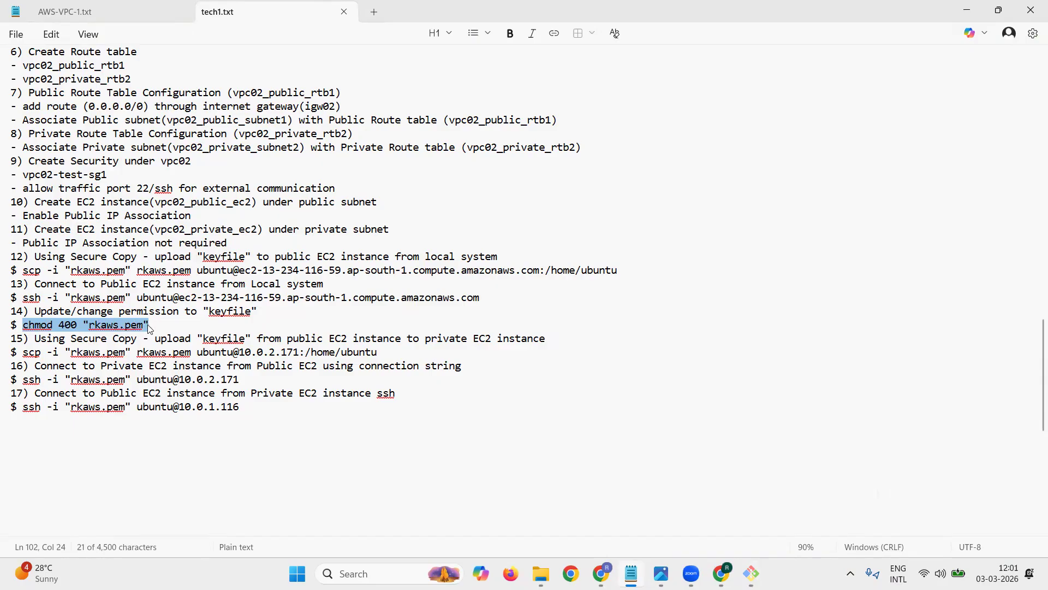
pyautogui.click(753, 566)
pyautogui.rightClick(686, 316)
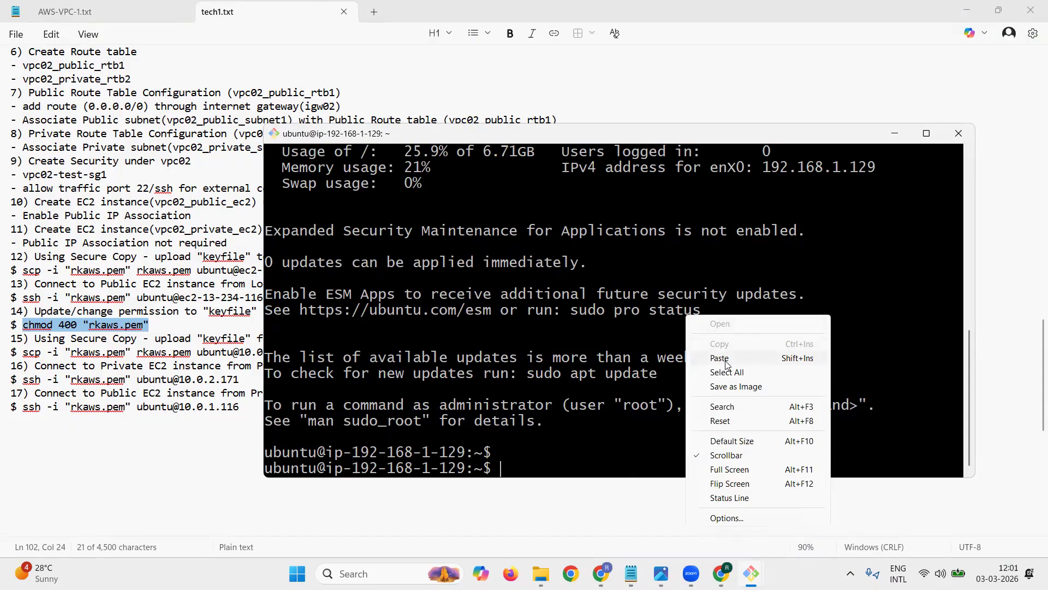
pyautogui.click(727, 363)
pyautogui.press('Return')
pyautogui.write('ls -')
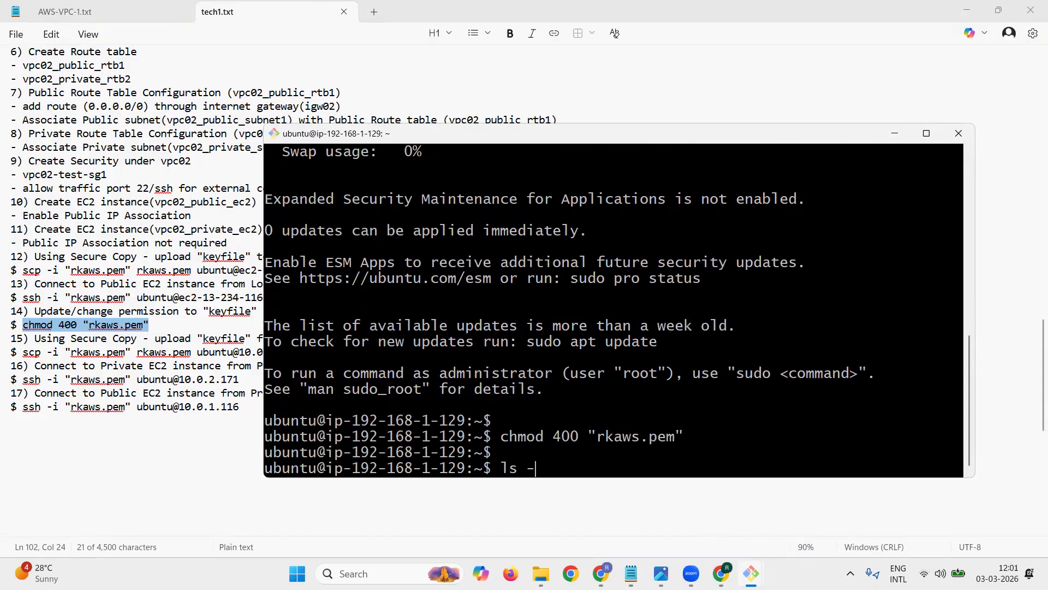
pyautogui.write('l')
pyautogui.press('Return')
pyautogui.press('Return')
pyautogui.press('Return')
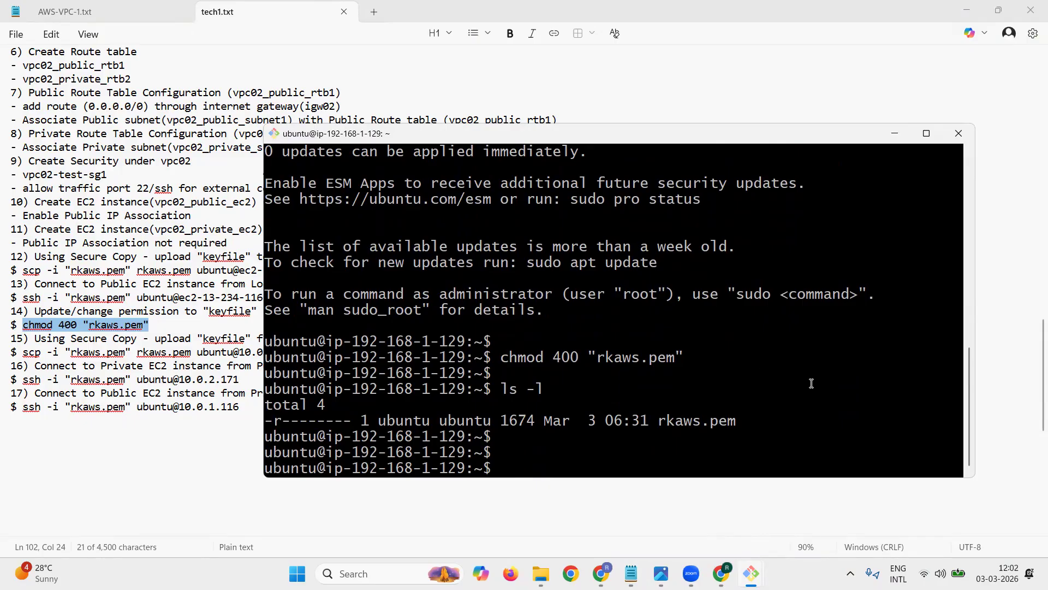
# Step: Replace the IP address in the VPC02 section's item 15 scp command with vpc02_private_ec2's private IPv4 address, 192.168.2.9, copied from the AWS console
pyautogui.click(721, 573)
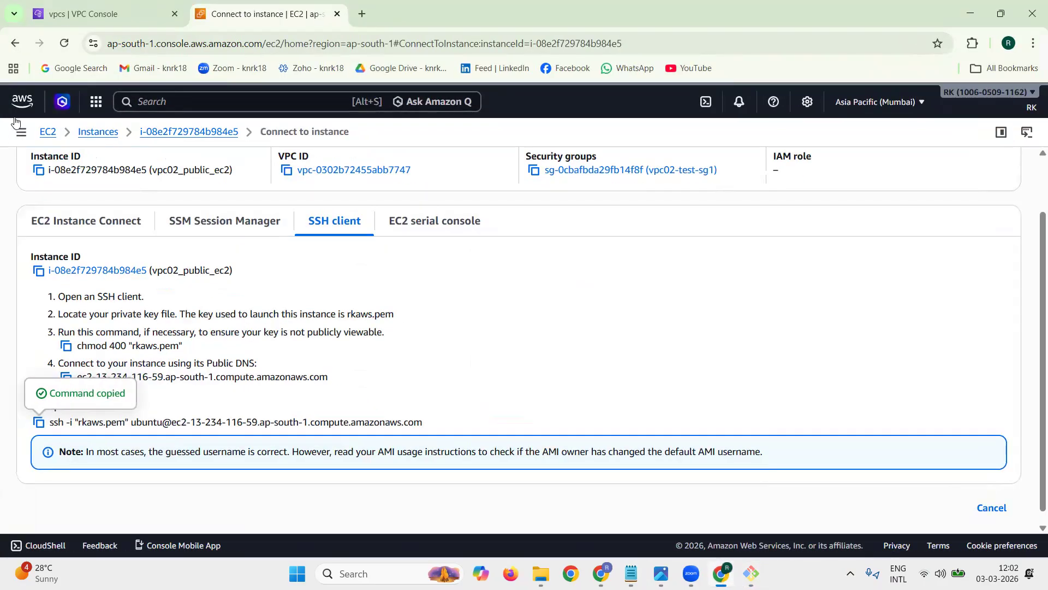
pyautogui.click(91, 135)
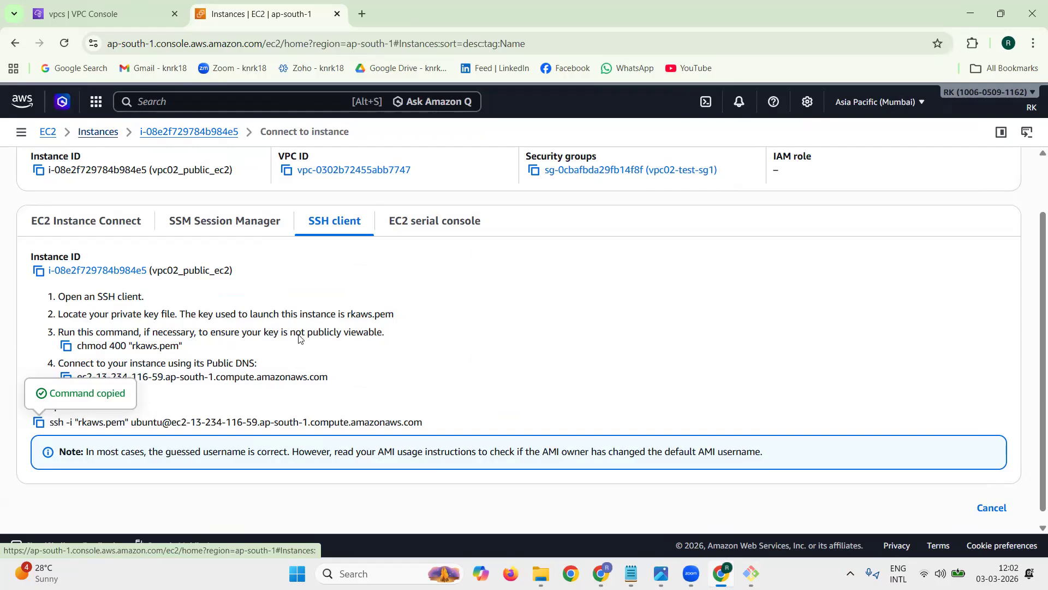
pyautogui.click(188, 233)
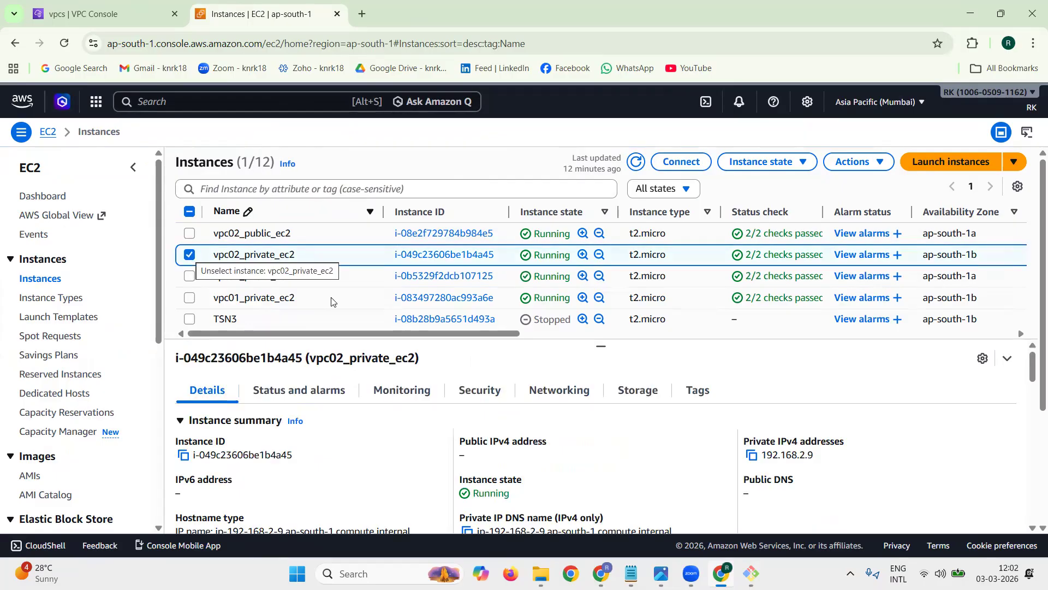
pyautogui.click(751, 455)
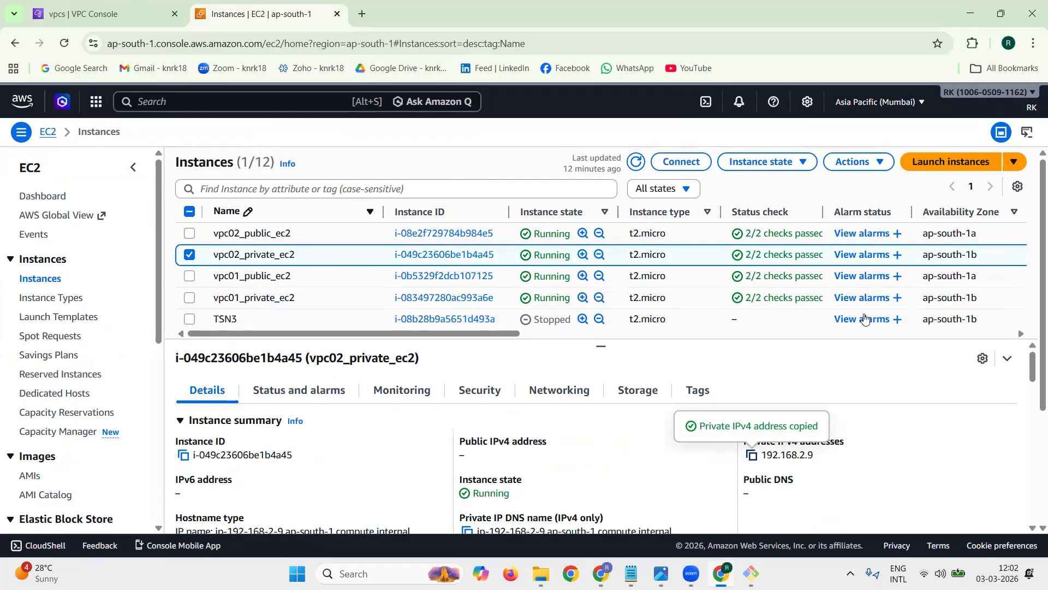
pyautogui.click(970, 14)
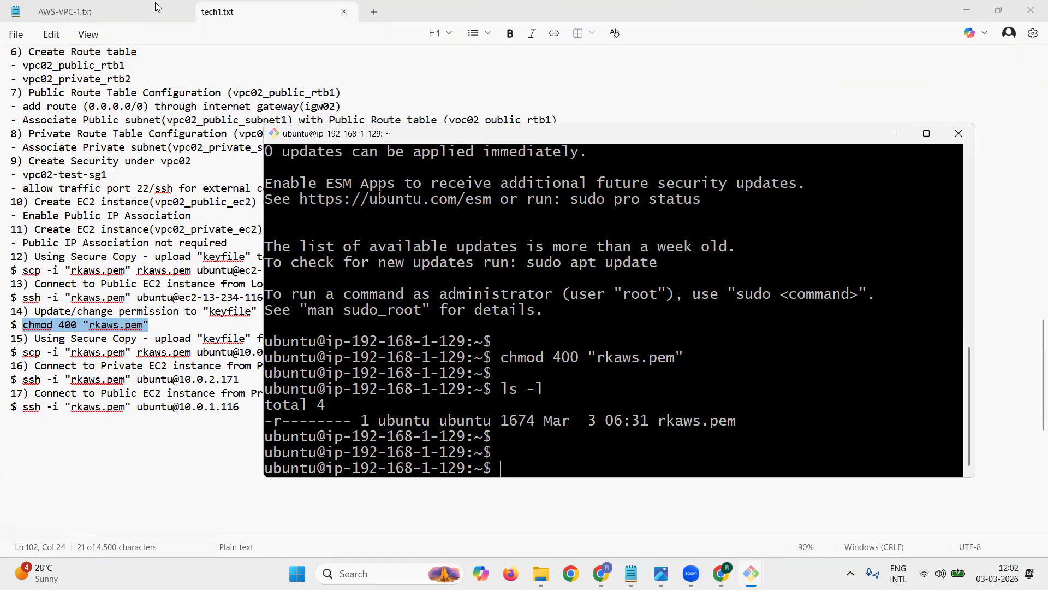
pyautogui.click(207, 17)
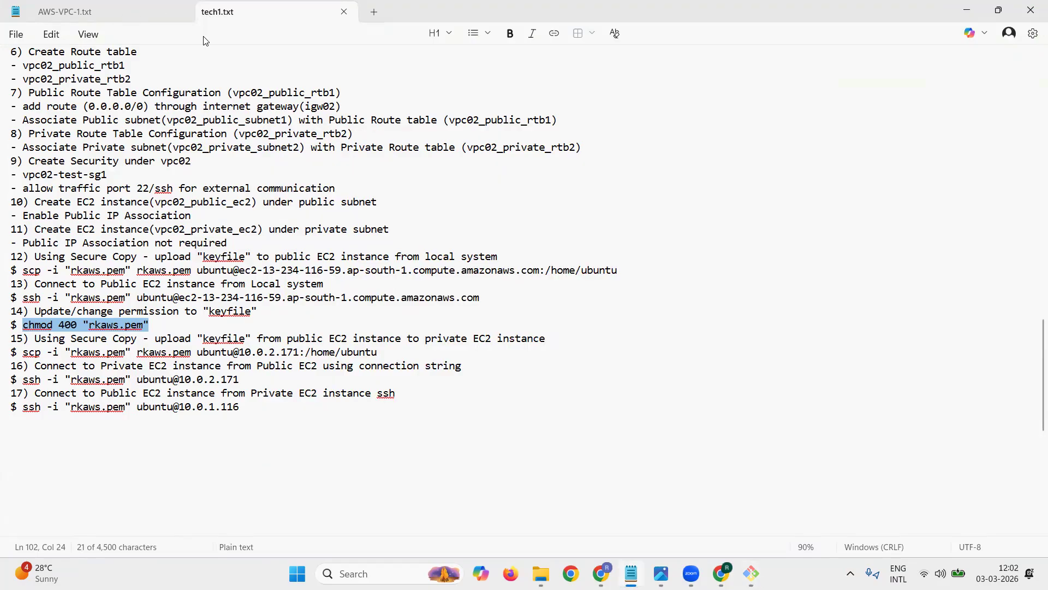
pyautogui.click(242, 355)
pyautogui.moveTo(239, 353); pyautogui.dragTo(300, 351)
pyautogui.hotkey('ctrl', 'v')
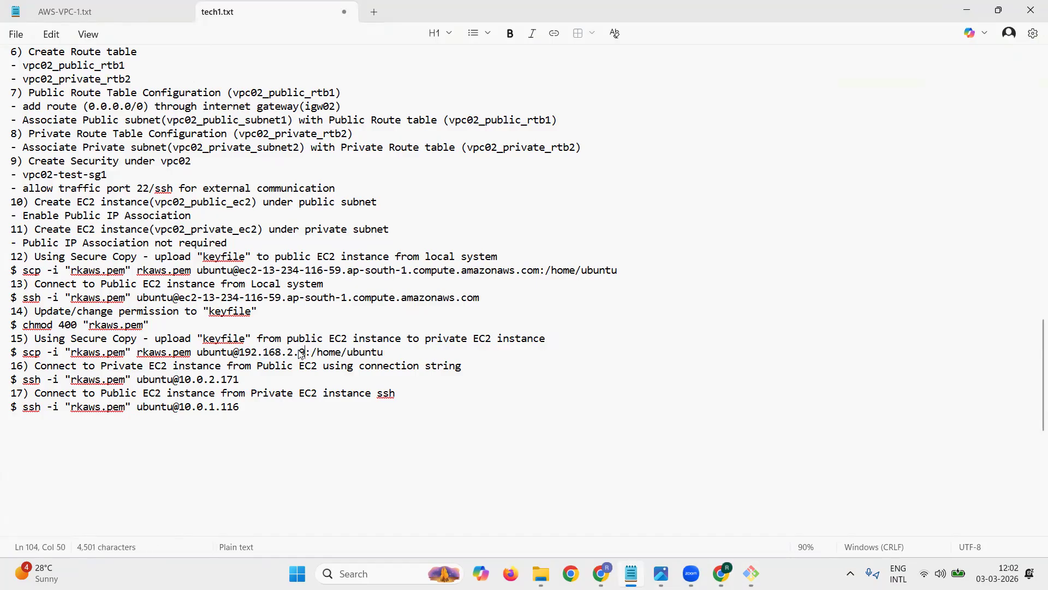
# Step: Run item 15's scp command on vpc02_public_ec2 to upload rkaws.pem to vpc02_private_ec2, answering yes to the host authenticity question
pyautogui.moveTo(25, 352); pyautogui.dragTo(385, 353)
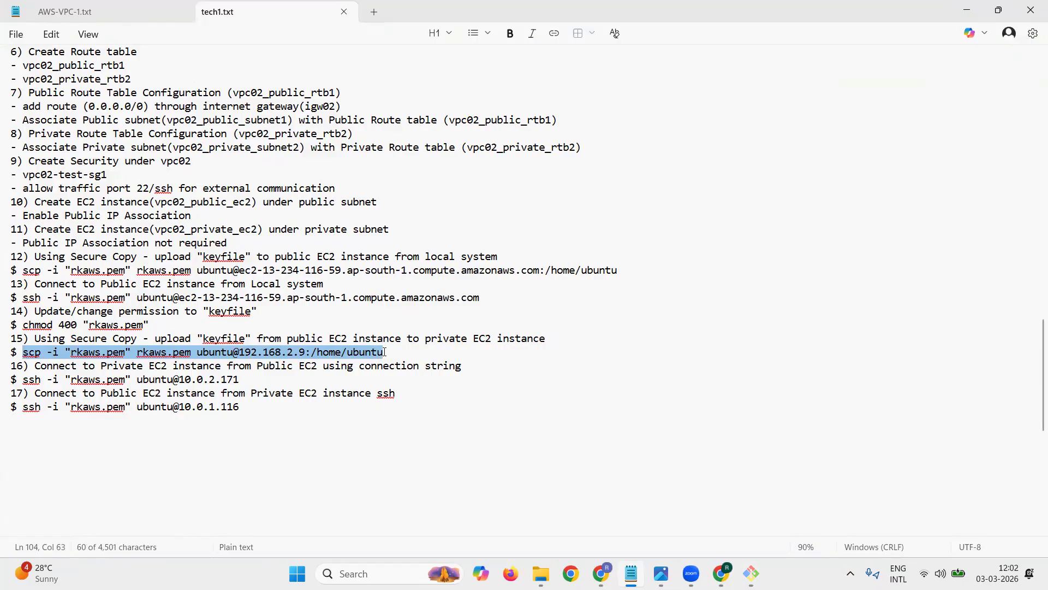
pyautogui.click(966, 16)
pyautogui.rightClick(752, 313)
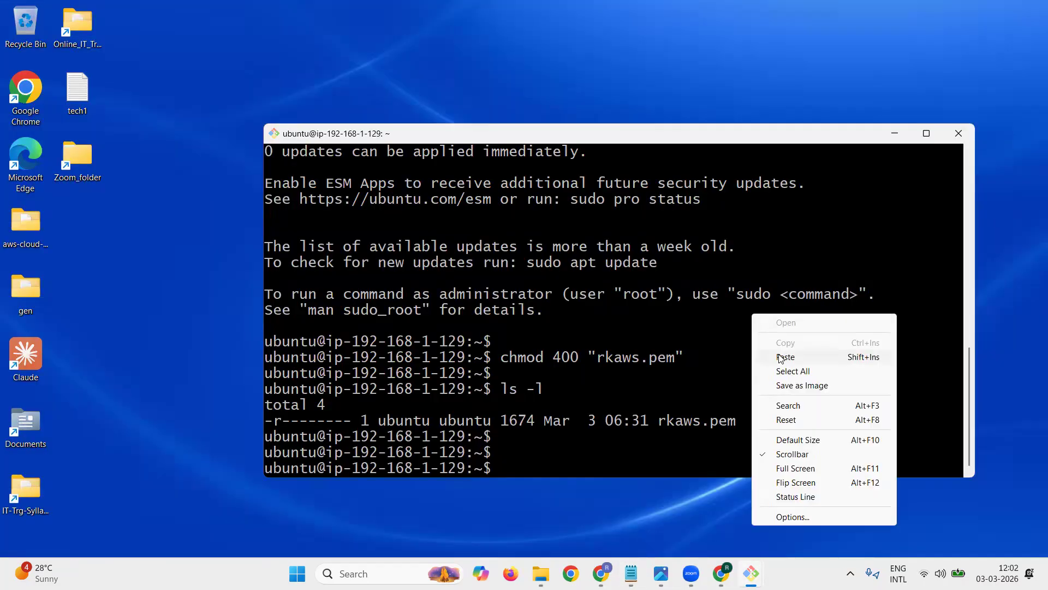
pyautogui.click(781, 357)
pyautogui.press('Return')
pyautogui.write('yes')
pyautogui.press('Return')
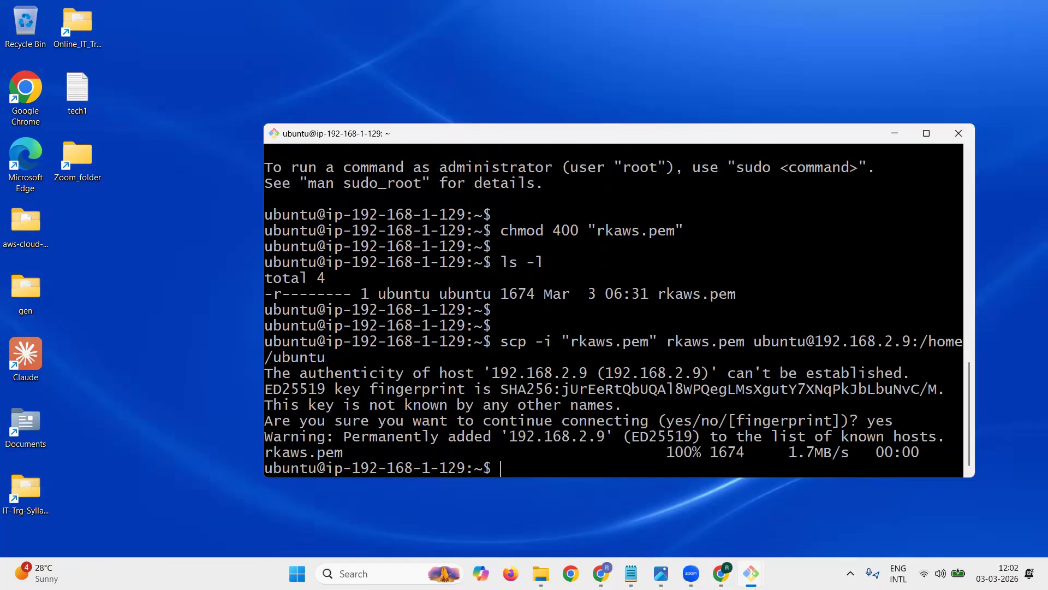
pyautogui.press('Return')
pyautogui.press('Return')
pyautogui.press('Return')
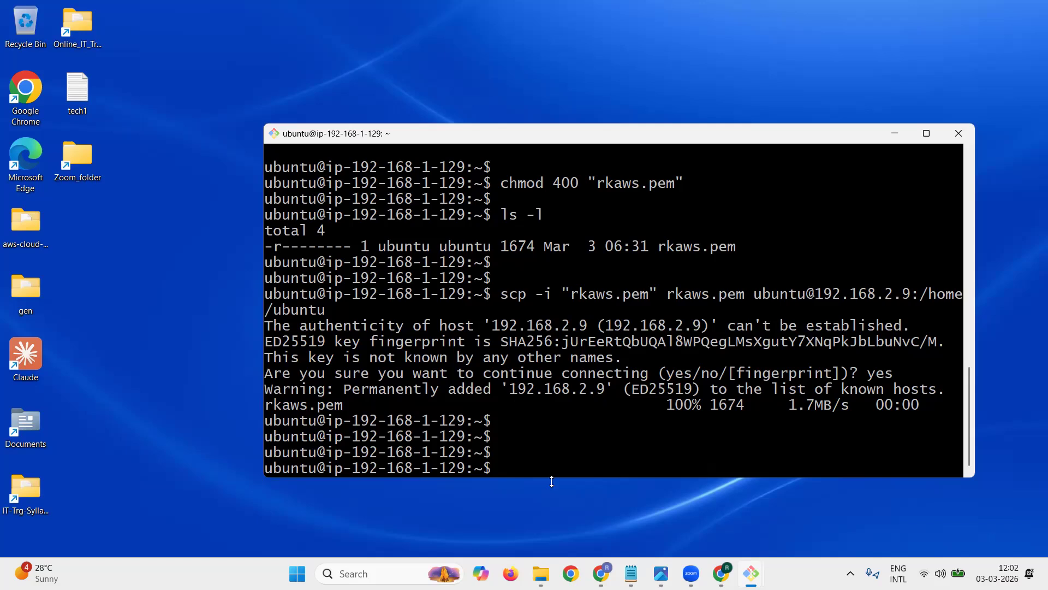
# Step: Copy vpc02_private_ec2's private IPv4 address from the AWS console and set the host in the VPC02 section's item 16 ssh command to 192.168.2.9
pyautogui.click(767, 466)
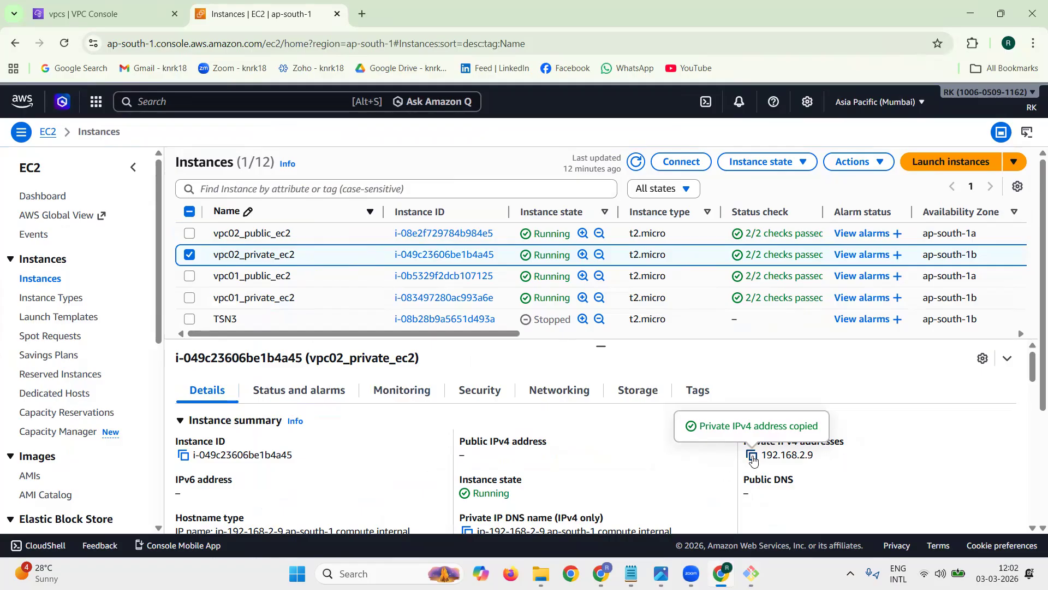
pyautogui.click(966, 16)
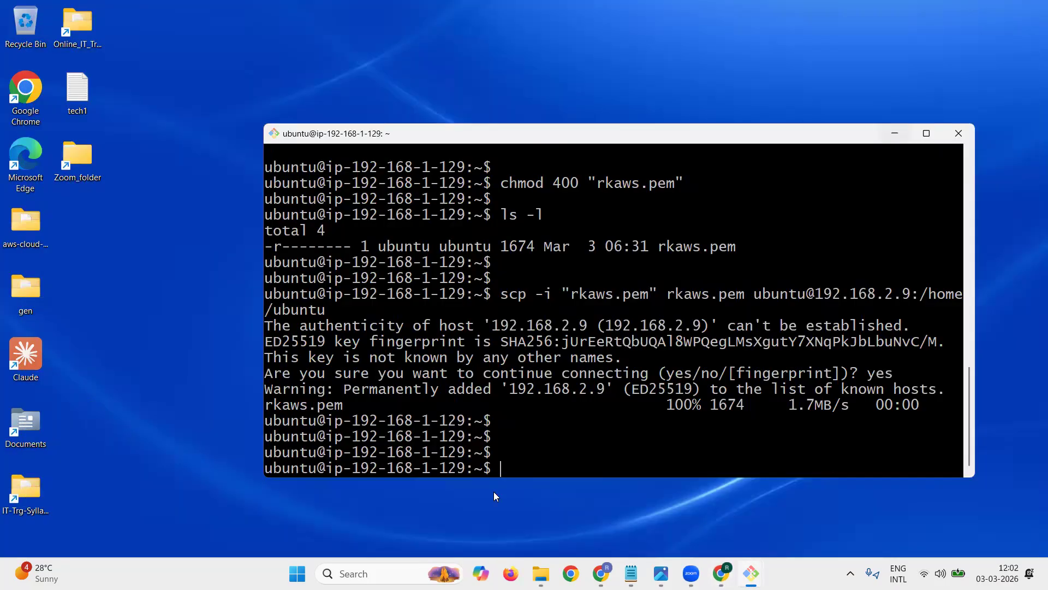
pyautogui.hotkey('alt', 'Tab')
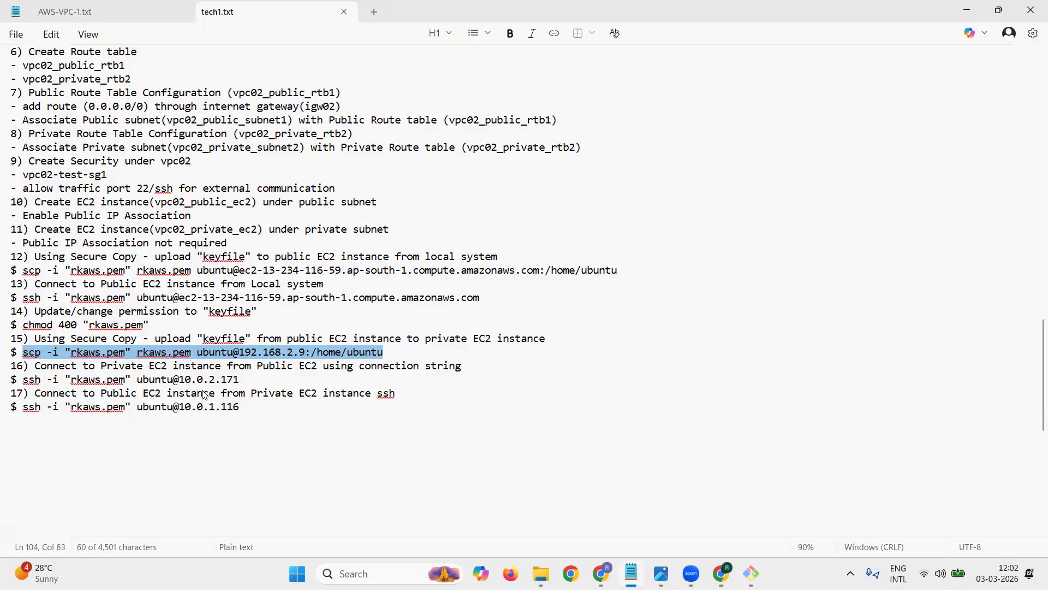
pyautogui.moveTo(179, 379); pyautogui.dragTo(241, 380)
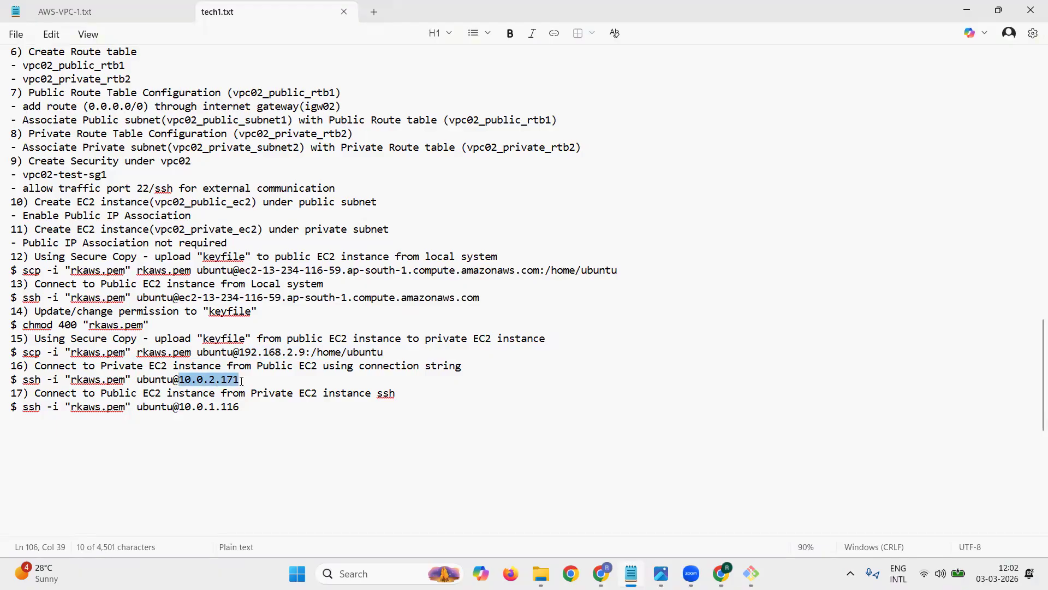
pyautogui.hotkey('ctrl', 'v')
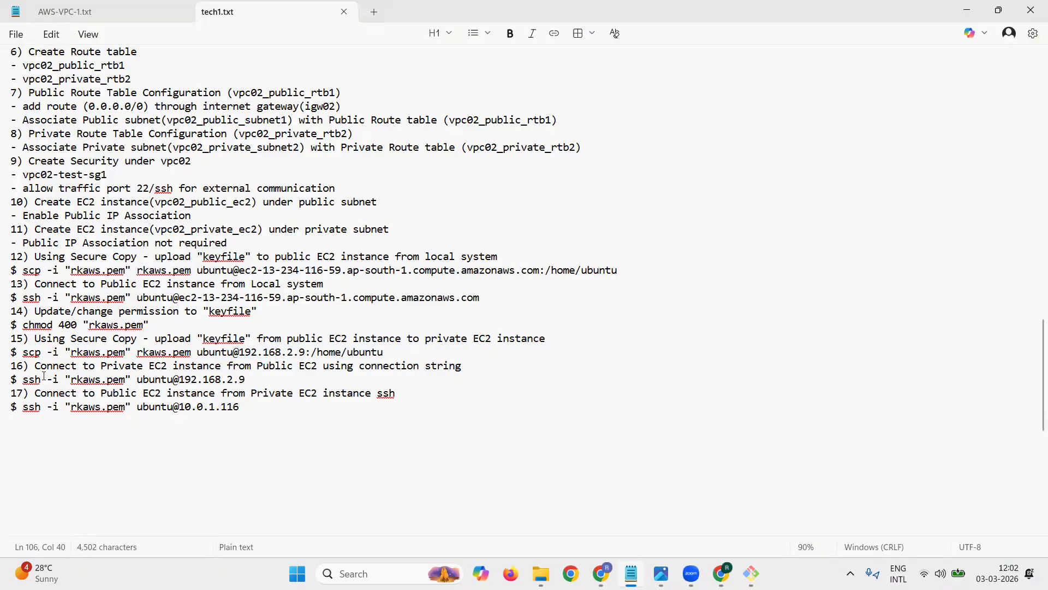
# Step: Run item 16's ssh command on vpc02_public_ec2 to connect to vpc02_private_ec2, and list its files with ls -l
pyautogui.moveTo(24, 381); pyautogui.dragTo(247, 382)
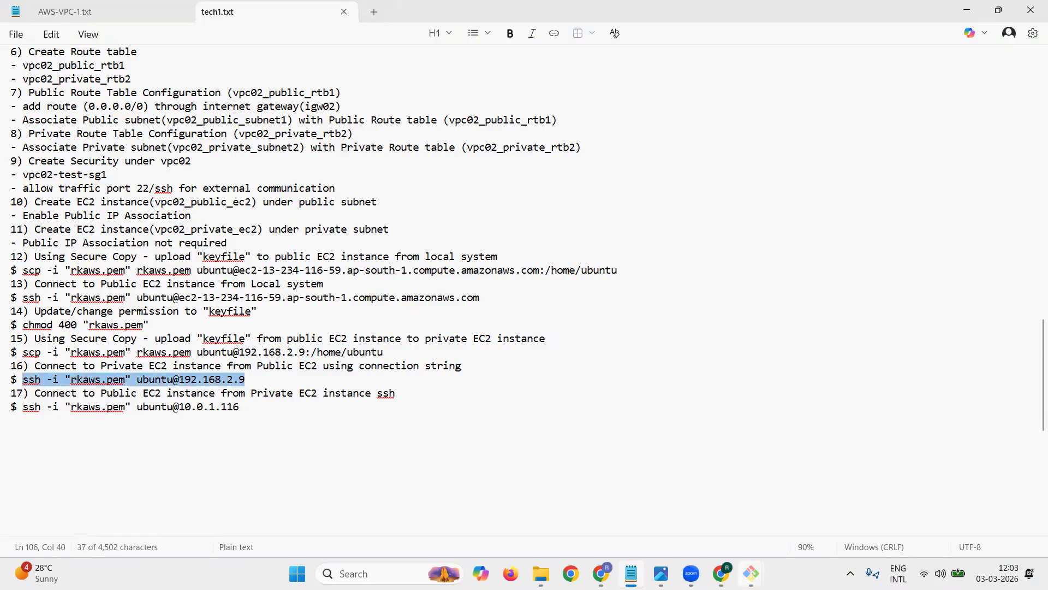
pyautogui.click(752, 573)
pyautogui.rightClick(720, 432)
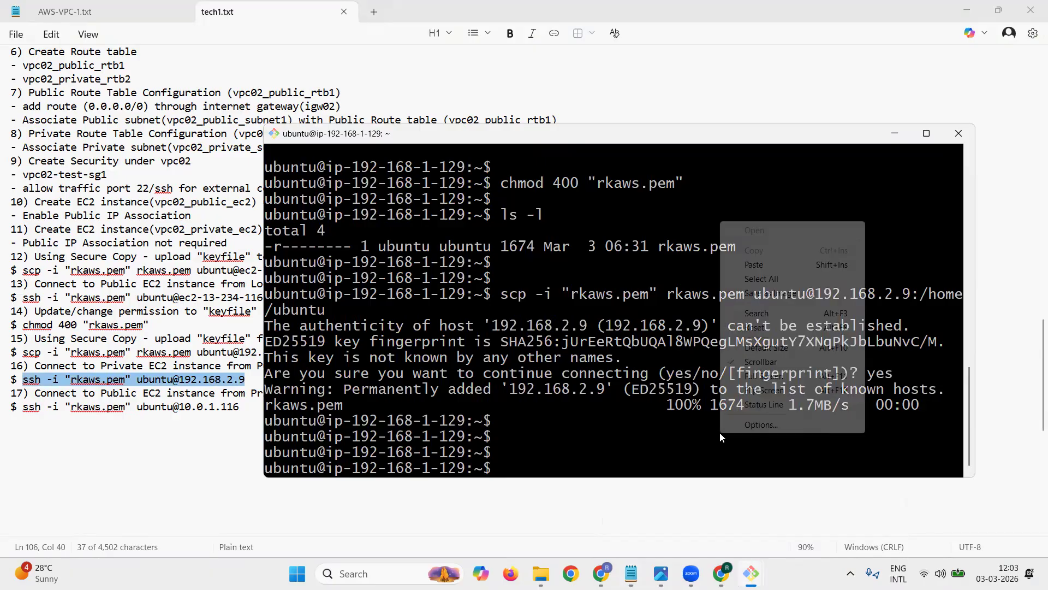
pyautogui.click(772, 263)
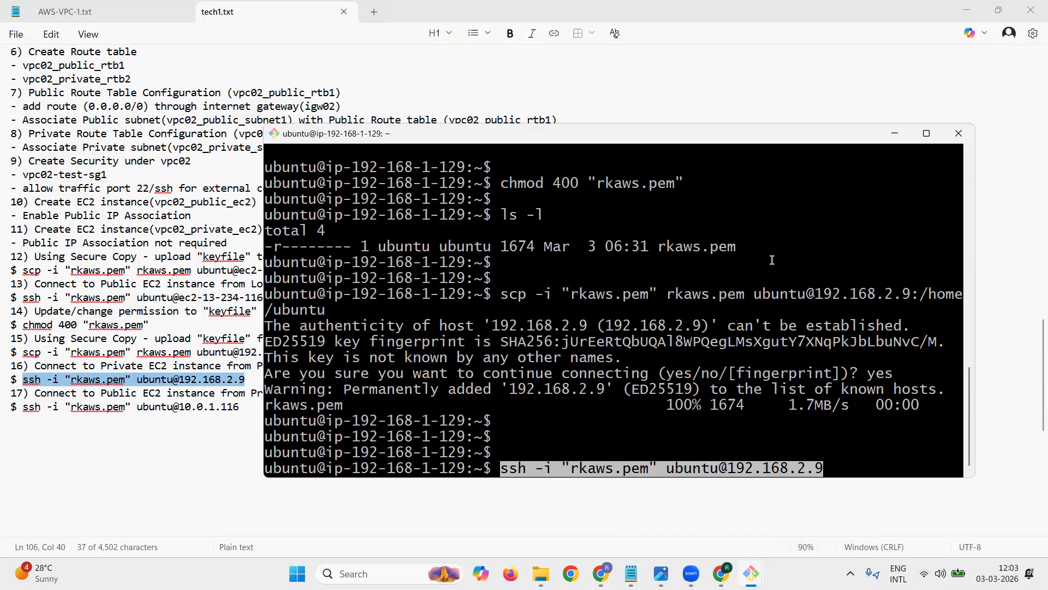
pyautogui.press('Return')
pyautogui.press('Return')
pyautogui.press('Return')
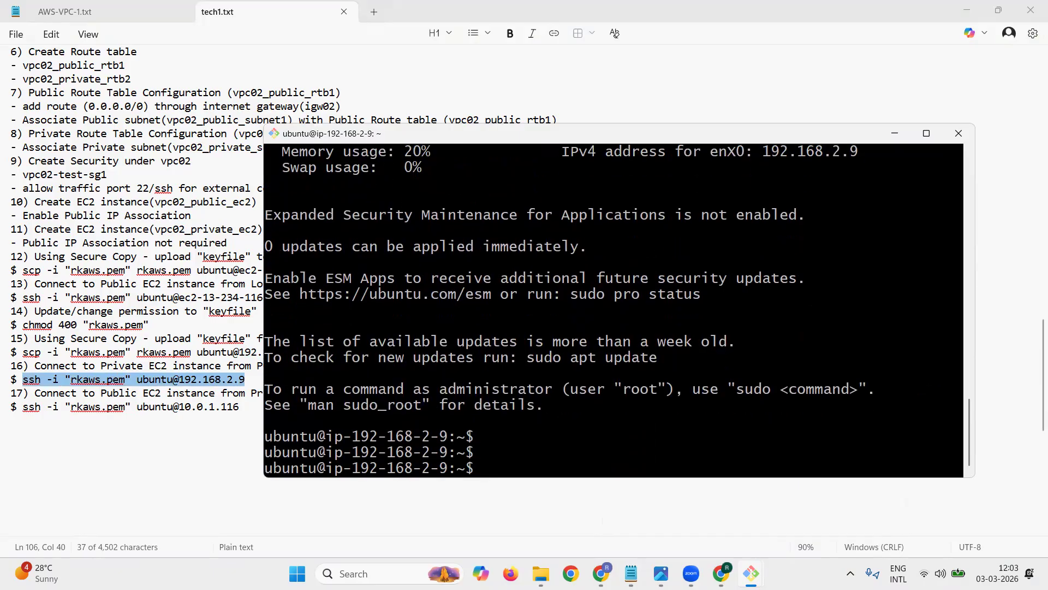
pyautogui.write('ls -l')
pyautogui.press('Return')
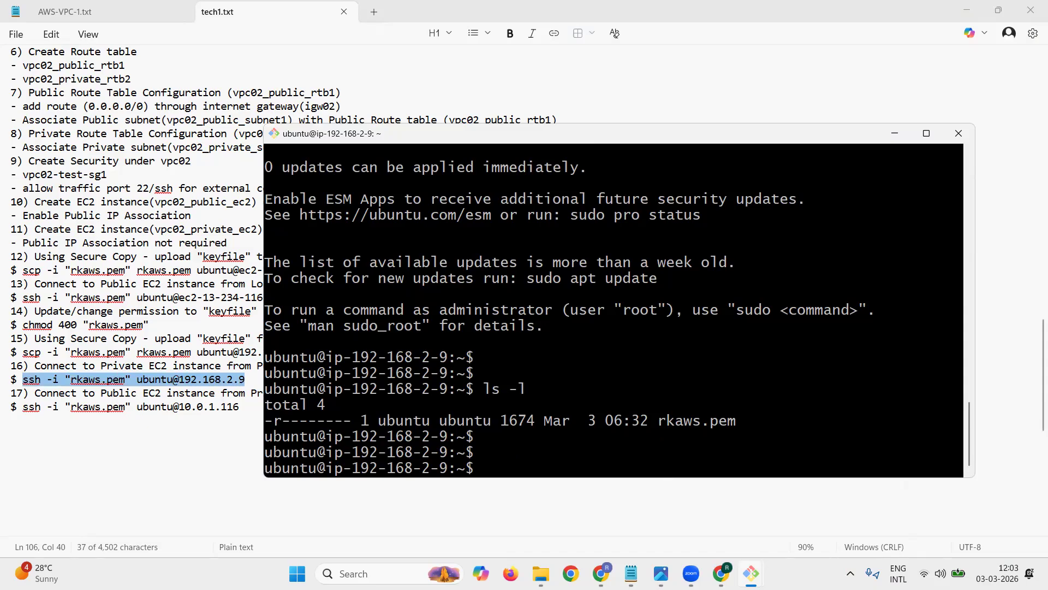
# Step: Copy vpc02_public_ec2's private IPv4 address from the AWS console and set the host in the VPC02 section's item 17 ssh command to 192.168.1.129
pyautogui.hotkey('alt', 'Tab')
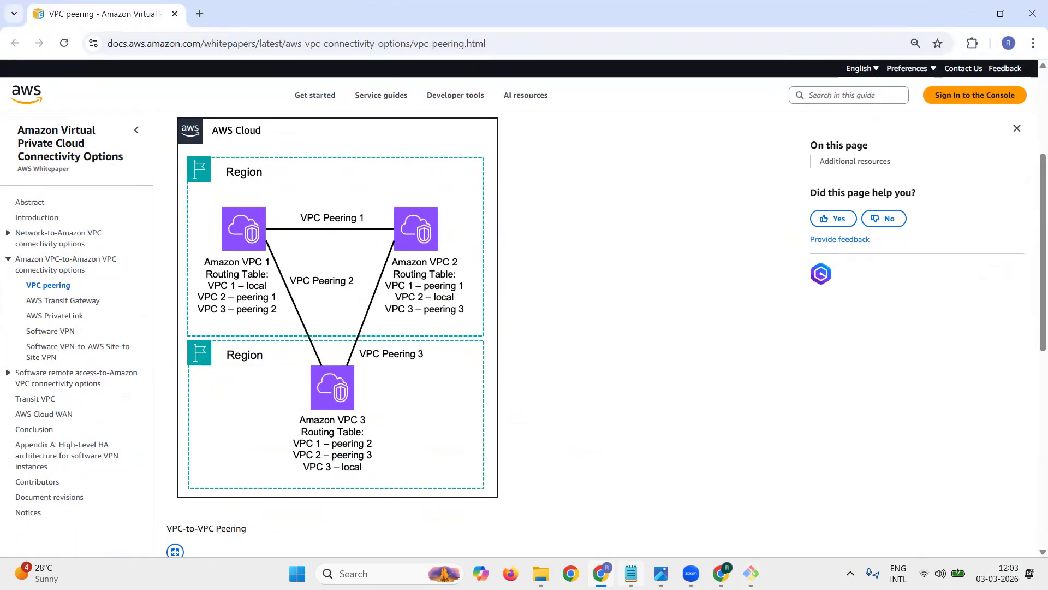
pyautogui.click(601, 573)
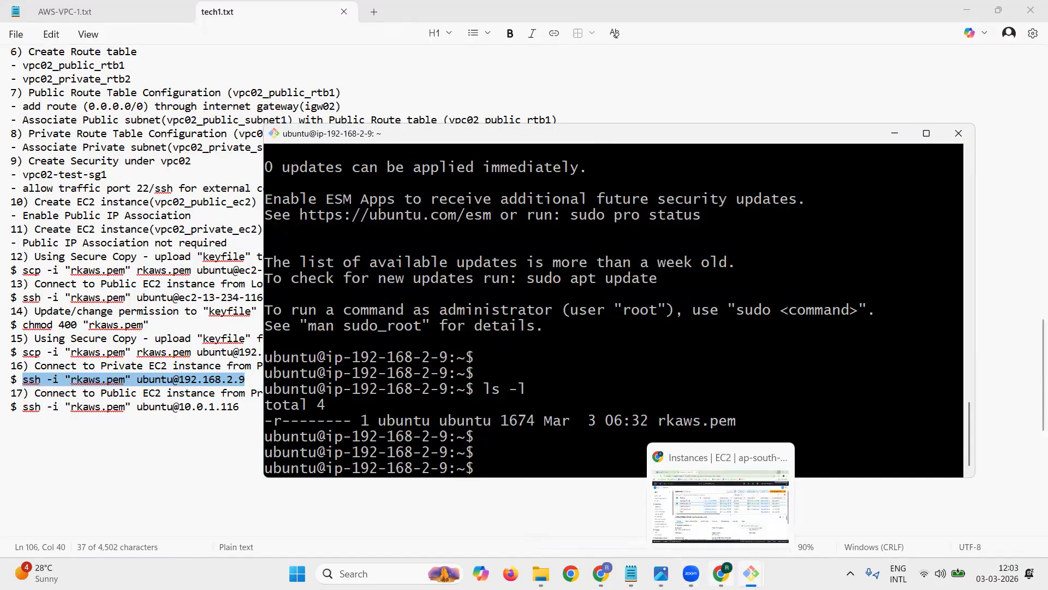
pyautogui.click(721, 573)
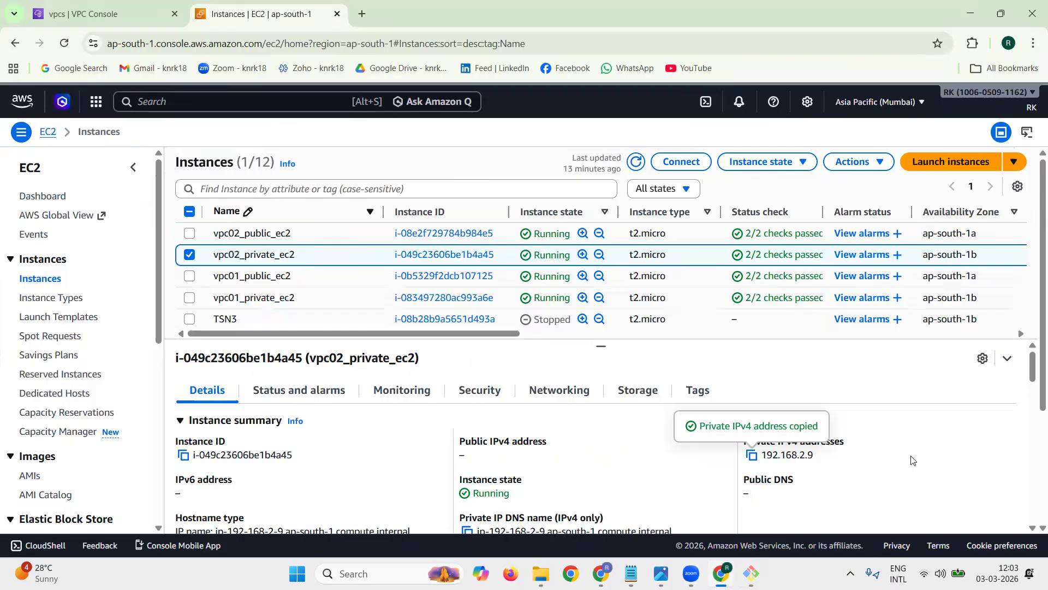
pyautogui.click(189, 254)
pyautogui.click(189, 234)
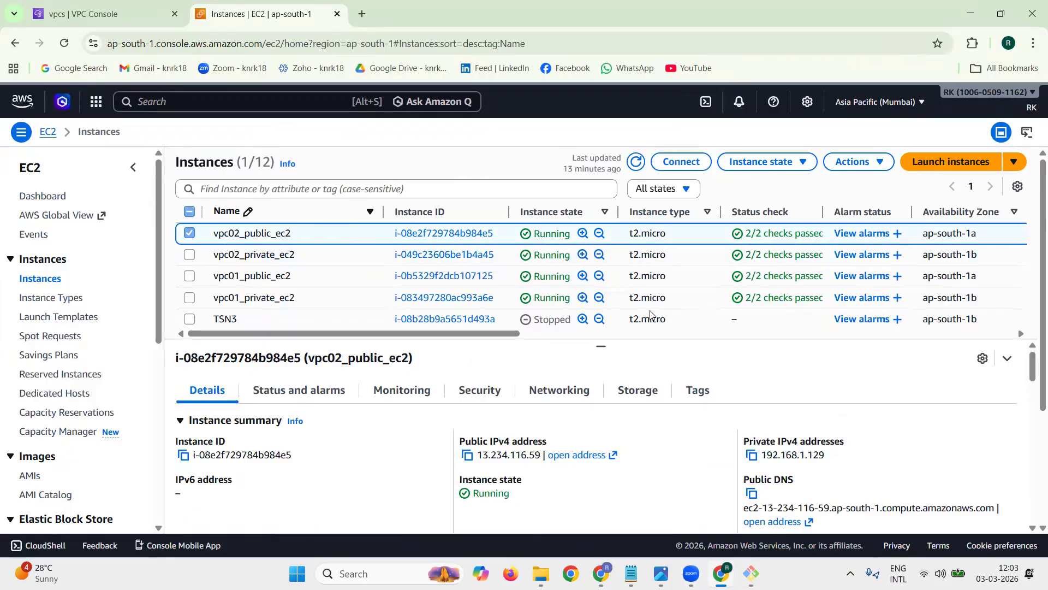
pyautogui.tripleClick(767, 444)
pyautogui.click(751, 454)
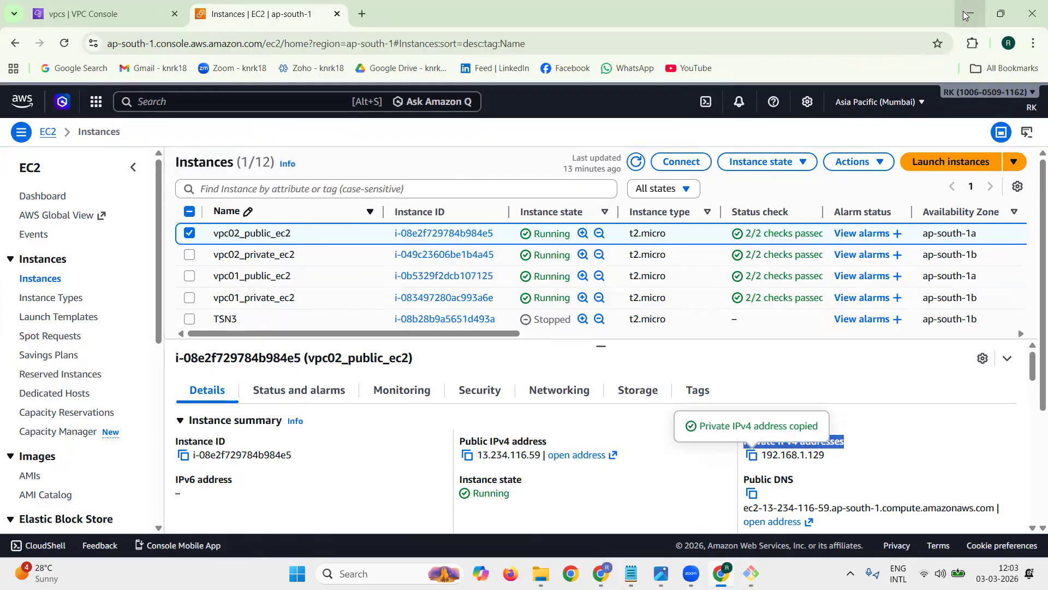
pyautogui.click(967, 13)
pyautogui.moveTo(178, 411); pyautogui.dragTo(239, 405)
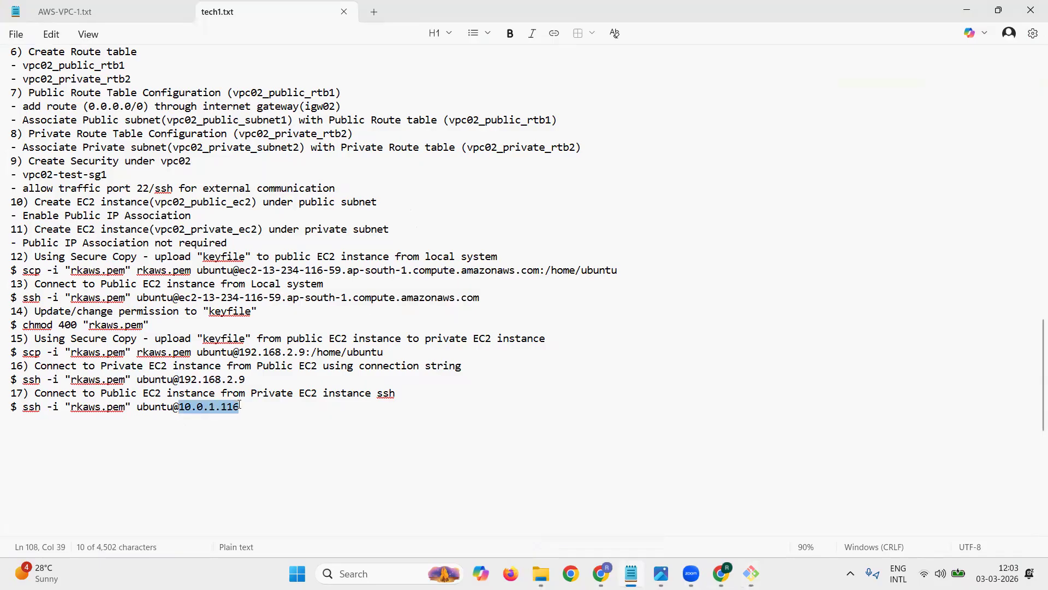
pyautogui.hotkey('ctrl', 'v')
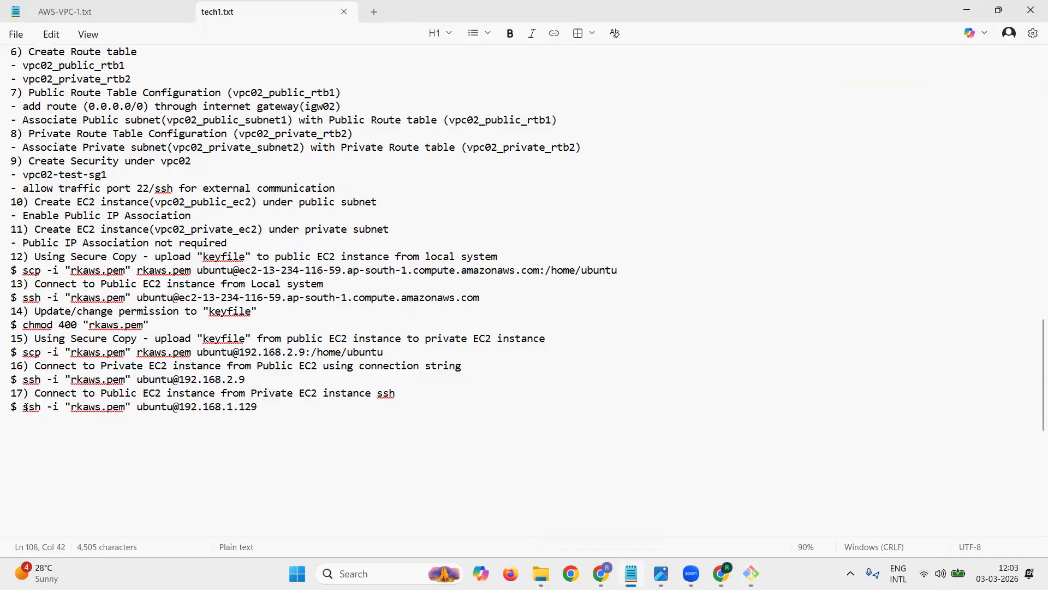
# Step: Run item 17's ssh command on vpc02_private_ec2 to connect to vpc02_public_ec2, answering yes to the host authenticity question
pyautogui.moveTo(24, 407); pyautogui.dragTo(258, 413)
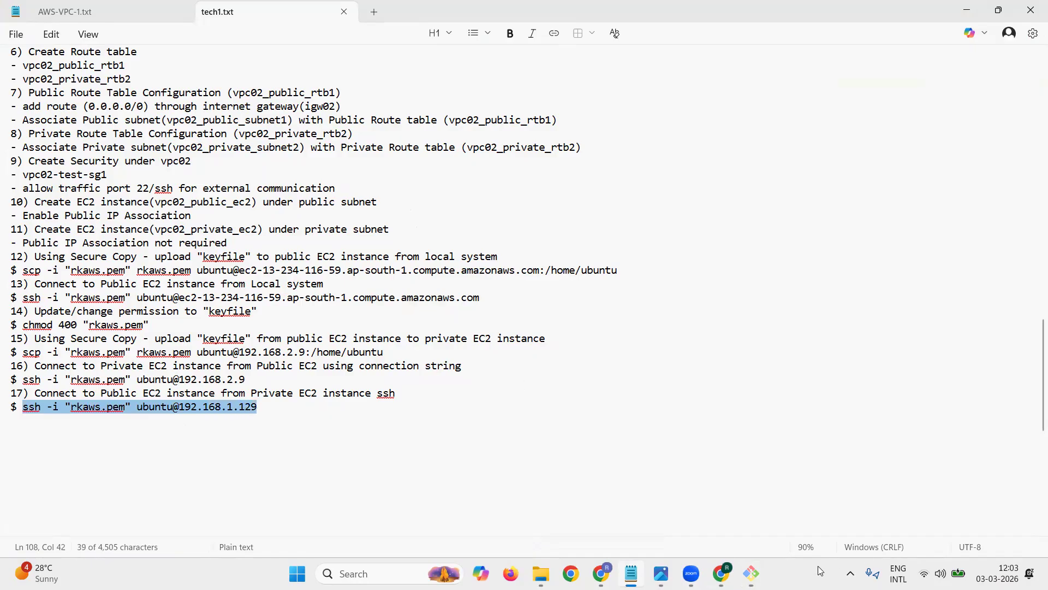
pyautogui.moveTo(764, 565)
pyautogui.click(792, 509)
pyautogui.rightClick(784, 362)
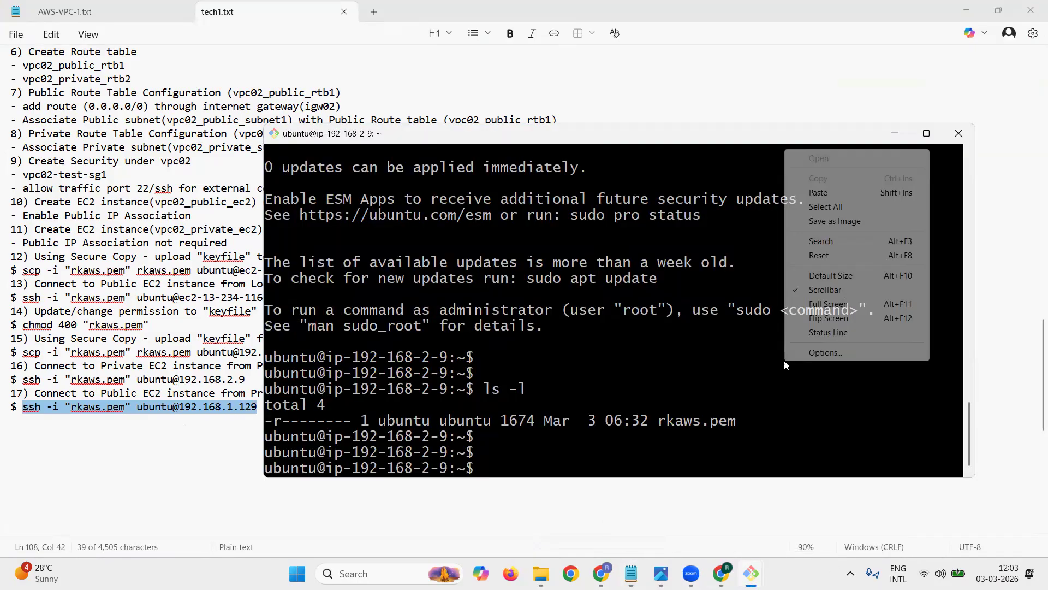
pyautogui.click(819, 192)
pyautogui.press('Return')
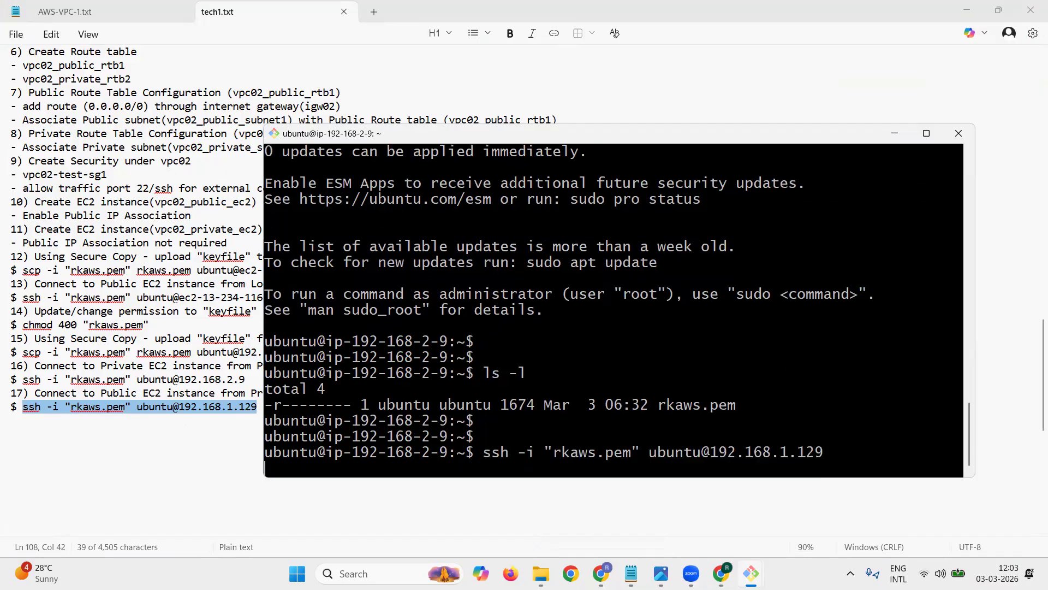
pyautogui.write('yes')
pyautogui.press('Return')
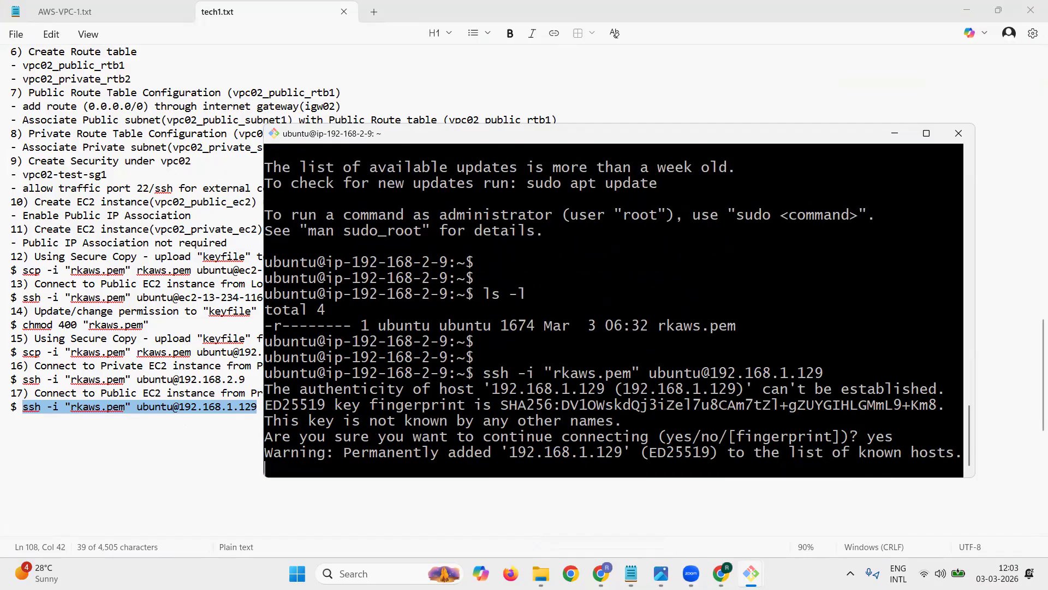
pyautogui.press('Return')
pyautogui.press('Return')
pyautogui.press('Return')
# Step: Exit the SSH session on vpc02_public_ec2 to return to the vpc02_private_ec2 shell
pyautogui.write('exit')
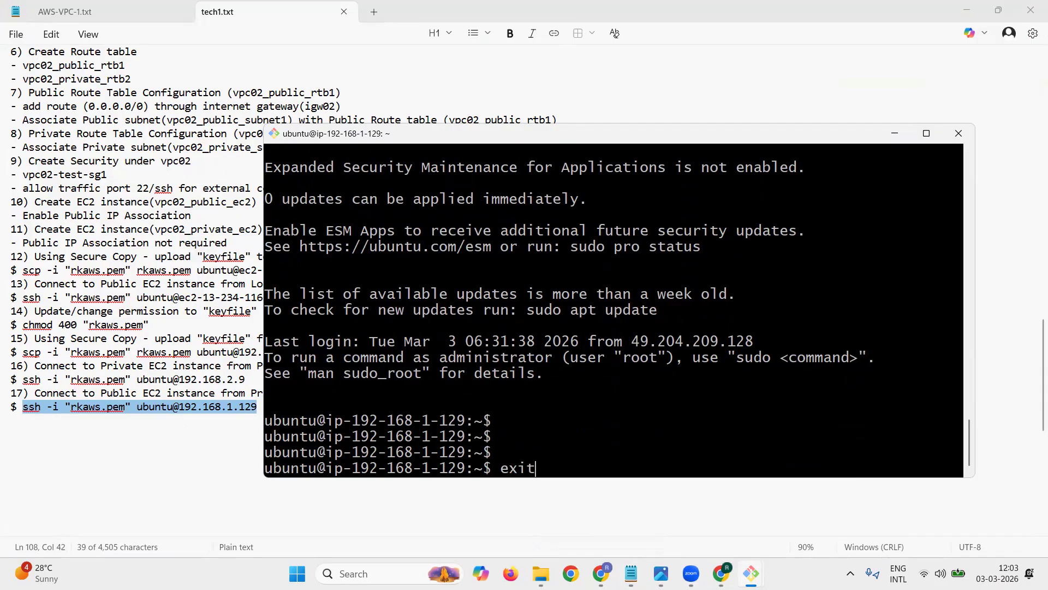
pyautogui.press('Return')
pyautogui.press('Return')
pyautogui.press('Return')
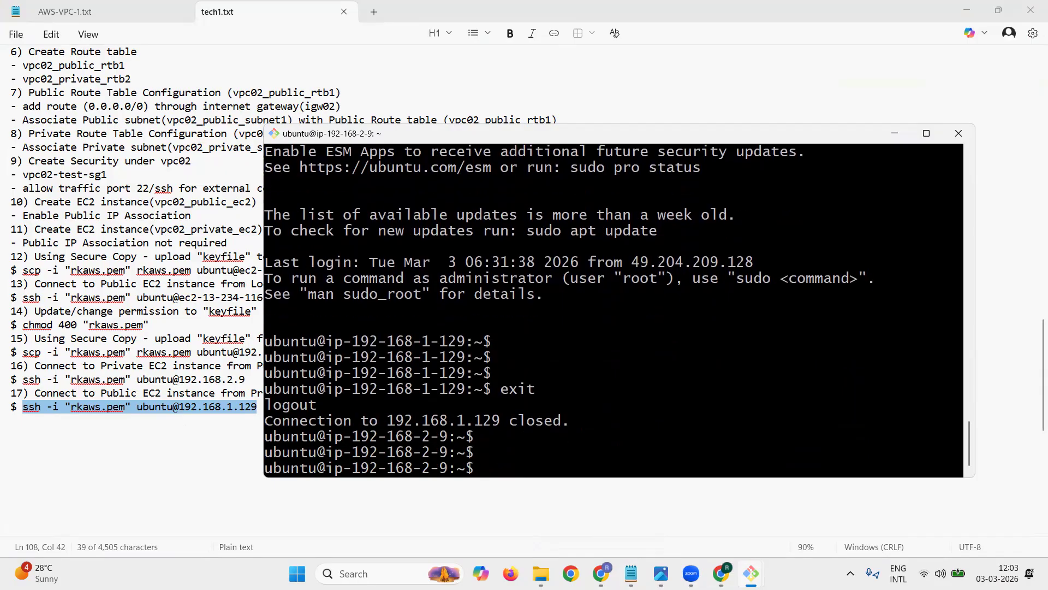
# Step: Compare the IP addresses in the shell prompts of the VPC02 and VPC01 private instance terminals
pyautogui.click(968, 11)
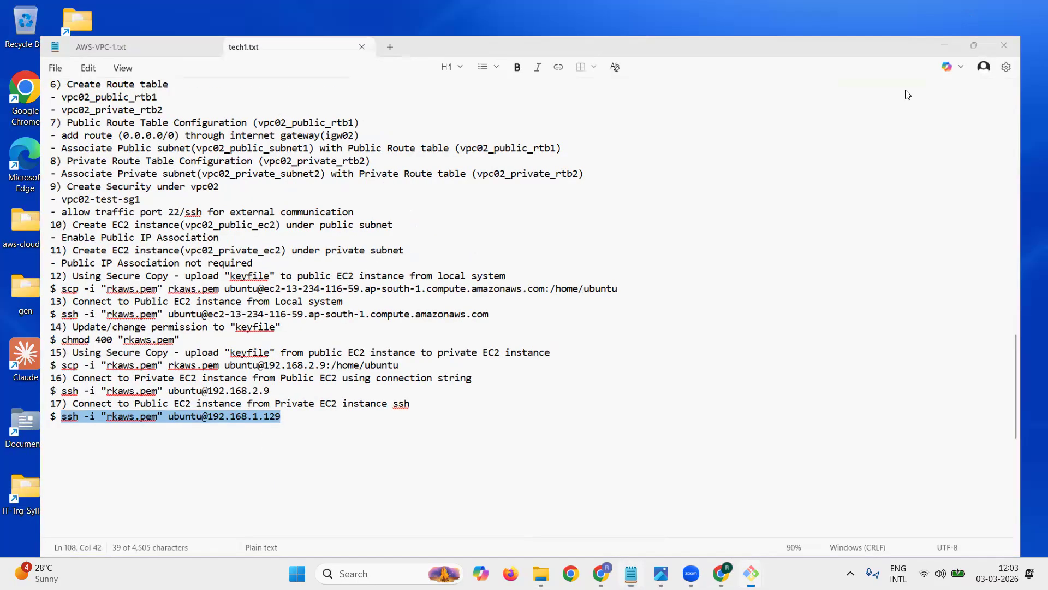
pyautogui.moveTo(347, 439); pyautogui.dragTo(439, 431)
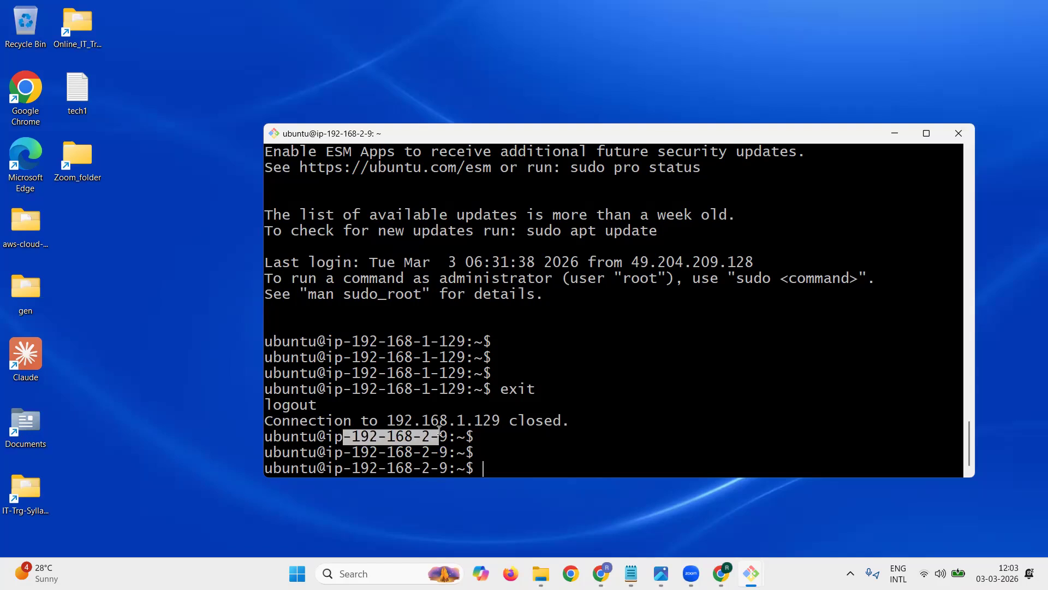
pyautogui.click(396, 436)
pyautogui.moveTo(354, 437); pyautogui.dragTo(408, 438)
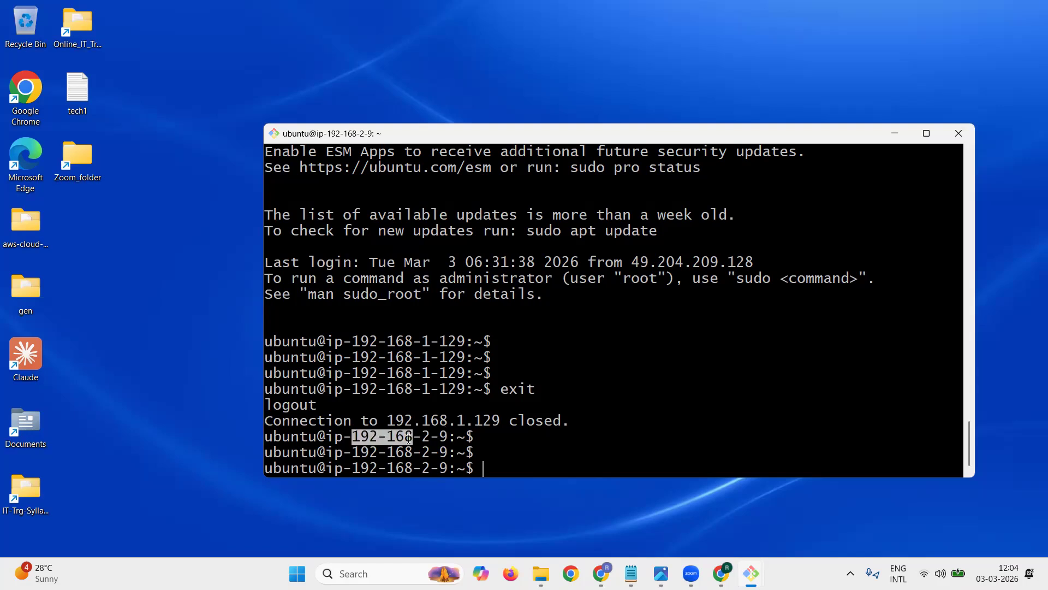
pyautogui.moveTo(751, 573)
pyautogui.click(672, 519)
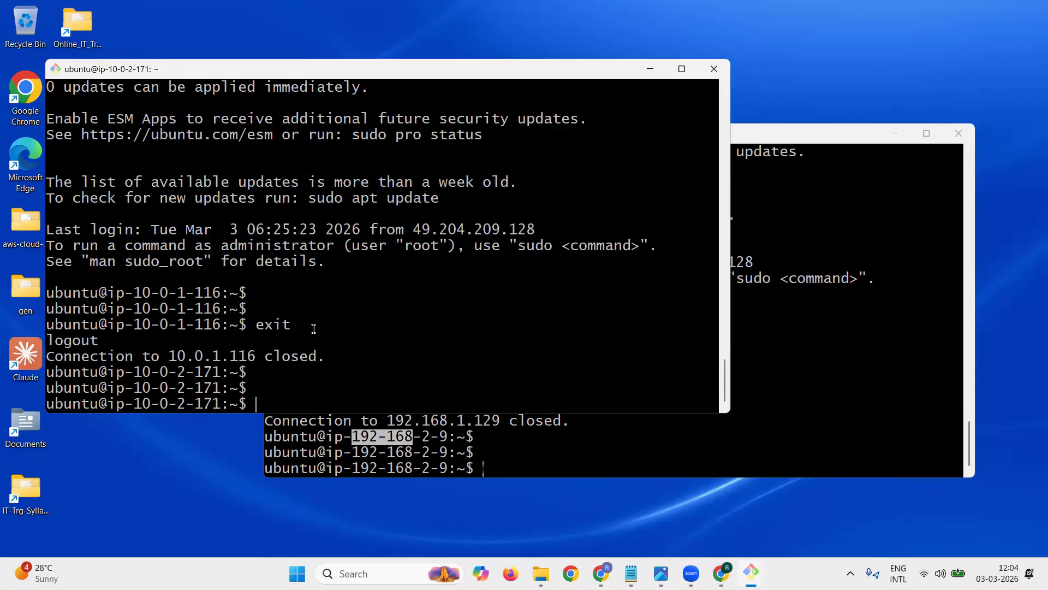
pyautogui.moveTo(126, 372); pyautogui.dragTo(176, 372)
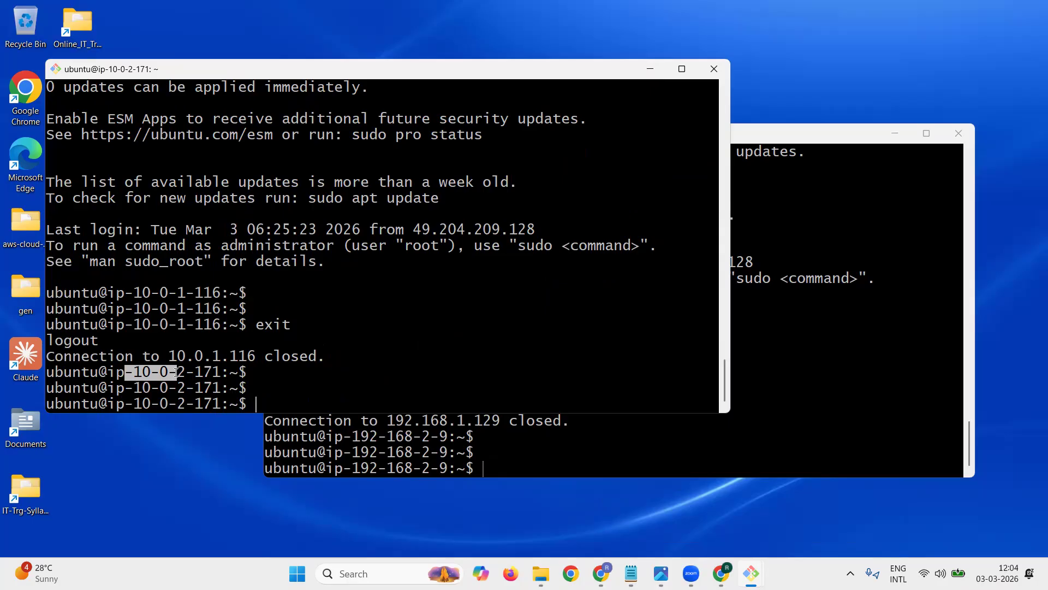
pyautogui.click(313, 383)
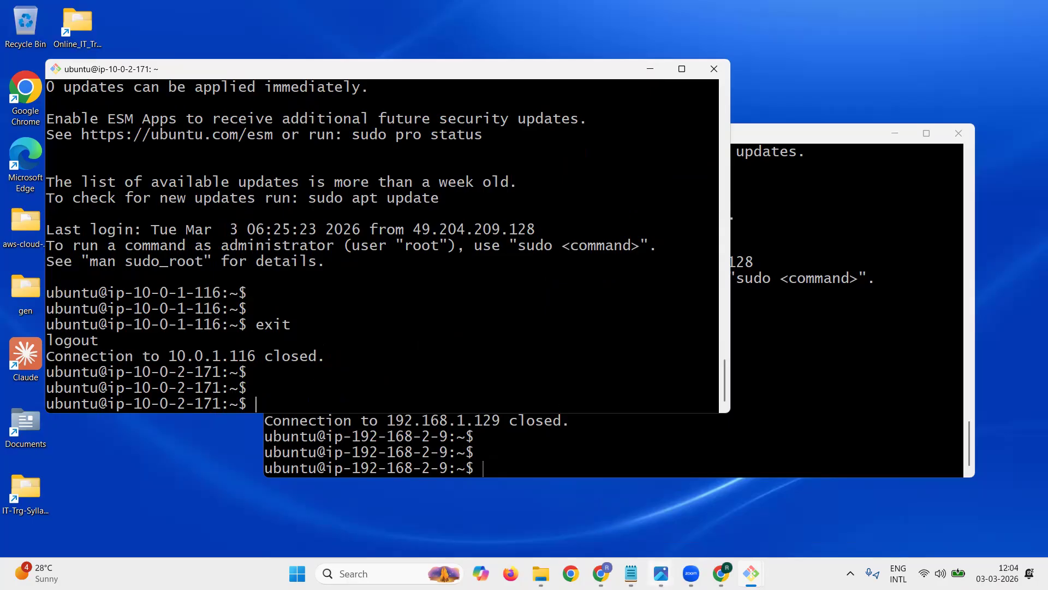
# Step: Below item 17 in tech1.txt, add the heading "TARGET:-" and the line "1) Connect from Private EC2 instance(VPC01) to Private EC2 instance(VPC02)"
pyautogui.click(631, 573)
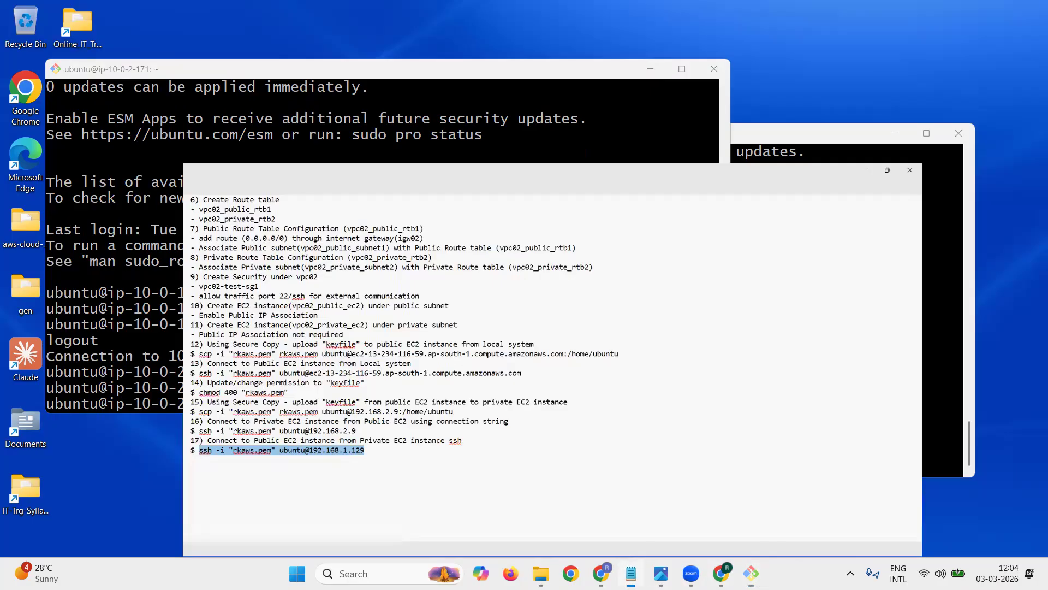
pyautogui.click(88, 448)
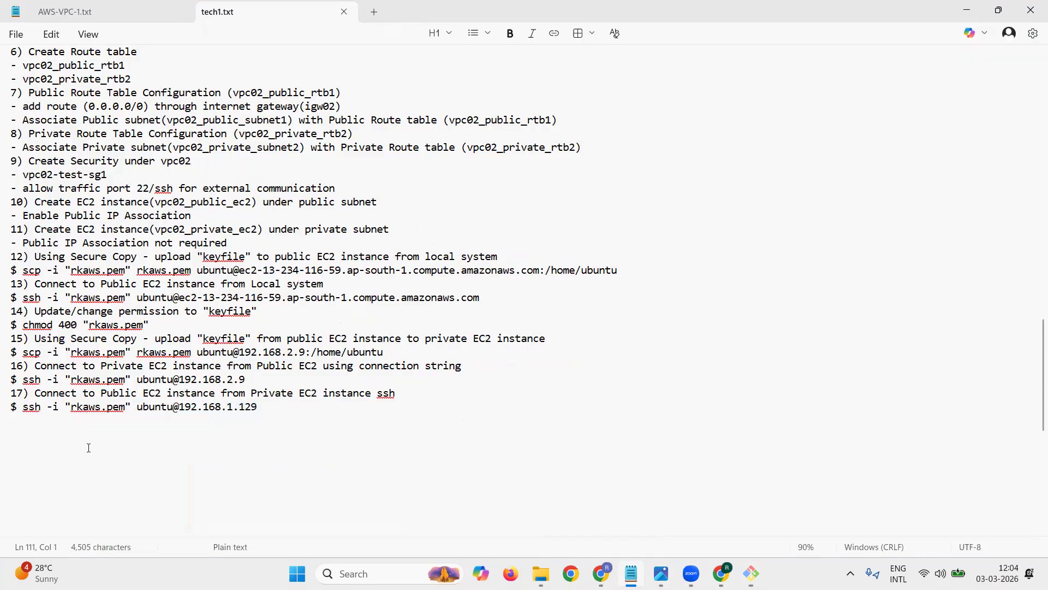
pyautogui.write('TARGET')
pyautogui.write(':- ')
pyautogui.write('1')
pyautogui.write(') Connect f')
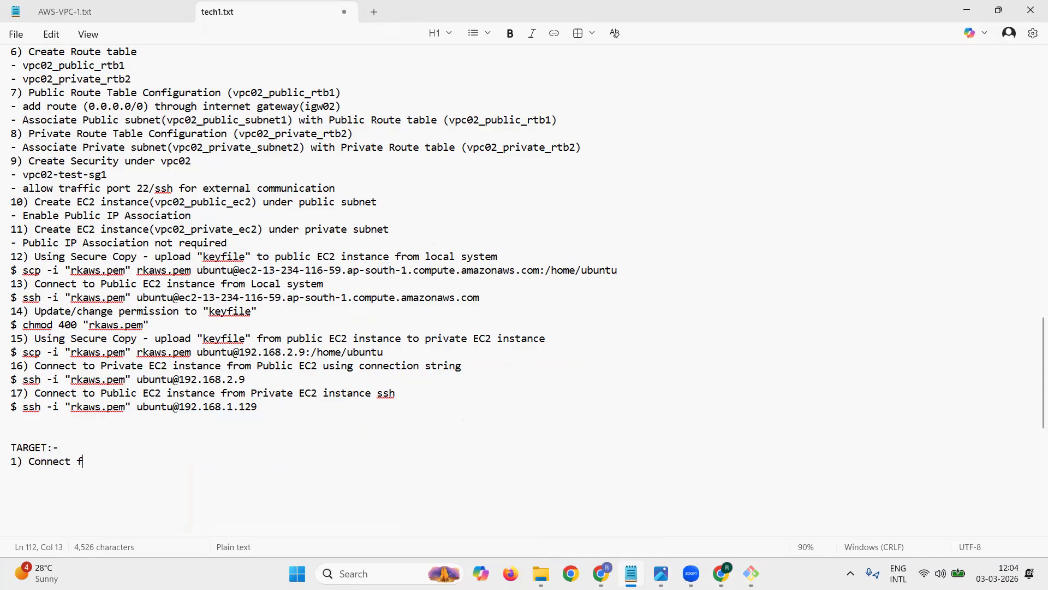
pyautogui.write('rom Private ')
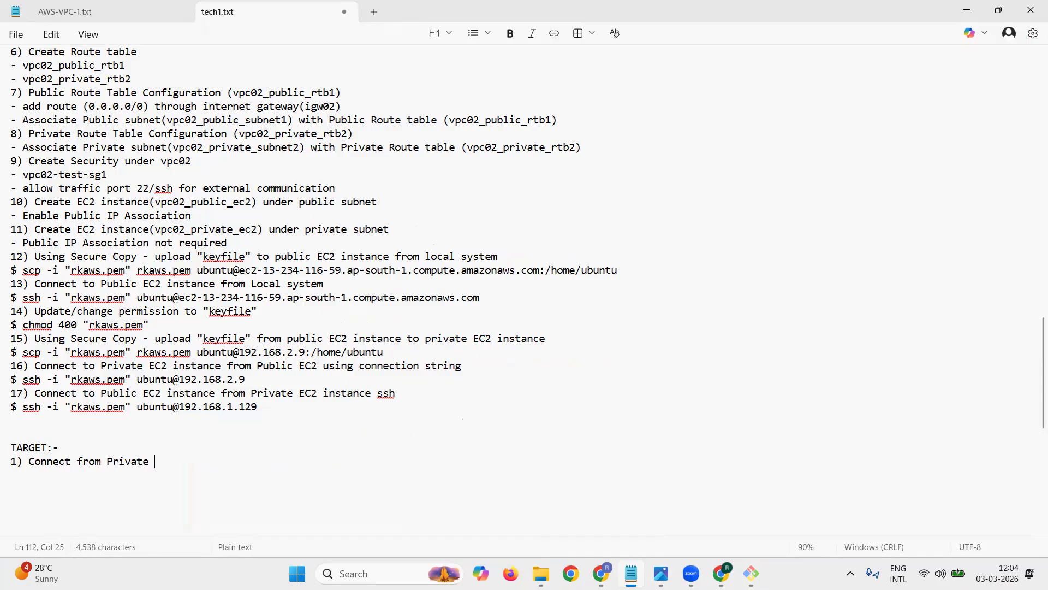
pyautogui.write('EC2 instance')
pyautogui.press('BackSpace')
pyautogui.write('(VPC01')
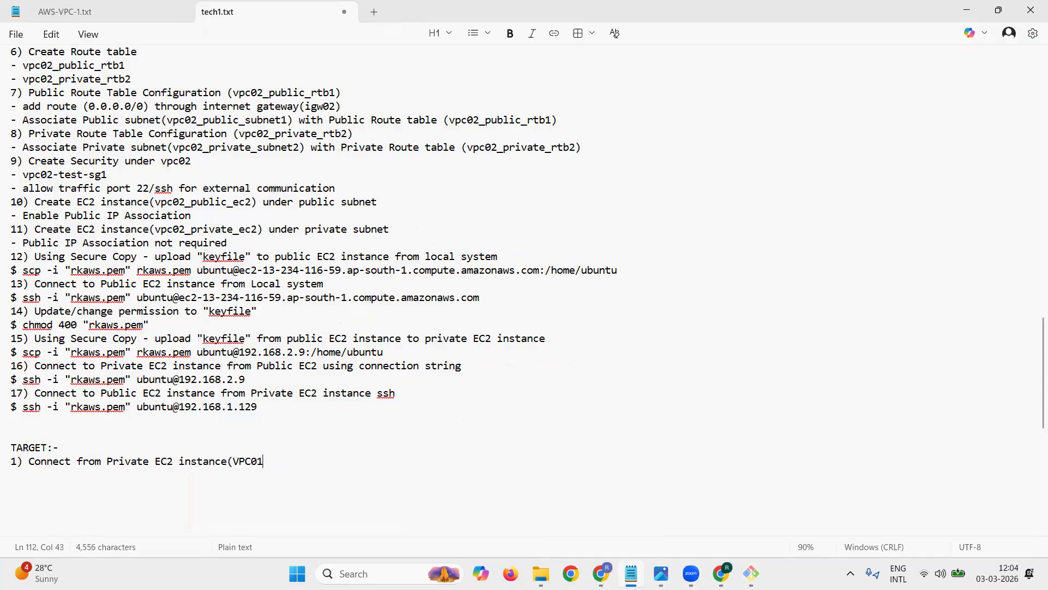
pyautogui.write(') to Pri')
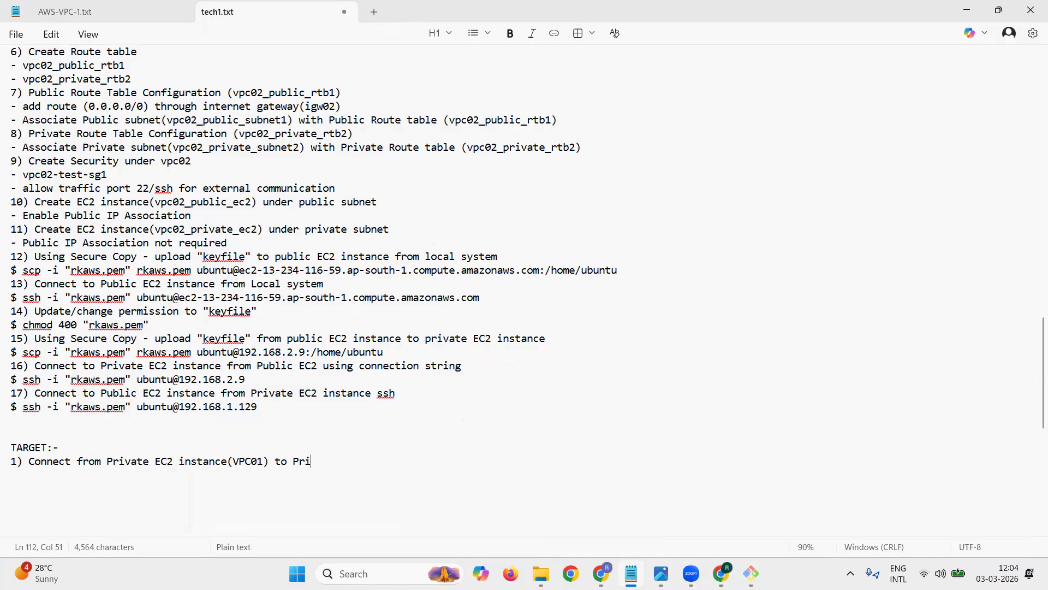
pyautogui.write('vate EC2 instance(V')
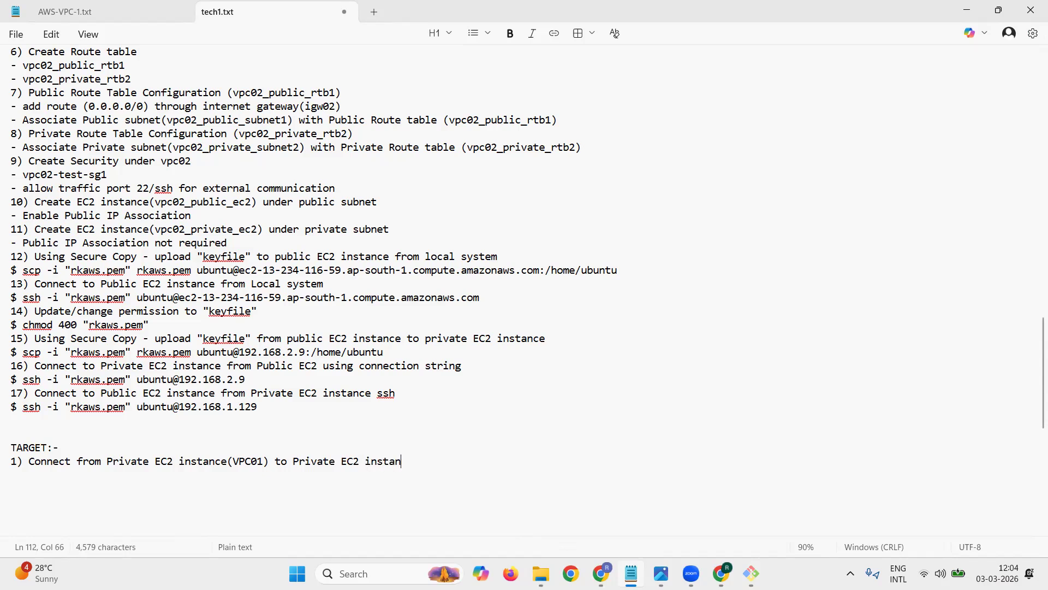
pyautogui.write('PC02)')
pyautogui.press('Return')
# Step: Add target 2 as a copy of target 1's text with the VPCs swapped: "2) Connect from Private EC2 instance(VPC02) to Private EC2 instance(VPC01)"
pyautogui.write('2)')
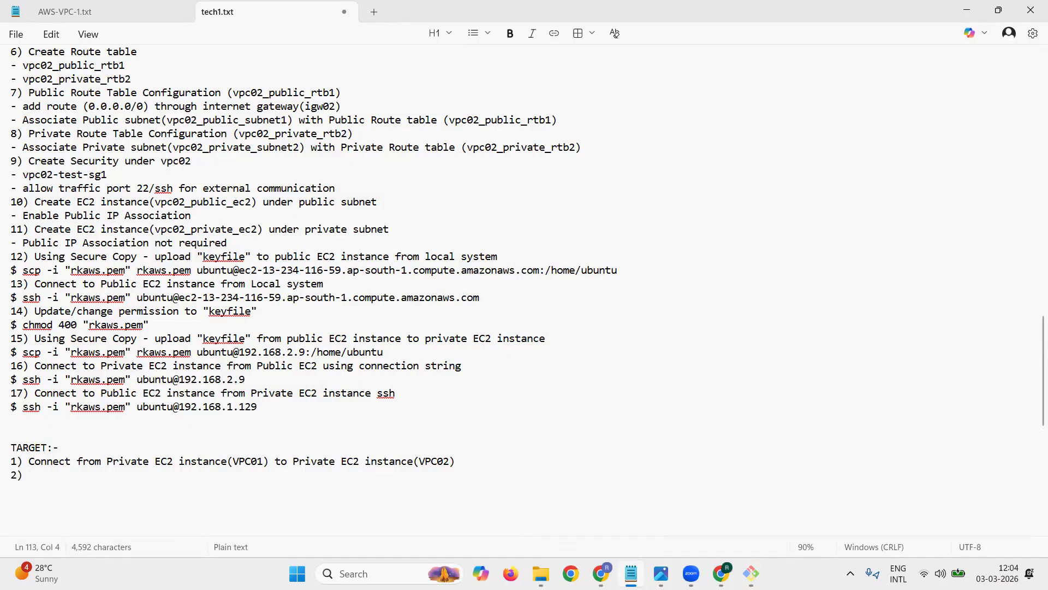
pyautogui.moveTo(28, 461); pyautogui.dragTo(12, 475)
pyautogui.hotkey('ctrl', 'c')
pyautogui.press('End')
pyautogui.hotkey('ctrl', 'v')
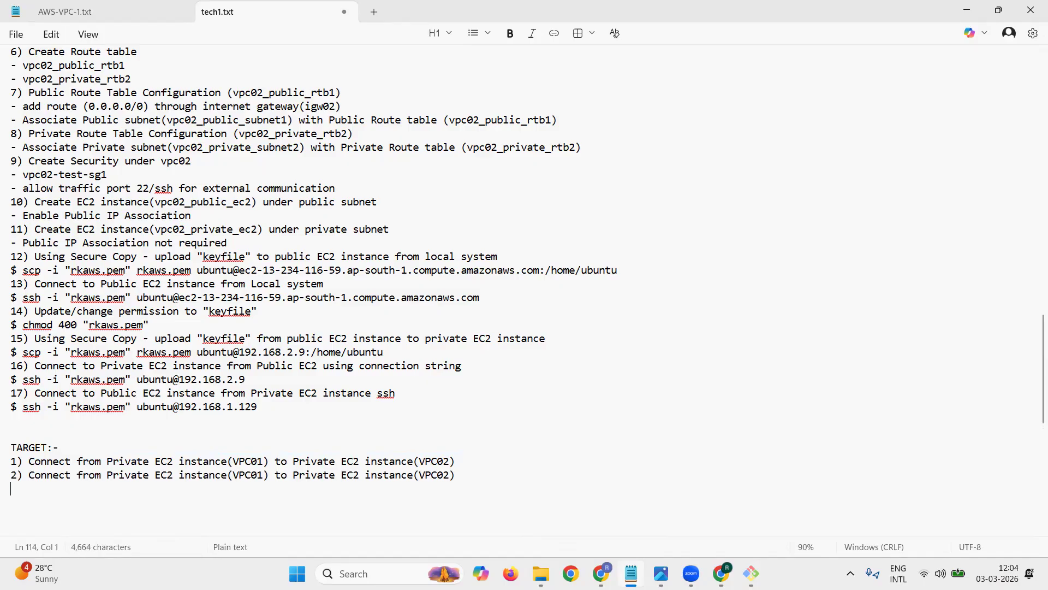
pyautogui.press('Up')
pyautogui.press('Right')
pyautogui.press('Right')
pyautogui.press('Right')
pyautogui.press('Right')
pyautogui.press('Right')
pyautogui.press('Right')
pyautogui.press('Right')
pyautogui.press('Right')
pyautogui.press('Right')
pyautogui.press('Right')
pyautogui.press('Right')
pyautogui.press('Right')
pyautogui.press('Right')
pyautogui.press('Right')
pyautogui.press('Right')
pyautogui.press('Right')
pyautogui.press('Right')
pyautogui.press('Right')
pyautogui.press('Right')
pyautogui.press('Right')
pyautogui.press('BackSpace')
pyautogui.write('2')
pyautogui.press('Right')
pyautogui.press('Right')
pyautogui.press('BackSpace')
pyautogui.write('1')
pyautogui.press('Return')
pyautogui.press('Return')
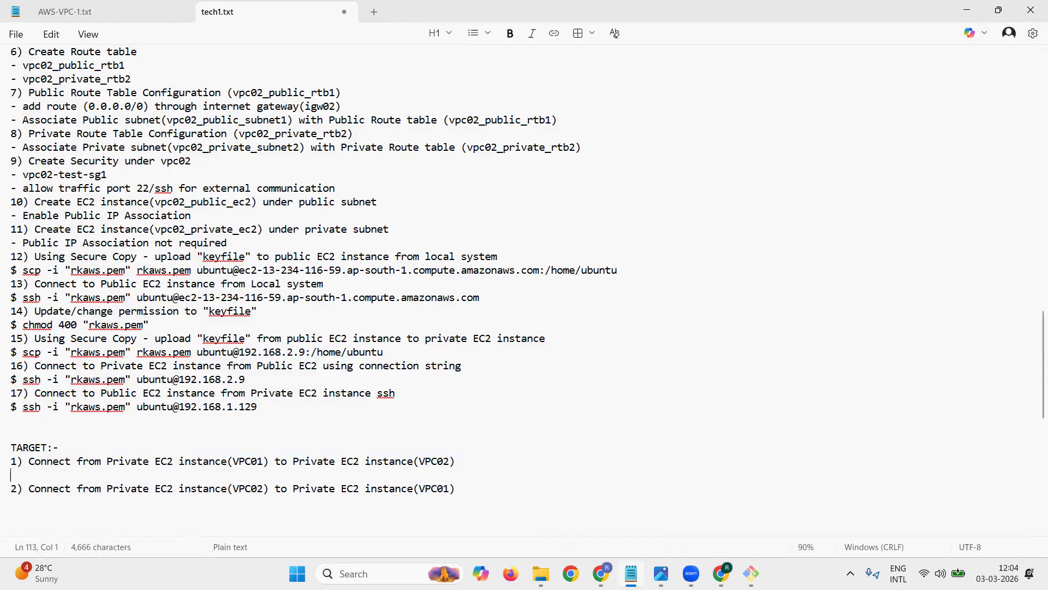
pyautogui.press('Up')
pyautogui.press('Up')
pyautogui.press('Up')
pyautogui.press('Up')
pyautogui.press('Up')
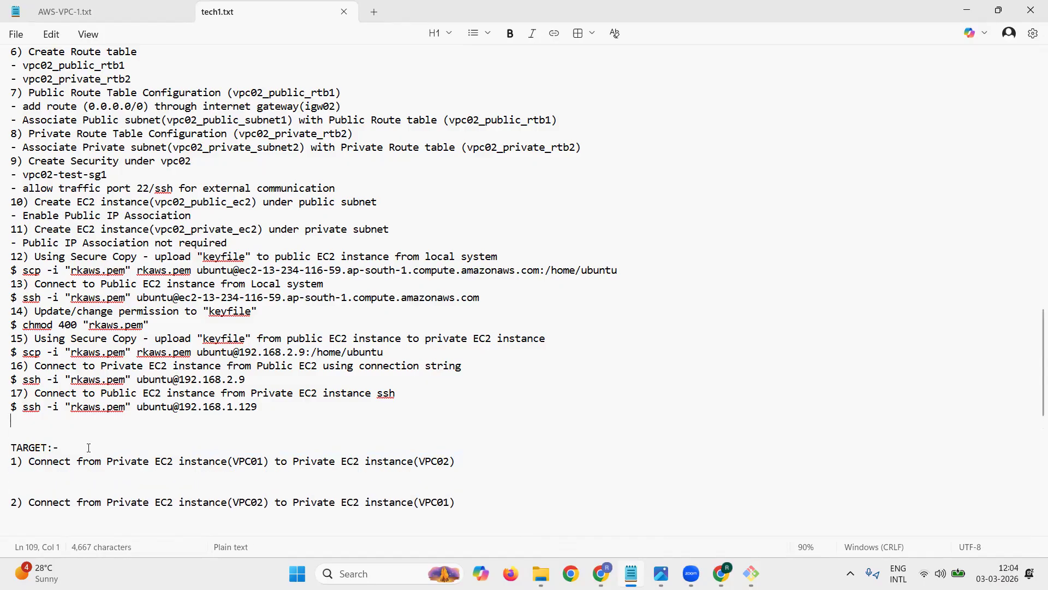
pyautogui.hotkey('shift', 'Down')
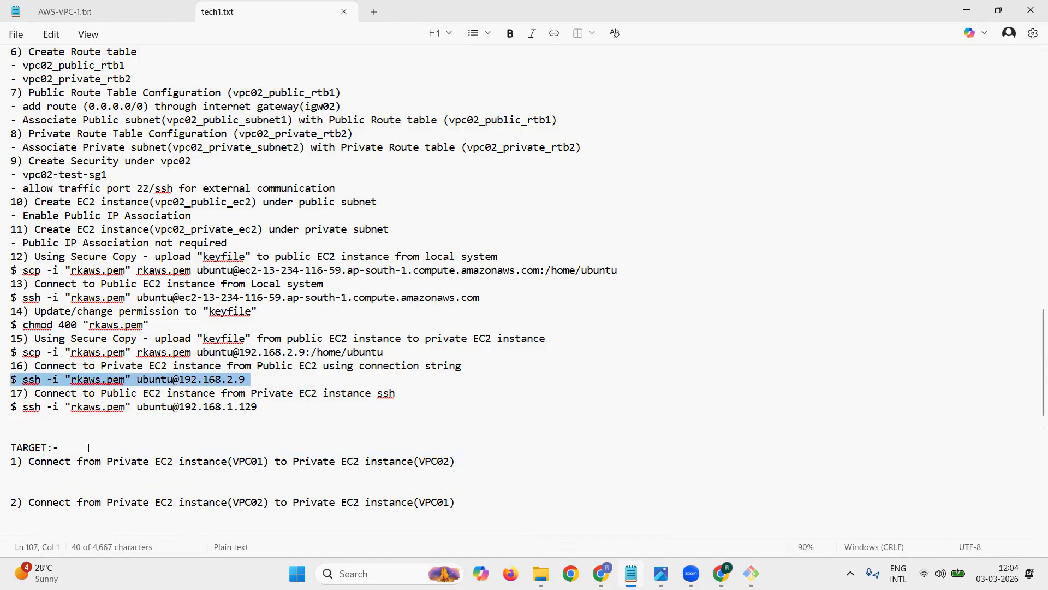
pyautogui.press('Down')
pyautogui.press('Down')
pyautogui.press('Down')
pyautogui.press('Down')
pyautogui.press('Down')
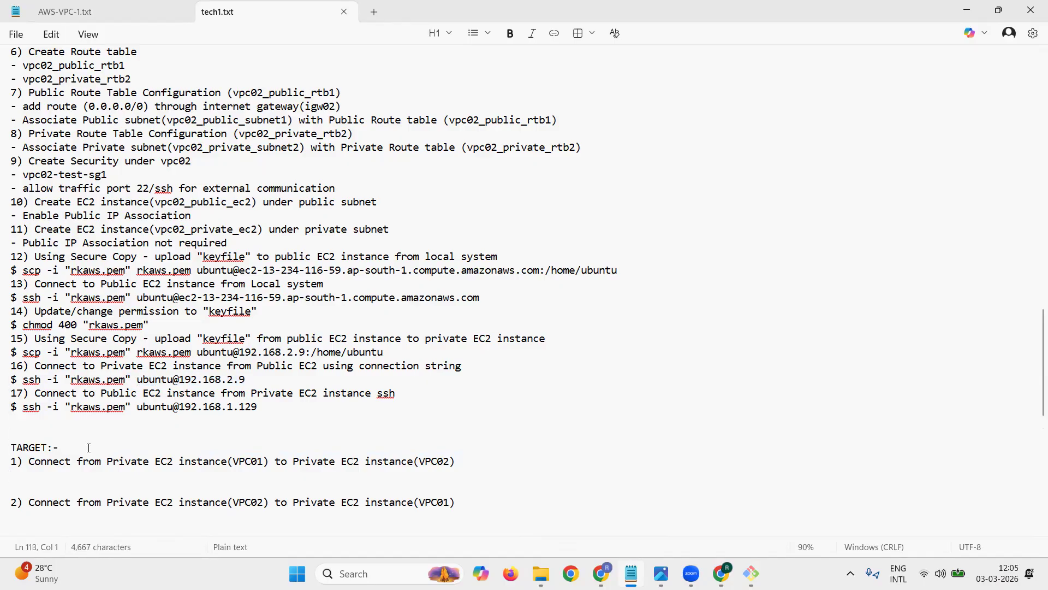
pyautogui.hotkey('ctrl', 'v')
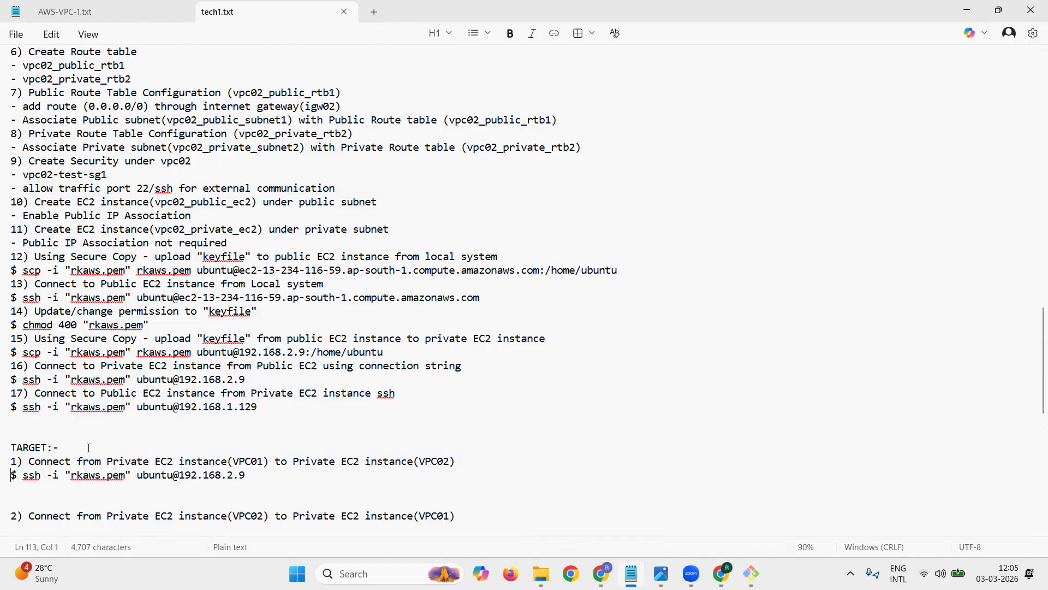
pyautogui.press('Return')
pyautogui.press('Return')
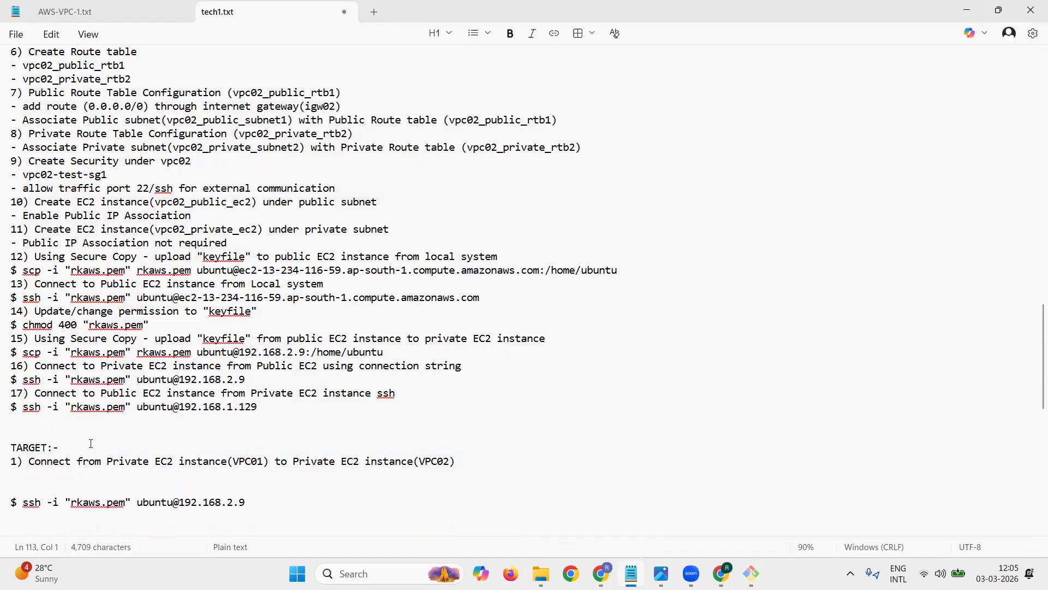
# Step: In target 1 of tech1.txt, add " - 10.0.2.171" after VPC01, copying the private IPv4 address of vpc01_private_ec2 from the EC2 console
pyautogui.click(263, 461)
pyautogui.write('-')
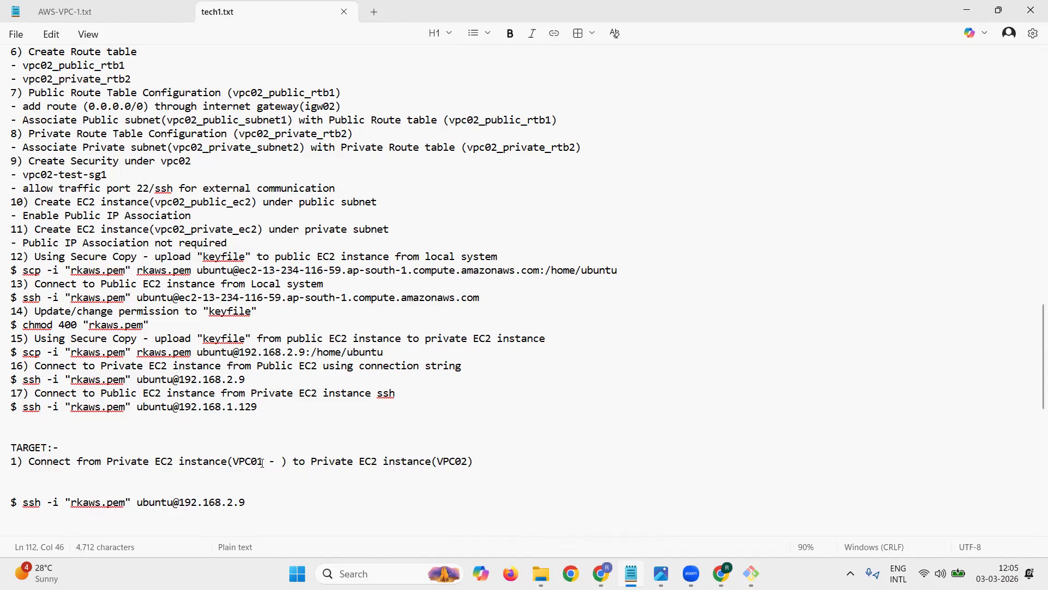
pyautogui.click(721, 574)
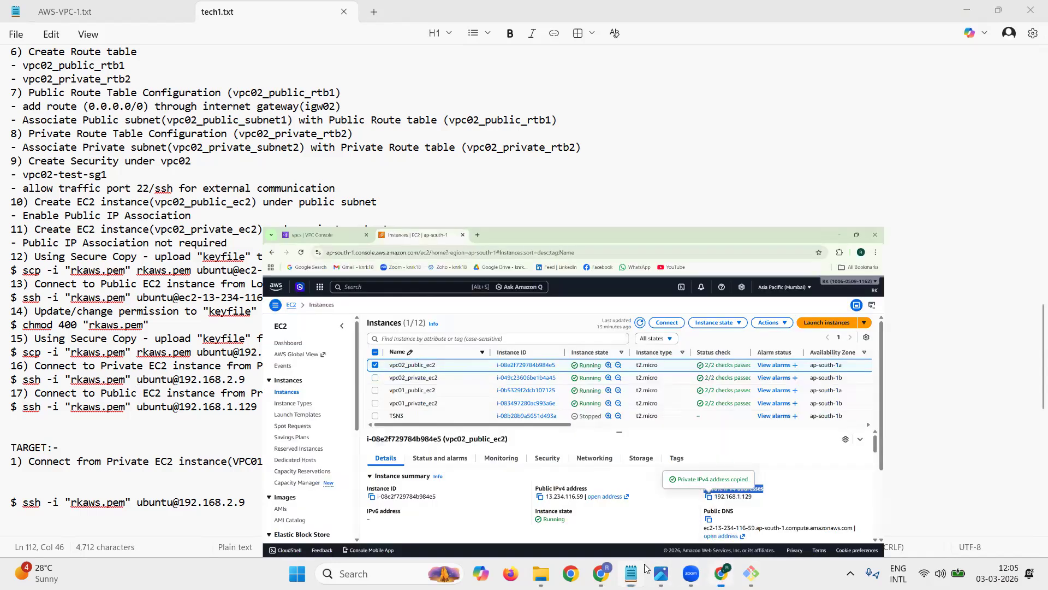
pyautogui.click(186, 237)
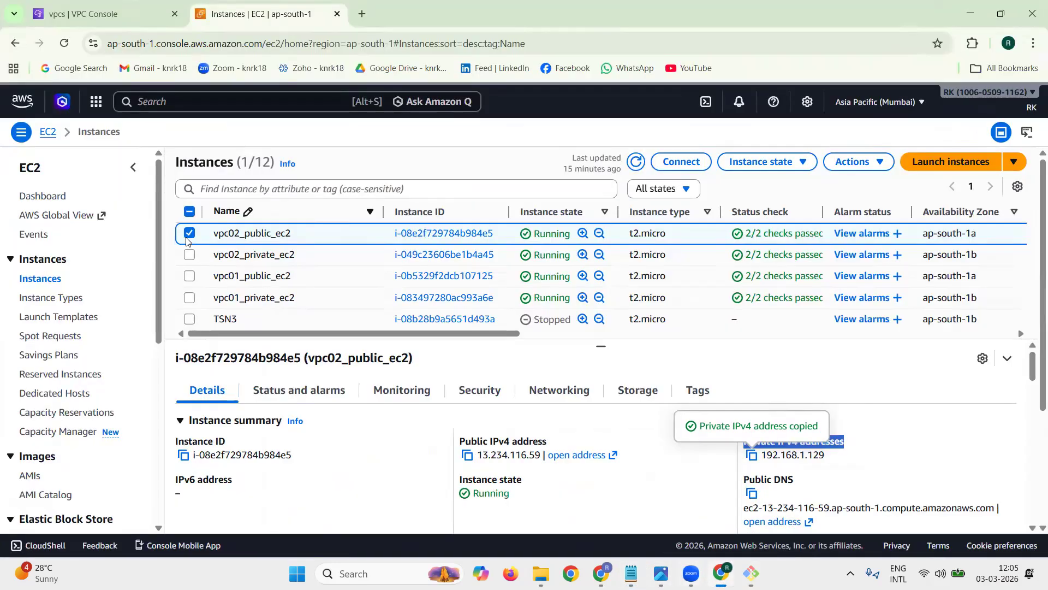
pyautogui.click(189, 298)
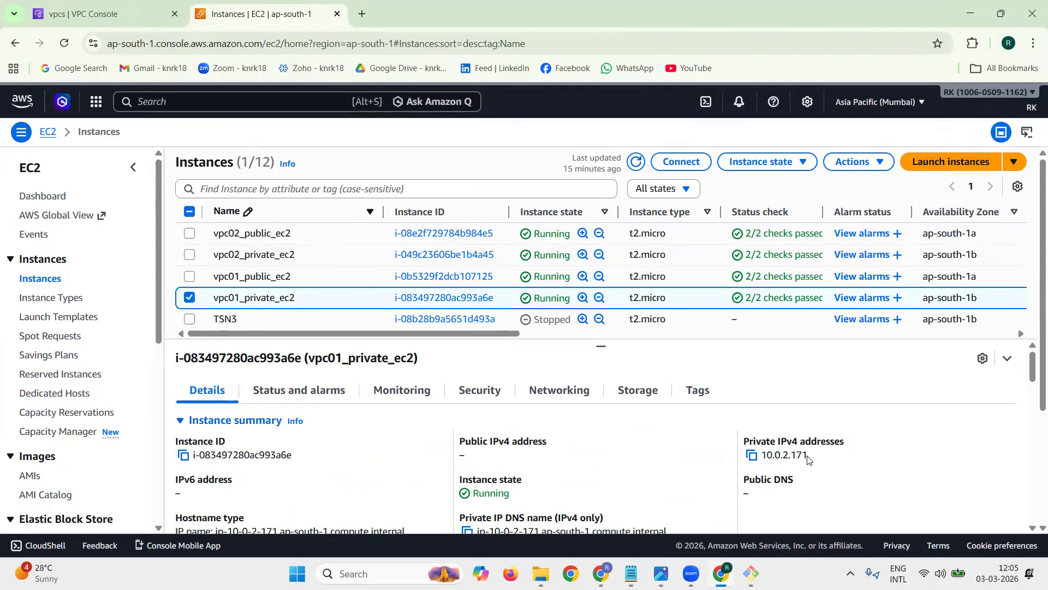
pyautogui.click(752, 455)
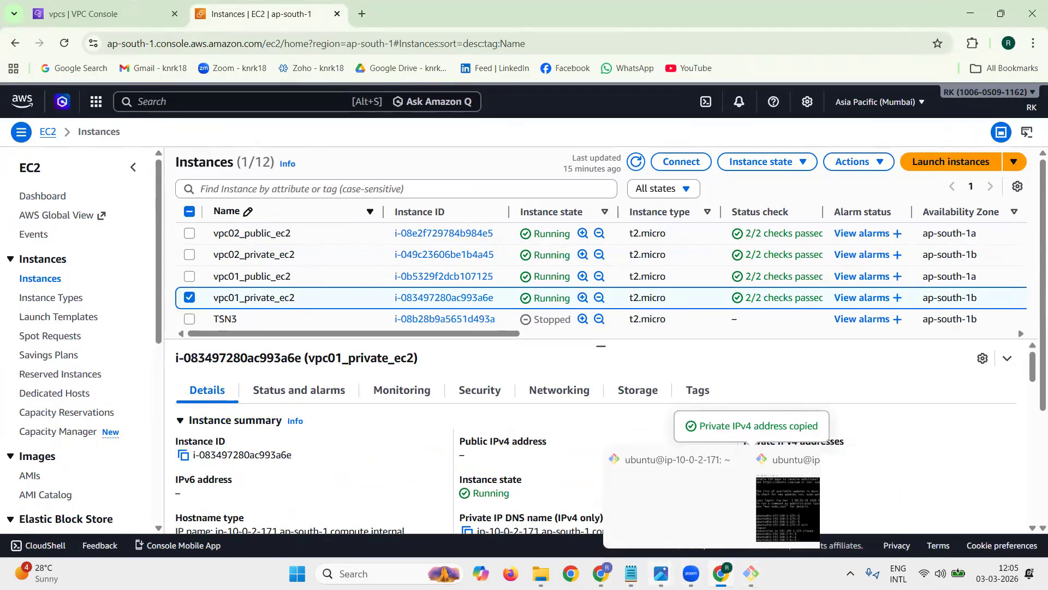
pyautogui.click(630, 574)
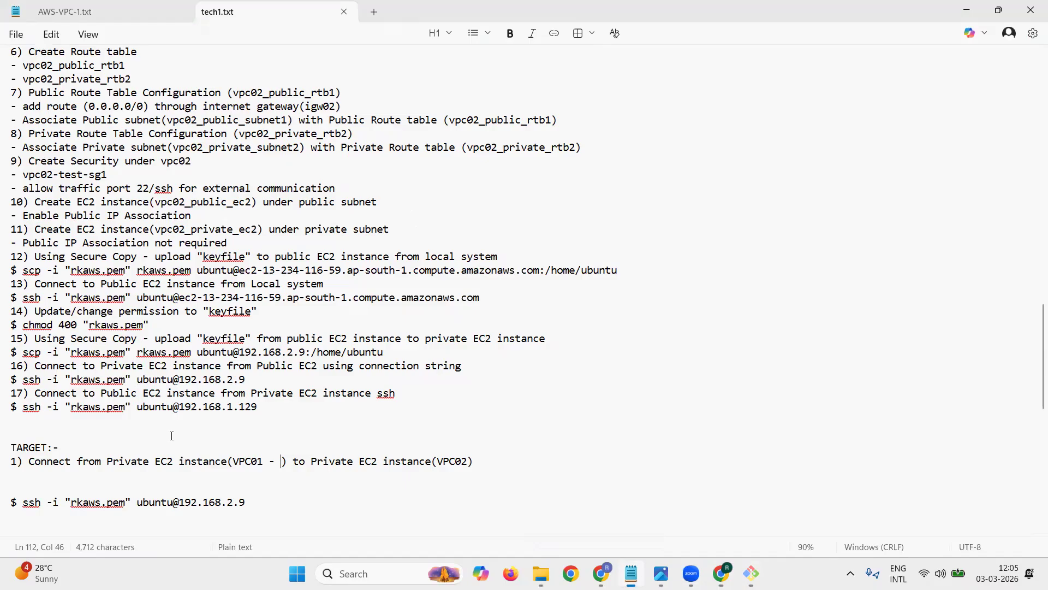
pyautogui.hotkey('ctrl', 'v')
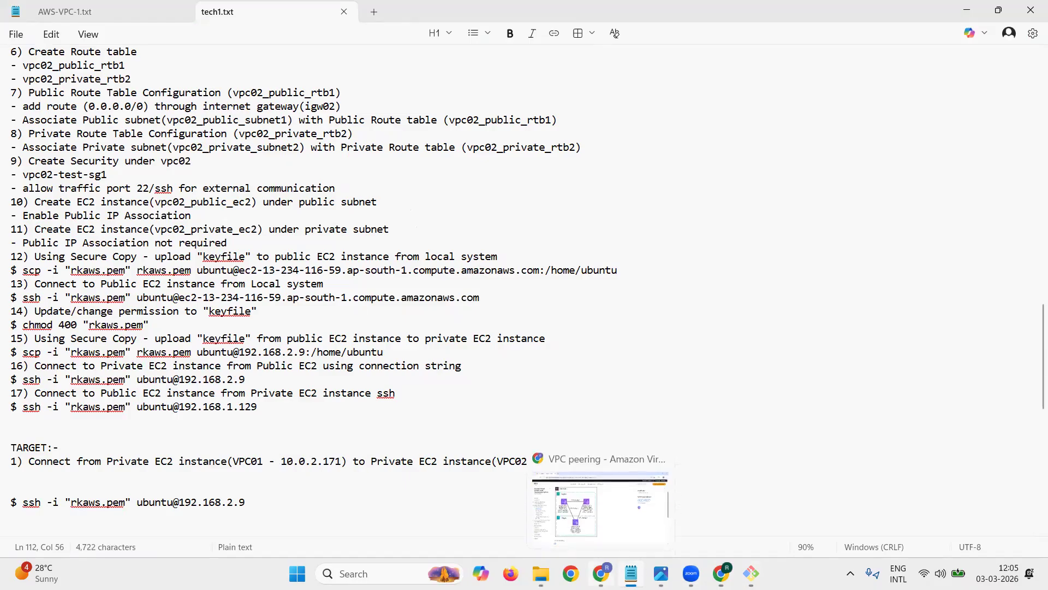
# Step: Copy vpc02_private_ec2's private IPv4 address from the EC2 console and add it after VPC02 in target 1 as " - 192.168.2.9"
pyautogui.click(721, 573)
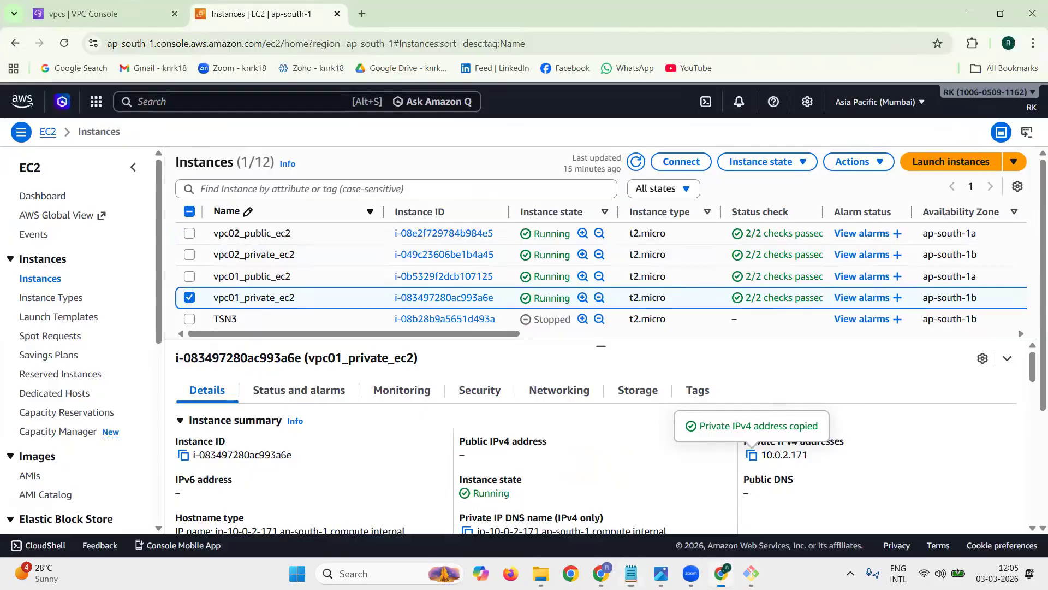
pyautogui.click(189, 297)
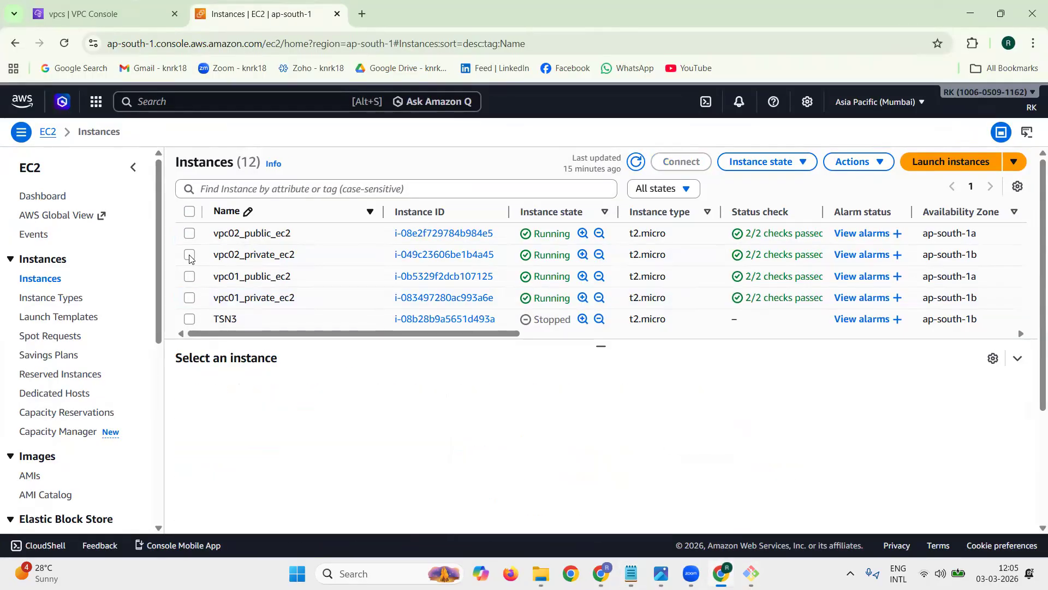
pyautogui.click(189, 255)
pyautogui.doubleClick(769, 444)
pyautogui.click(770, 444)
pyautogui.click(752, 456)
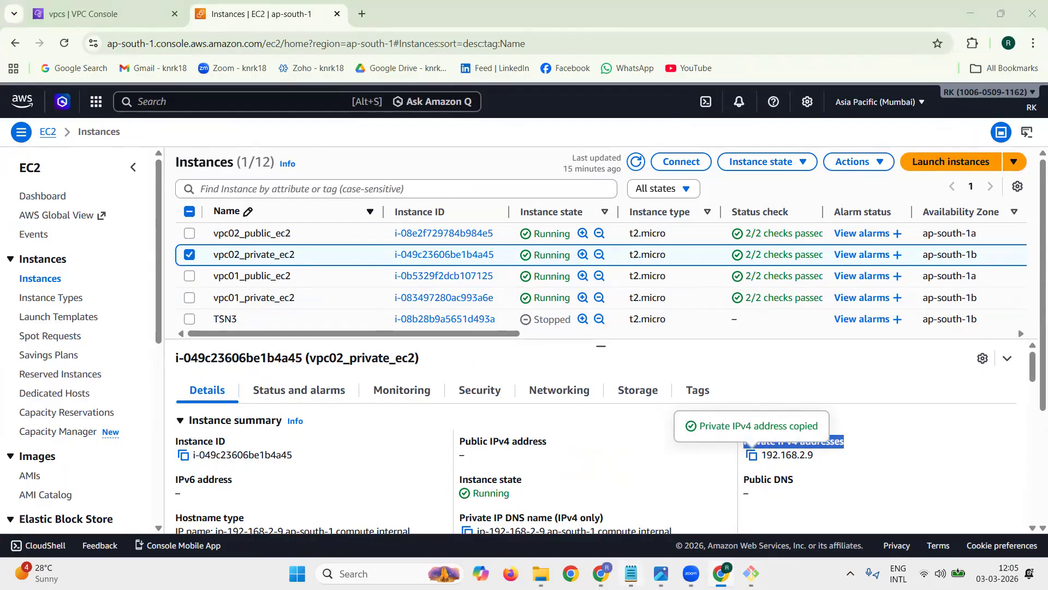
pyautogui.hotkey('alt', 'Tab')
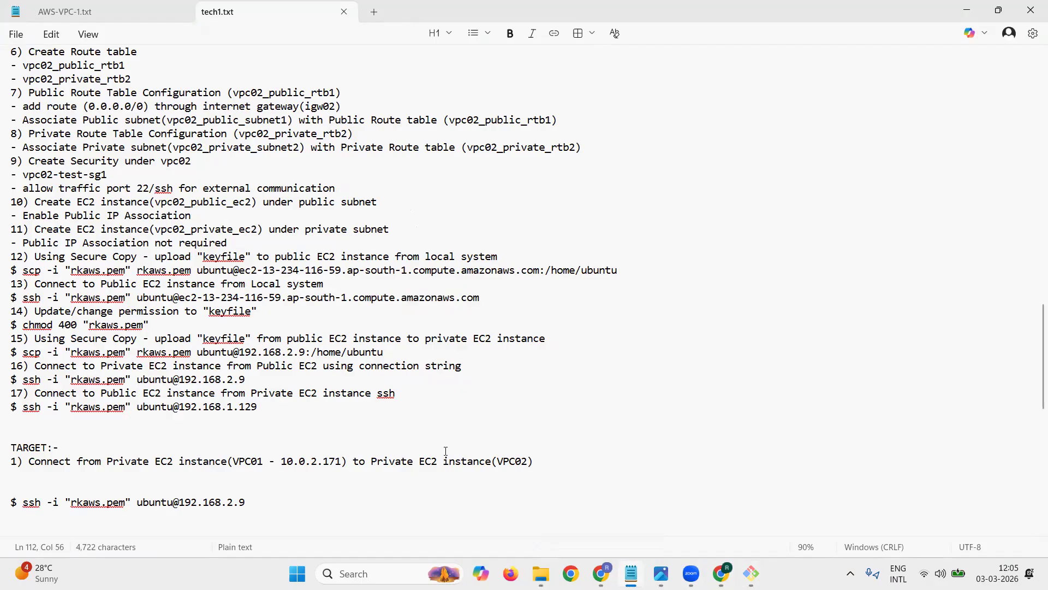
pyautogui.click(532, 462)
pyautogui.write('- 192.168.2.9')
pyautogui.scroll(-2, 571, 415)
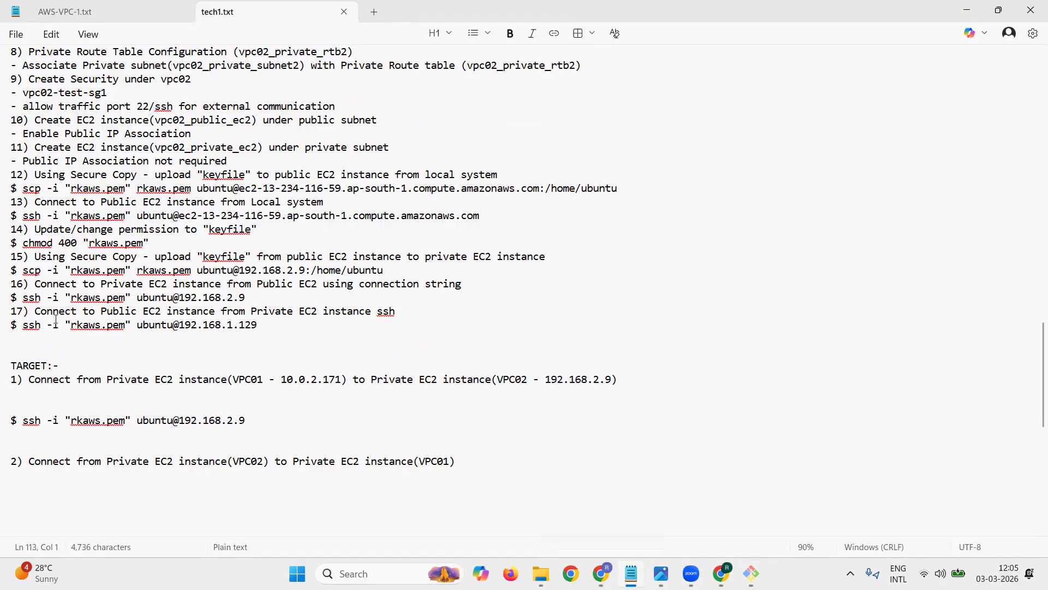
pyautogui.moveTo(11, 325); pyautogui.dragTo(178, 325)
pyautogui.click(132, 393)
pyautogui.hotkey('ctrl', 'v')
pyautogui.write('192.168.0')
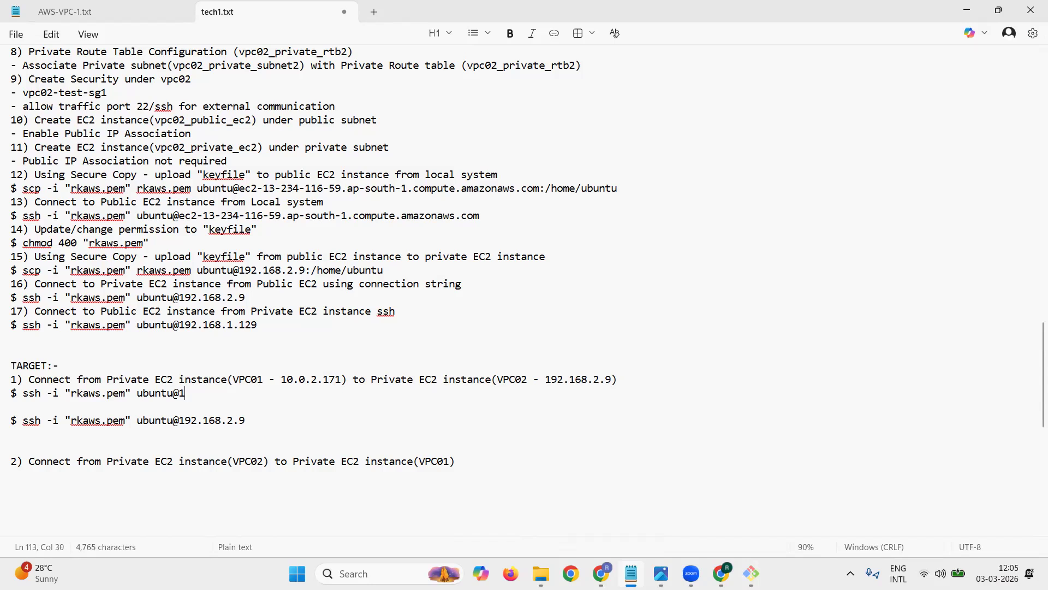
pyautogui.press('BackSpace')
pyautogui.write('2.9')
# Step: Delete the duplicate ssh command and the blank lines between target 1's command and target 2
pyautogui.press('Down')
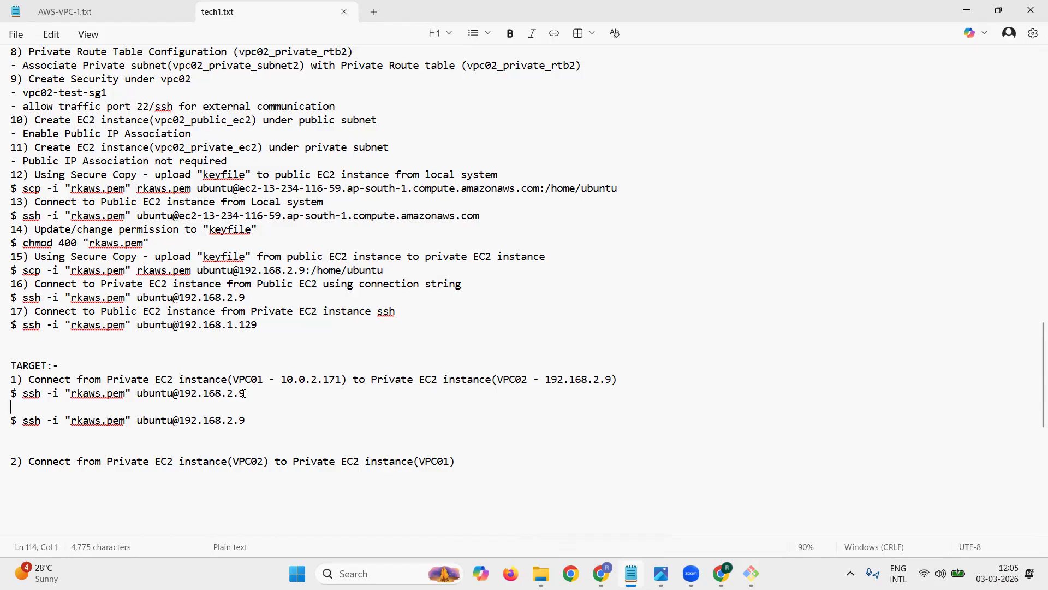
pyautogui.hotkey('shift', 'Down')
pyautogui.hotkey('shift', 'Down')
pyautogui.hotkey('shift', 'Down')
pyautogui.press('Delete')
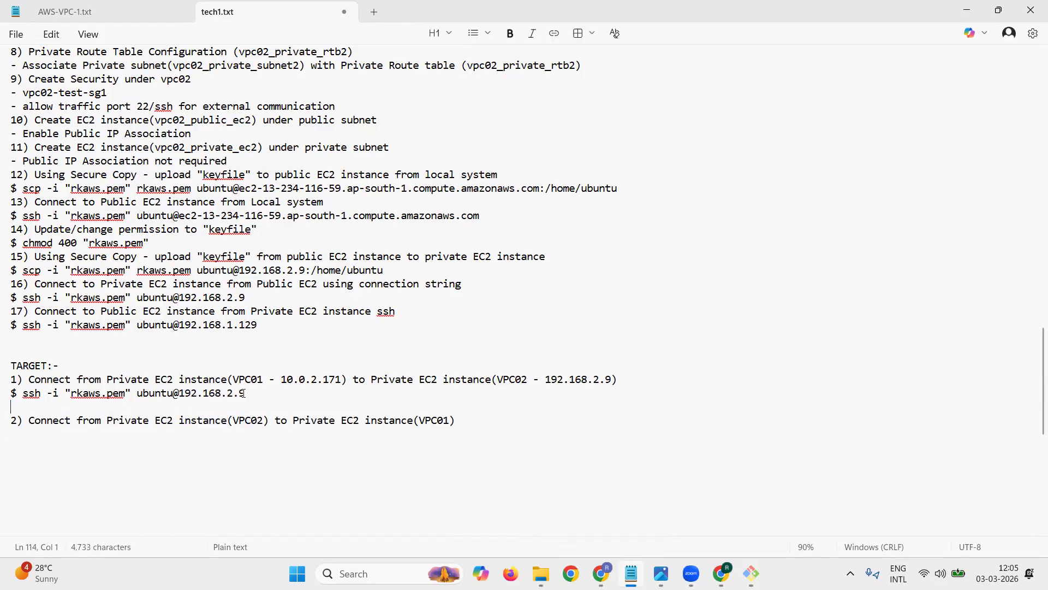
pyautogui.press('Delete')
pyautogui.hotkey('shift', 'Down')
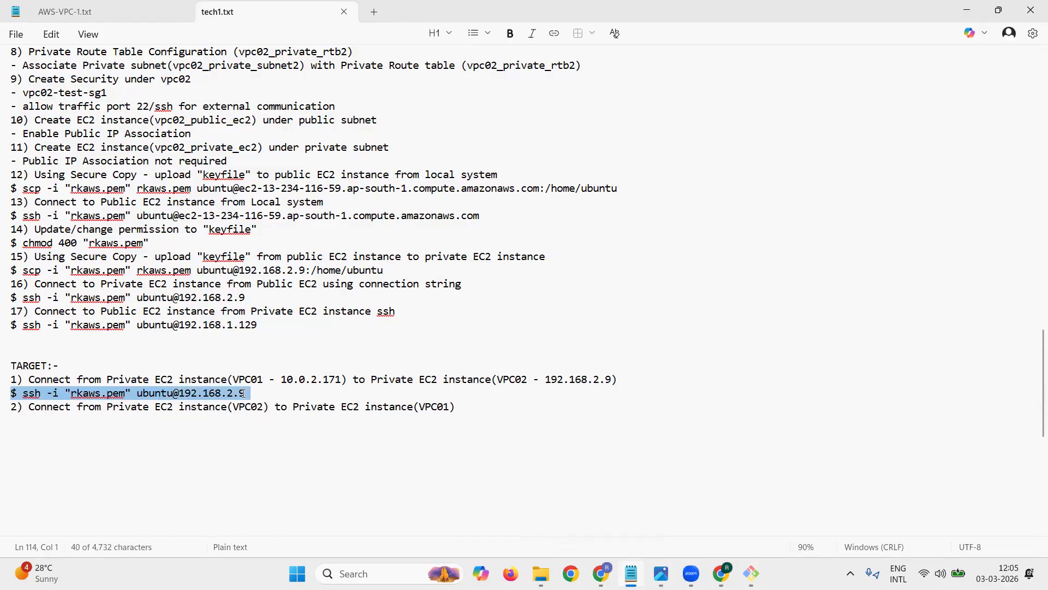
pyautogui.hotkey('ctrl', 'c')
pyautogui.press('Down')
pyautogui.hotkey('ctrl', 'v')
pyautogui.press('Left')
pyautogui.hotkey('shift', 'Left')
pyautogui.hotkey('shift', 'Left')
pyautogui.hotkey('shift', 'Left')
pyautogui.hotkey('shift', 'Left')
pyautogui.hotkey('shift', 'Left')
pyautogui.hotkey('shift', 'Left')
pyautogui.hotkey('shift', 'Left')
pyautogui.hotkey('shift', 'Left')
pyautogui.hotkey('shift', 'Left')
pyautogui.hotkey('shift', 'Left')
pyautogui.hotkey('shift', 'Left')
pyautogui.write('10.0.2.171')
pyautogui.press('Return')
pyautogui.press('Return')
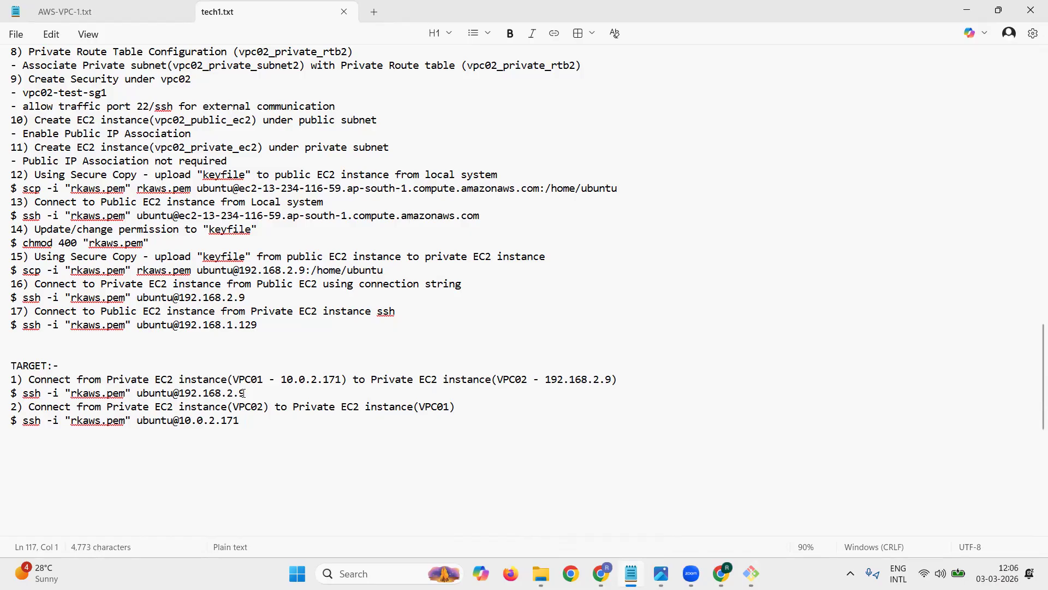
# Step: Insert one more blank line above the "TARGET:-" heading
pyautogui.press('Up')
pyautogui.press('Up')
pyautogui.press('Up')
pyautogui.press('Up')
pyautogui.press('Up')
pyautogui.press('Up')
pyautogui.press('Up')
pyautogui.press('Up')
pyautogui.press('Return')
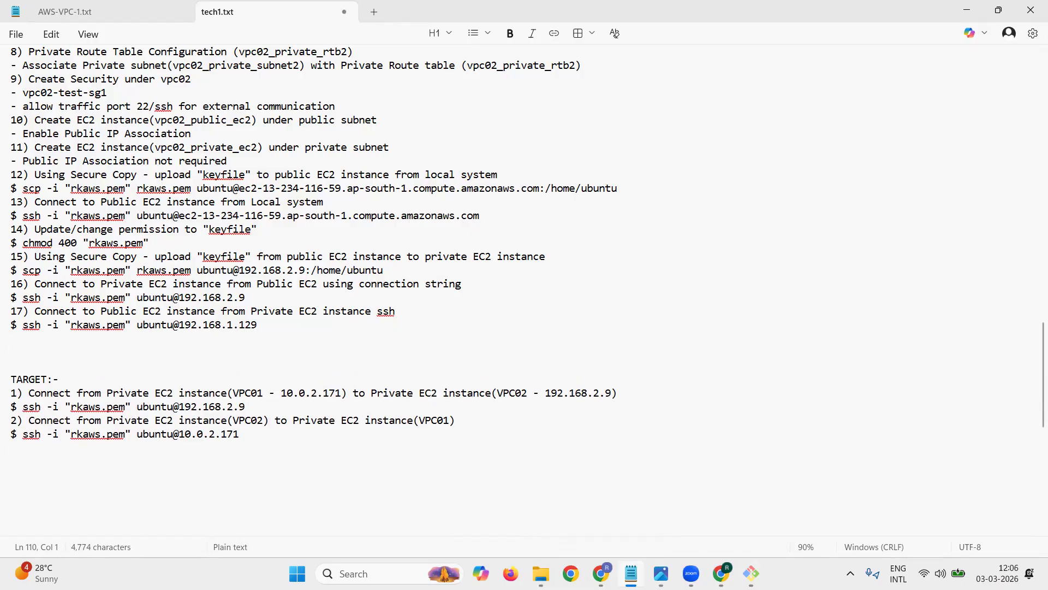
pyautogui.moveTo(22, 407); pyautogui.dragTo(246, 409)
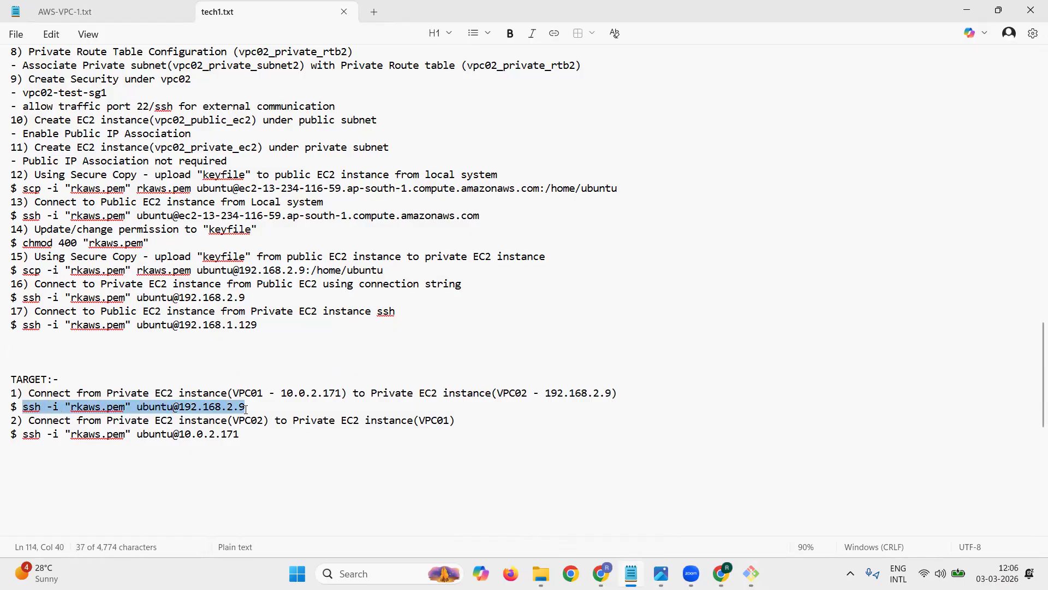
pyautogui.click(967, 10)
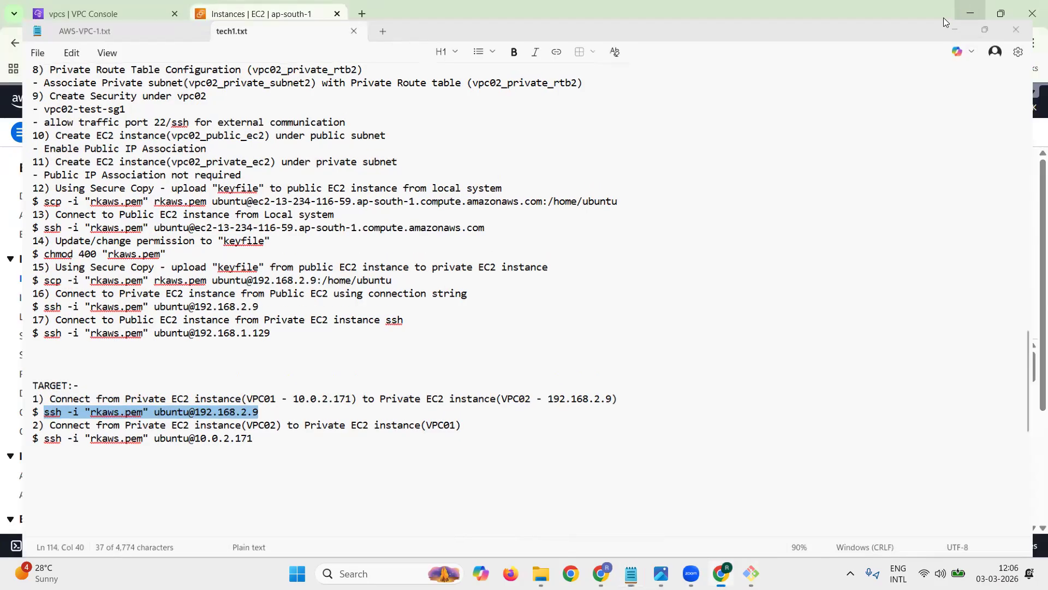
pyautogui.click(964, 8)
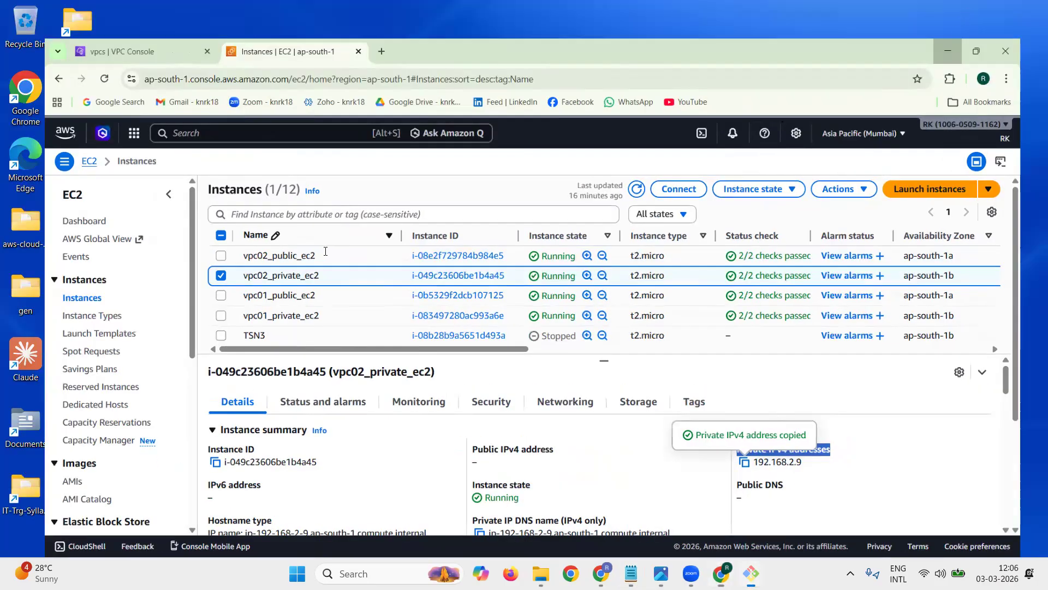
pyautogui.rightClick(324, 250)
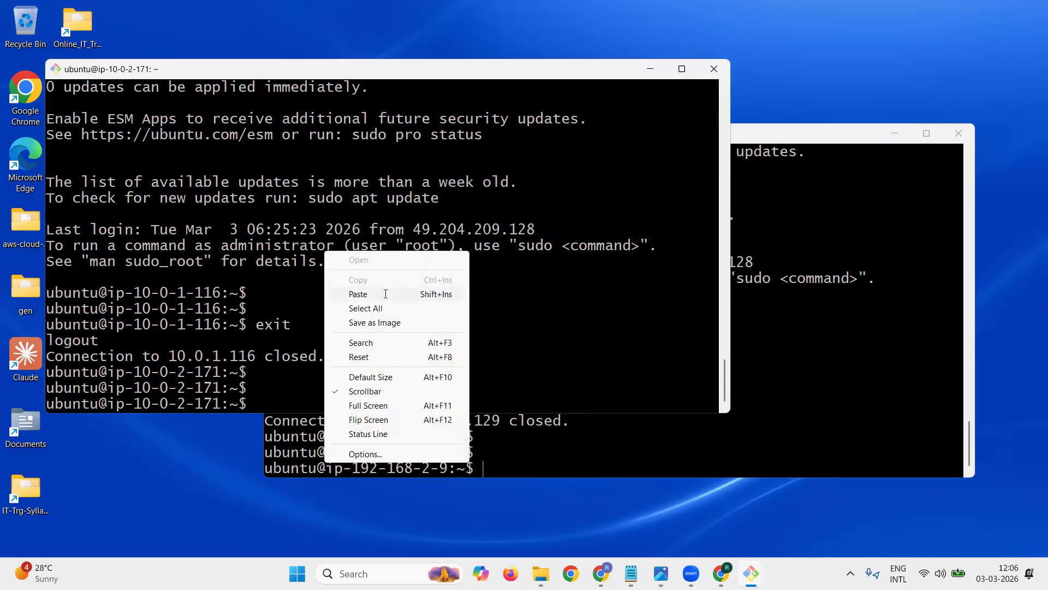
pyautogui.click(386, 294)
pyautogui.press('Return')
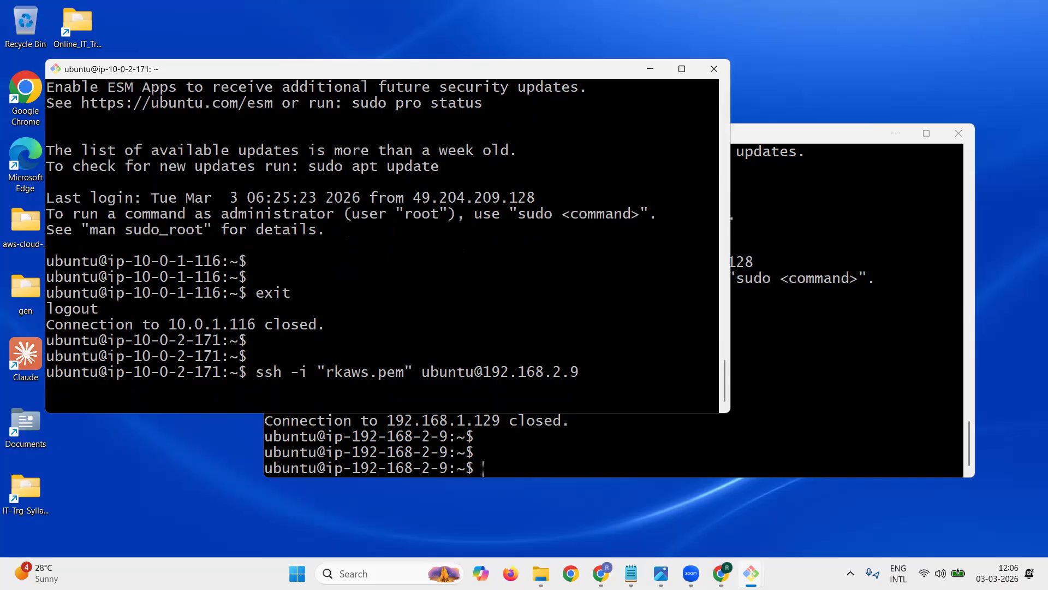
pyautogui.click(775, 404)
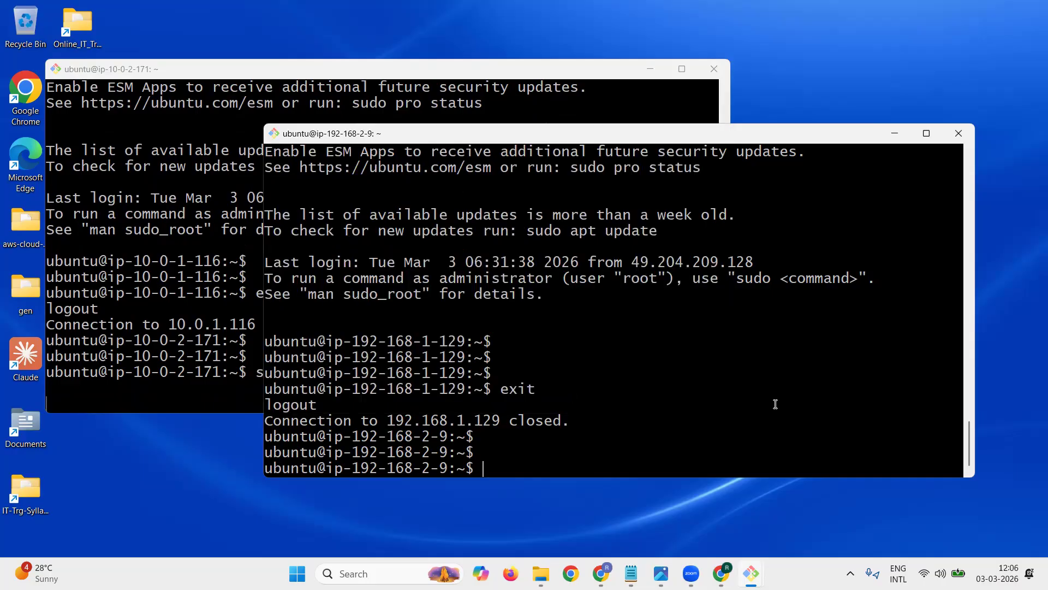
pyautogui.click(631, 574)
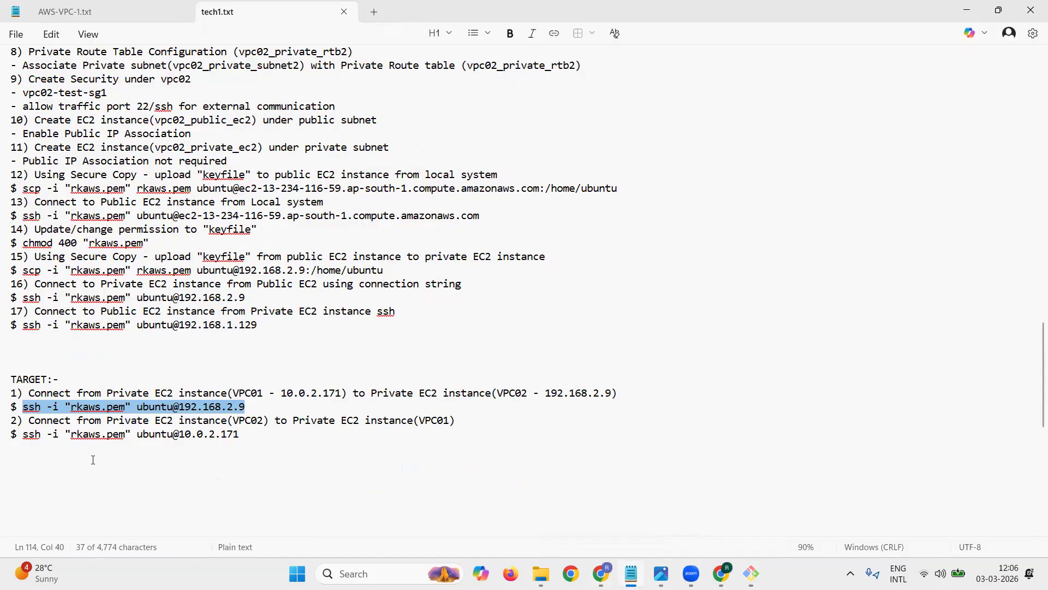
pyautogui.moveTo(26, 435); pyautogui.dragTo(246, 432)
pyautogui.click(37, 443)
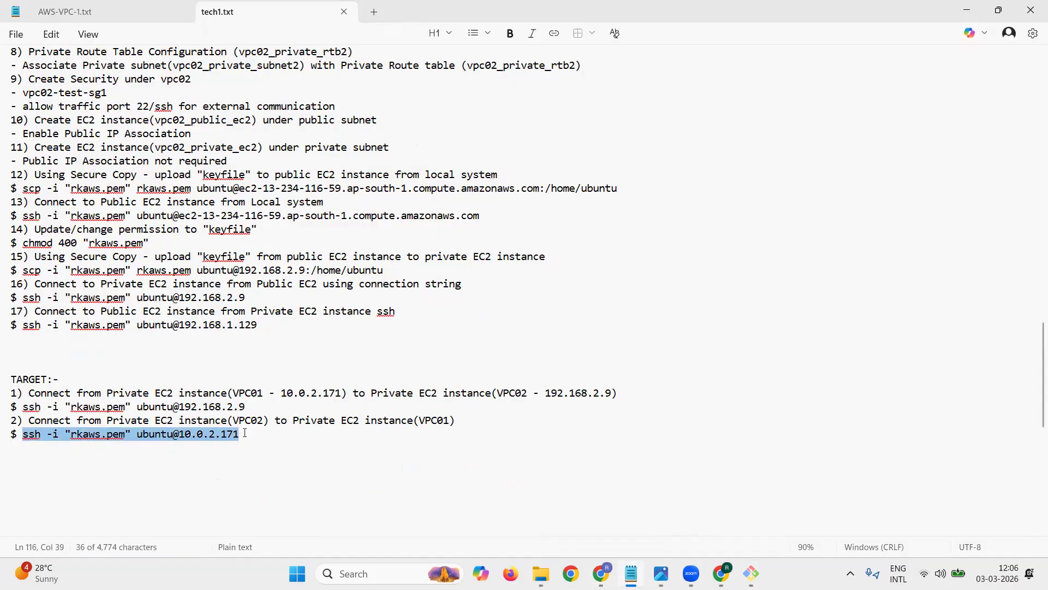
pyautogui.click(967, 10)
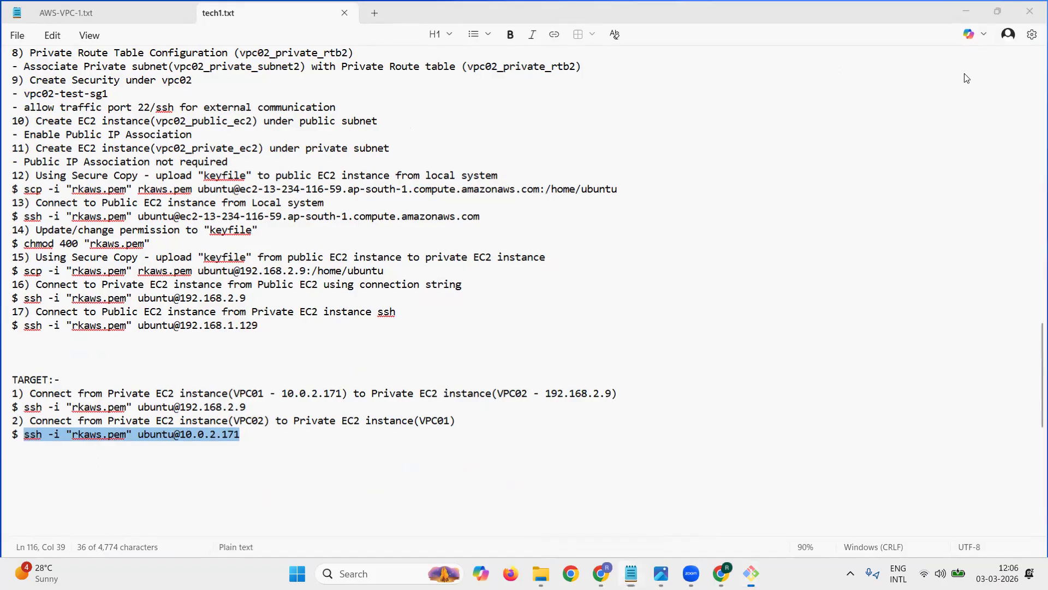
pyautogui.rightClick(782, 230)
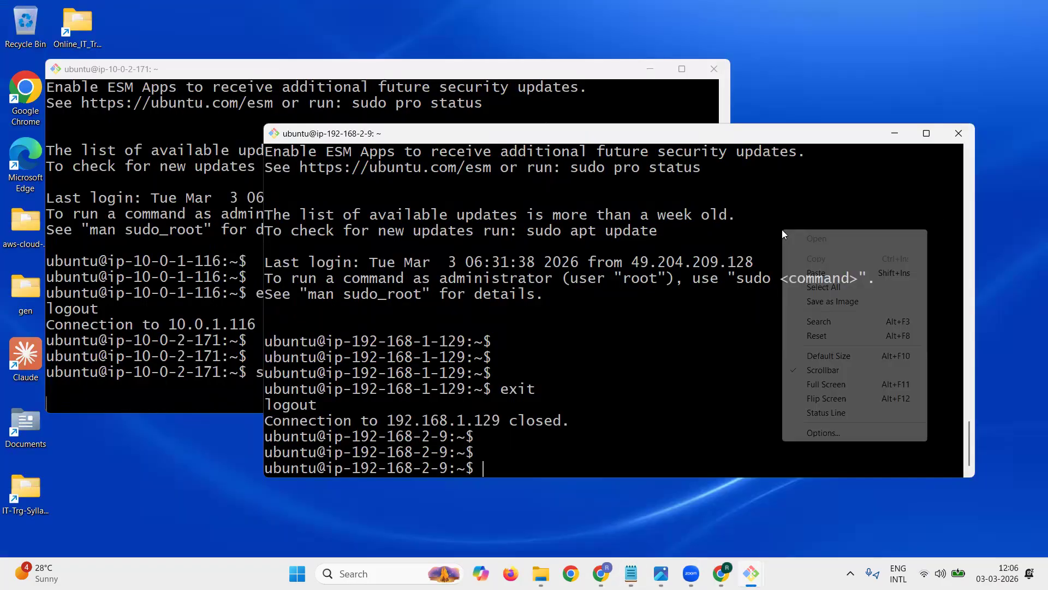
pyautogui.click(823, 274)
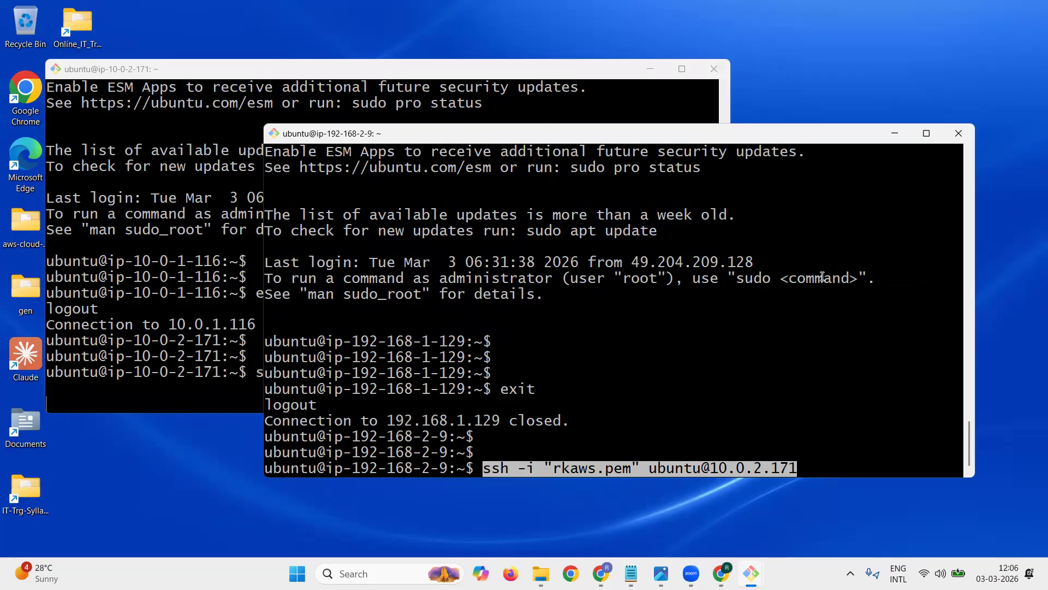
pyautogui.press('Return')
pyautogui.press('Return')
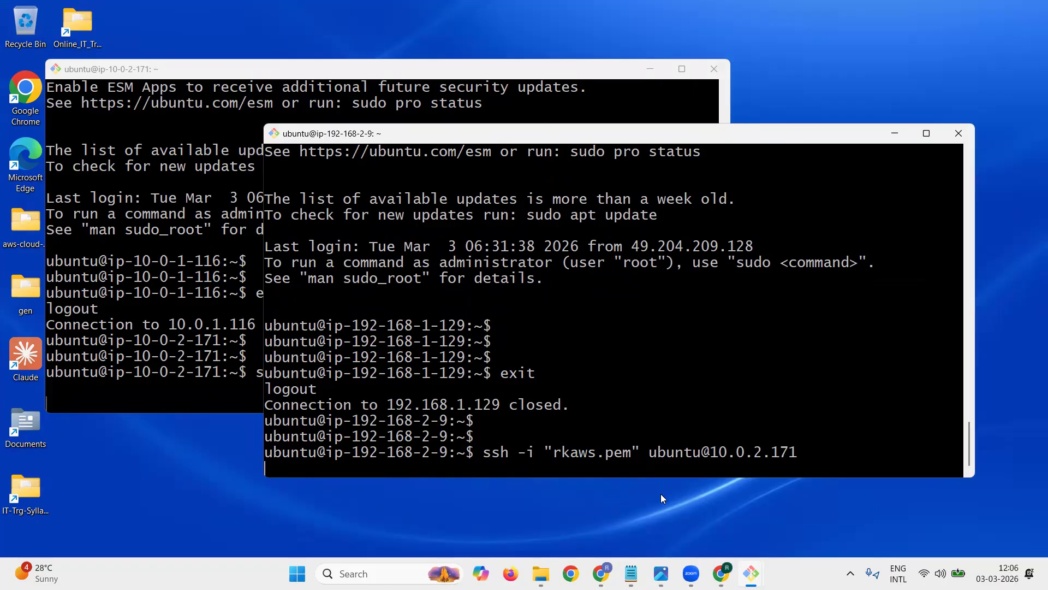
# Step: Look over the VPC peering diagram in the AWS whitepaper and open the Peering connections list in the VPC console
pyautogui.click(601, 574)
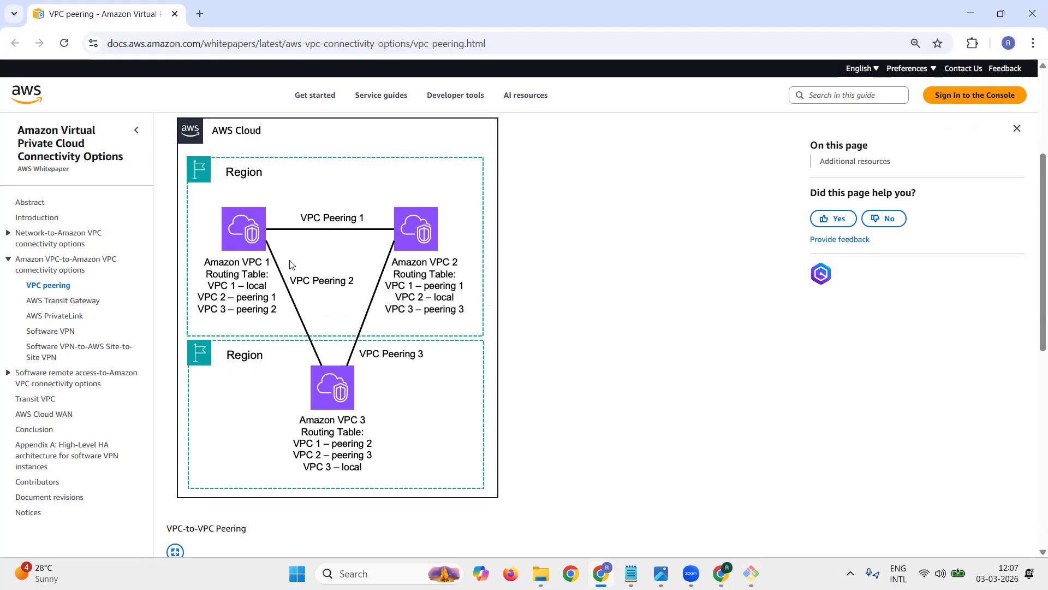
pyautogui.click(1000, 13)
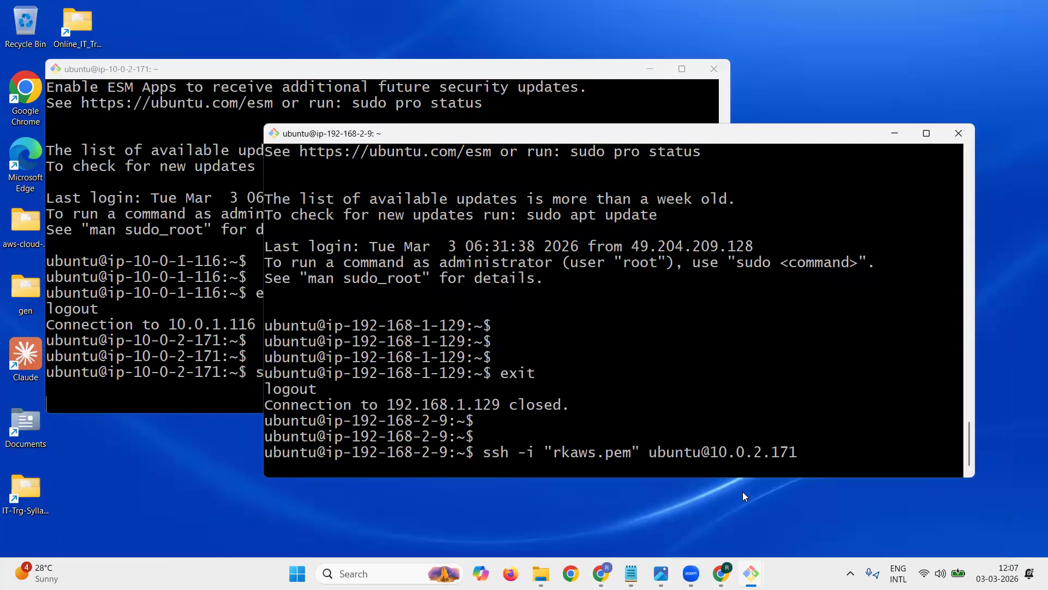
pyautogui.click(733, 567)
pyautogui.doubleClick(413, 131)
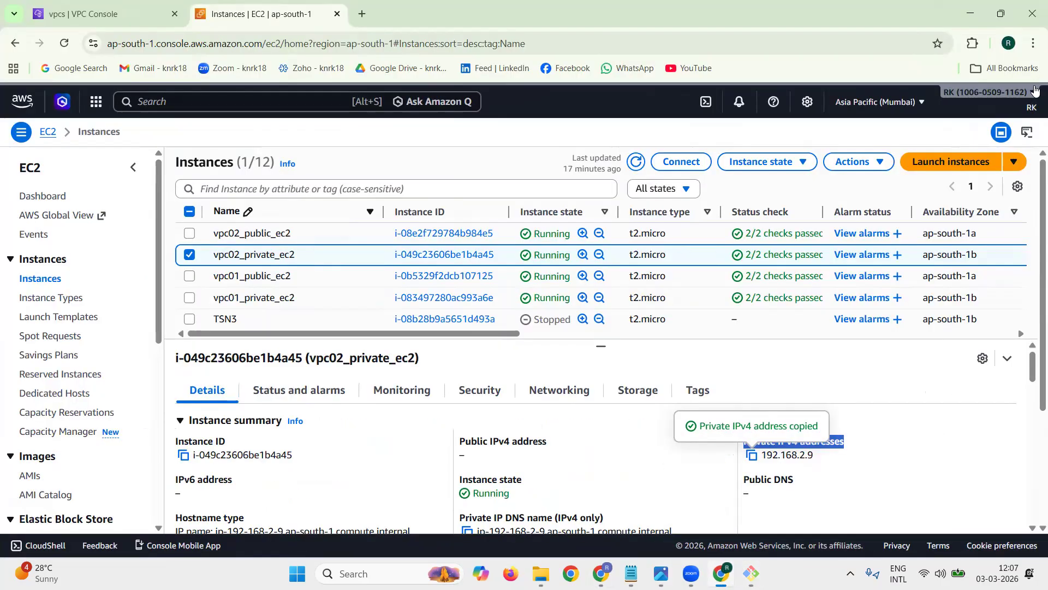
pyautogui.click(110, 16)
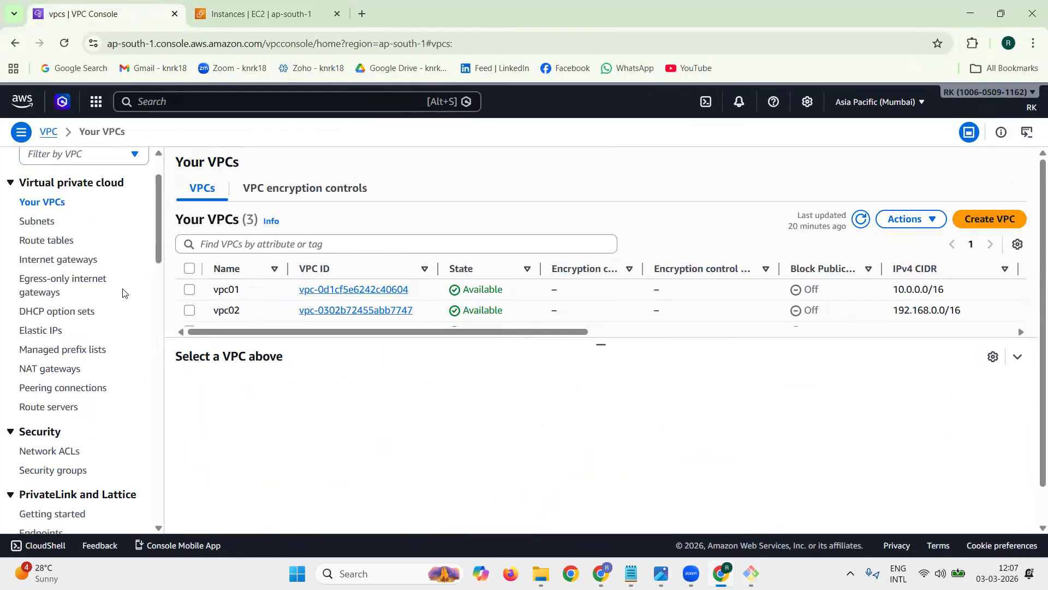
pyautogui.scroll(-5, 118, 288)
pyautogui.scroll(-1, 123, 293)
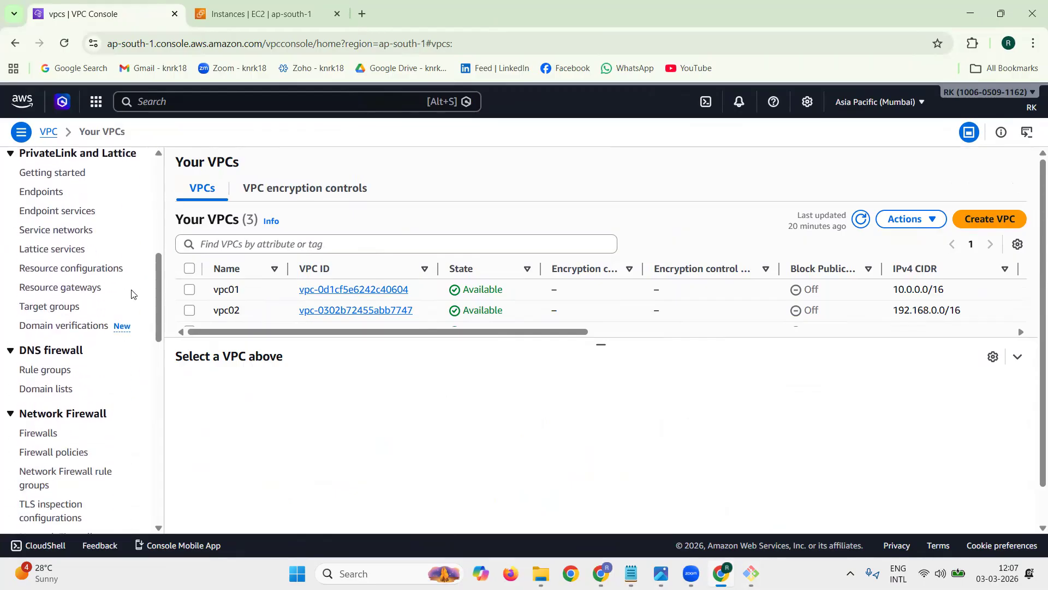
pyautogui.scroll(-2, 133, 294)
pyautogui.scroll(1, 135, 293)
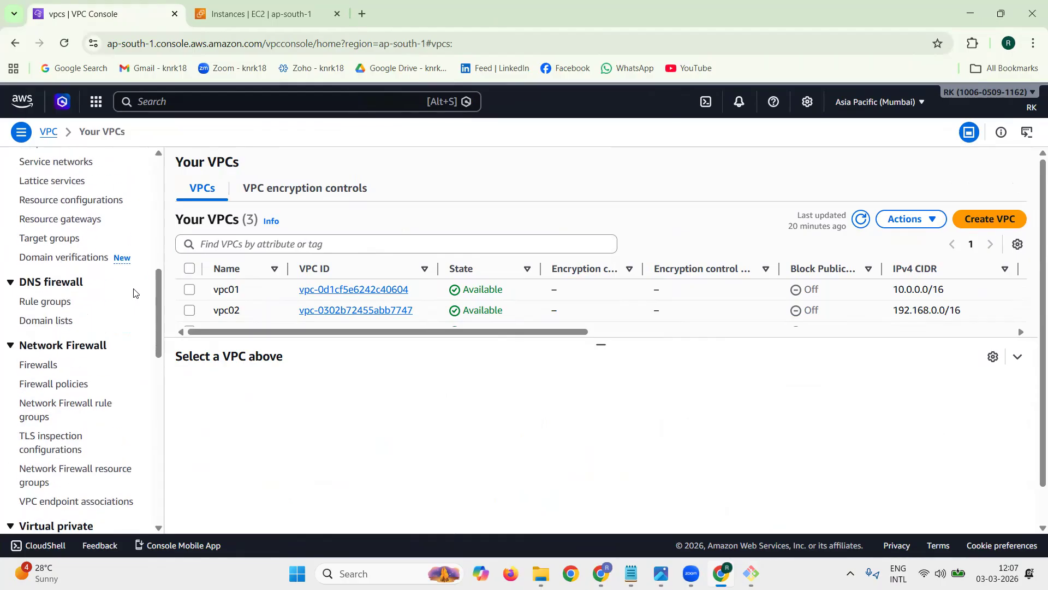
pyautogui.scroll(1, 135, 293)
pyautogui.scroll(2, 134, 294)
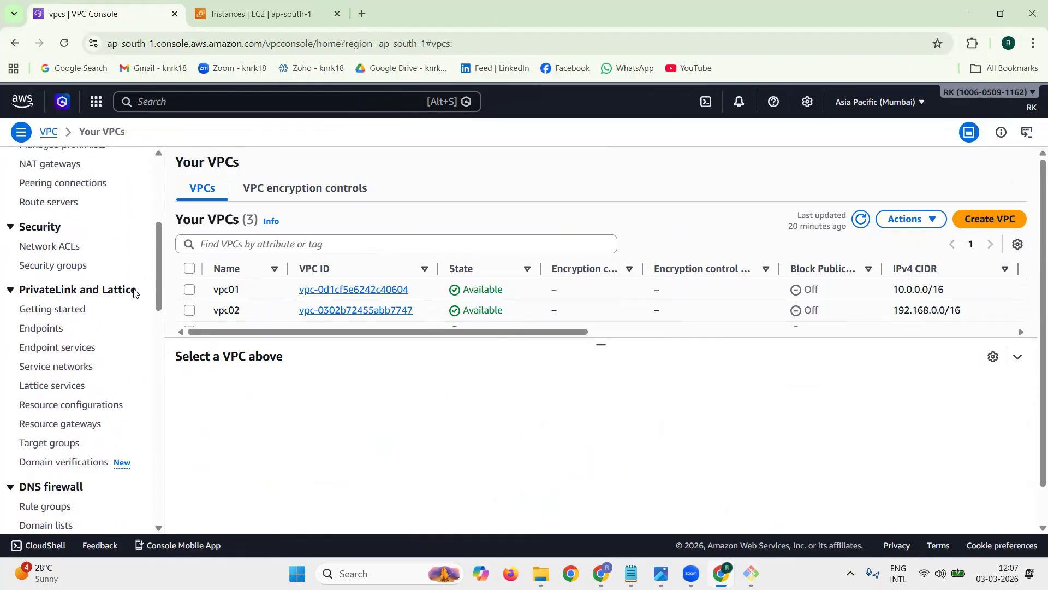
pyautogui.scroll(1, 136, 289)
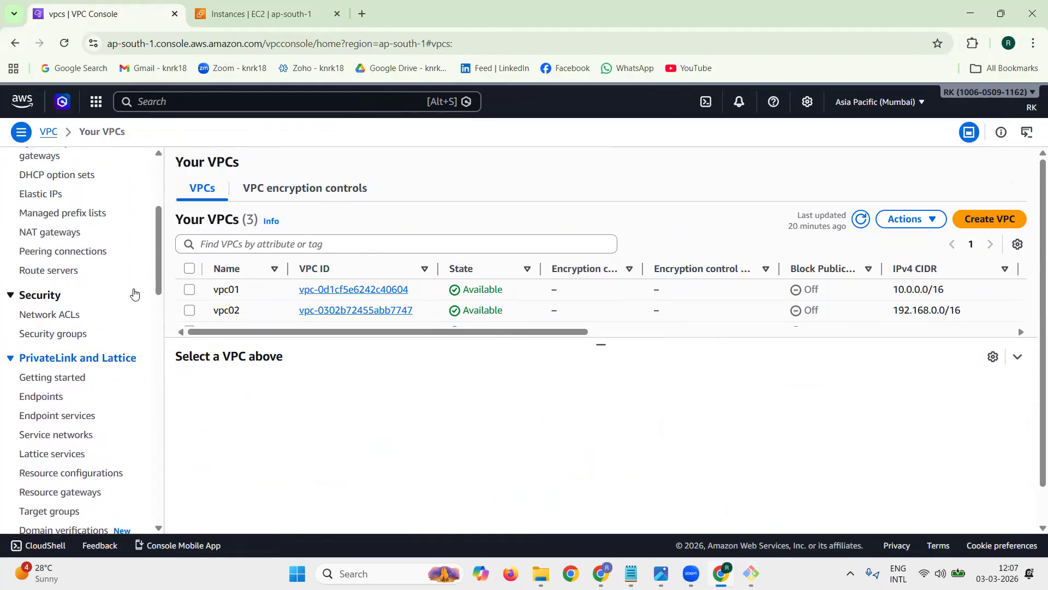
pyautogui.tripleClick(130, 254)
pyautogui.scroll(2, 131, 254)
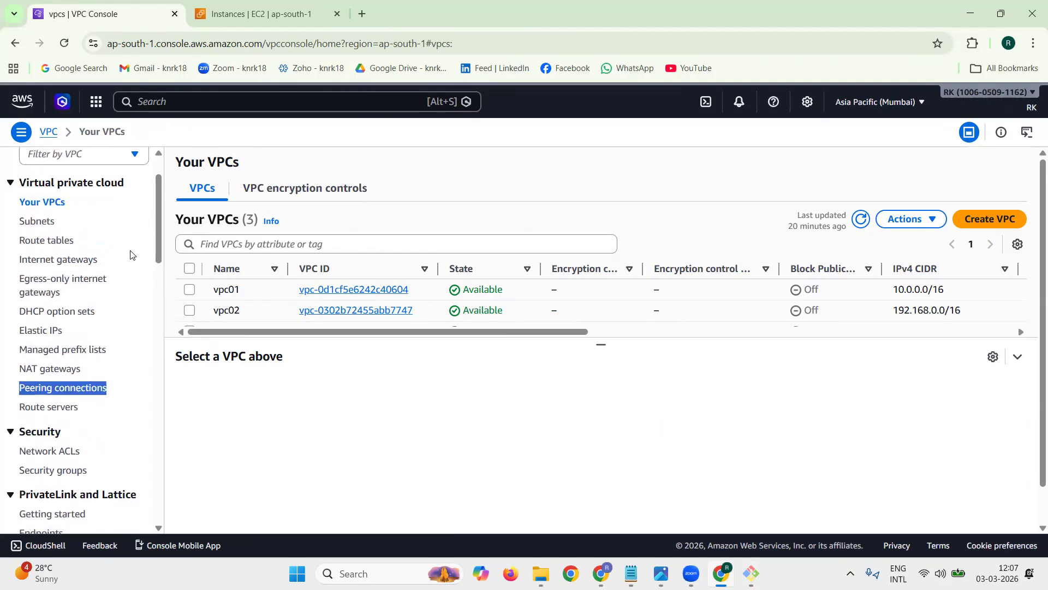
pyautogui.click(94, 391)
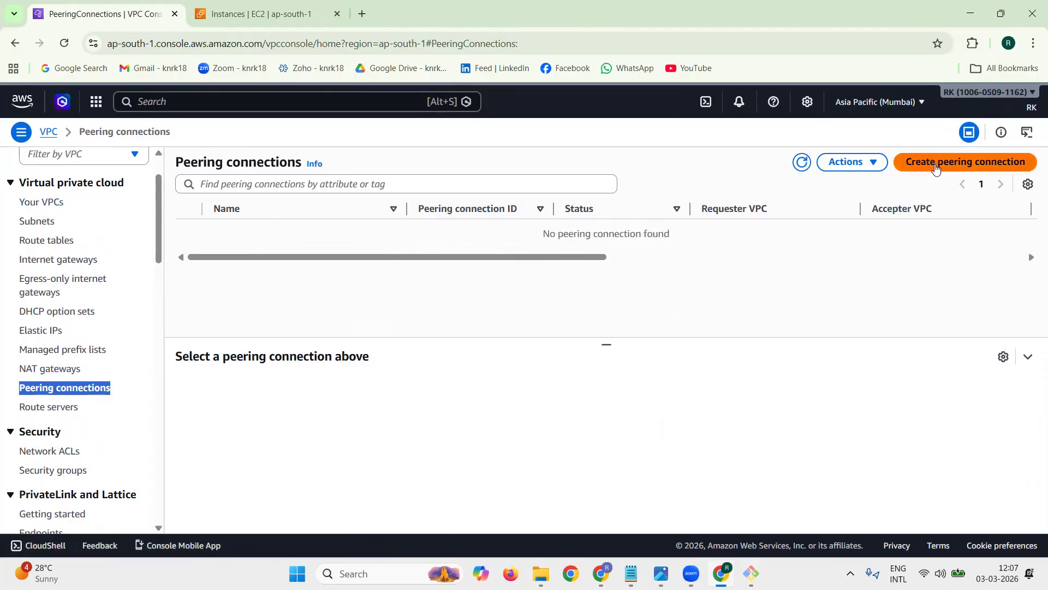
# Step: In tech1.txt, add a "Peering Connection:-" heading above "TARGET:-" with the item "1) VPC -> Peering Connection" beneath it
pyautogui.click(633, 572)
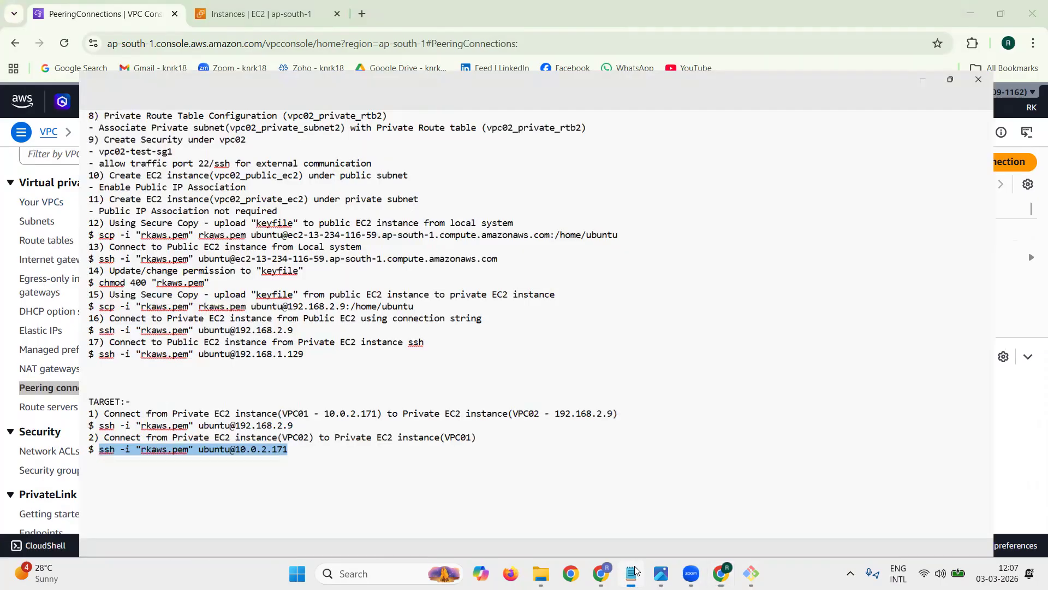
pyautogui.click(36, 347)
pyautogui.write('Peering Connection:-')
pyautogui.press('Return')
pyautogui.write('1) VPC ->')
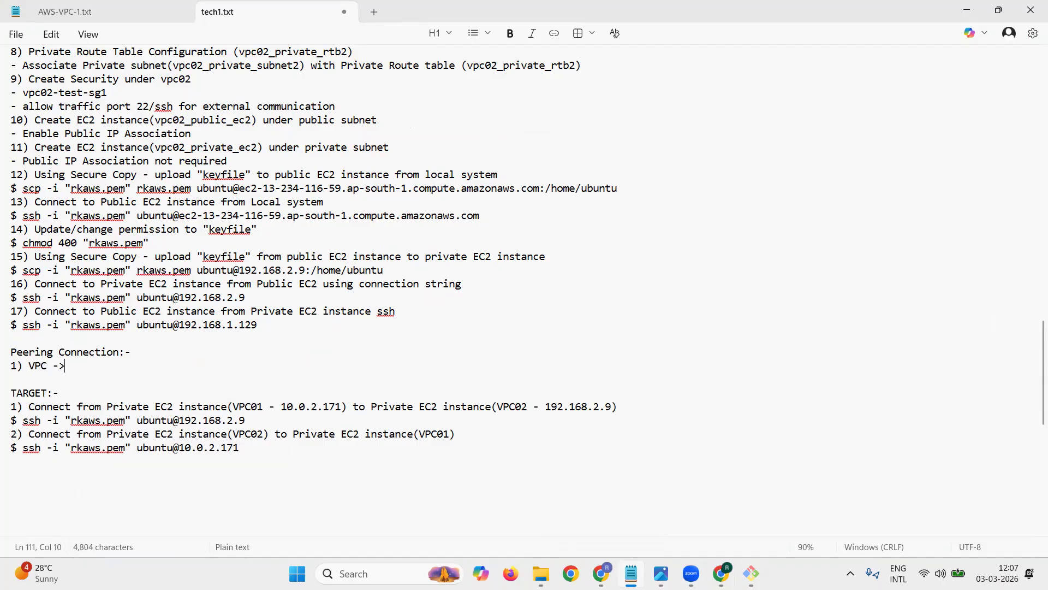
pyautogui.write(' Peering Connection')
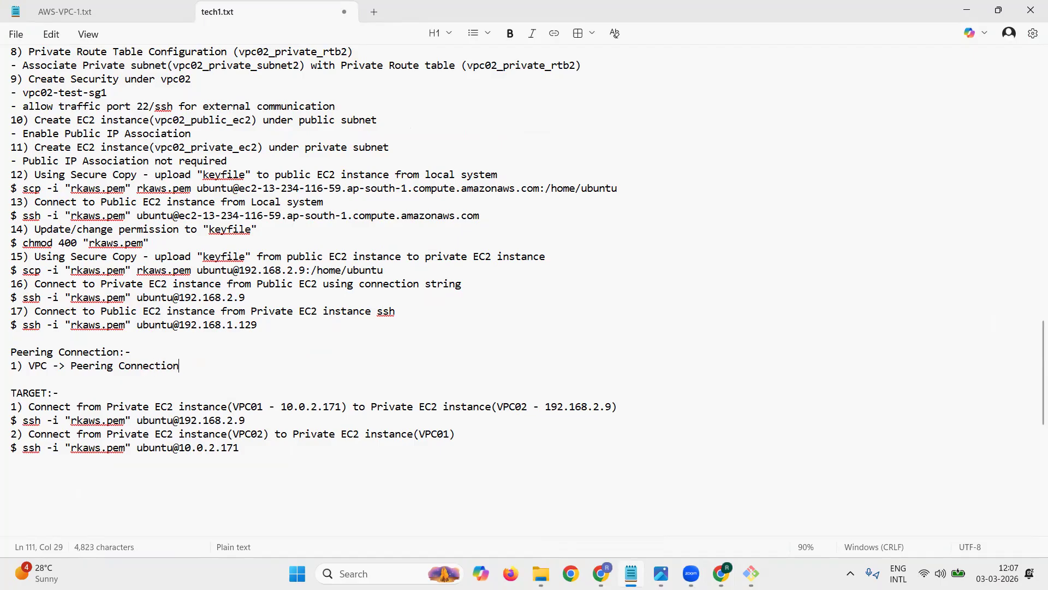
# Step: Extend the item to read "1) VPC -> Create Peering Connection (between vpc01 & vpc02)" and start a new line below it
pyautogui.press('Left')
pyautogui.press('Left')
pyautogui.press('Left')
pyautogui.press('Left')
pyautogui.press('Left')
pyautogui.press('Left')
pyautogui.press('Left')
pyautogui.press('Left')
pyautogui.write('Create')
pyautogui.press('Right')
pyautogui.press('Right')
pyautogui.press('Right')
pyautogui.press('Right')
pyautogui.press('Right')
pyautogui.press('Right')
pyautogui.press('Right')
pyautogui.press('Right')
pyautogui.press('Right')
pyautogui.press('Right')
pyautogui.press('Right')
pyautogui.write('(b')
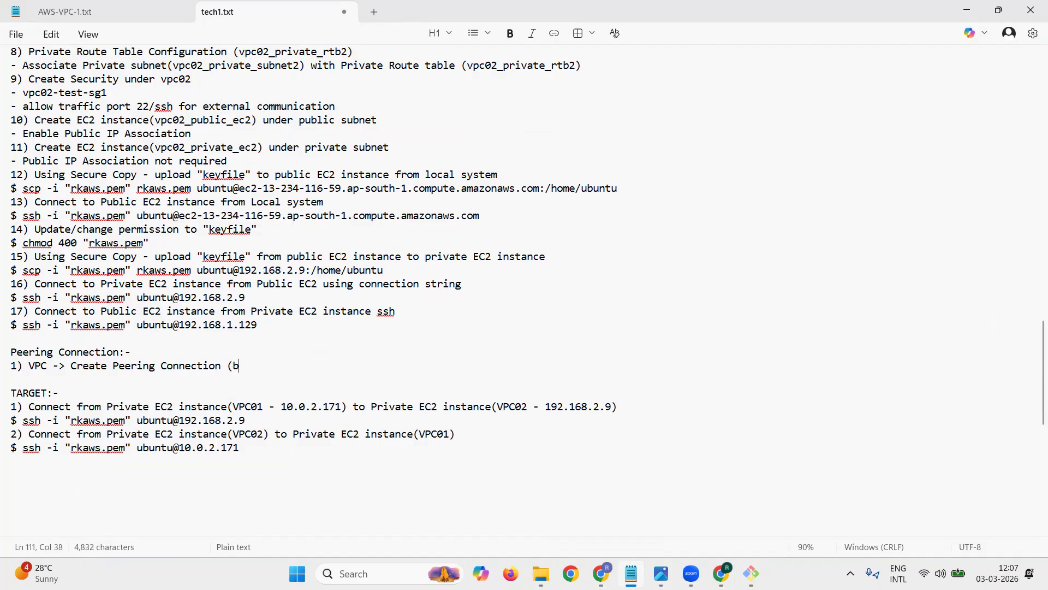
pyautogui.write('etween vpc01 & vpc02)')
pyautogui.press('Return')
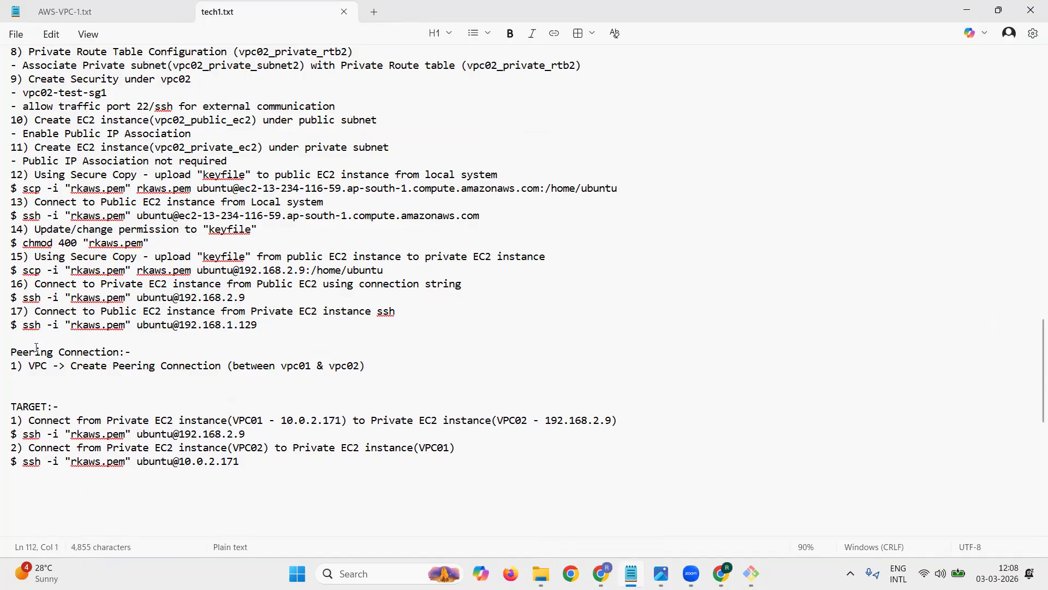
# Step: Add the sub-item "- peer1_vpc01_vpc02" under the peering item, followed by a new line
pyautogui.write('- peer1-v')
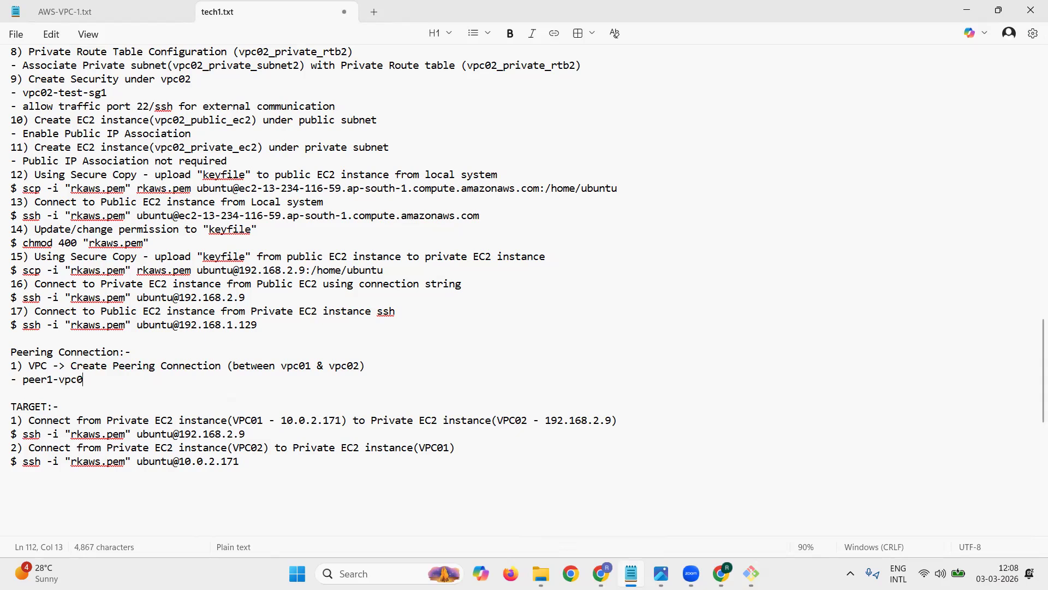
pyautogui.press('BackSpace')
pyautogui.press('BackSpace')
pyautogui.write('_vpc01_vpc02')
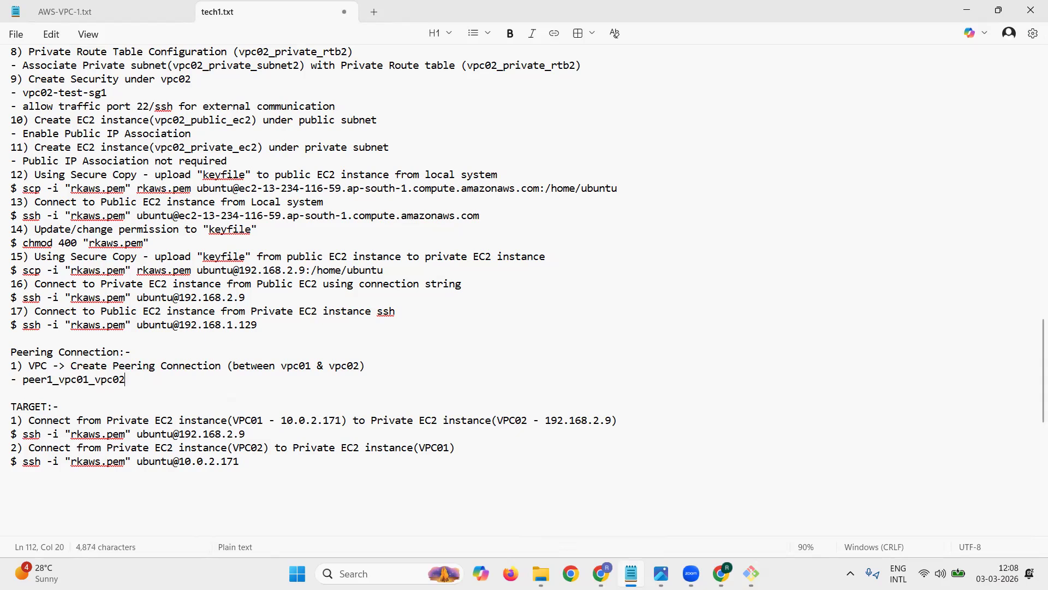
pyautogui.press('Return')
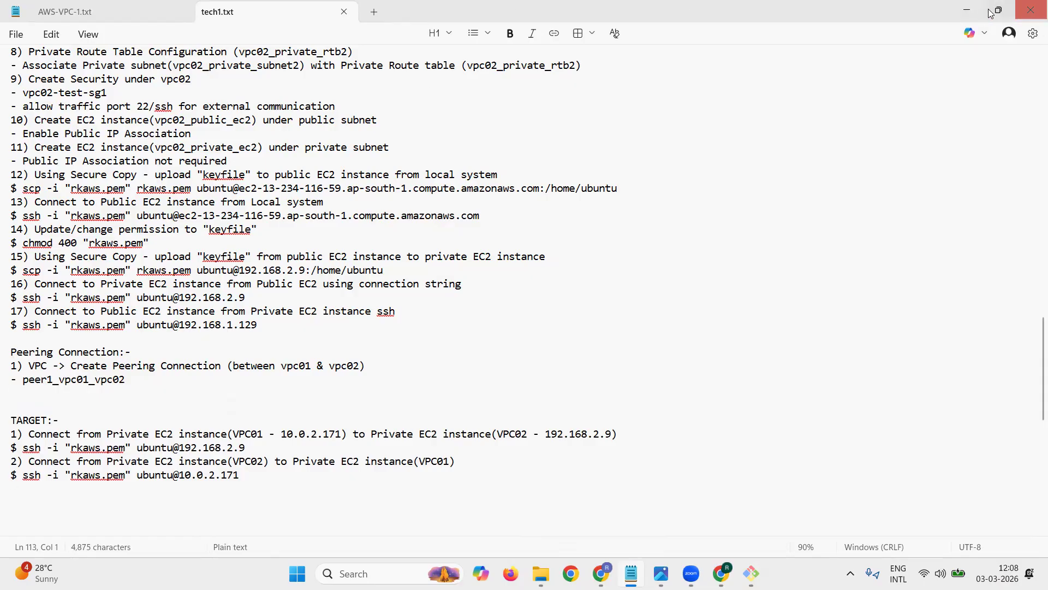
# Step: Begin a new peering connection in the VPC console, named peer1_vpc01_vpc02, with vpc01 as the requester VPC
pyautogui.click(720, 573)
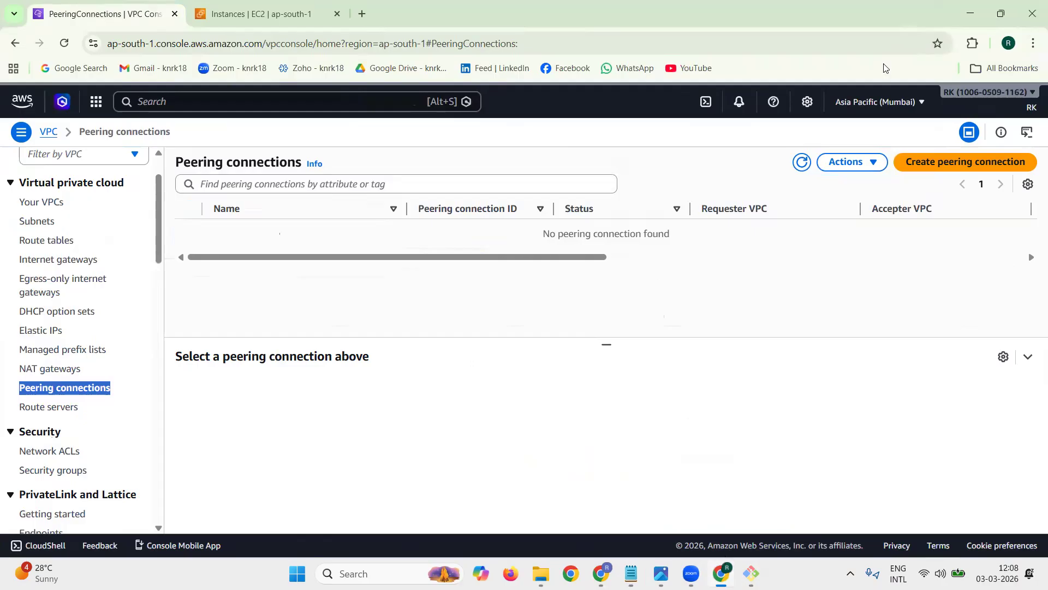
pyautogui.click(975, 163)
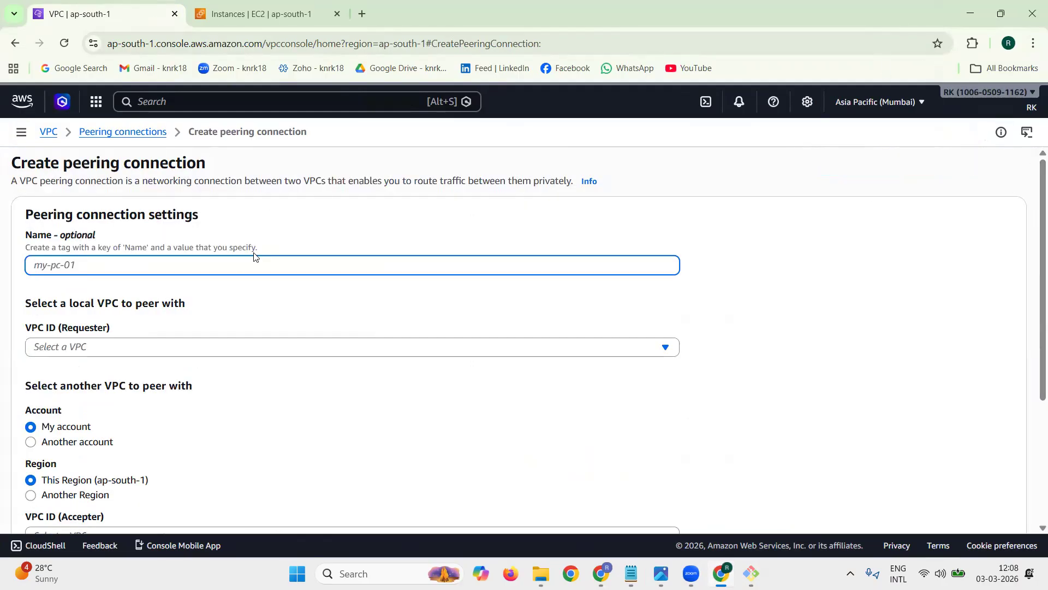
pyautogui.write('peer1_vpc01_vpc02')
pyautogui.click(135, 348)
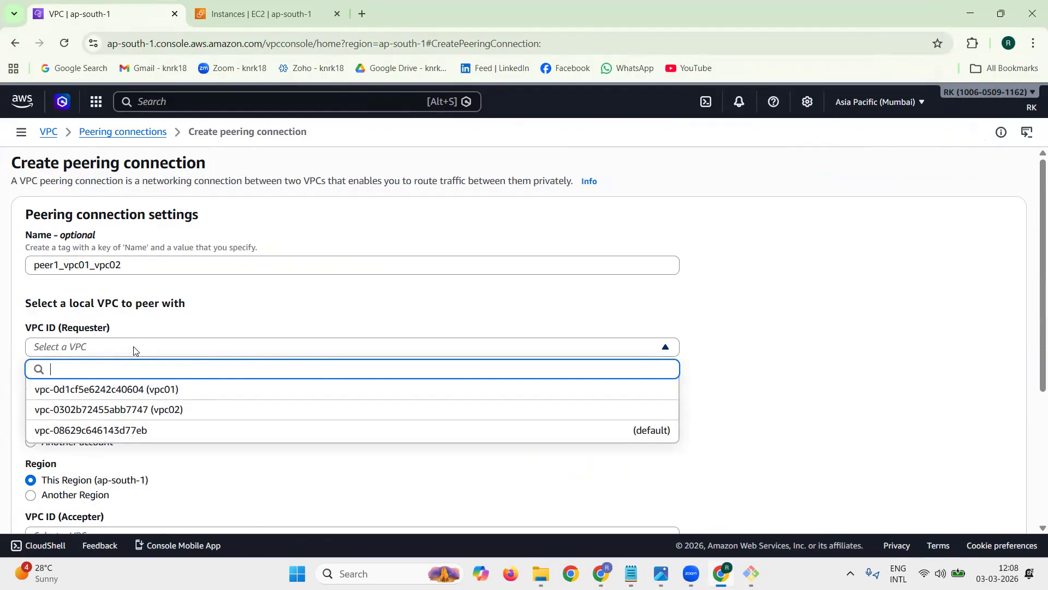
pyautogui.click(151, 389)
# Step: Preview the Another account option for the VPC to peer with, and switch back to My account
pyautogui.scroll(-3, 152, 394)
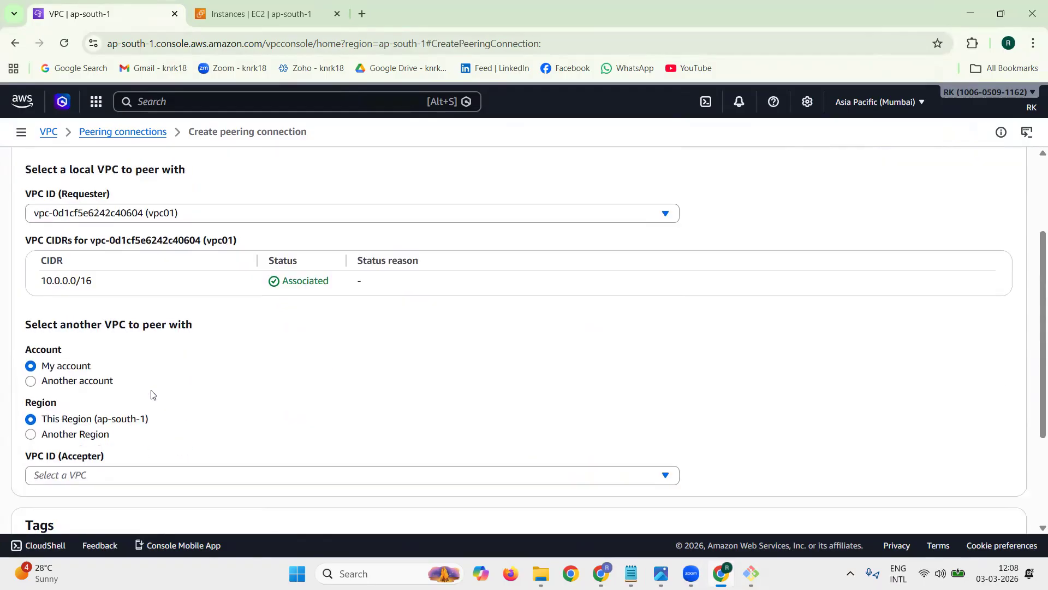
pyautogui.scroll(-1, 69, 301)
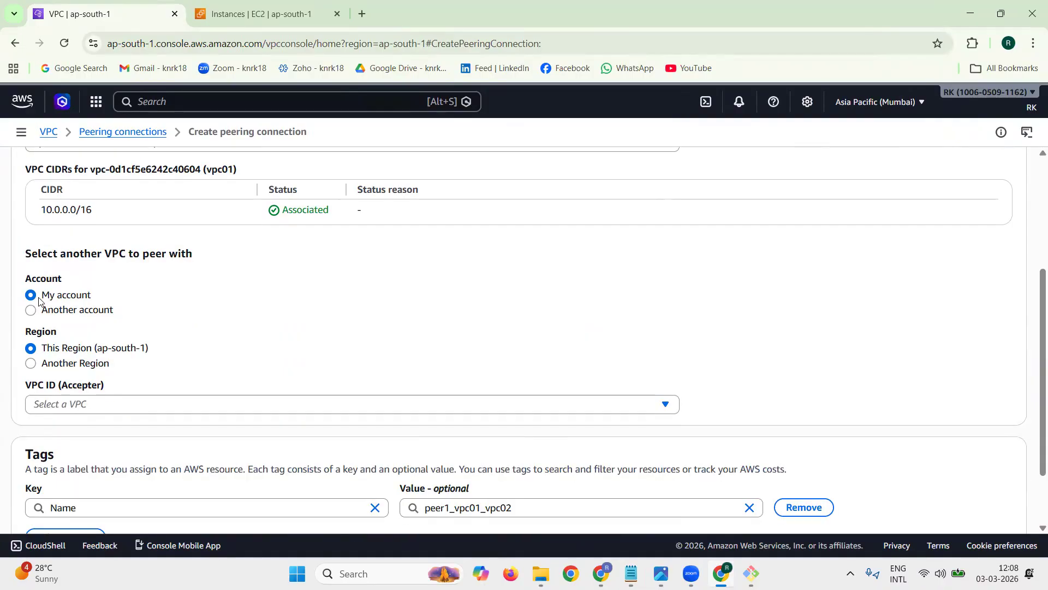
pyautogui.doubleClick(43, 279)
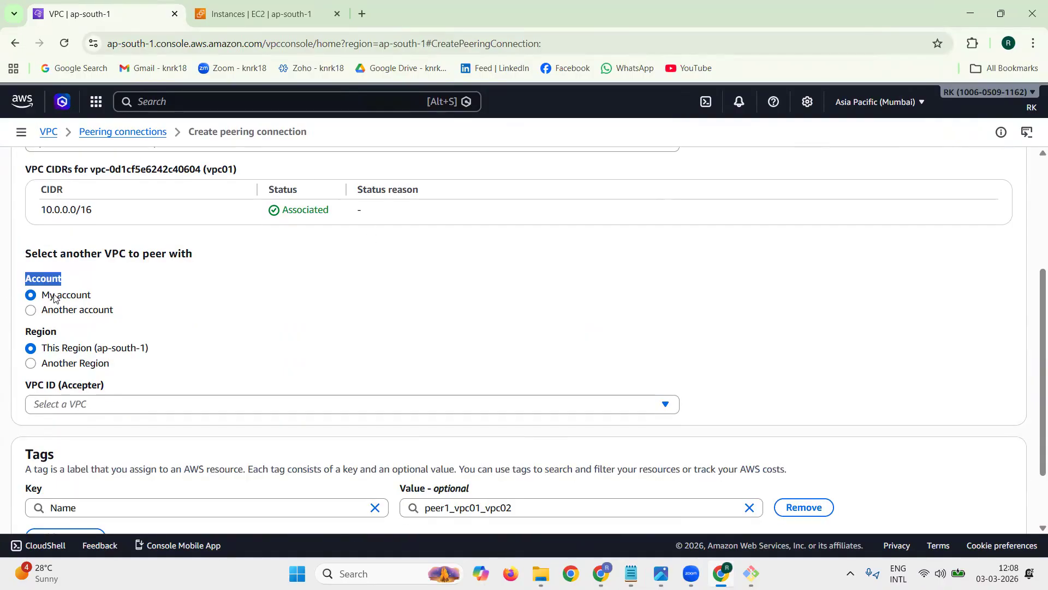
pyautogui.moveTo(46, 296); pyautogui.dragTo(106, 298)
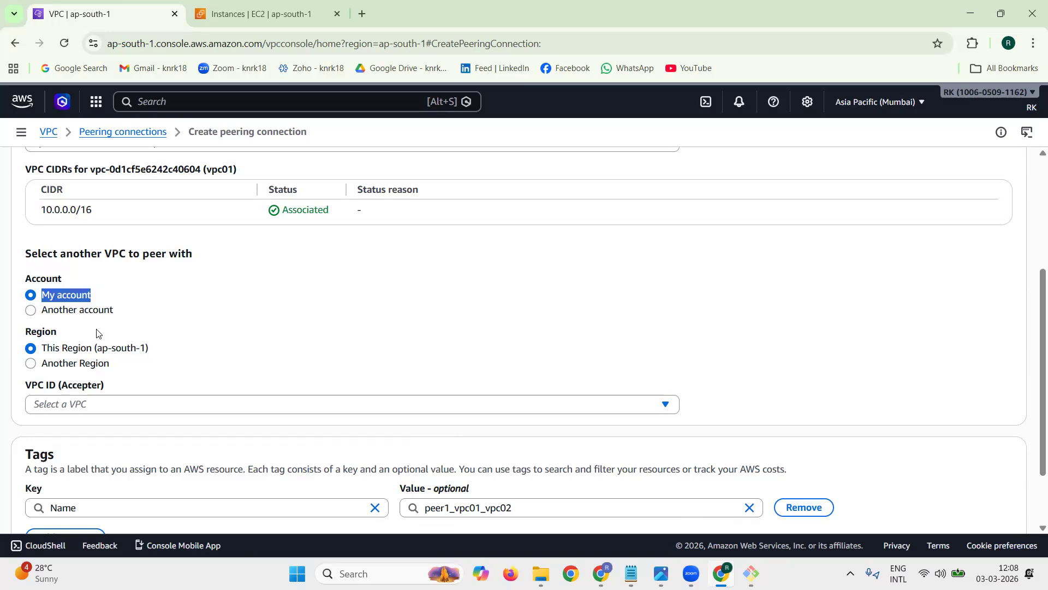
pyautogui.click(97, 312)
pyautogui.click(92, 360)
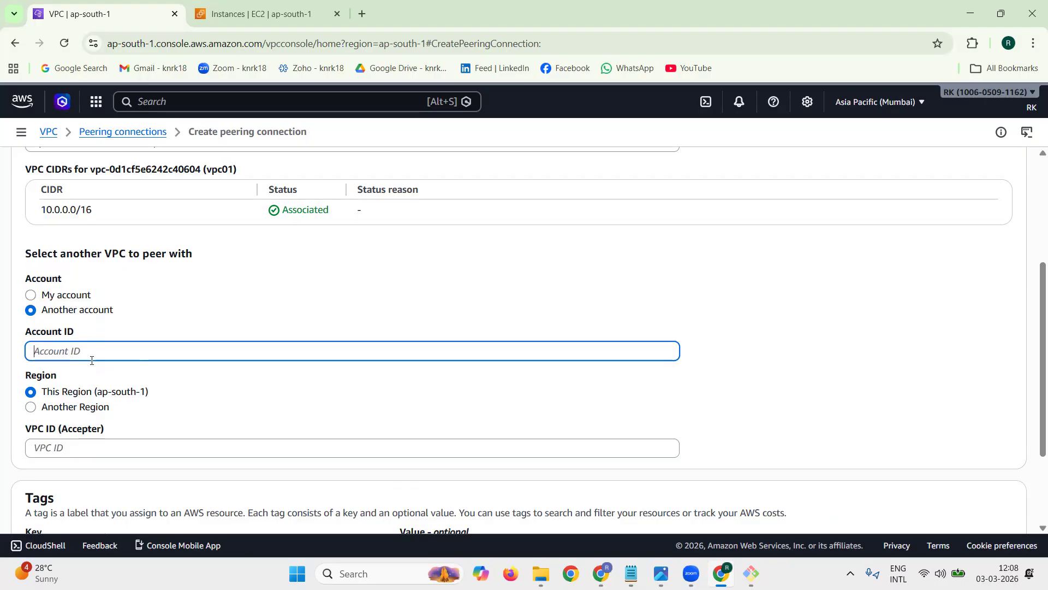
pyautogui.click(82, 299)
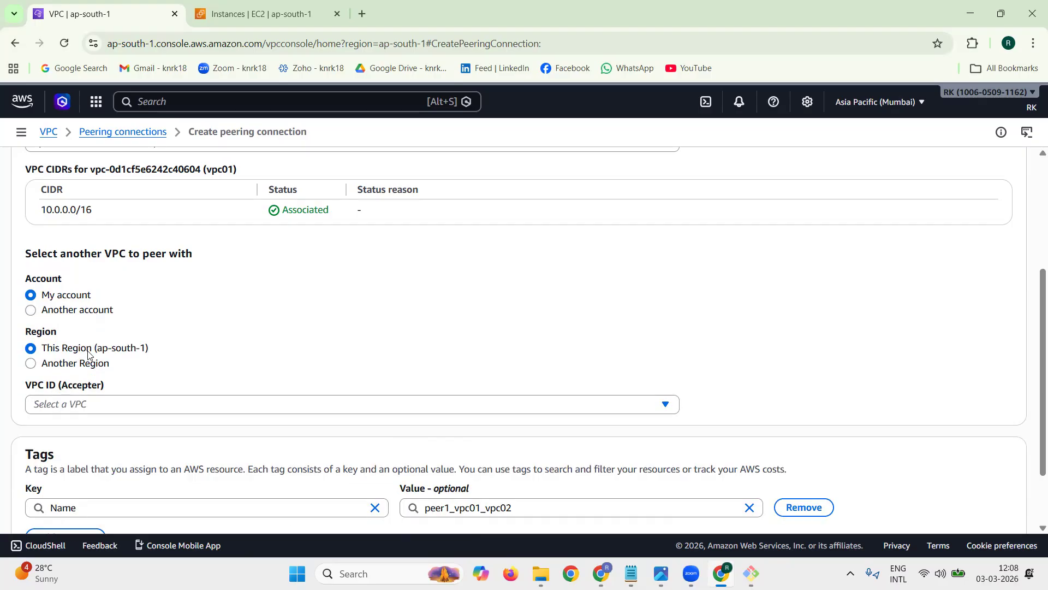
# Step: Preview the available regions and the Another Region option for the peer VPC, and switch back to This Region (ap-south-1)
pyautogui.moveTo(78, 352); pyautogui.dragTo(173, 357)
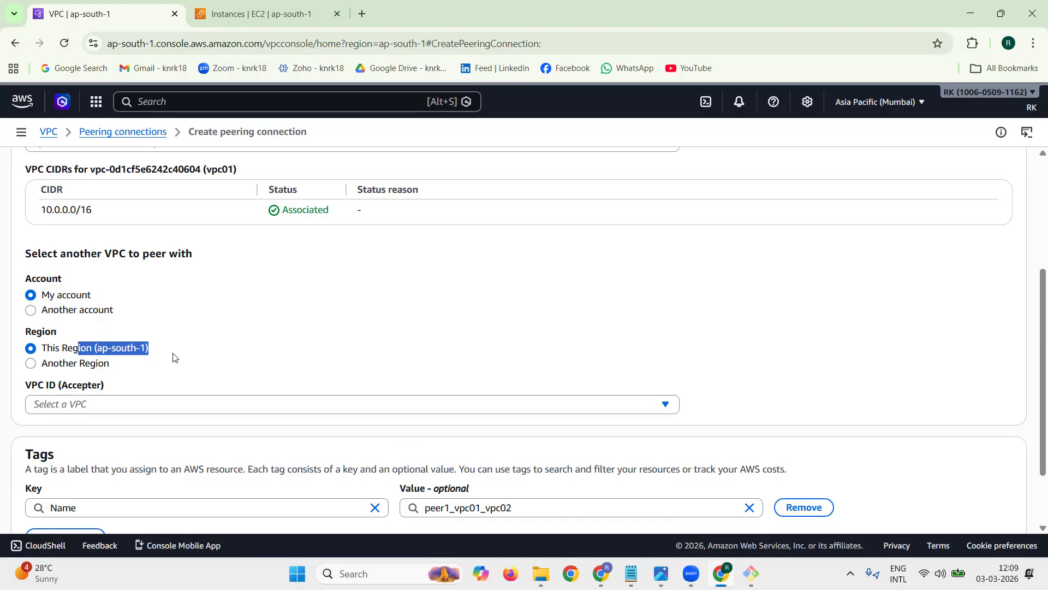
pyautogui.click(907, 110)
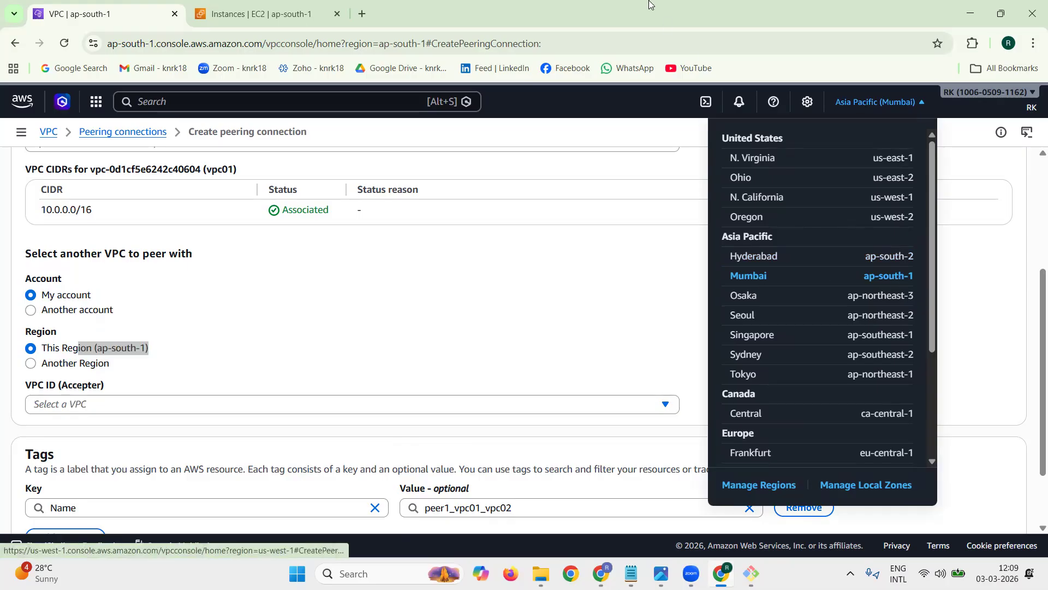
pyautogui.click(674, 98)
pyautogui.click(71, 365)
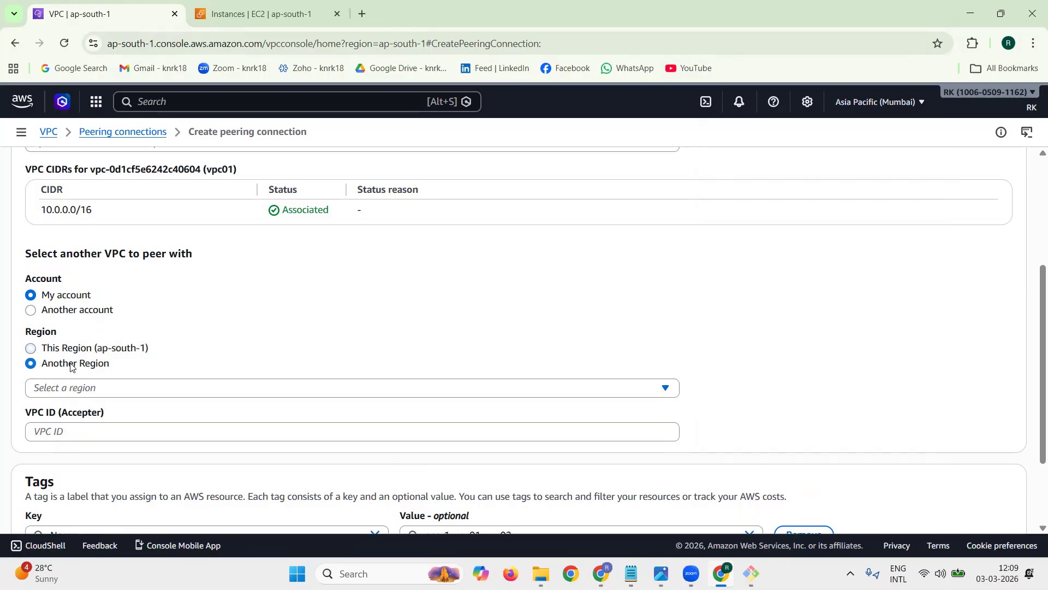
pyautogui.click(88, 392)
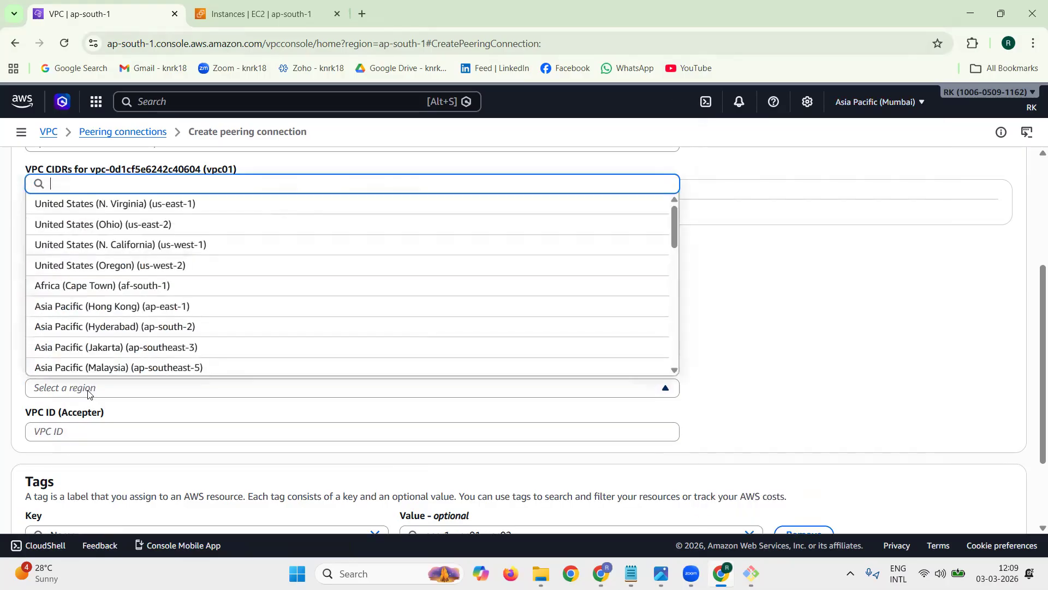
pyautogui.click(89, 392)
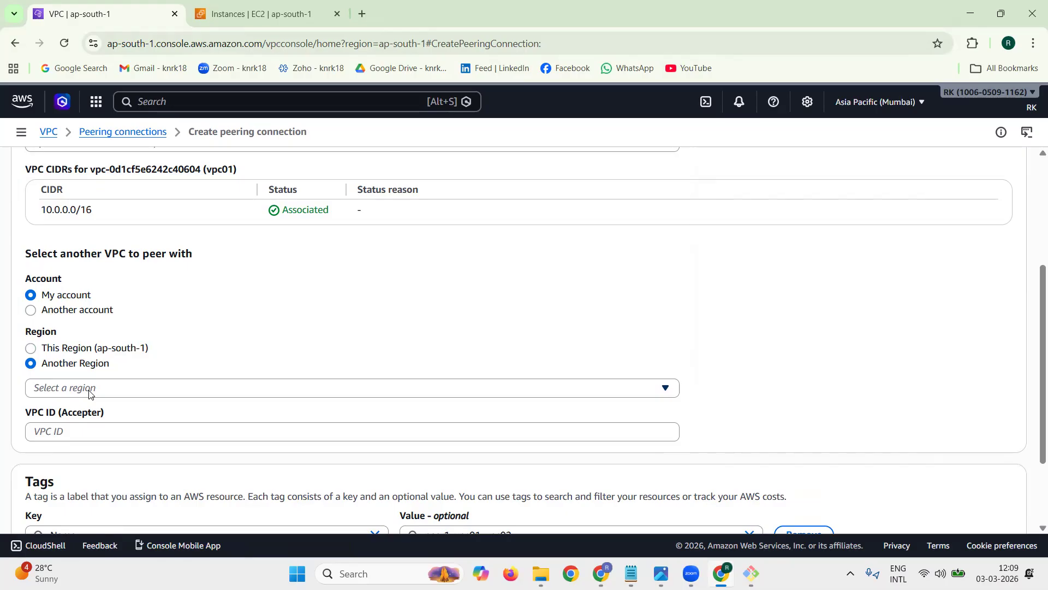
pyautogui.click(76, 352)
# Step: Select vpc02 as the accepter VPC for the peering connection
pyautogui.scroll(-1, 313, 337)
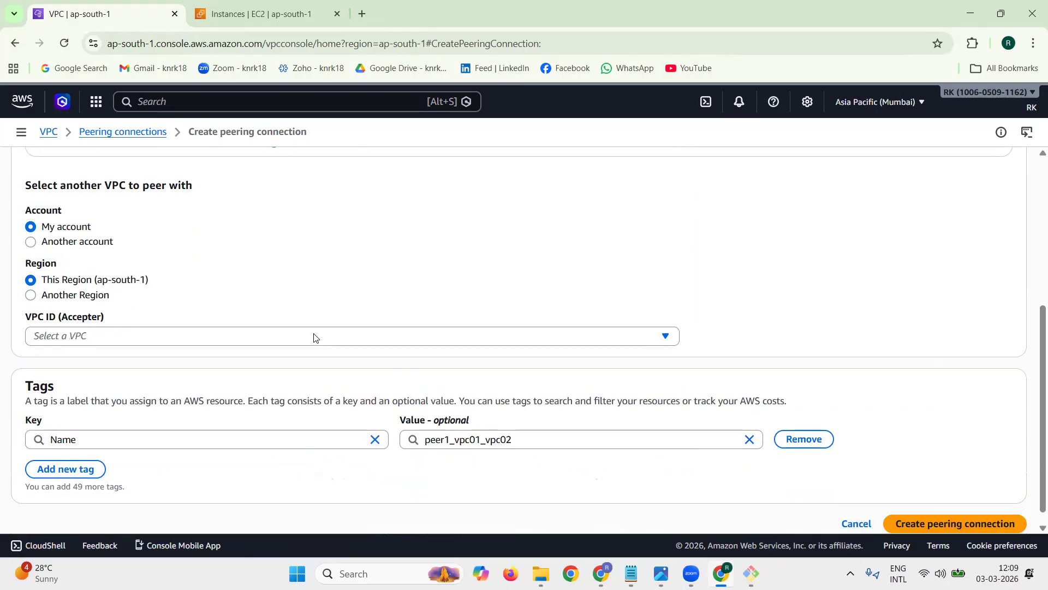
pyautogui.click(186, 335)
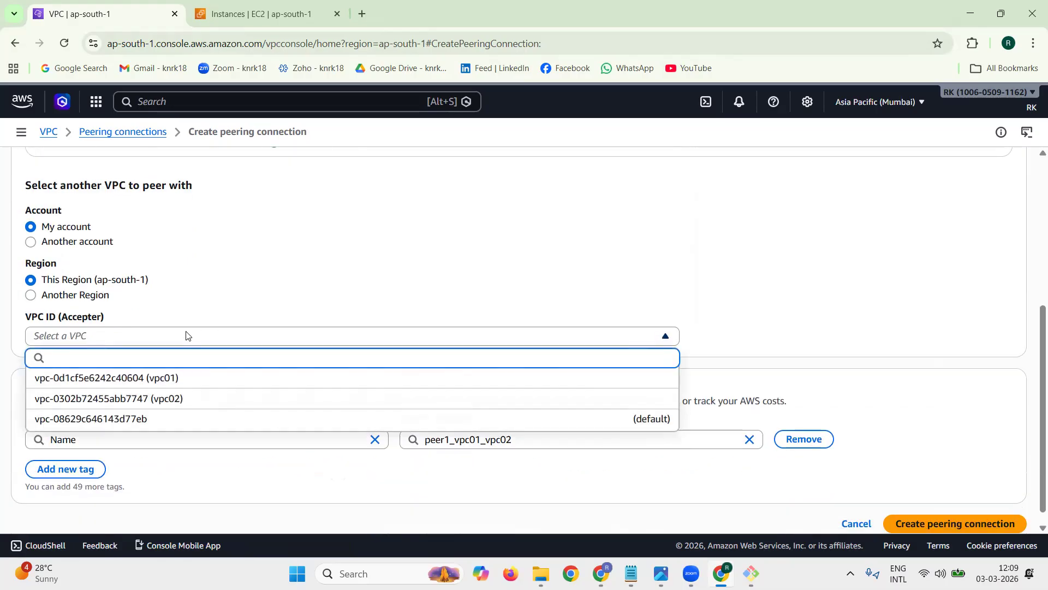
pyautogui.click(190, 399)
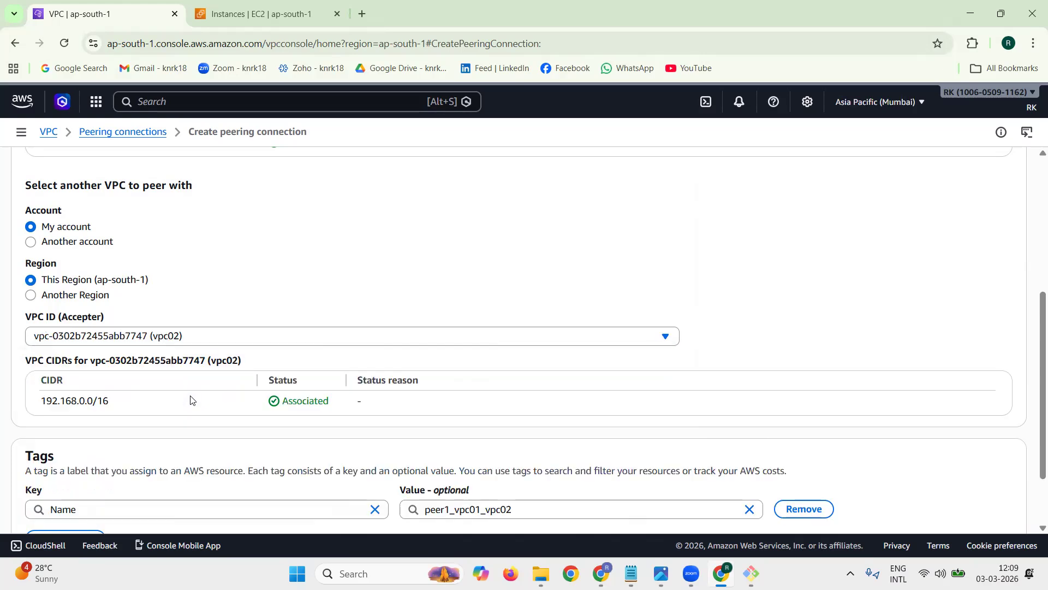
# Step: Review the requester and accepter settings and create the peering connection peer1_vpc01_vpc02
pyautogui.scroll(4, 206, 258)
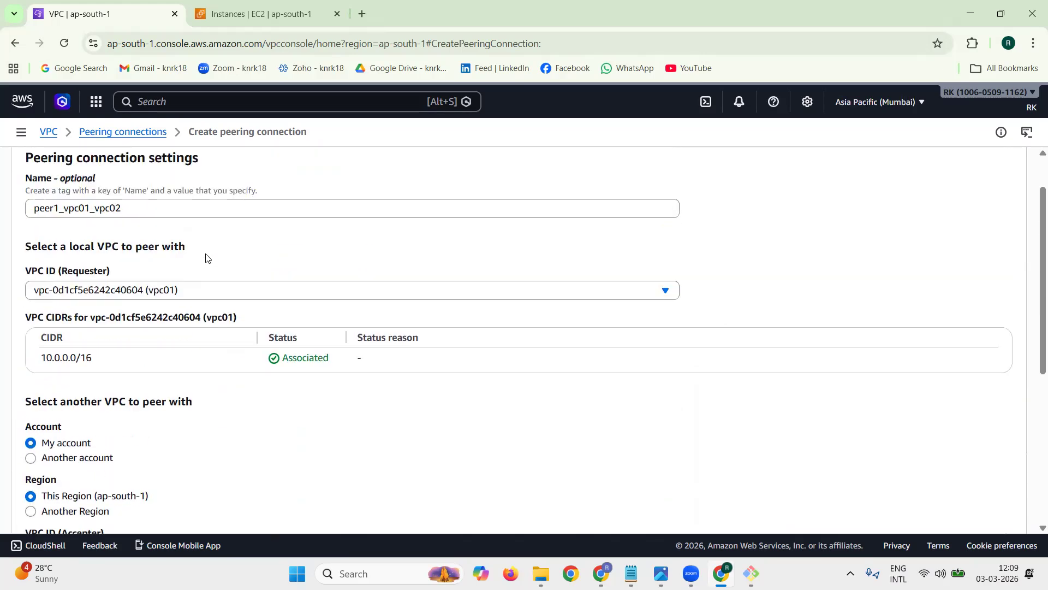
pyautogui.scroll(1, 206, 257)
pyautogui.scroll(-3, 316, 345)
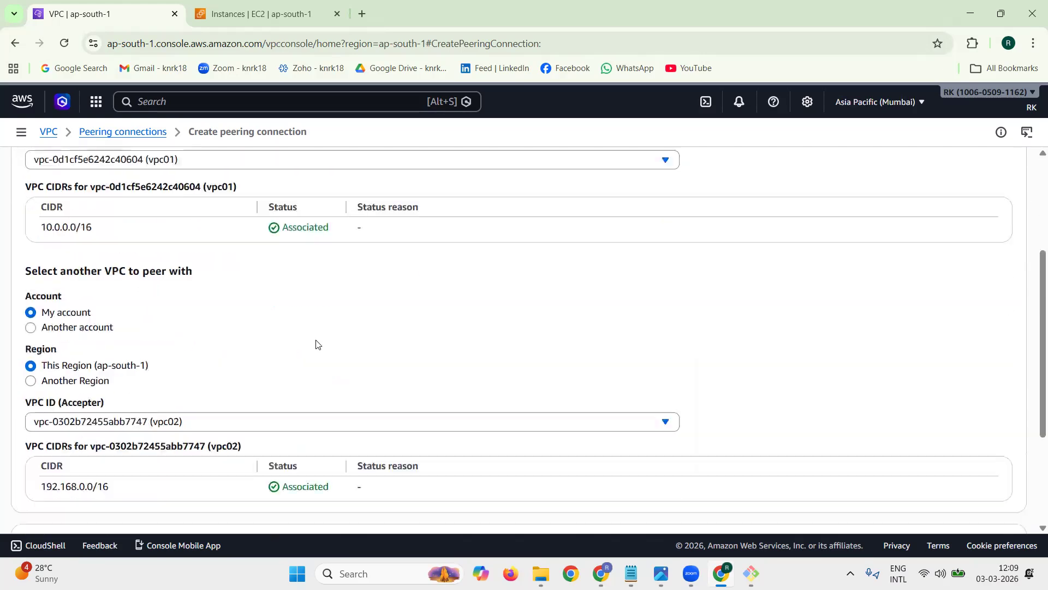
pyautogui.scroll(-3, 316, 345)
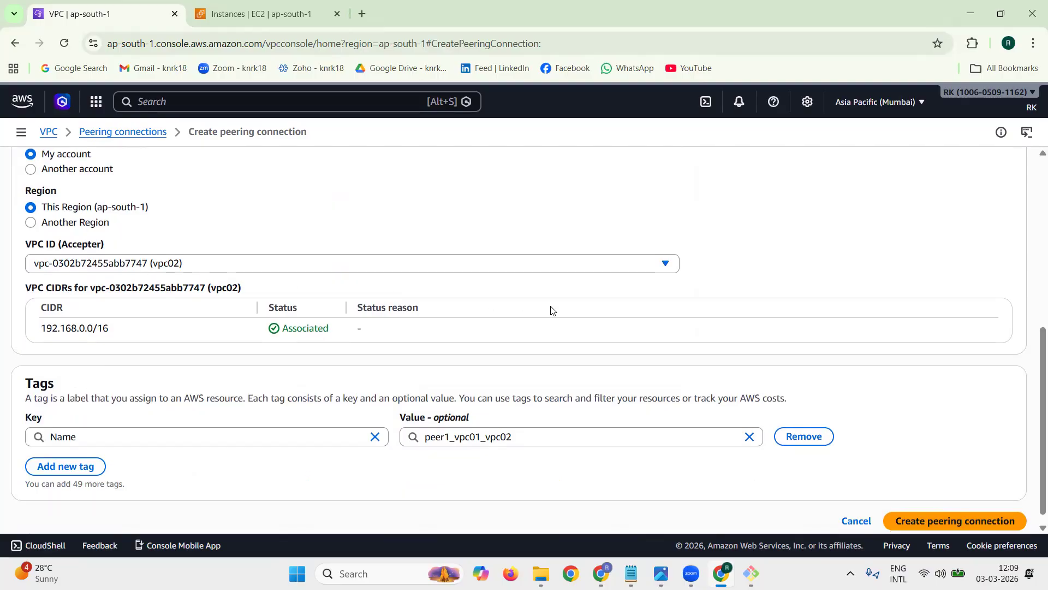
pyautogui.scroll(-1, 551, 310)
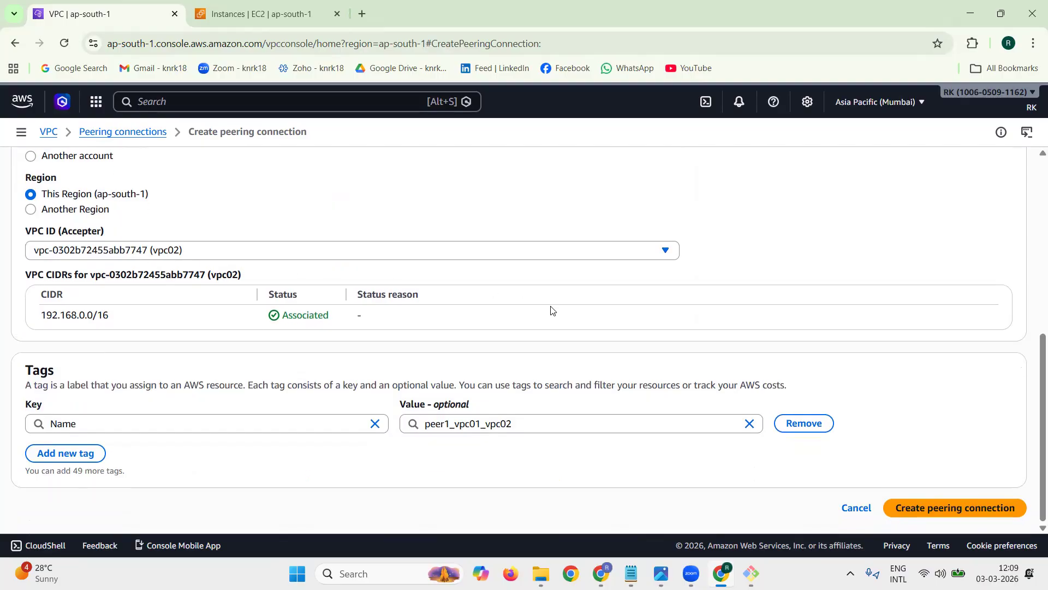
pyautogui.click(936, 507)
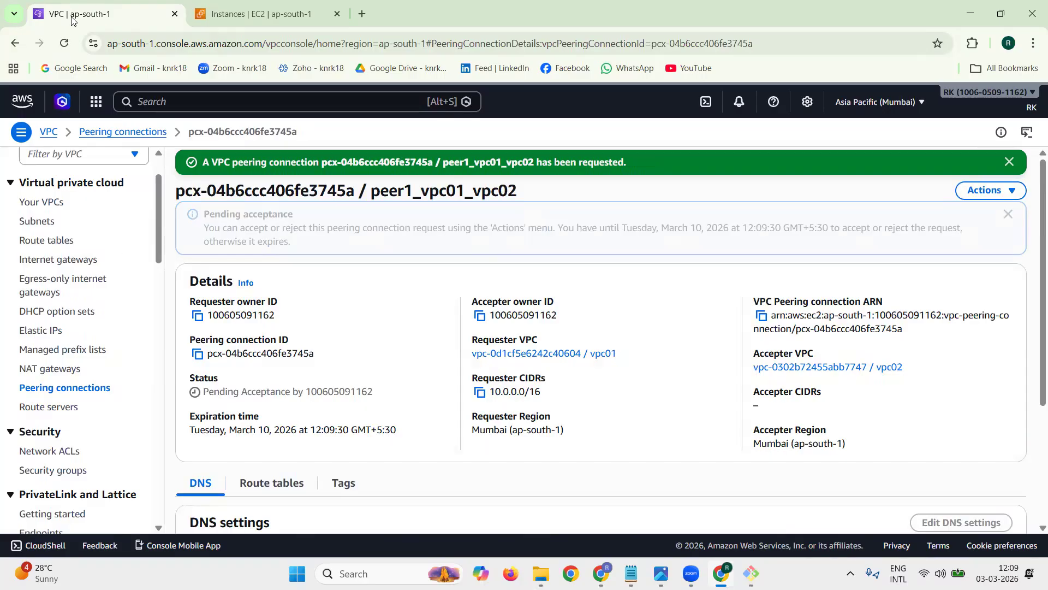
pyautogui.click(1008, 164)
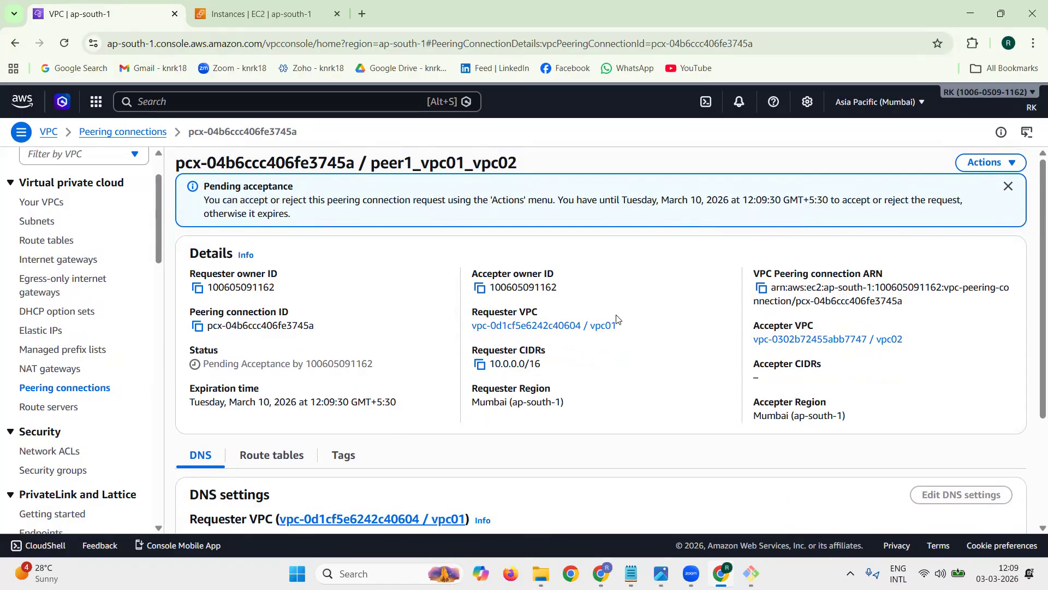
# Step: Accept the pending request for peer1_vpc01_vpc02, check its status, and dismiss the notification
pyautogui.doubleClick(211, 352)
pyautogui.moveTo(209, 363); pyautogui.dragTo(376, 371)
pyautogui.click(376, 371)
pyautogui.click(1016, 161)
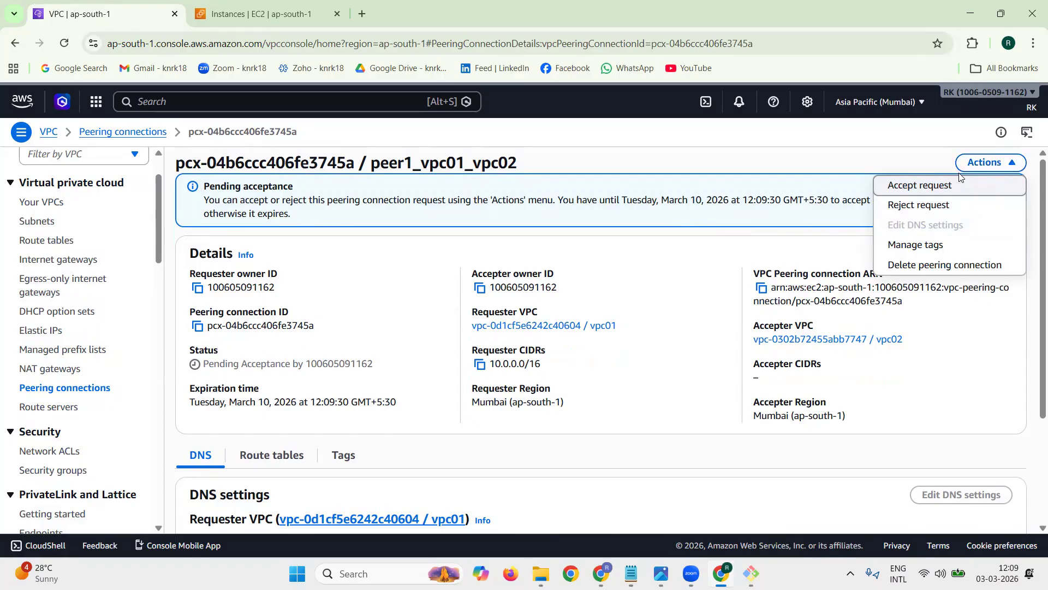
pyautogui.click(922, 186)
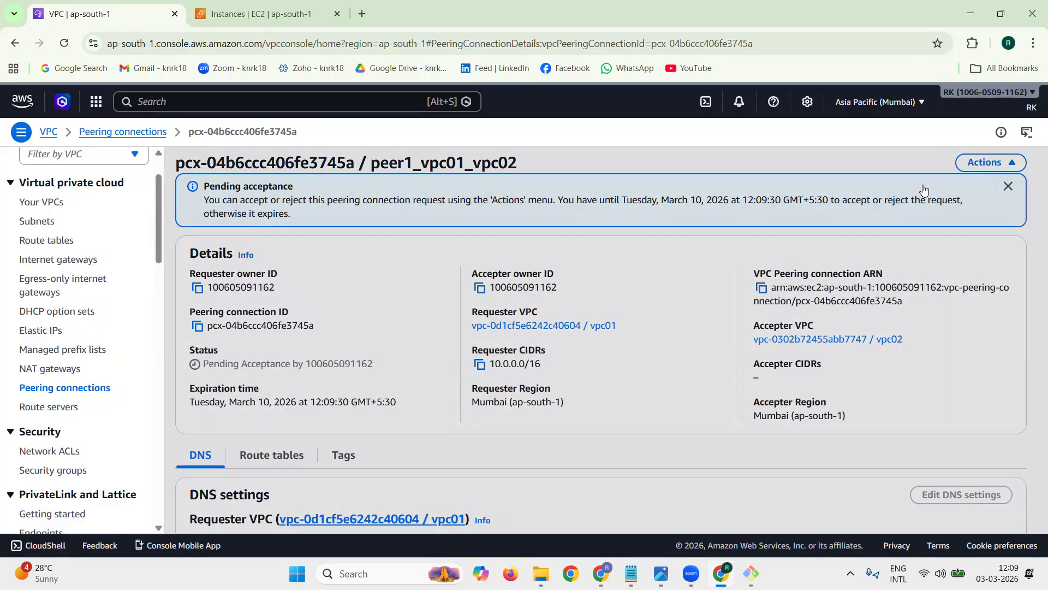
pyautogui.click(828, 428)
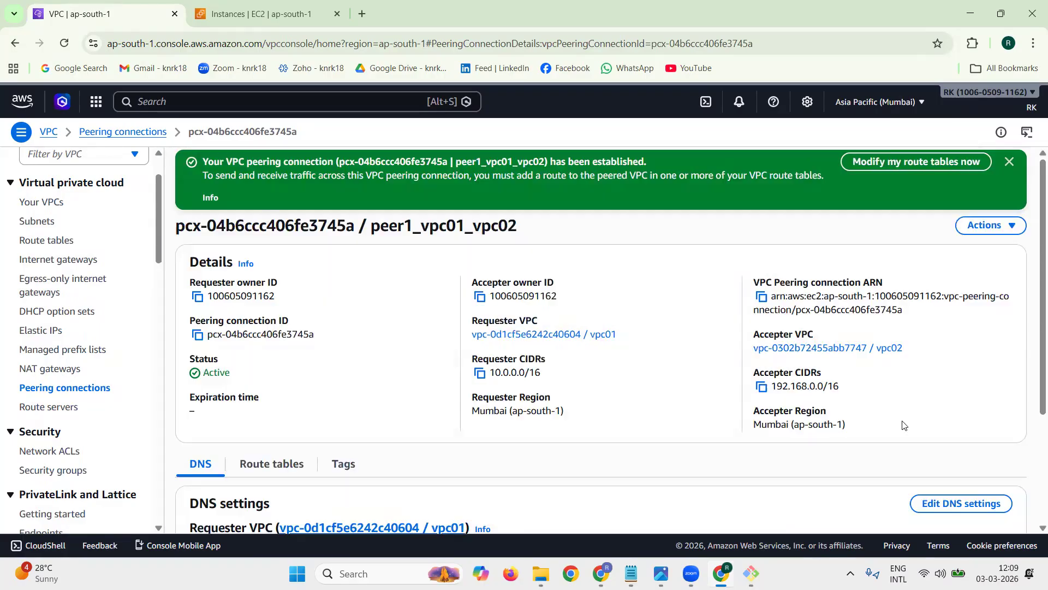
pyautogui.doubleClick(222, 371)
pyautogui.click(1009, 161)
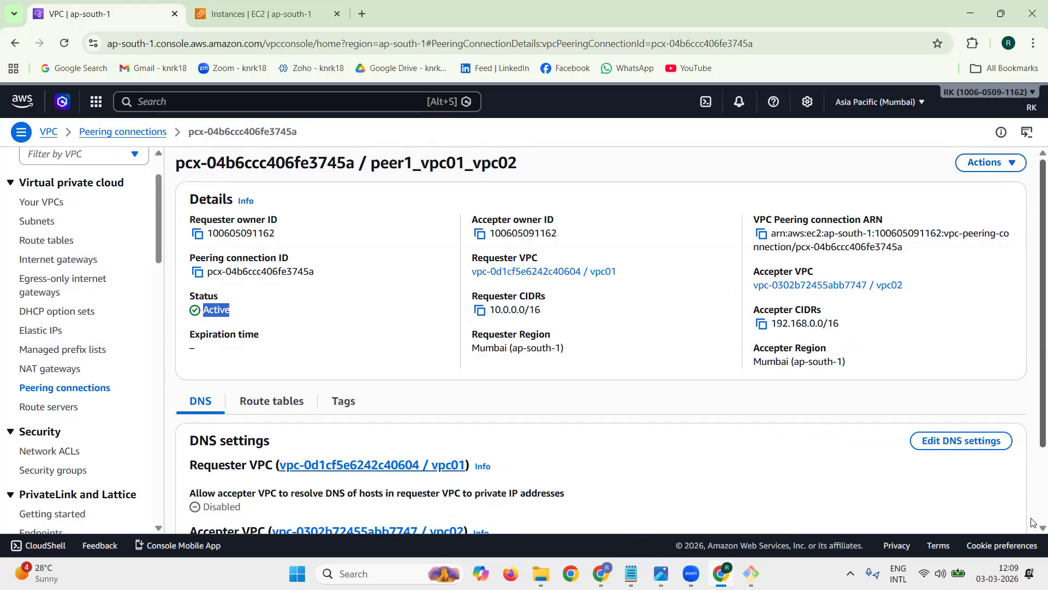
# Step: Switch to tech1.txt in Notepad and insert blank lines directly beneath the TARGET:- heading
pyautogui.moveTo(751, 573)
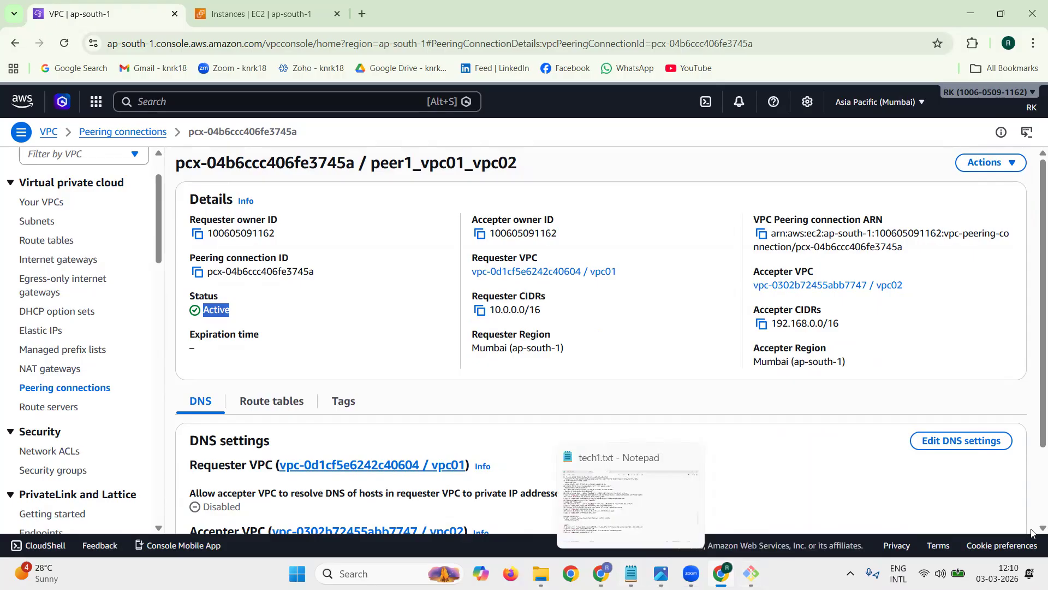
pyautogui.click(638, 572)
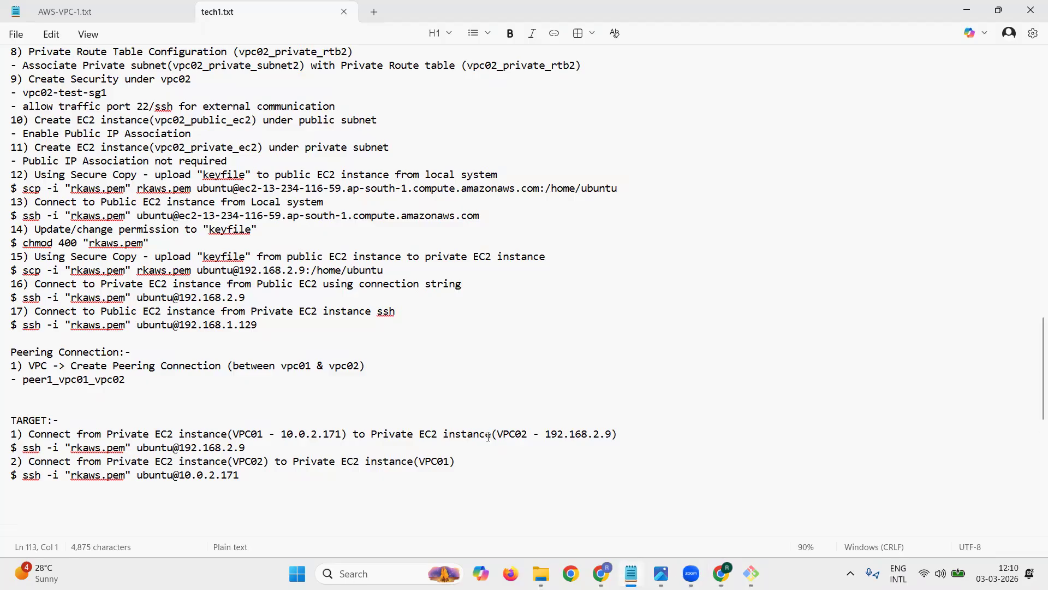
pyautogui.click(142, 490)
pyautogui.scroll(-3, 842, 337)
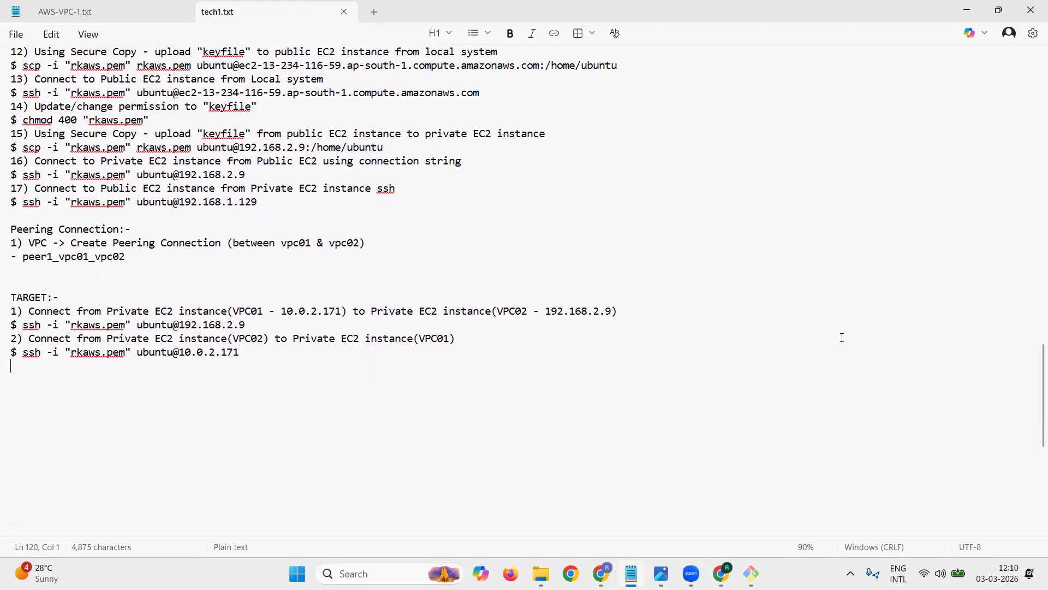
pyautogui.press('Up')
pyautogui.press('Up')
pyautogui.press('Up')
pyautogui.press('Up')
pyautogui.press('Return')
pyautogui.press('Return')
pyautogui.press('Return')
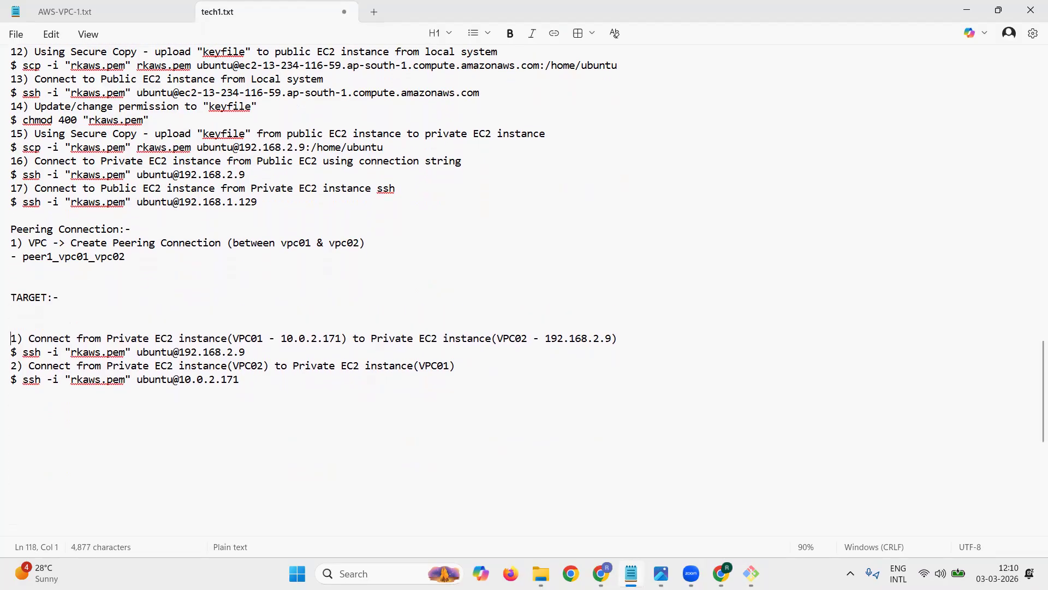
# Step: Write the item "1) Add route to Private Route table (vpc01)" under the TARGET:- heading
pyautogui.press('Up')
pyautogui.write('1)')
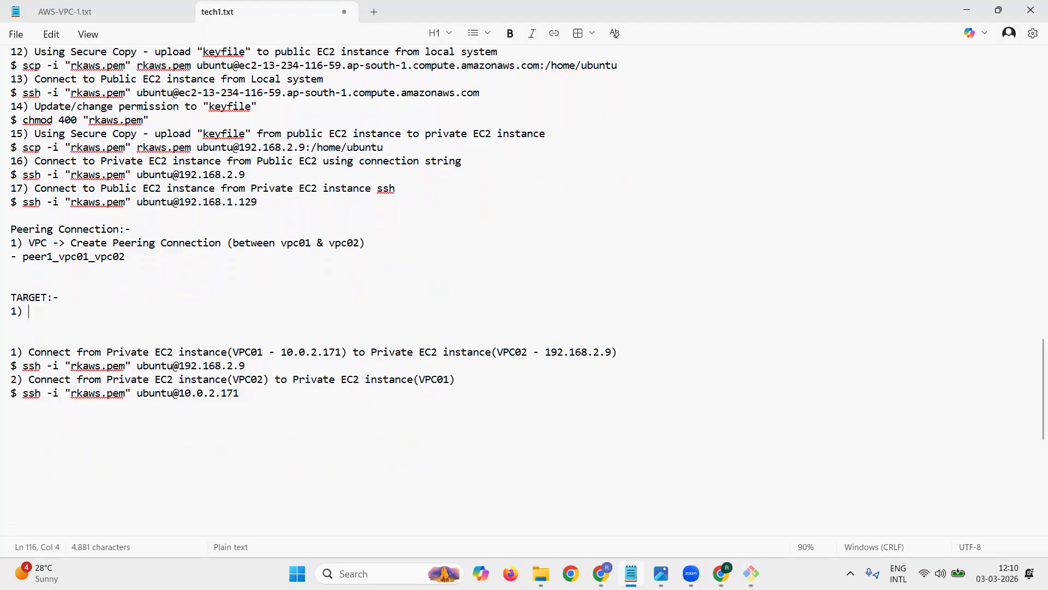
pyautogui.write('Add route to Pr')
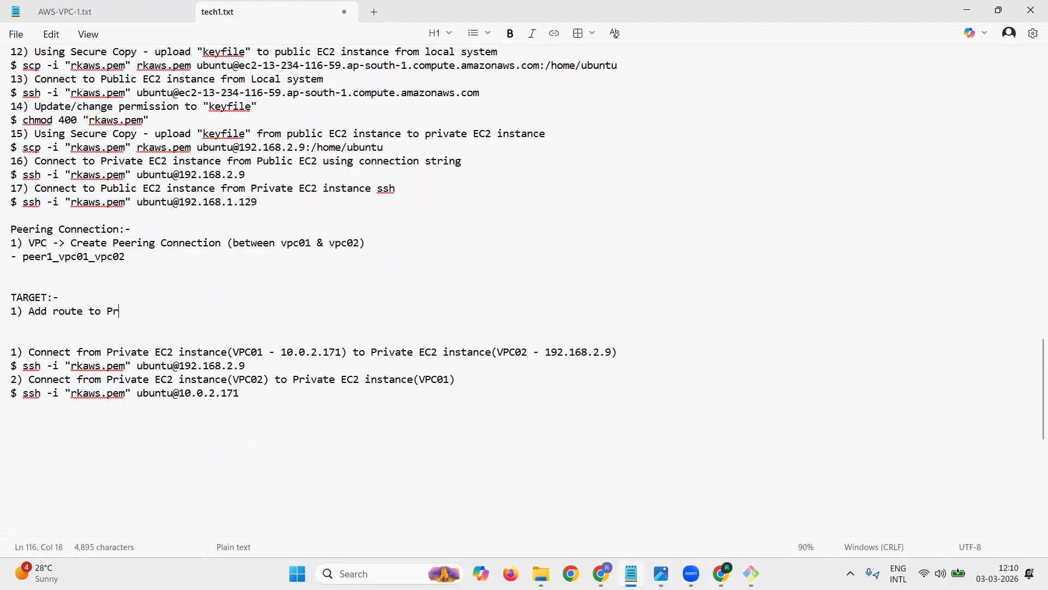
pyautogui.write('ivate R')
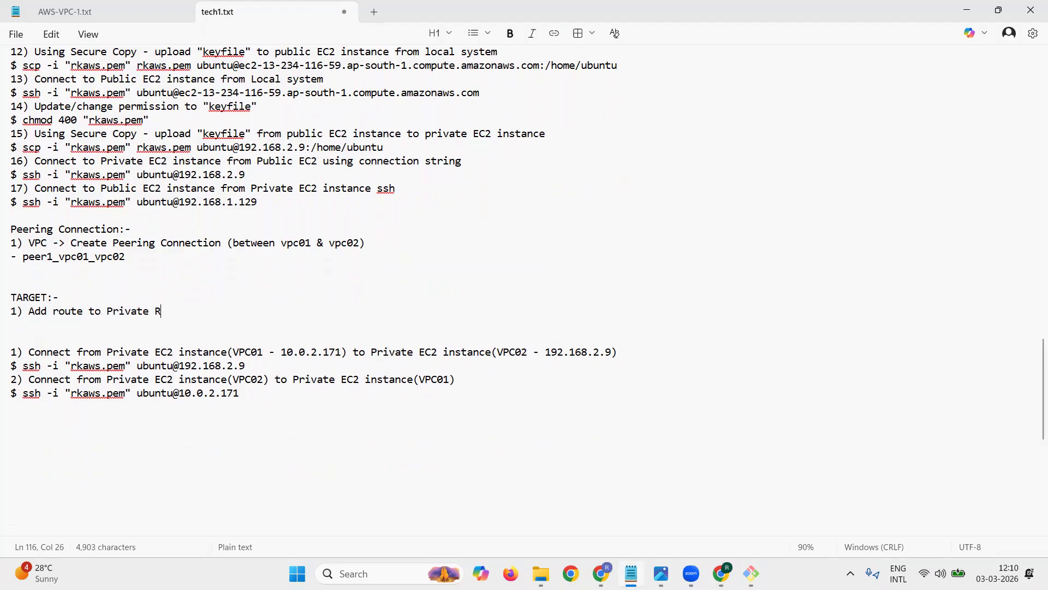
pyautogui.write('oute table (vpc01)')
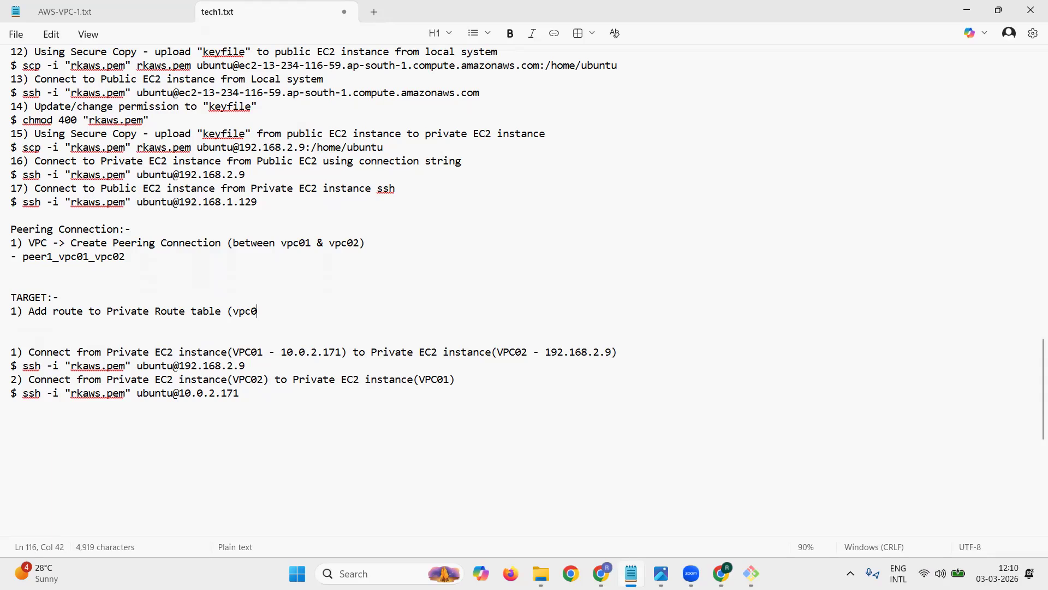
# Step: Add the item "2) Add route to Private Route table (vpc02)" below the vpc01 route item, separated by a blank line
pyautogui.press('Return')
pyautogui.press('Return')
pyautogui.write('2) ')
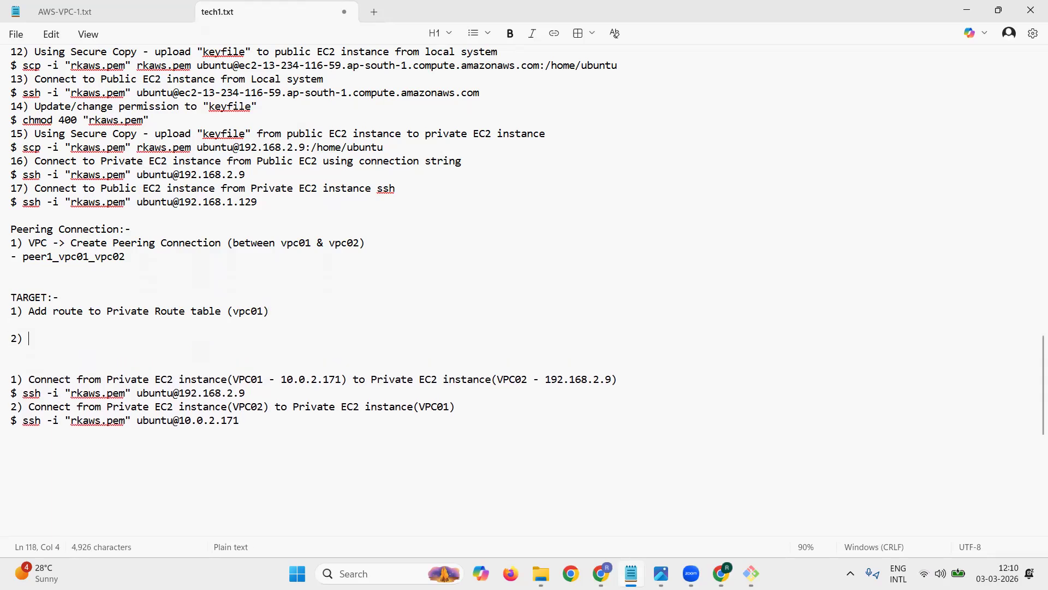
pyautogui.write('Add route to Pu')
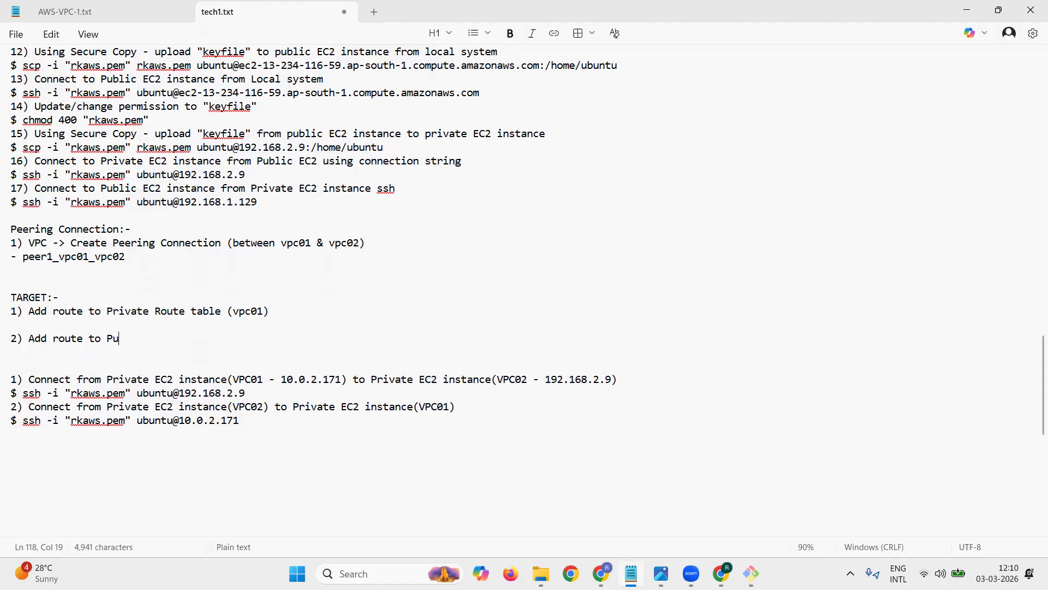
pyautogui.press('BackSpace')
pyautogui.write('rivate Route t able (Vpc')
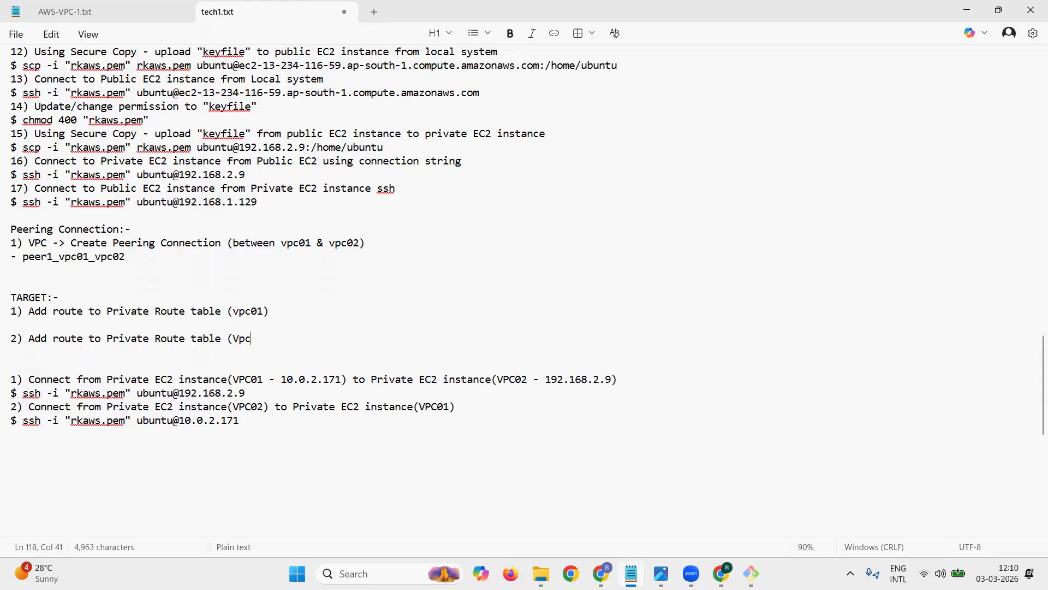
pyautogui.press('BackSpace')
pyautogui.press('BackSpace')
pyautogui.press('BackSpace')
pyautogui.write('vpc02)')
pyautogui.press('Return')
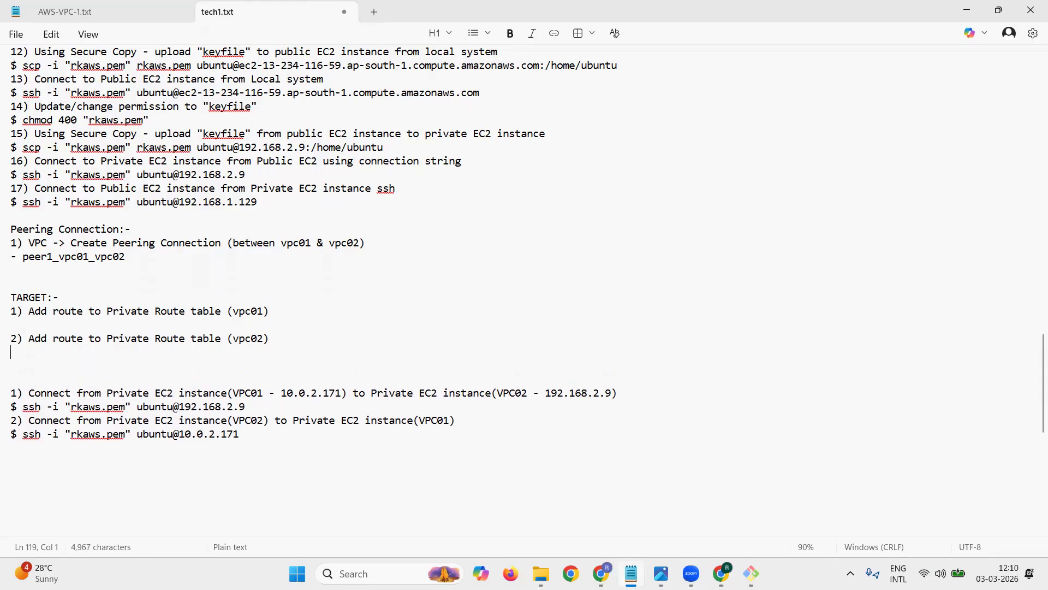
# Step: Add the bullet "- vpc01_private_rtb2" under the vpc01 route item, copying the route table name from the VPC01 section
pyautogui.press('Up')
pyautogui.press('Up')
pyautogui.press('Return')
pyautogui.press('Return')
pyautogui.press('Up')
pyautogui.press('Up')
pyautogui.write('-')
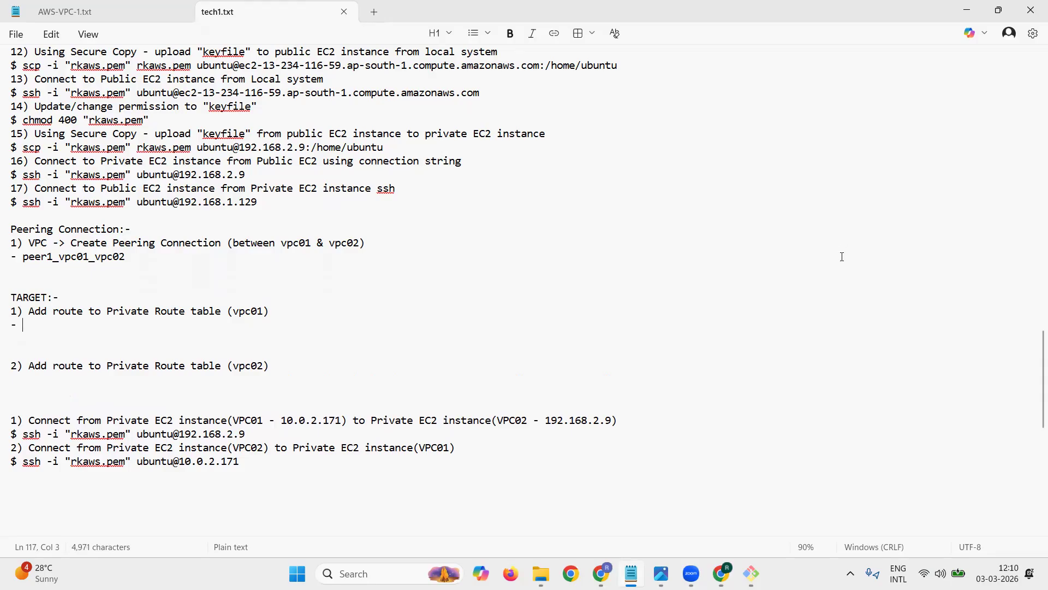
pyautogui.scroll(15, 961, 369)
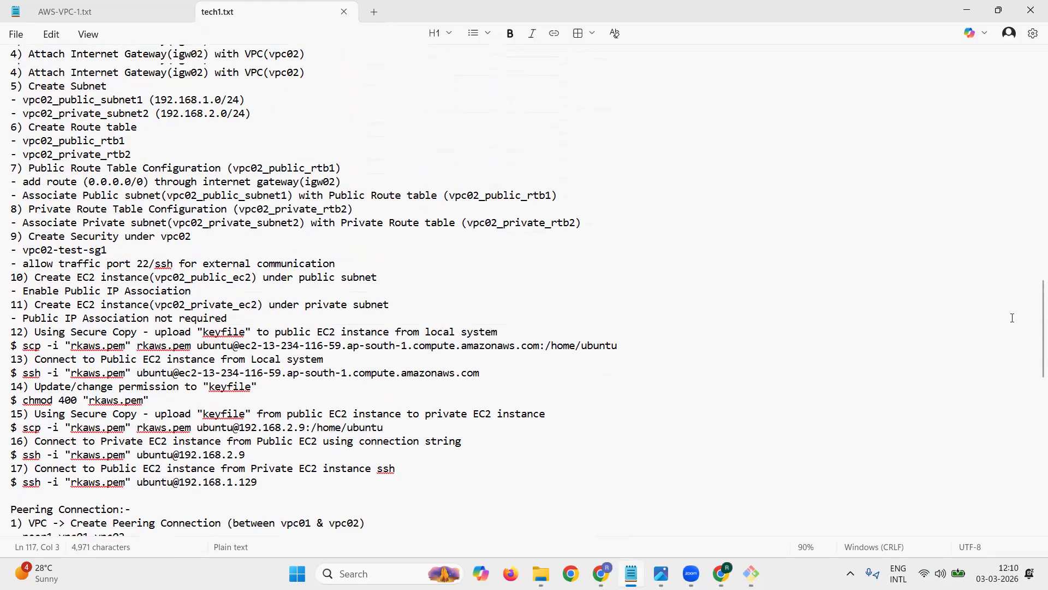
pyautogui.scroll(5, 1012, 317)
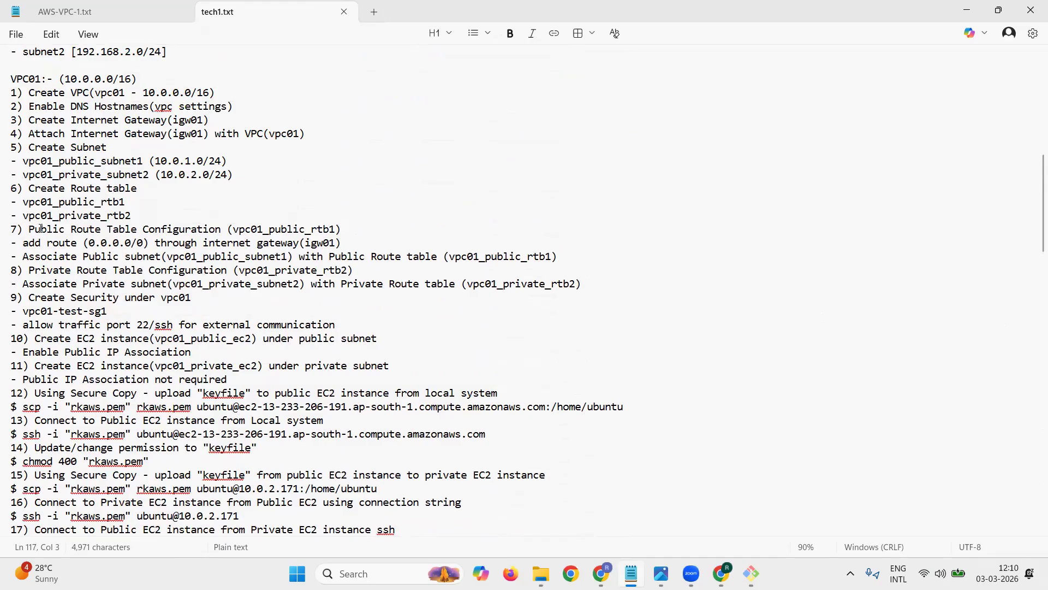
pyautogui.moveTo(23, 215); pyautogui.dragTo(132, 214)
pyautogui.hotkey('ctrl', 'c')
pyautogui.scroll(-20, 159, 229)
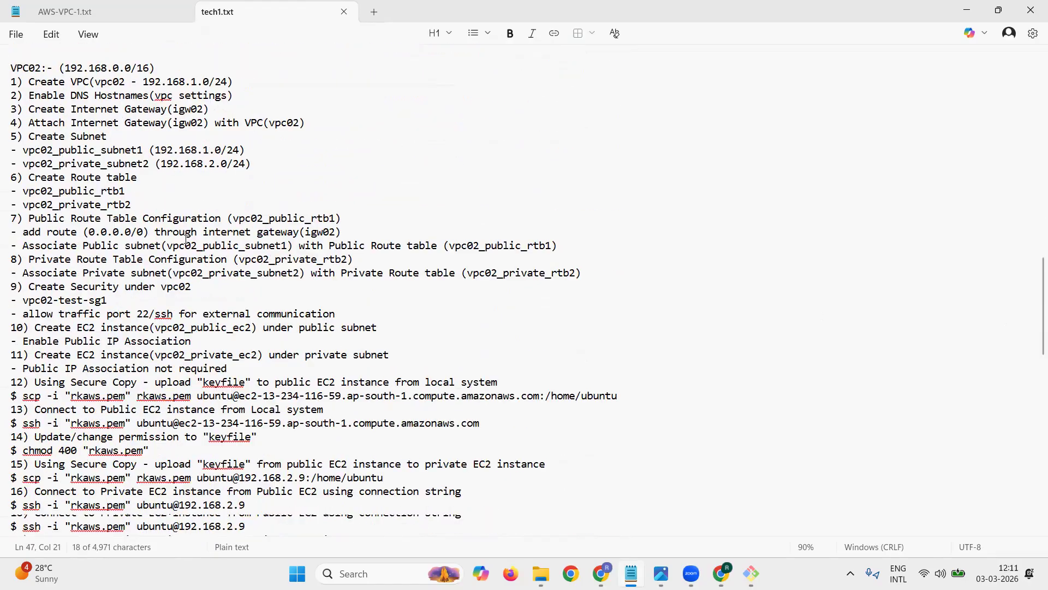
pyautogui.click(85, 282)
pyautogui.hotkey('ctrl', 'v')
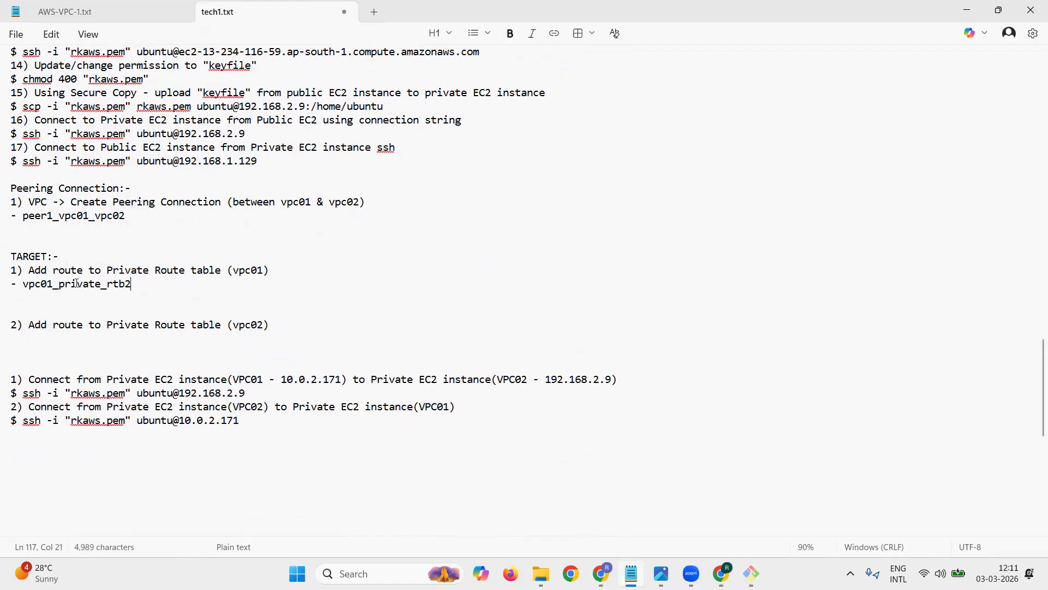
# Step: Add the bullet "- vpc02_private_rtb2" under the vpc02 route item, copying the route table name from the VPC02 section
pyautogui.scroll(7, 101, 273)
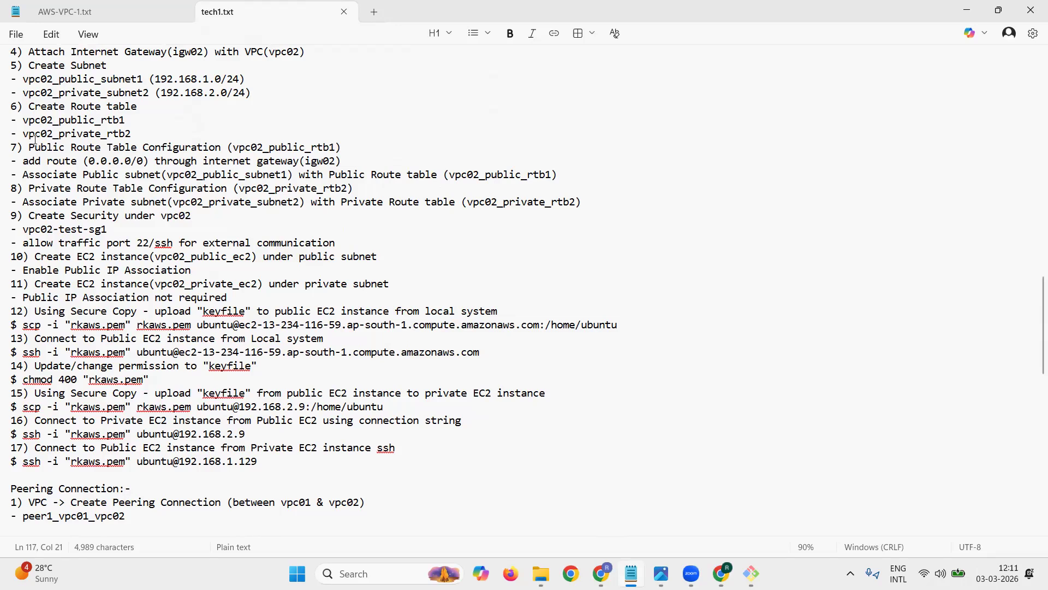
pyautogui.moveTo(26, 136); pyautogui.dragTo(134, 135)
pyautogui.hotkey('ctrl', 'c')
pyautogui.scroll(-11, 183, 230)
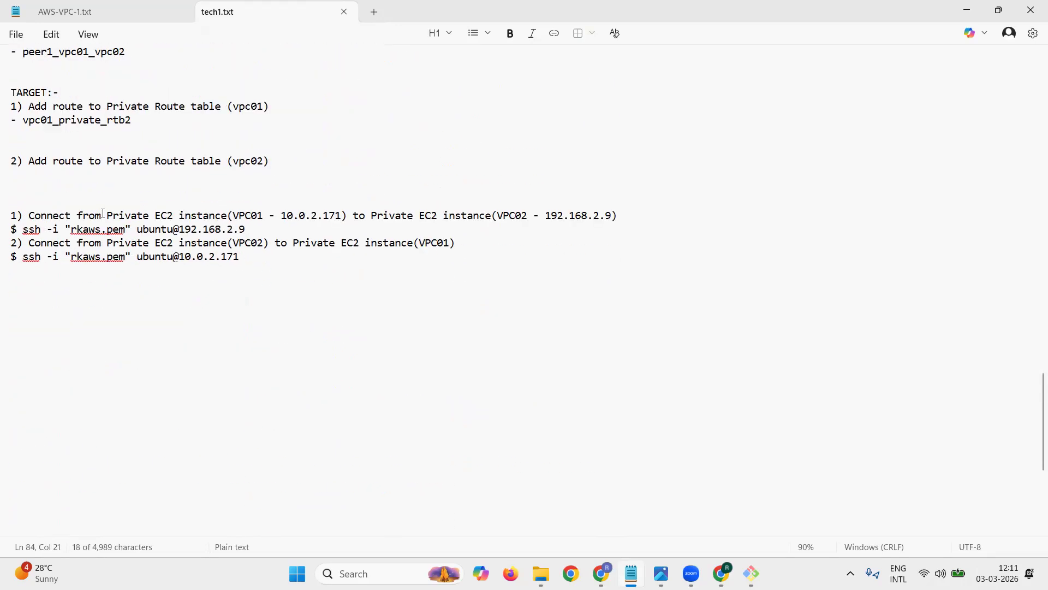
pyautogui.click(92, 174)
pyautogui.hotkey('ctrl', 'v')
pyautogui.write('-')
pyautogui.press('BackSpace')
pyautogui.press('BackSpace')
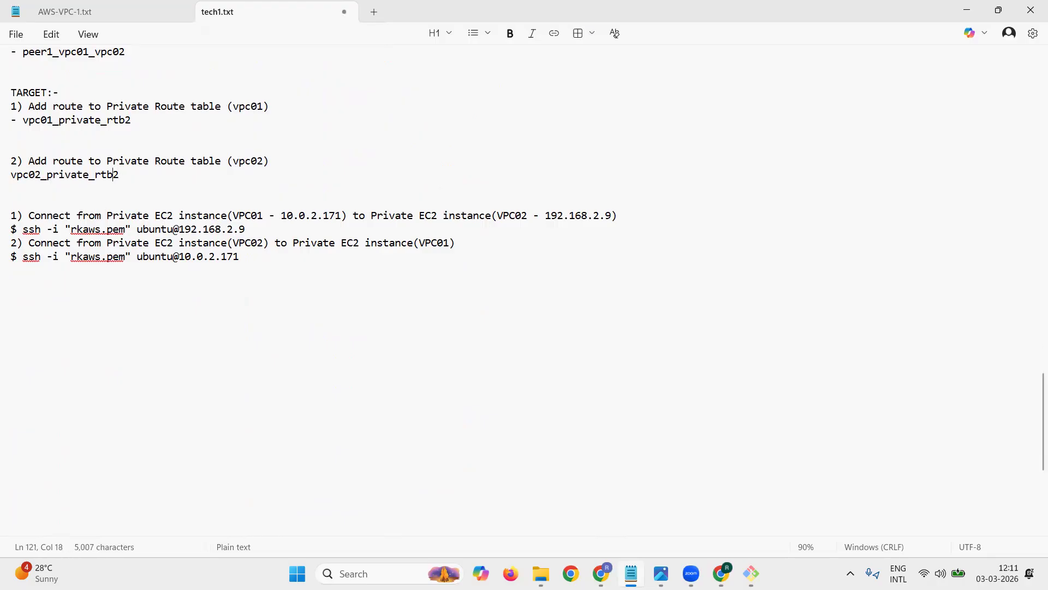
pyautogui.press('Home')
pyautogui.write('-')
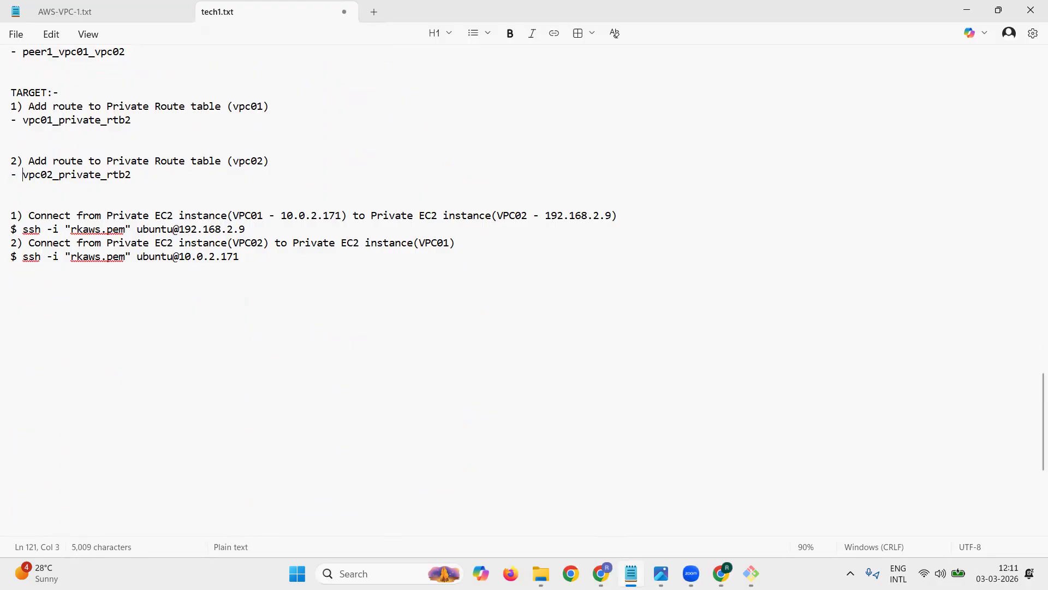
# Step: Add the bullet "- Add route to 192.168.0.0/16" beneath vpc01_private_rtb2
pyautogui.press('Down')
pyautogui.press('Up')
pyautogui.press('Up')
pyautogui.press('Up')
pyautogui.write('- Add route to')
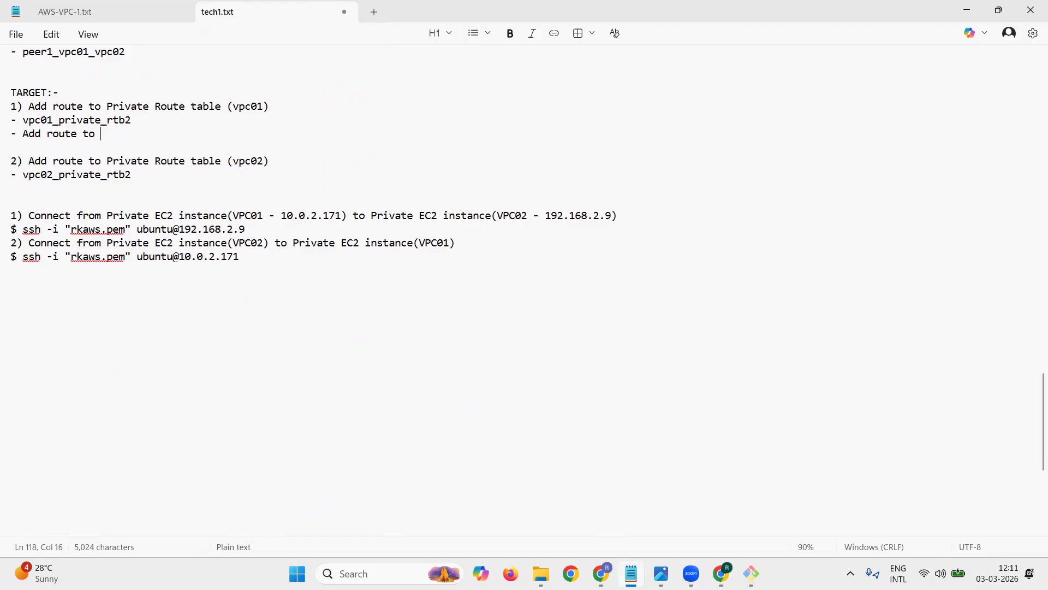
pyautogui.tripleClick(104, 175)
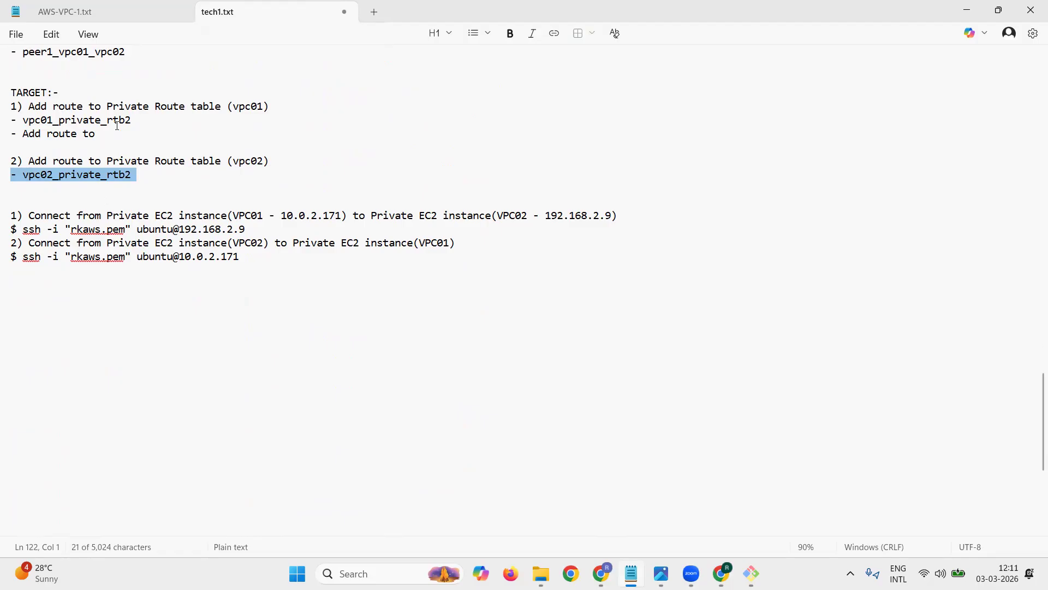
pyautogui.click(138, 127)
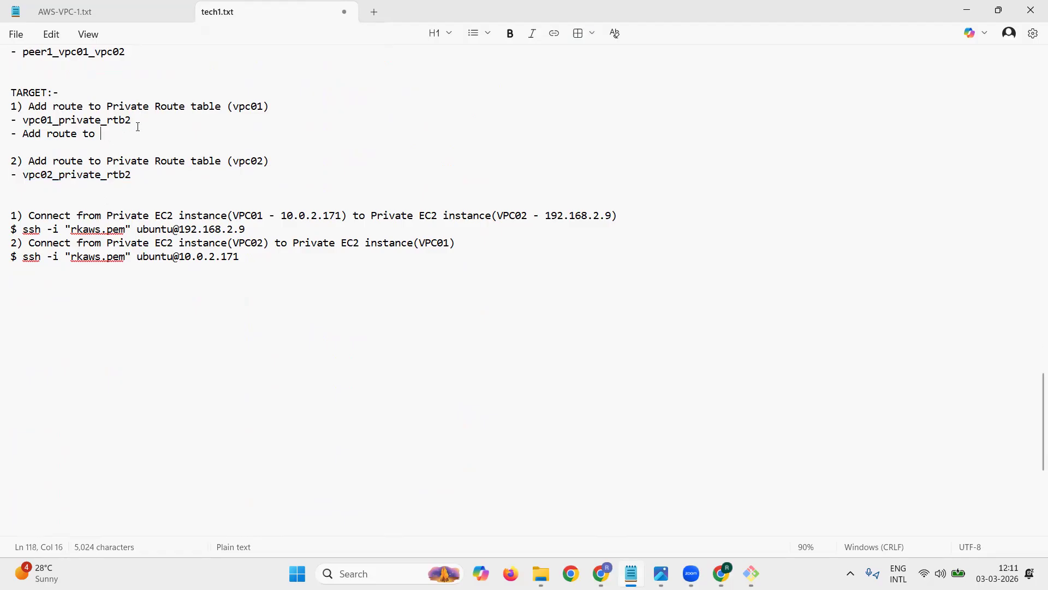
pyautogui.write('192.168.0.0/16')
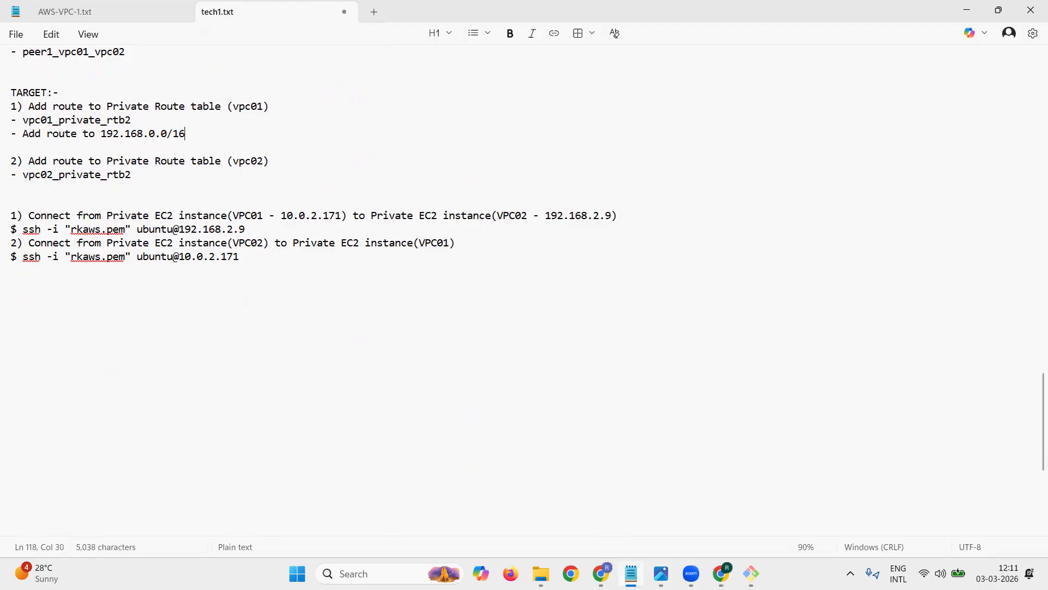
# Step: Add the bullet "- Add route to 10.0.0.0/16" beneath vpc02_private_rtb2
pyautogui.press('Down')
pyautogui.press('Down')
pyautogui.press('Down')
pyautogui.write('- 10.0.')
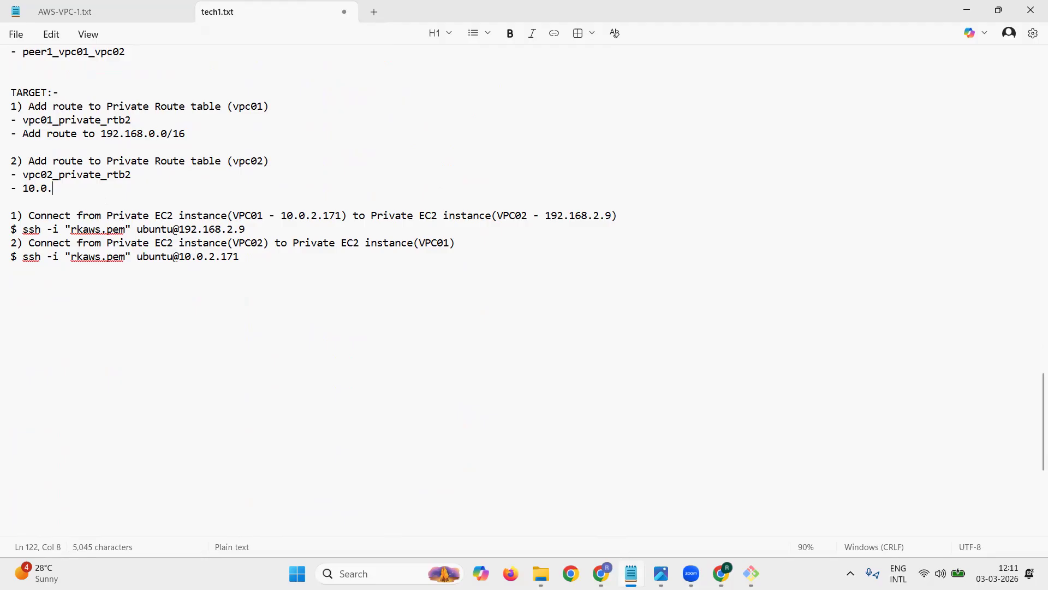
pyautogui.write('0.0/16')
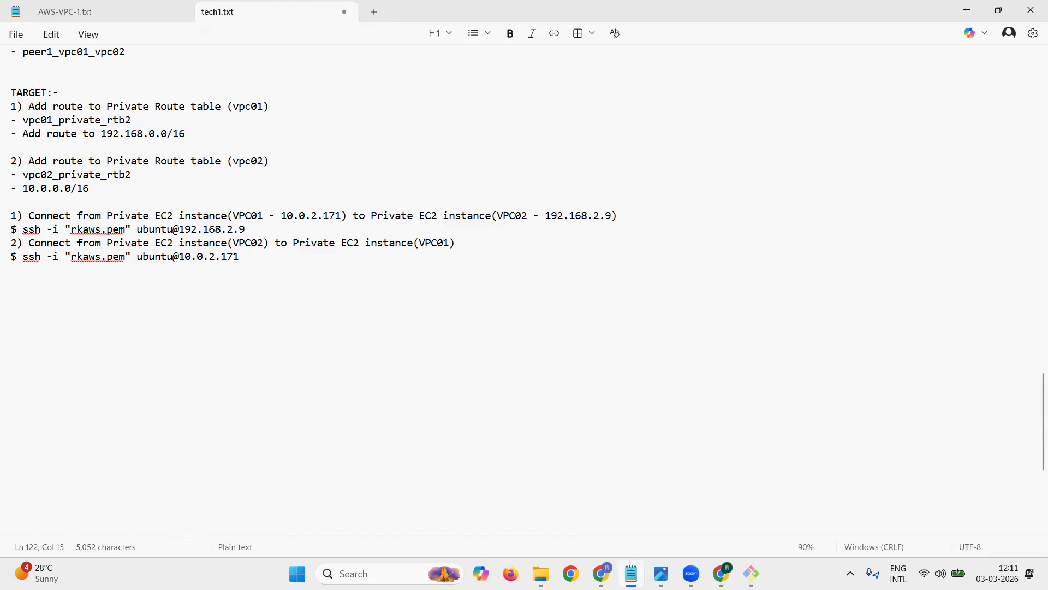
pyautogui.press('Left')
pyautogui.press('Left')
pyautogui.press('Left')
pyautogui.press('Left')
pyautogui.press('Left')
pyautogui.press('Left')
pyautogui.press('Left')
pyautogui.press('Left')
pyautogui.press('Left')
pyautogui.write('Add route to')
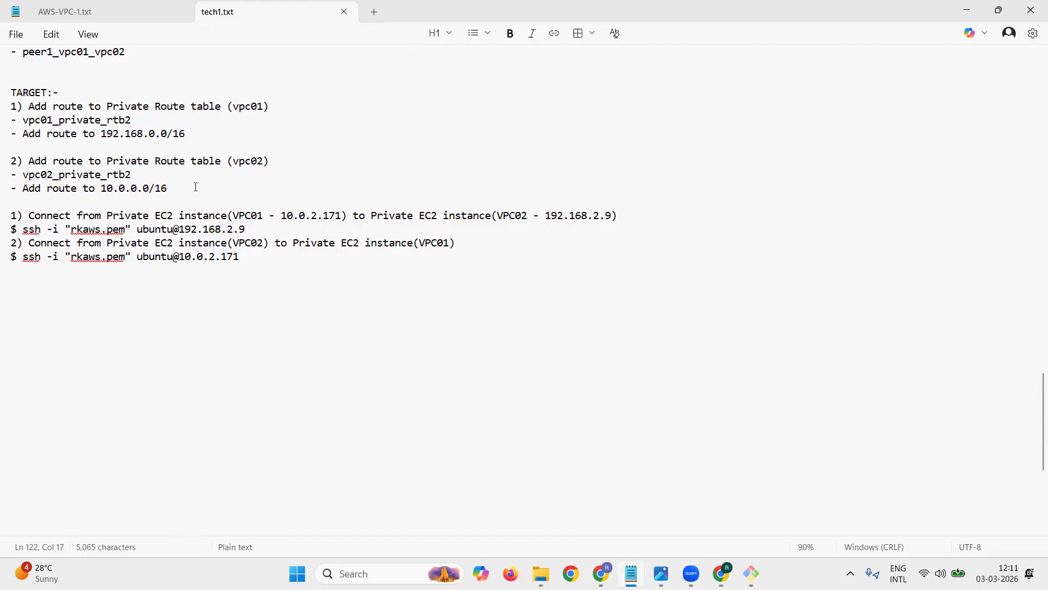
# Step: Extend the 10.0.0.0/16 route bullet with the text: with connection flowing through "PEERING CONNECTION"
pyautogui.press('Right')
pyautogui.press('Right')
pyautogui.press('Right')
pyautogui.press('Right')
pyautogui.press('Right')
pyautogui.press('Right')
pyautogui.write('with connection')
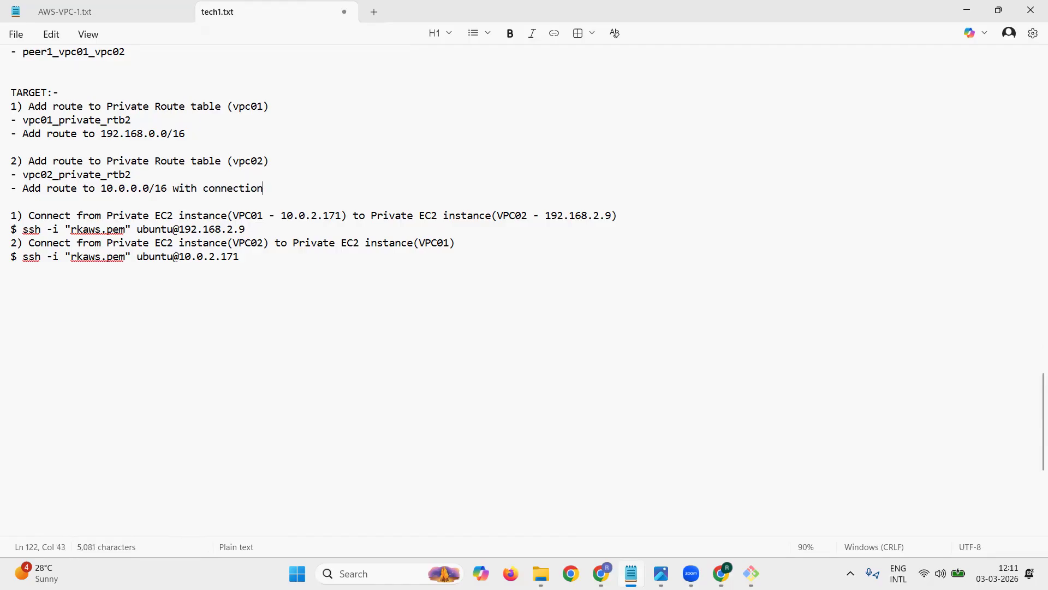
pyautogui.write(' flowing through PEERING CONNECTION""')
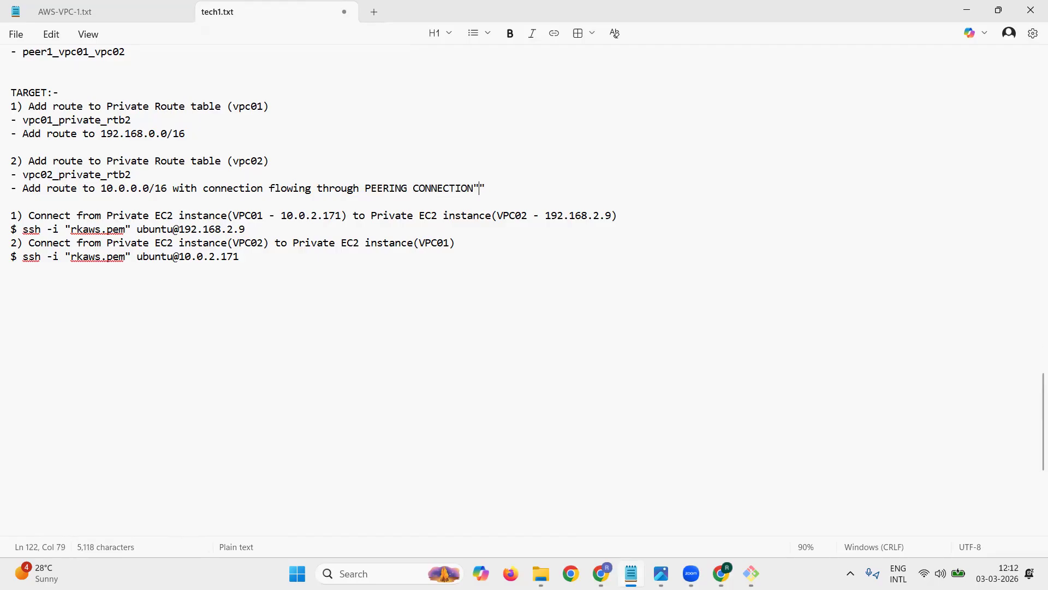
pyautogui.press('BackSpace')
pyautogui.write(':::')
pyautogui.press('BackSpace')
pyautogui.press('BackSpace')
pyautogui.press('BackSpace')
pyautogui.write('"')
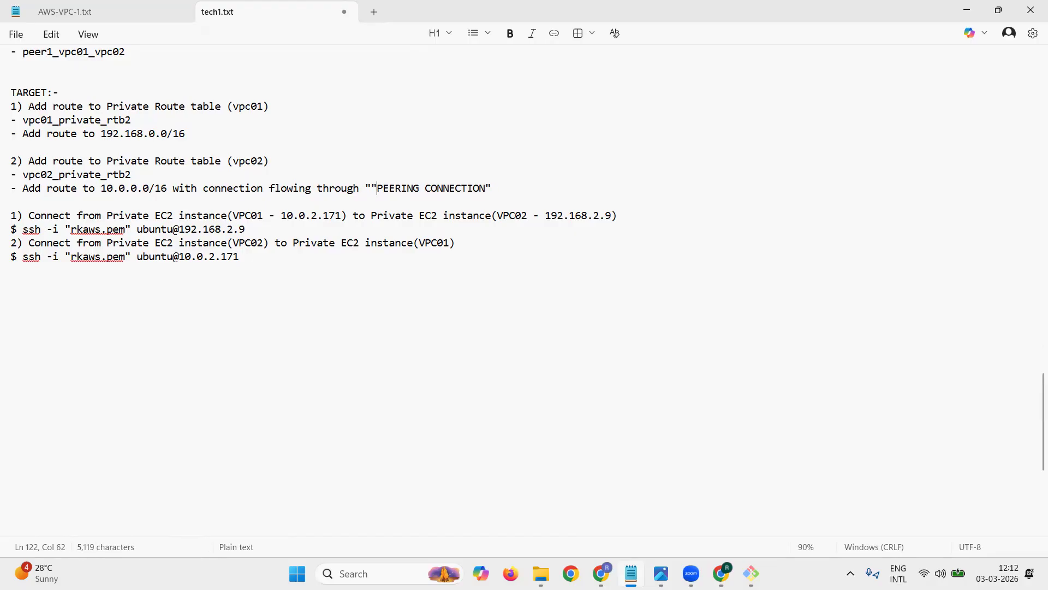
pyautogui.press('Down')
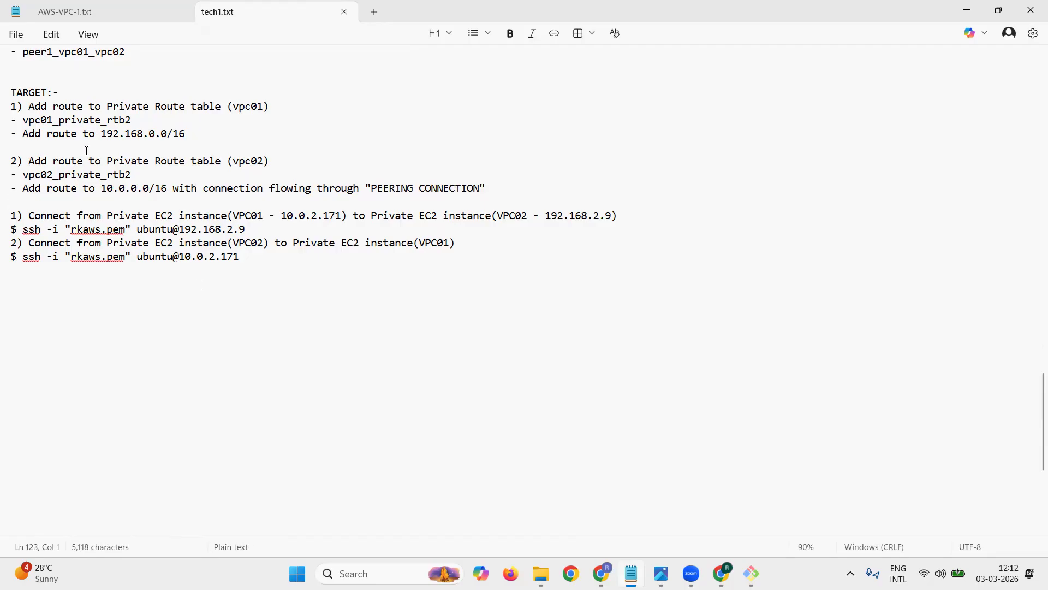
# Step: Append the peering connection name in square brackets, [peer1_vpc01_vpc02], to the 10.0.0.0/16 route bullet, copying it from the Peering Connection section
pyautogui.scroll(1, 86, 150)
pyautogui.moveTo(20, 93); pyautogui.dragTo(128, 94)
pyautogui.hotkey('ctrl', 'c')
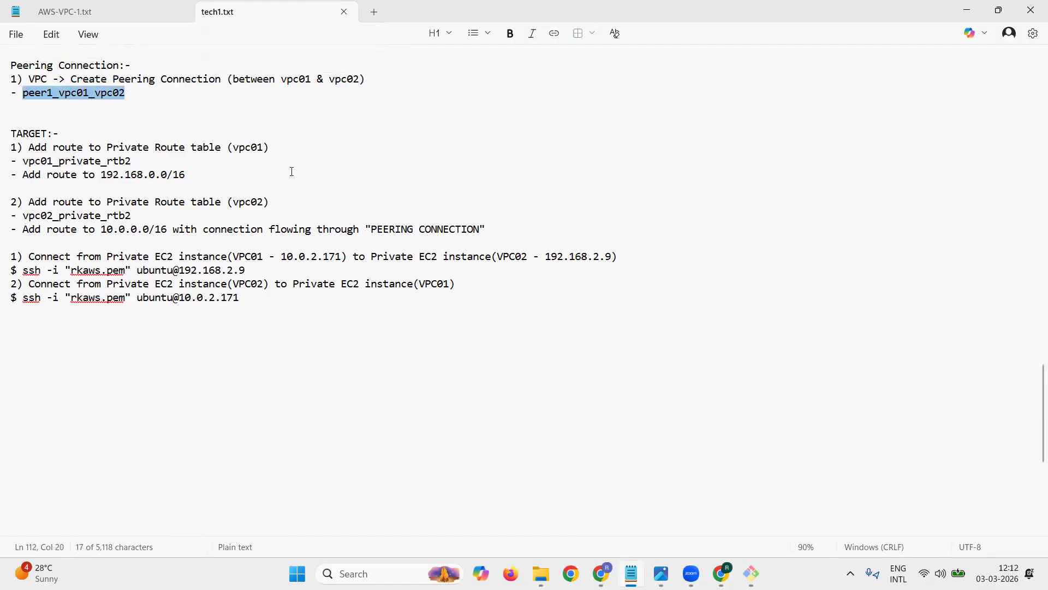
pyautogui.click(491, 230)
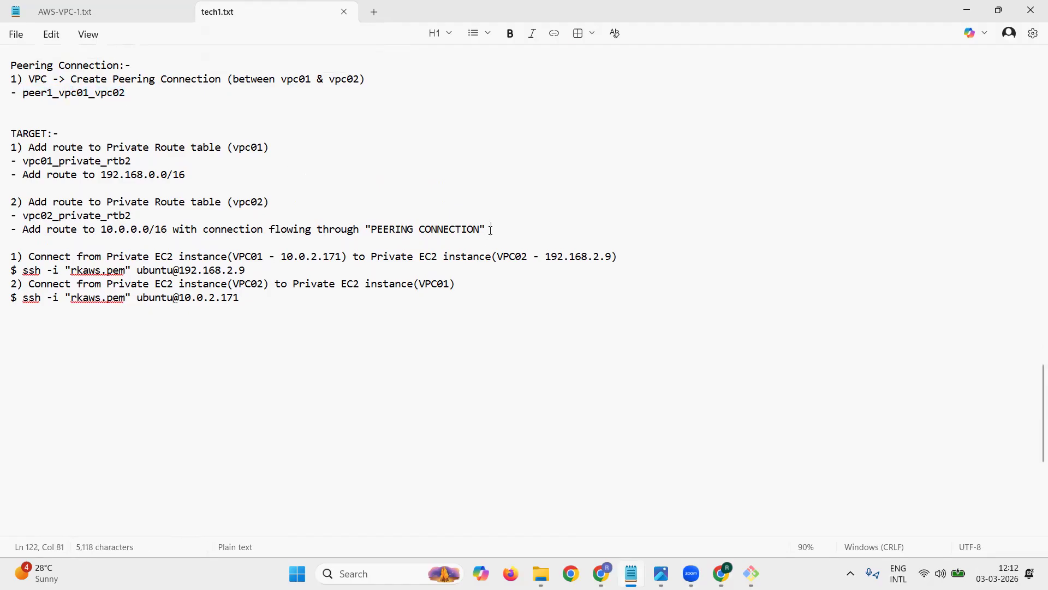
pyautogui.write('[')
pyautogui.hotkey('ctrl', 'v')
pyautogui.write(']')
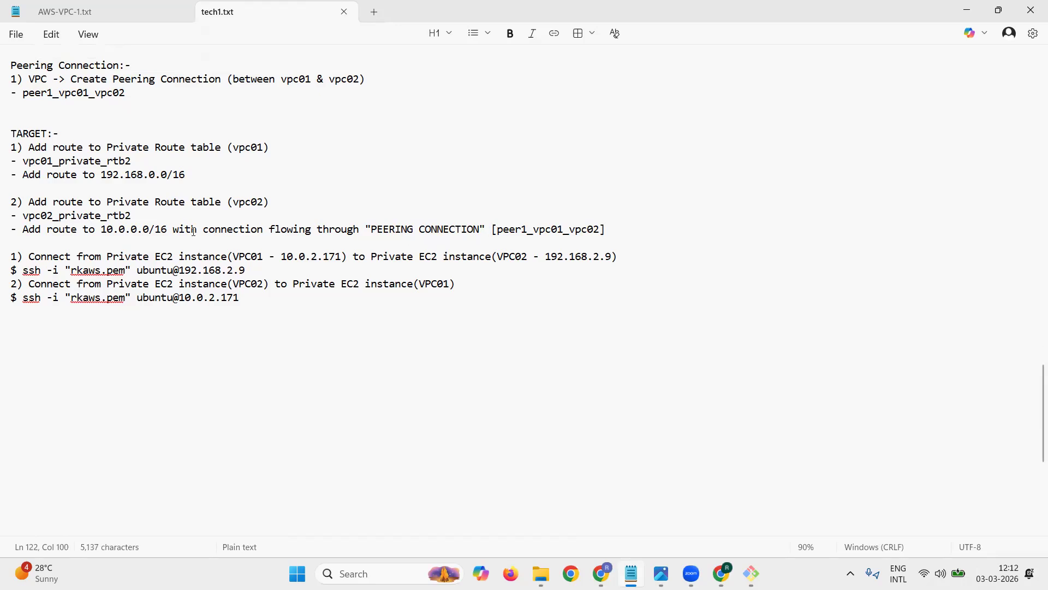
# Step: Copy the text from "with connection" through "[peer1_vpc01_vpc02]" to the end of the 192.168.0.0/16 bullet and remove the extra line break
pyautogui.moveTo(171, 231); pyautogui.dragTo(619, 236)
pyautogui.hotkey('ctrl', 'c')
pyautogui.click(220, 169)
pyautogui.hotkey('ctrl', 'v')
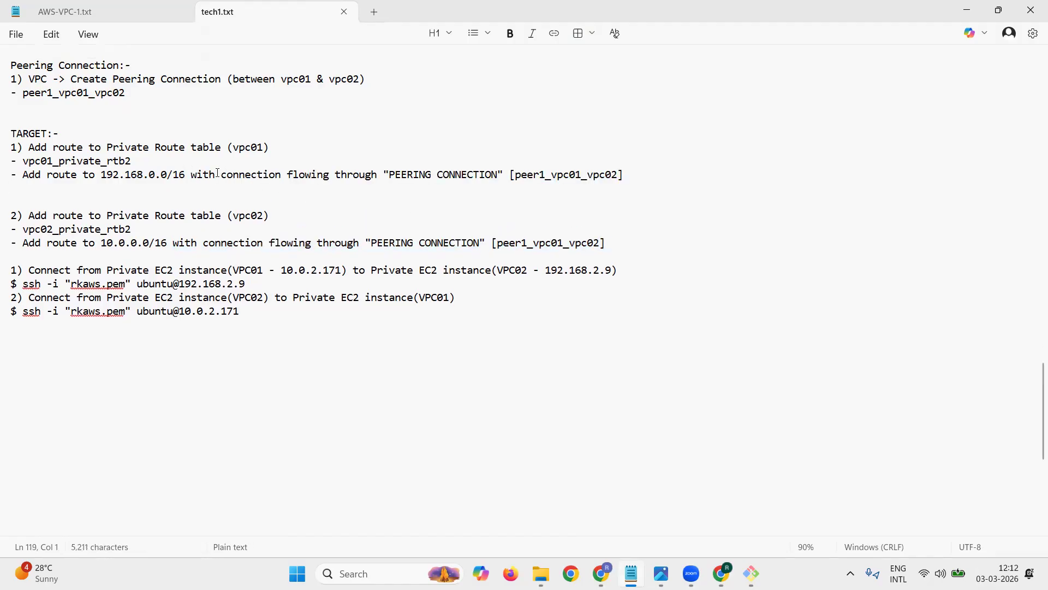
pyautogui.press('Delete')
# Step: Move both private route table items with their bullets from the TARGET section to below peer1_vpc01_vpc02 in the Peering Connection section
pyautogui.press('Up')
pyautogui.hotkey('shift', 'Down')
pyautogui.hotkey('shift', 'Down')
pyautogui.hotkey('shift', 'Down')
pyautogui.hotkey('shift', 'Down')
pyautogui.hotkey('shift', 'Down')
pyautogui.hotkey('shift', 'Down')
pyautogui.hotkey('shift', 'Down')
pyautogui.hotkey('ctrl', 'c')
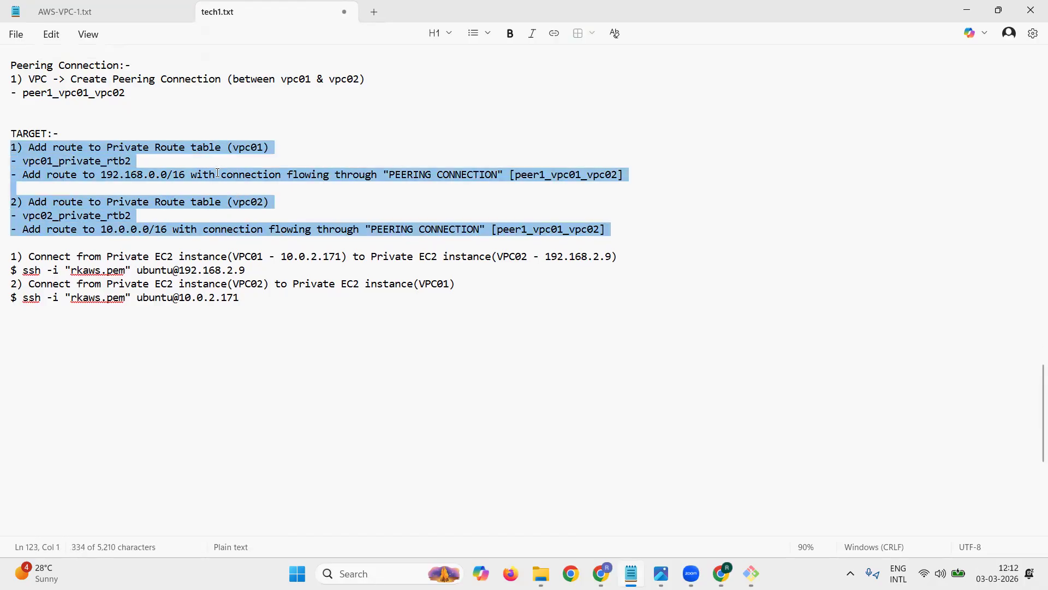
pyautogui.press('Delete')
pyautogui.press('Up')
pyautogui.press('Up')
pyautogui.press('Up')
pyautogui.press('Return')
pyautogui.press('Up')
pyautogui.hotkey('ctrl', 'v')
# Step: Remove the blank line between the two moved route items and renumber them as 2) for vpc01 and 3) for vpc02
pyautogui.press('Up')
pyautogui.press('Up')
pyautogui.press('Up')
pyautogui.press('Up')
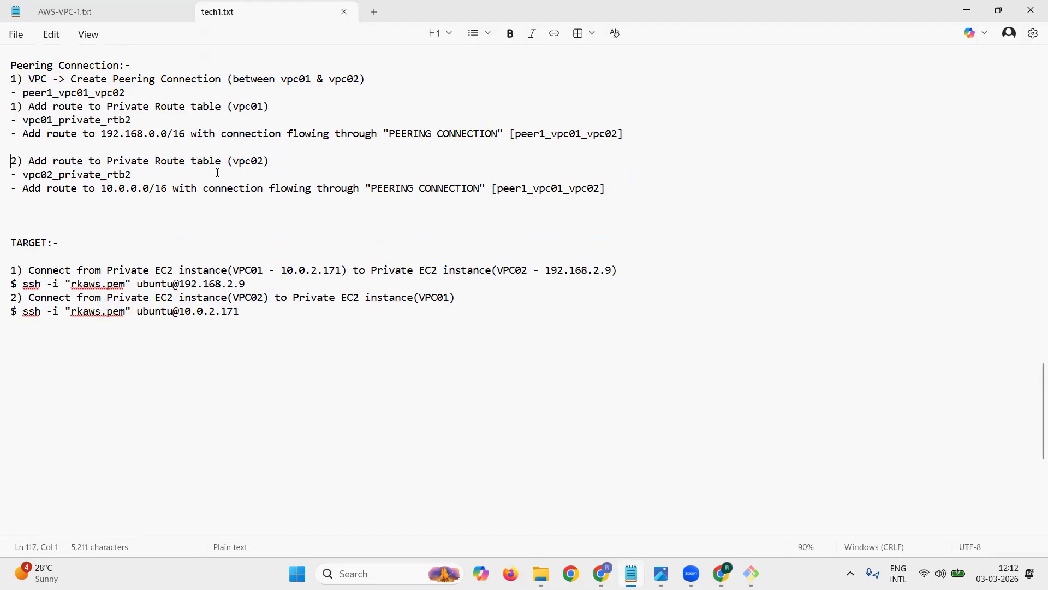
pyautogui.press('Delete')
pyautogui.press('Up')
pyautogui.press('Up')
pyautogui.press('Up')
pyautogui.hotkey('shift', 'Right')
pyautogui.write('2')
pyautogui.press('Down')
# Step: Delete the surplus blank lines above the TARGET heading and the one directly beneath it
pyautogui.press('Down')
pyautogui.press('Down')
pyautogui.hotkey('shift', 'Left')
pyautogui.write('3')
pyautogui.press('Down')
pyautogui.press('Down')
pyautogui.press('Down')
pyautogui.press('Delete')
pyautogui.press('Delete')
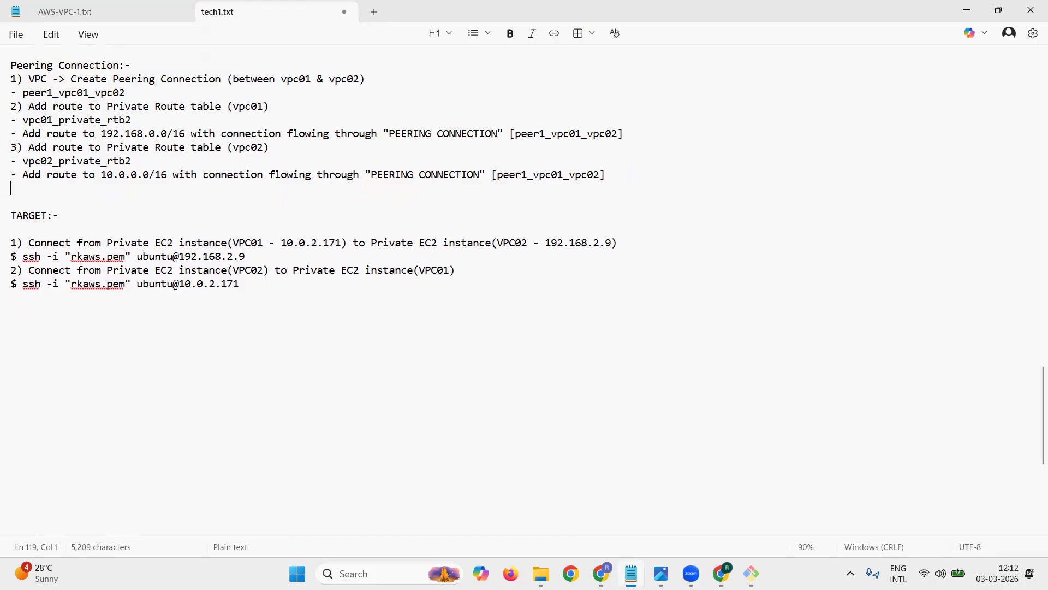
pyautogui.press('Down')
pyautogui.press('Down')
pyautogui.press('Delete')
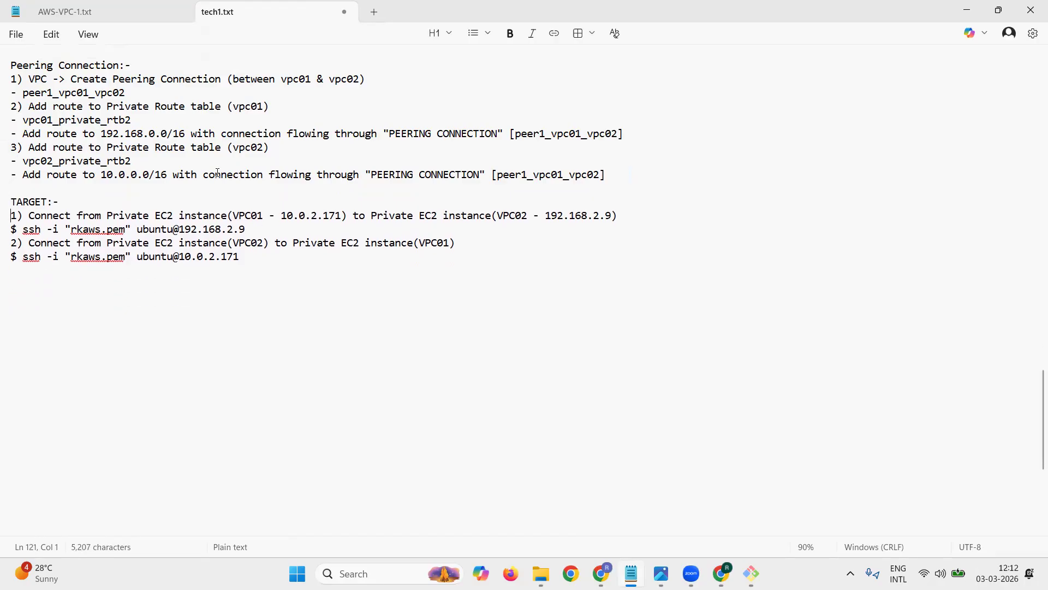
# Step: Switch to the AWS console in Chrome and open the routes of the vpc01_private_rtb2 route table for editing
pyautogui.press('Up')
pyautogui.press('Up')
pyautogui.moveTo(100, 109); pyautogui.dragTo(283, 116)
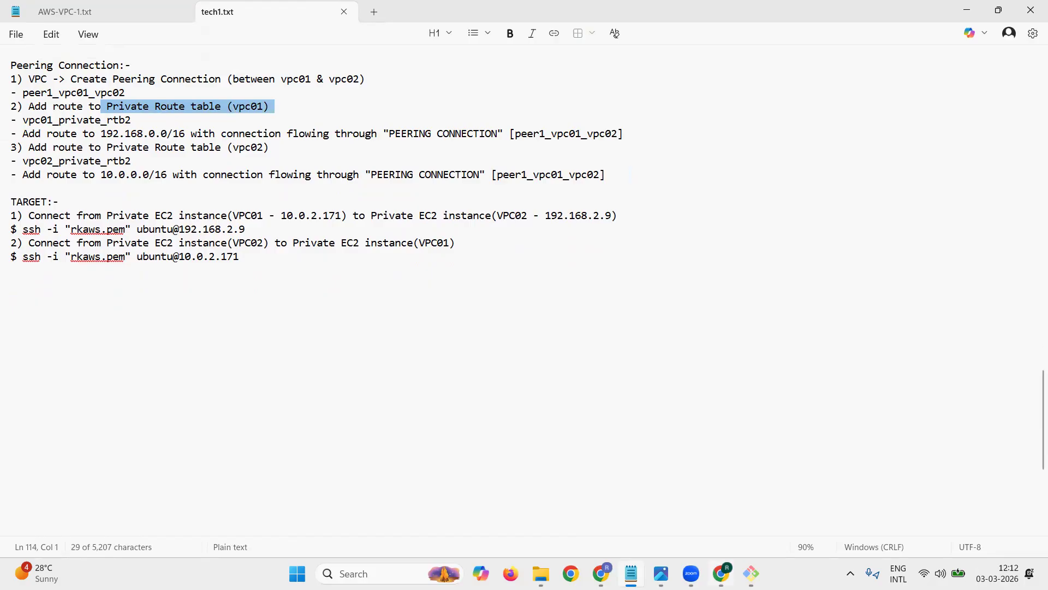
pyautogui.hotkey('alt', 'Tab')
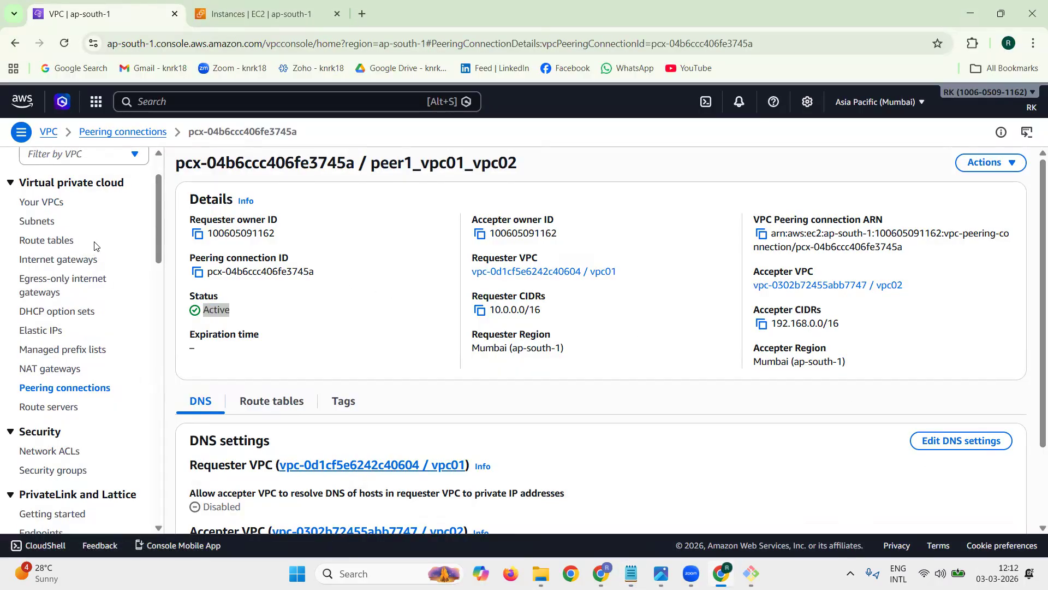
pyautogui.tripleClick(73, 241)
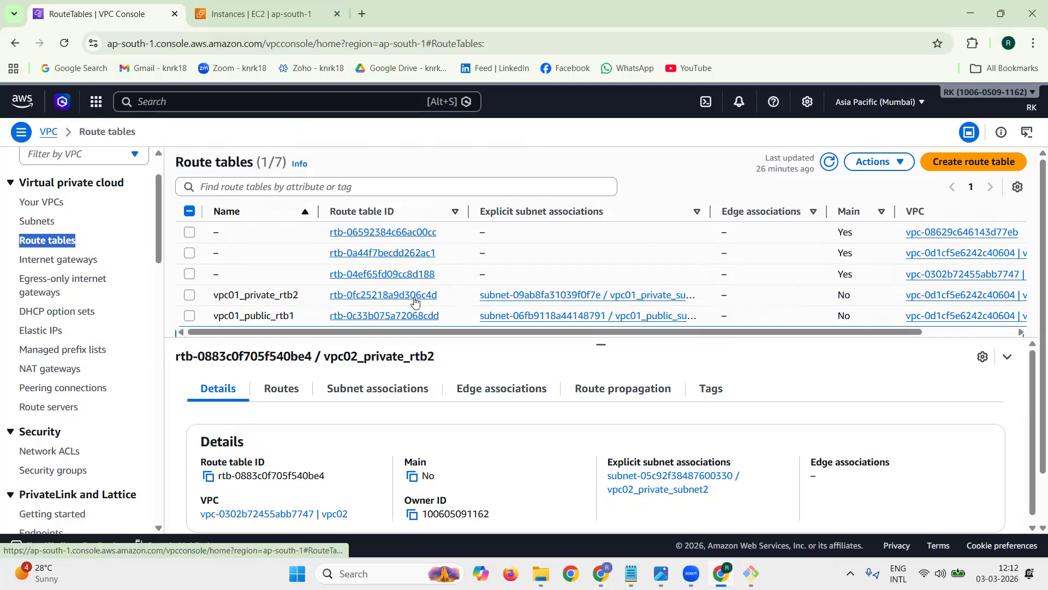
pyautogui.click(356, 296)
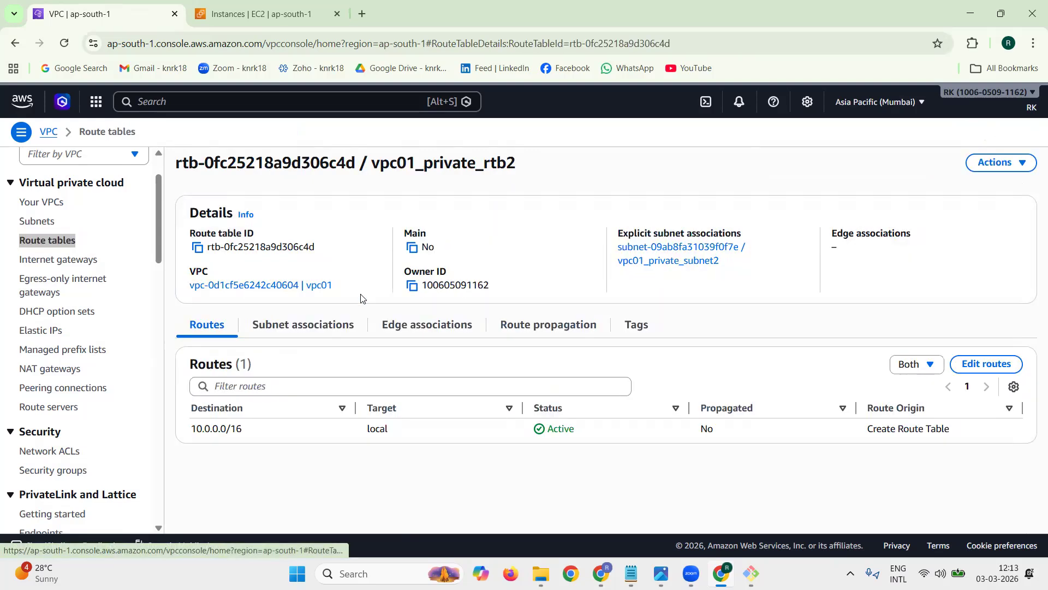
pyautogui.tripleClick(179, 322)
pyautogui.click(984, 365)
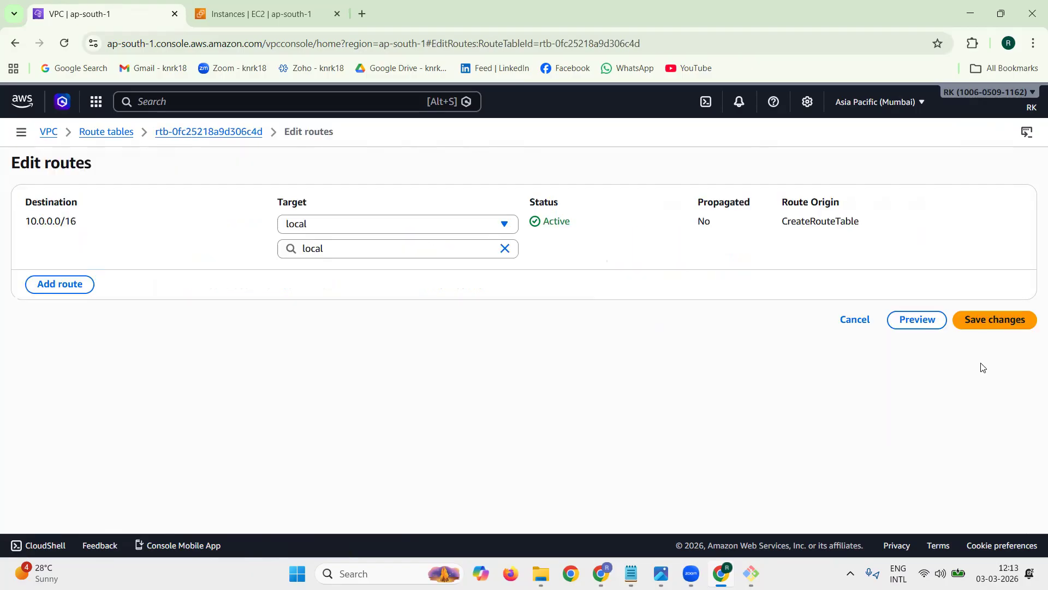
# Step: Add a new route with destination 192.168.0.0/16 to vpc01_private_rtb2
pyautogui.click(61, 286)
pyautogui.click(111, 274)
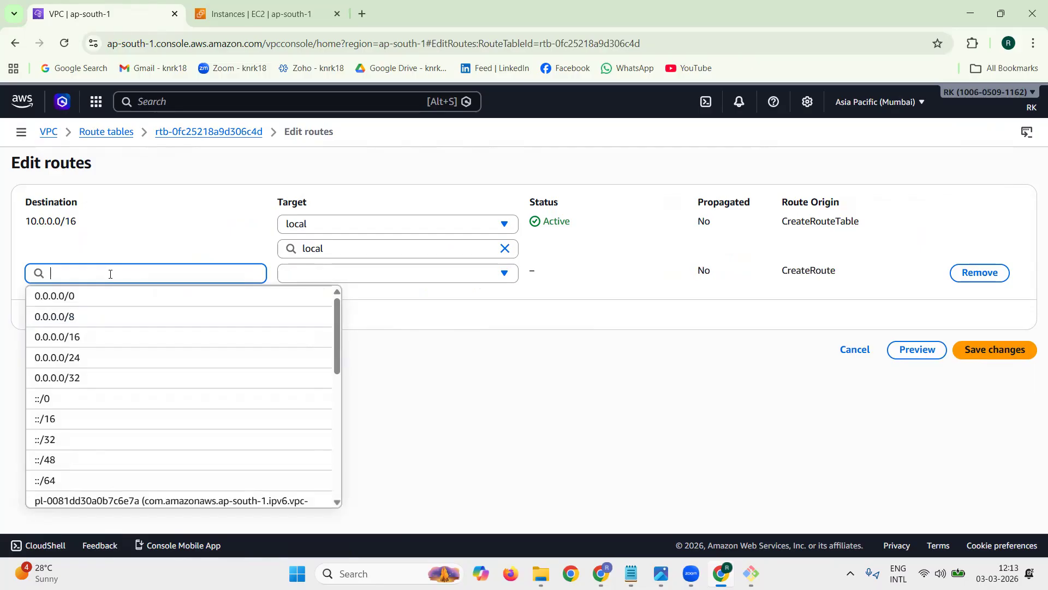
pyautogui.write('192.10')
pyautogui.press('BackSpace')
pyautogui.write('68.0.0/16')
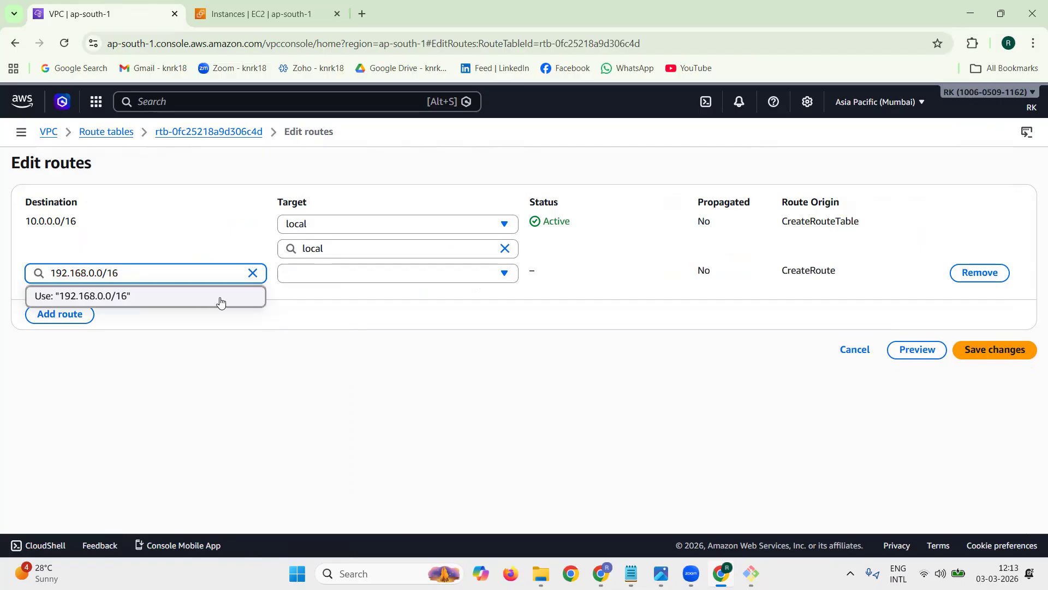
pyautogui.click(308, 301)
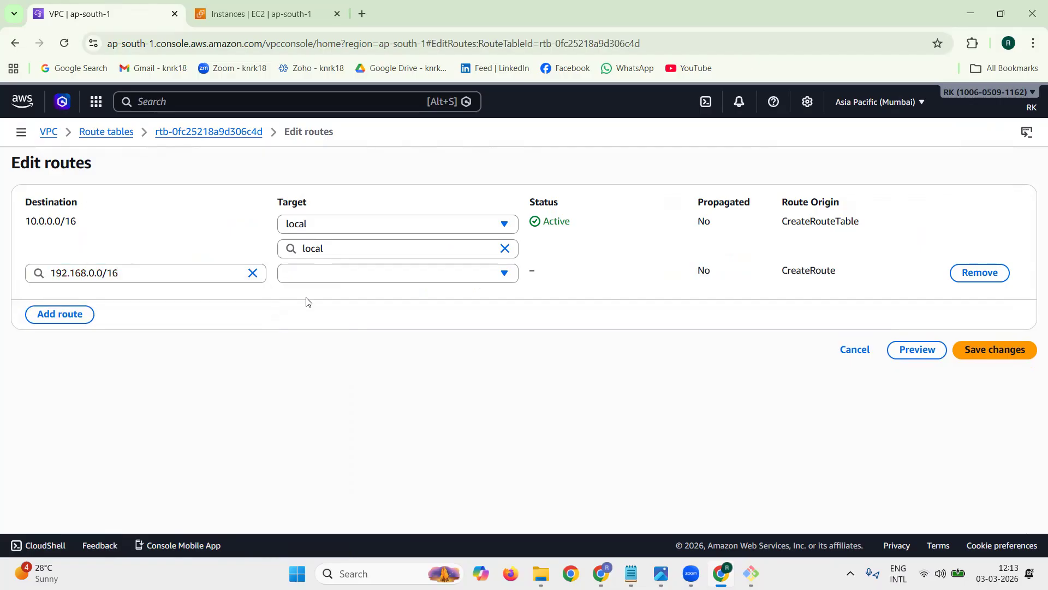
# Step: Target the 192.168.0.0/16 route at the Peering Connection peer1_vpc01_vpc02 and save the route changes
pyautogui.click(350, 273)
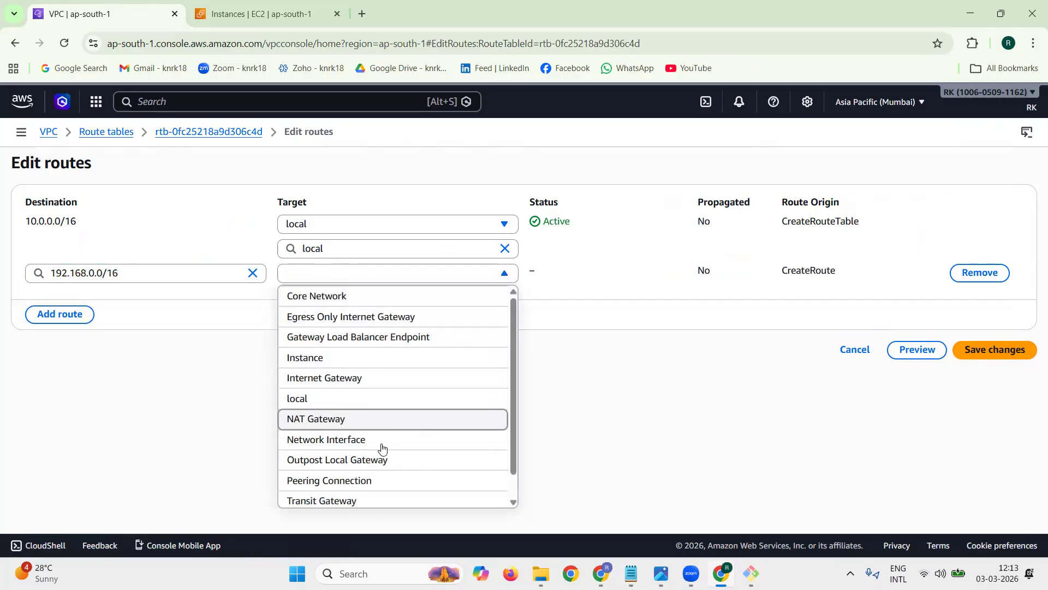
pyautogui.click(380, 481)
pyautogui.click(382, 299)
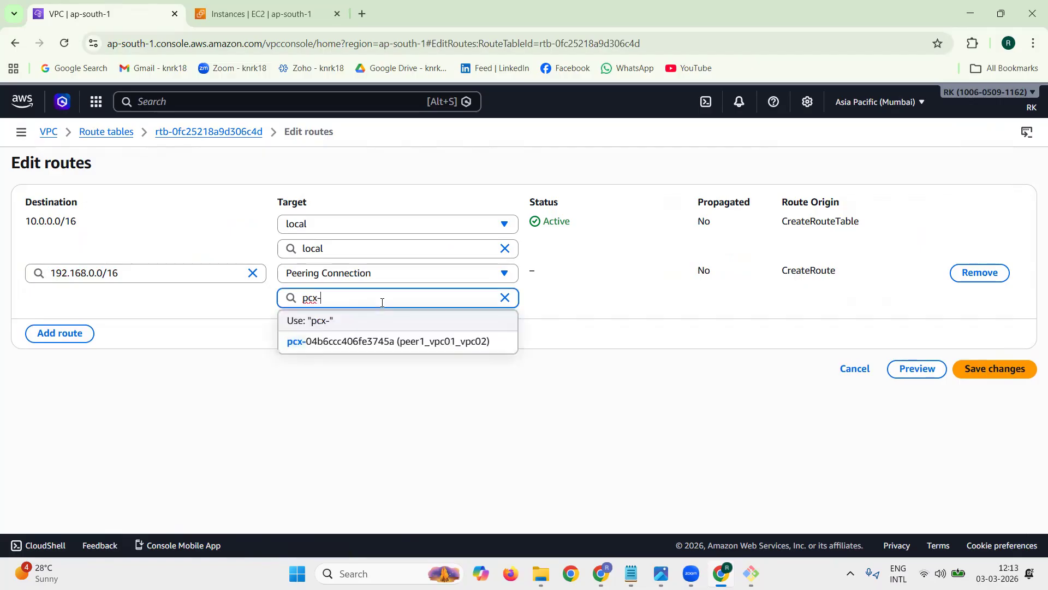
pyautogui.click(381, 340)
pyautogui.click(993, 378)
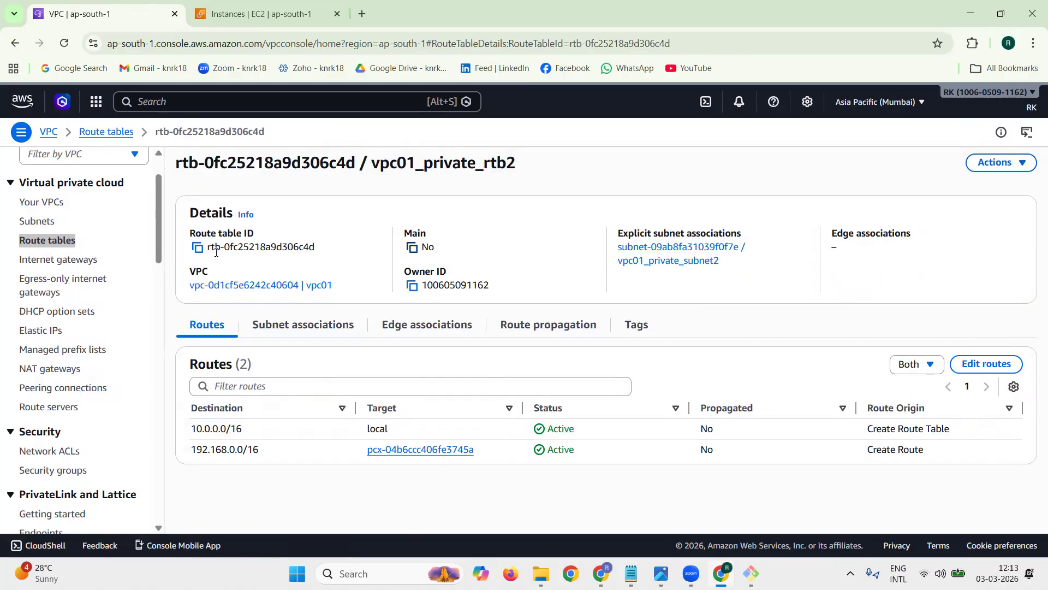
# Step: Open the routes of the vpc02_private_rtb2 route table for editing
pyautogui.click(42, 242)
pyautogui.click(188, 295)
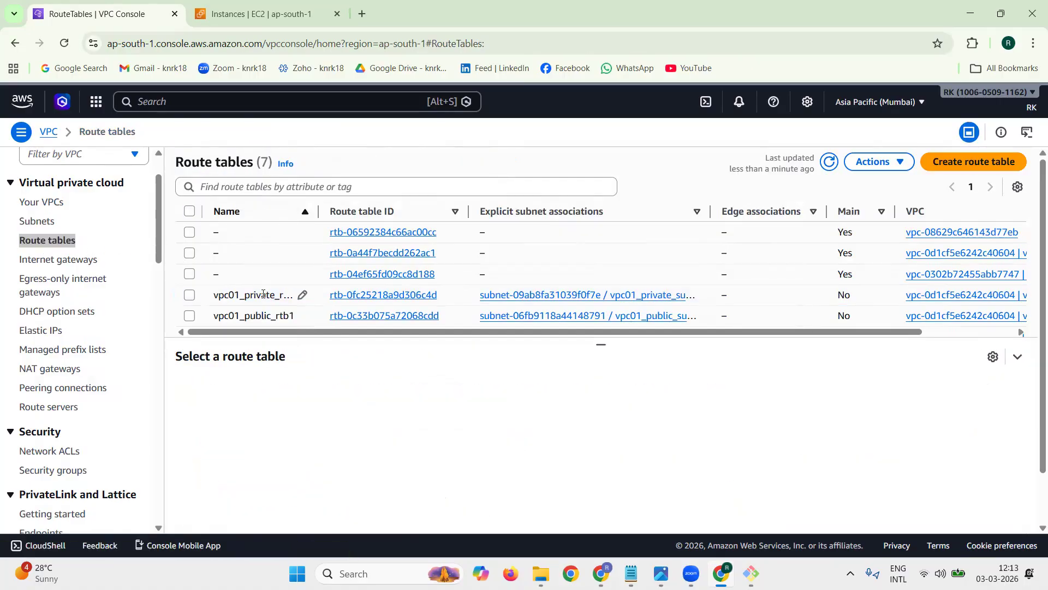
pyautogui.scroll(-2, 268, 292)
pyautogui.click(363, 281)
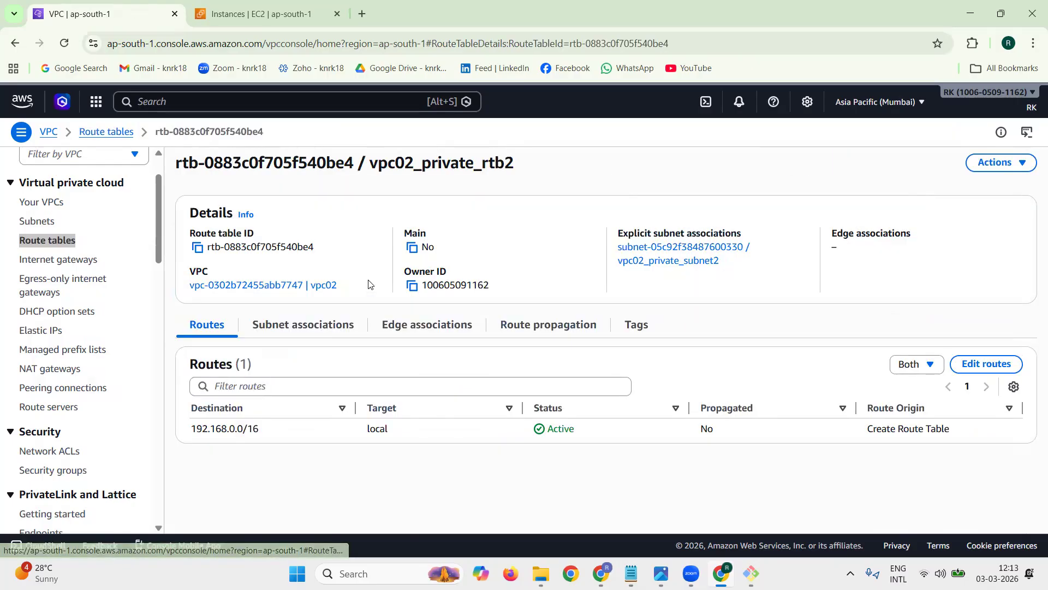
pyautogui.doubleClick(168, 324)
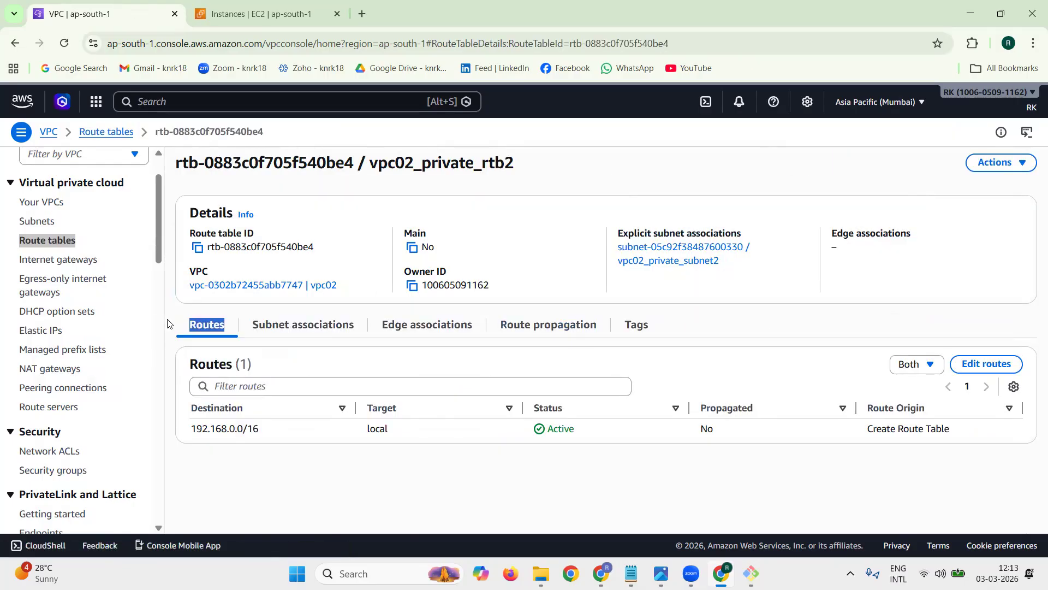
pyautogui.click(989, 366)
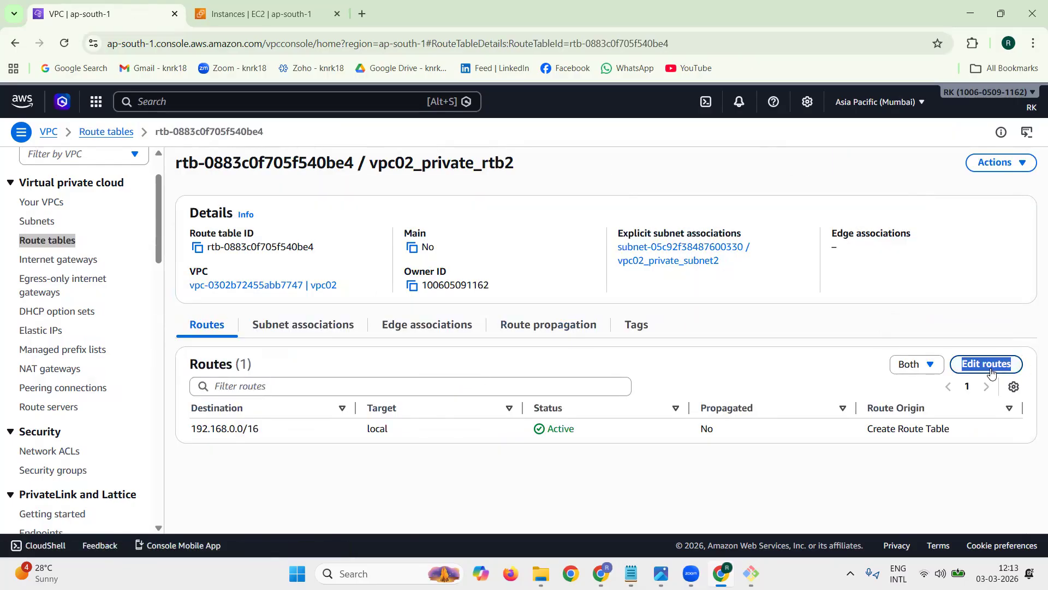
# Step: Add a new route with destination 10.0.0.0/16 to vpc02_private_rtb2
pyautogui.click(60, 284)
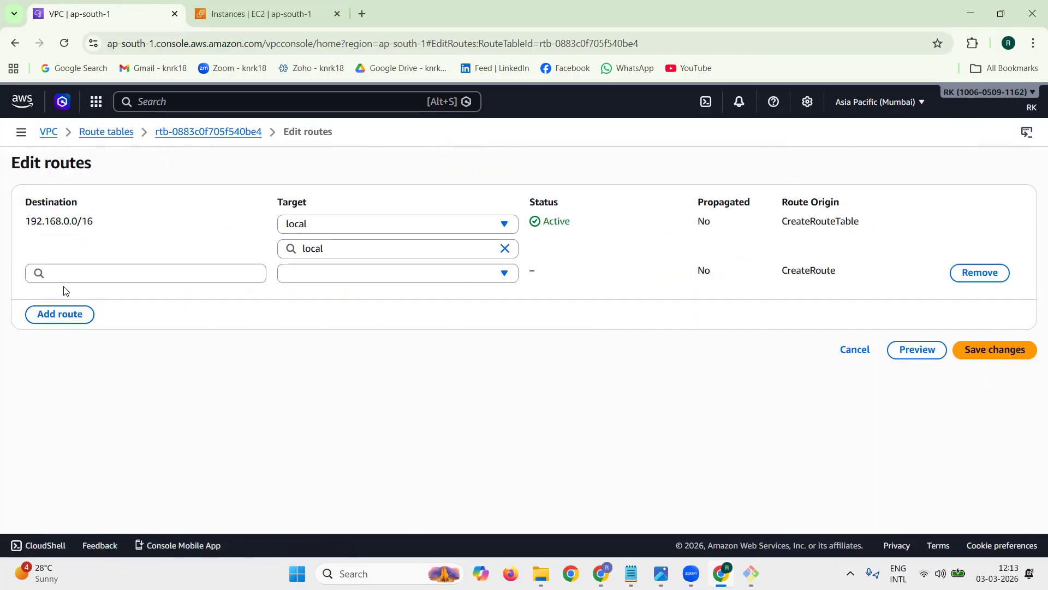
pyautogui.click(102, 271)
pyautogui.write('1')
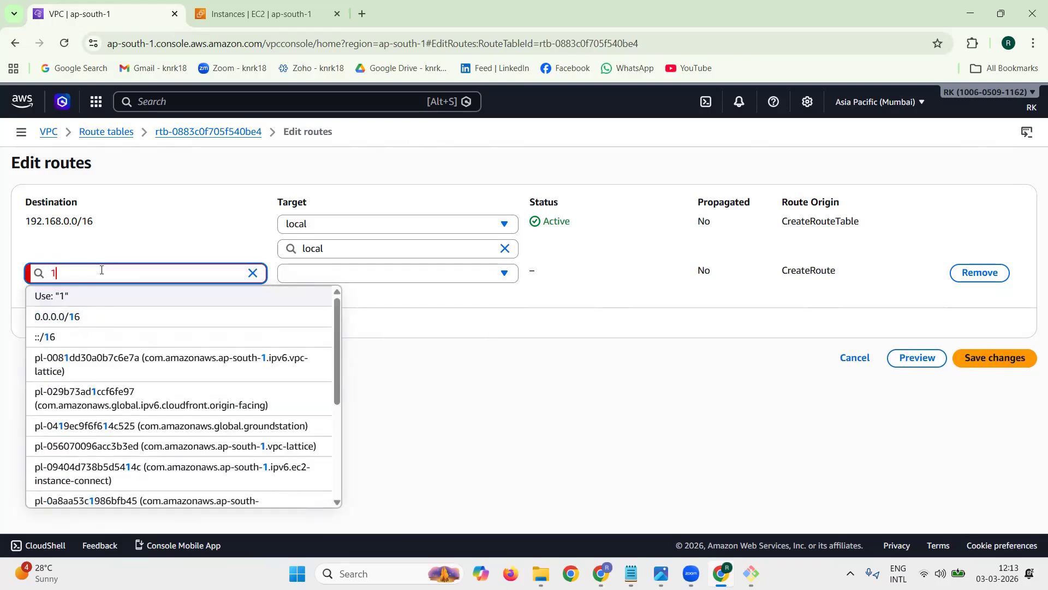
pyautogui.write('0.0.0./1')
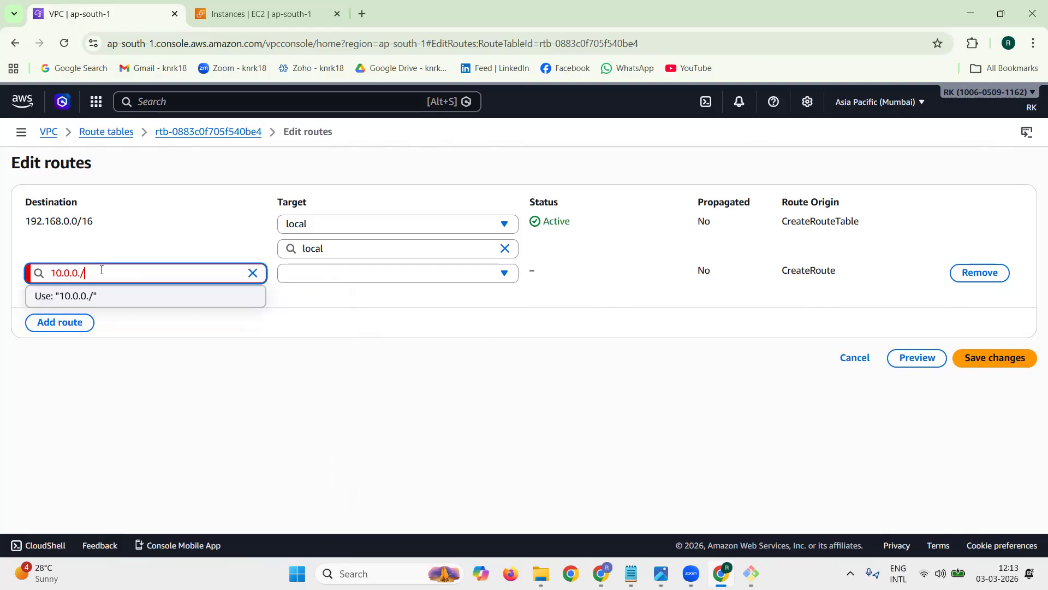
pyautogui.press('BackSpace')
pyautogui.press('BackSpace')
pyautogui.write('0/16')
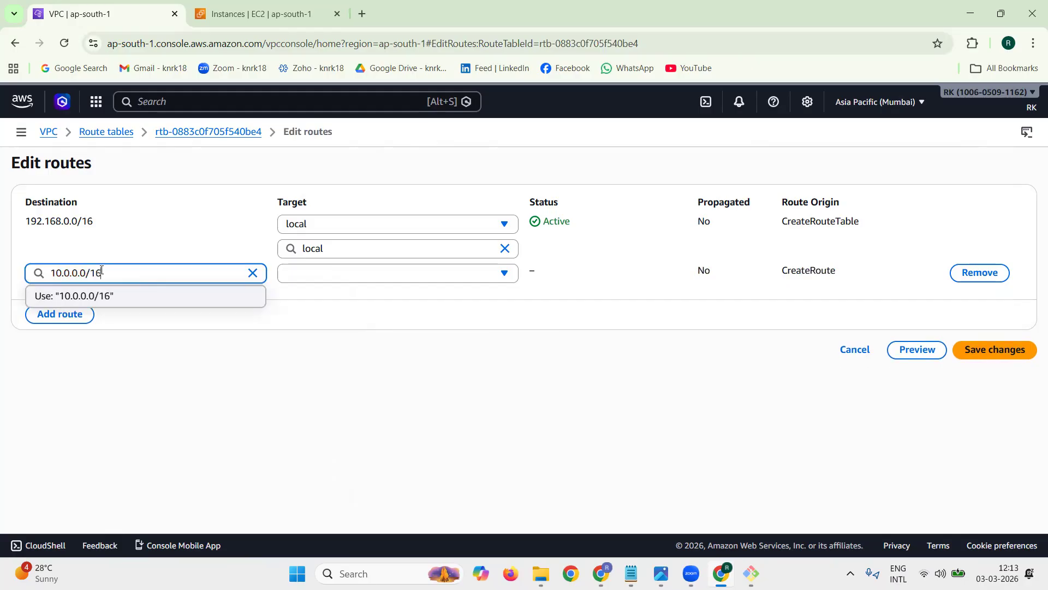
pyautogui.click(292, 303)
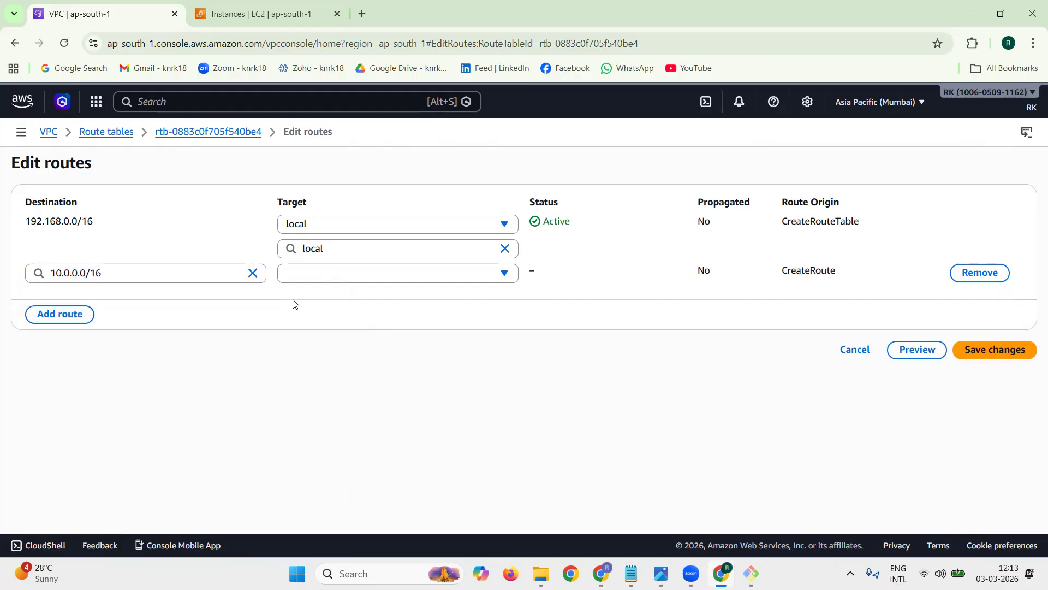
# Step: Target the 10.0.0.0/16 route at the Peering Connection peer1_vpc01_vpc02, save the route changes, and go to the VPC list
pyautogui.click(368, 276)
pyautogui.click(388, 481)
pyautogui.click(391, 297)
pyautogui.click(392, 341)
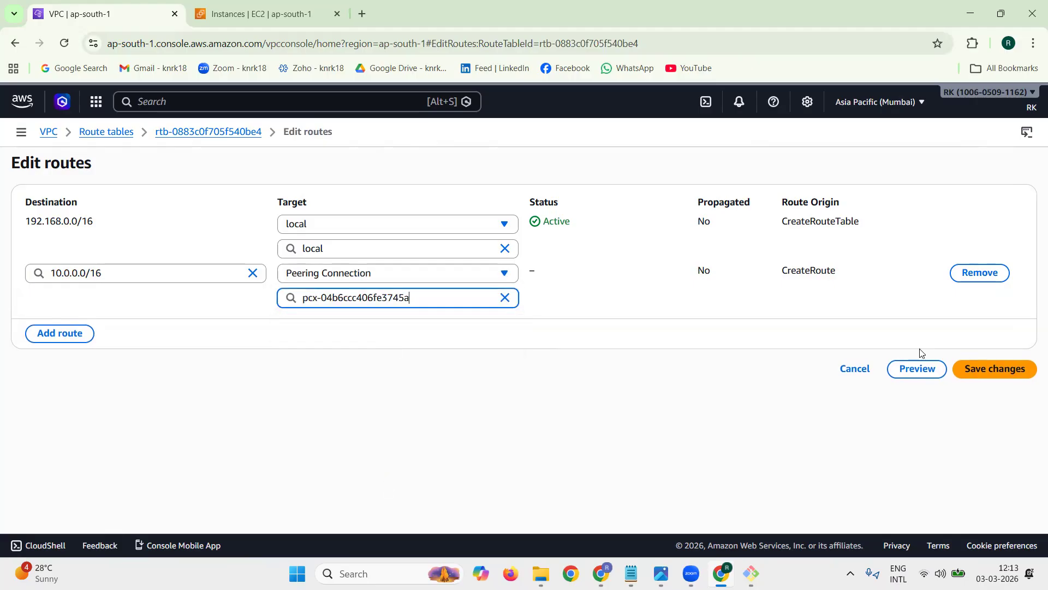
pyautogui.click(1021, 376)
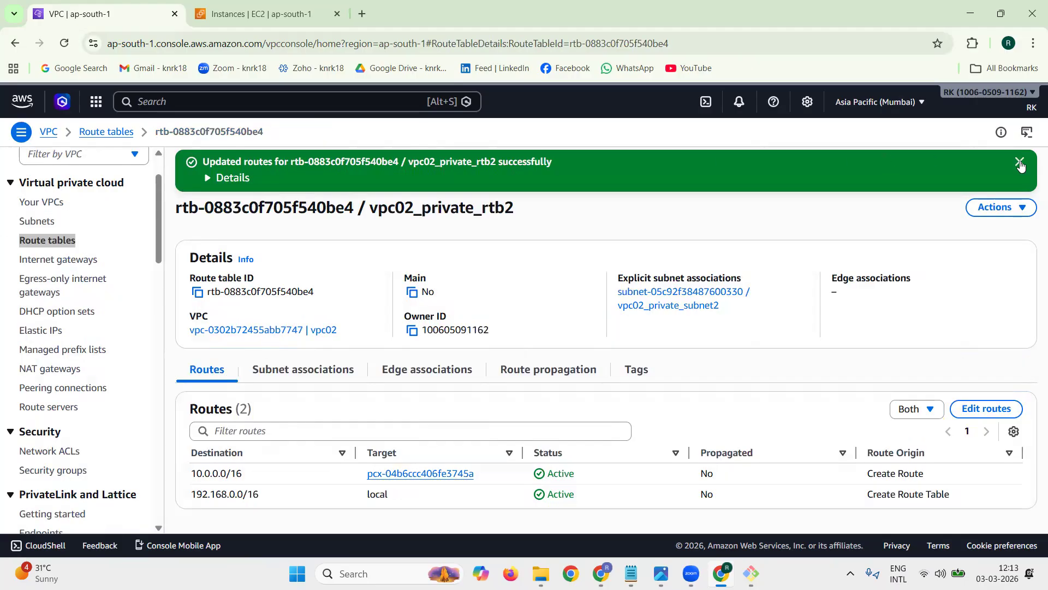
pyautogui.click(1032, 164)
pyautogui.click(51, 202)
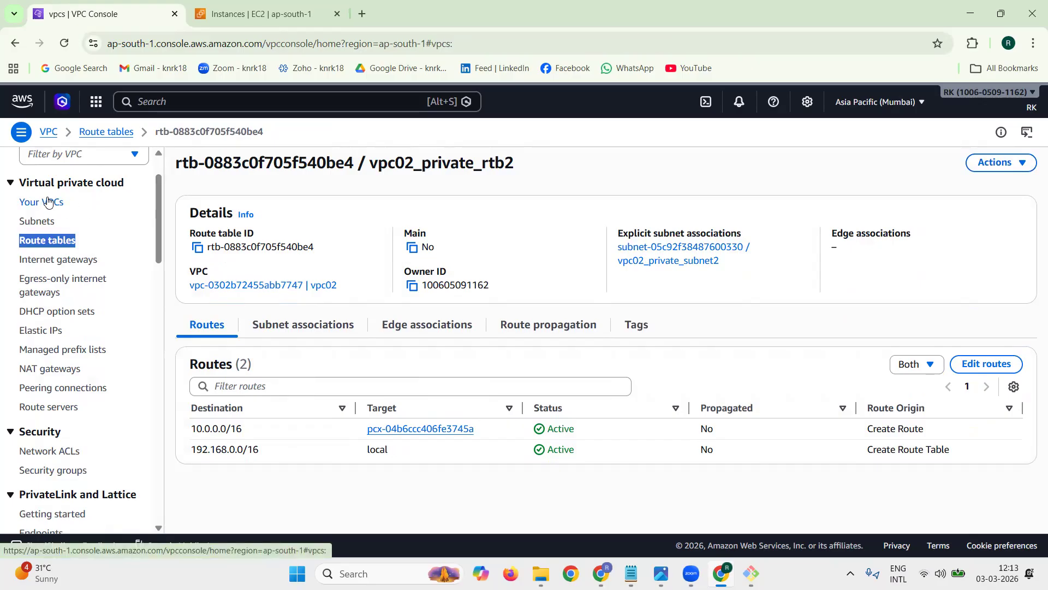
# Step: Switch to the Git Bash terminal session on the VPC02 private instance 192.168.2.9 and get a fresh prompt
pyautogui.click(969, 13)
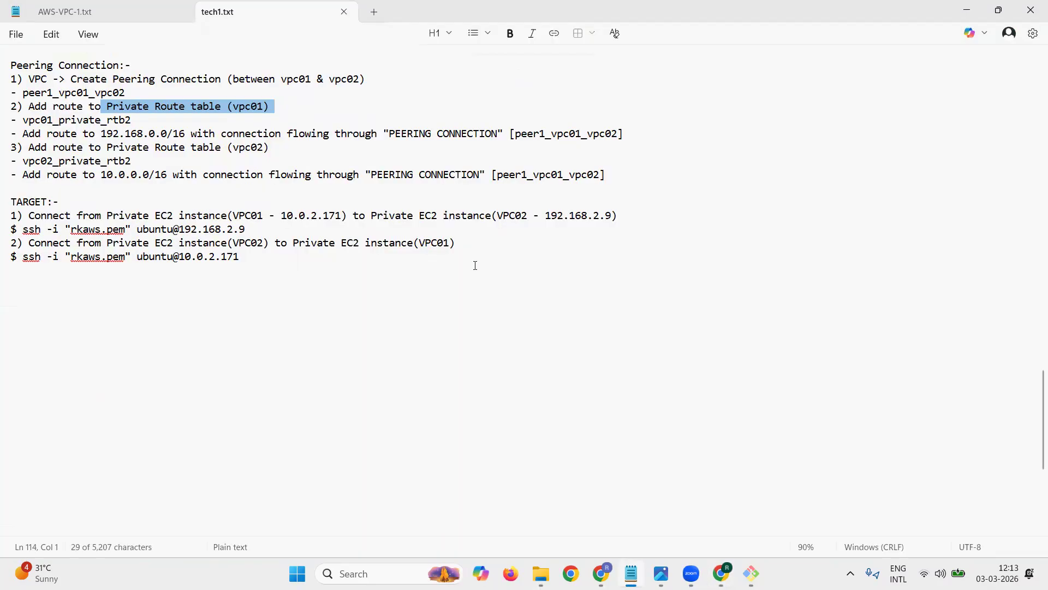
pyautogui.click(966, 10)
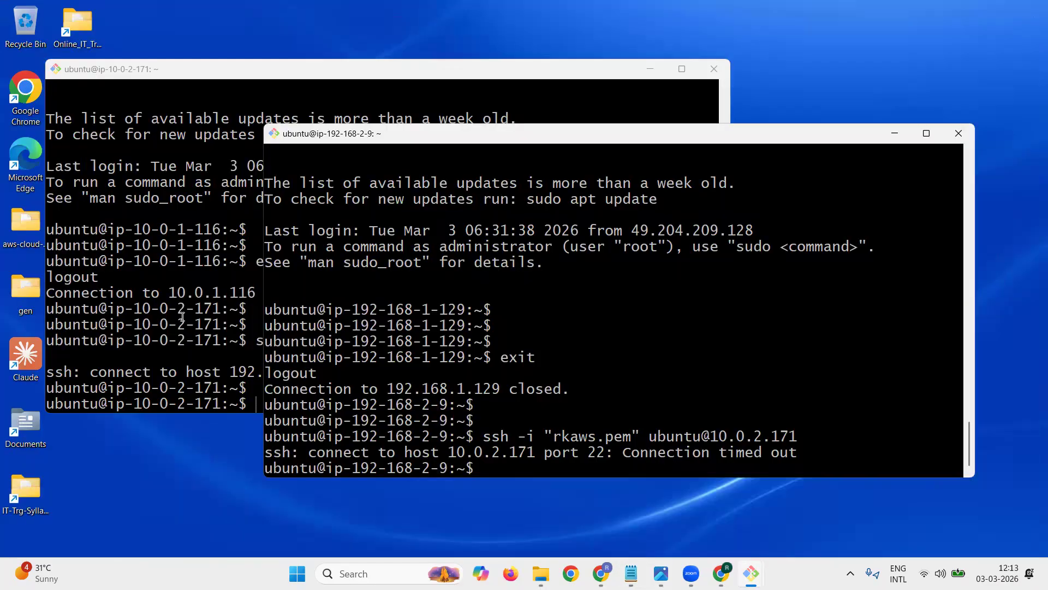
pyautogui.press('Return')
pyautogui.press('Return')
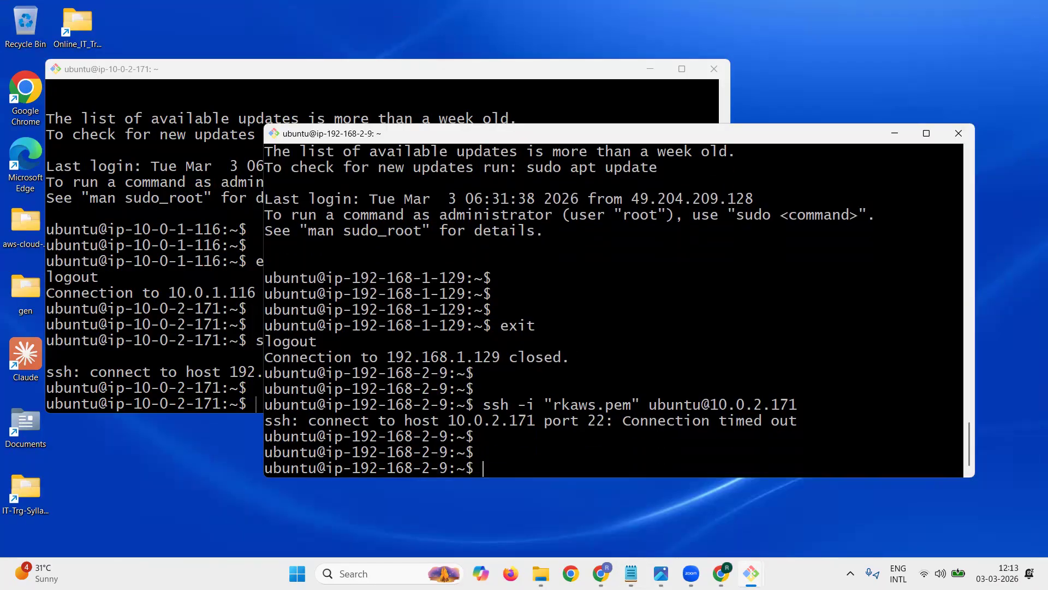
pyautogui.click(217, 337)
pyautogui.press('Return')
pyautogui.press('Return')
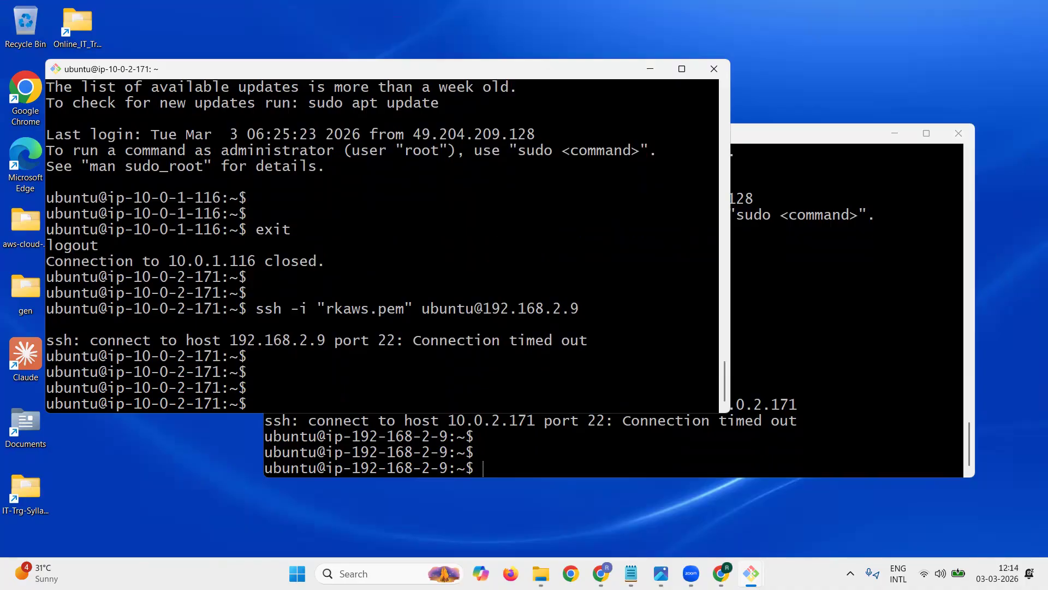
pyautogui.press('Up')
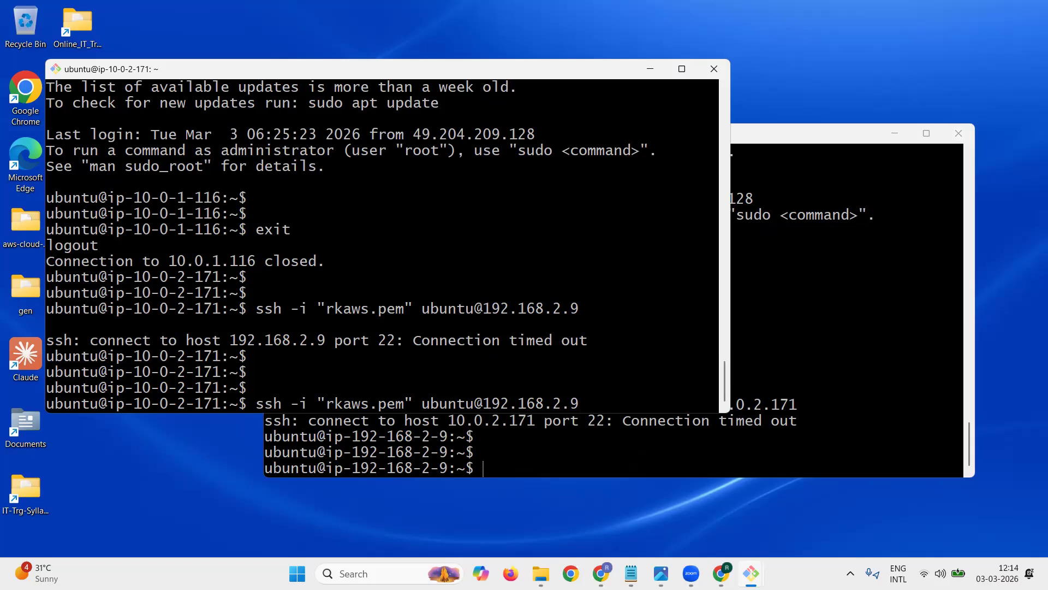
pyautogui.press('Return')
pyautogui.write('yes')
pyautogui.press('Return')
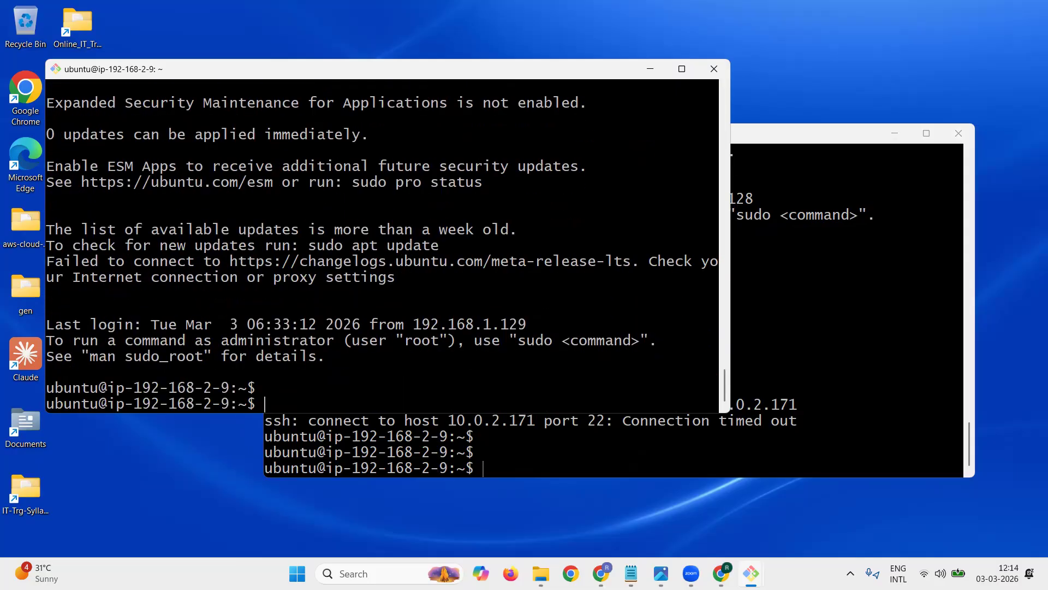
pyautogui.press('Return')
pyautogui.press('Return')
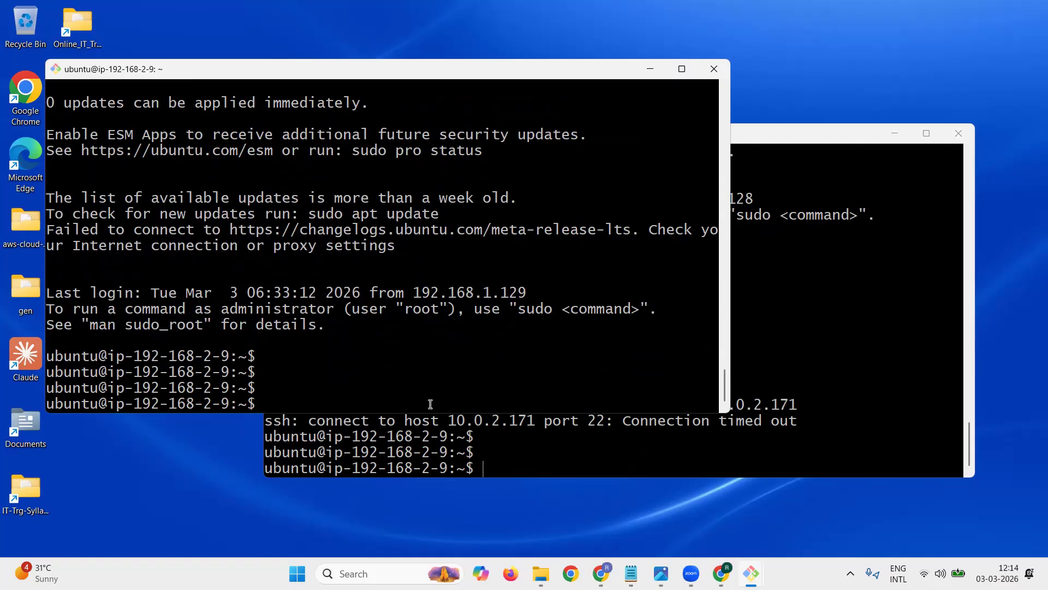
pyautogui.click(785, 341)
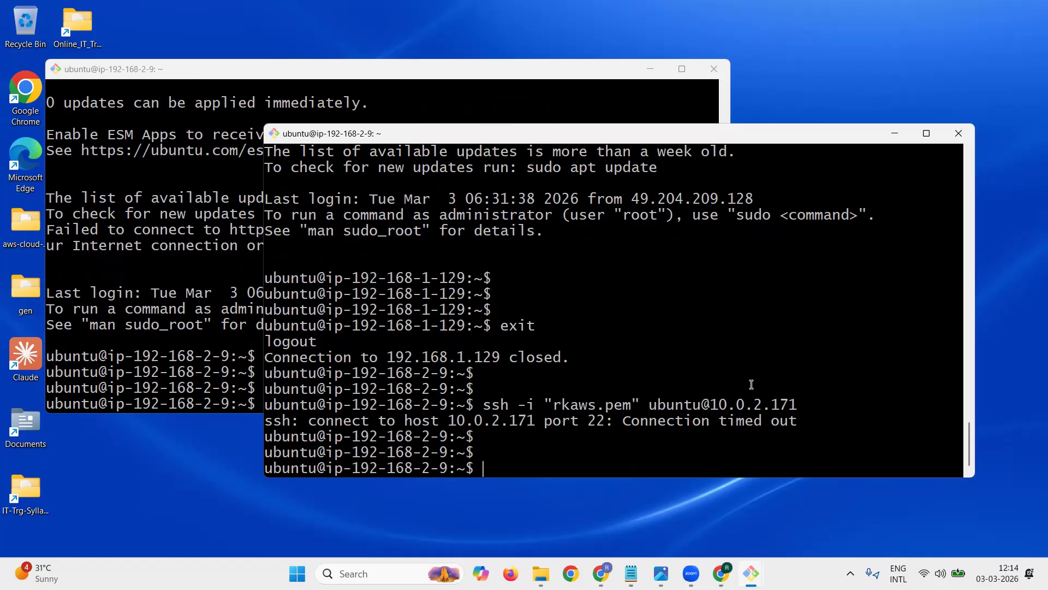
pyautogui.press('Up')
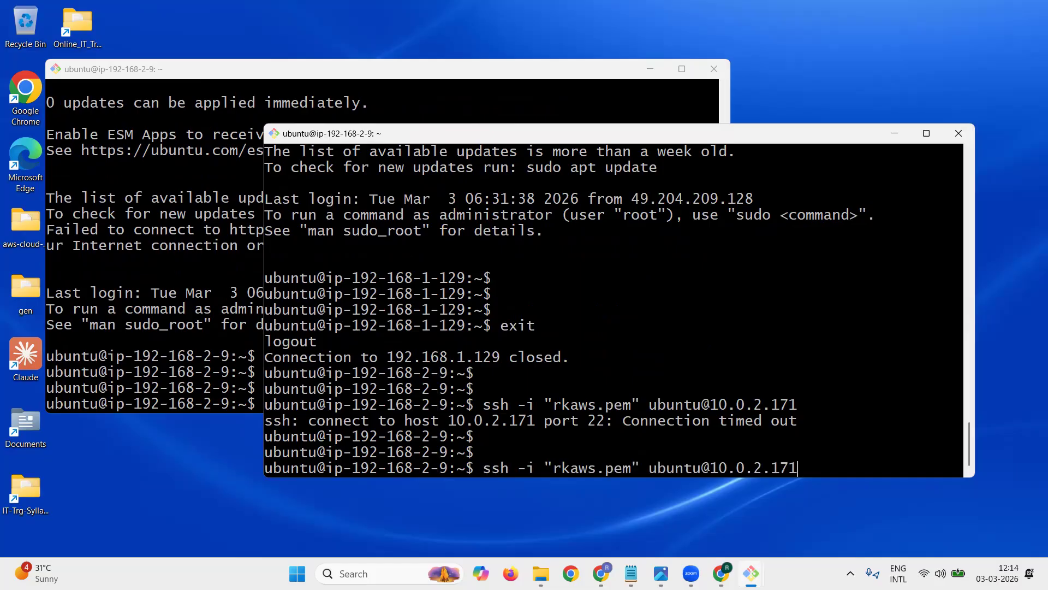
pyautogui.press('Return')
pyautogui.write('yes')
pyautogui.press('Return')
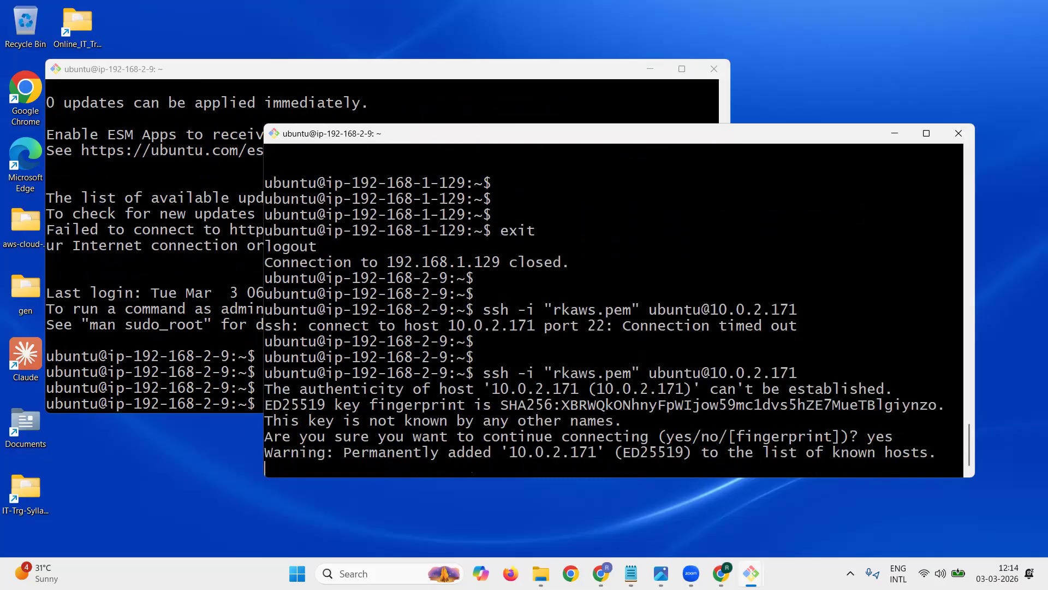
pyautogui.press('Return')
pyautogui.press('Return')
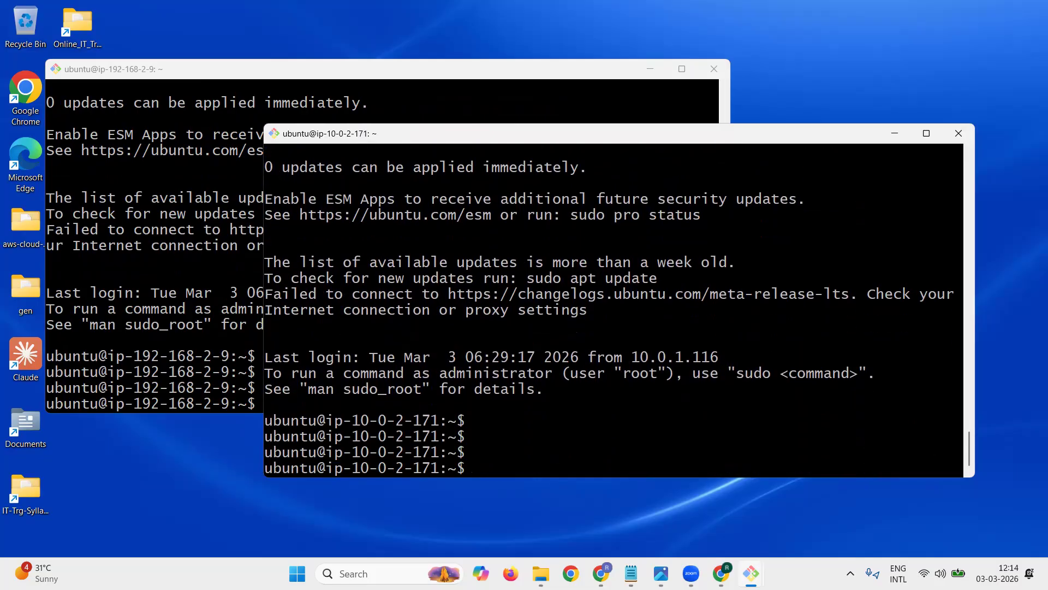
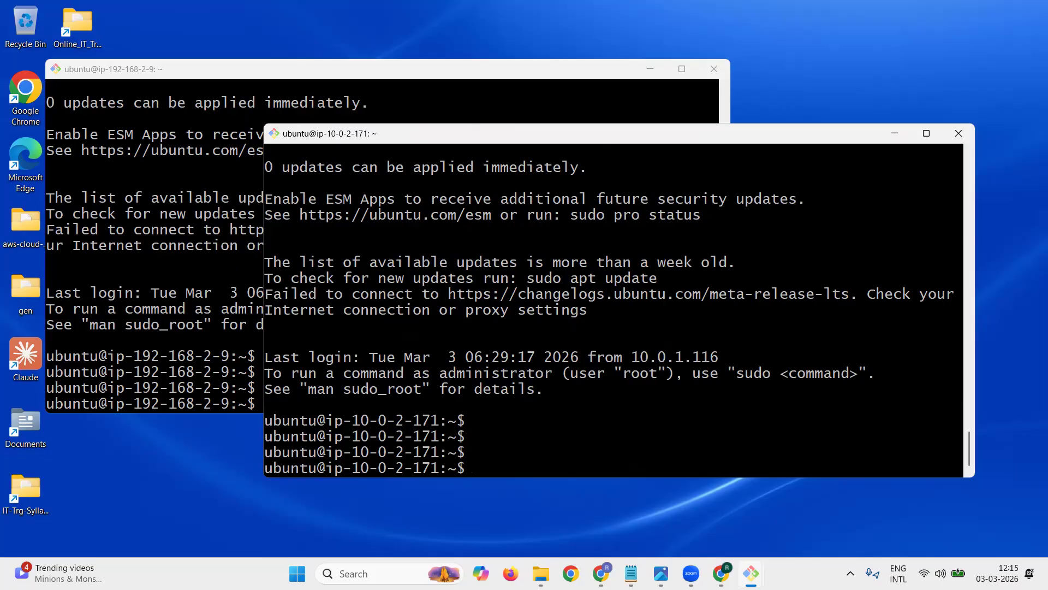
# Step: Log out of the nested SSH sessions in the front terminal, starting at 10.0.2.171, until its window closes
pyautogui.write('exit')
pyautogui.press('Return')
pyautogui.write('exit')
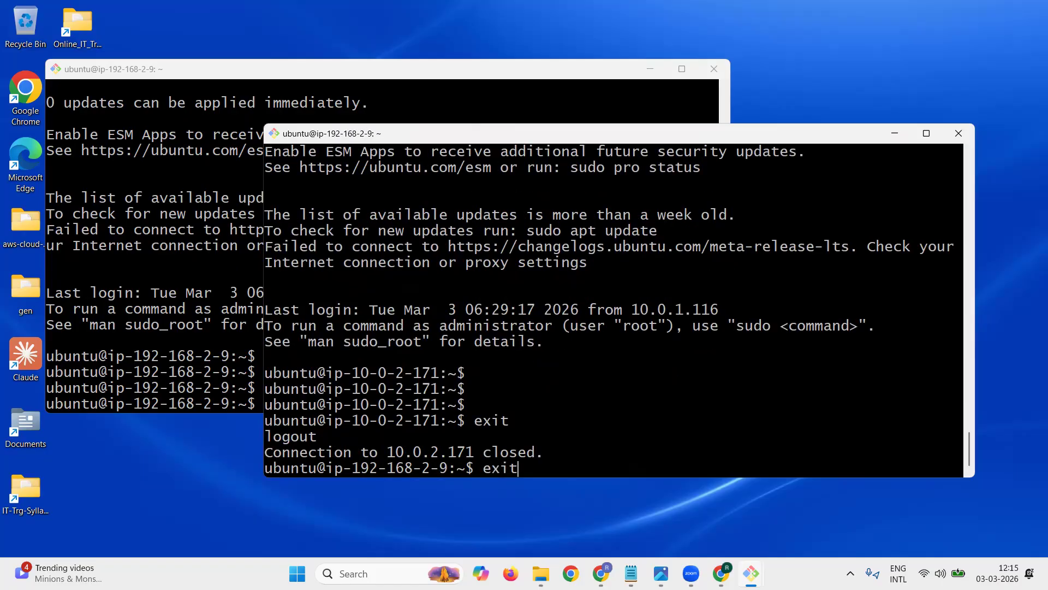
pyautogui.press('Return')
pyautogui.write('exit')
pyautogui.press('Return')
pyautogui.write('exit')
pyautogui.press('Return')
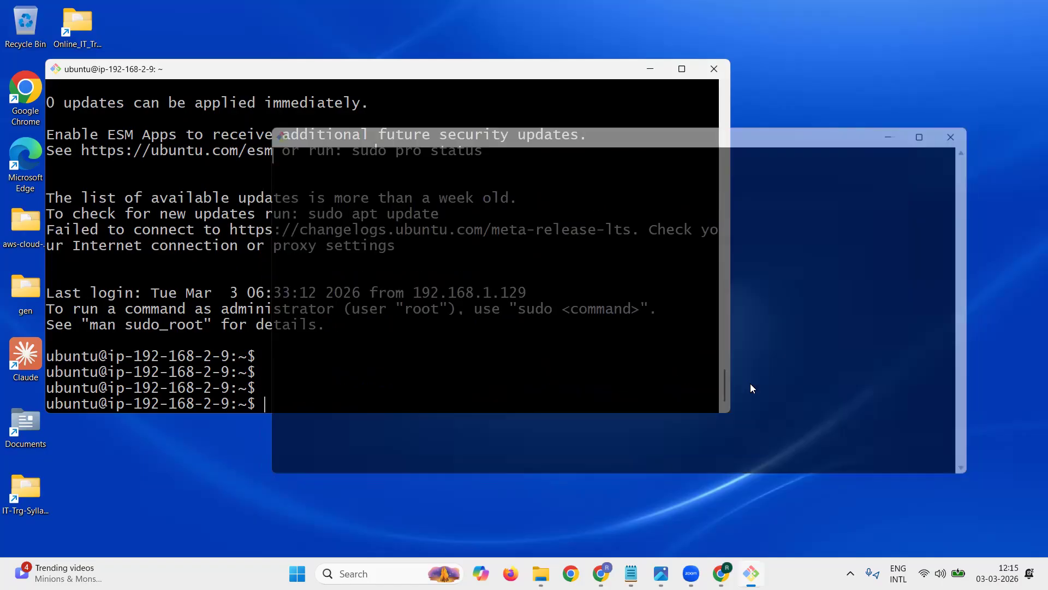
# Step: Log out of the nested SSH sessions in the remaining terminal, starting at 192.168.2.9, until its window closes
pyautogui.write('exit')
pyautogui.press('Return')
pyautogui.write('exi')
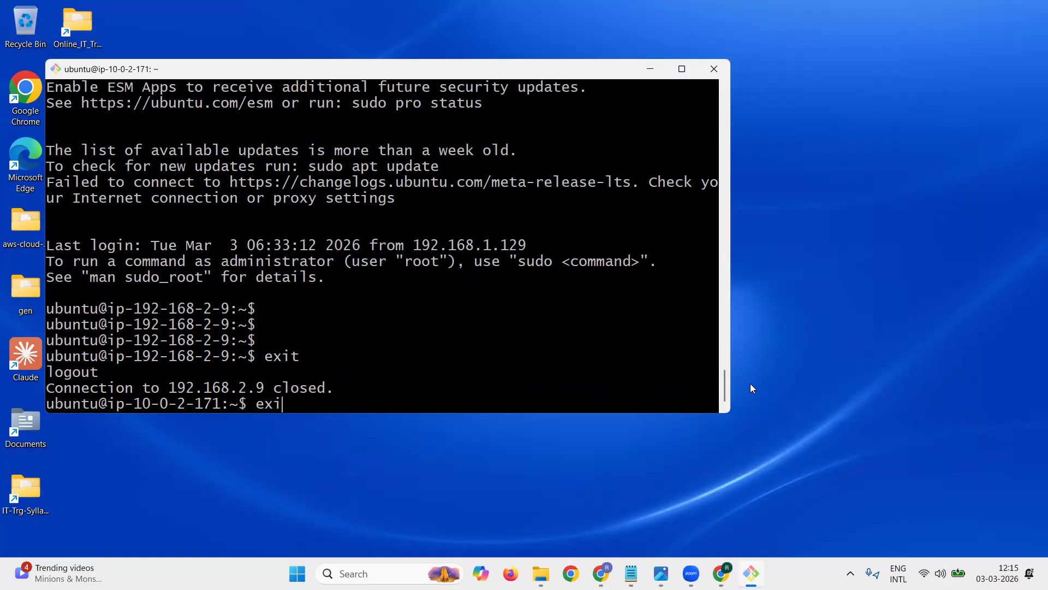
pyautogui.write('t')
pyautogui.press('Return')
pyautogui.write('exis')
pyautogui.press('BackSpace')
pyautogui.write('t')
pyautogui.press('Return')
pyautogui.write('exit')
pyautogui.press('Return')
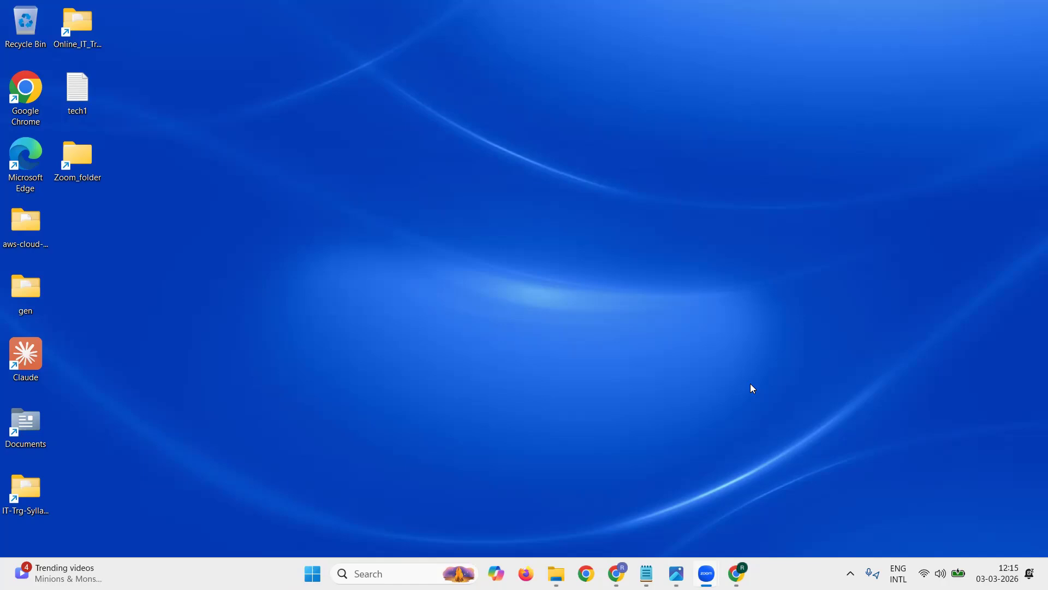
# Step: Switch to the EC2 instances list in Chrome, terminate the public and private instances of vpc01 and vpc02, and clear the selection
pyautogui.click(736, 573)
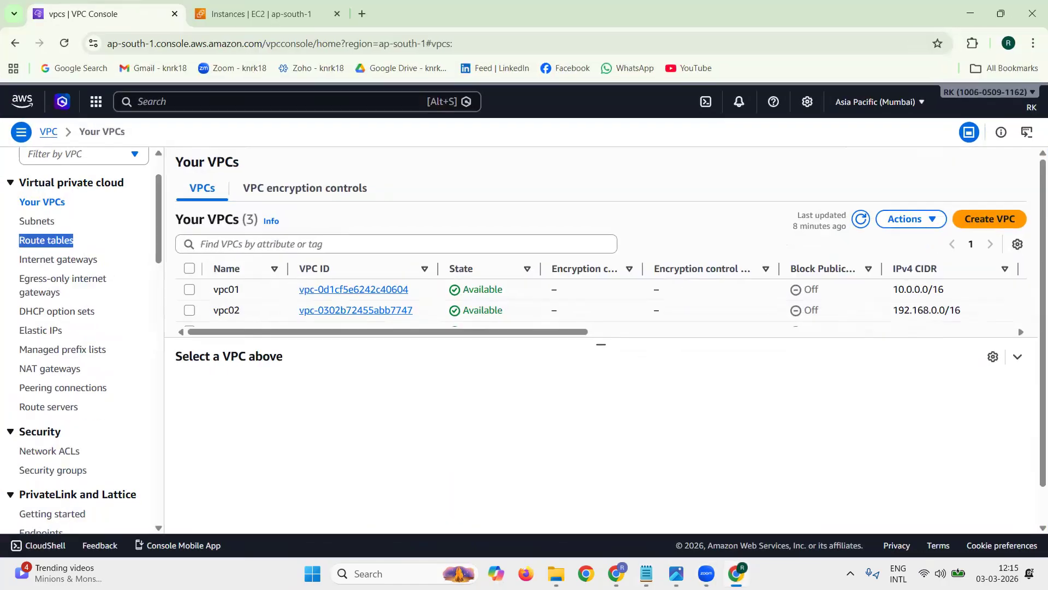
pyautogui.click(244, 19)
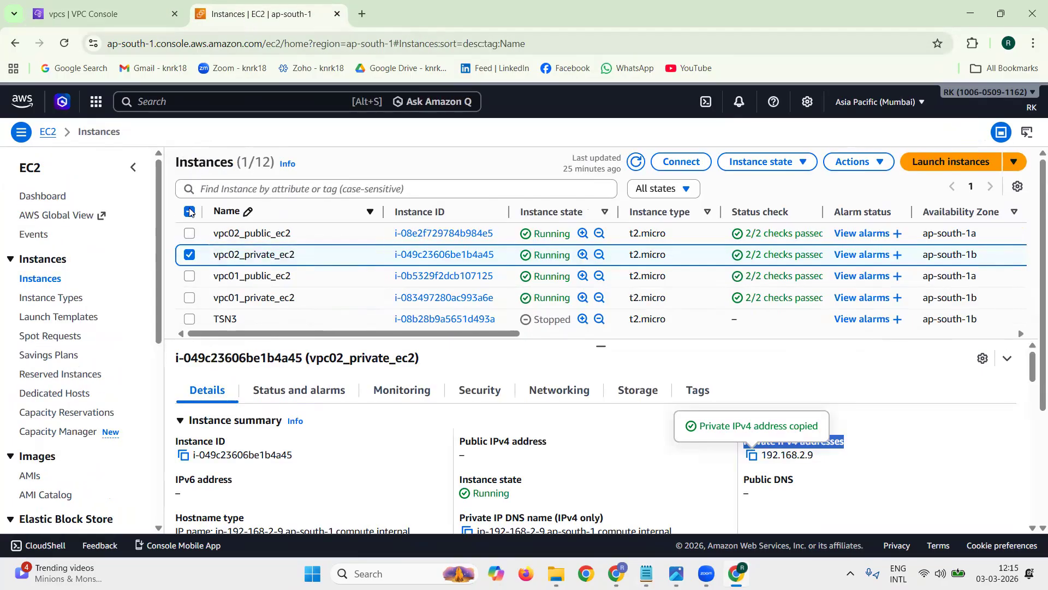
pyautogui.click(189, 234)
pyautogui.click(189, 276)
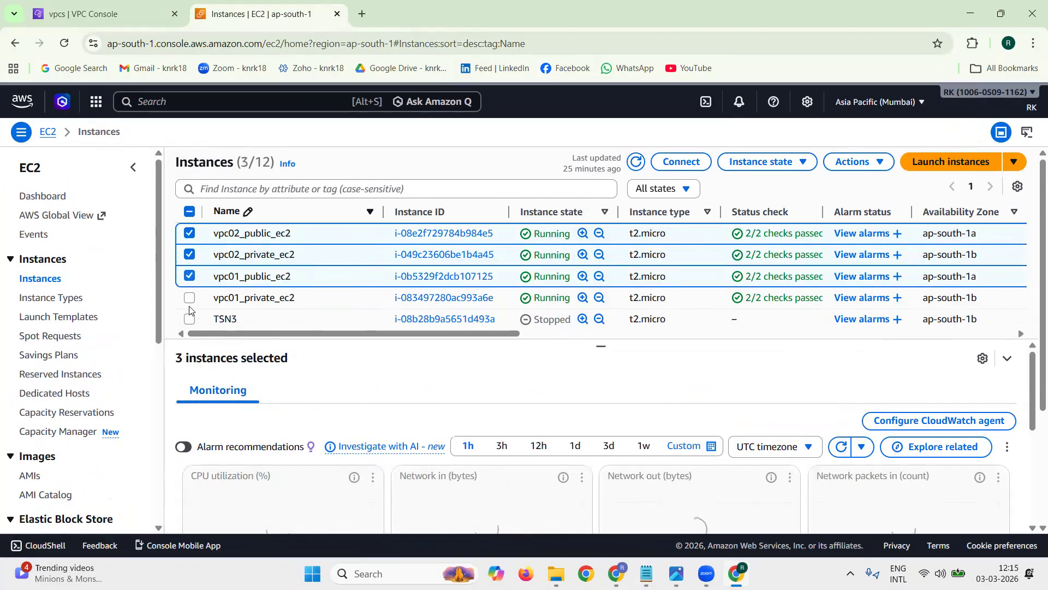
pyautogui.click(190, 298)
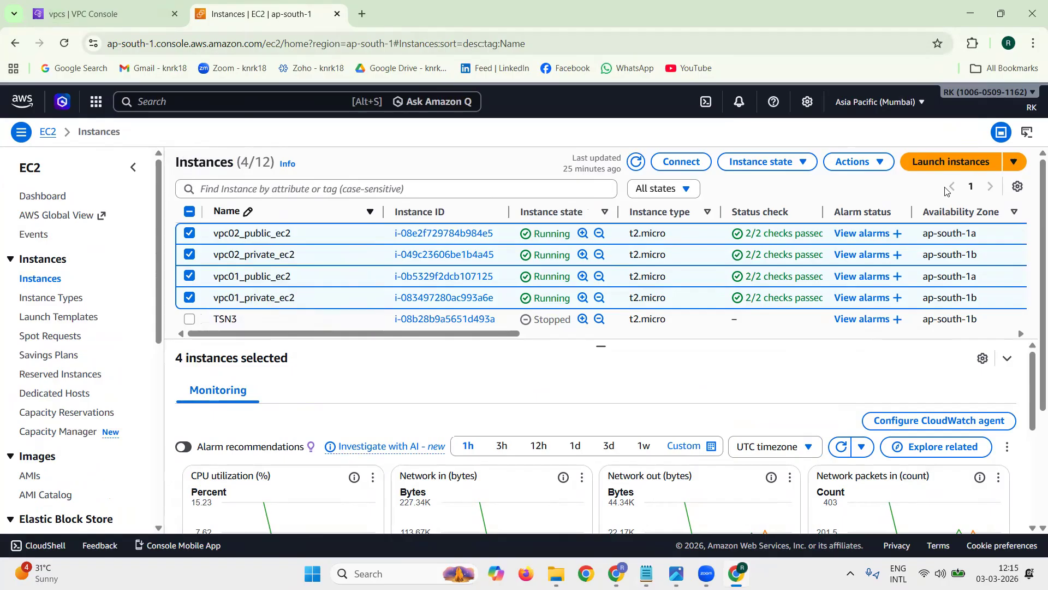
pyautogui.scroll(-4, 873, 278)
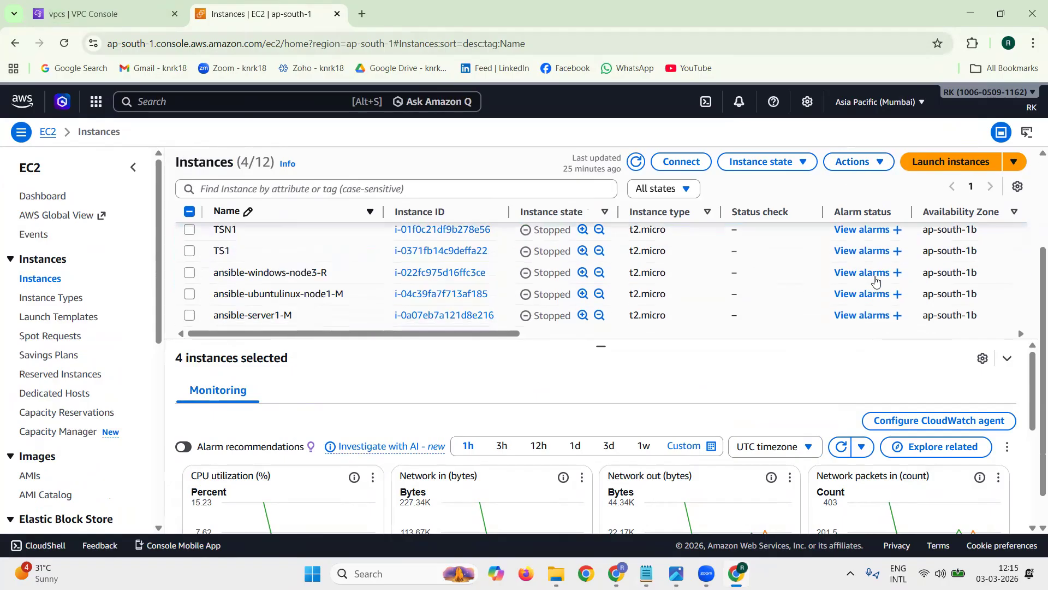
pyautogui.scroll(5, 875, 280)
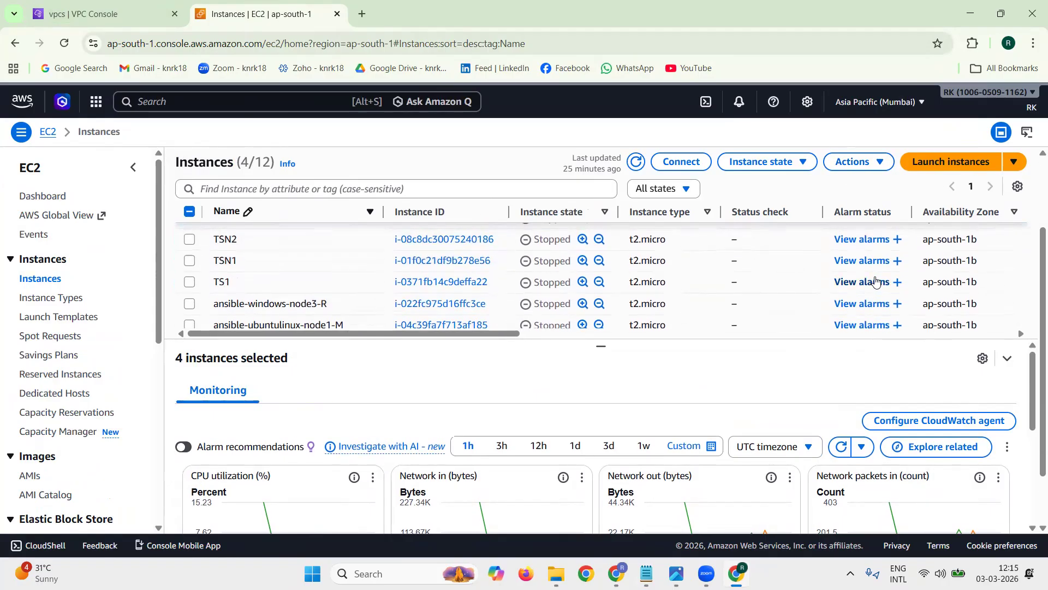
pyautogui.click(764, 162)
pyautogui.click(785, 265)
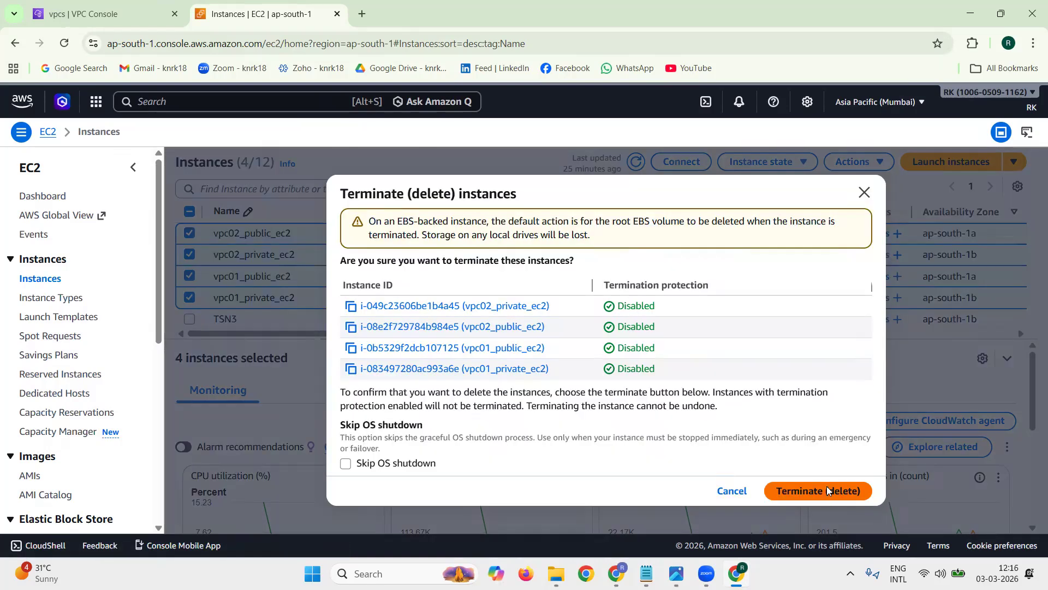
pyautogui.click(829, 490)
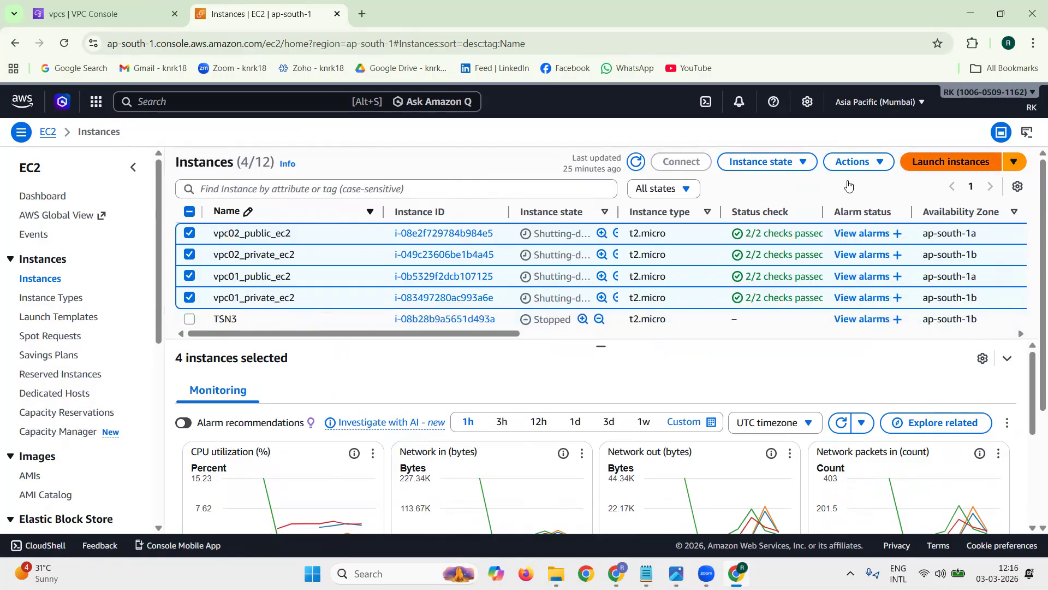
pyautogui.click(189, 212)
pyautogui.click(194, 214)
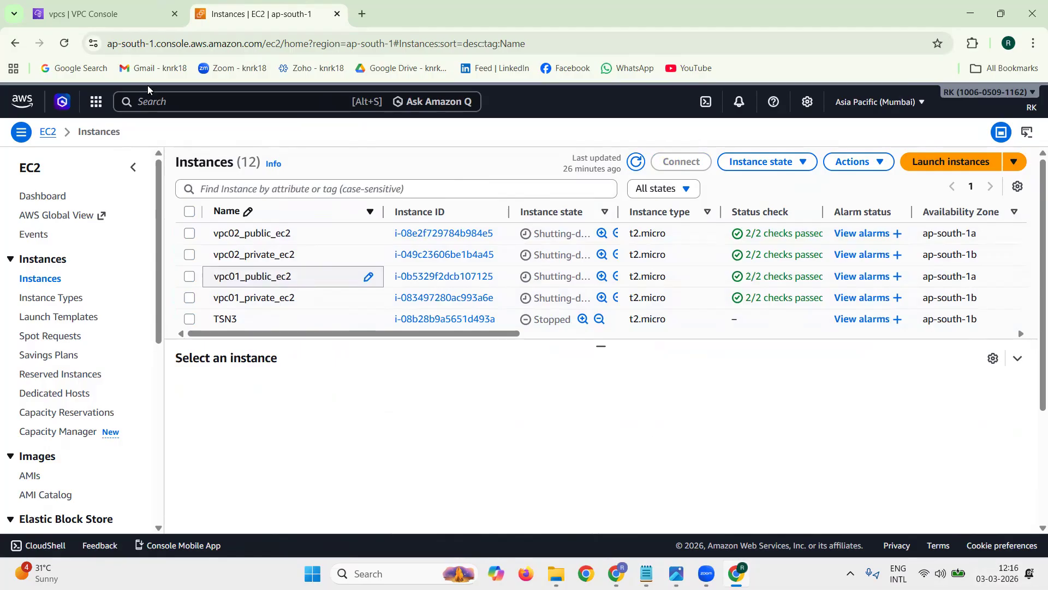
# Step: Switch to the tech1.txt notes and add "** ONCE TEST IS SUCCESSFUL, REMOVE CONFIGURATION AND TEST RESOURCES" below the TARGET section
pyautogui.click(123, 15)
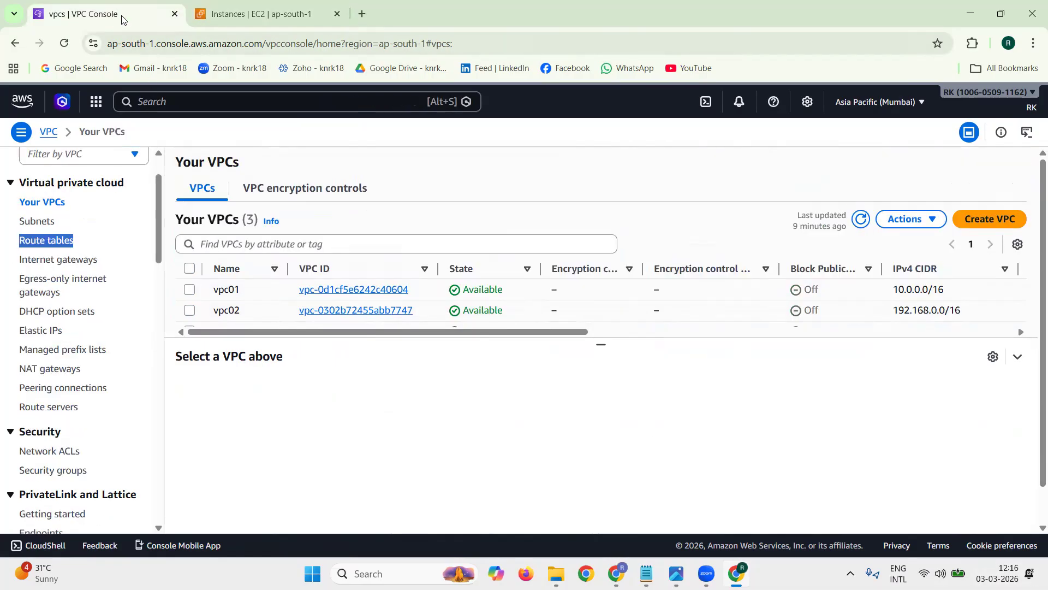
pyautogui.click(646, 573)
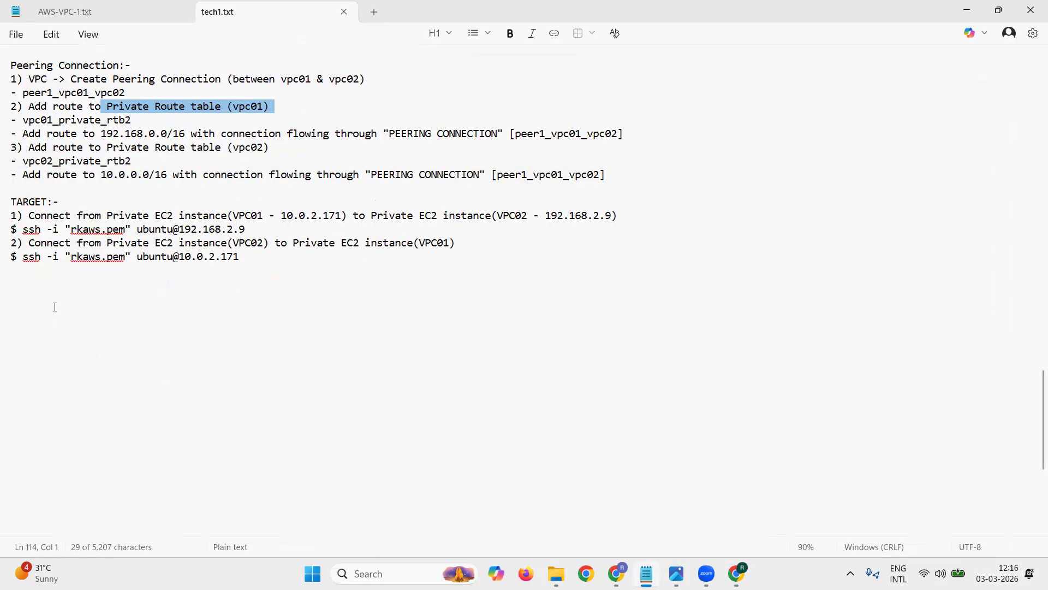
pyautogui.click(71, 287)
pyautogui.write('** ONCE TEST IS SUCCESSFUL, REMOVE CONFIGUR')
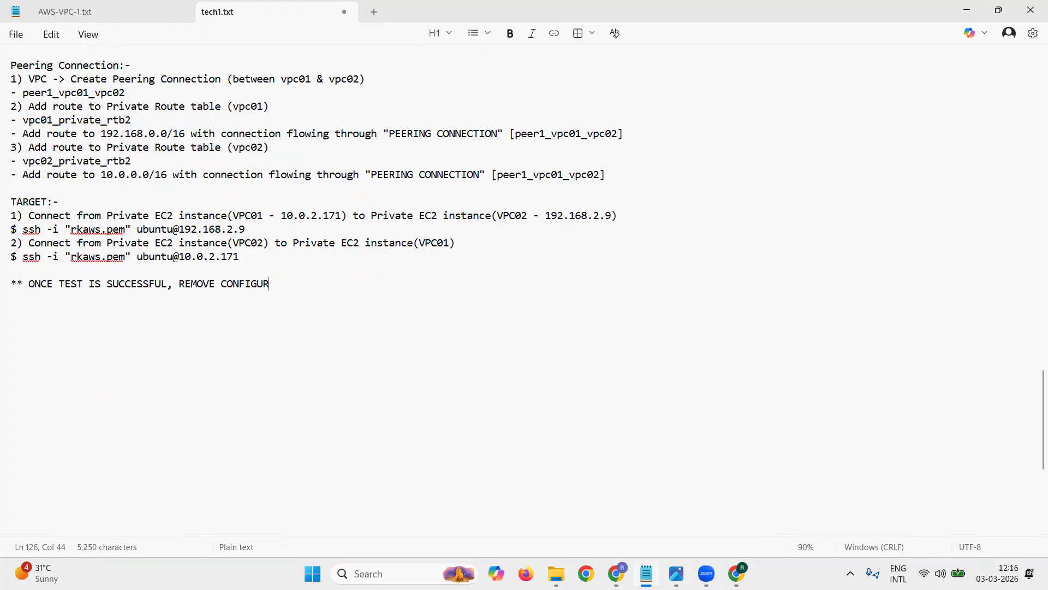
pyautogui.write('RATION ADN')
pyautogui.press('BackSpace')
pyautogui.press('BackSpace')
pyautogui.press('BackSpace')
pyautogui.write('ND REST RE')
pyautogui.press('BackSpace')
pyautogui.press('BackSpace')
pyautogui.press('BackSpace')
pyautogui.press('BackSpace')
pyautogui.press('BackSpace')
pyautogui.press('BackSpace')
pyautogui.press('BackSpace')
pyautogui.write('TEST RE')
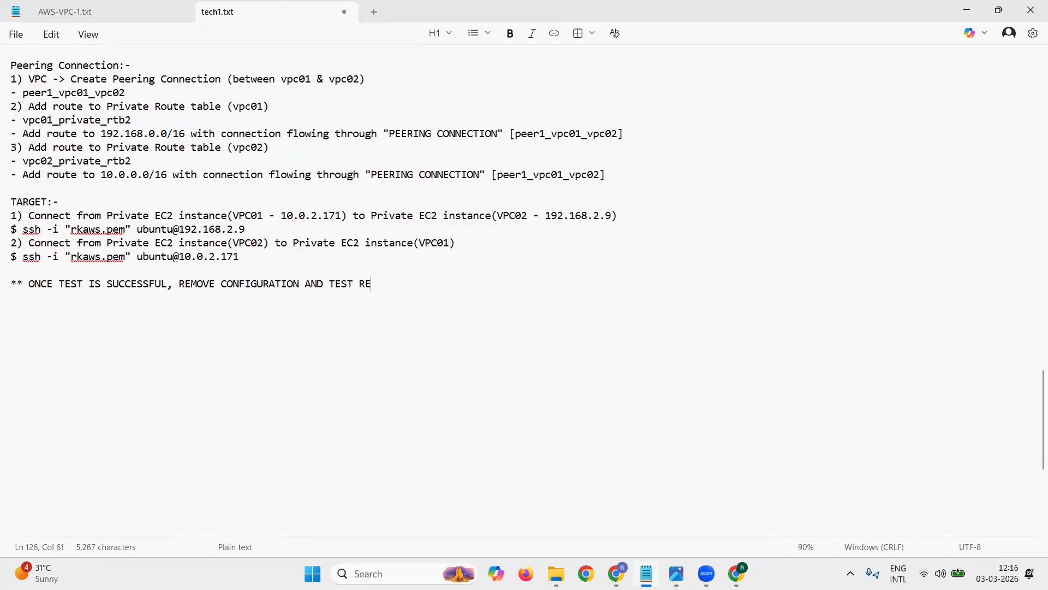
pyautogui.write('SOURCES')
# Step: Add a "Deletion:" heading below a blank line, with the first item "1) Terminate TEST EC2 instances"
pyautogui.press('Return')
pyautogui.press('Return')
pyautogui.write('Deletion:')
pyautogui.press('Return')
pyautogui.write('1) Terminate')
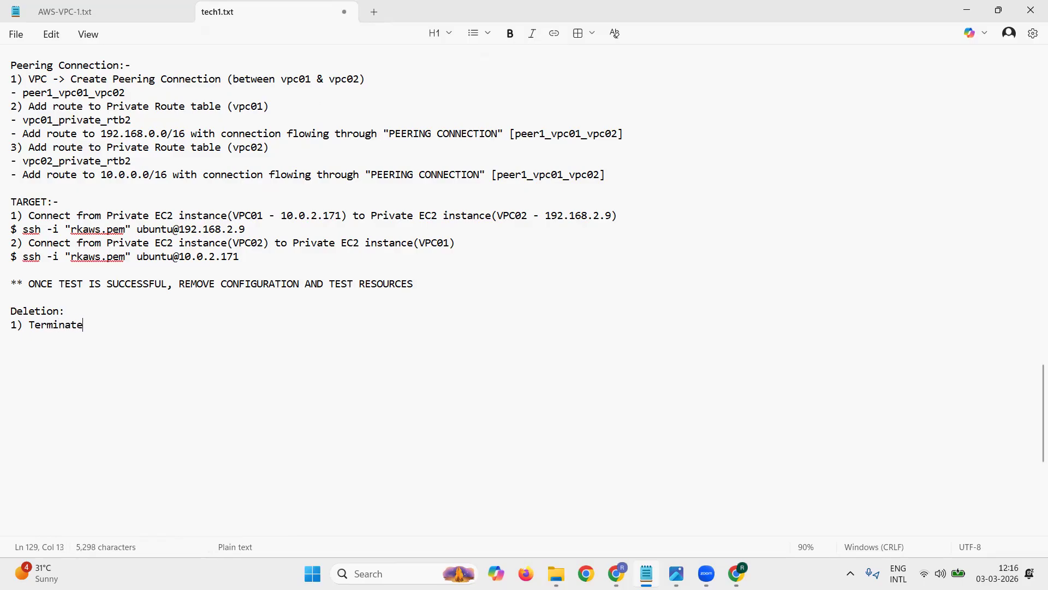
pyautogui.write(' TEST EC2 instance')
pyautogui.press('BackSpace')
pyautogui.press('BackSpace')
pyautogui.press('BackSpace')
pyautogui.write('ances')
pyautogui.press('Return')
# Step: Add the deletion item "2) Delete Peering Configuration from Route table"
pyautogui.write('2)')
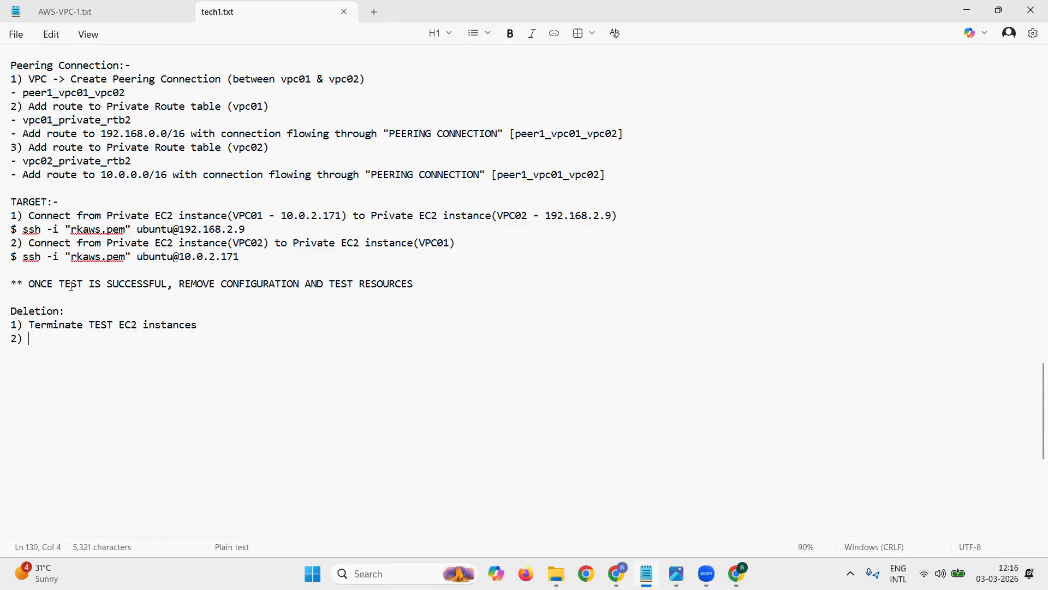
pyautogui.write('Delete Peering Con')
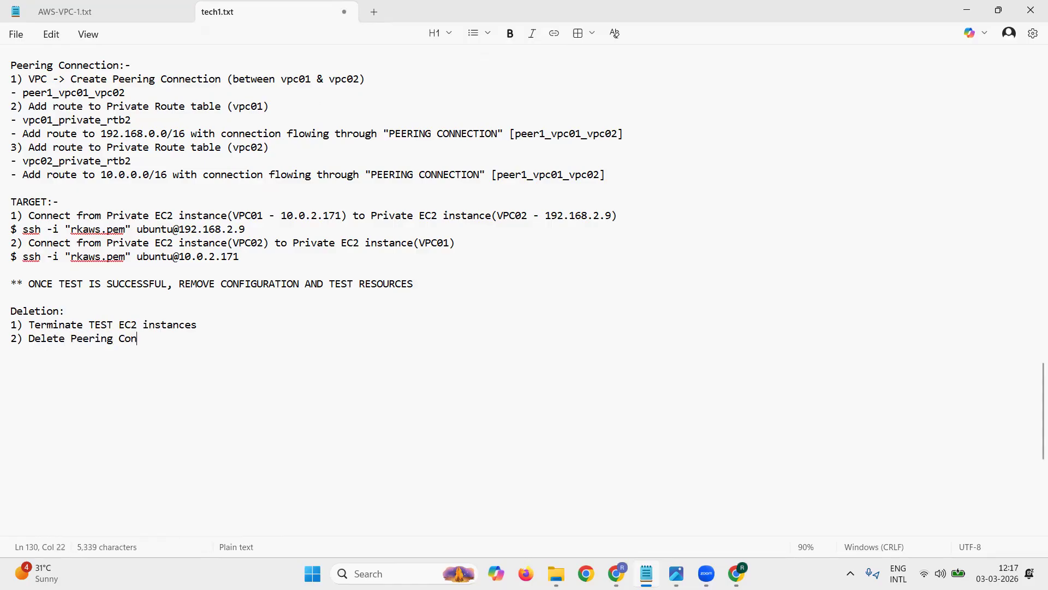
pyautogui.write('figuration from Route table')
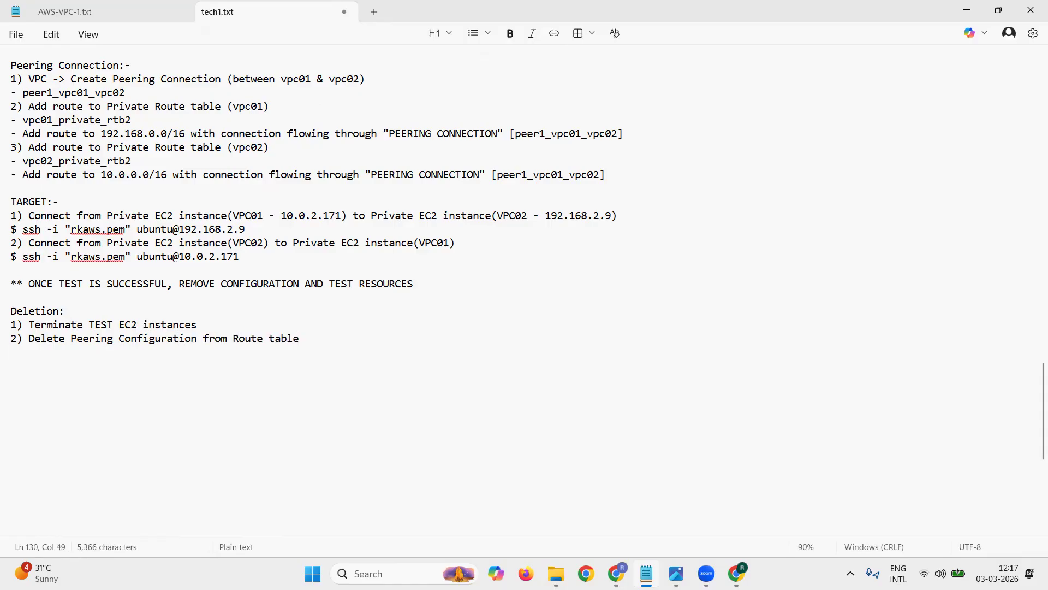
pyautogui.press('Return')
# Step: Add the deletion item "3) Delete External Routes from Public Route tables"
pyautogui.write('3')
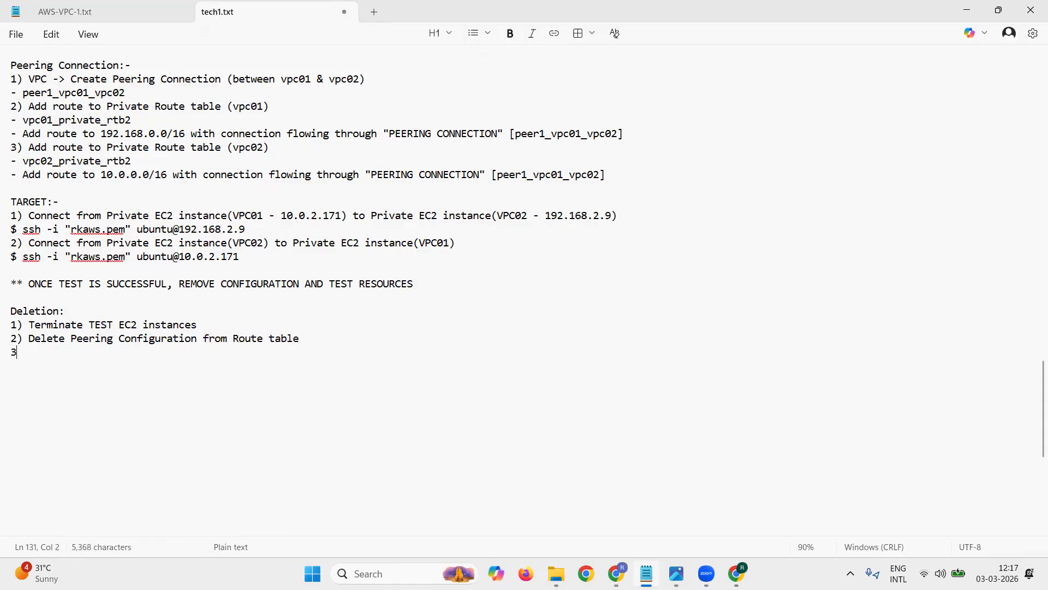
pyautogui.write(') Delete Peer')
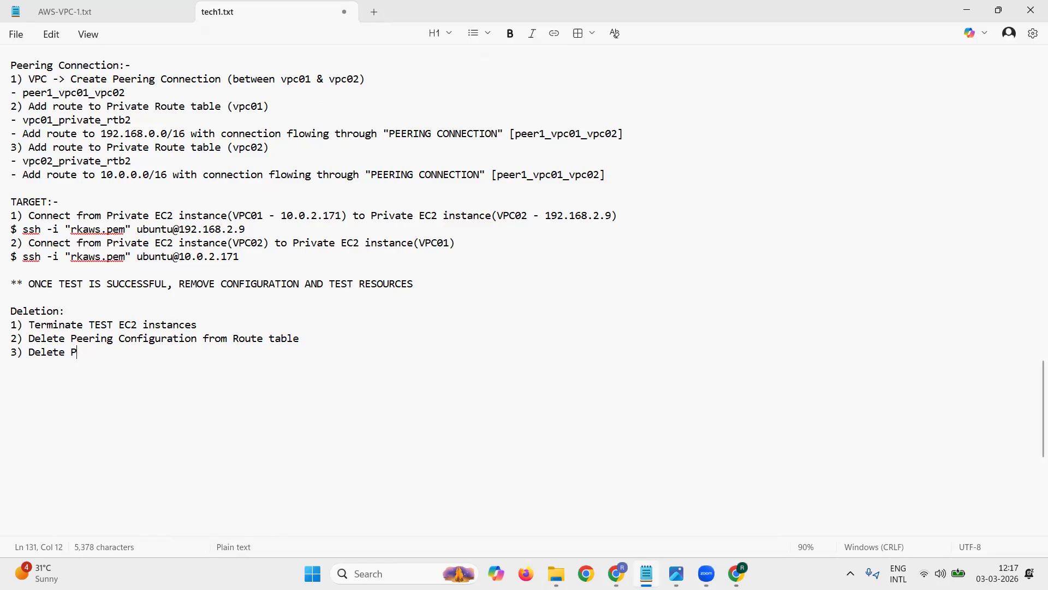
pyautogui.press('BackSpace')
pyautogui.press('BackSpace')
pyautogui.press('BackSpace')
pyautogui.press('BackSpace')
pyautogui.write('External Routes from Public Route tables')
# Step: Amend deletion item 2 to say "Private Route table (under vpc01, vpc02)" and save the file
pyautogui.press('Up')
pyautogui.press('Left')
pyautogui.press('Left')
pyautogui.press('Left')
pyautogui.press('Left')
pyautogui.write('Private Route table ')
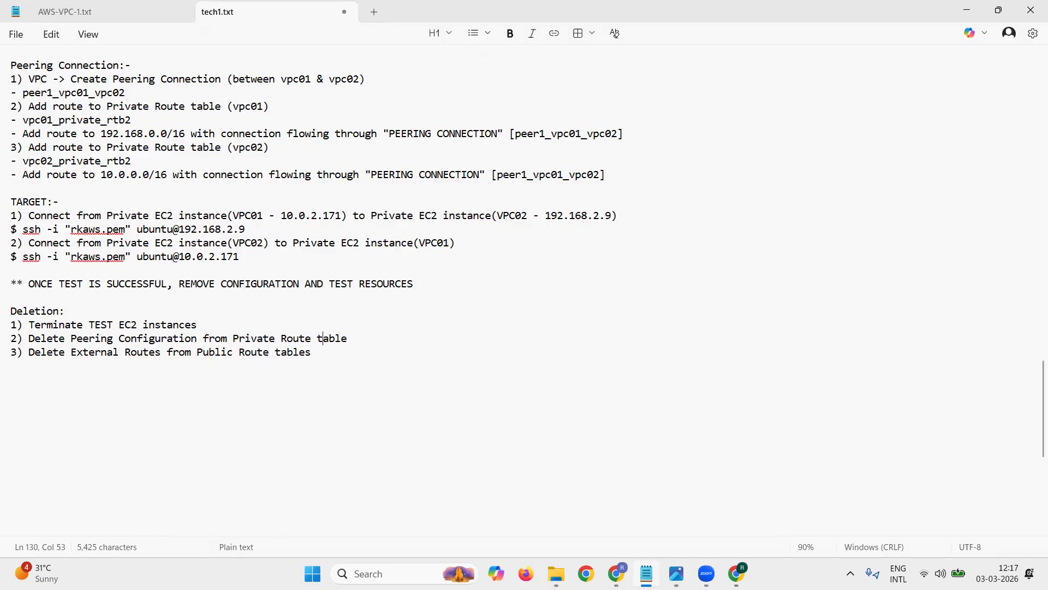
pyautogui.write('(under vpc01, vpc02)')
pyautogui.hotkey('ctrl', 's')
# Step: Copy "(under vpc01, vpc02)" from deletion item 2 to the end of item 3
pyautogui.hotkey('shift', 'Left')
pyautogui.hotkey('shift', 'Left')
pyautogui.hotkey('shift', 'Left')
pyautogui.hotkey('shift', 'Left')
pyautogui.hotkey('shift', 'Left')
pyautogui.hotkey('shift', 'Left')
pyautogui.hotkey('shift', 'Left')
pyautogui.hotkey('shift', 'Left')
pyautogui.hotkey('shift', 'Left')
pyautogui.hotkey('shift', 'Left')
pyautogui.hotkey('shift', 'Left')
pyautogui.hotkey('shift', 'Left')
pyautogui.hotkey('shift', 'Left')
pyautogui.hotkey('shift', 'Left')
pyautogui.hotkey('shift', 'Left')
pyautogui.hotkey('shift', 'Left')
pyautogui.hotkey('shift', 'Left')
pyautogui.hotkey('shift', 'Left')
pyautogui.hotkey('shift', 'Left')
pyautogui.hotkey('shift', 'Left')
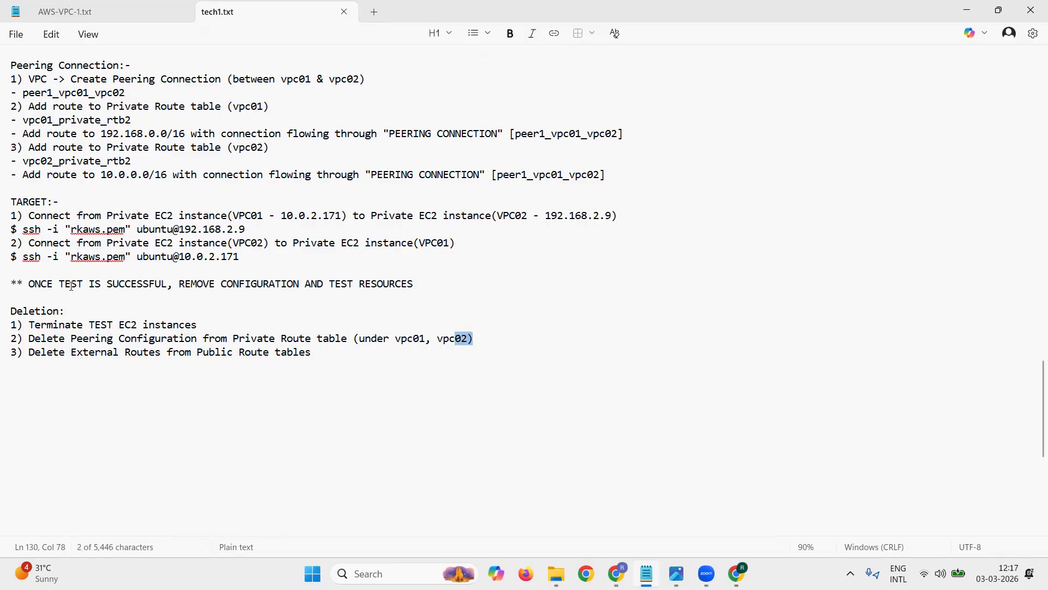
pyautogui.hotkey('ctrl', 'c')
pyautogui.press('Down')
pyautogui.press('End')
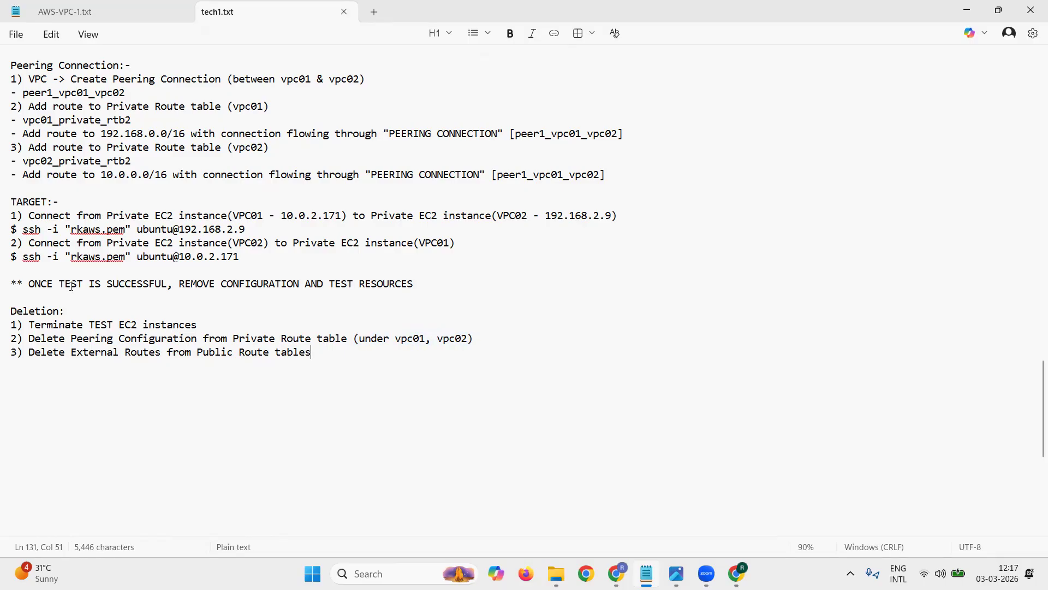
pyautogui.hotkey('ctrl', 'v')
pyautogui.press('Return')
# Step: Add the deletion item "4) Disassociate Subnets from Route tables (Public, Private under vpc01, vpc02)"
pyautogui.write('4')
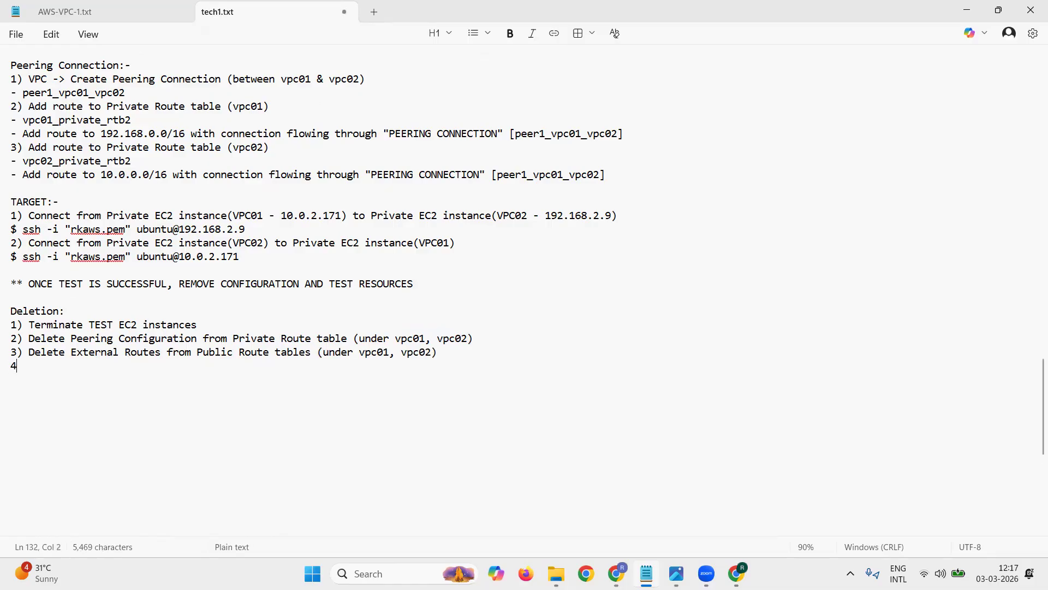
pyautogui.write(') Re')
pyautogui.write('elete')
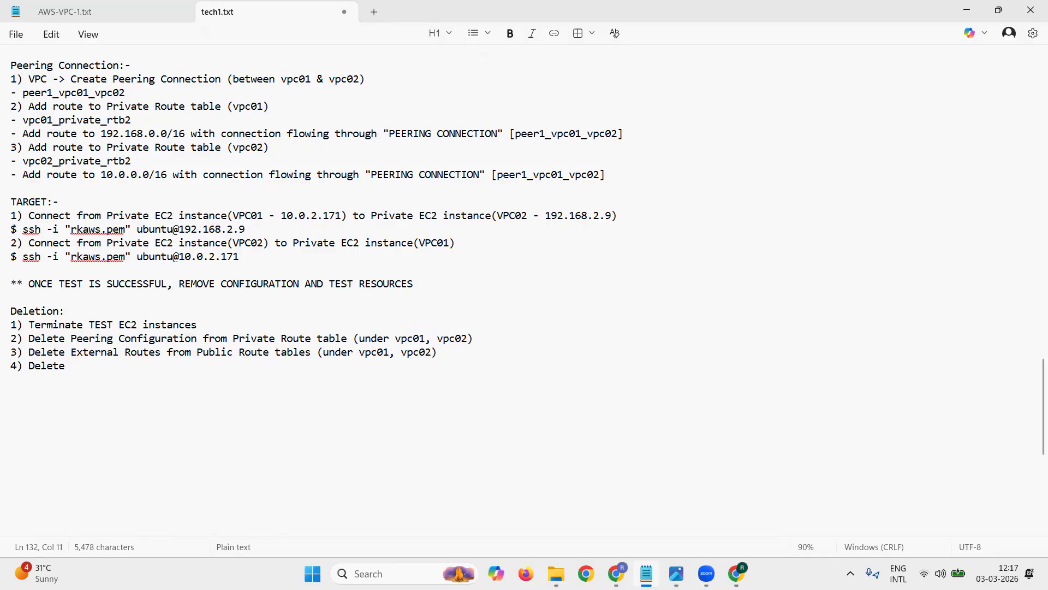
pyautogui.press('BackSpace')
pyautogui.press('BackSpace')
pyautogui.press('BackSpace')
pyautogui.press('BackSpace')
pyautogui.press('BackSpace')
pyautogui.press('BackSpace')
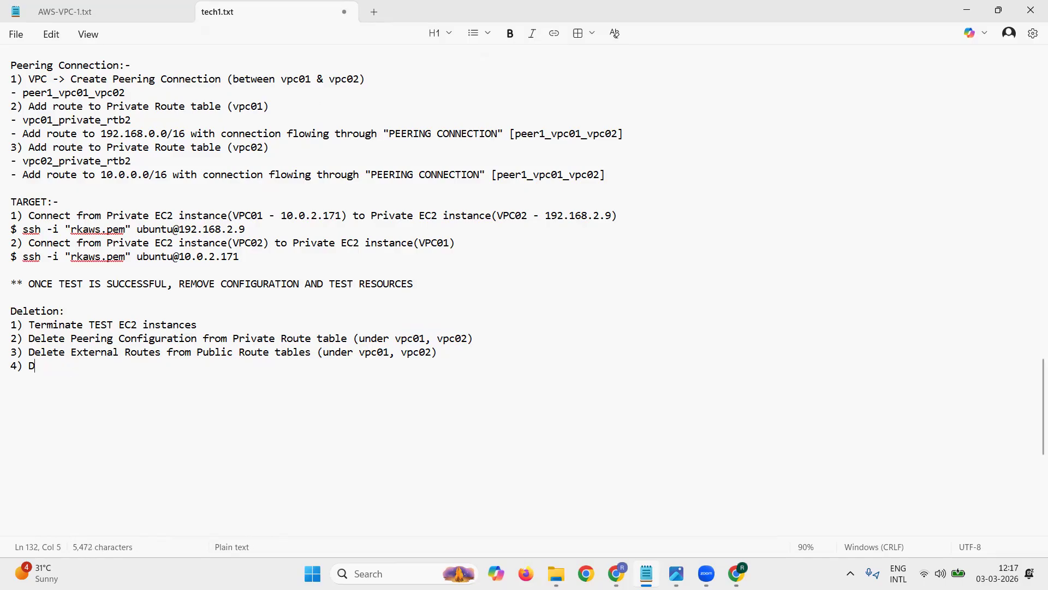
pyautogui.write('isass')
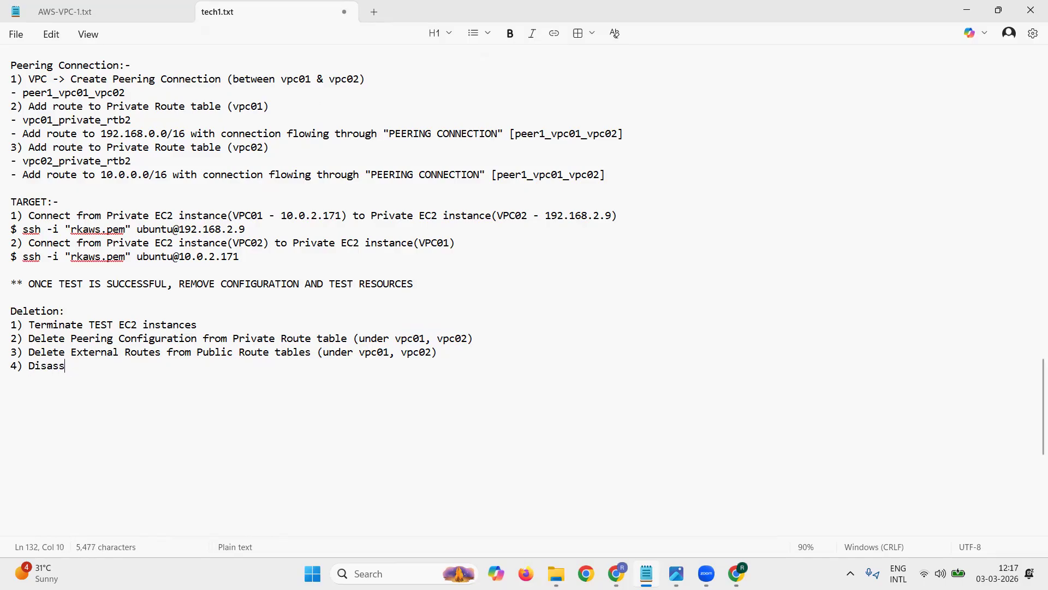
pyautogui.write('ociate Subne')
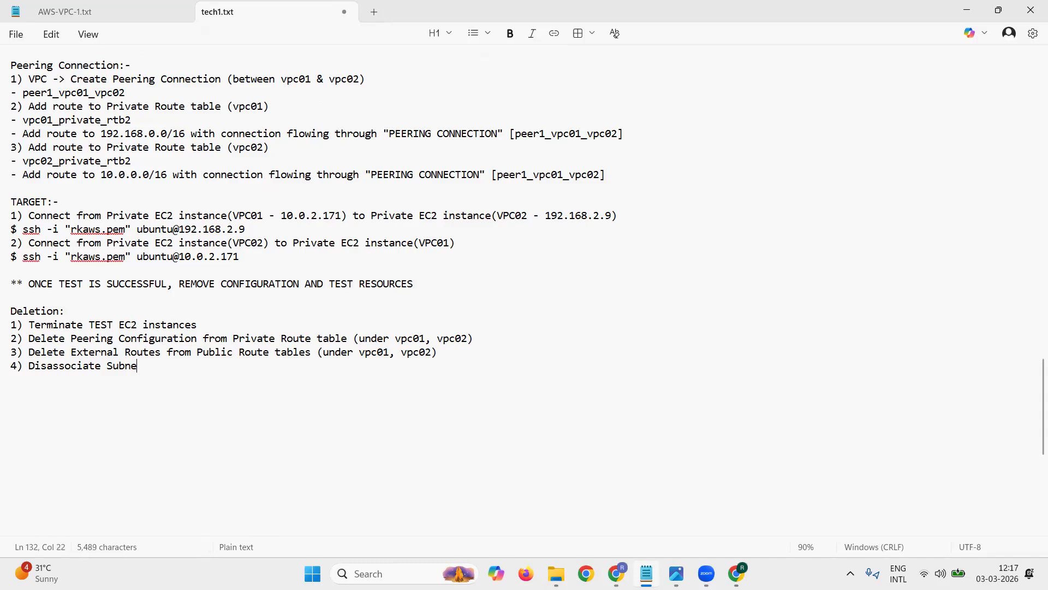
pyautogui.write('ts from R')
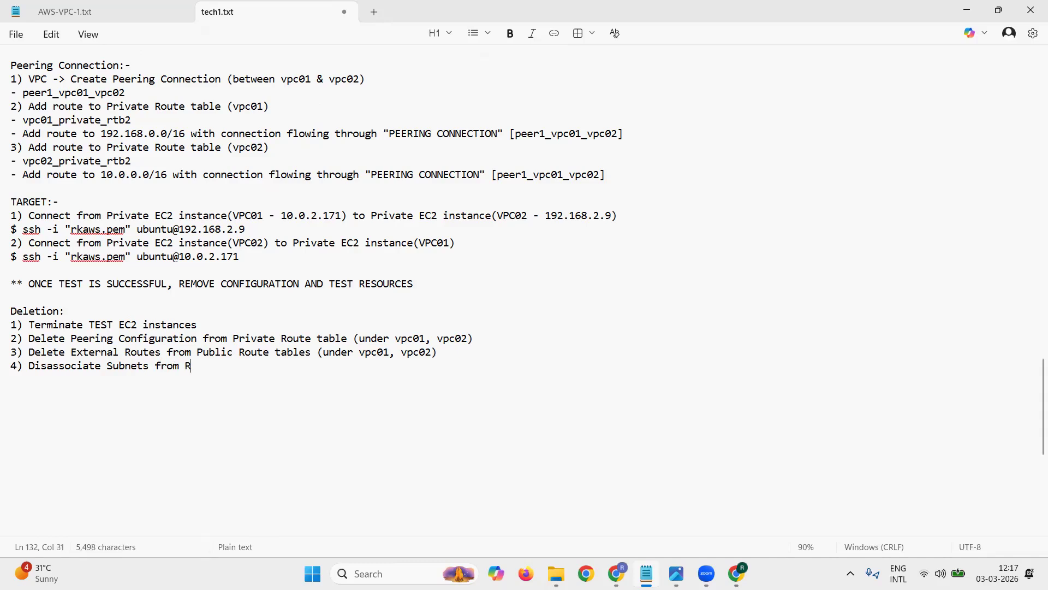
pyautogui.write('oute tables (Public, Private under vpc01, vpc02)')
pyautogui.press('Return')
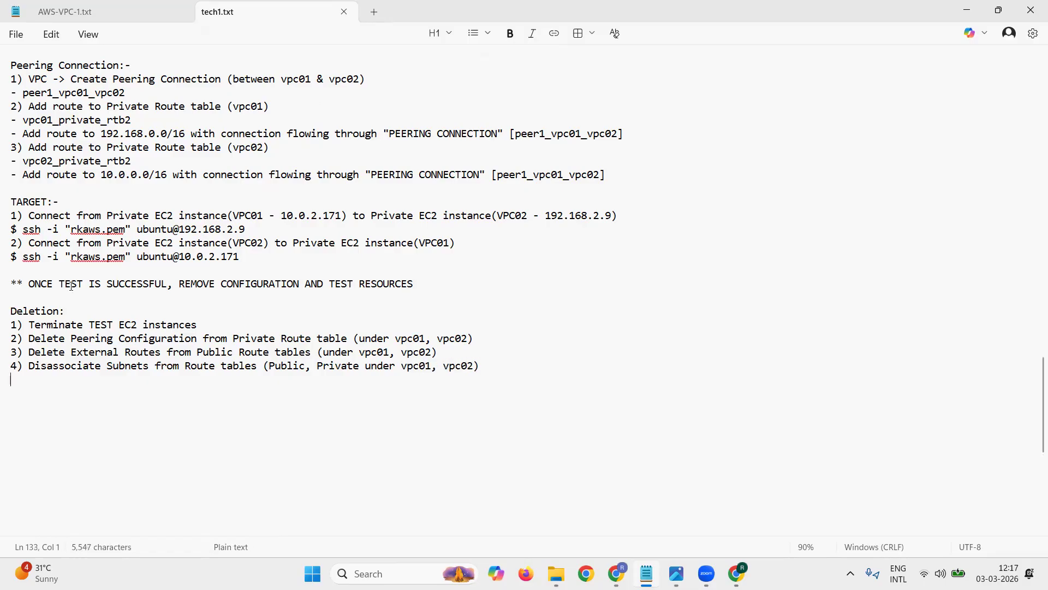
# Step: Add the deletion item "5) Delete Route Tables" and start a new line below it
pyautogui.write('5) Delete')
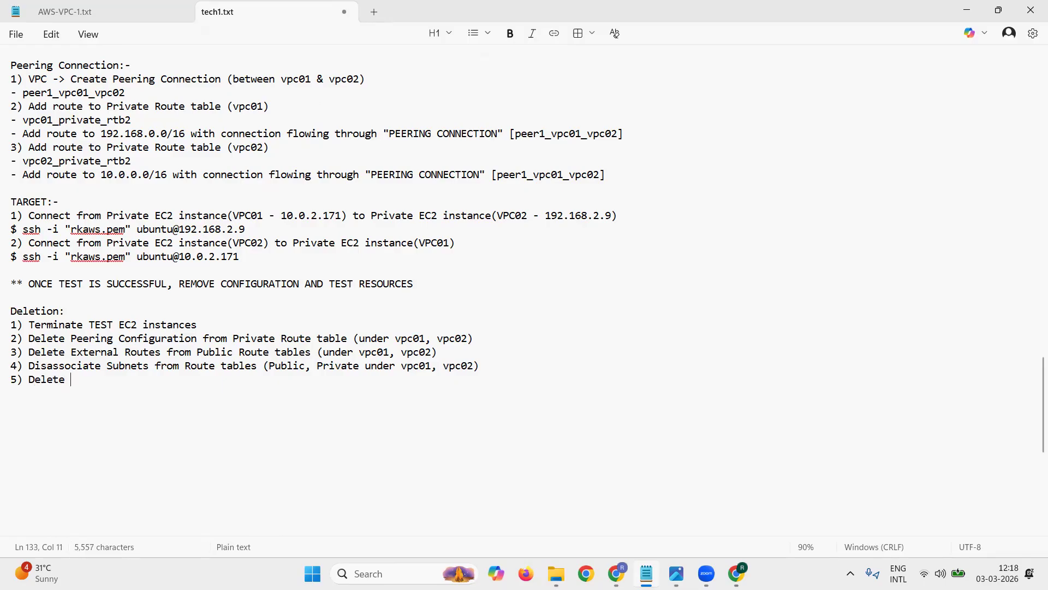
pyautogui.write(' P')
pyautogui.press('BackSpace')
pyautogui.press('BackSpace')
pyautogui.write('route')
pyautogui.press('BackSpace')
pyautogui.press('BackSpace')
pyautogui.press('BackSpace')
pyautogui.press('BackSpace')
pyautogui.press('BackSpace')
pyautogui.write('Route Tables')
pyautogui.press('Return')
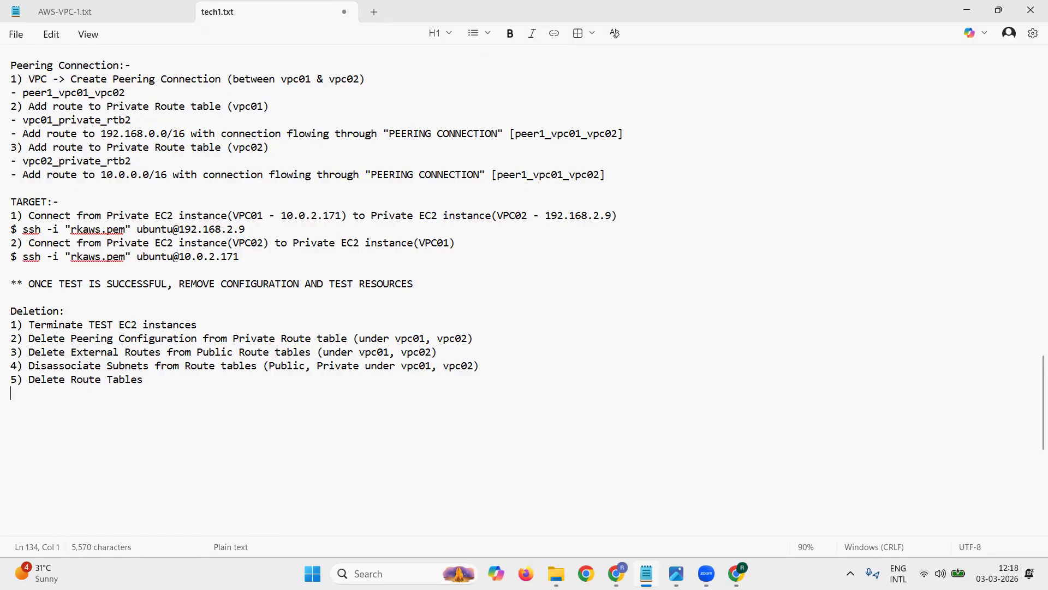
# Step: Add the deletion item "6) Delete Security Groups (under vpc01, vpc02)"
pyautogui.write('6) Delete Securit')
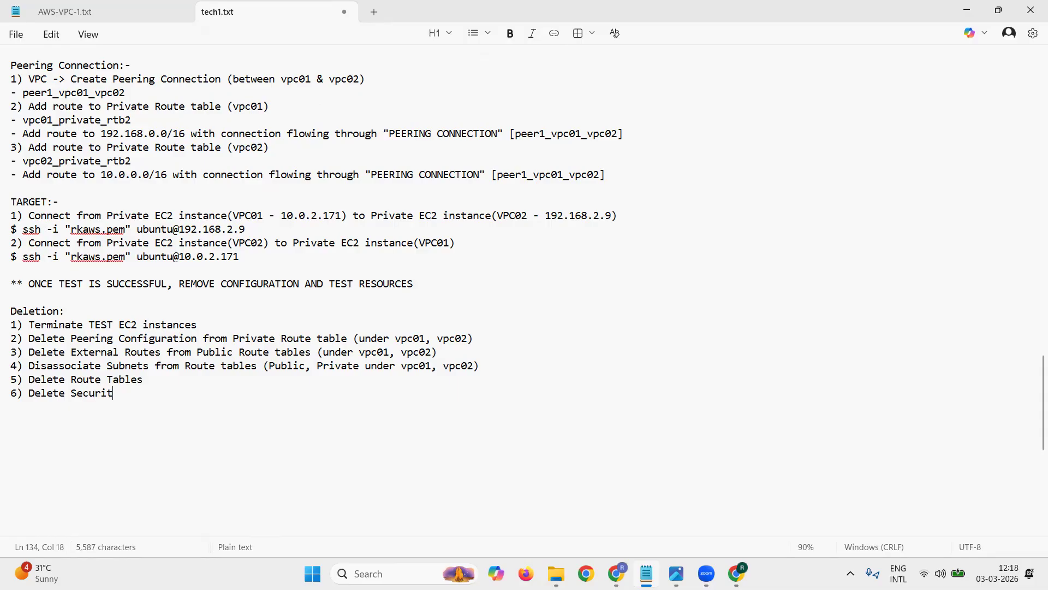
pyautogui.write('y Groups ')
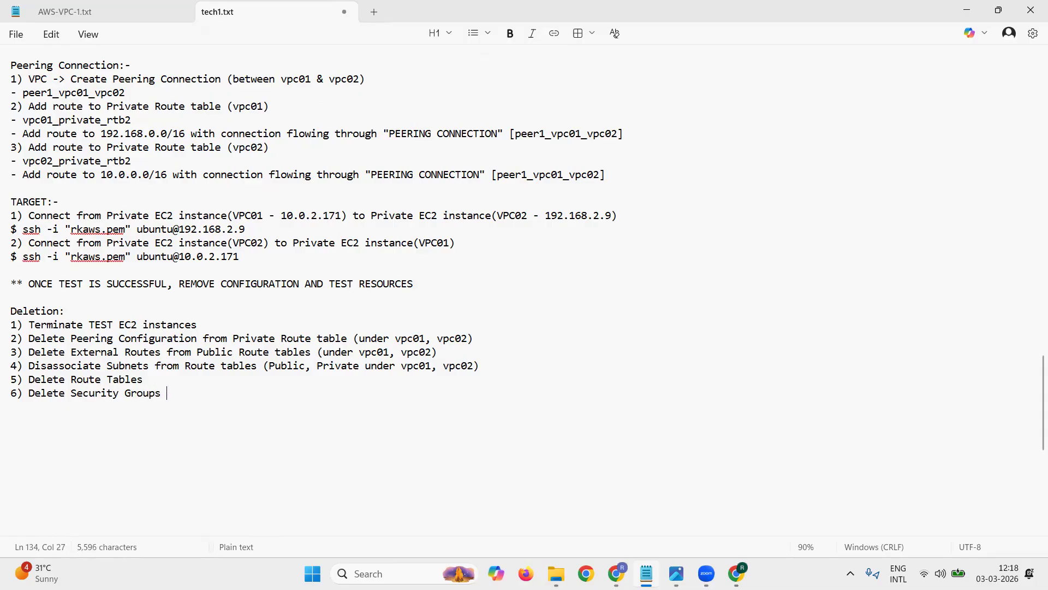
pyautogui.write('(under vpc01, vpc02)')
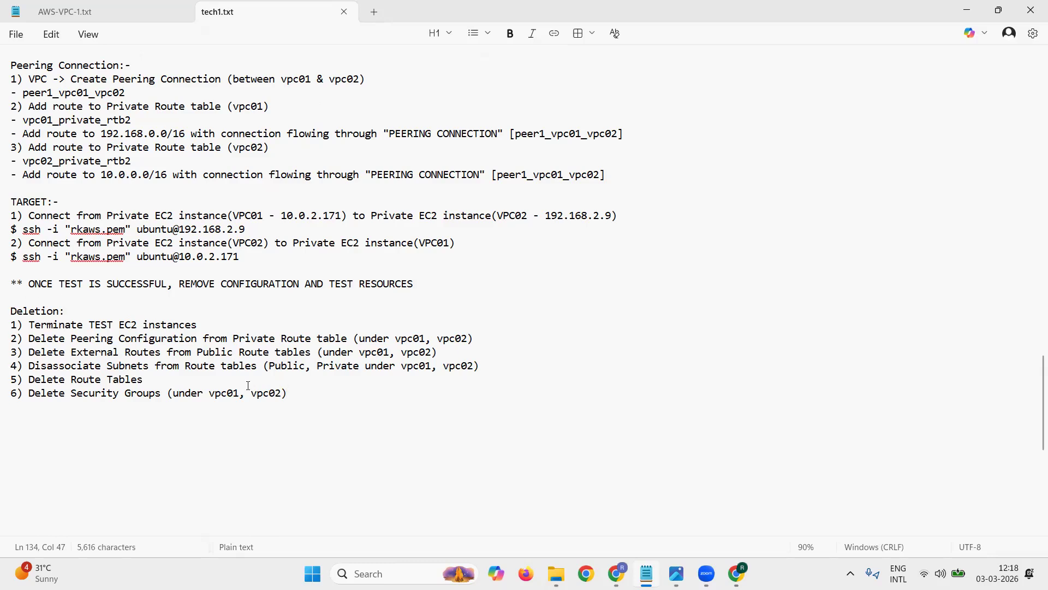
# Step: Copy "(Public, Private under vpc01, vpc02)" from deletion item 4 to the end of item 5
pyautogui.moveTo(262, 365); pyautogui.dragTo(483, 360)
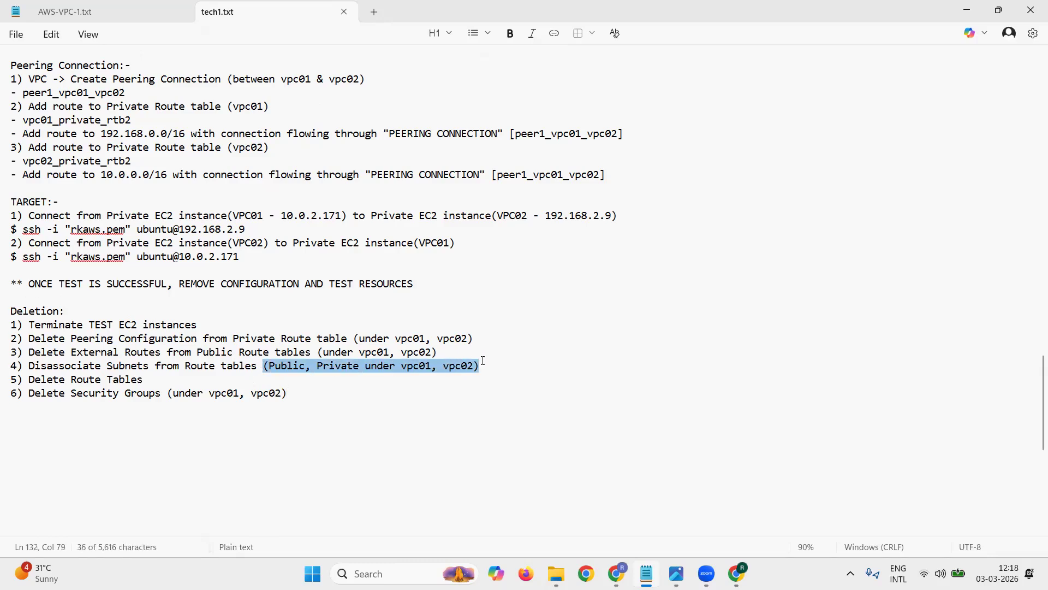
pyautogui.hotkey('ctrl', 'c')
pyautogui.click(179, 377)
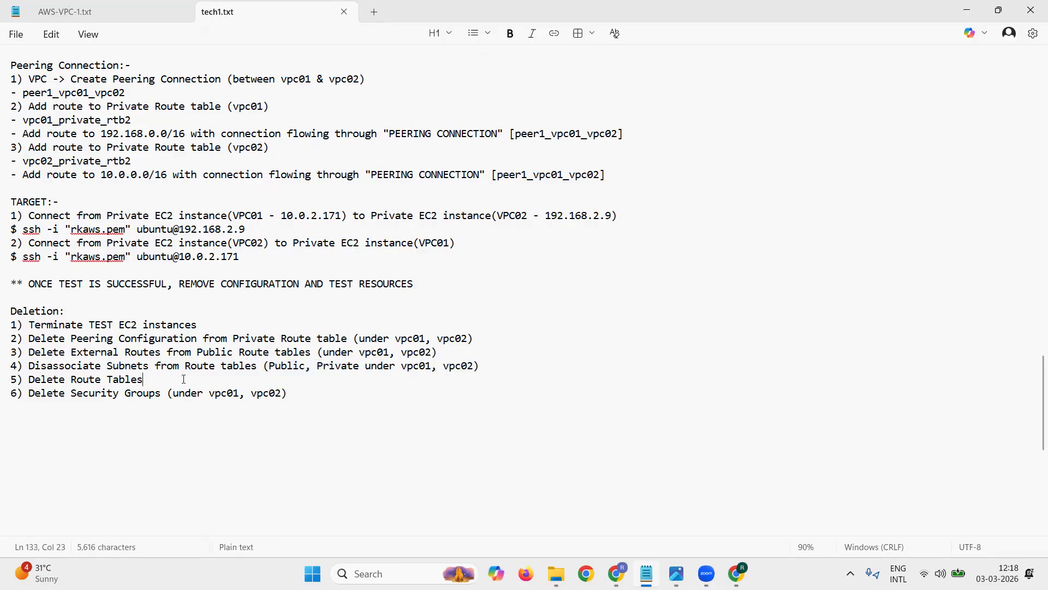
pyautogui.hotkey('ctrl', 'v')
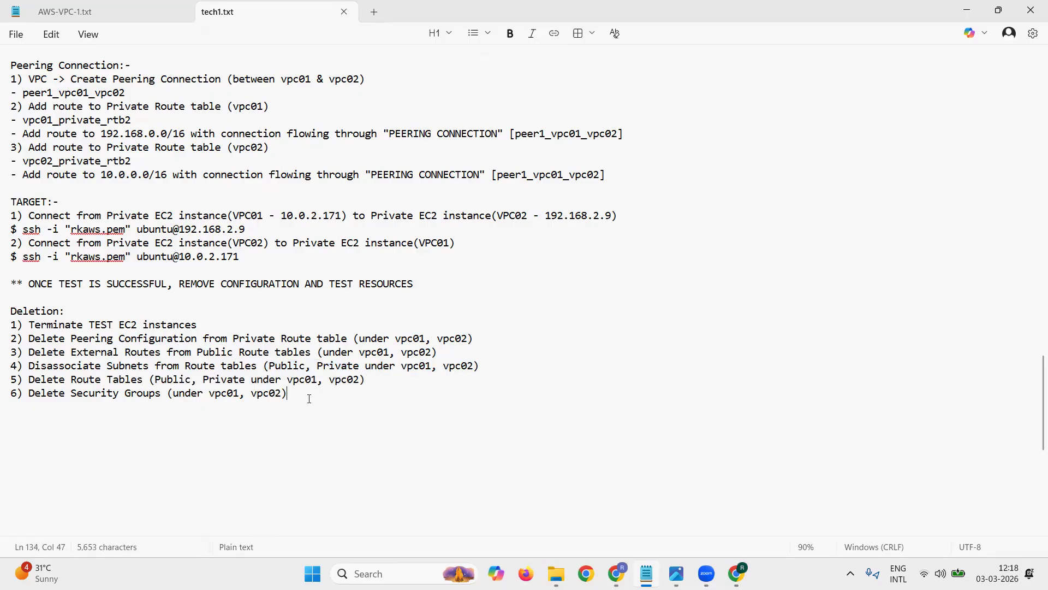
# Step: Add the deletion item "7) Delete Subnets (Public, Private under vpc01, vpc02)", reusing the bracketed text from item 5
pyautogui.press('Return')
pyautogui.write('7) Delete Subnets (under pu')
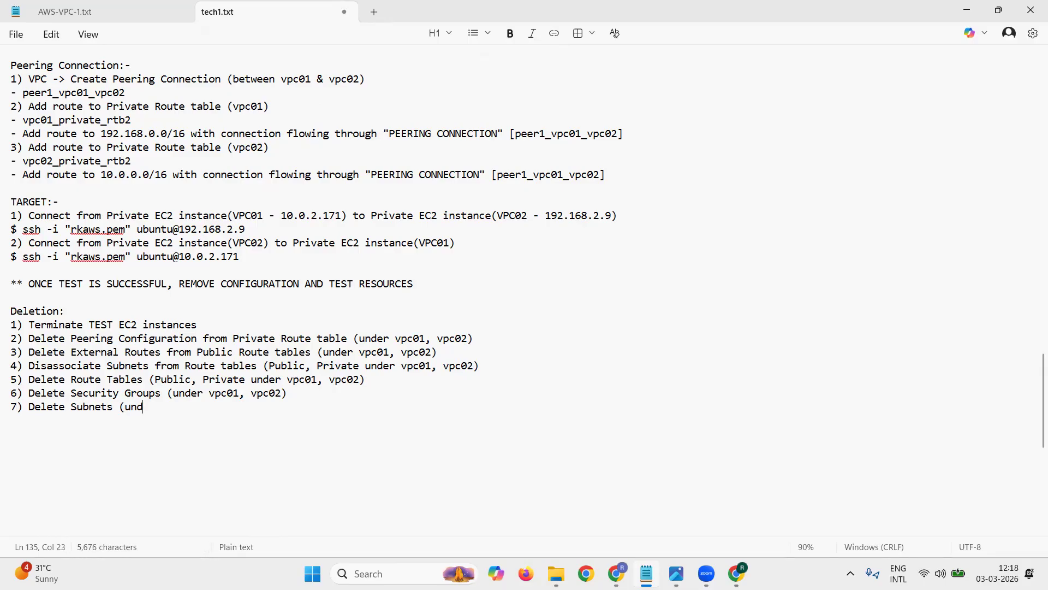
pyautogui.press('BackSpace')
pyautogui.press('BackSpace')
pyautogui.press('BackSpace')
pyautogui.press('BackSpace')
pyautogui.press('BackSpace')
pyautogui.press('BackSpace')
pyautogui.press('BackSpace')
pyautogui.press('BackSpace')
pyautogui.moveTo(150, 379); pyautogui.dragTo(371, 380)
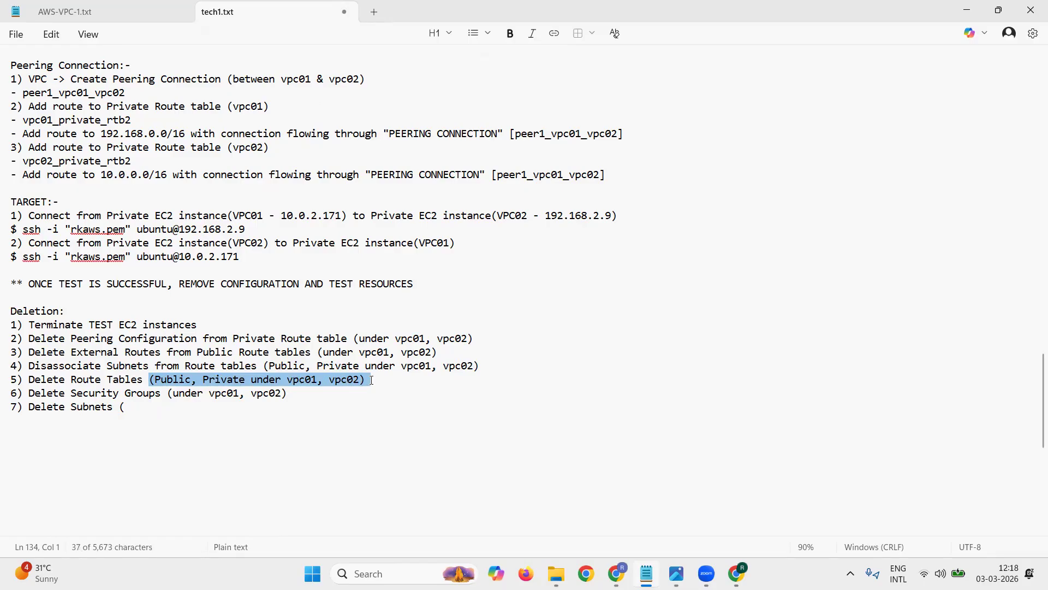
pyautogui.hotkey('ctrl', 'c')
pyautogui.doubleClick(122, 407)
pyautogui.hotkey('ctrl', 'v')
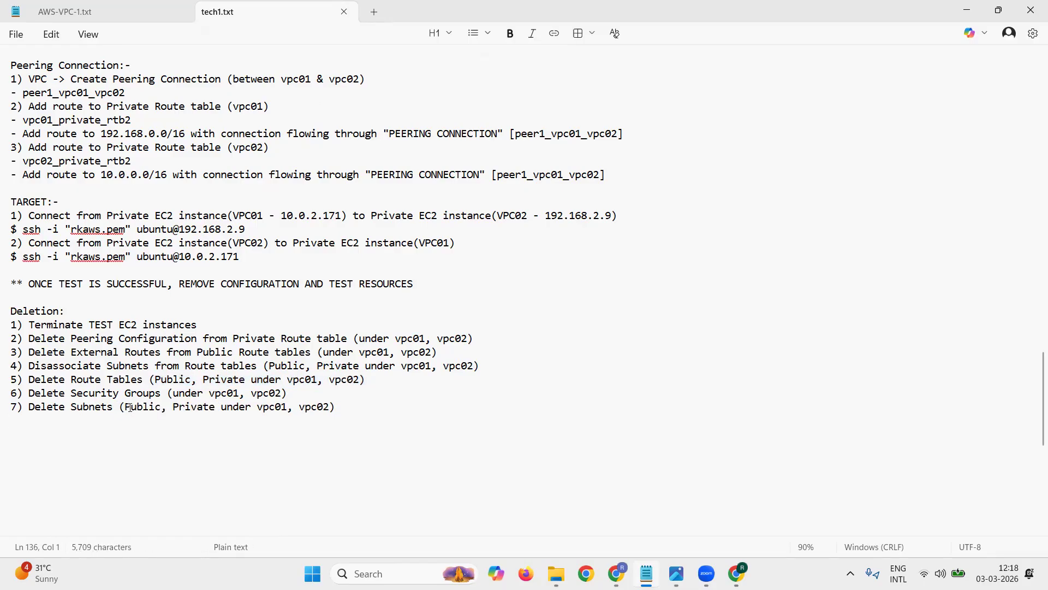
# Step: Add the deletion item "8) Detach Internet Gateway from VPC's (vpc01, vpc02)"
pyautogui.write('8) Detach')
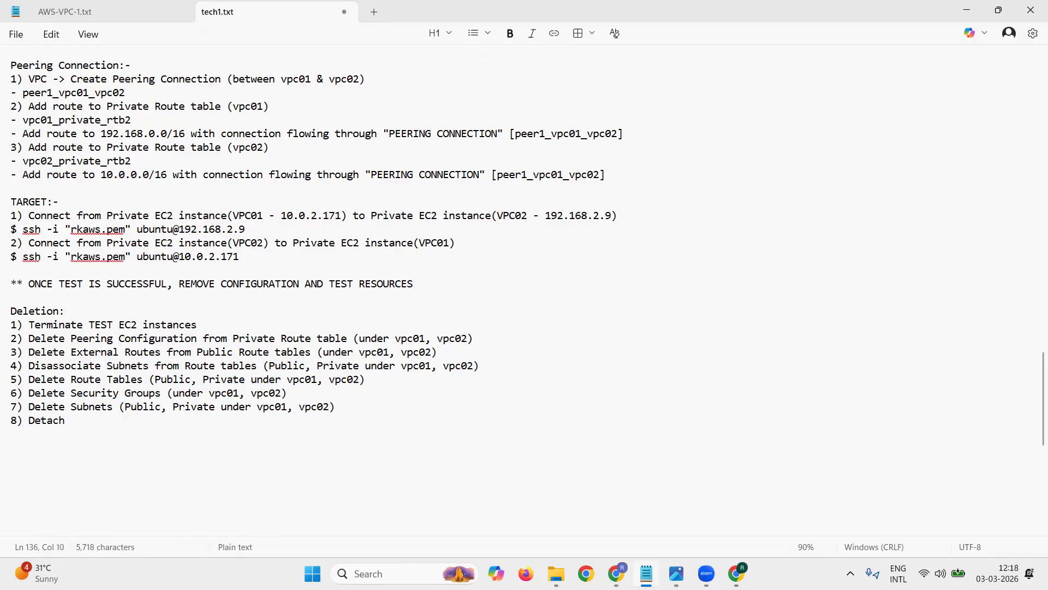
pyautogui.write(' Internetways')
pyautogui.press('BackSpace')
pyautogui.press('BackSpace')
pyautogui.write('from VPC')
pyautogui.write("'s")
pyautogui.click(119, 420)
pyautogui.write("Gateway from VPC's")
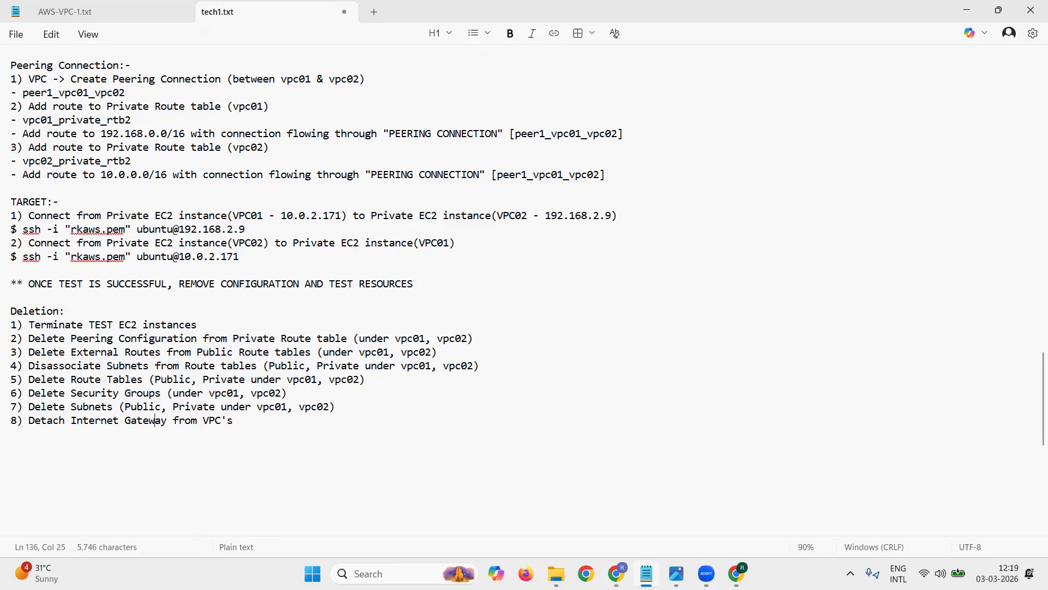
pyautogui.write(' (vpc01, vpc')
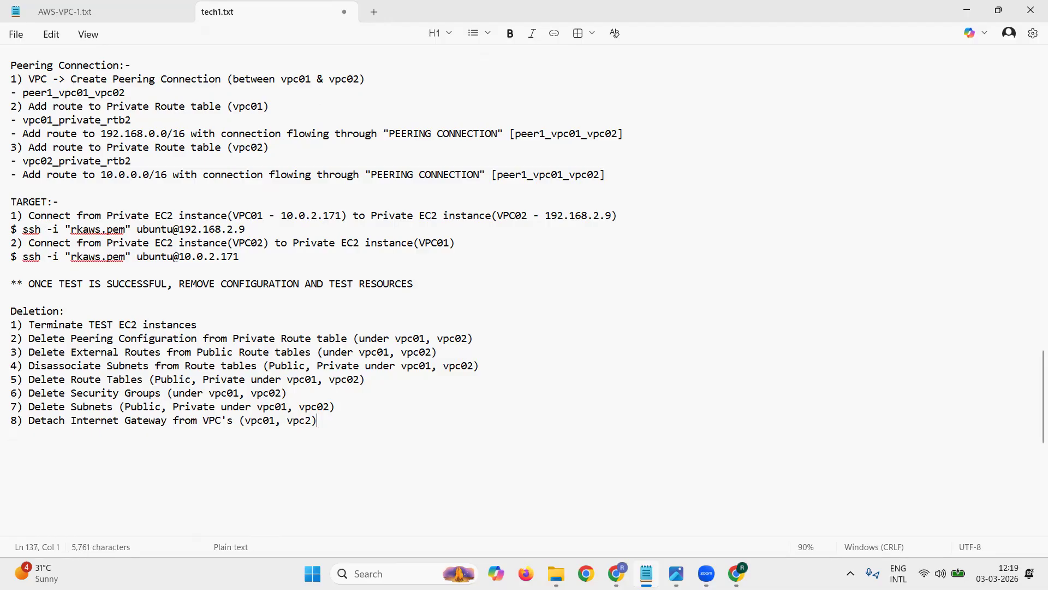
pyautogui.write('2')
pyautogui.press('BackSpace')
pyautogui.write('02)')
# Step: Add the deletion item "9) Delete Internet Gateway (igw01,igw02)"
pyautogui.press('Return')
pyautogui.write('9) Delete Internet Gateway')
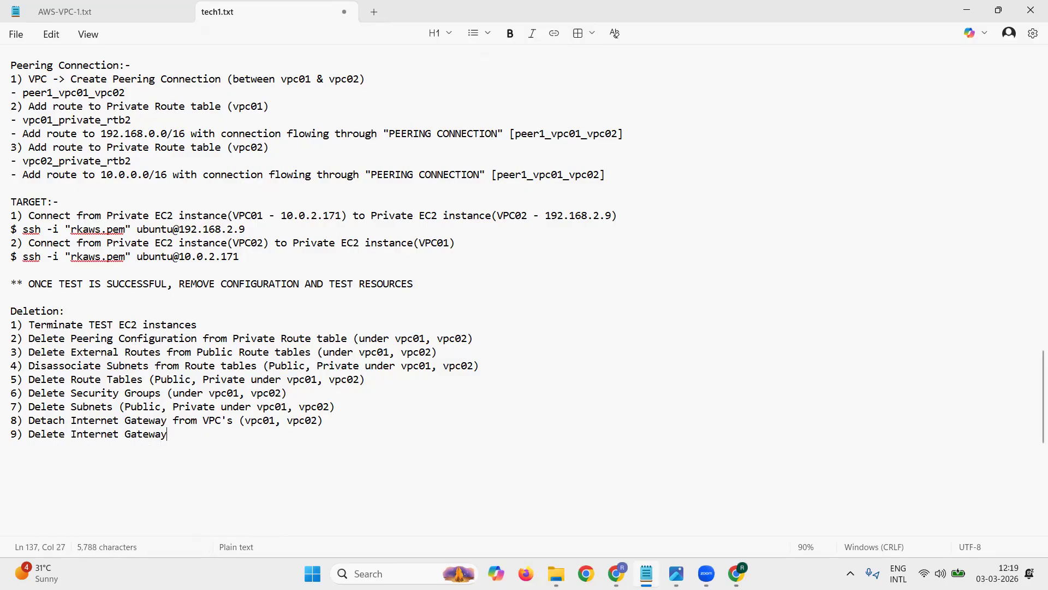
pyautogui.write(' (igwa')
pyautogui.write('igw02)')
# Step: Add deletion item 10 for deleting the first VPC and the item "11) Delete VPC (vpc02)"
pyautogui.press('Return')
pyautogui.write('10) Delete VPC (VPC)1)')
pyautogui.press('Return')
pyautogui.write('11)')
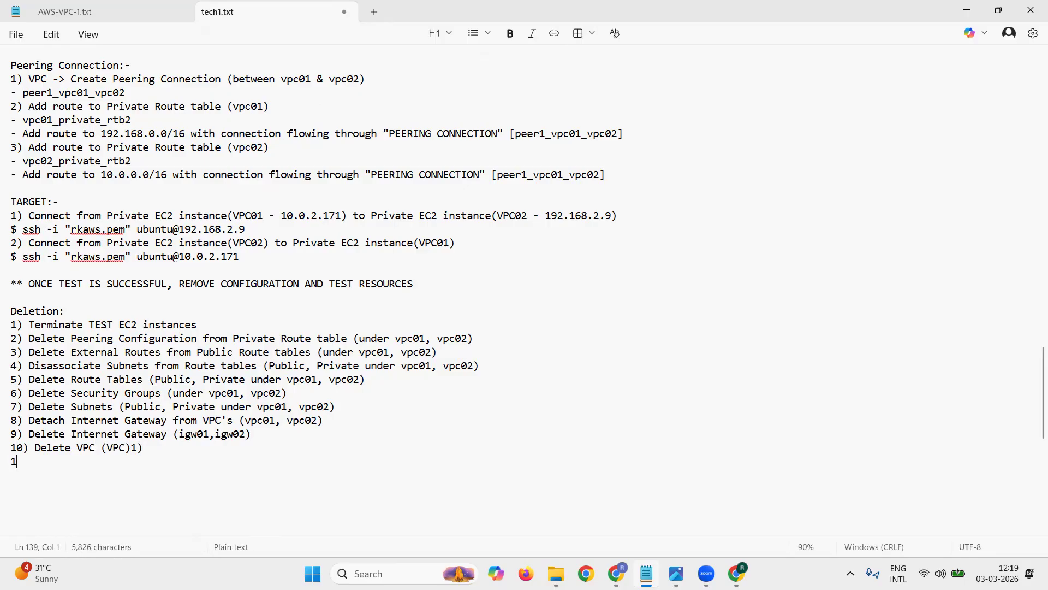
pyautogui.write(' Delete VPC (vpc02')
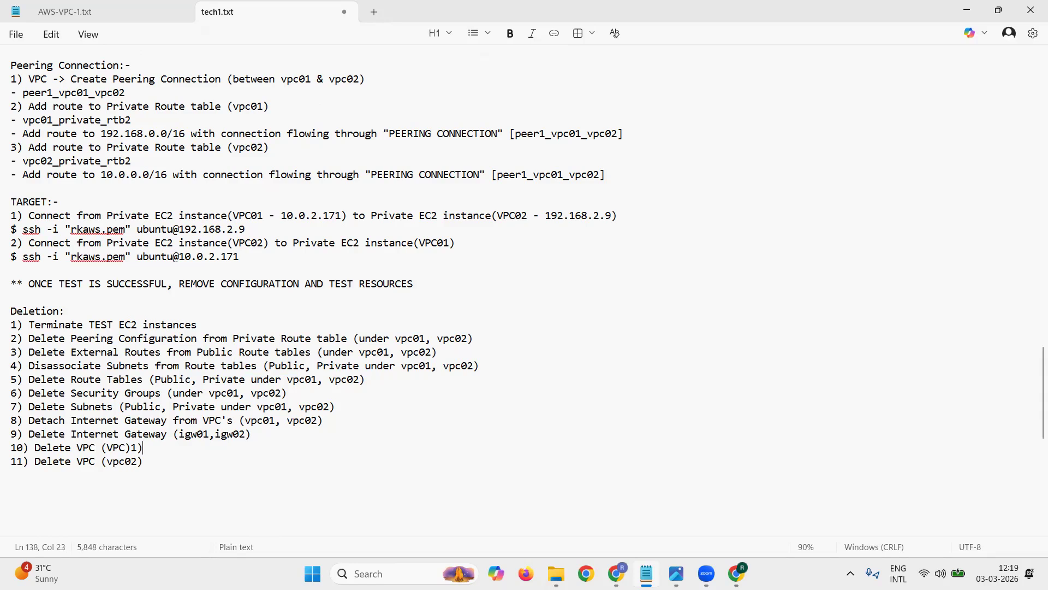
# Step: Correct deletion item 10 to read "Delete VPC (vpc01)", start a new line below the list, and save the file
pyautogui.hotkey('shift', 'Left')
pyautogui.hotkey('shift', 'Left')
pyautogui.press('Right')
pyautogui.hotkey('shift', 'Left')
pyautogui.hotkey('shift', 'Left')
pyautogui.hotkey('shift', 'Left')
pyautogui.hotkey('shift', 'Left')
pyautogui.hotkey('shift', 'Left')
pyautogui.write('vpc01')
pyautogui.press('Down')
pyautogui.press('Return')
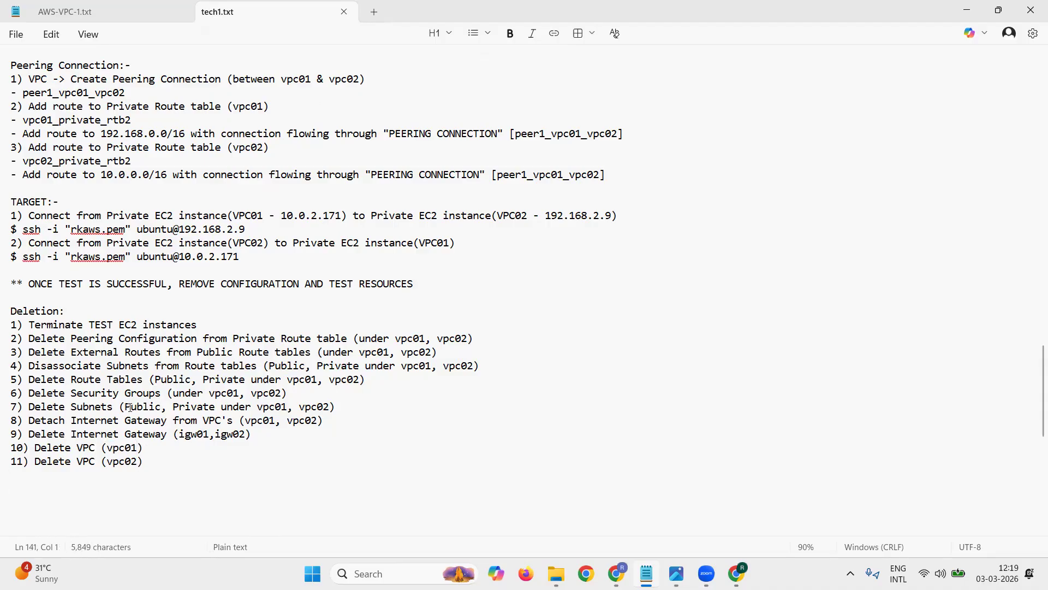
# Step: Append "& Delete Peering Connection" to the end of deletion item 2 and save the file
pyautogui.moveTo(196, 328); pyautogui.dragTo(503, 342)
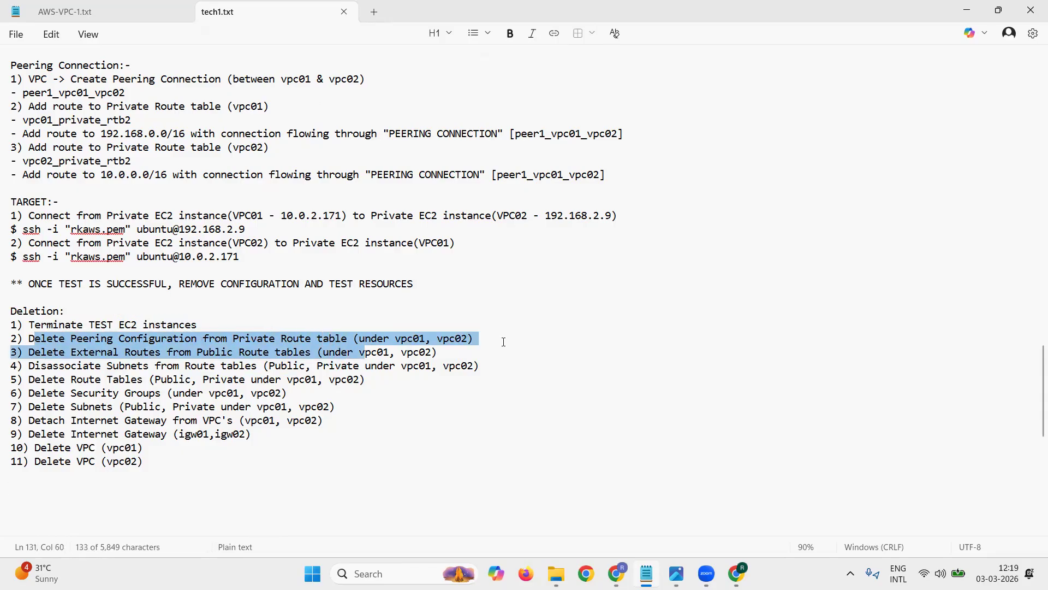
pyautogui.click(506, 341)
pyautogui.write('& P')
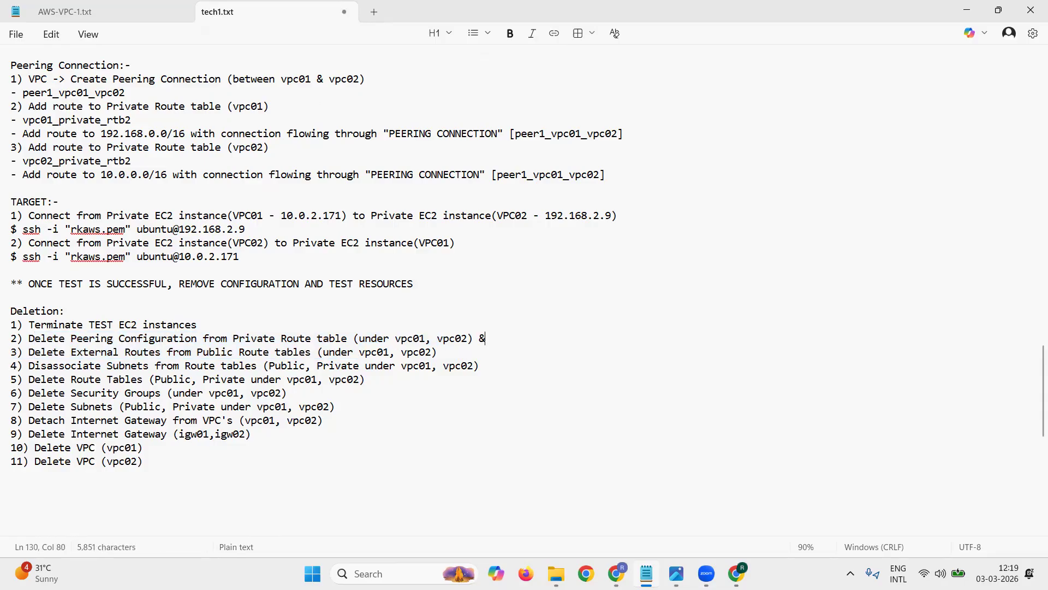
pyautogui.press('BackSpace')
pyautogui.press('BackSpace')
pyautogui.press('BackSpace')
pyautogui.write('lete Peering Connection')
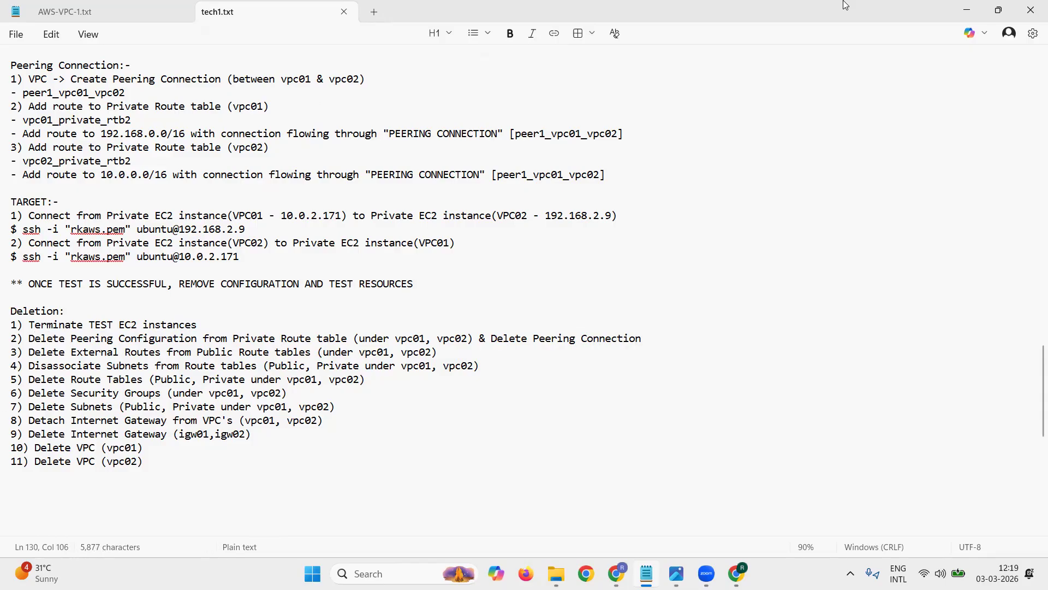
# Step: Switch to the EC2 instances list in Chrome and check the state of the four vpc01 and vpc02 test instances
pyautogui.click(966, 10)
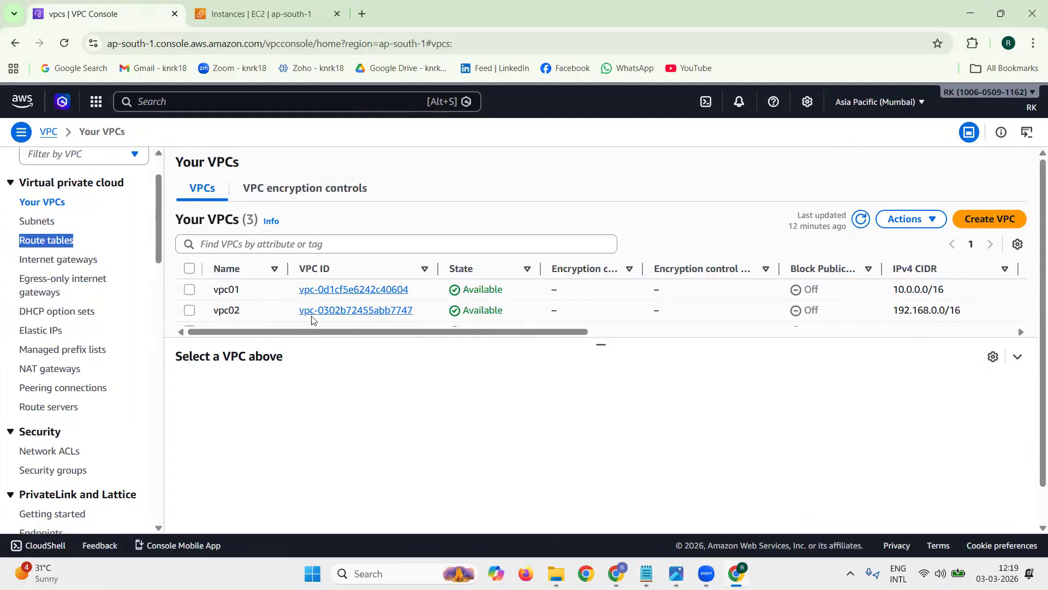
pyautogui.hotkey('ctrl', 'Tab')
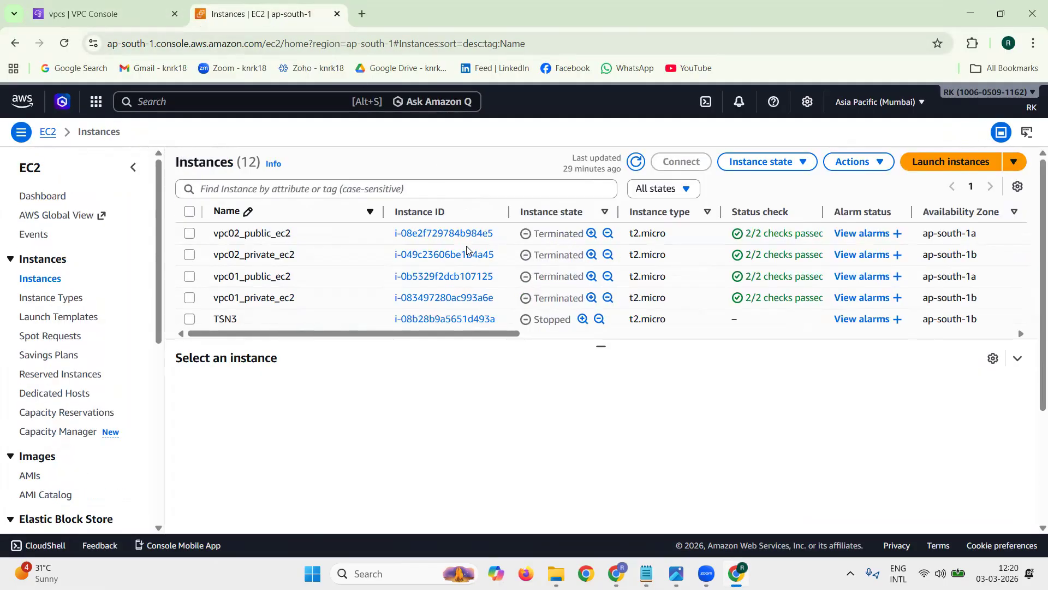
pyautogui.doubleClick(564, 234)
pyautogui.doubleClick(564, 255)
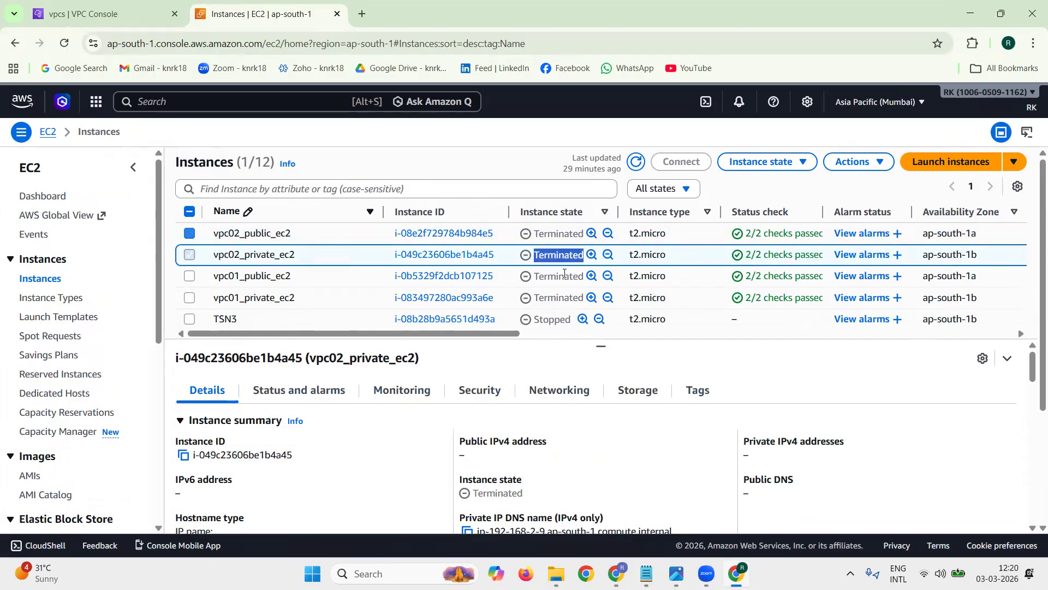
pyautogui.doubleClick(564, 276)
pyautogui.doubleClick(559, 298)
# Step: In the VPC console, remove the 192.168.0.0/16 peering route from the route table vpc01_private_rtb2 and save the changes
pyautogui.click(100, 7)
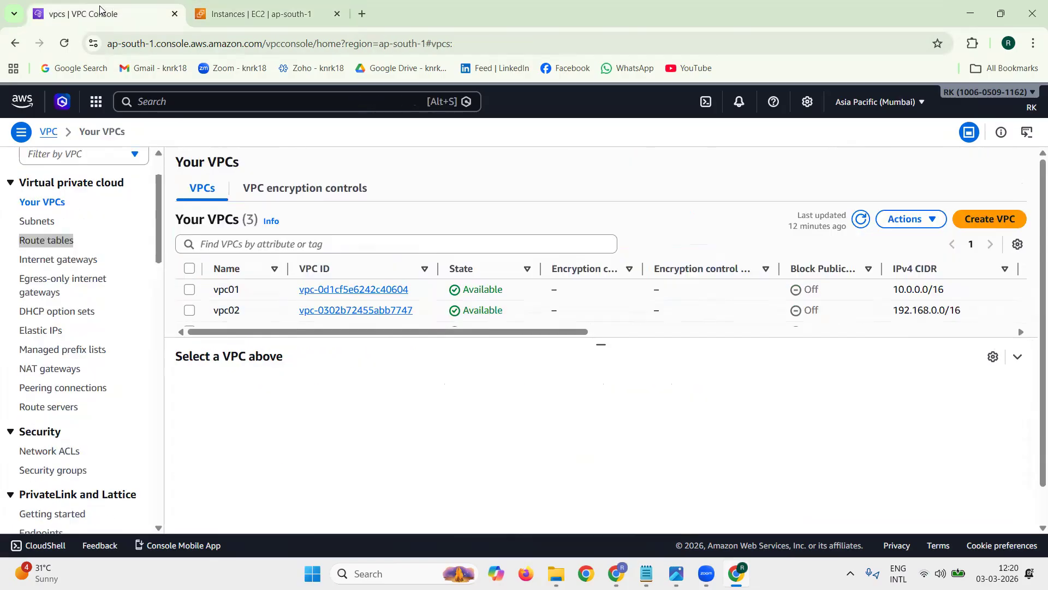
pyautogui.click(141, 264)
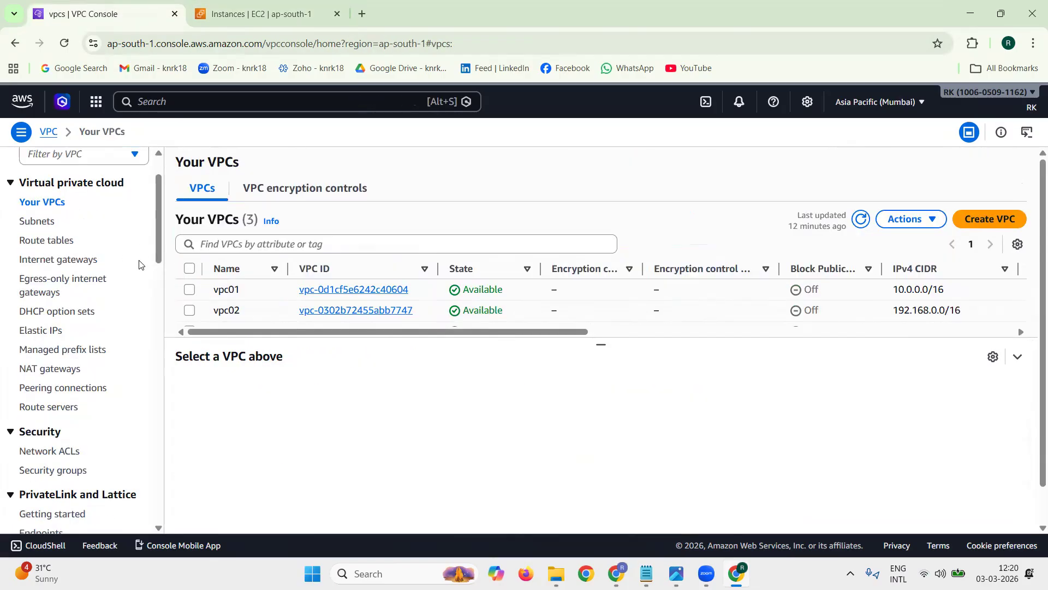
pyautogui.click(49, 241)
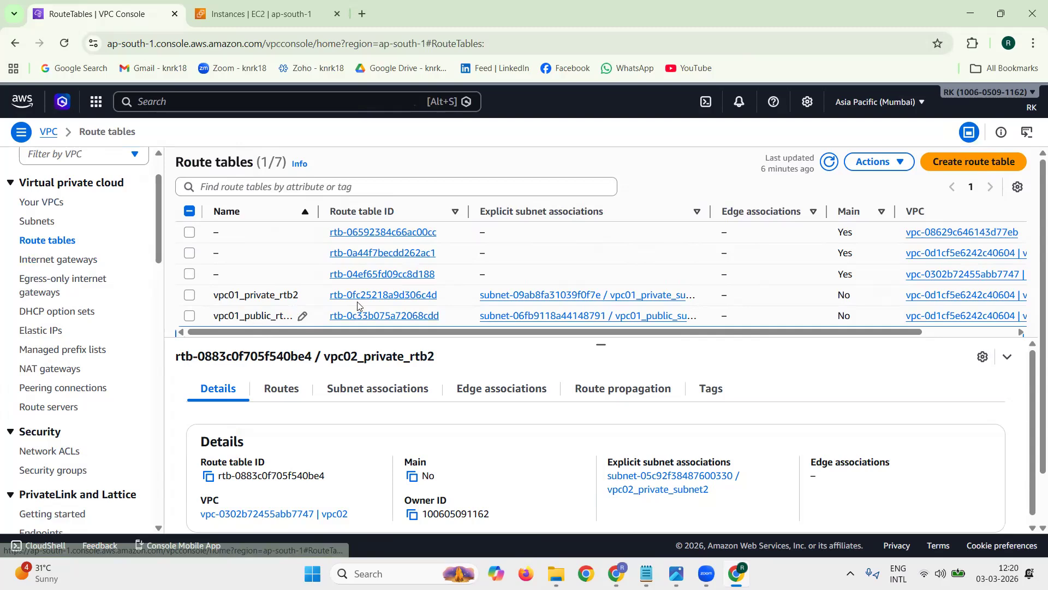
pyautogui.click(361, 295)
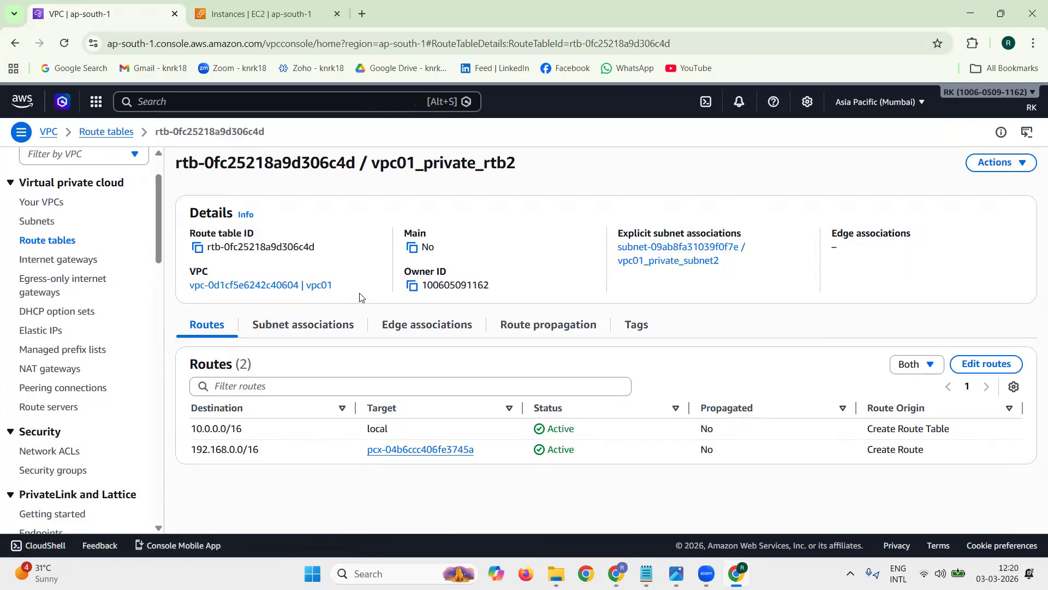
pyautogui.click(983, 364)
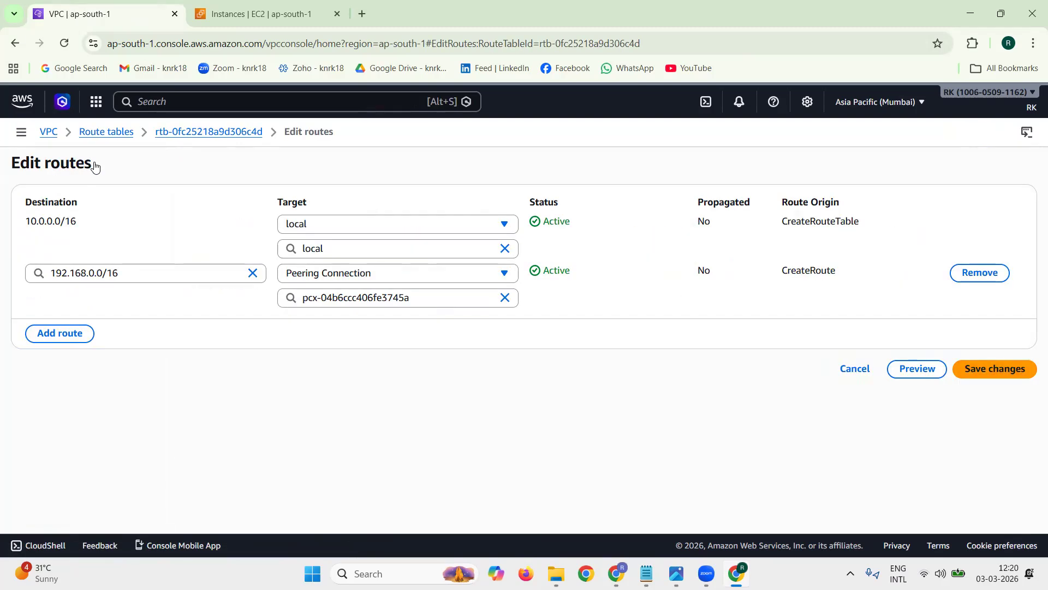
pyautogui.click(979, 273)
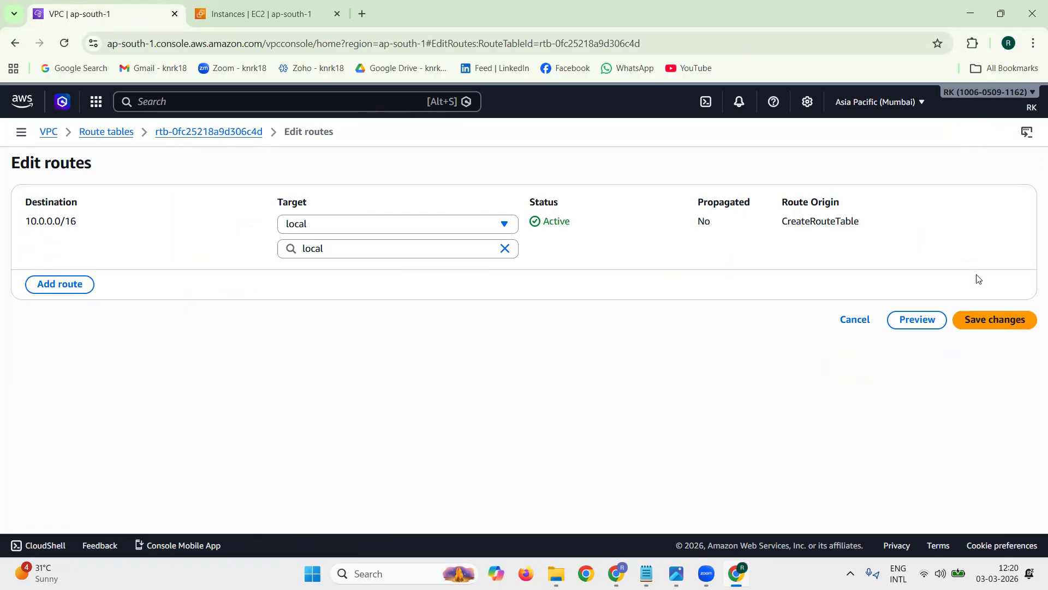
pyautogui.click(981, 325)
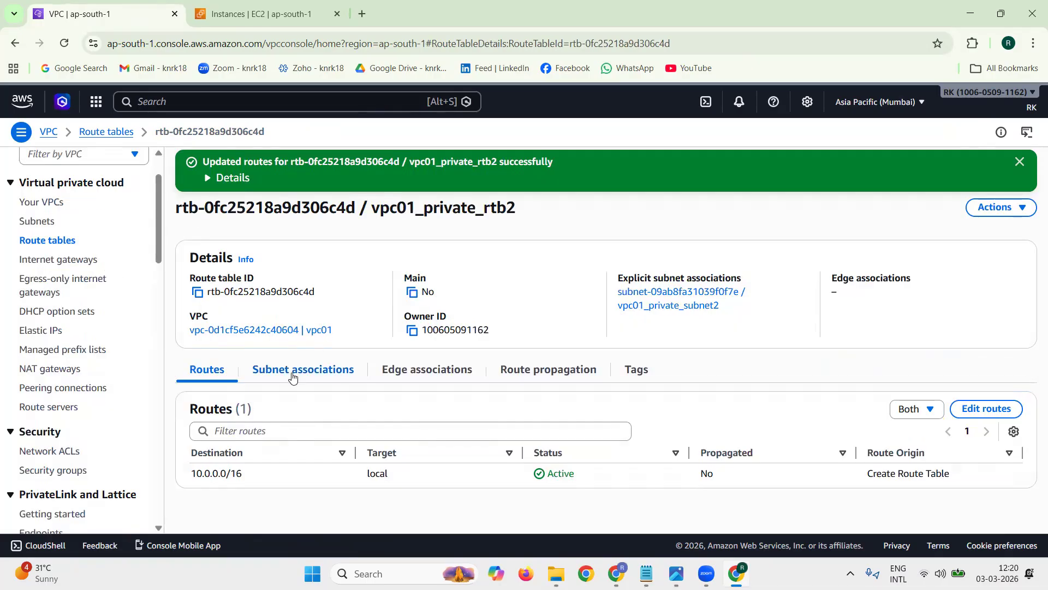
# Step: Disassociate vpc01_private_subnet2 from the route table vpc01_private_rtb2 and dismiss the notification
pyautogui.click(292, 372)
pyautogui.click(946, 409)
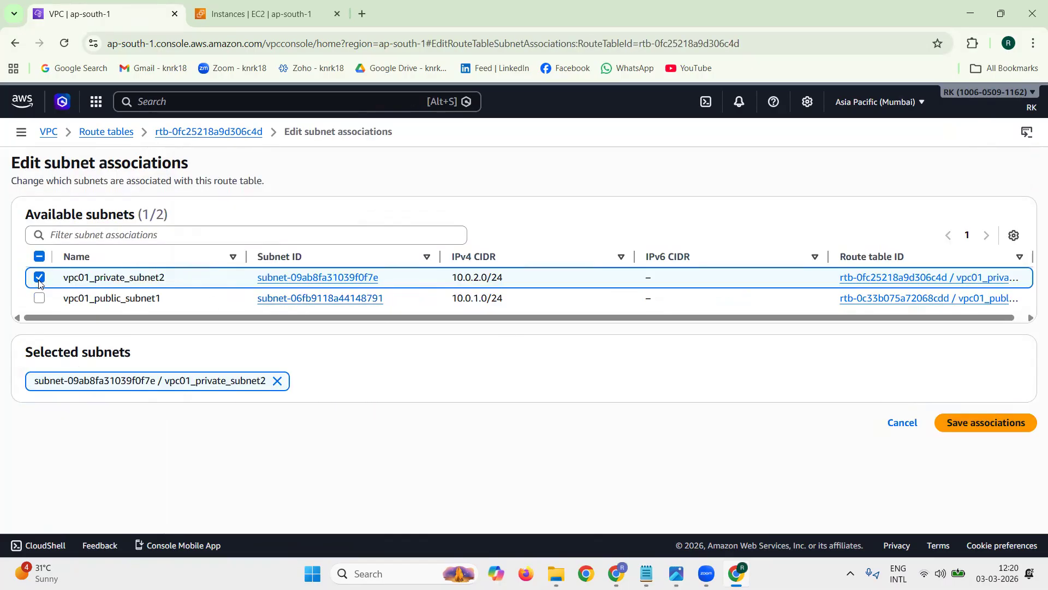
pyautogui.click(39, 278)
pyautogui.click(993, 345)
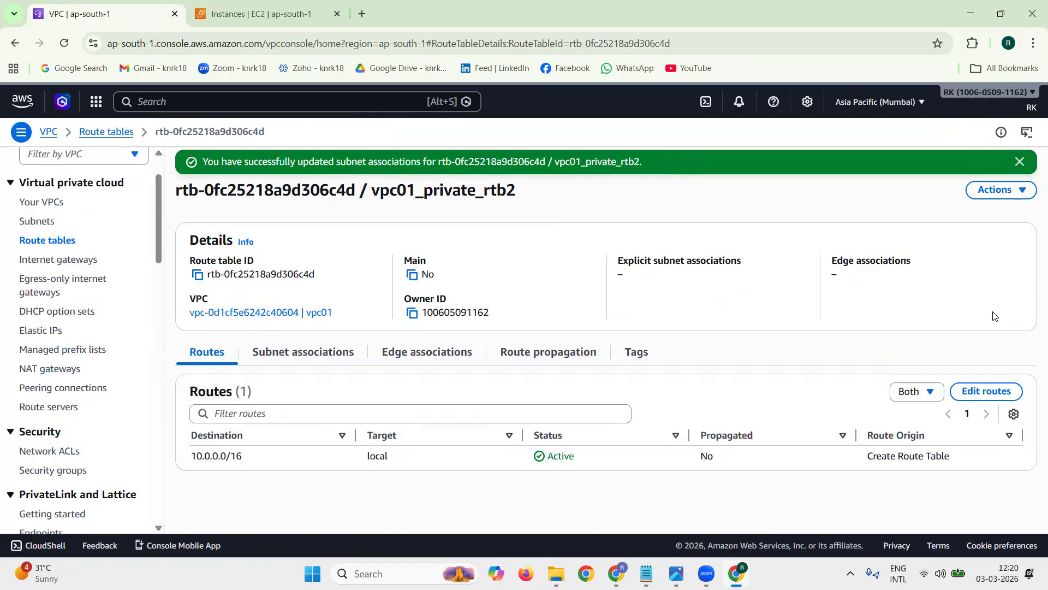
pyautogui.click(1019, 162)
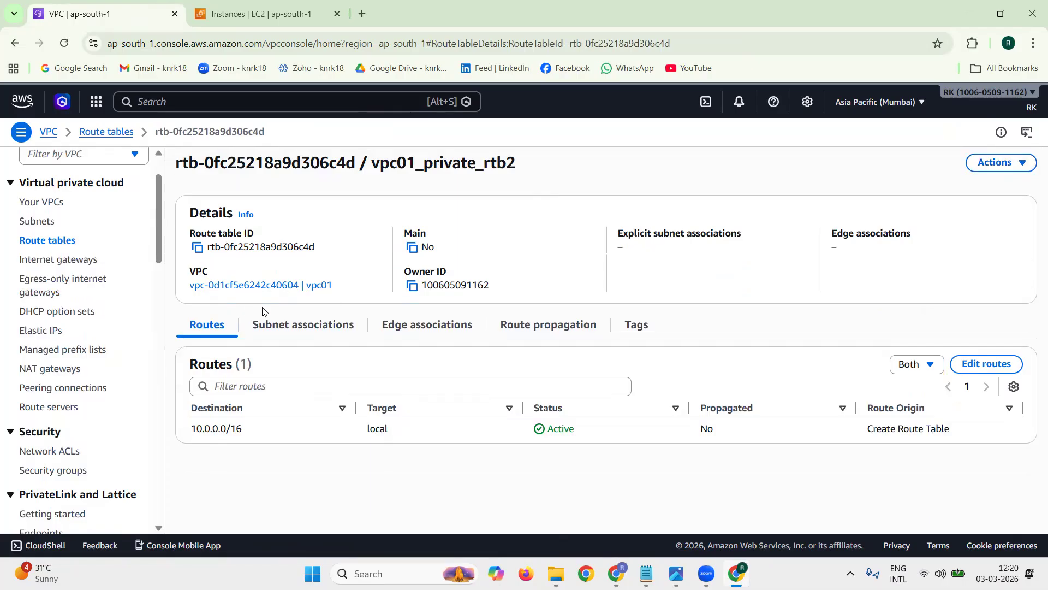
# Step: Check the remaining subnet associations and routes of vpc01_private_rtb2
pyautogui.click(280, 323)
pyautogui.click(208, 331)
pyautogui.moveTo(401, 158); pyautogui.dragTo(534, 163)
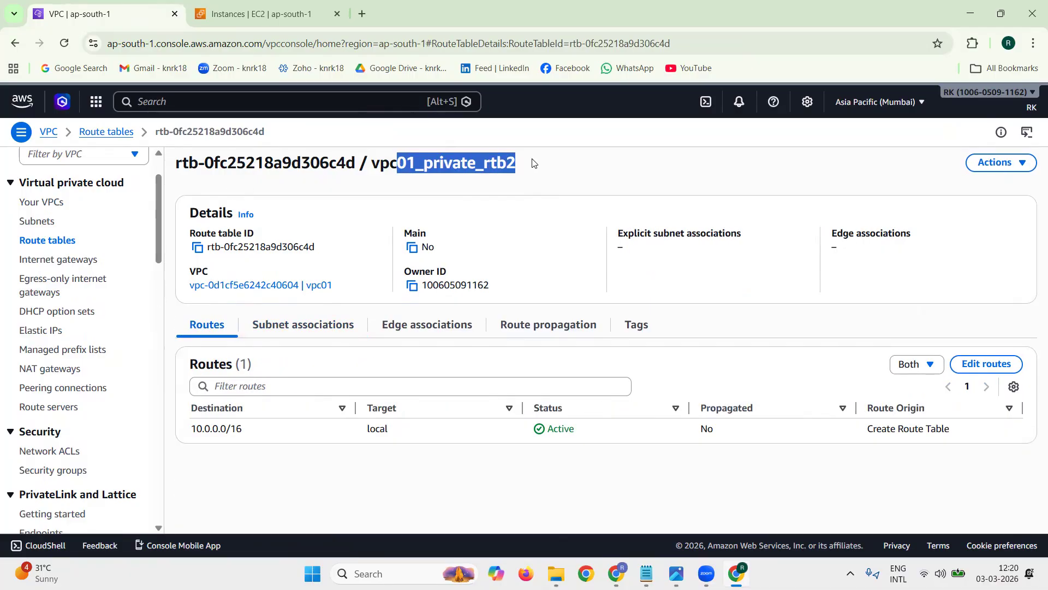
# Step: Remove the 10.0.0.0/16 peering route from the route table vpc02_private_rtb2 and save the changes
pyautogui.click(61, 240)
pyautogui.click(189, 294)
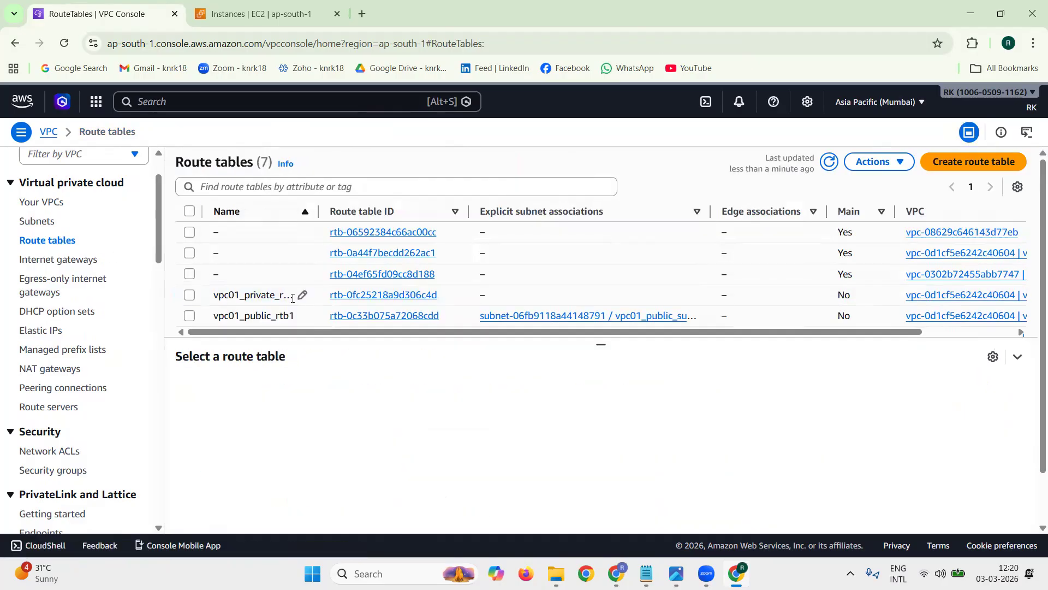
pyautogui.scroll(-1, 311, 304)
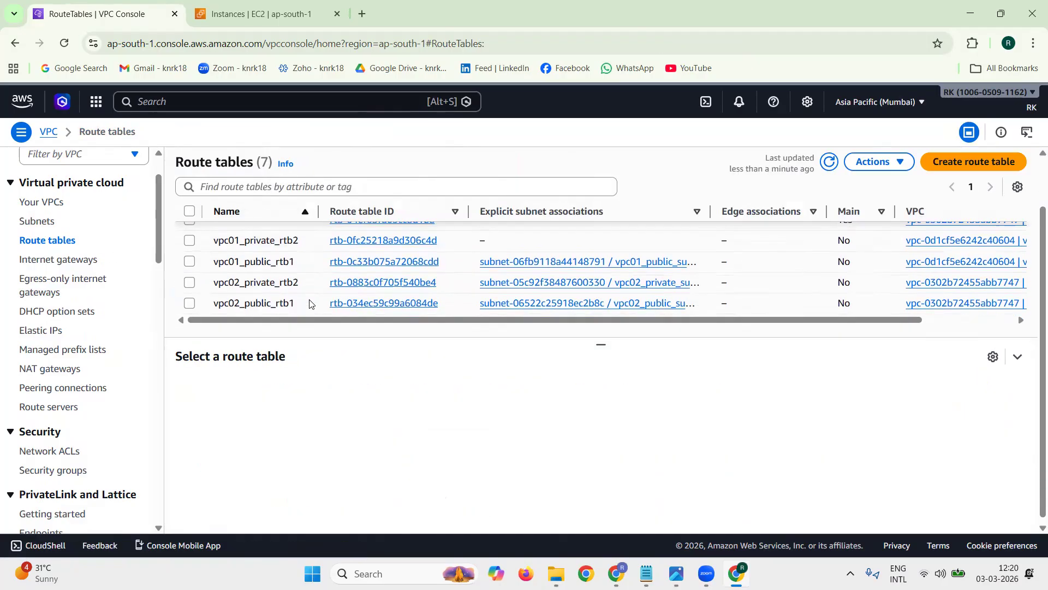
pyautogui.click(380, 282)
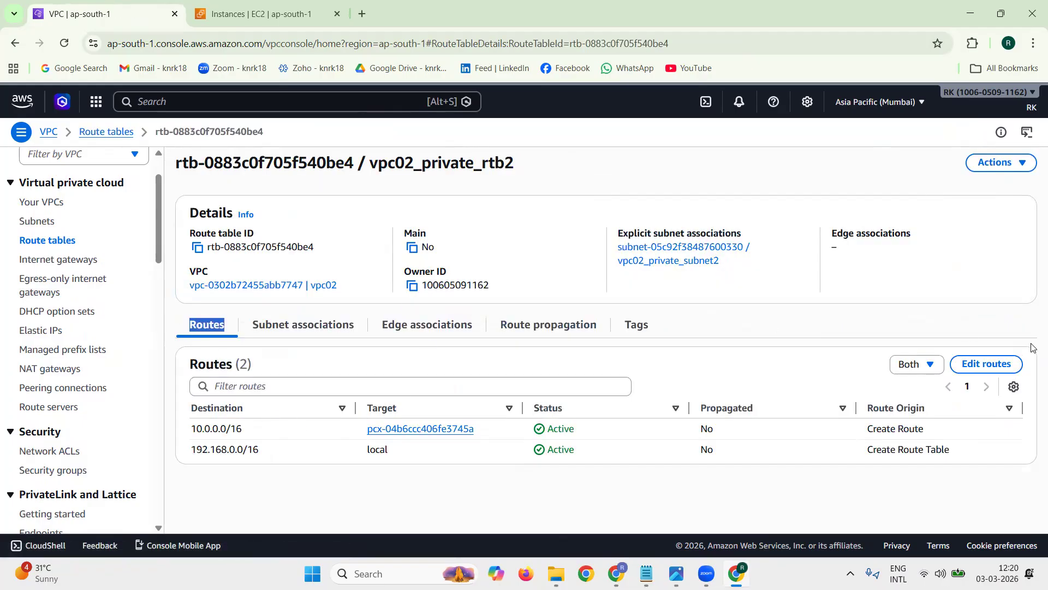
pyautogui.click(986, 364)
pyautogui.click(981, 271)
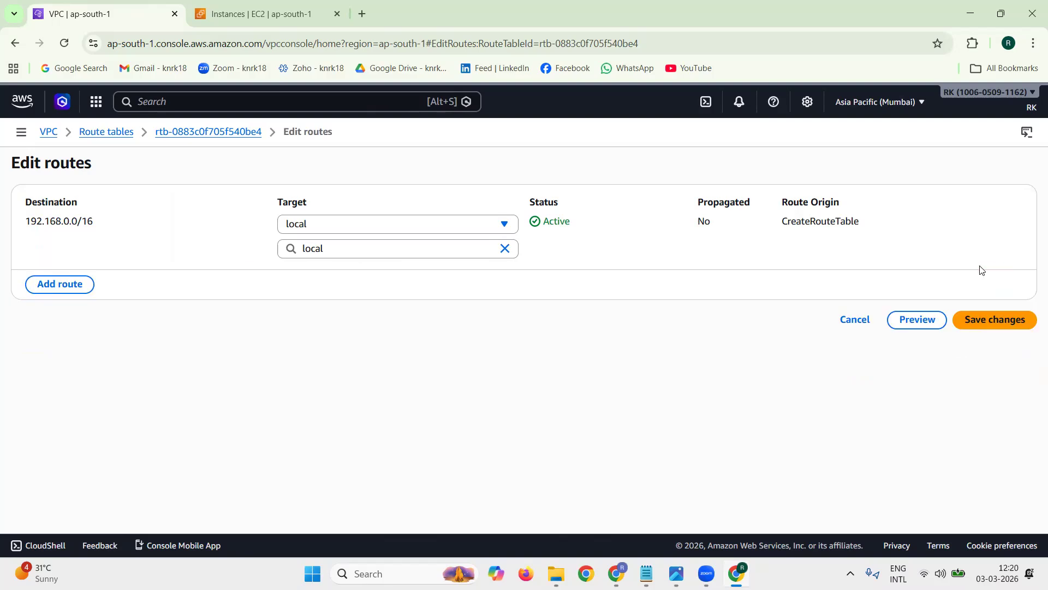
pyautogui.click(986, 321)
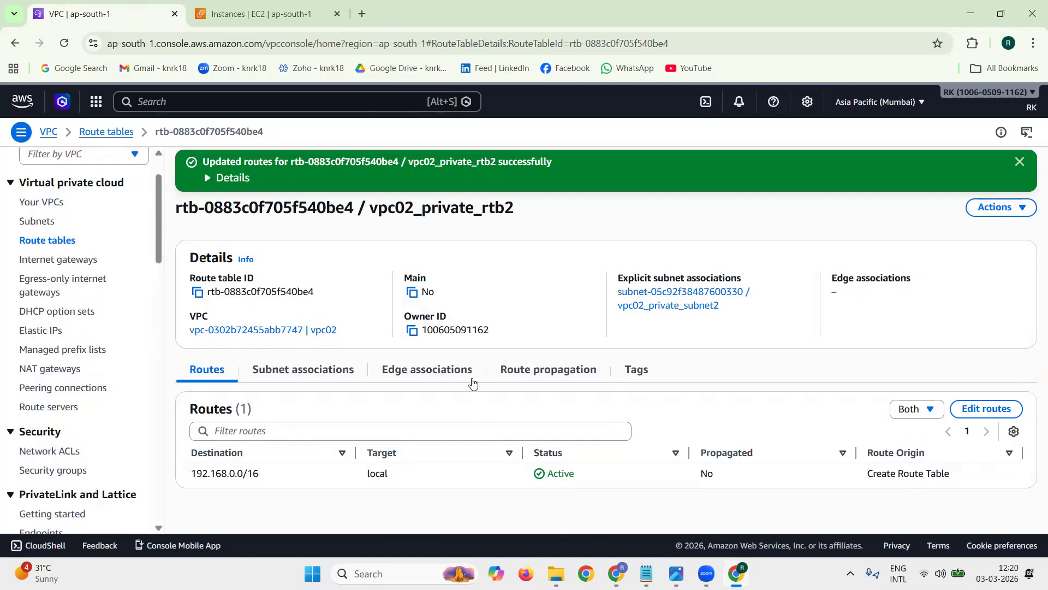
# Step: Disassociate vpc02_private_subnet2 from the route table vpc02_private_rtb2 and dismiss the notification
pyautogui.click(338, 374)
pyautogui.click(946, 409)
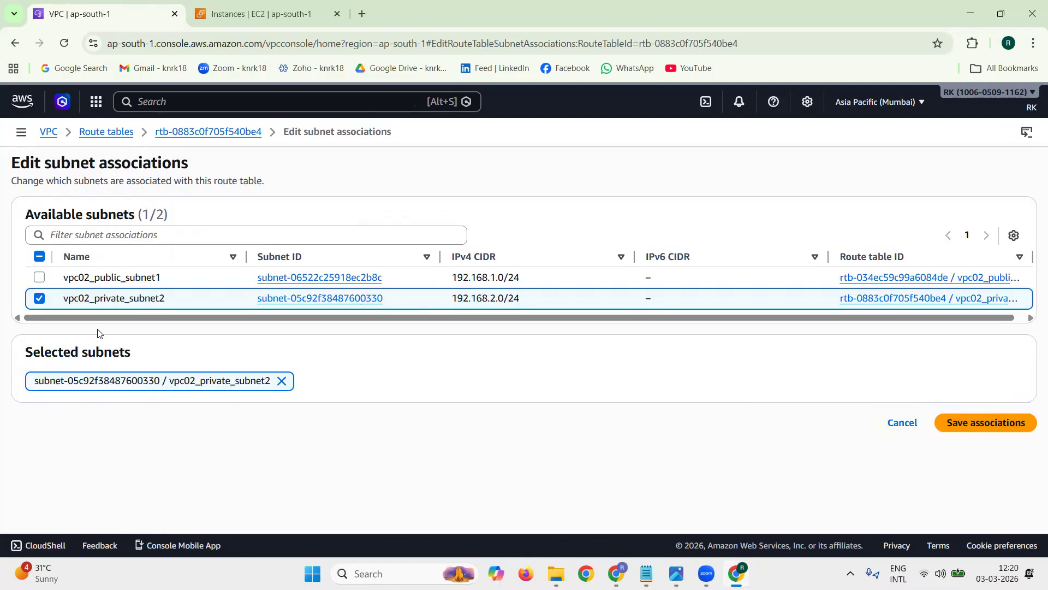
pyautogui.click(38, 300)
pyautogui.click(968, 342)
pyautogui.click(1031, 162)
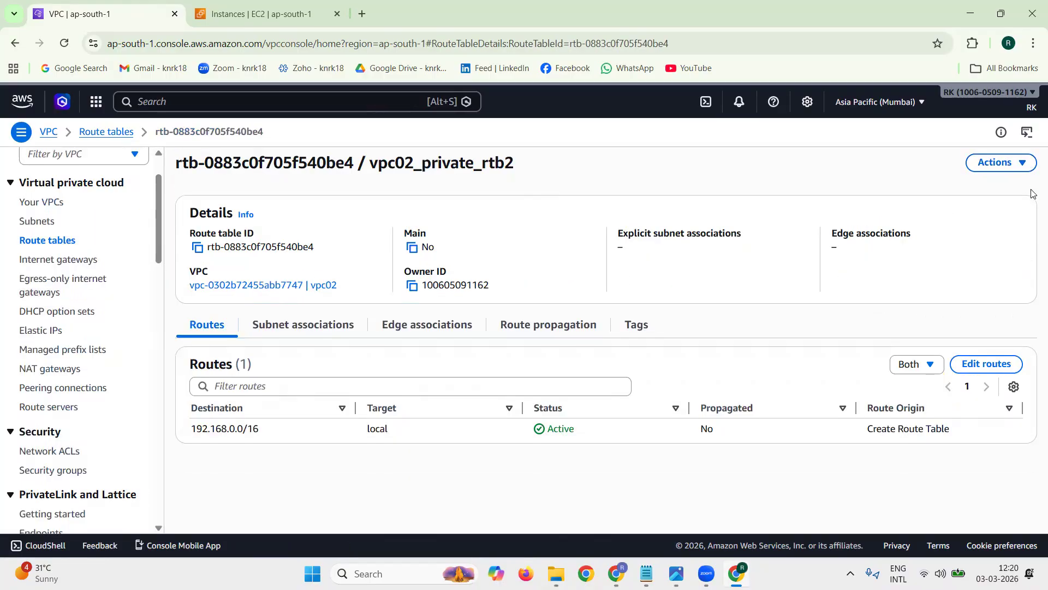
# Step: Delete the peering connection peer1_vpc01_vpc02, confirming with "delete", check its status and dismiss the notification
pyautogui.click(101, 387)
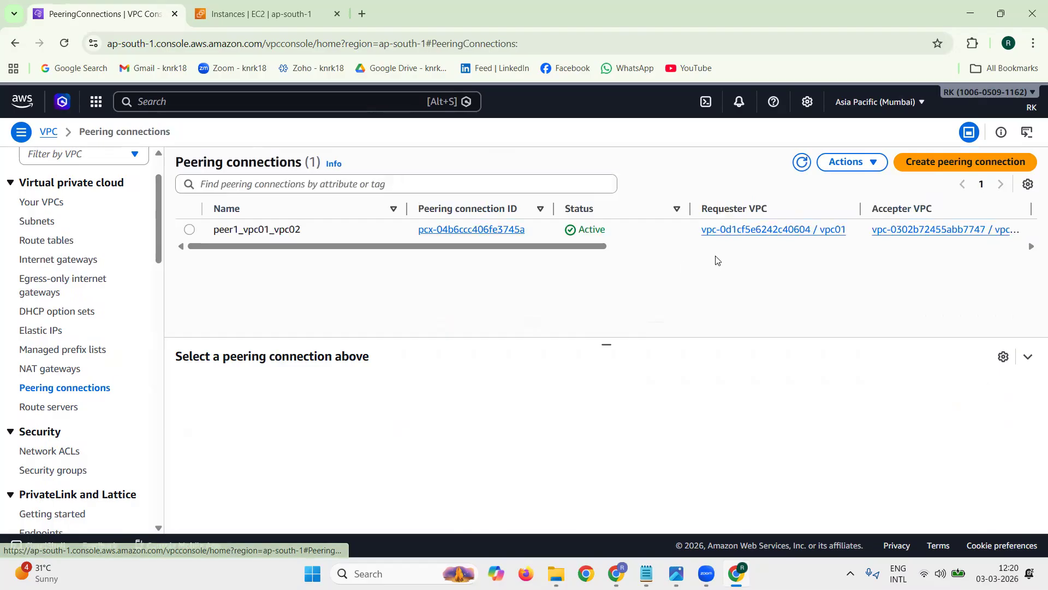
pyautogui.click(188, 230)
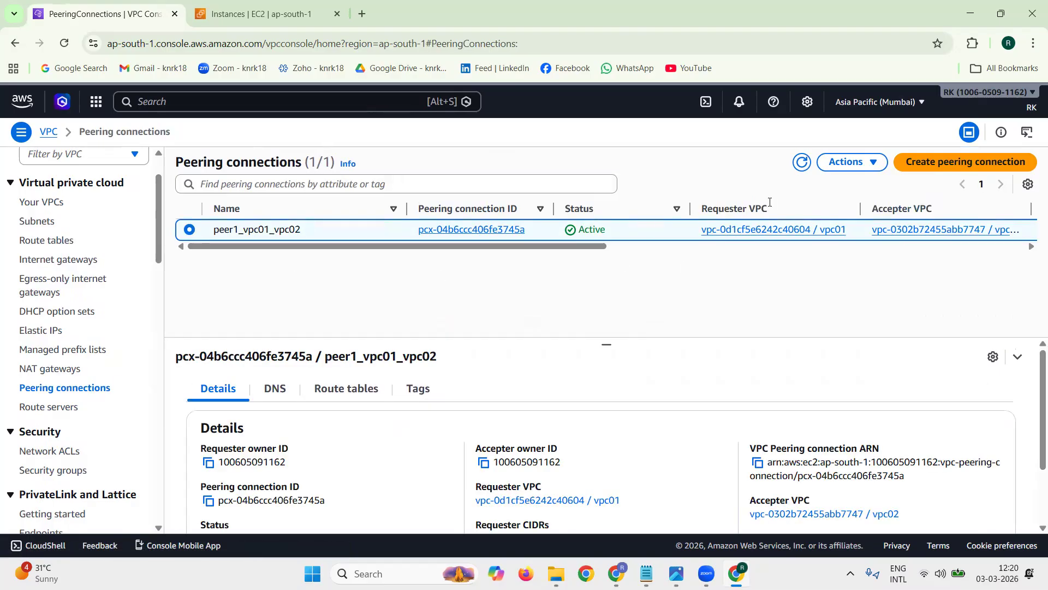
pyautogui.click(851, 165)
pyautogui.click(870, 284)
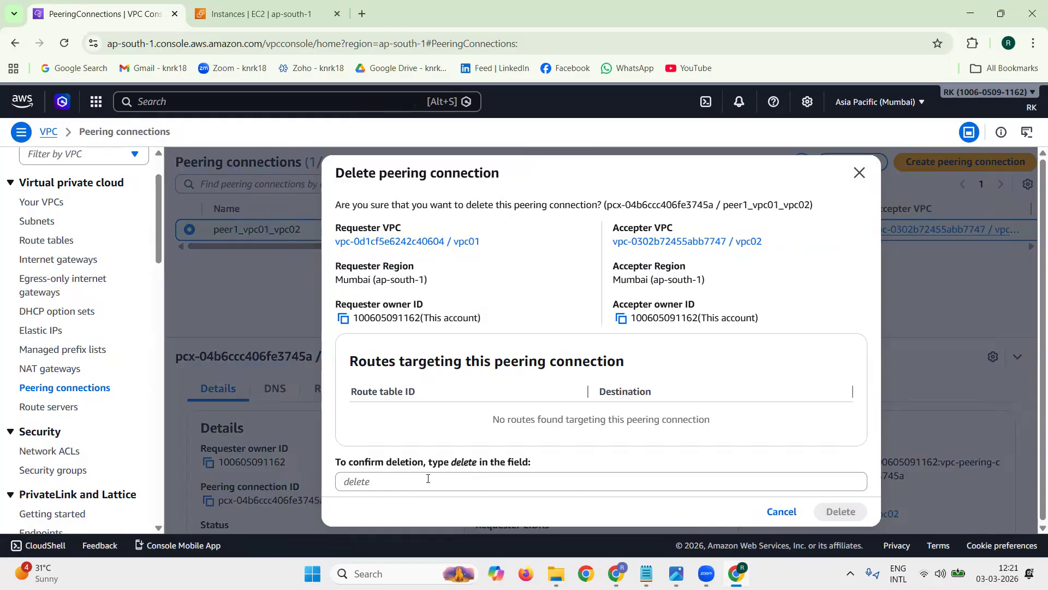
pyautogui.click(428, 478)
pyautogui.write('delete')
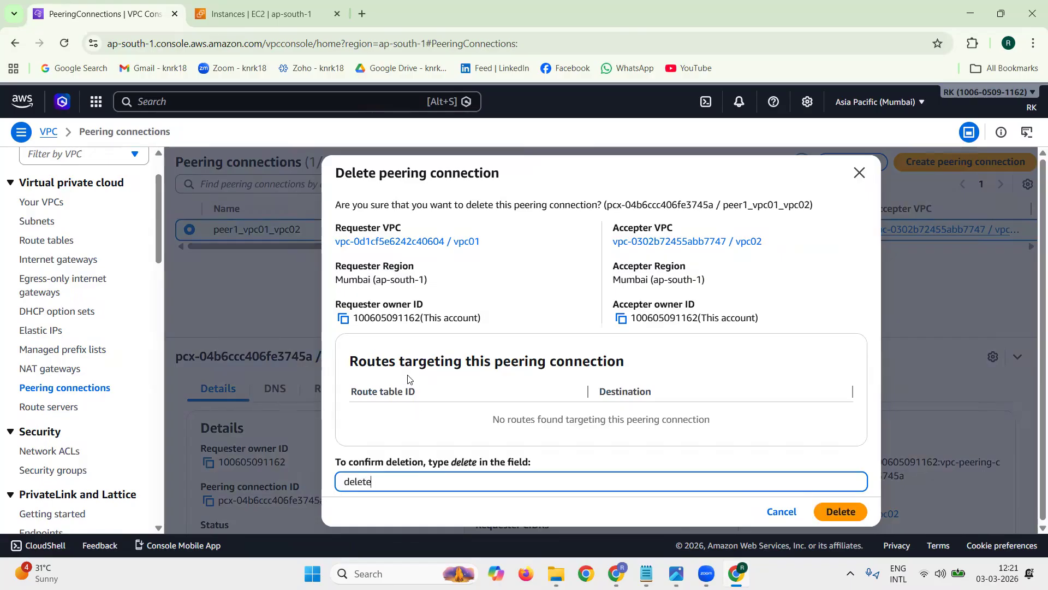
pyautogui.tripleClick(394, 358)
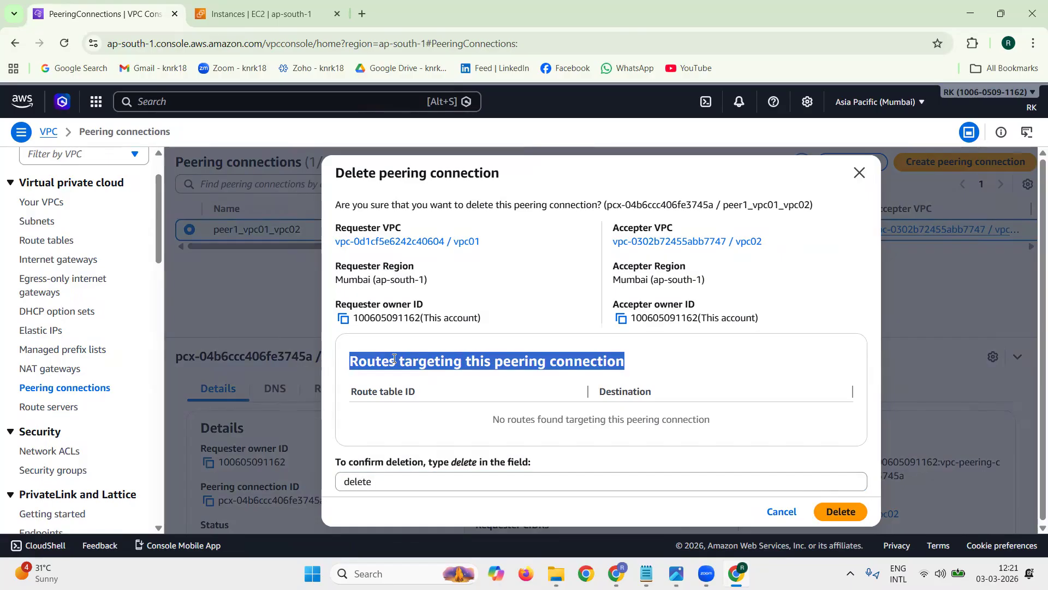
pyautogui.moveTo(493, 419); pyautogui.dragTo(712, 426)
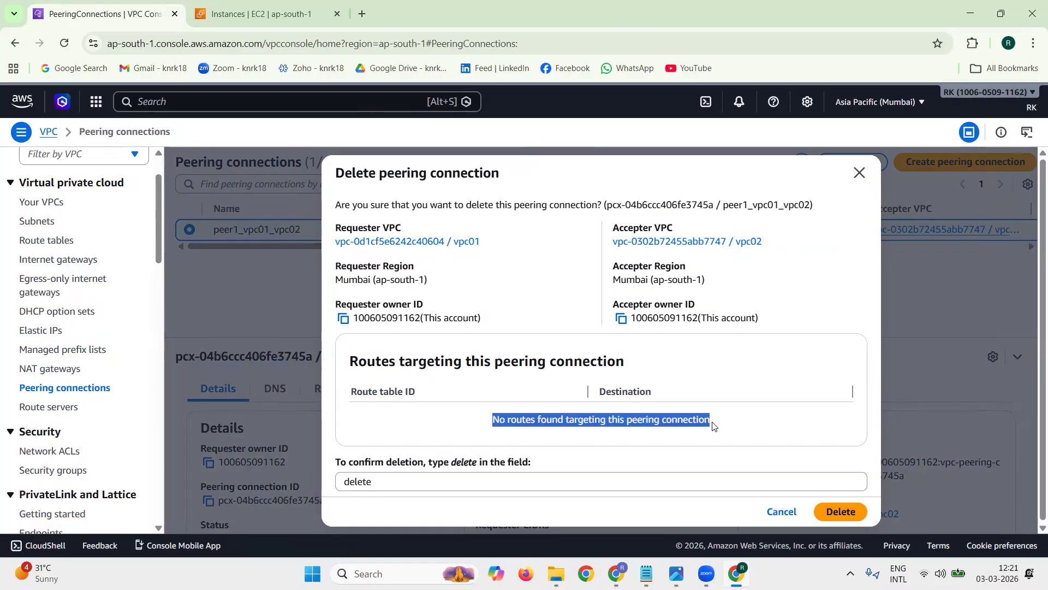
pyautogui.click(862, 516)
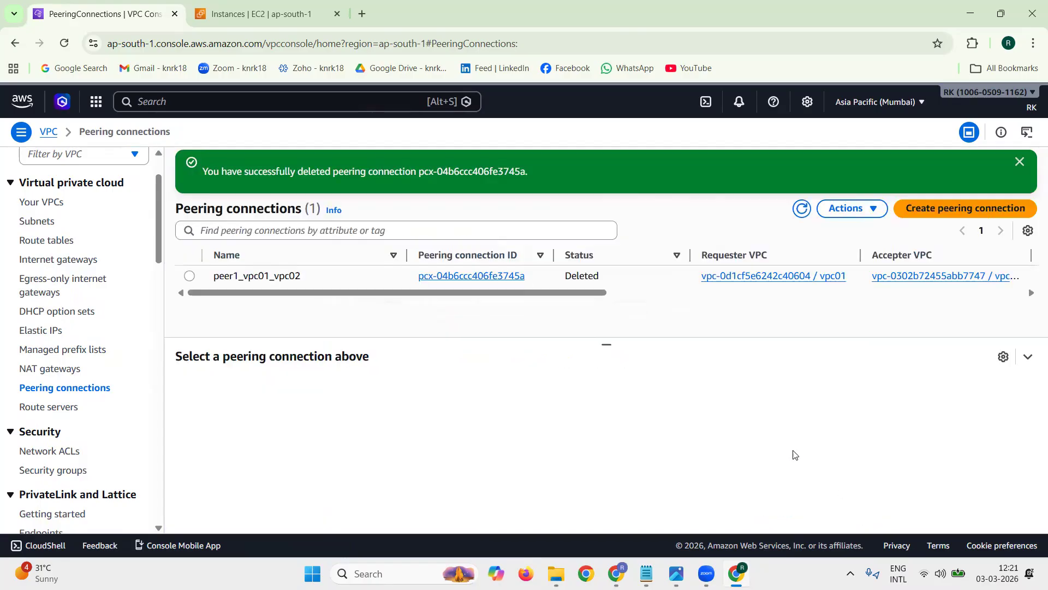
pyautogui.doubleClick(581, 276)
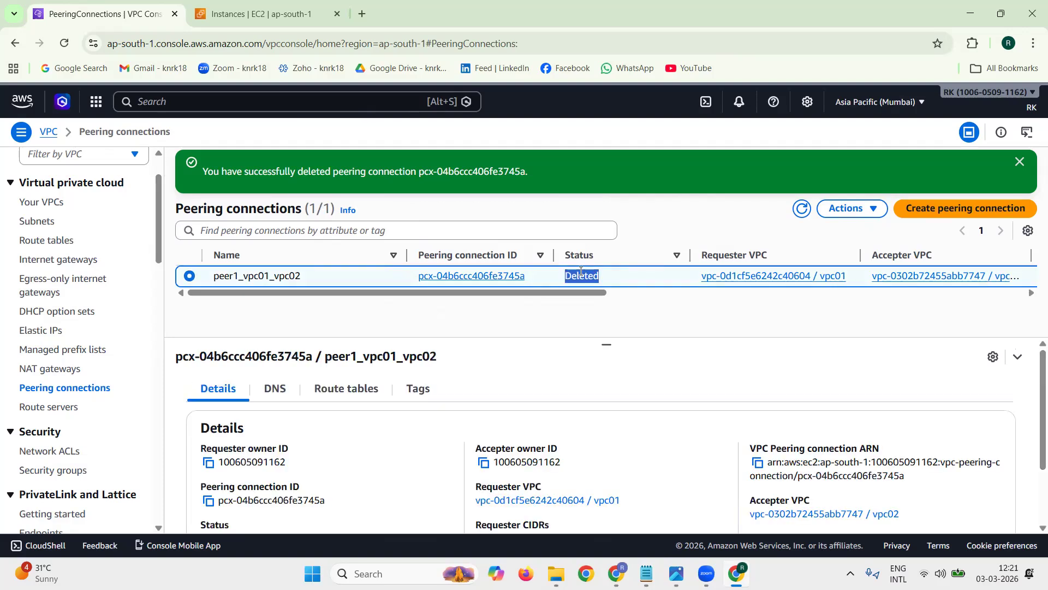
pyautogui.click(1019, 164)
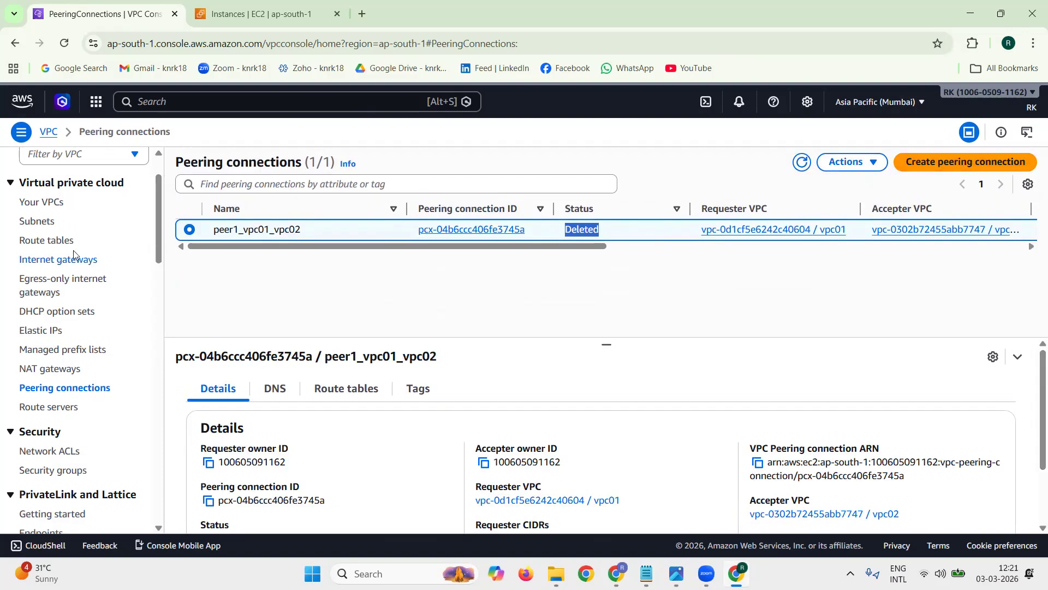
# Step: Remove the 0.0.0.0/0 internet gateway route from the route table vpc01_public_rtb1 and save the changes
pyautogui.click(57, 243)
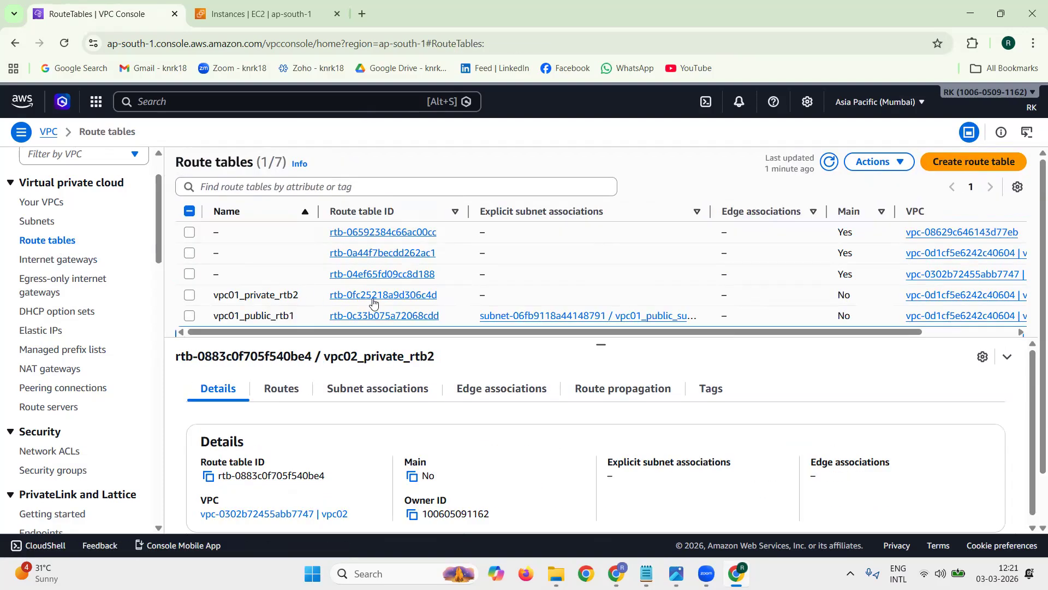
pyautogui.scroll(-1, 435, 283)
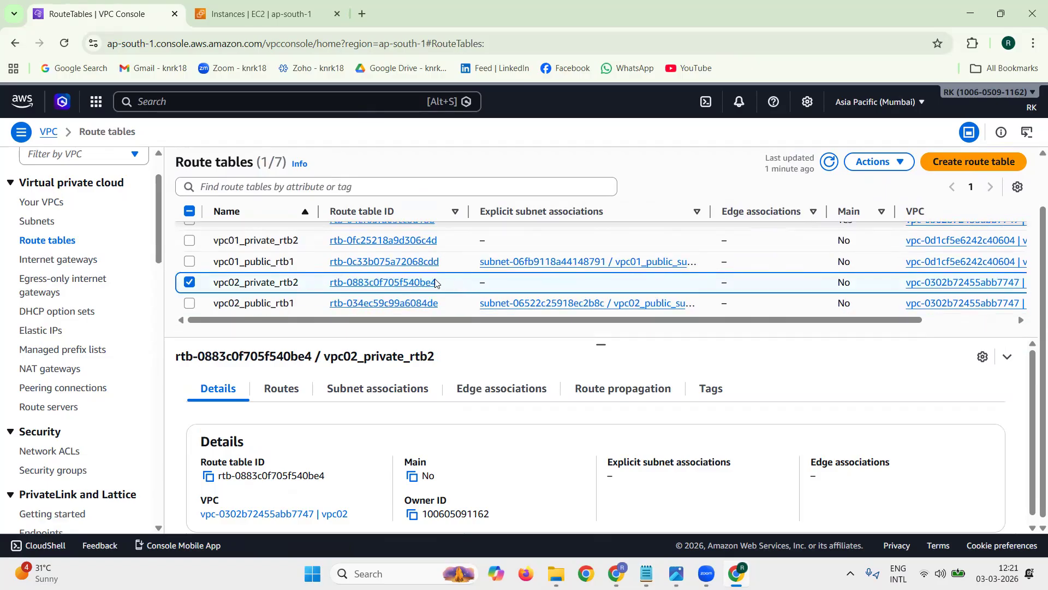
pyautogui.click(391, 262)
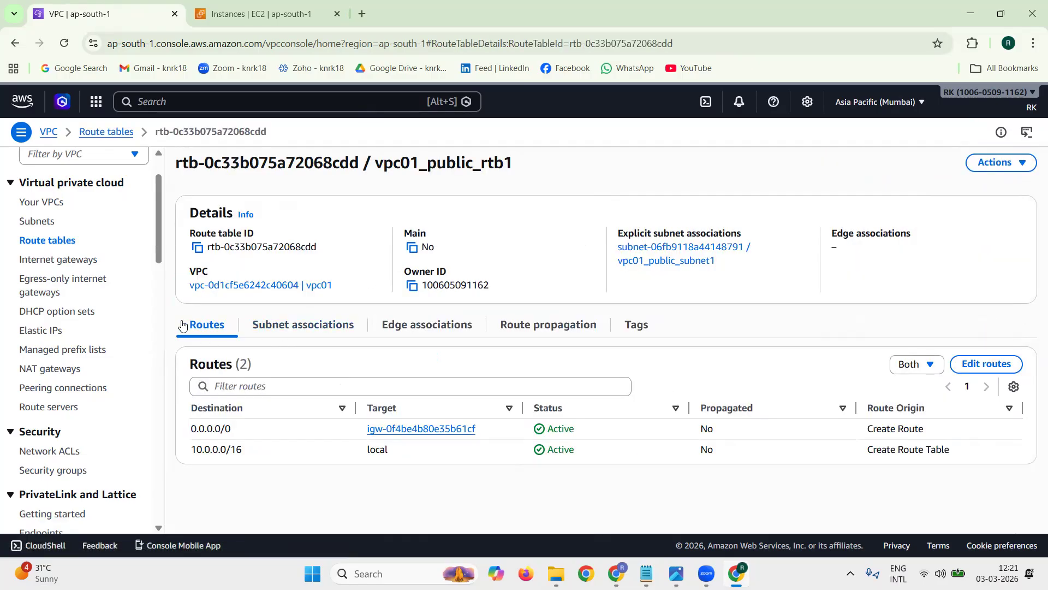
pyautogui.click(159, 325)
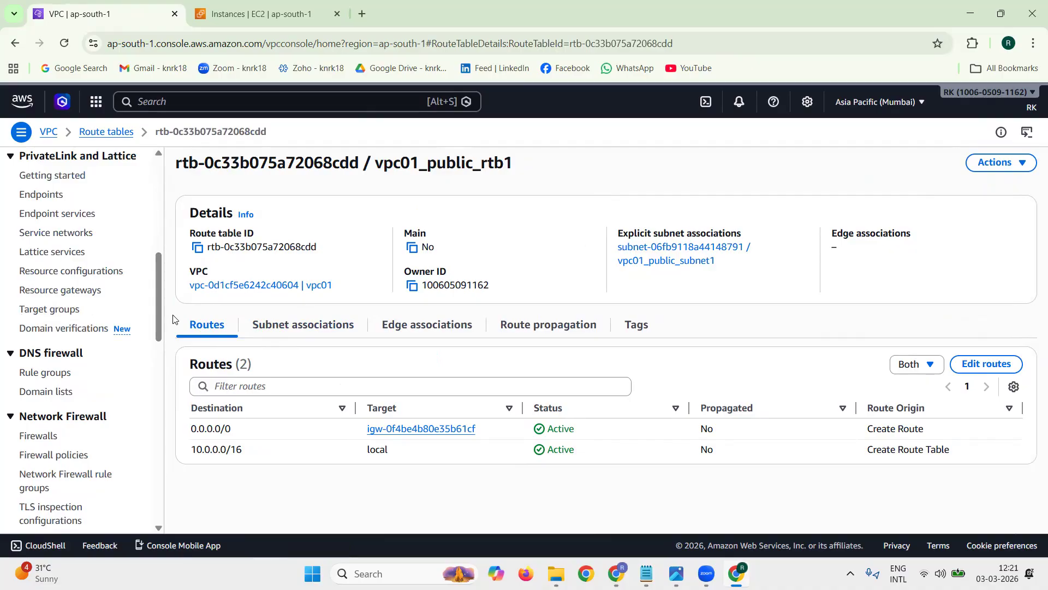
pyautogui.doubleClick(175, 321)
pyautogui.click(970, 369)
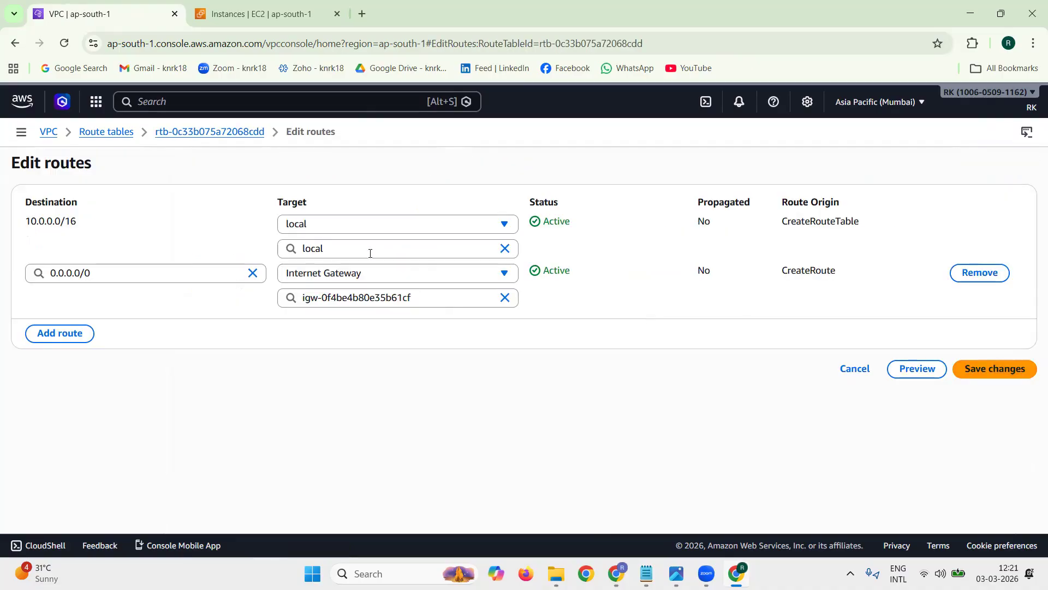
pyautogui.click(980, 272)
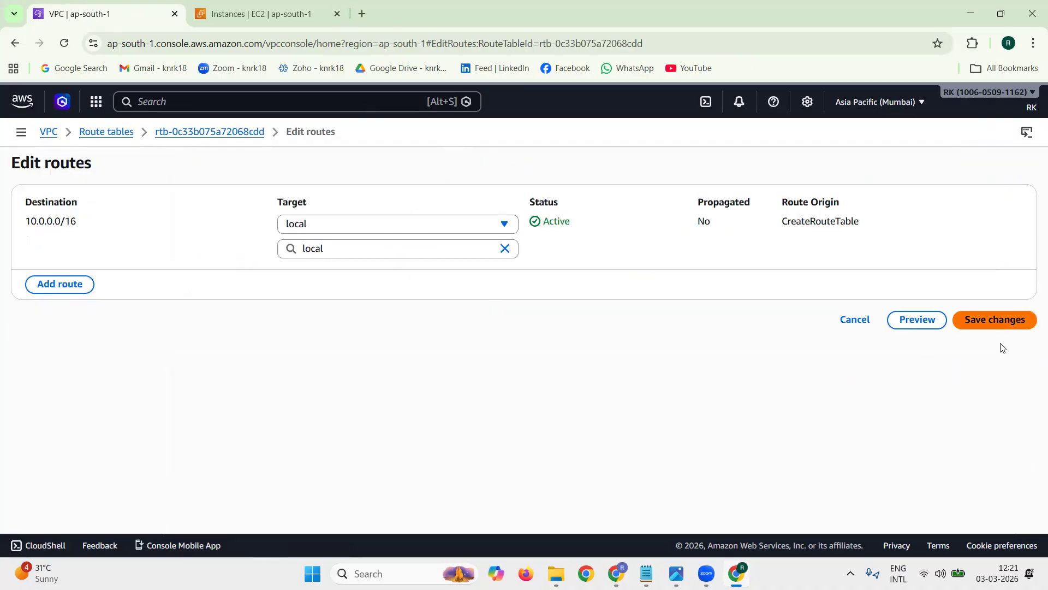
pyautogui.click(1002, 327)
# Step: Disassociate vpc01_public_subnet1 from the route table vpc01_public_rtb1 and dismiss the notification
pyautogui.click(290, 373)
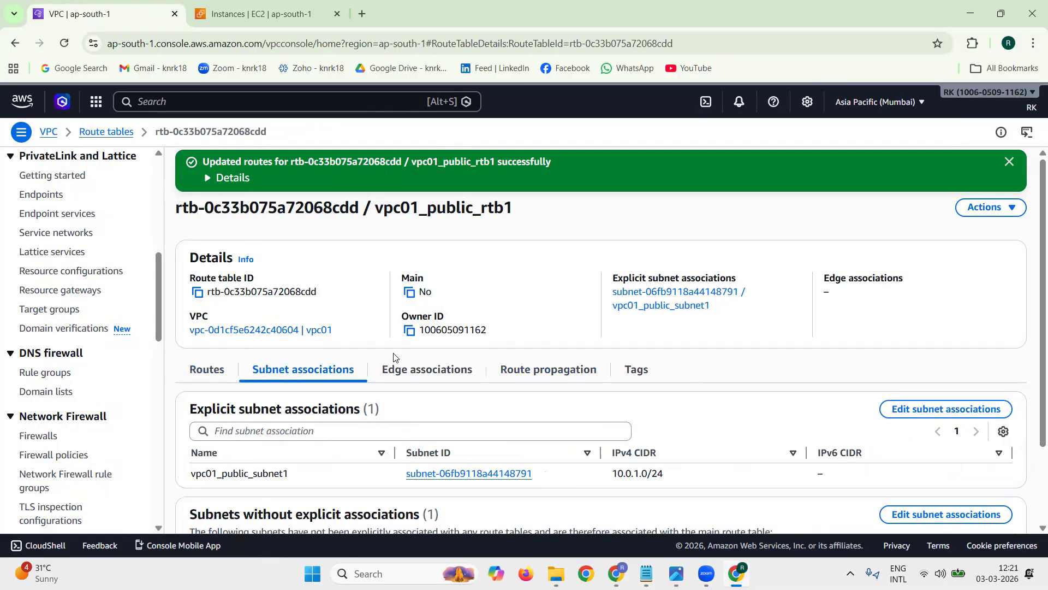
pyautogui.click(928, 411)
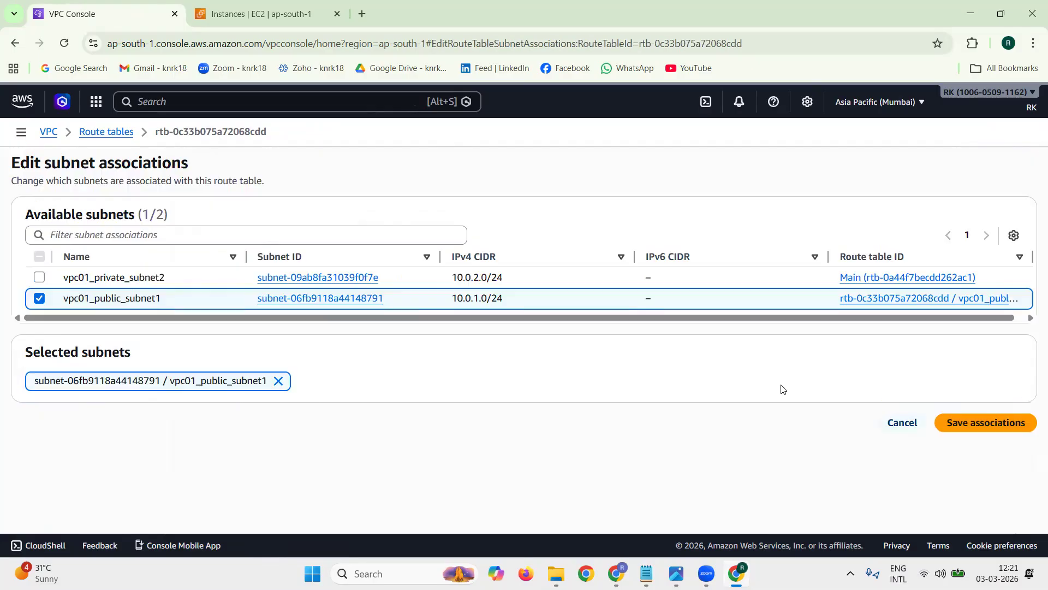
pyautogui.click(40, 297)
pyautogui.click(985, 343)
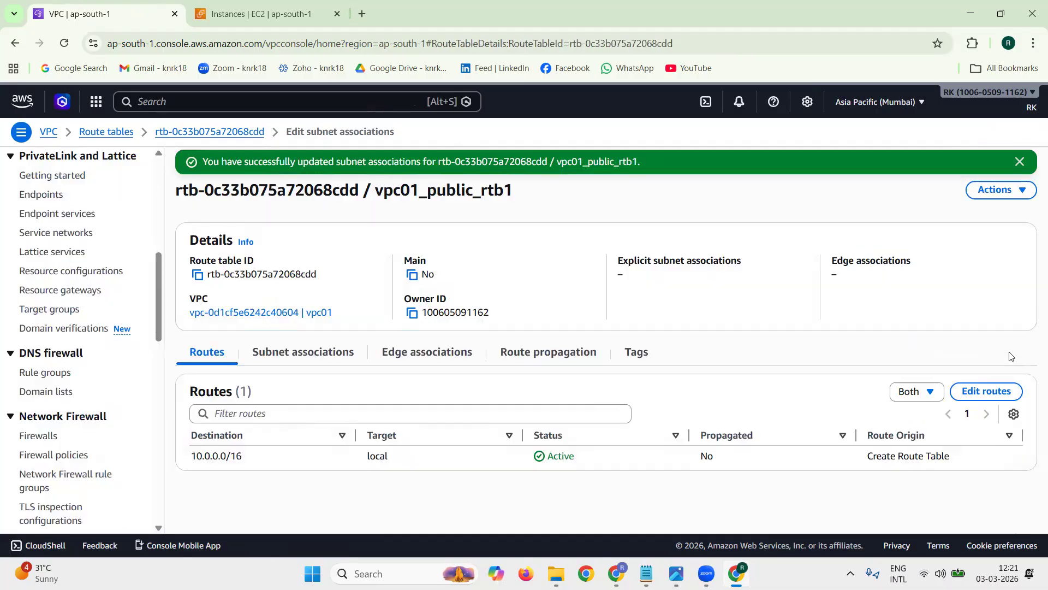
pyautogui.click(1019, 161)
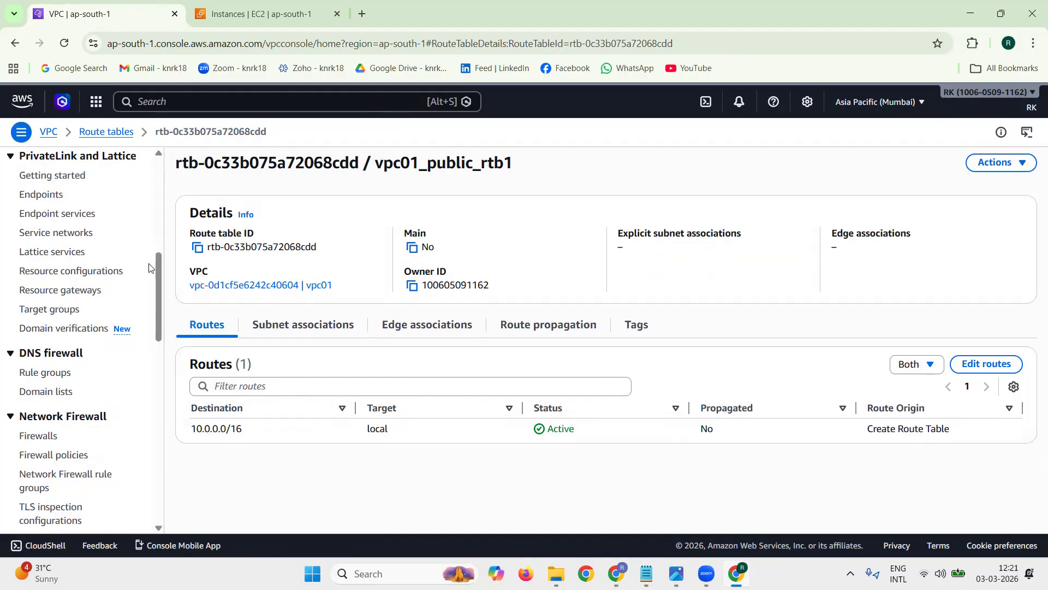
# Step: Remove the 0.0.0.0/0 internet gateway route from the route table vpc02_public_rtb1 and save the changes
pyautogui.scroll(6, 68, 244)
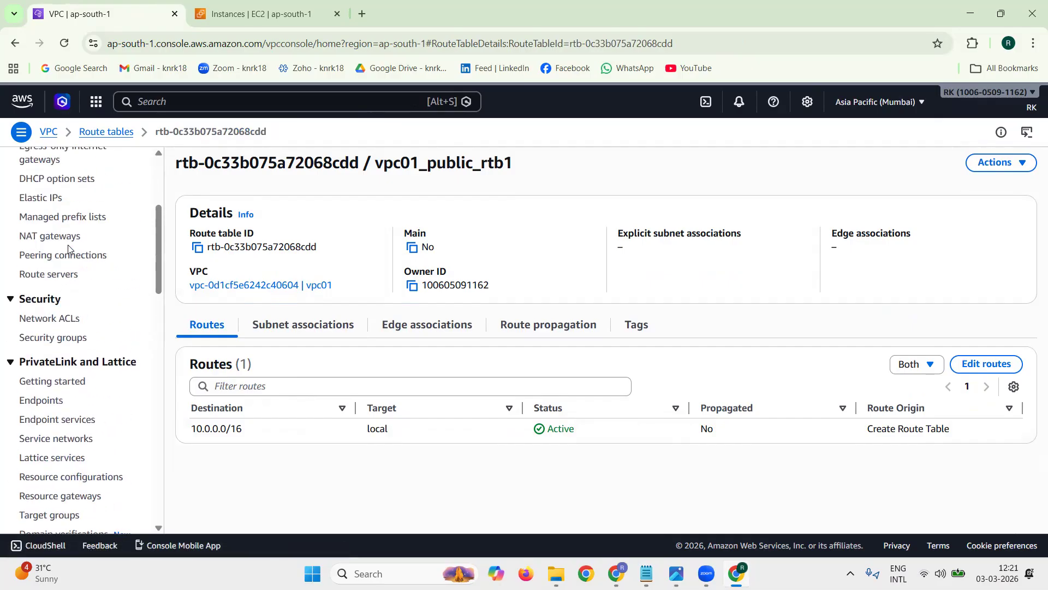
pyautogui.click(47, 243)
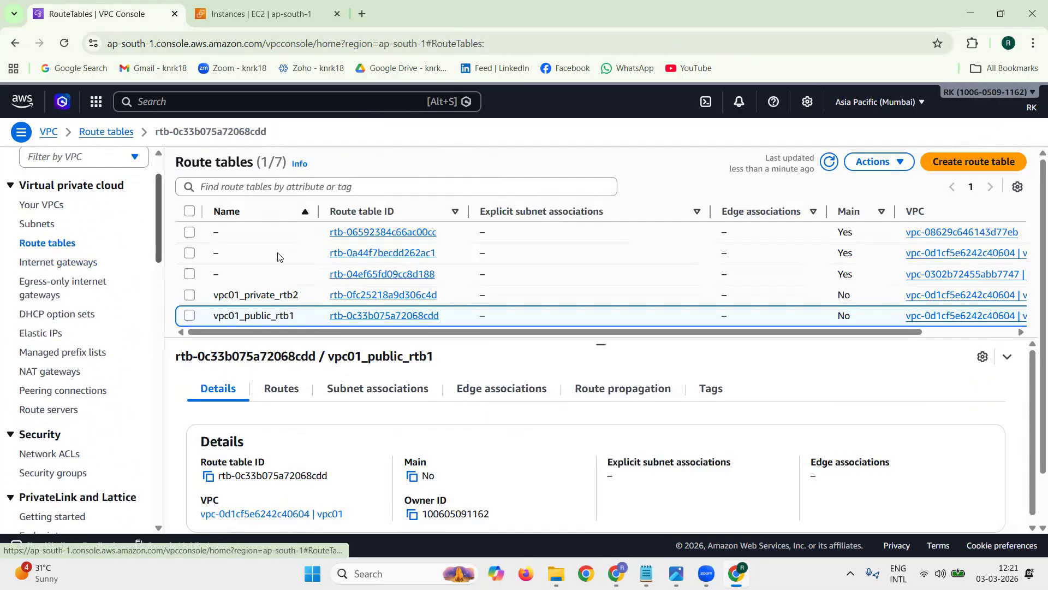
pyautogui.click(189, 315)
pyautogui.scroll(-1, 377, 309)
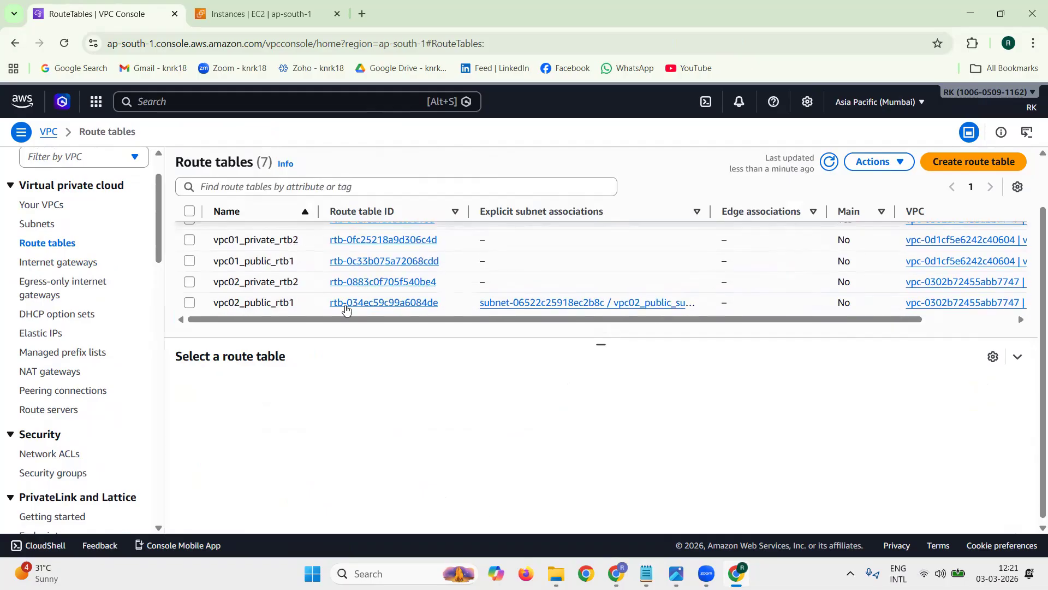
pyautogui.click(377, 304)
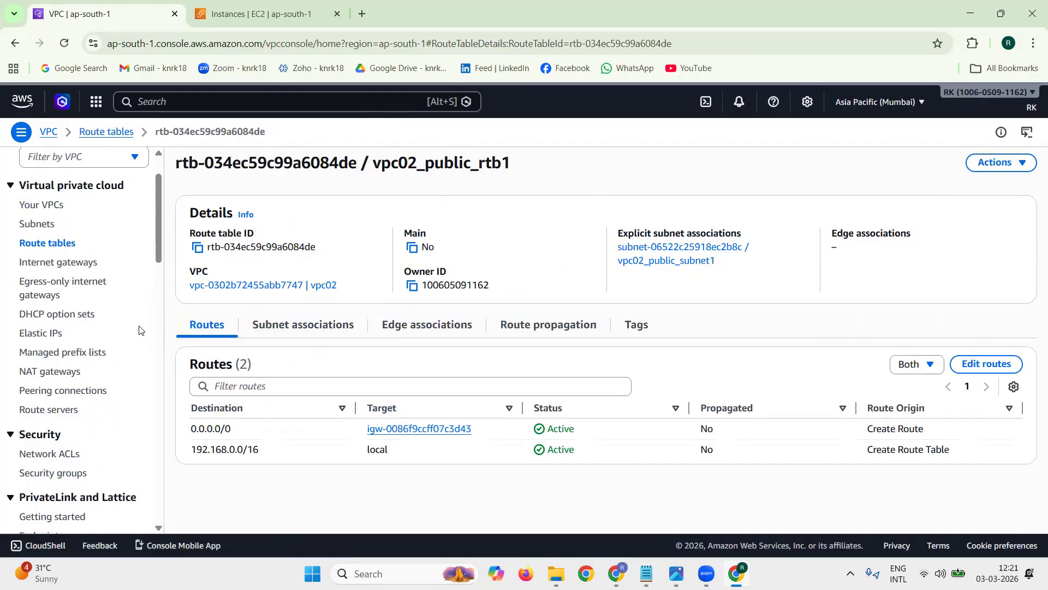
pyautogui.doubleClick(169, 327)
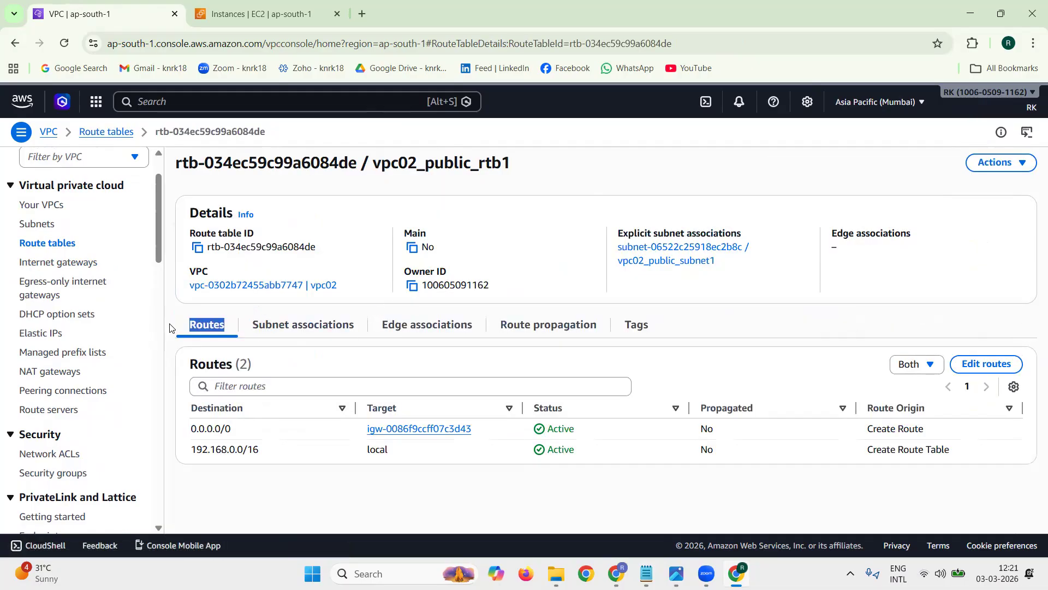
pyautogui.click(985, 363)
pyautogui.click(981, 273)
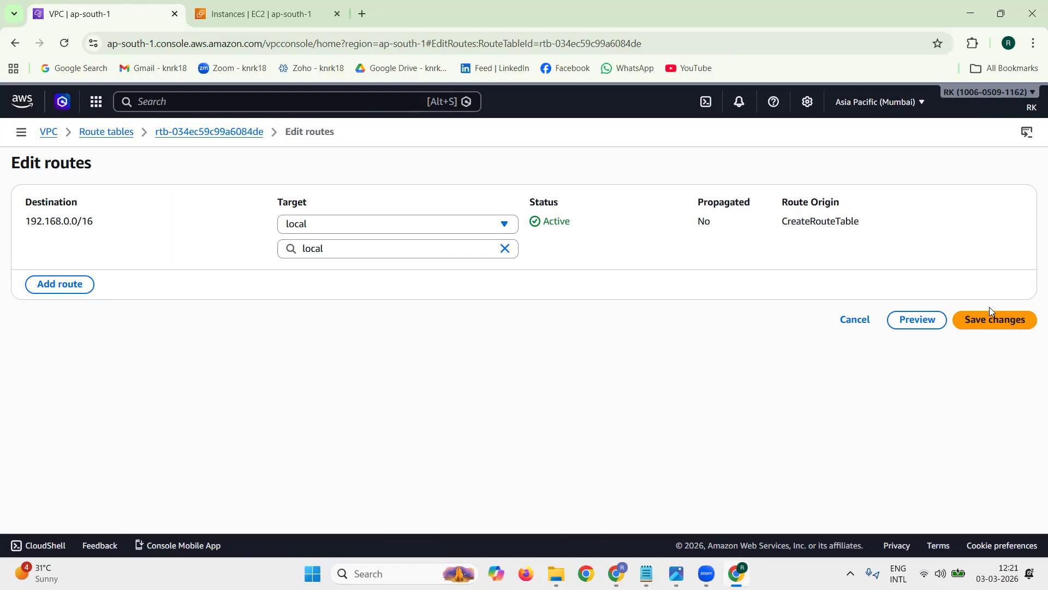
pyautogui.click(991, 317)
# Step: Disassociate vpc02_public_subnet1 from the route table vpc02_public_rtb1 and save the associations
pyautogui.click(323, 370)
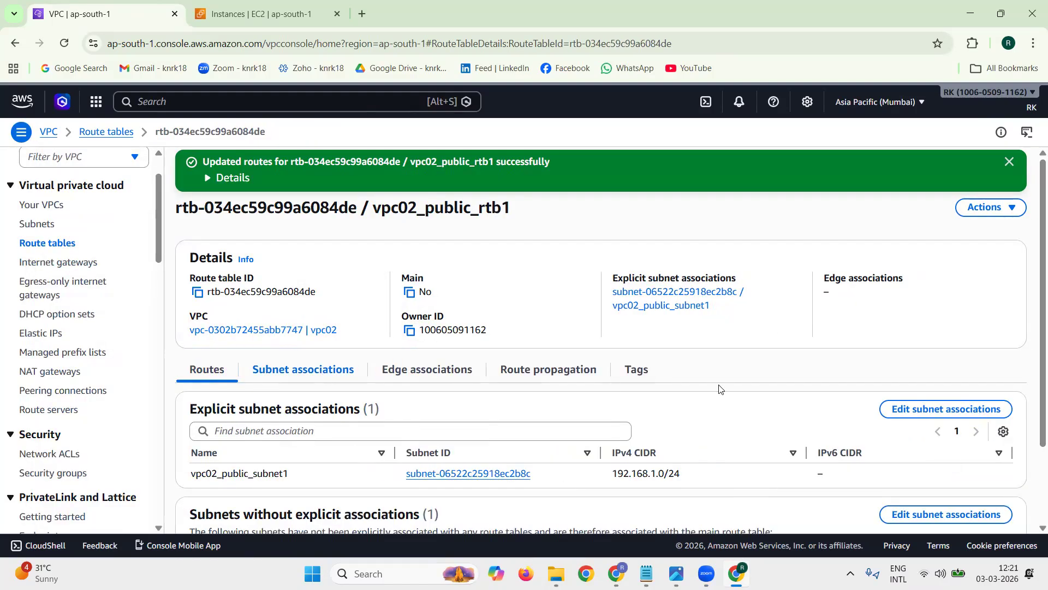
pyautogui.click(986, 409)
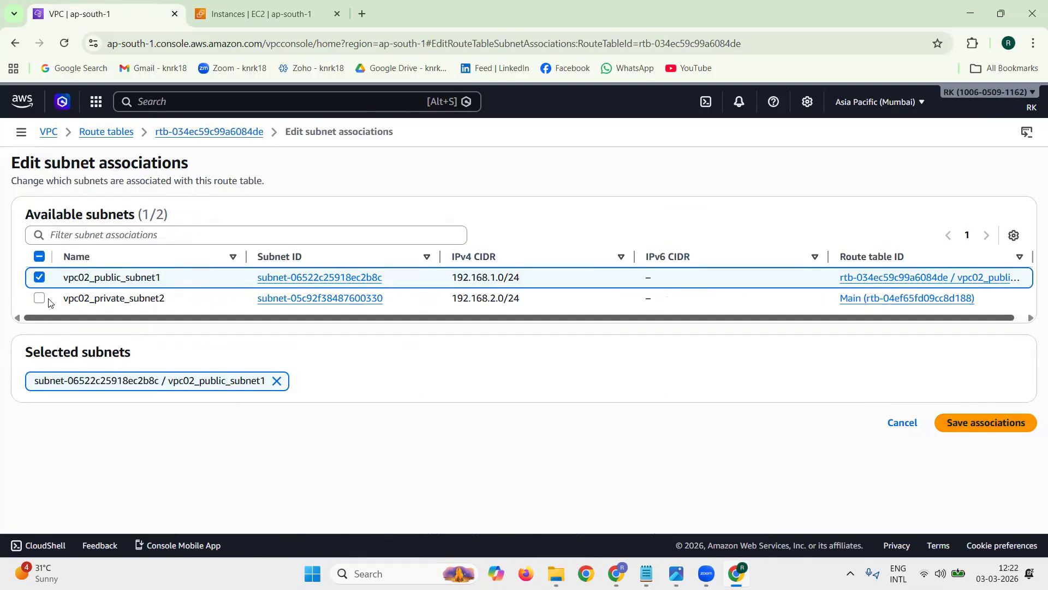
pyautogui.click(39, 277)
pyautogui.click(984, 344)
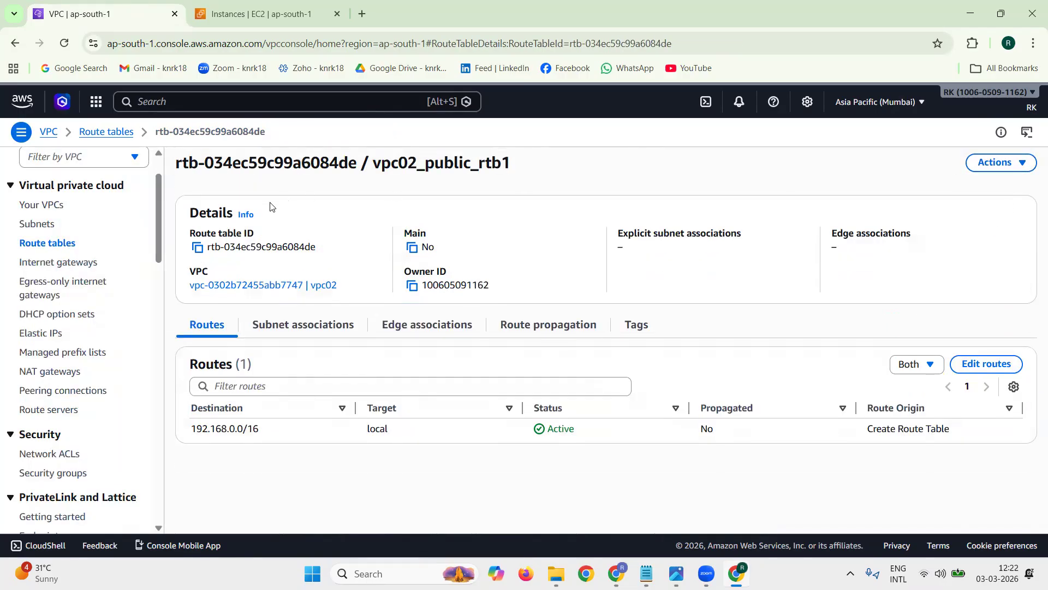
# Step: Return to the route tables list and review the route table deletion item in the tech1.txt notes in Notepad
pyautogui.click(61, 243)
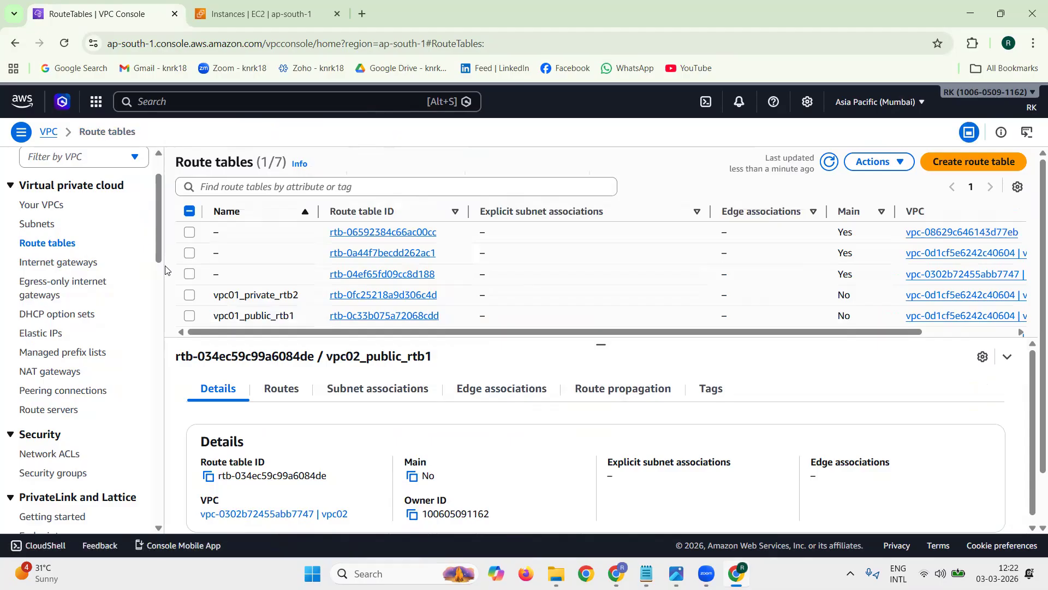
pyautogui.scroll(-2, 253, 276)
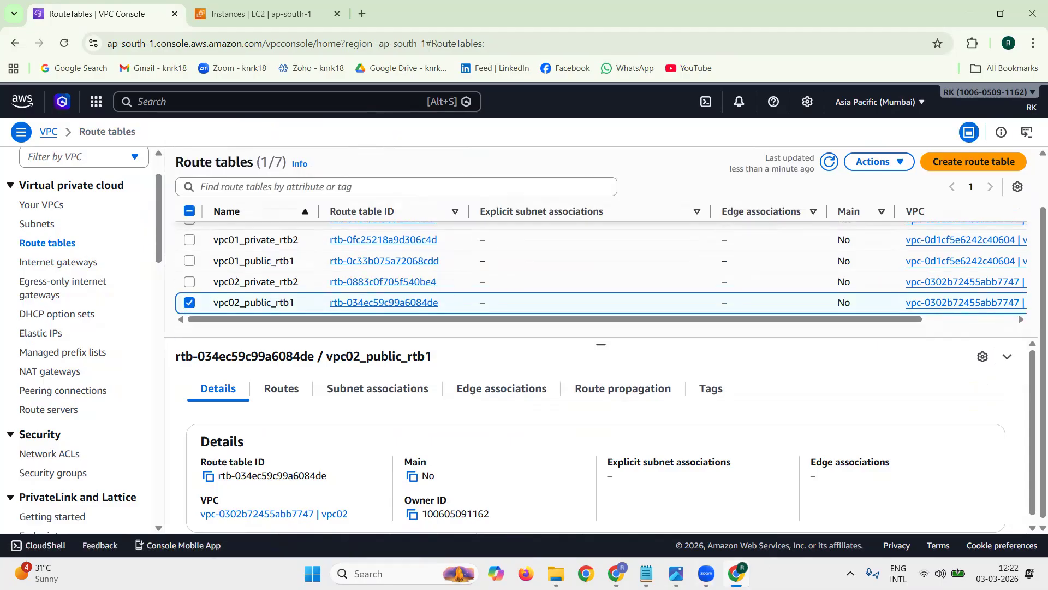
pyautogui.click(646, 573)
pyautogui.moveTo(50, 384); pyautogui.dragTo(162, 386)
pyautogui.moveTo(46, 394); pyautogui.dragTo(172, 394)
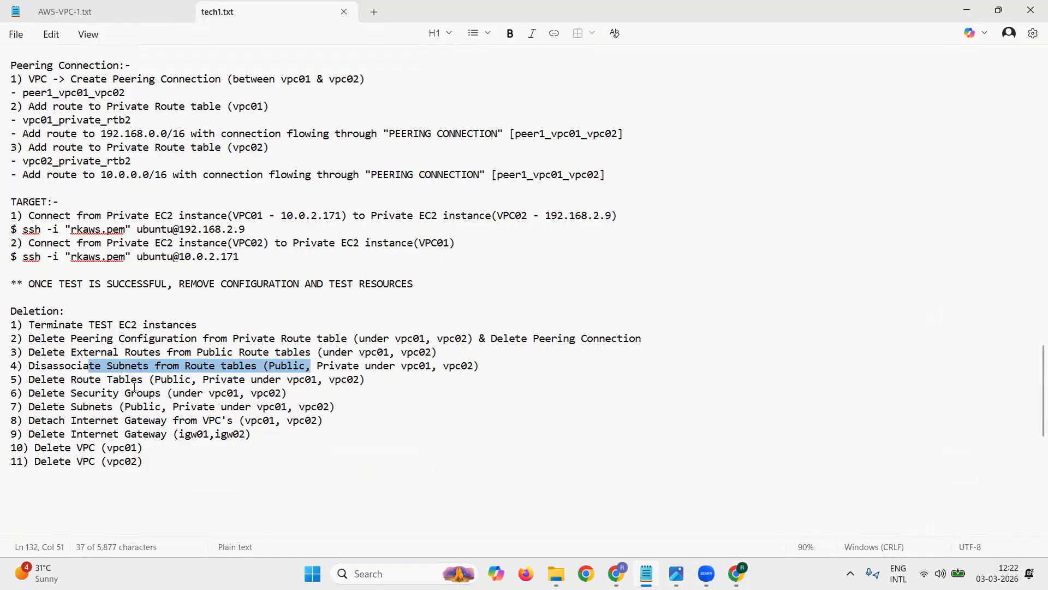
pyautogui.moveTo(123, 380); pyautogui.dragTo(294, 378)
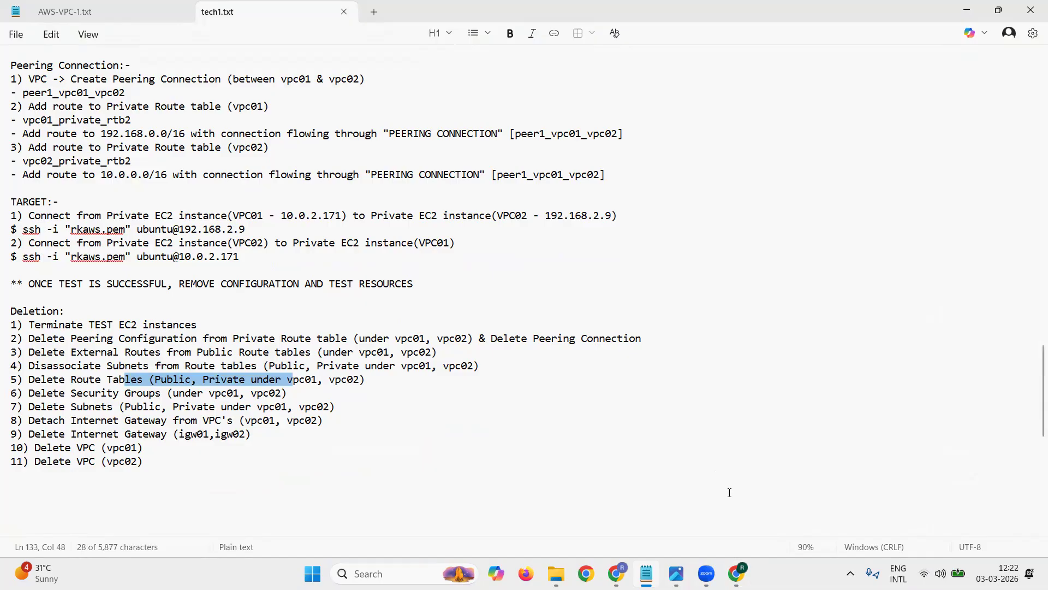
pyautogui.click(722, 568)
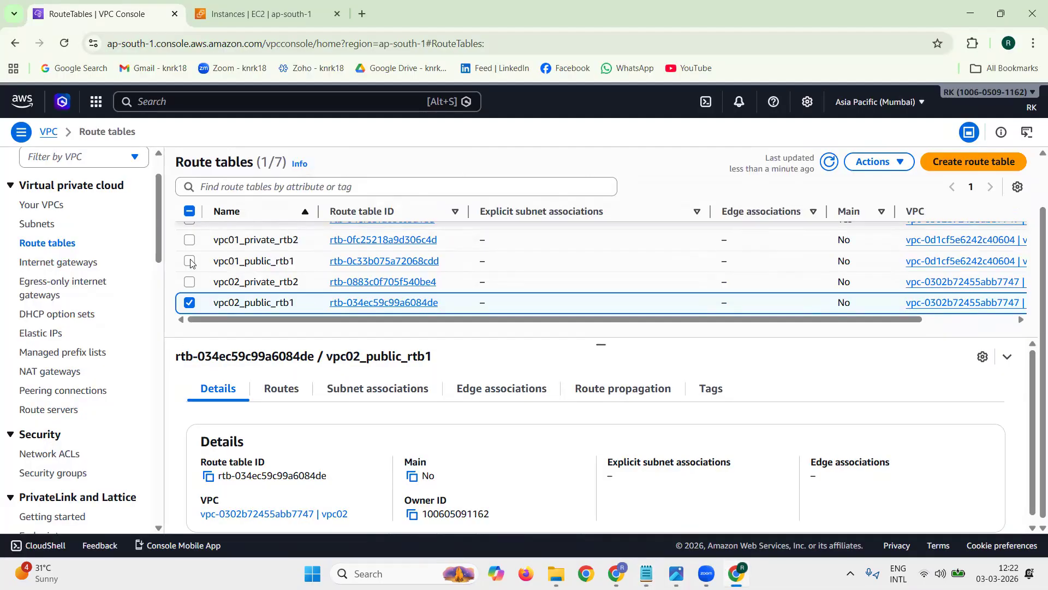
# Step: Delete the route tables vpc01_private_rtb2, vpc01_public_rtb1, vpc02_private_rtb2 and vpc02_public_rtb1, confirming with "delete", and dismiss the notification
pyautogui.click(189, 240)
pyautogui.click(190, 261)
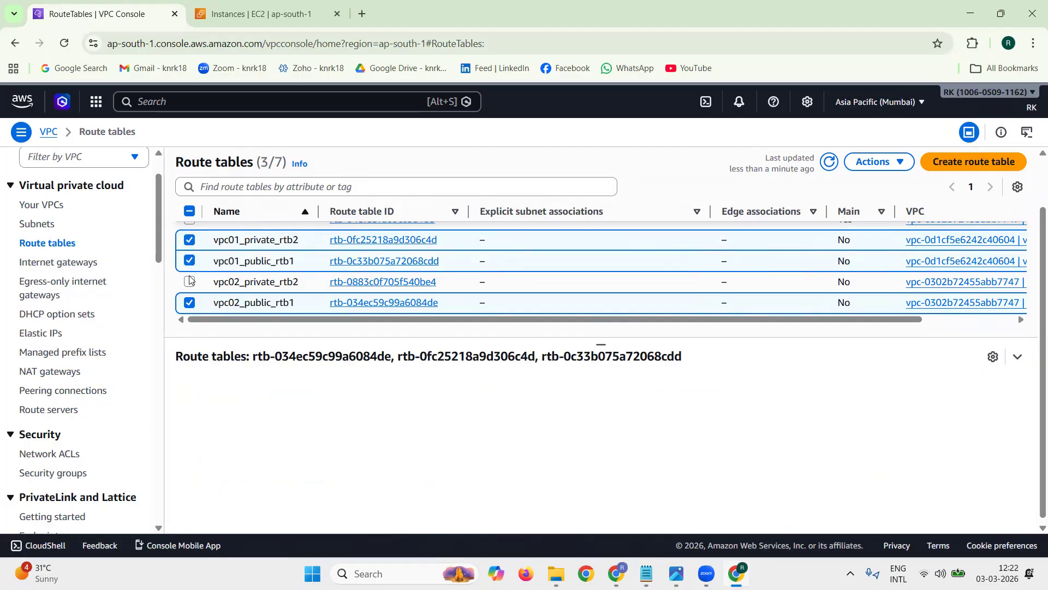
pyautogui.click(190, 282)
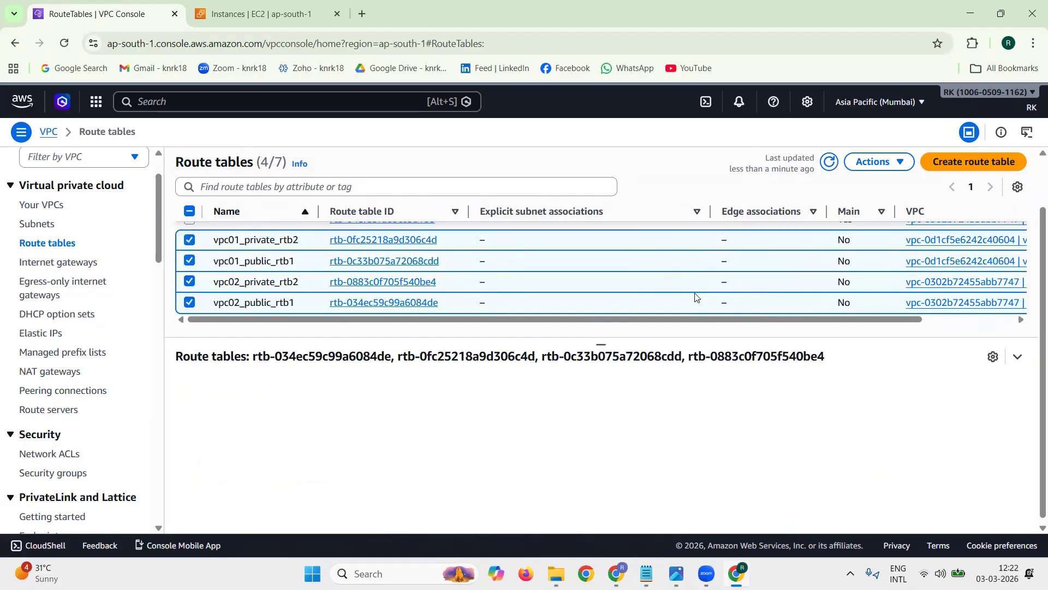
pyautogui.scroll(1, 617, 298)
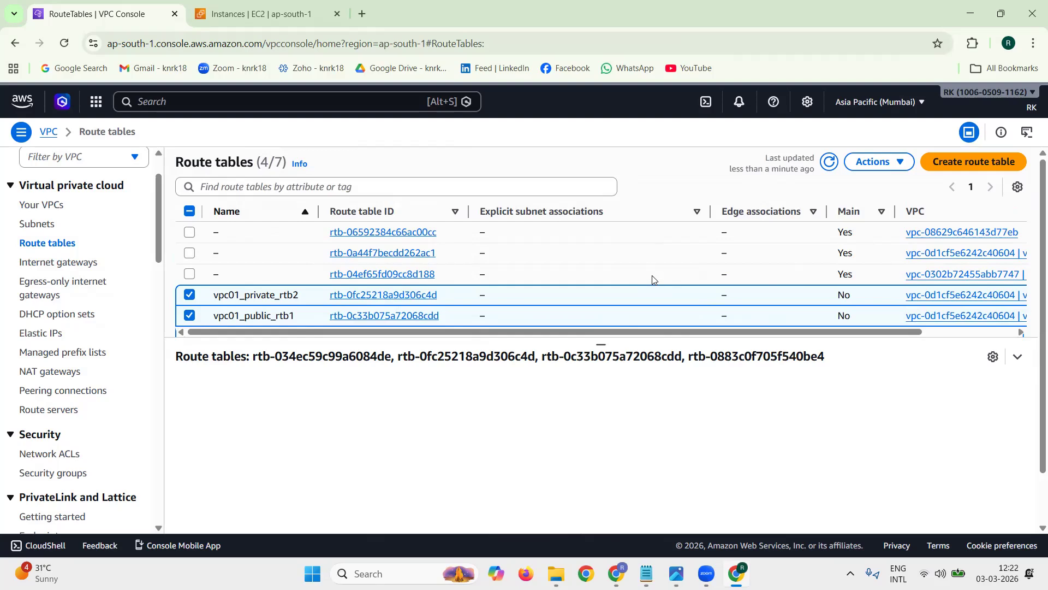
pyautogui.scroll(-1, 653, 279)
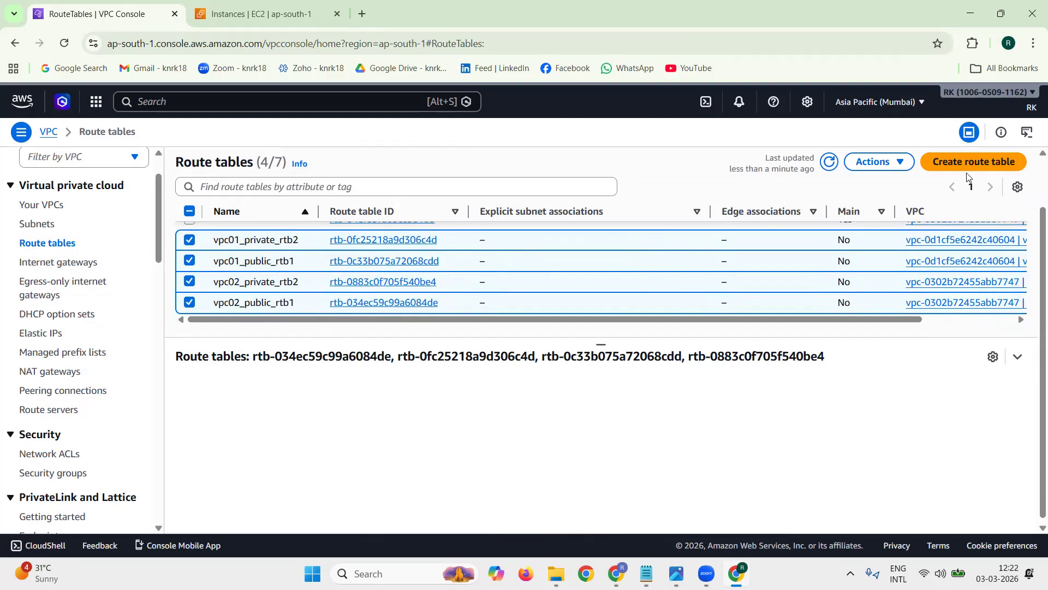
pyautogui.click(900, 163)
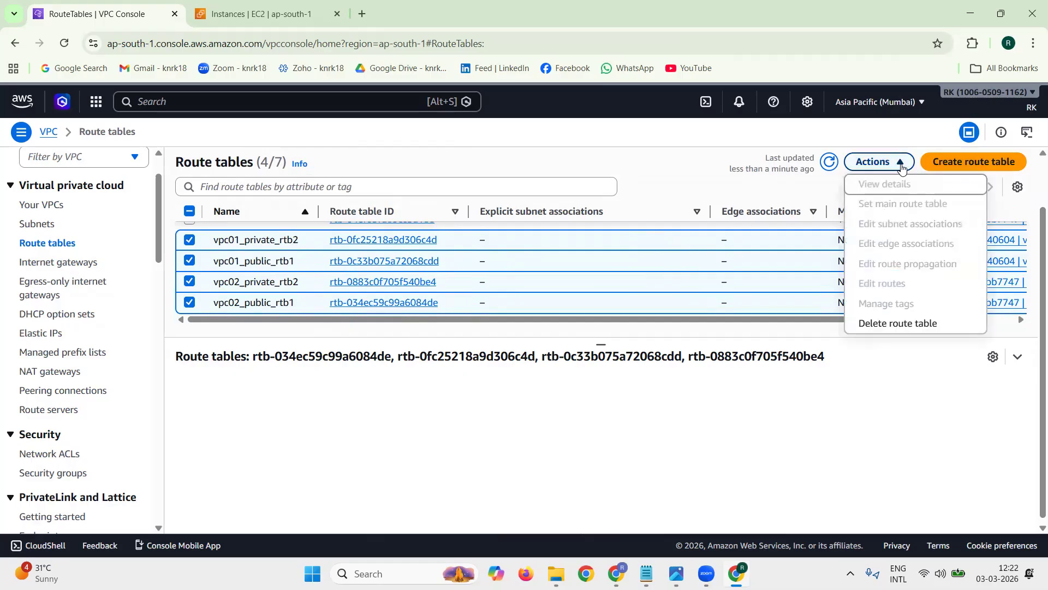
pyautogui.click(901, 322)
pyautogui.click(562, 413)
pyautogui.write('delete')
pyautogui.click(846, 449)
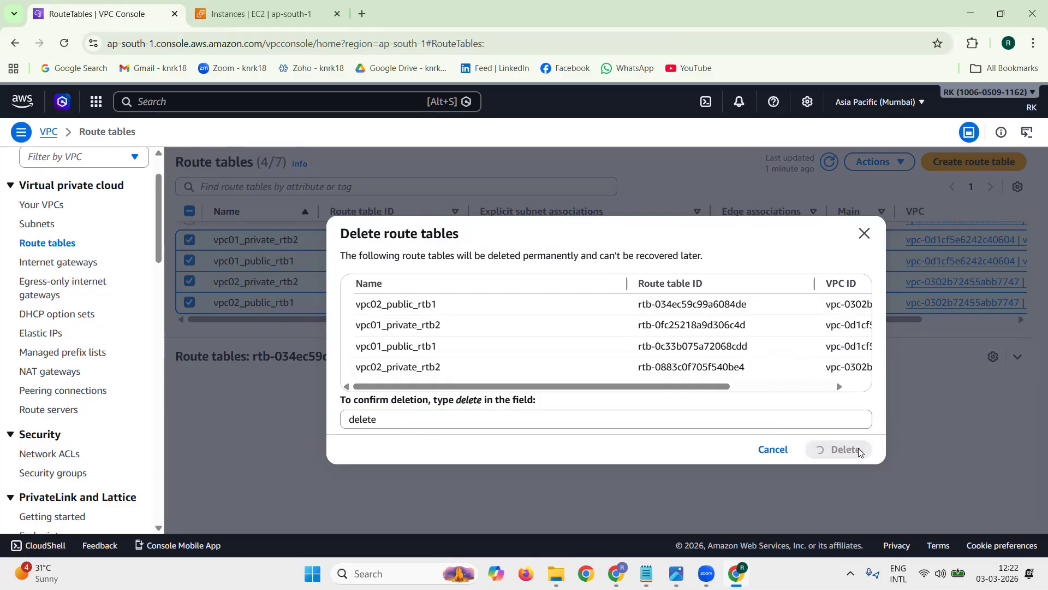
pyautogui.click(1009, 162)
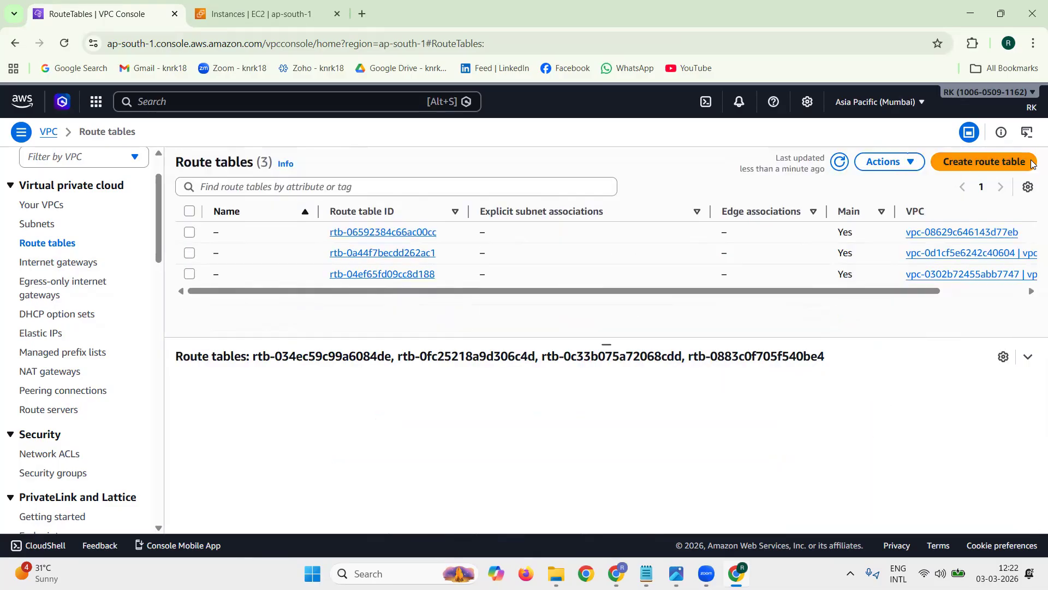
# Step: Delete the security groups vpc01-test-sg1 and vpc02-test-sg1, confirming with "delete", and refresh the security group list
pyautogui.scroll(-2, 113, 361)
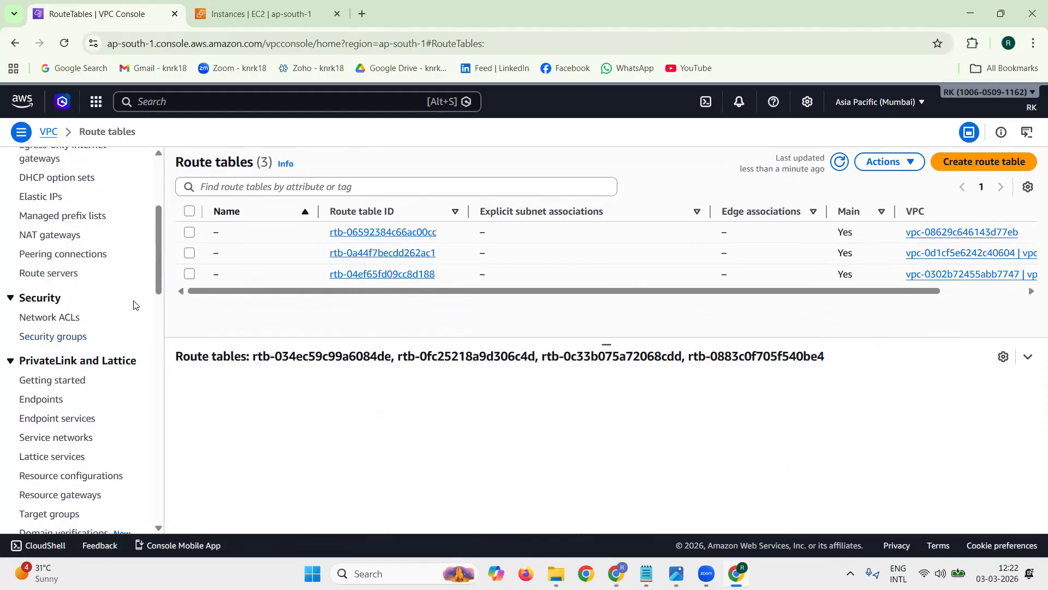
pyautogui.click(48, 338)
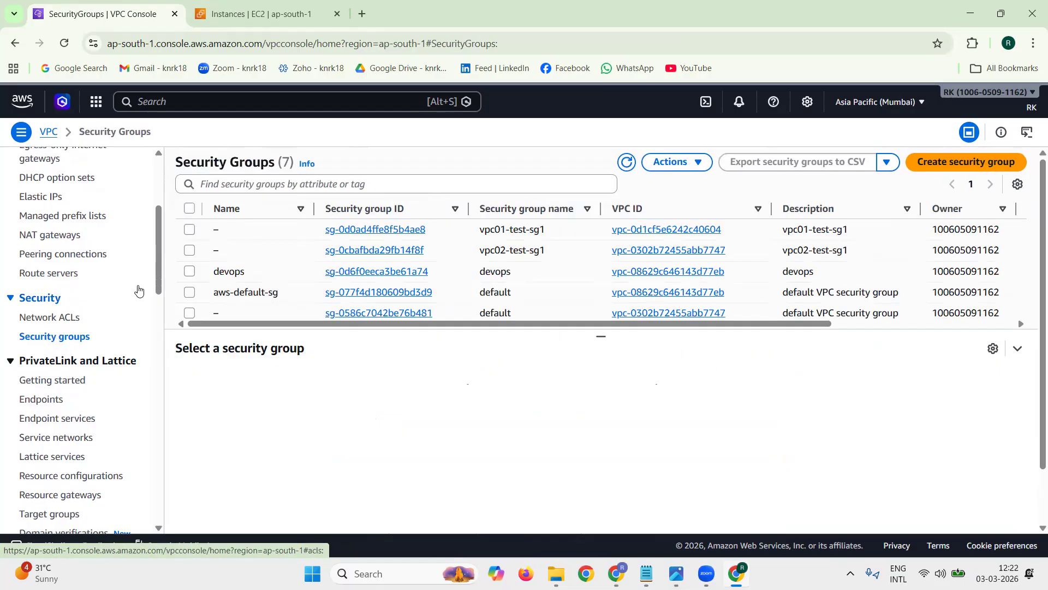
pyautogui.scroll(-2, 227, 271)
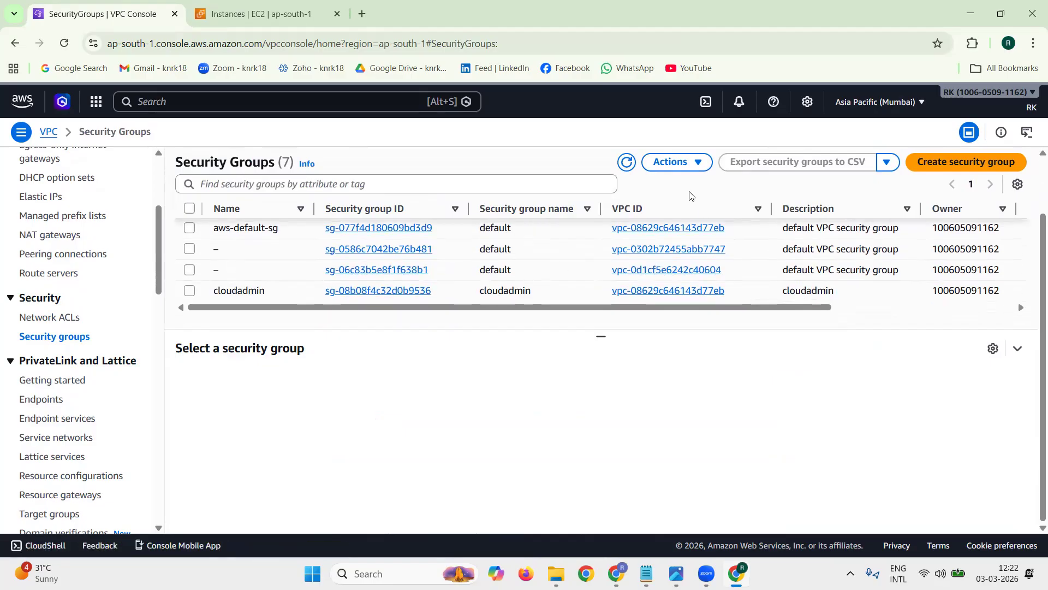
pyautogui.click(626, 163)
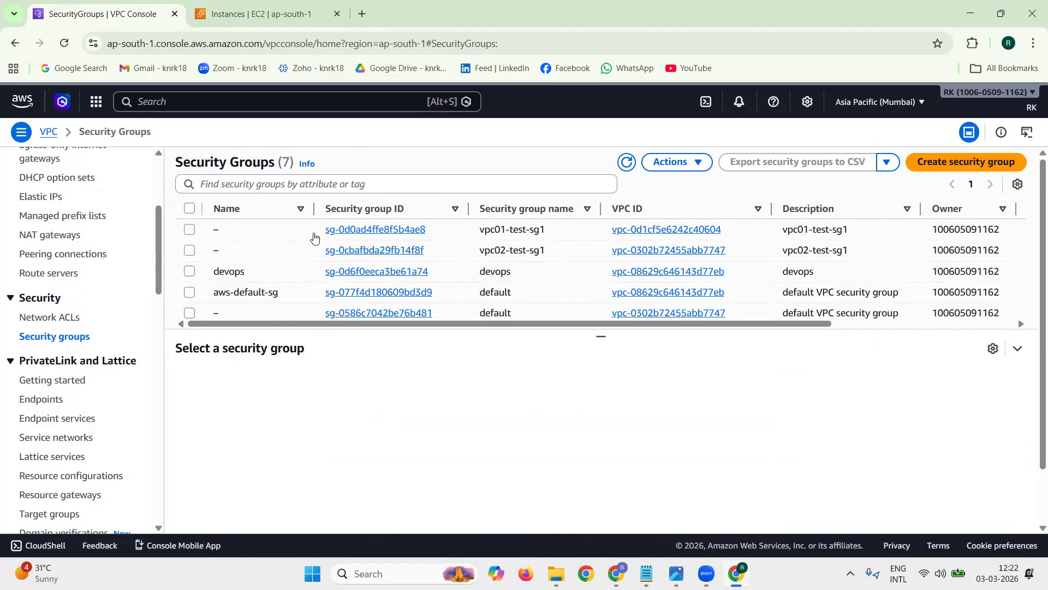
pyautogui.click(192, 236)
pyautogui.click(190, 250)
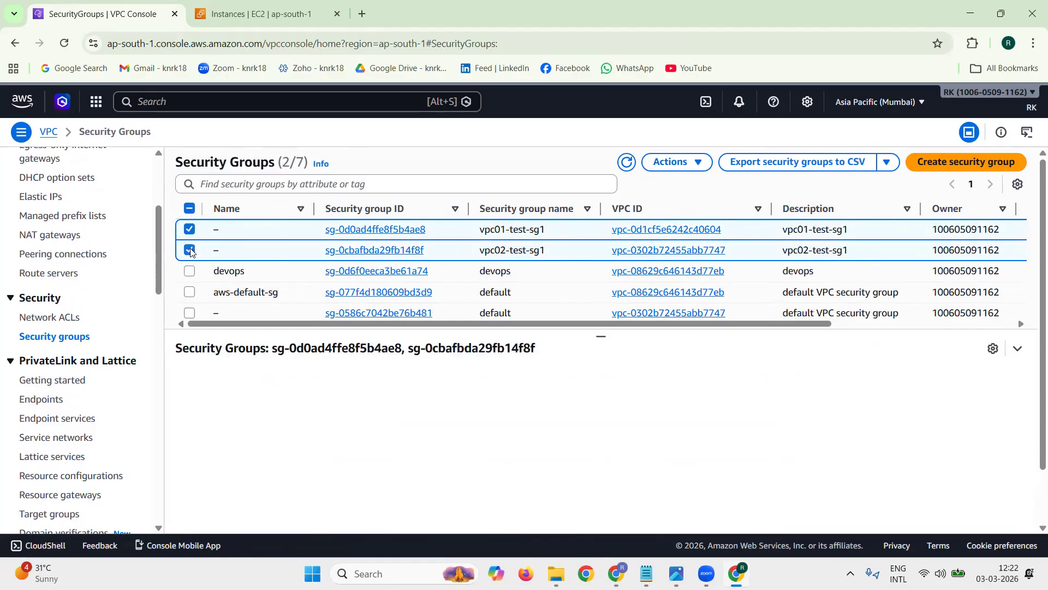
pyautogui.click(682, 166)
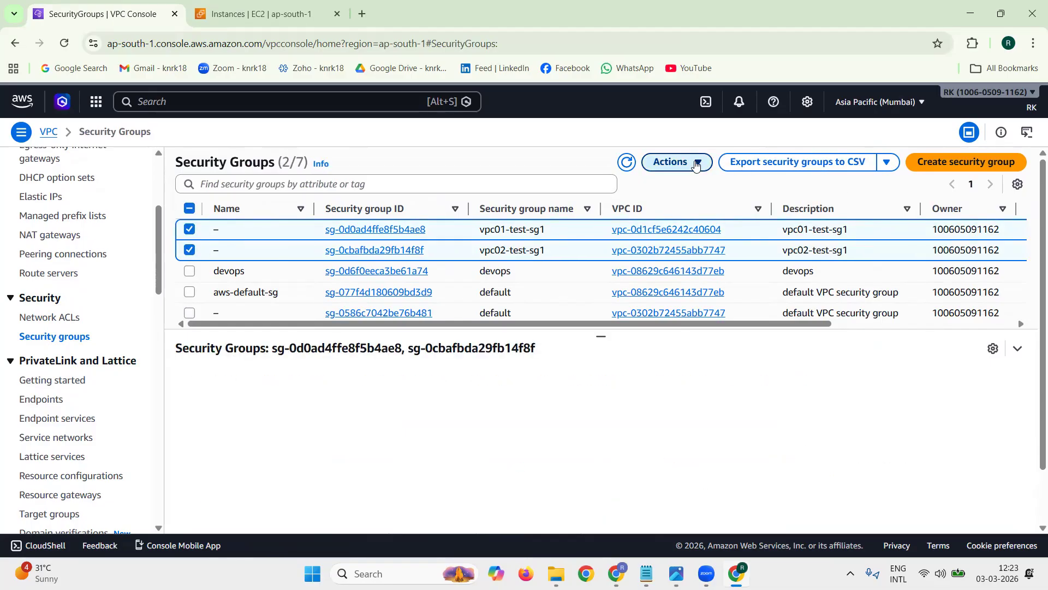
pyautogui.click(723, 322)
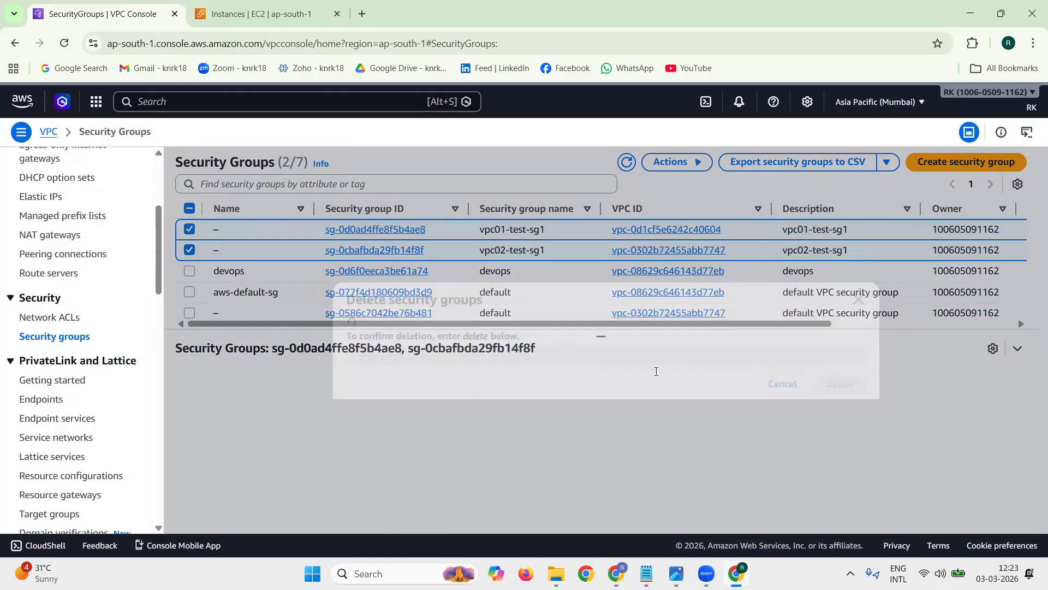
pyautogui.write('delete')
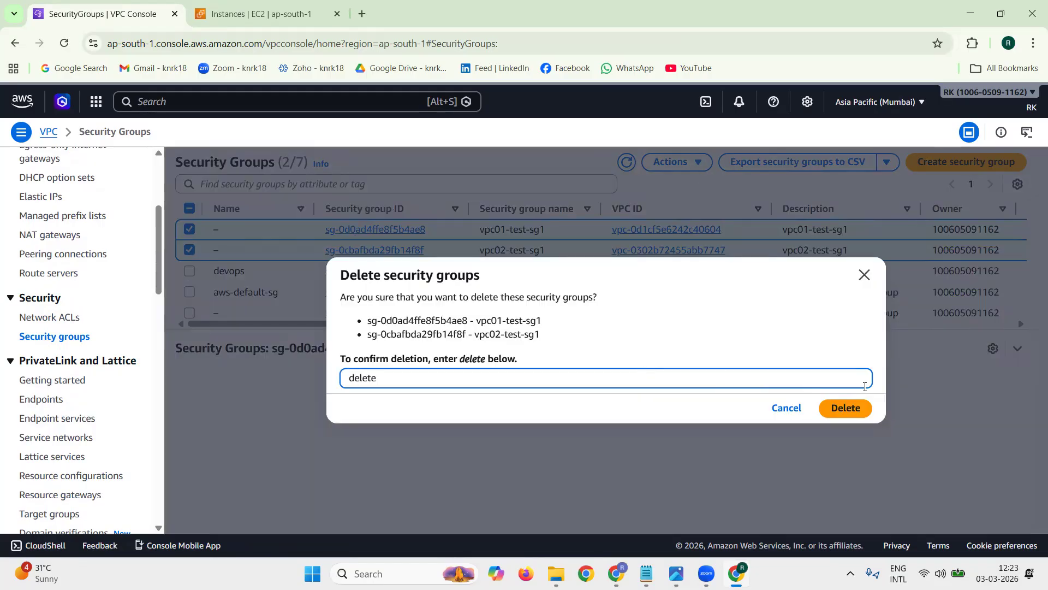
pyautogui.click(868, 411)
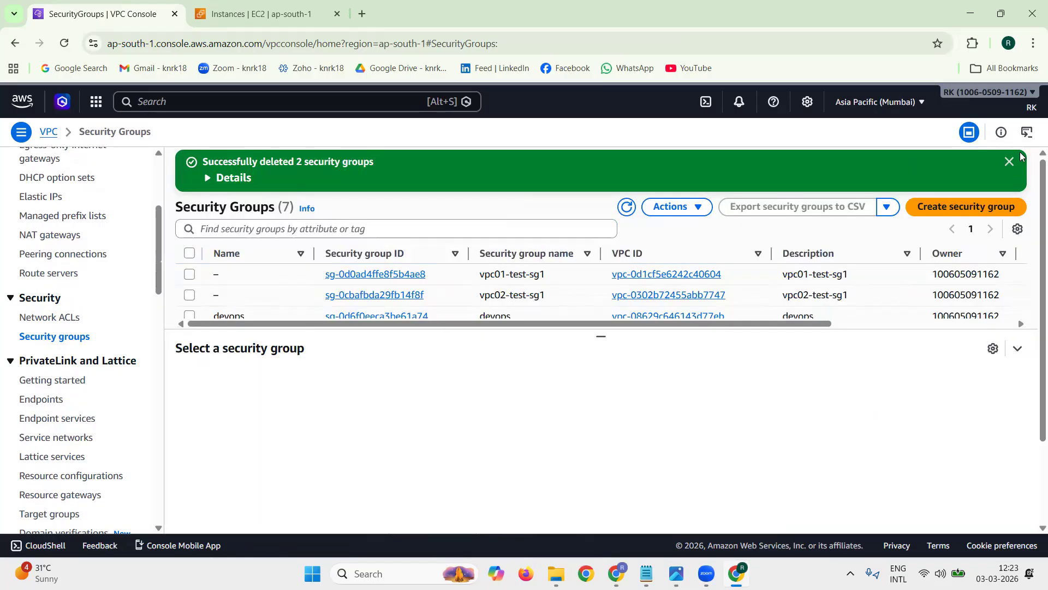
pyautogui.click(1010, 162)
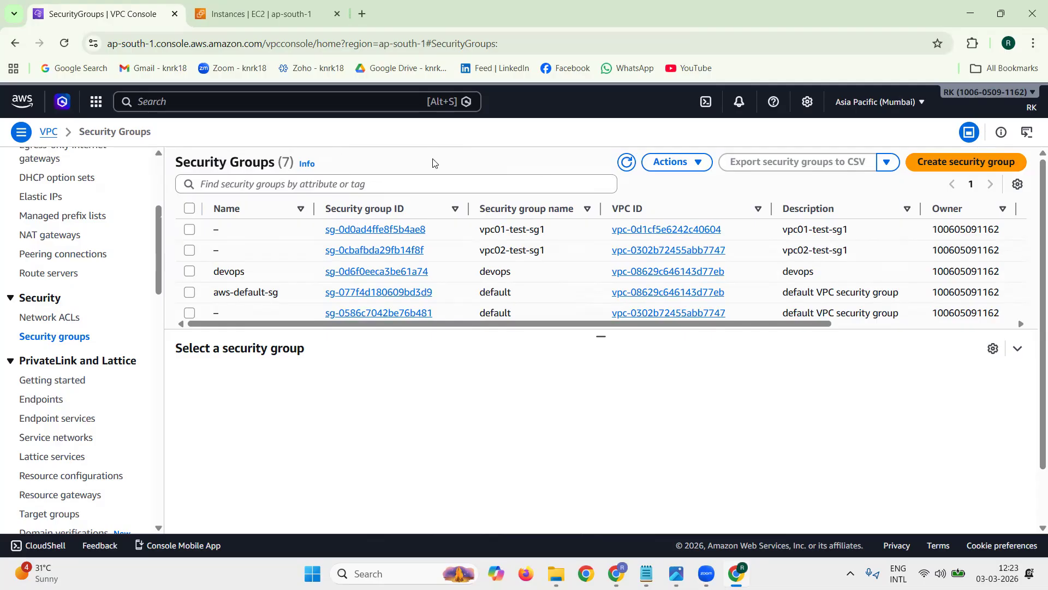
pyautogui.click(626, 162)
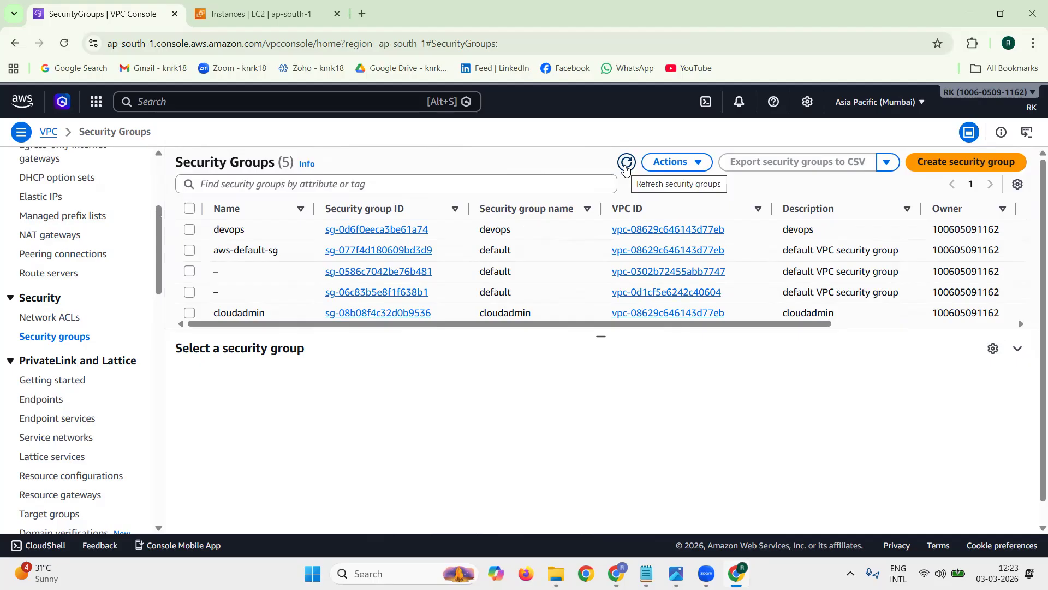
# Step: Check the details of the default security groups belonging to vpc02 and vpc01, leaving neither selected
pyautogui.click(537, 269)
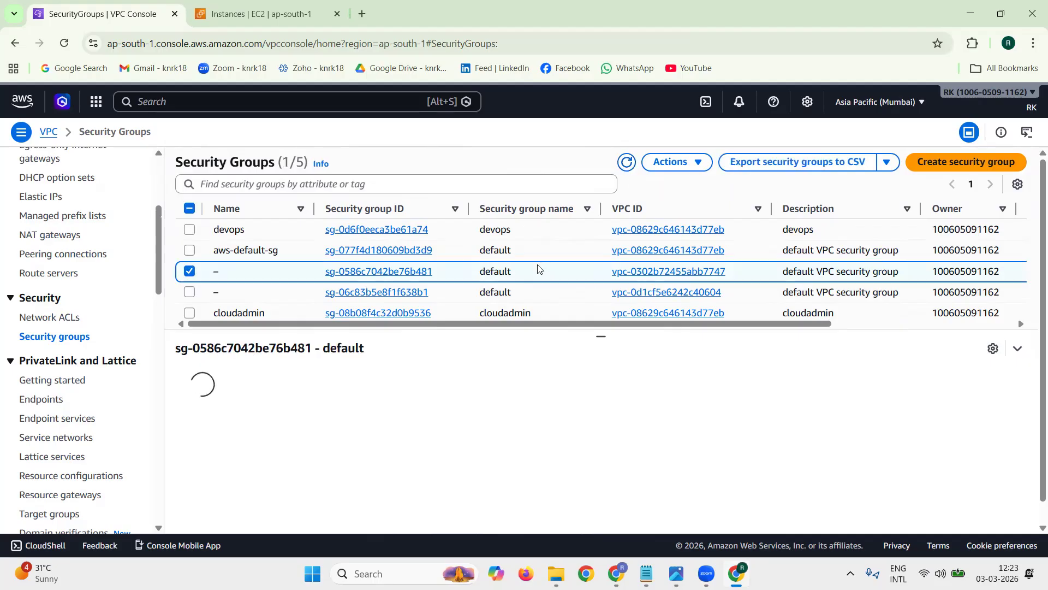
pyautogui.click(538, 295)
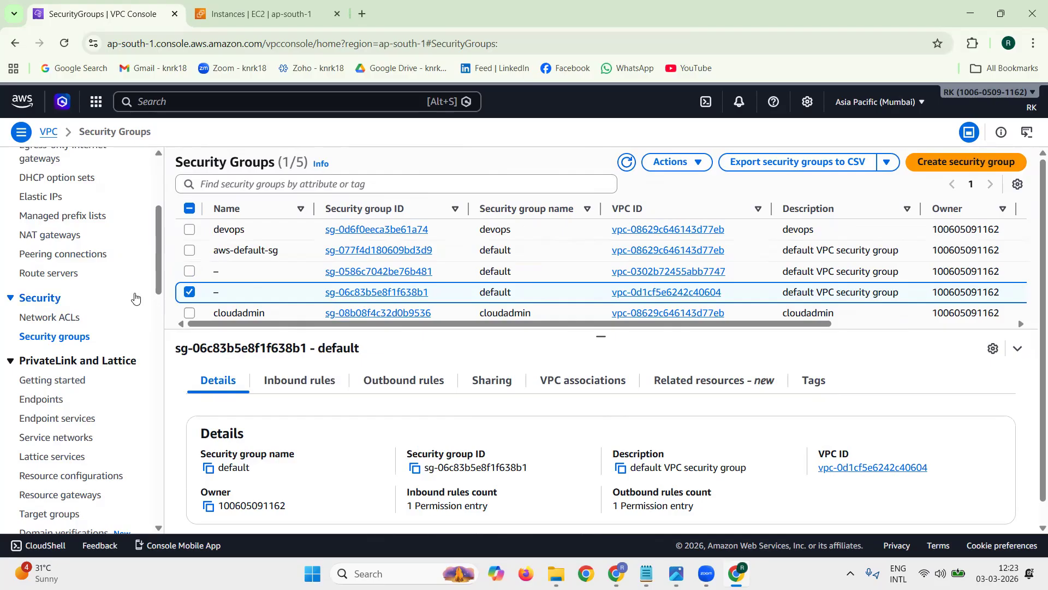
pyautogui.click(190, 292)
# Step: Open the subnets list and sort it by name in descending order
pyautogui.scroll(5, 147, 277)
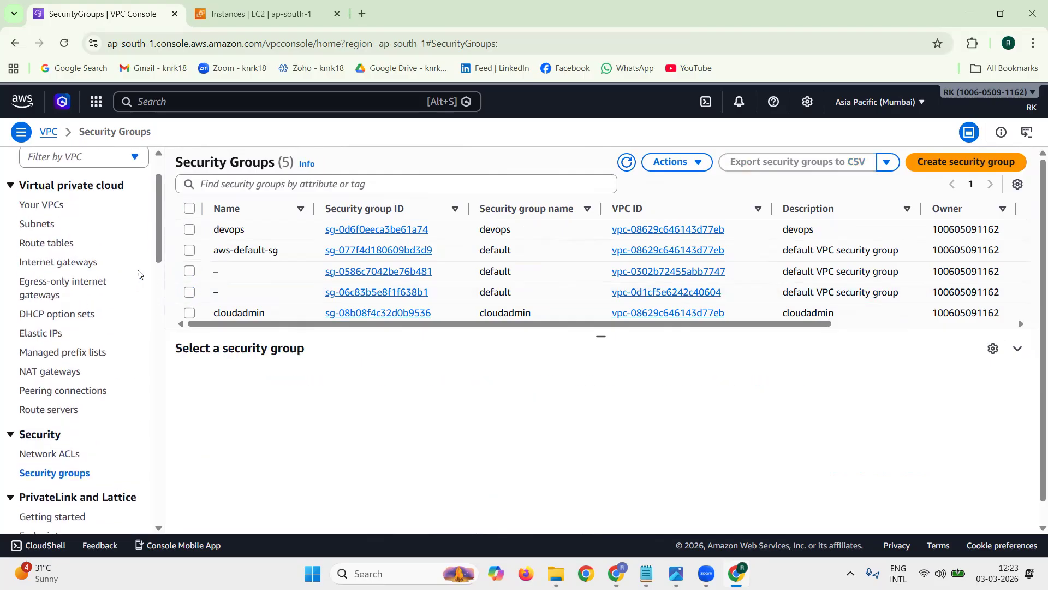
pyautogui.click(47, 229)
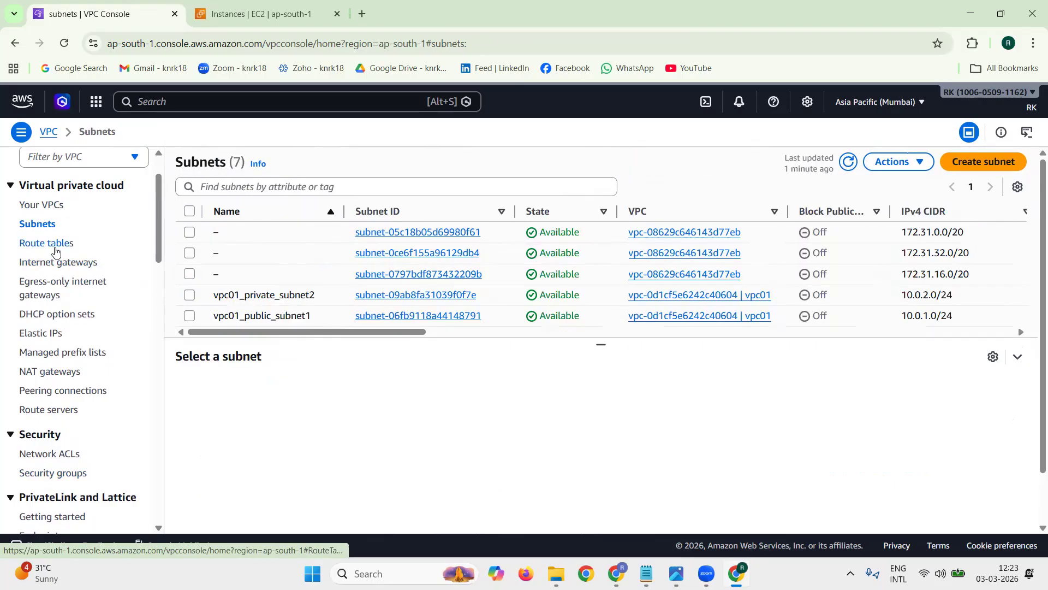
pyautogui.click(55, 244)
pyautogui.click(54, 229)
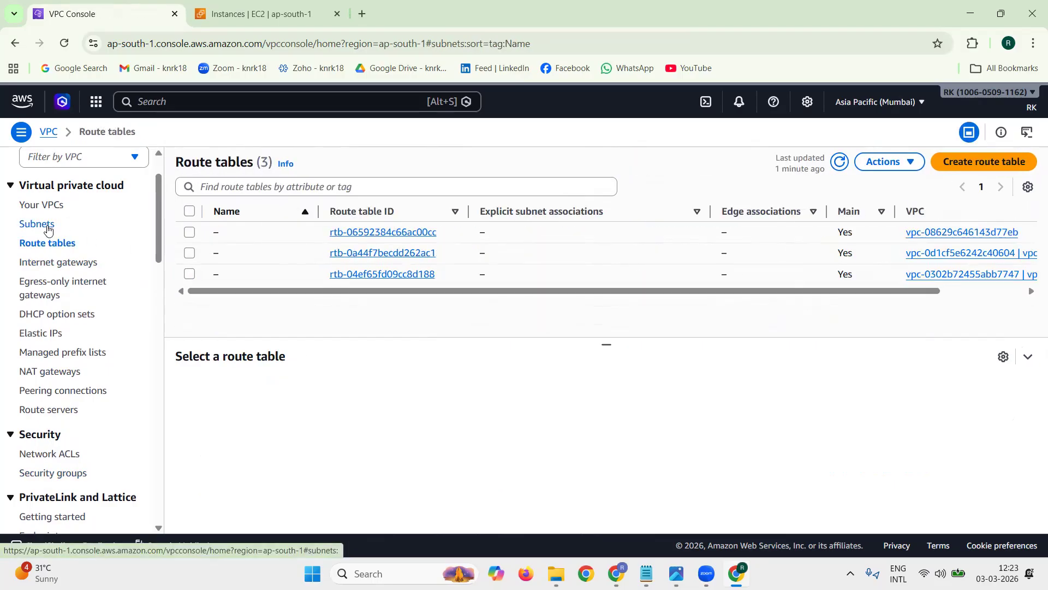
pyautogui.click(282, 215)
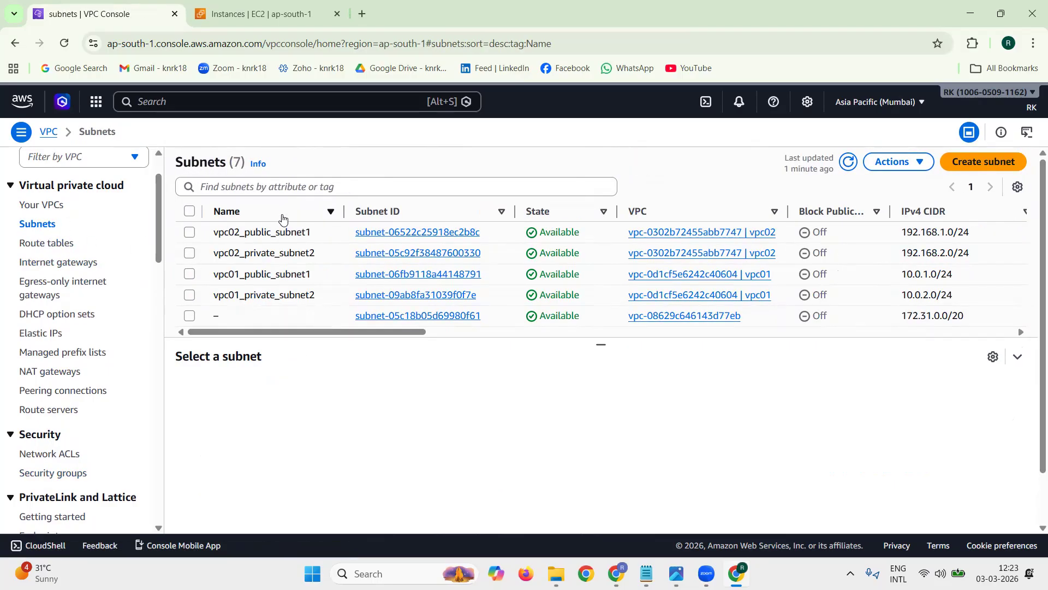
# Step: Delete the public and private subnets of vpc01 and vpc02 together, confirming with "delete"
pyautogui.click(189, 232)
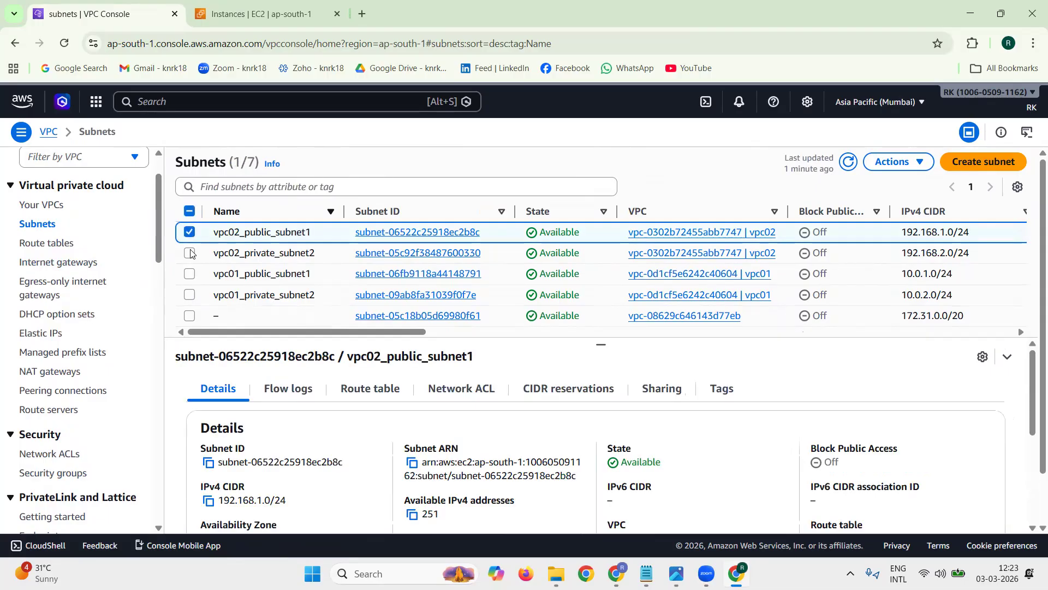
pyautogui.click(189, 253)
pyautogui.click(189, 274)
pyautogui.click(189, 295)
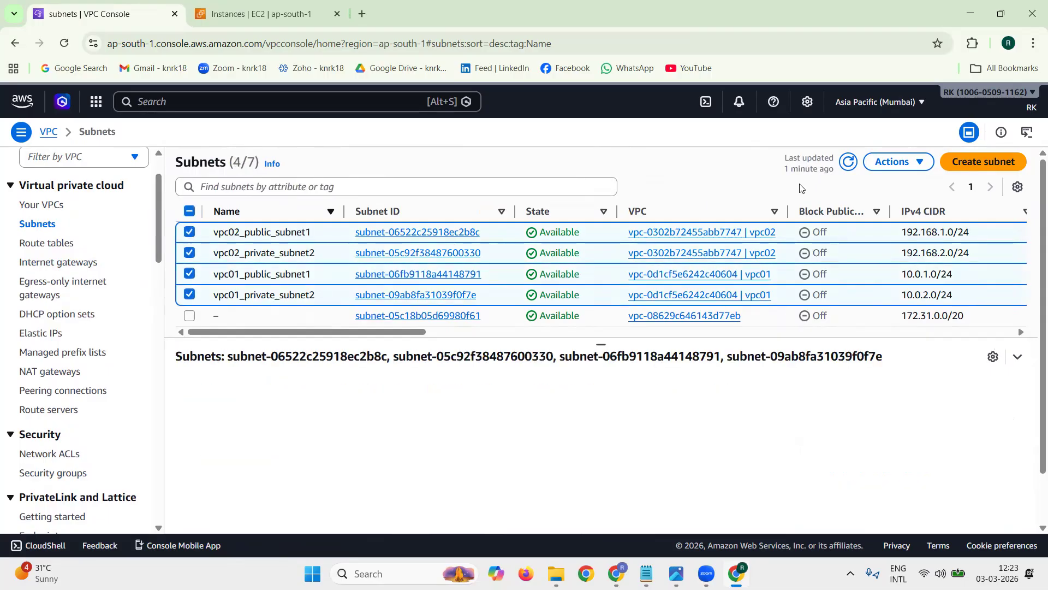
pyautogui.click(895, 162)
pyautogui.click(877, 364)
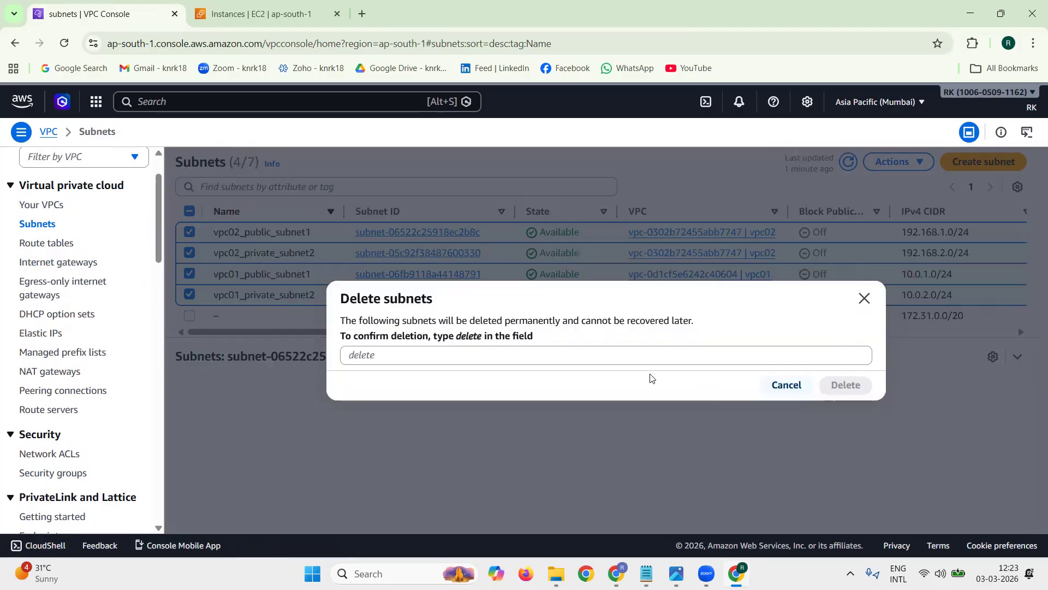
pyautogui.click(548, 421)
pyautogui.write('dele')
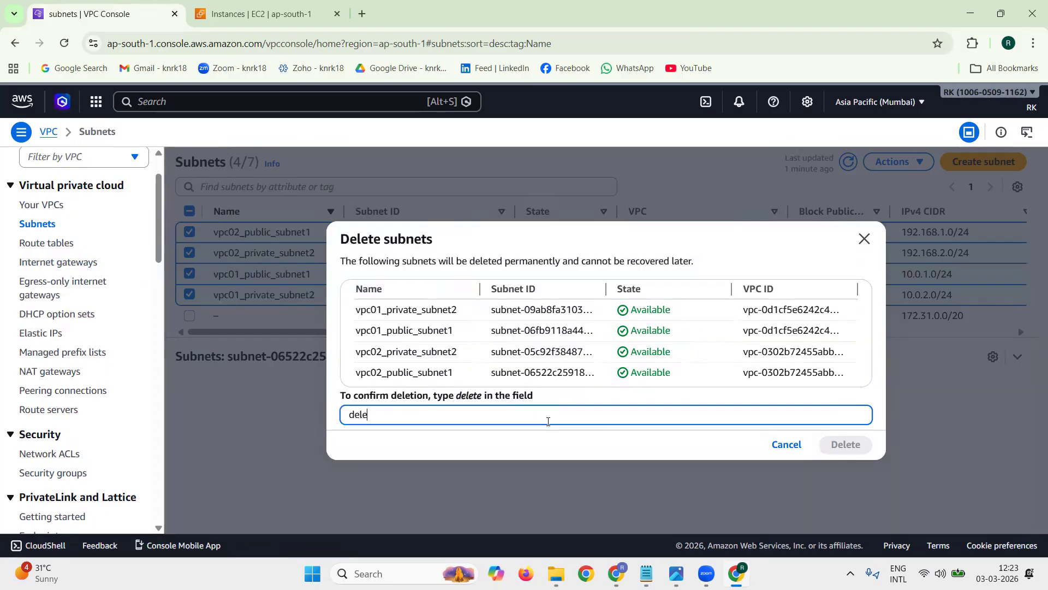
pyautogui.write('te')
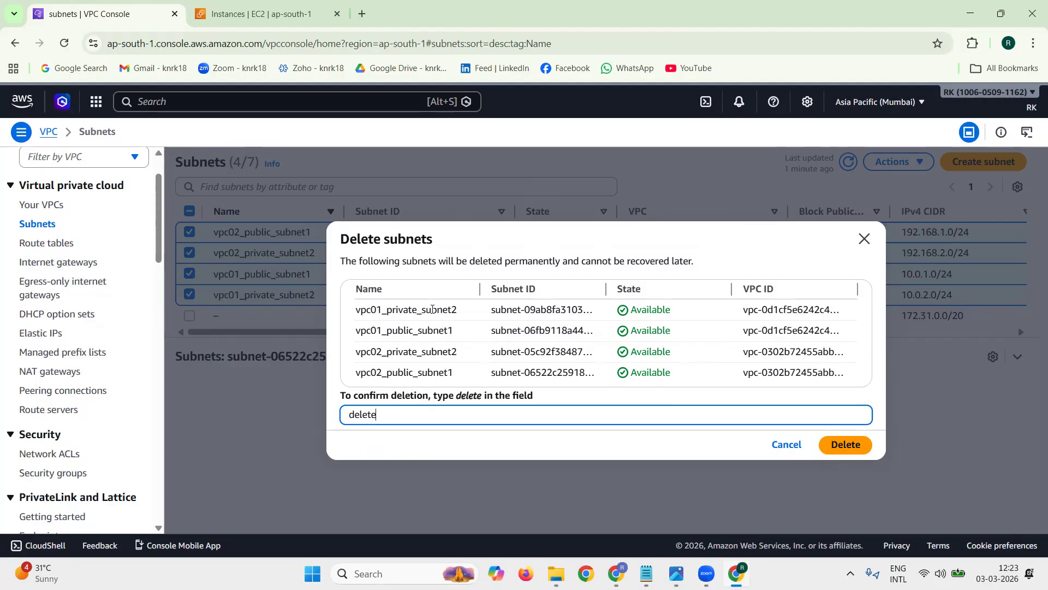
pyautogui.click(852, 444)
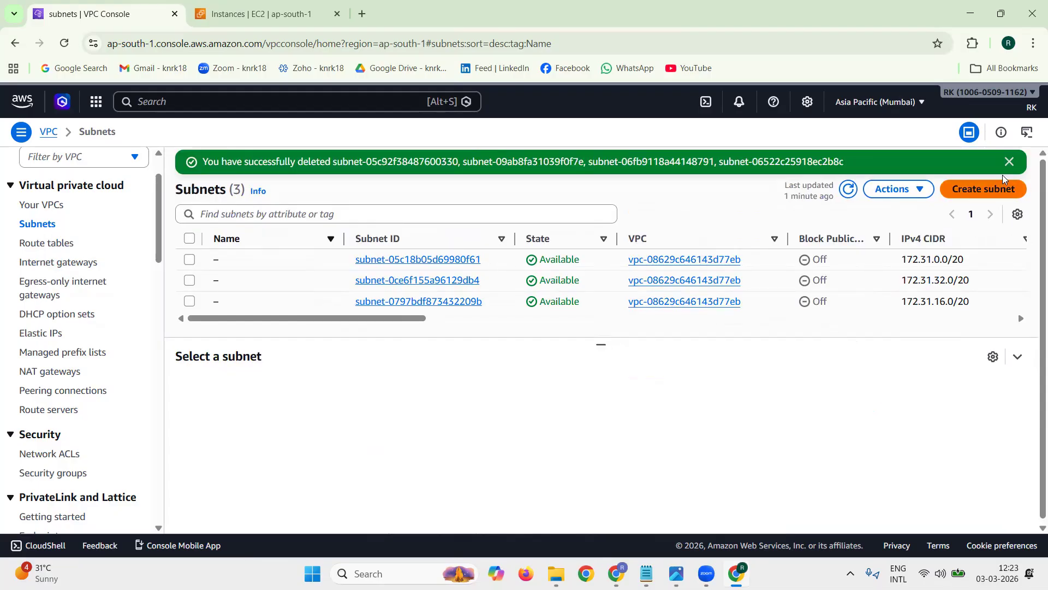
# Step: Open the internet gateways list and detach igw02 from vpc02, confirming with "detach"
pyautogui.click(1009, 162)
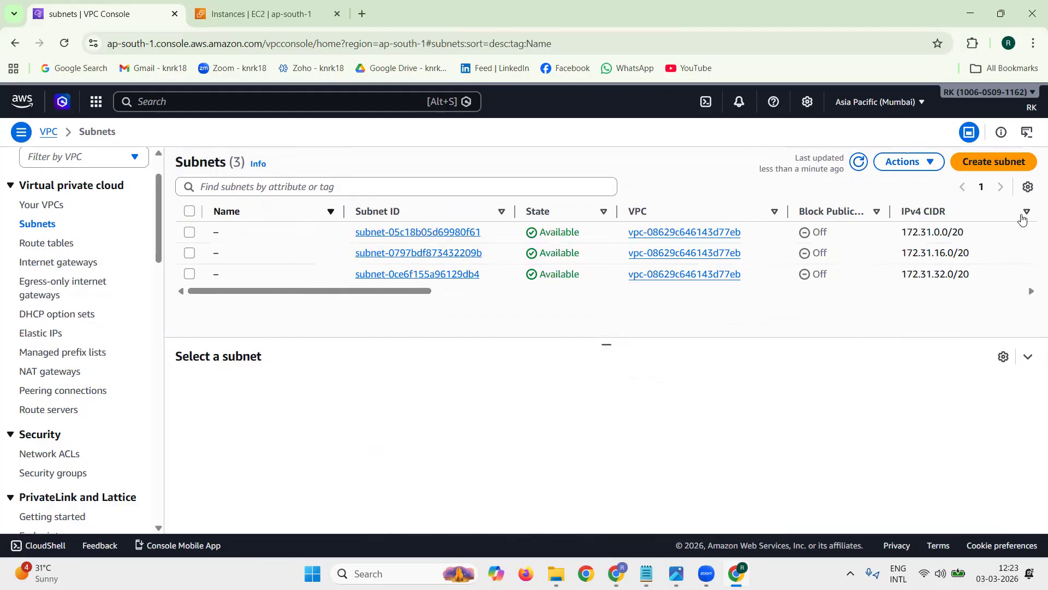
pyautogui.click(57, 263)
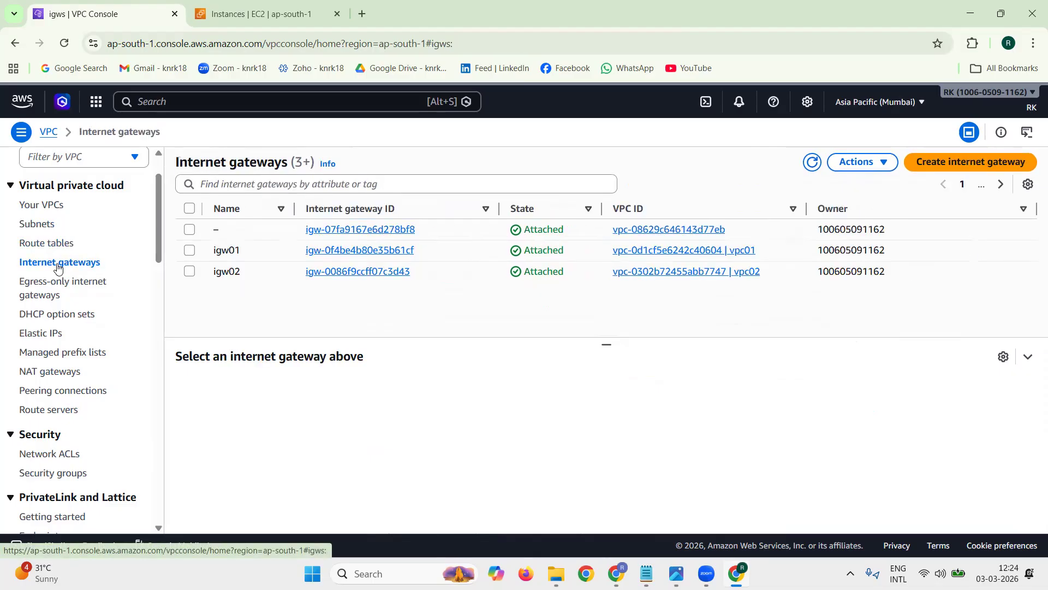
pyautogui.click(190, 272)
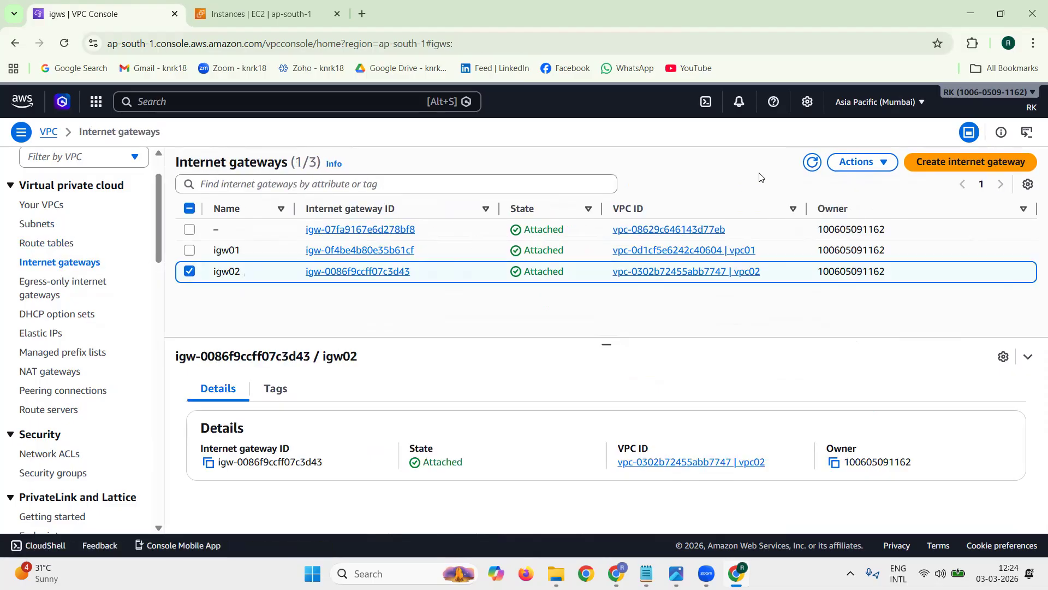
pyautogui.click(861, 162)
pyautogui.click(879, 221)
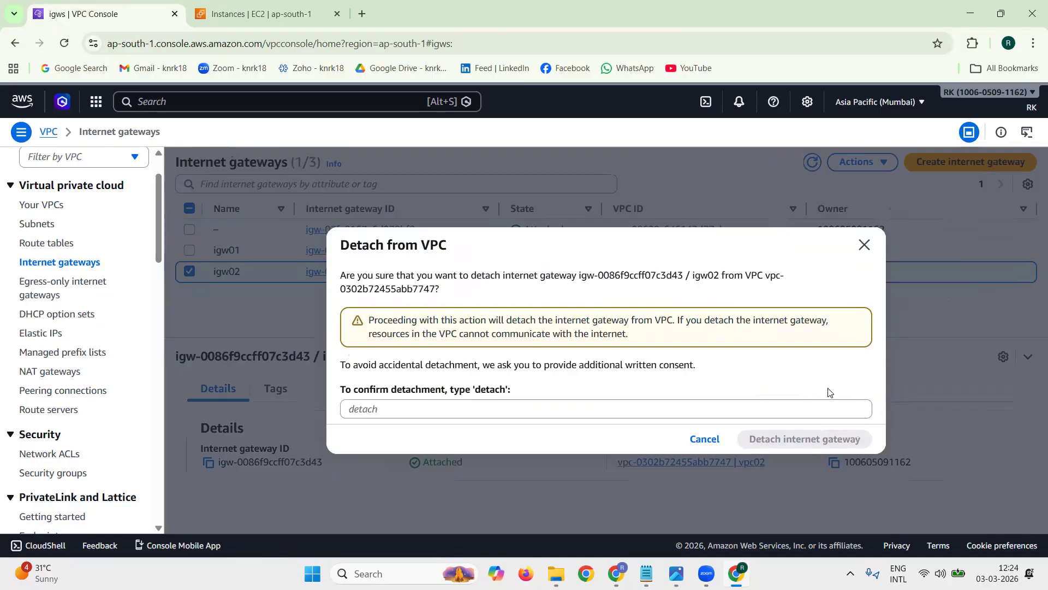
pyautogui.click(607, 407)
pyautogui.write('detach')
pyautogui.press('Return')
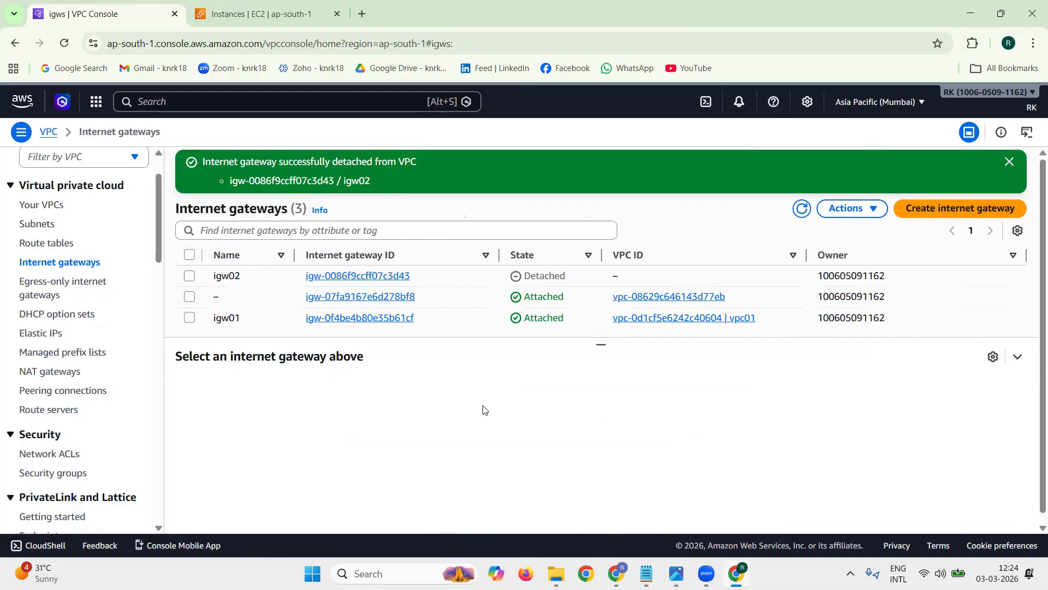
pyautogui.click(1010, 162)
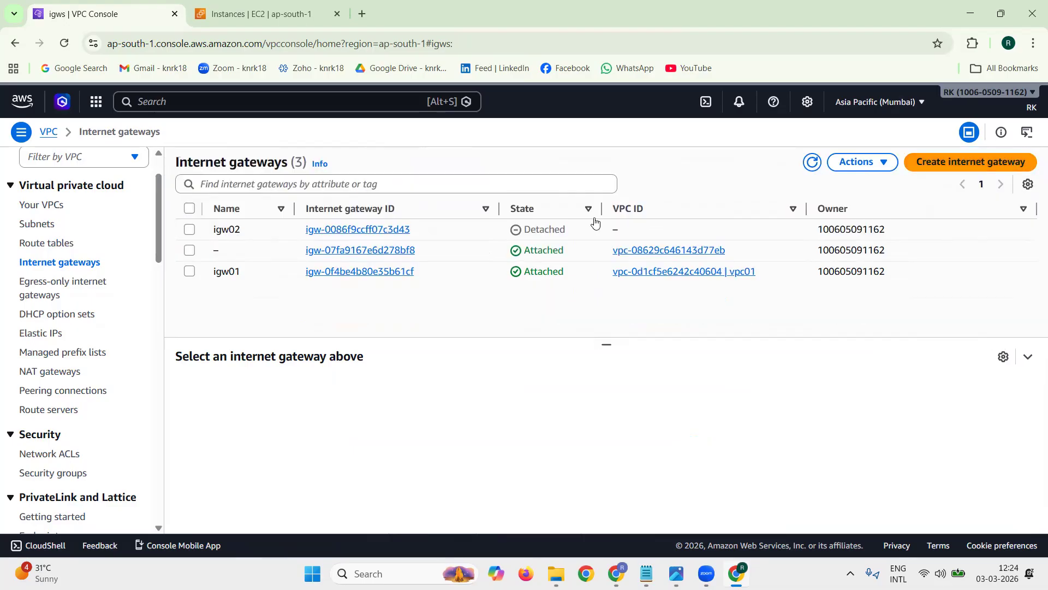
# Step: Delete the detached internet gateway igw02, confirming with "delete"
pyautogui.click(531, 224)
pyautogui.click(861, 162)
pyautogui.click(885, 263)
pyautogui.click(624, 388)
pyautogui.write('delete')
pyautogui.press('Return')
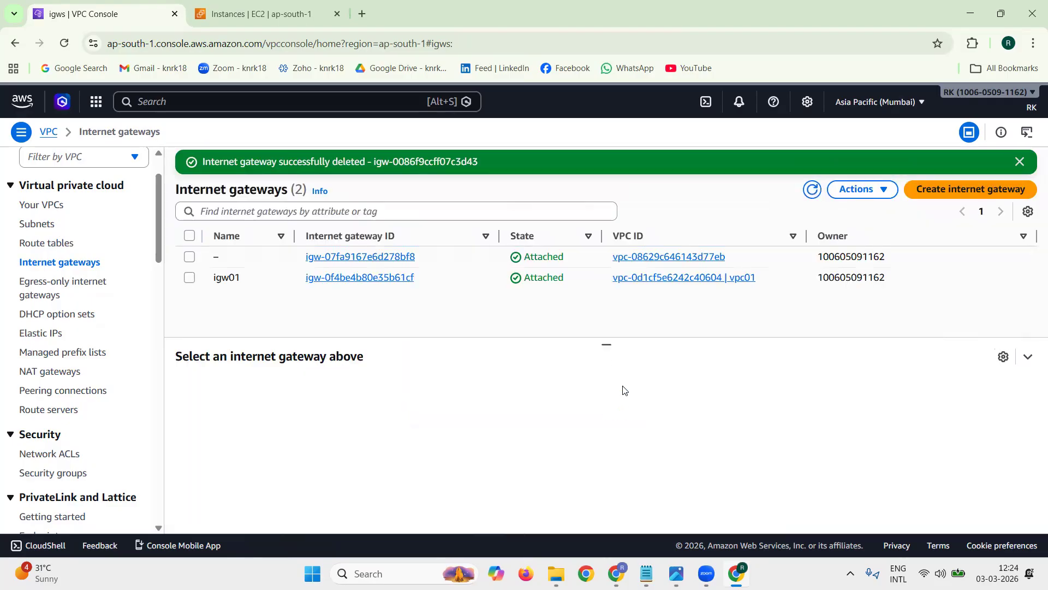
# Step: Detach the internet gateway igw01 from vpc01, confirming with "detach"
pyautogui.click(190, 277)
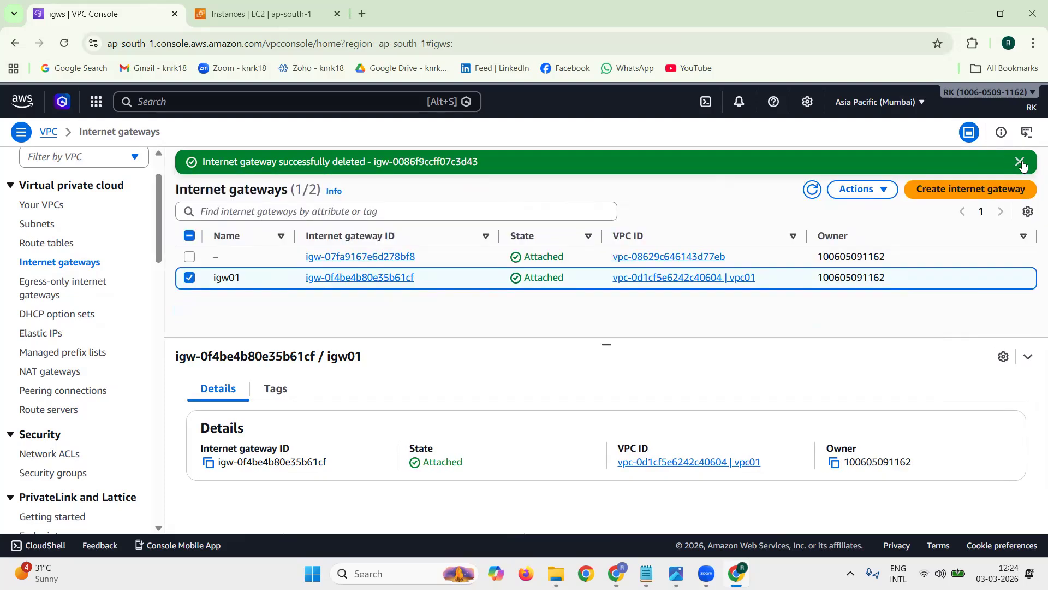
pyautogui.click(1019, 162)
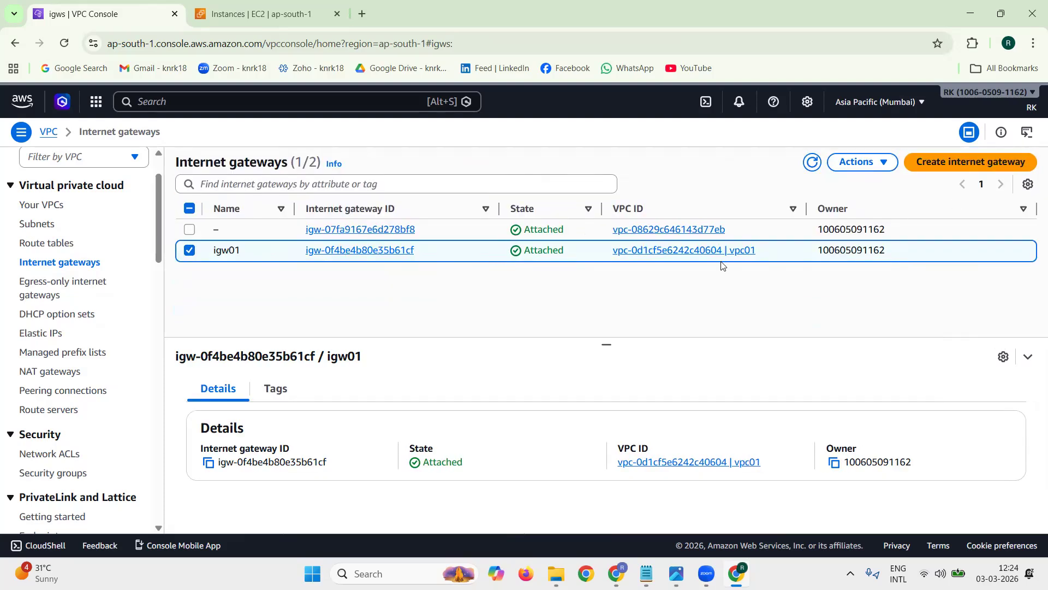
pyautogui.click(863, 172)
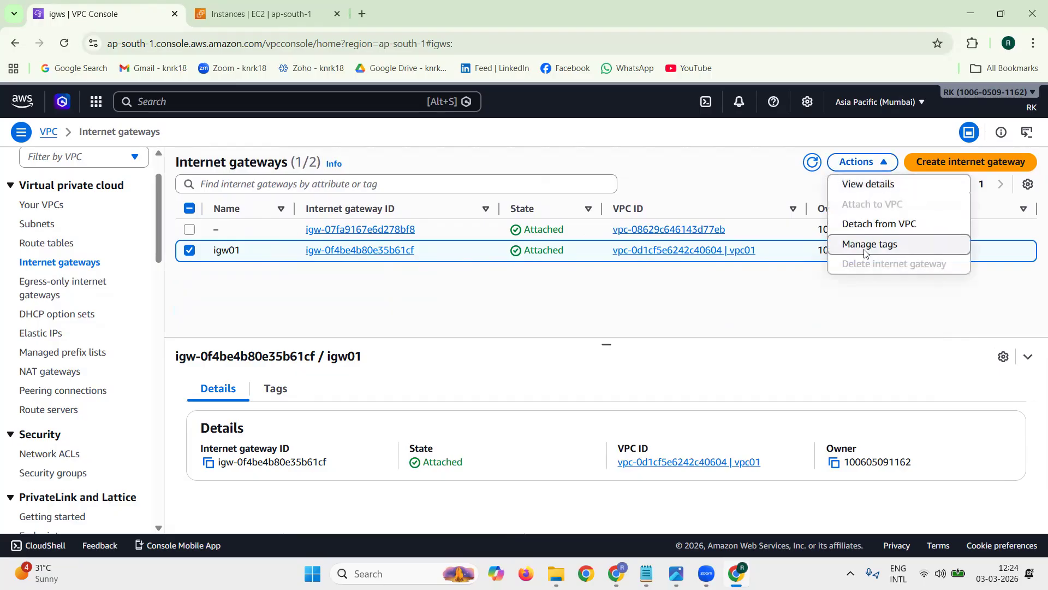
pyautogui.click(871, 219)
pyautogui.click(593, 407)
pyautogui.write('detach')
pyautogui.press('Return')
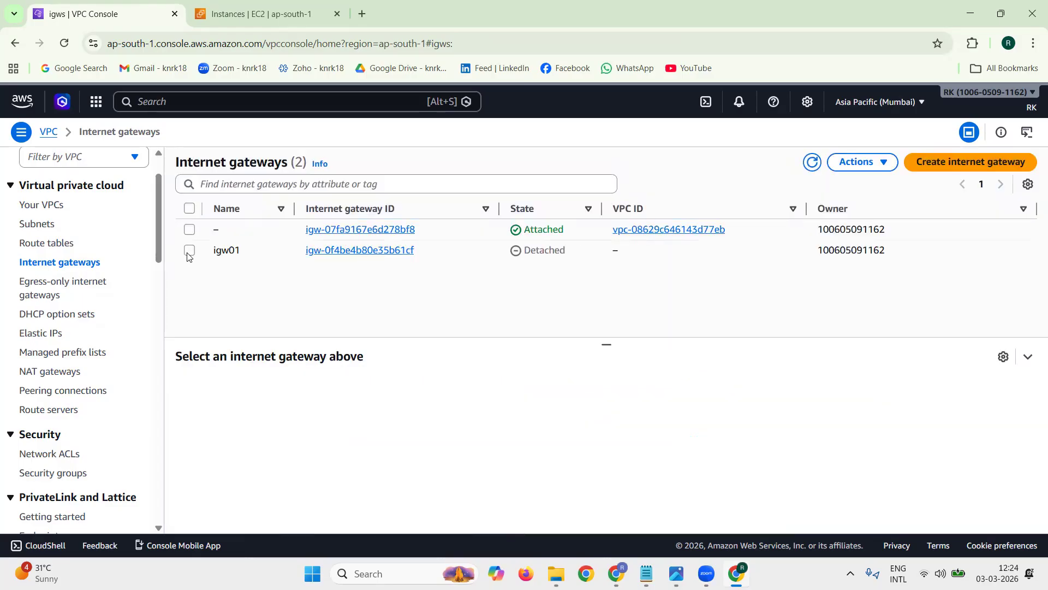
# Step: Delete the detached internet gateway igw01, confirming with "delete", and refresh the internet gateways list
pyautogui.click(188, 252)
pyautogui.doubleClick(561, 246)
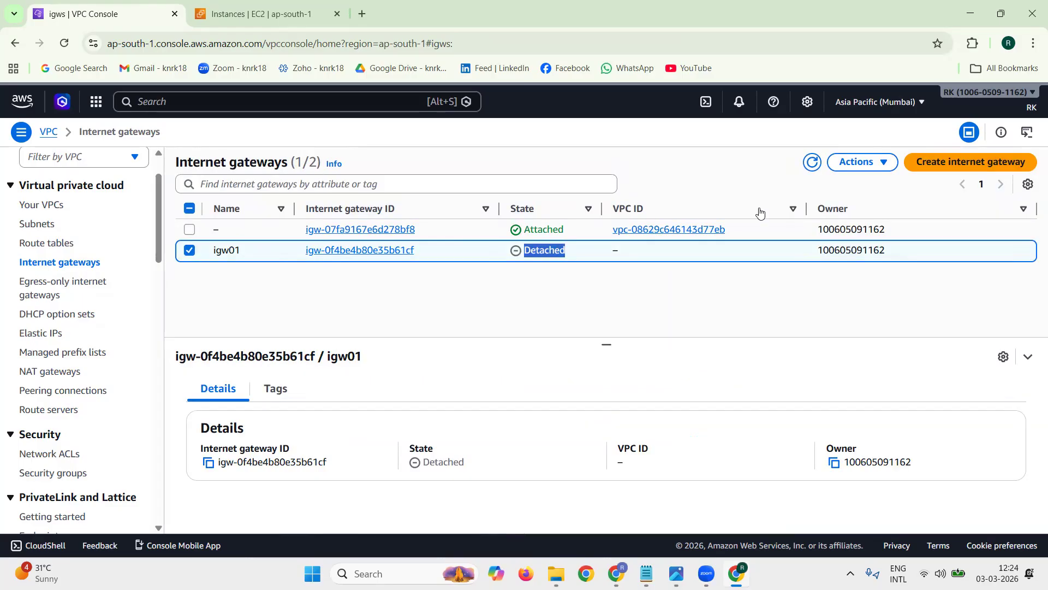
pyautogui.click(857, 162)
pyautogui.click(870, 264)
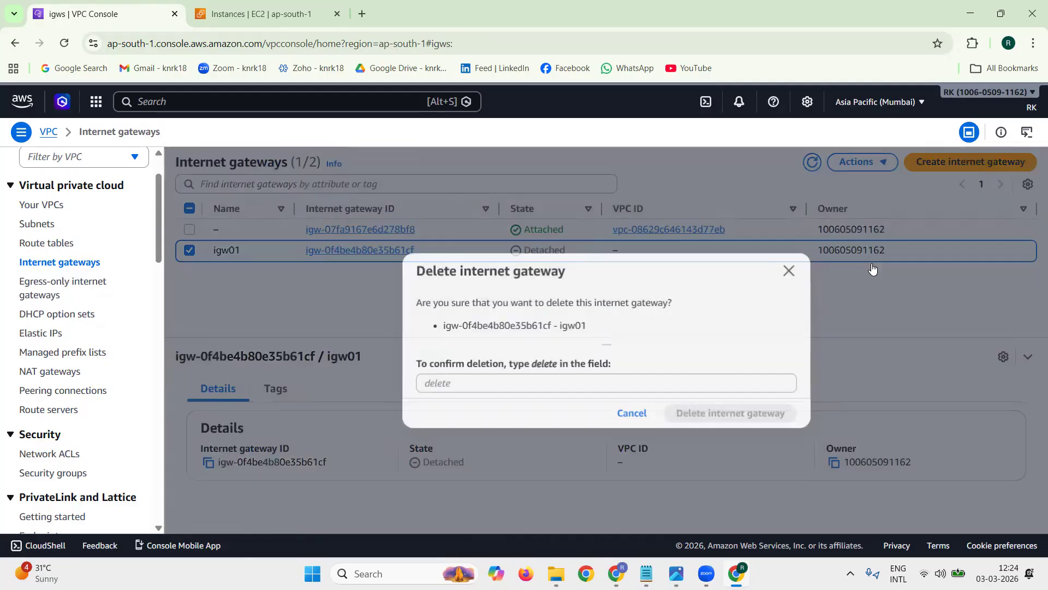
pyautogui.click(660, 387)
pyautogui.write('delete')
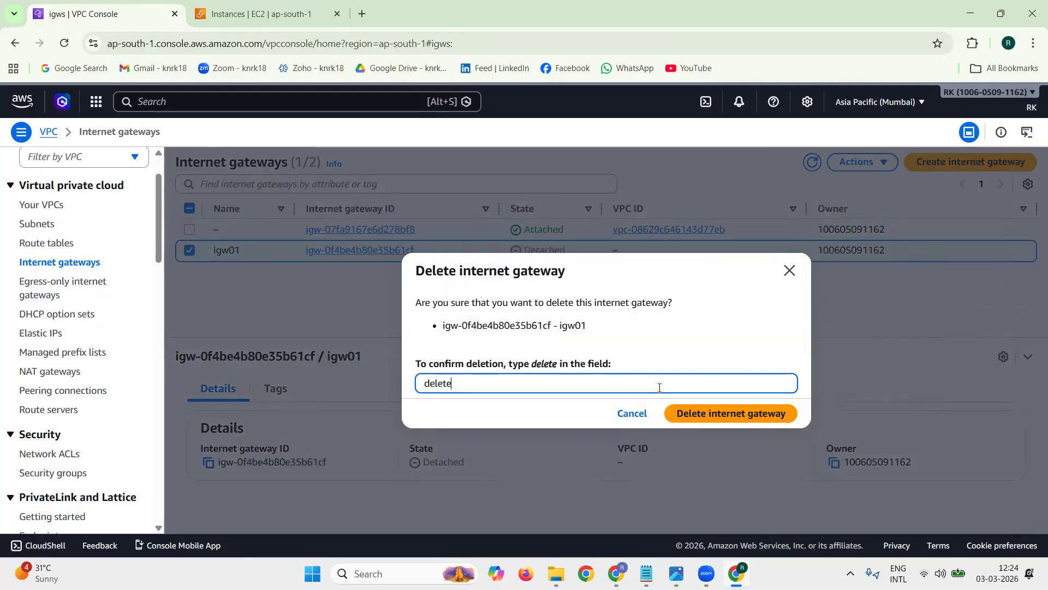
pyautogui.press('Return')
pyautogui.click(1019, 161)
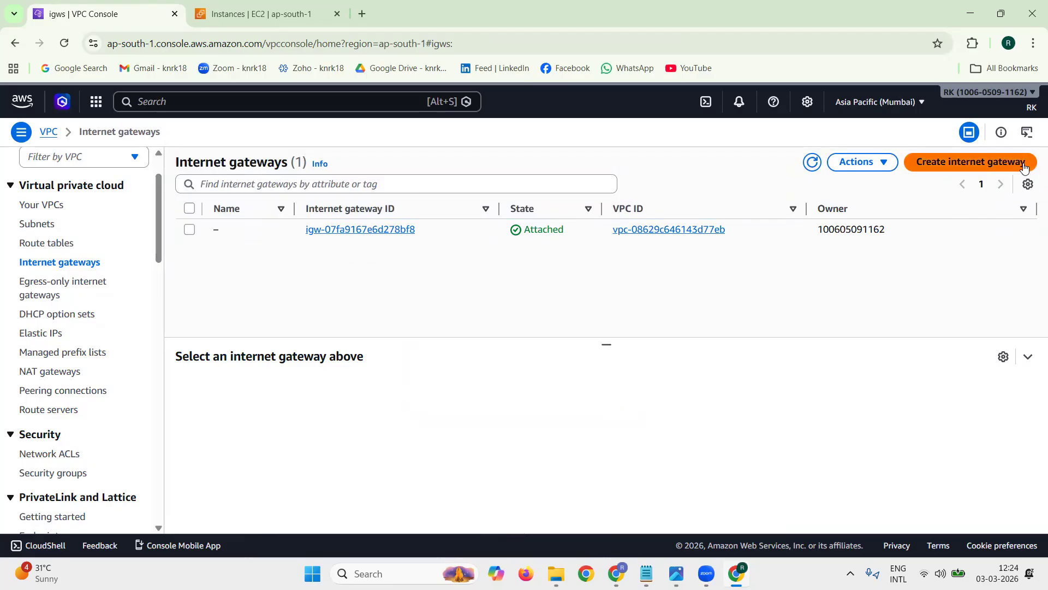
pyautogui.click(812, 163)
# Step: Close the EC2 instances browser tab, and open and refresh the list of VPCs
pyautogui.click(251, 16)
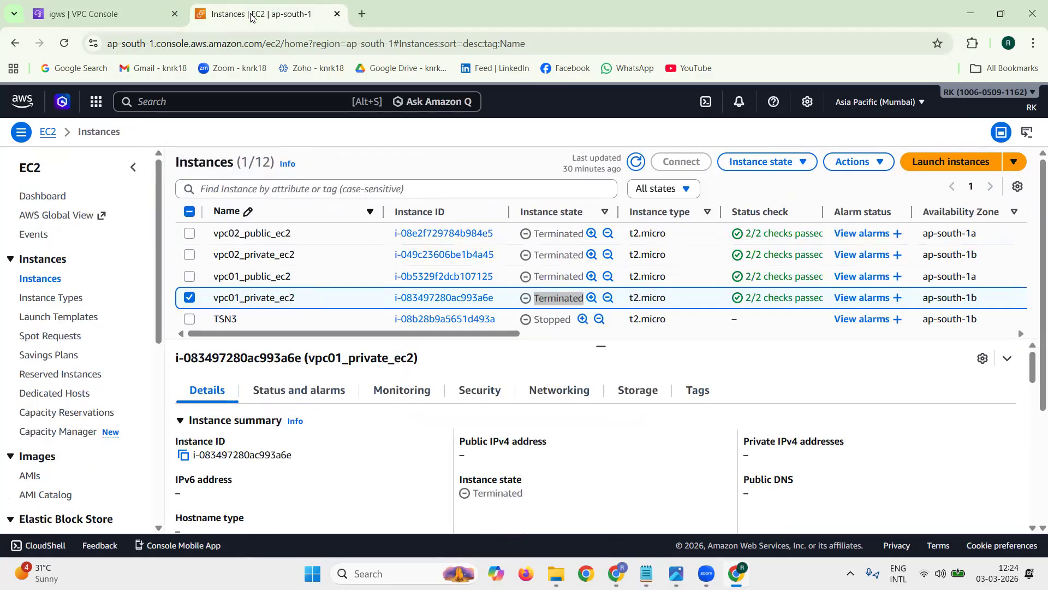
pyautogui.click(337, 16)
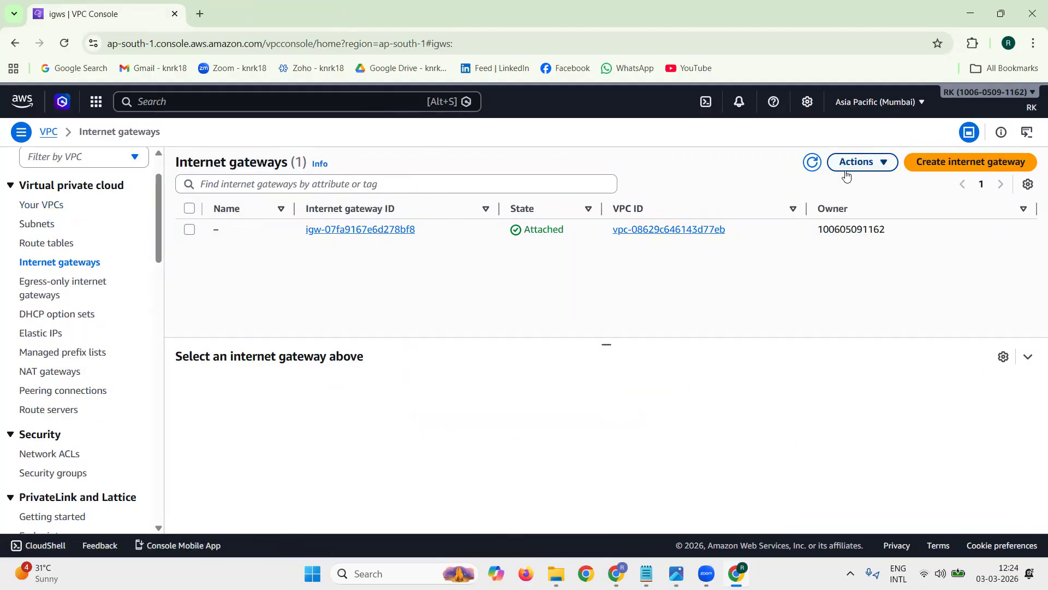
pyautogui.click(47, 209)
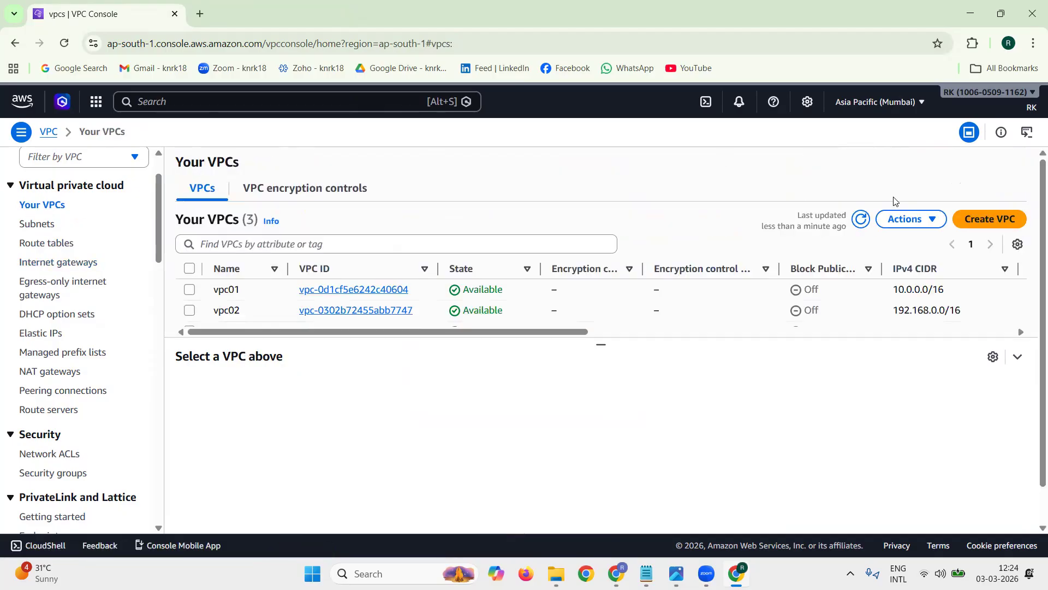
pyautogui.click(862, 218)
# Step: Delete vpc01, confirming with "delete", and refresh the VPC list
pyautogui.click(190, 290)
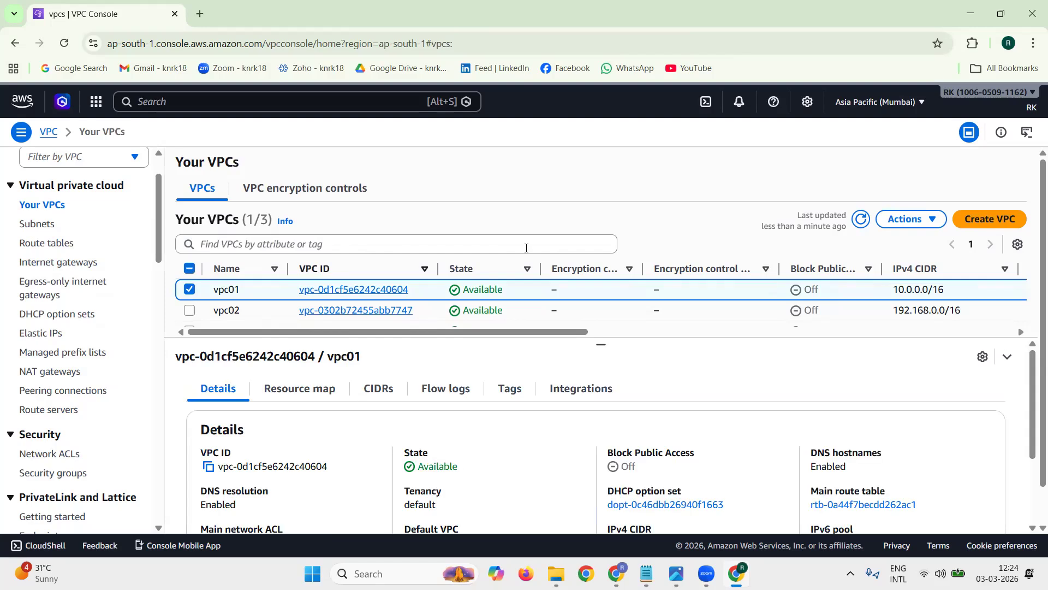
pyautogui.click(935, 225)
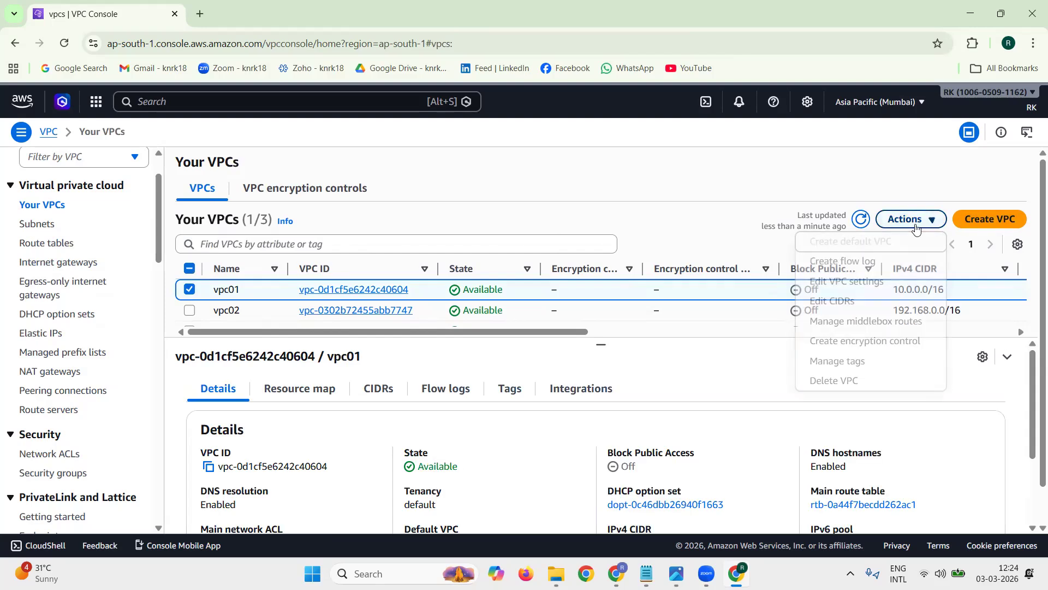
pyautogui.click(814, 379)
pyautogui.click(545, 388)
pyautogui.write('de')
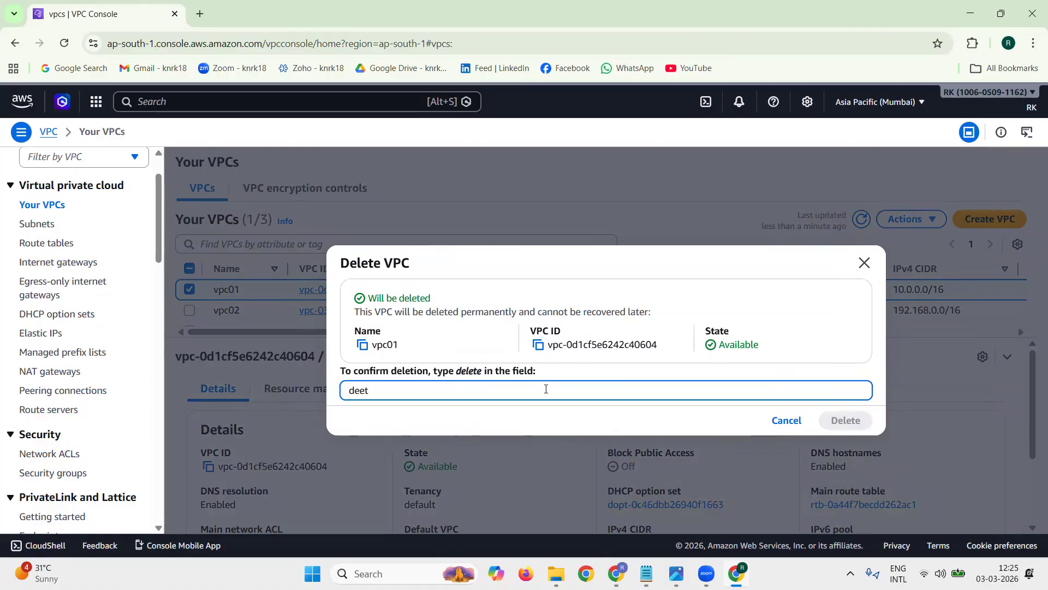
pyautogui.write('lete')
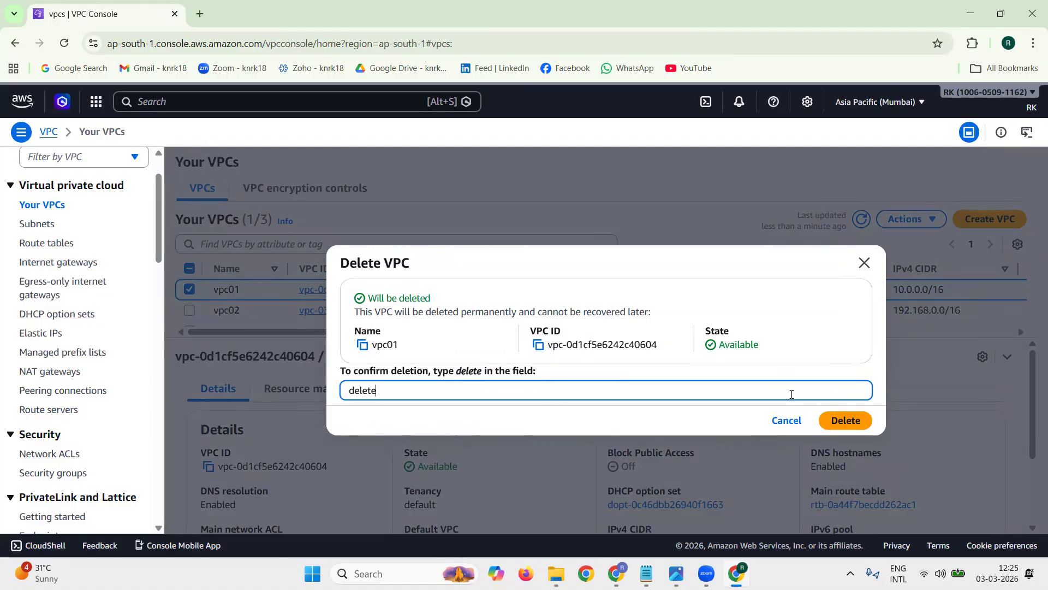
pyautogui.click(835, 420)
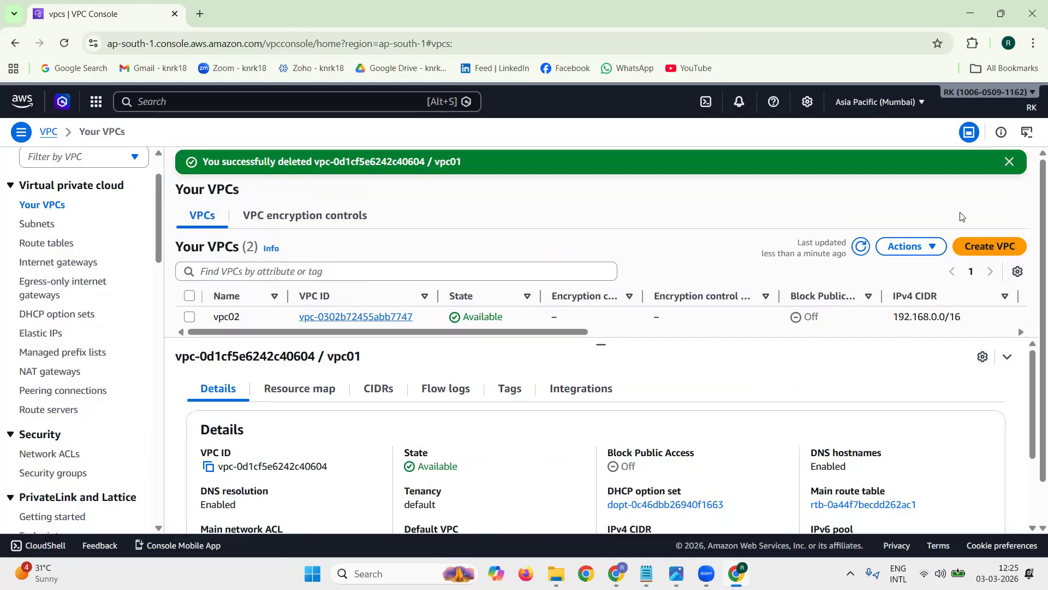
pyautogui.click(1009, 162)
pyautogui.click(860, 219)
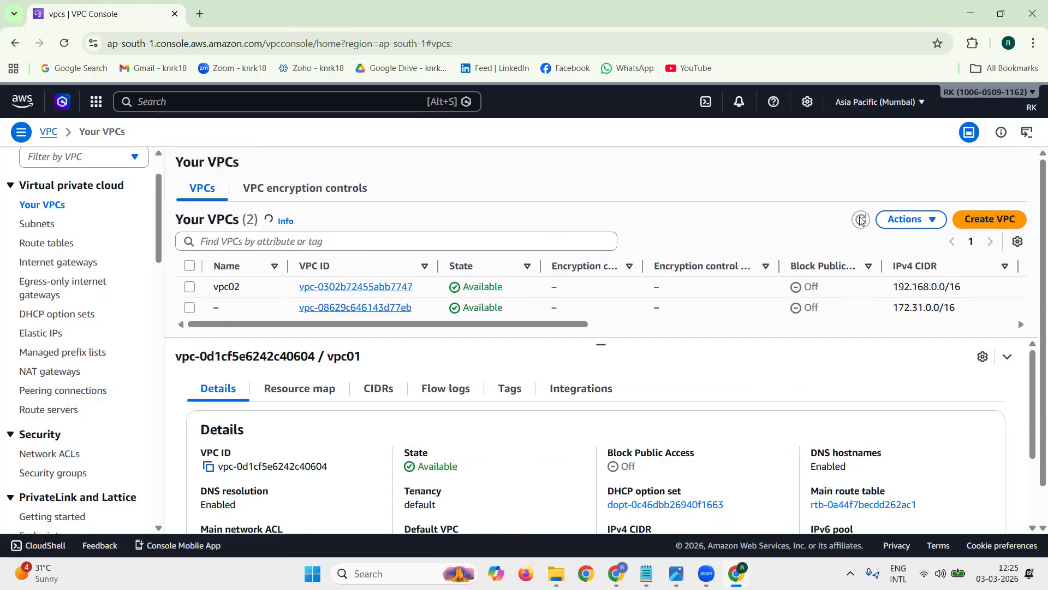
# Step: Delete vpc02, confirming with "delete", and dismiss the resulting notification
pyautogui.click(190, 290)
pyautogui.click(906, 220)
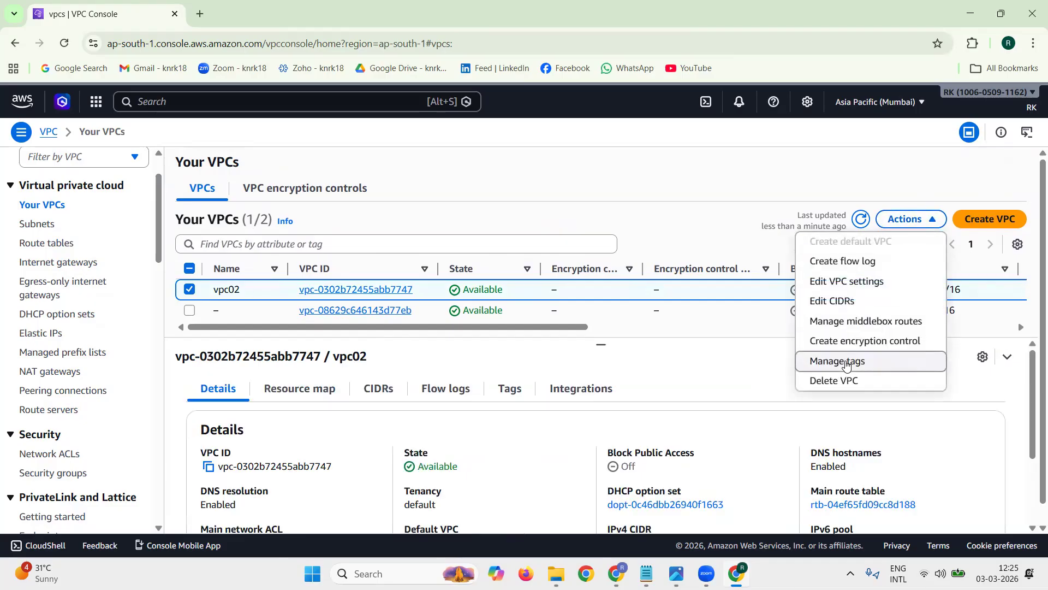
pyautogui.click(825, 379)
pyautogui.write('delete')
pyautogui.click(845, 421)
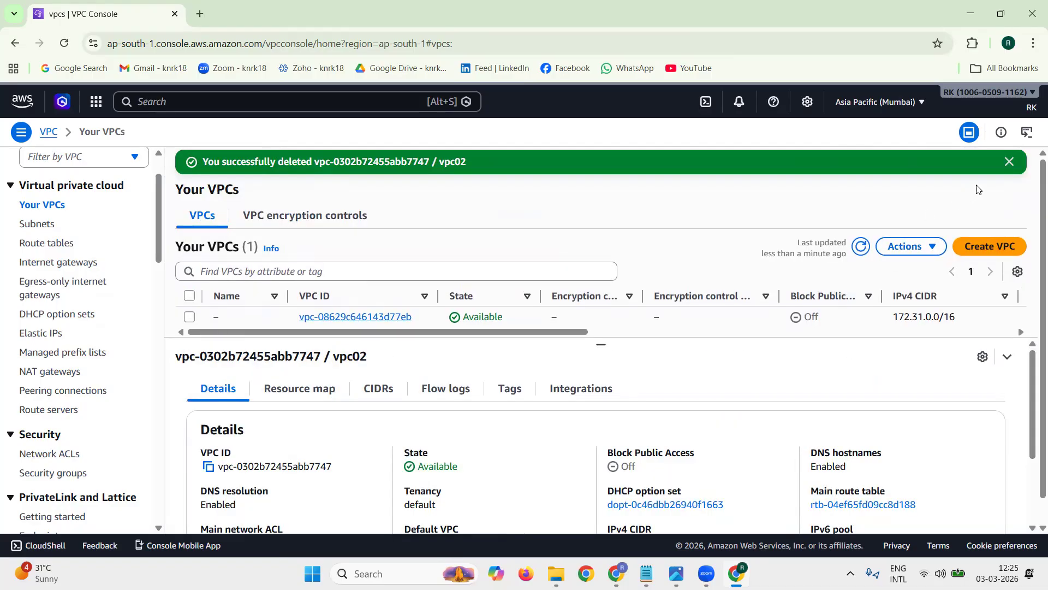
pyautogui.click(1011, 162)
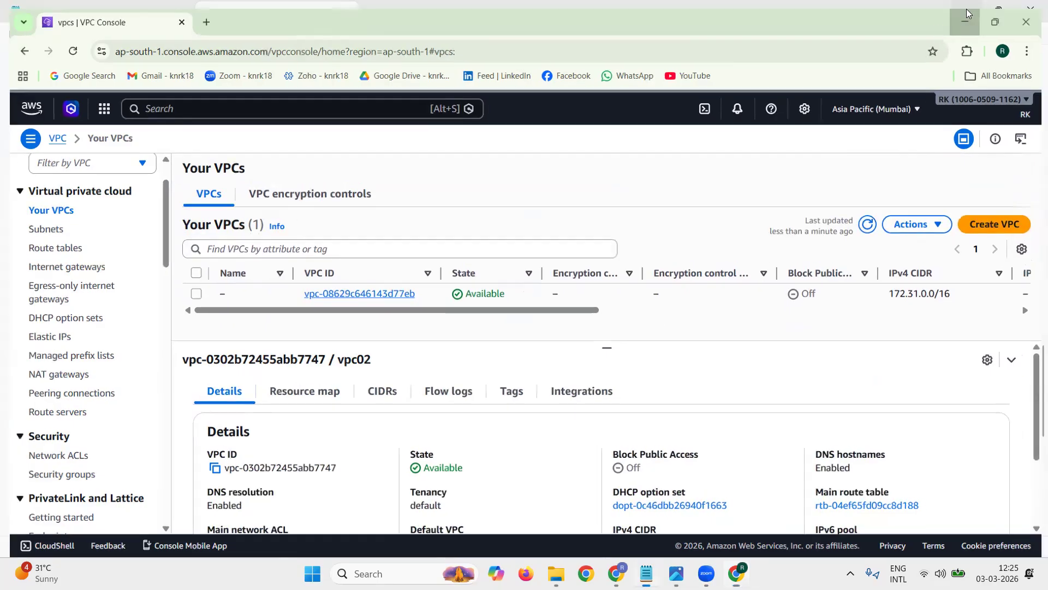
# Step: Switch to the tech1.txt notes in Notepad and review the Deletion checklist from terminating the EC2 instances to deleting vpc02
pyautogui.click(966, 9)
pyautogui.click(181, 492)
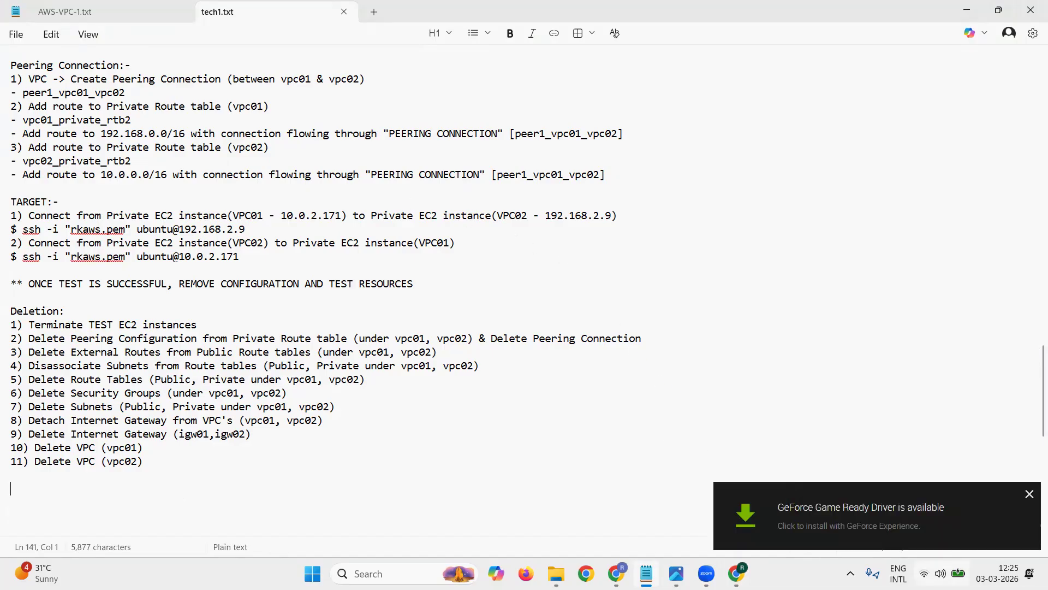
pyautogui.click(1029, 495)
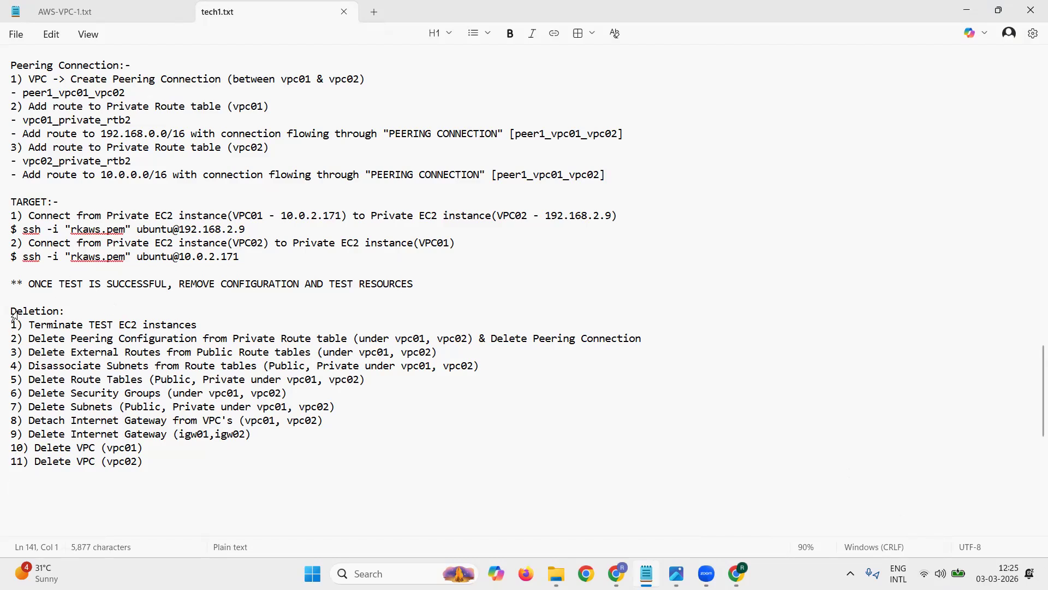
pyautogui.moveTo(11, 311); pyautogui.dragTo(175, 460)
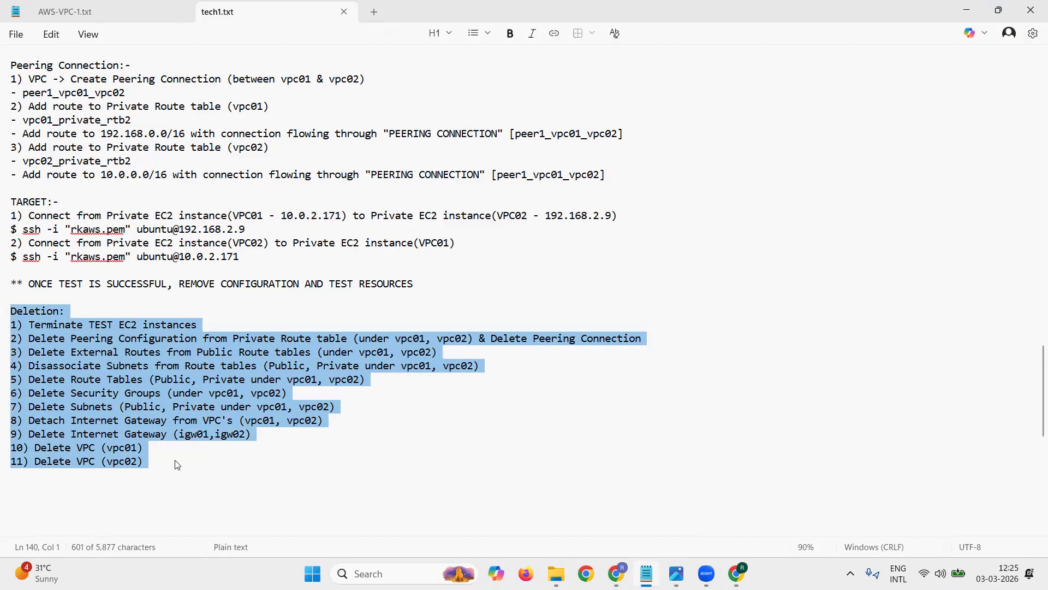
pyautogui.click(165, 473)
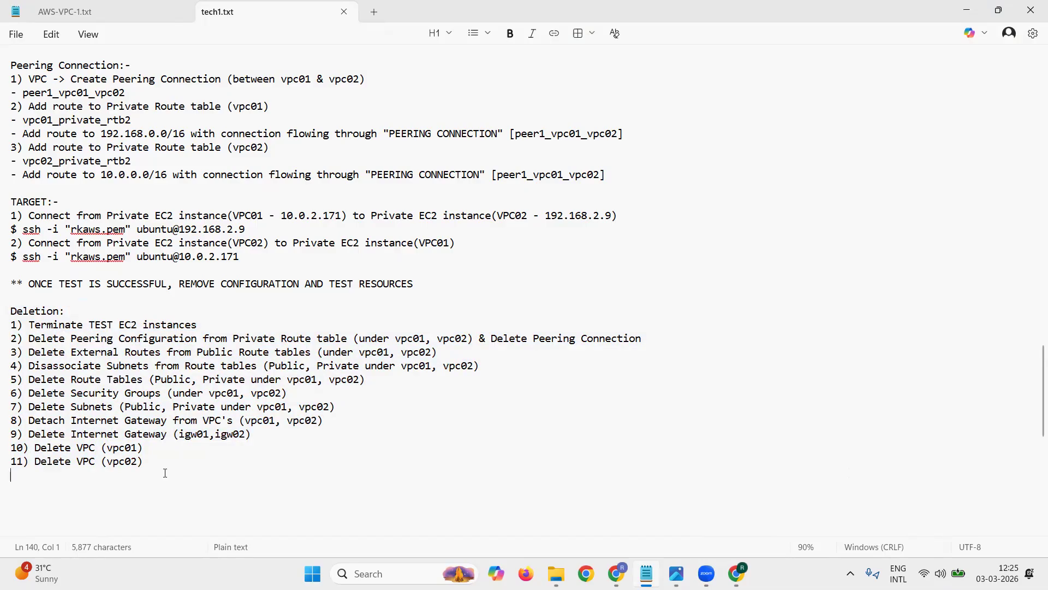